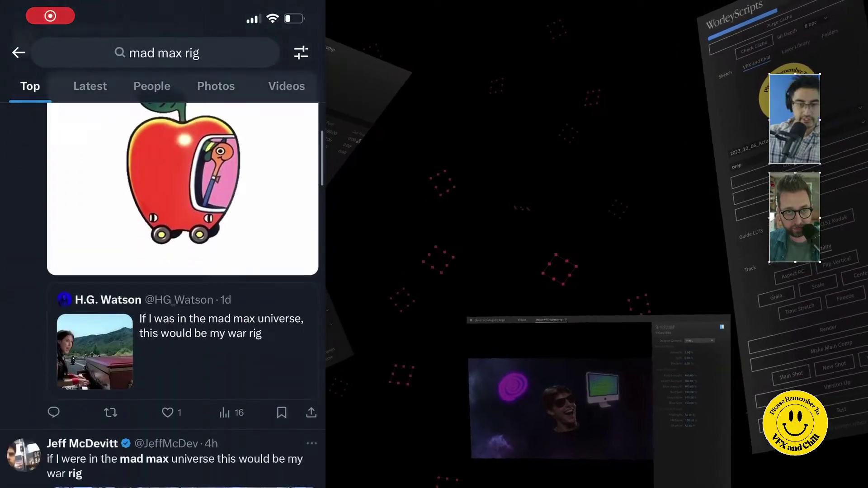
Step: Browse the top posts for "mad max rig" to examine the vehicles people picked as their war rig
scroll(136, 344, "down", 10)
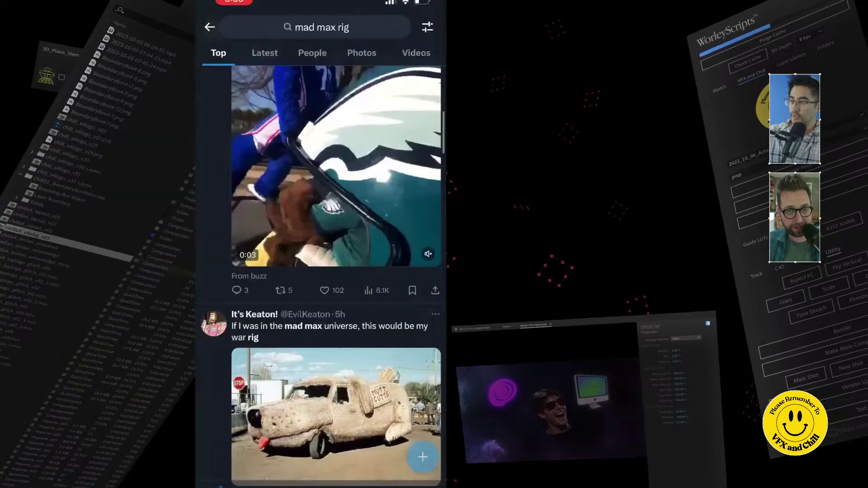
scroll(324, 244, "down", 7)
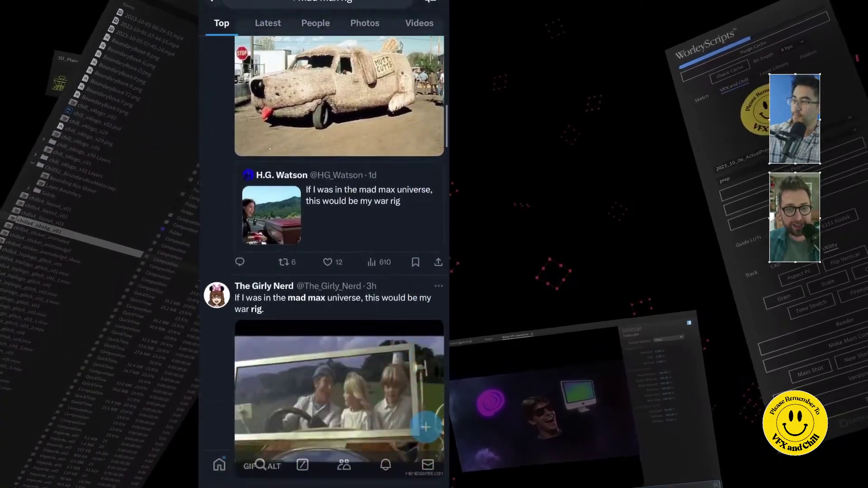
scroll(324, 244, "down", 7)
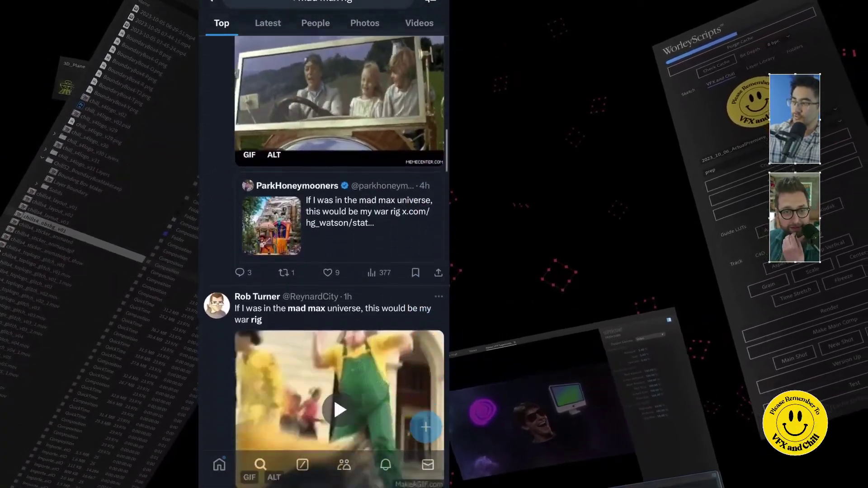
scroll(323, 244, "down", 6)
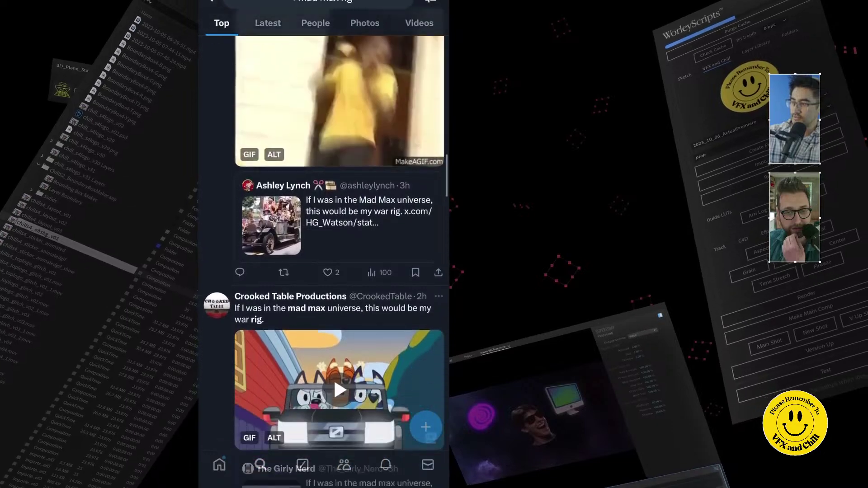
scroll(323, 244, "down", 8)
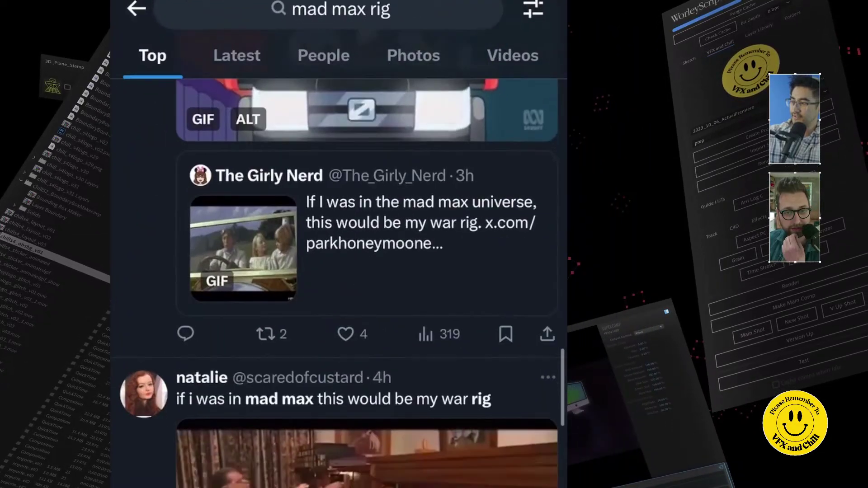
scroll(324, 244, "down", 6)
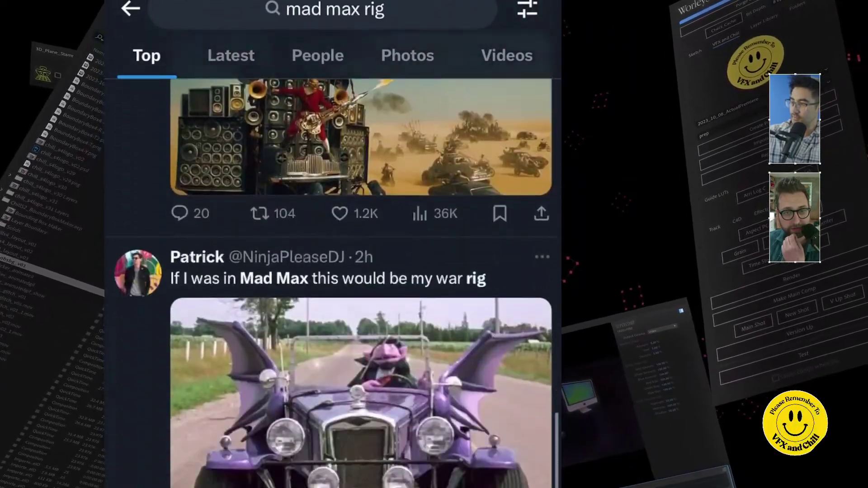
scroll(323, 244, "down", 10)
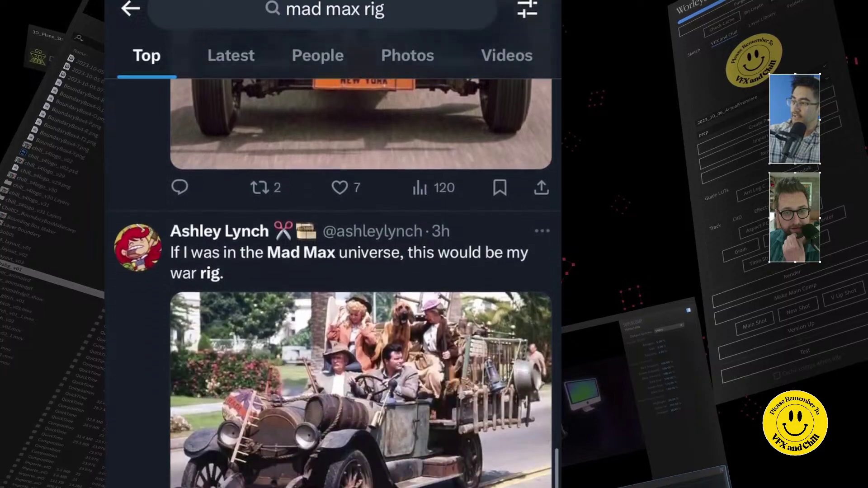
scroll(323, 244, "down", 8)
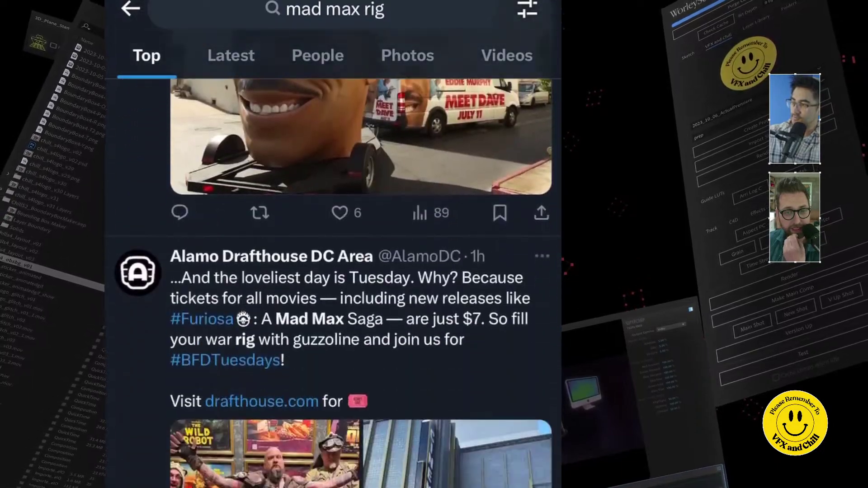
scroll(323, 244, "down", 10)
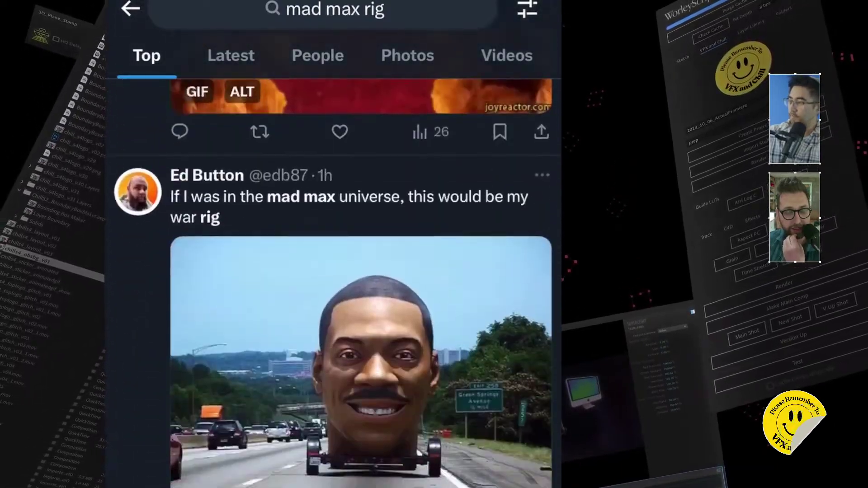
scroll(324, 244, "down", 10)
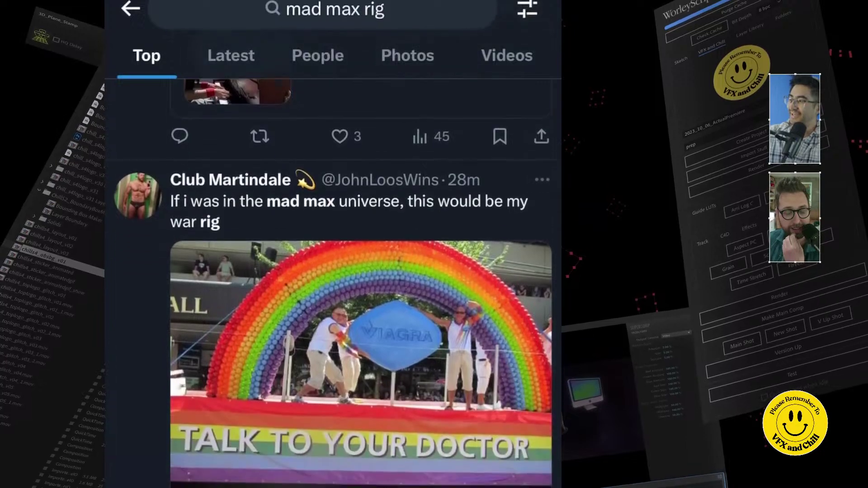
scroll(324, 244, "down", 15)
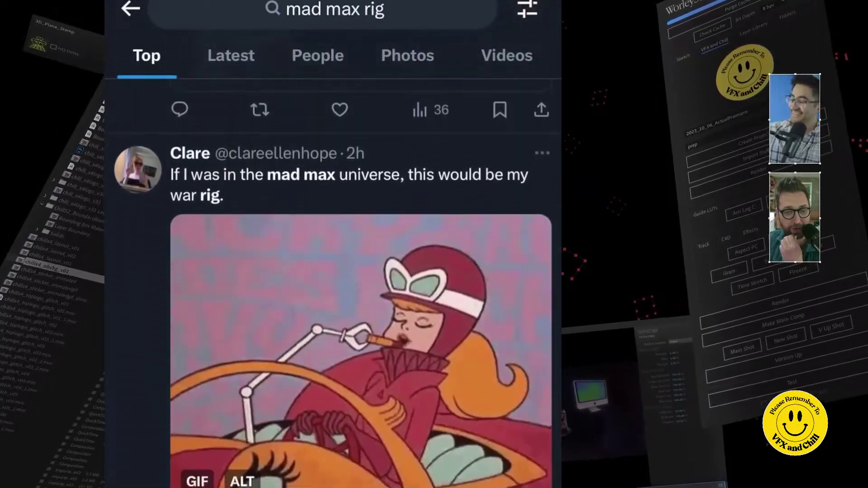
scroll(323, 244, "down", 15)
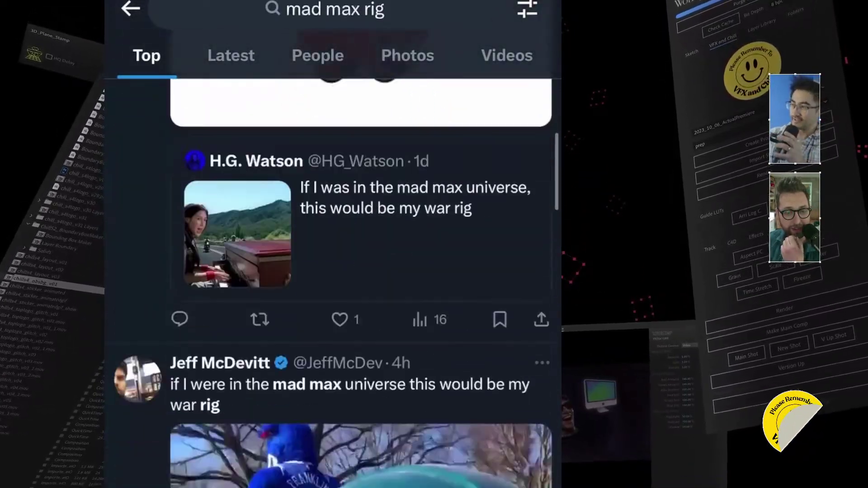
scroll(323, 244, "down", 10)
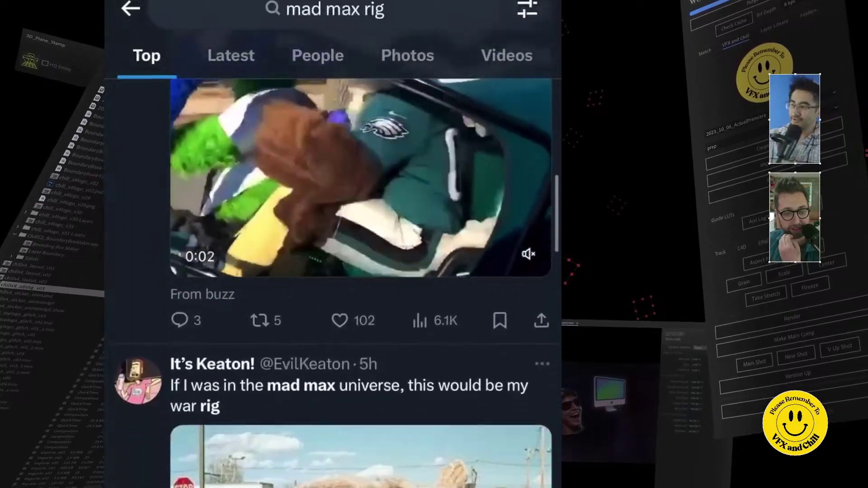
scroll(324, 244, "down", 10)
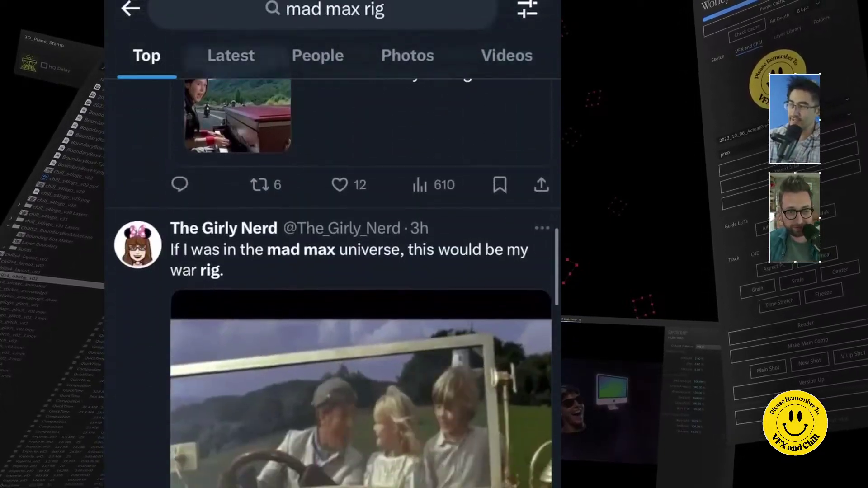
scroll(324, 244, "down", 5)
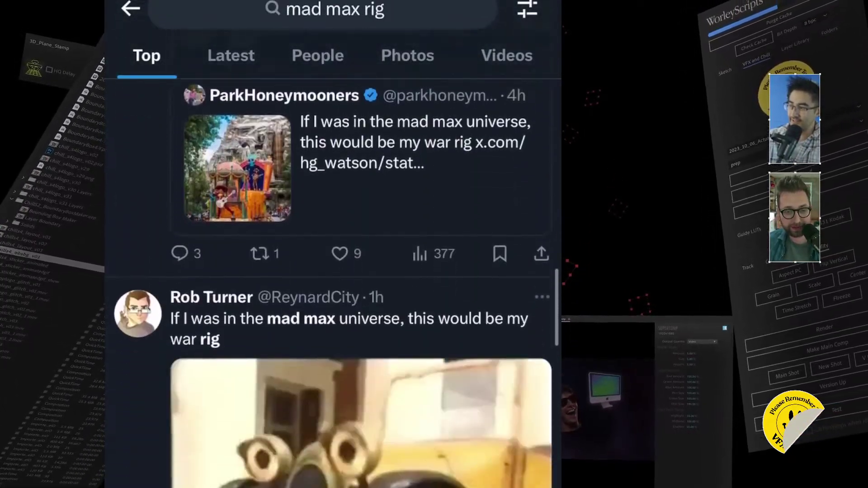
scroll(324, 244, "down", 10)
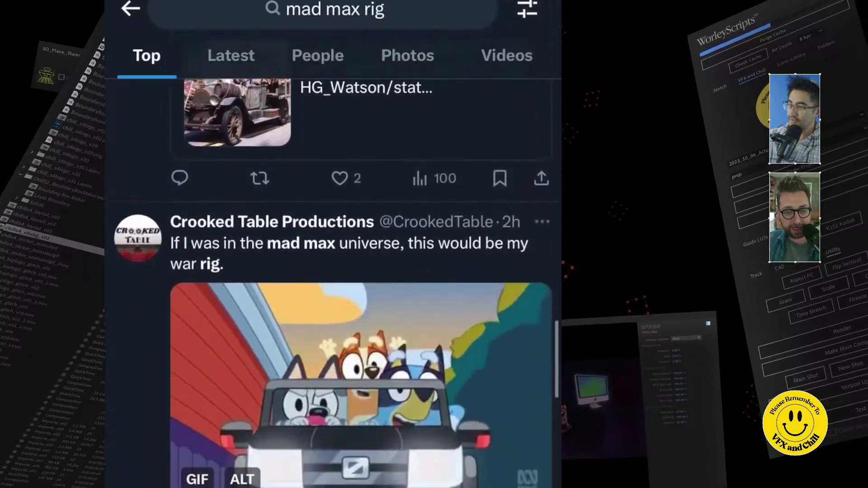
scroll(324, 244, "down", 15)
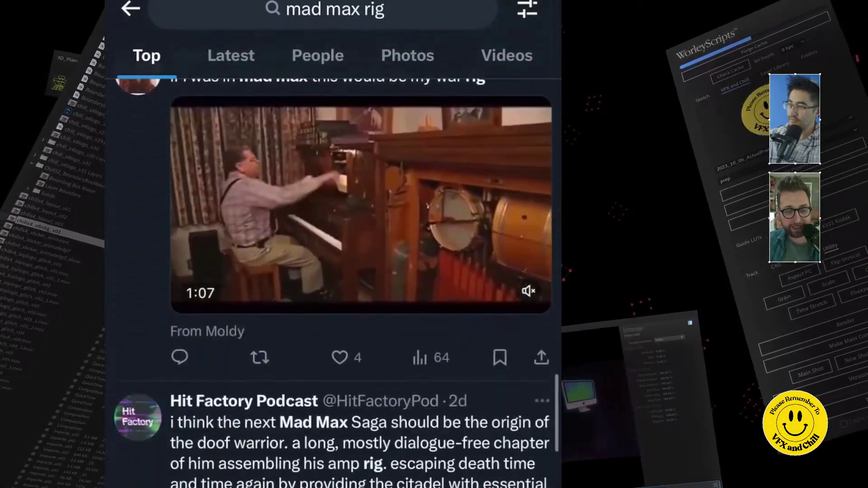
scroll(323, 244, "down", 10)
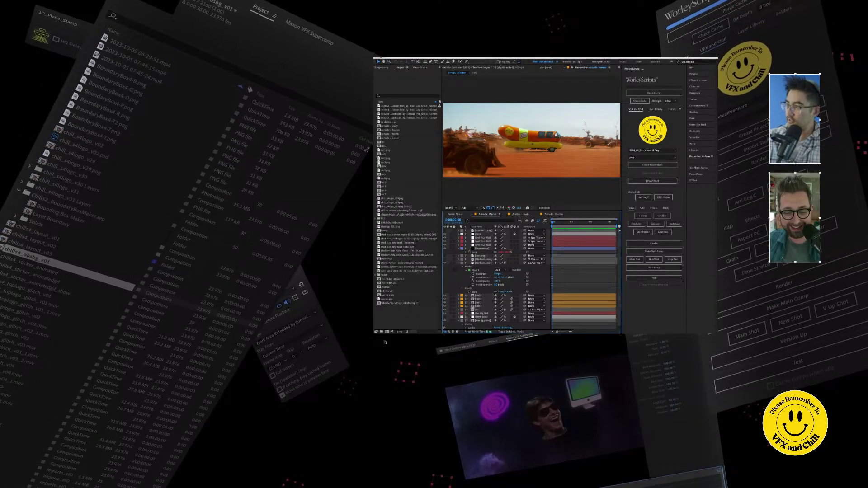
Step: Switch to After Effects and play back the hot dog car composite in the desert chase scene
left_click_drag(374, 333, 68, 417)
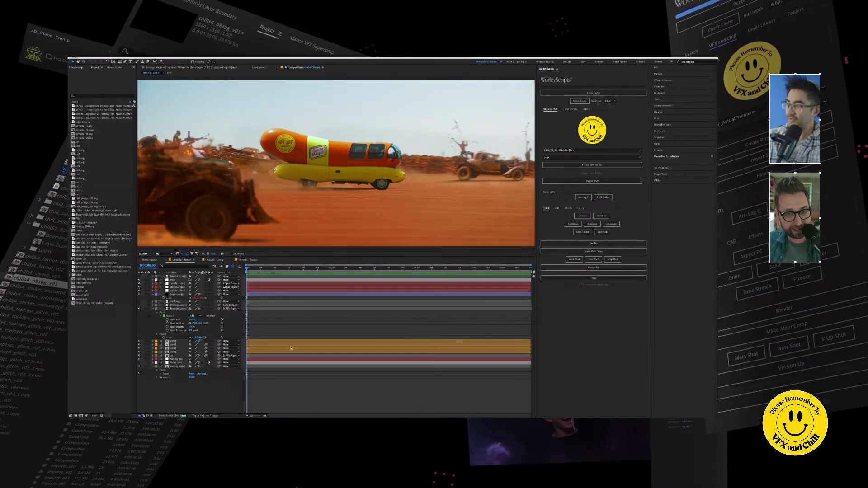
left_click(291, 283)
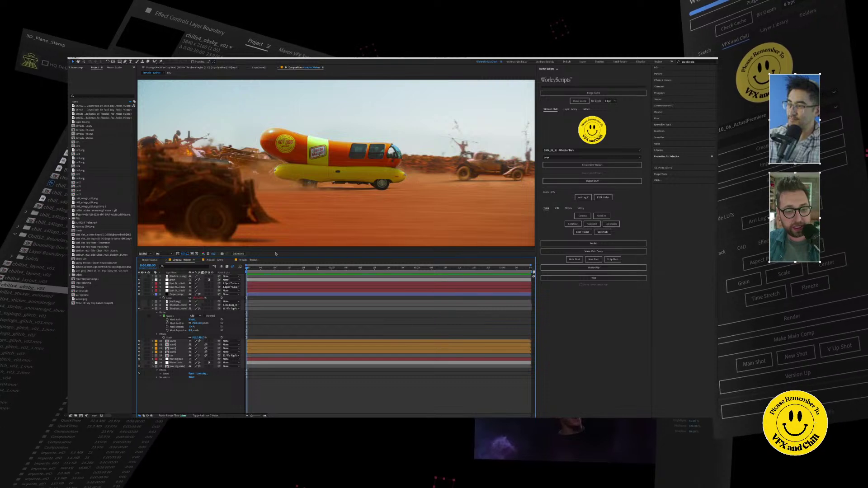
key("space")
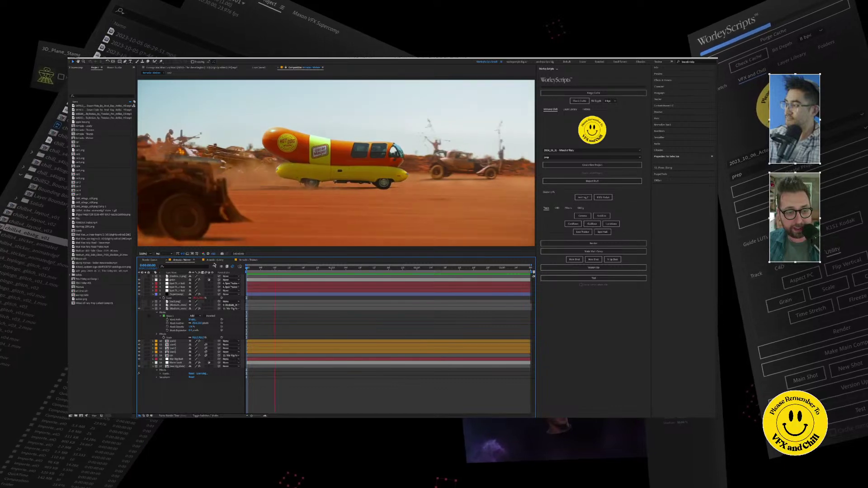
Step: Play back the apple car version of the desert shot and the blue train version
left_click(214, 260)
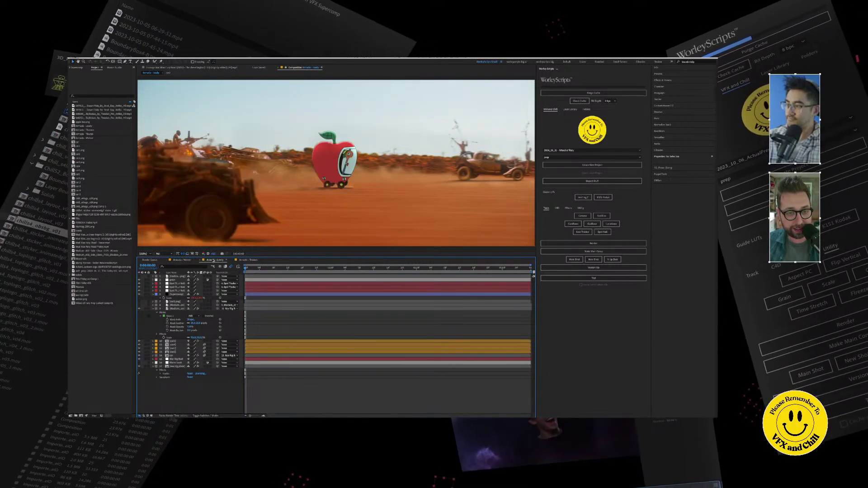
key("space")
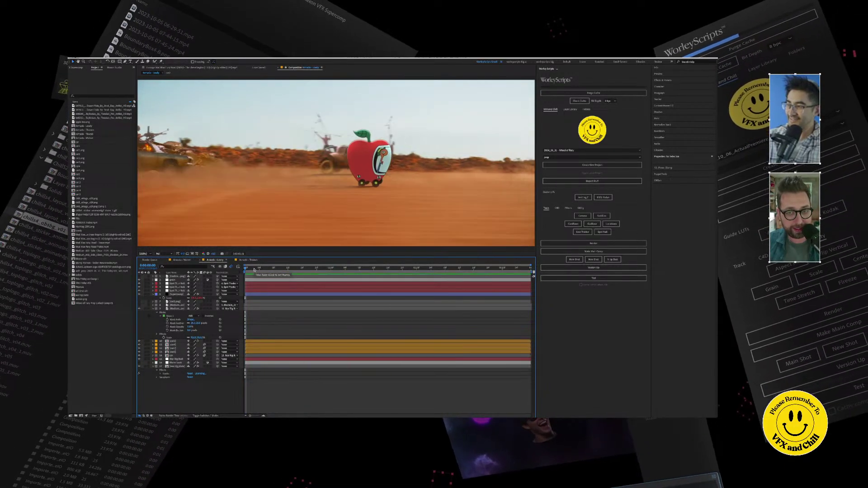
left_click(247, 261)
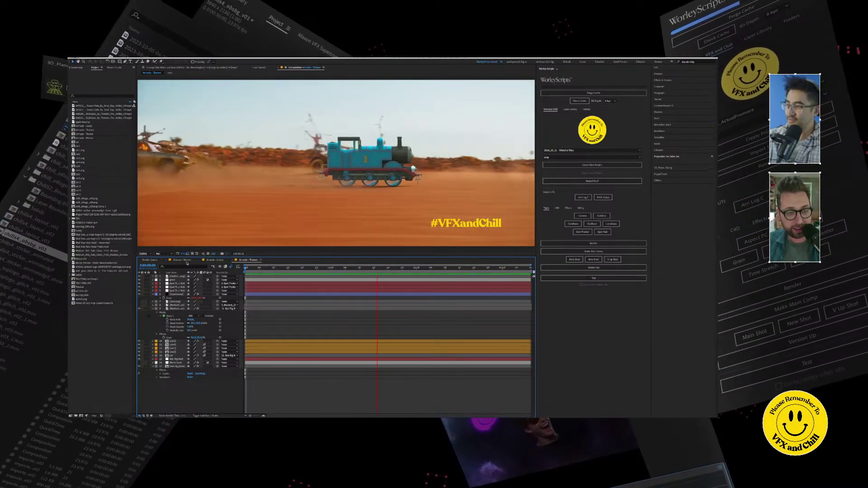
Step: Return to the hot dog car composition and go to its first frame
left_click(184, 261)
key("Home")
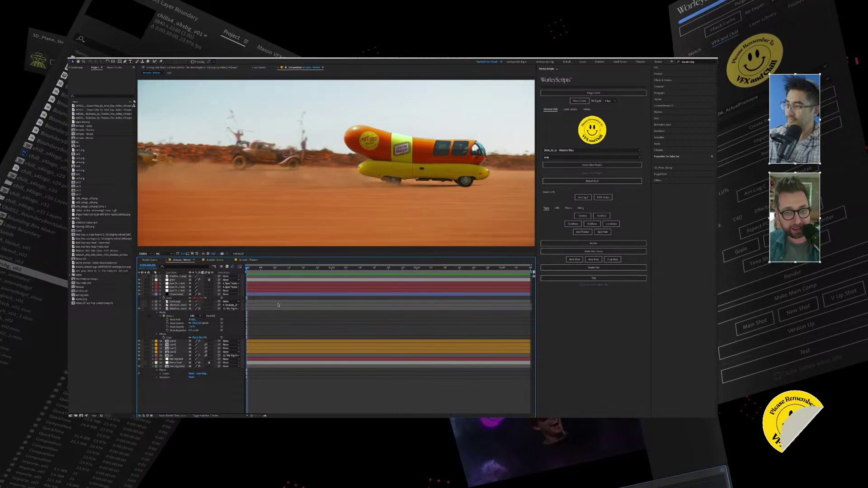
left_click(284, 273)
key("Home")
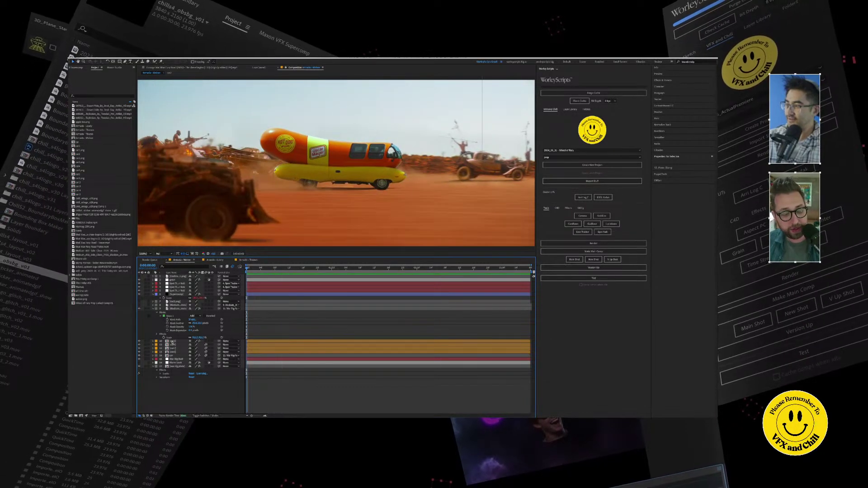
Step: Open the nested background plate composition and view its bottom layer's original motorcycle footage on its own
double_click(167, 366)
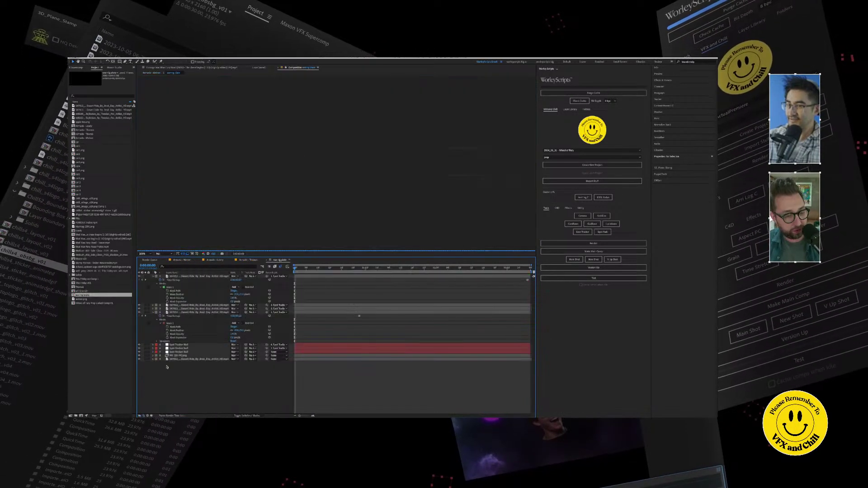
double_click(176, 359)
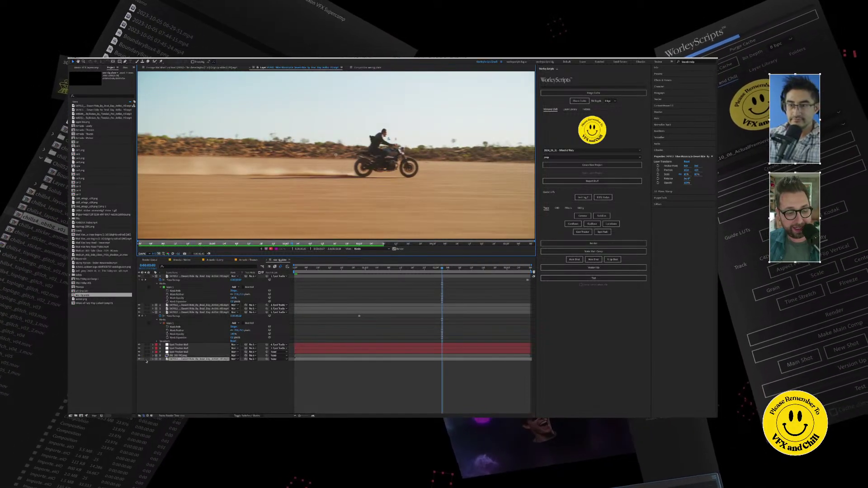
Step: Return to the background plate composition and solo its bottom two layers to inspect the motorcycle removal
left_click(361, 68)
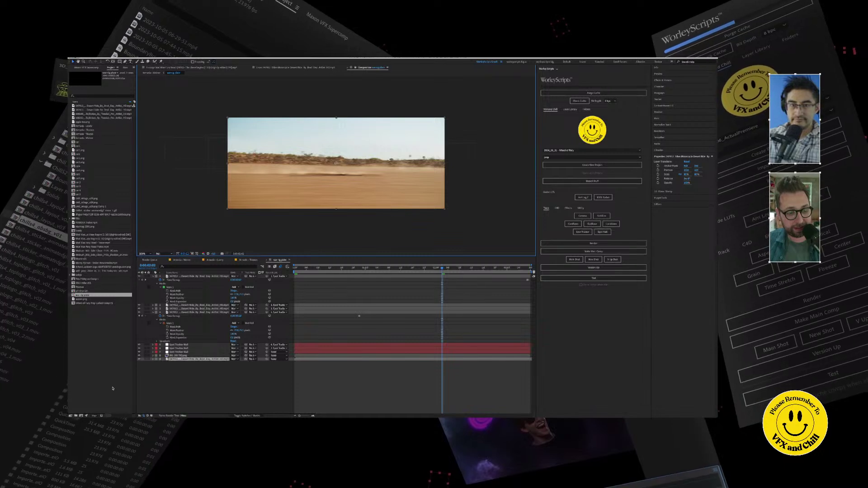
left_click(146, 359)
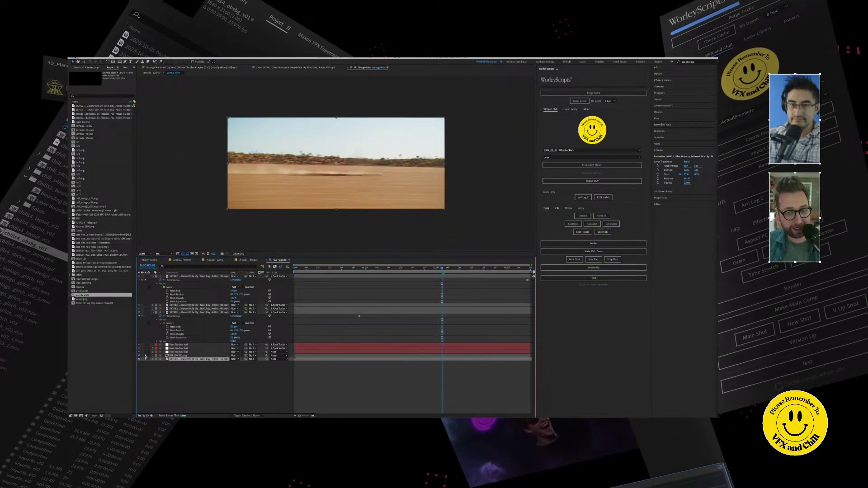
key("Home")
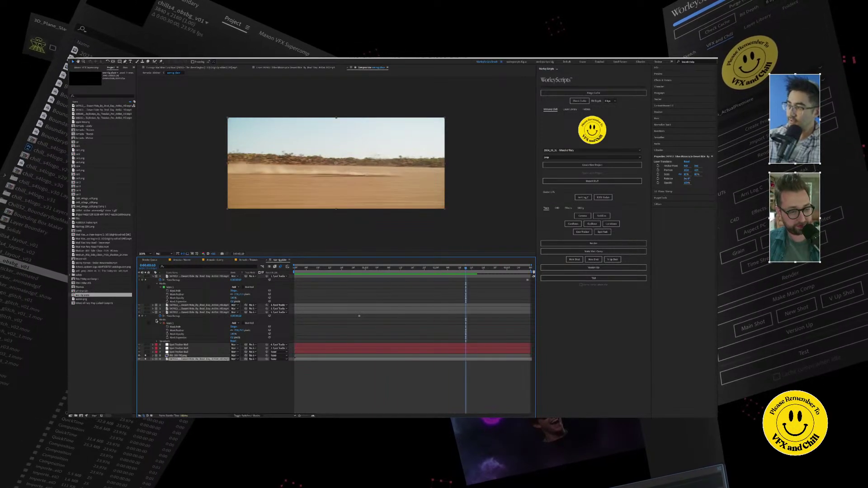
Step: Solo the masked horizon patch layers to inspect their coverage, and play back the cleaned plate
left_click(177, 309)
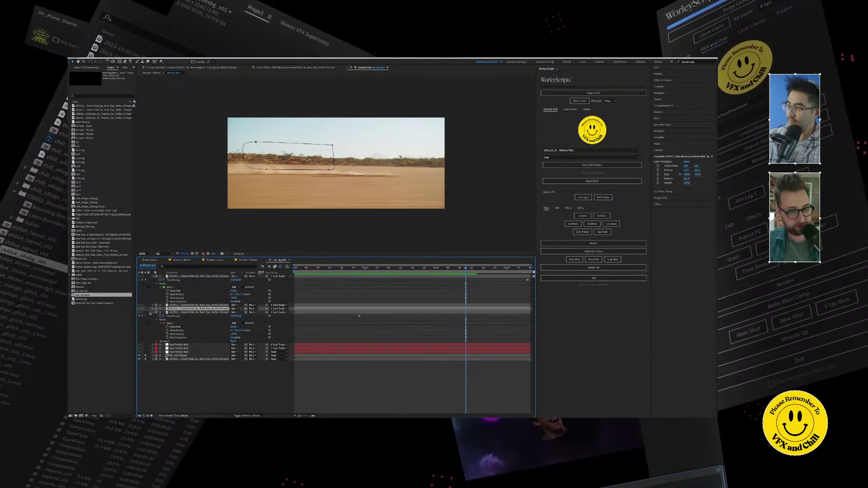
left_click(151, 280)
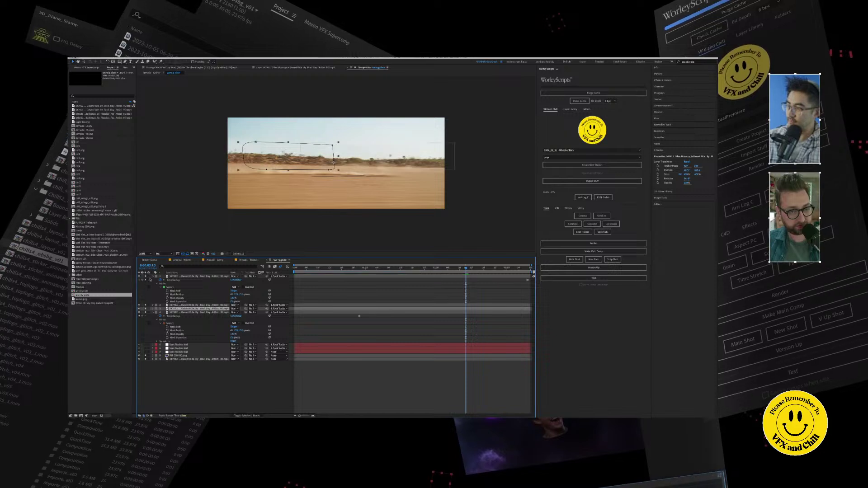
left_click(145, 305)
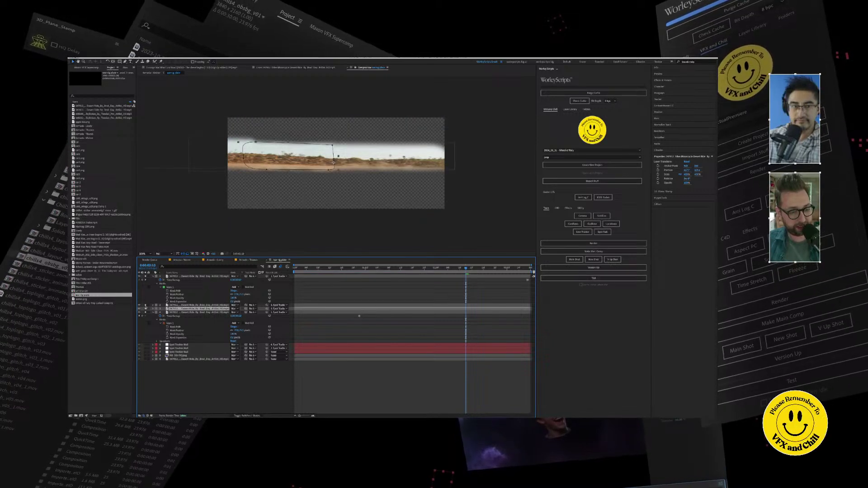
key("space")
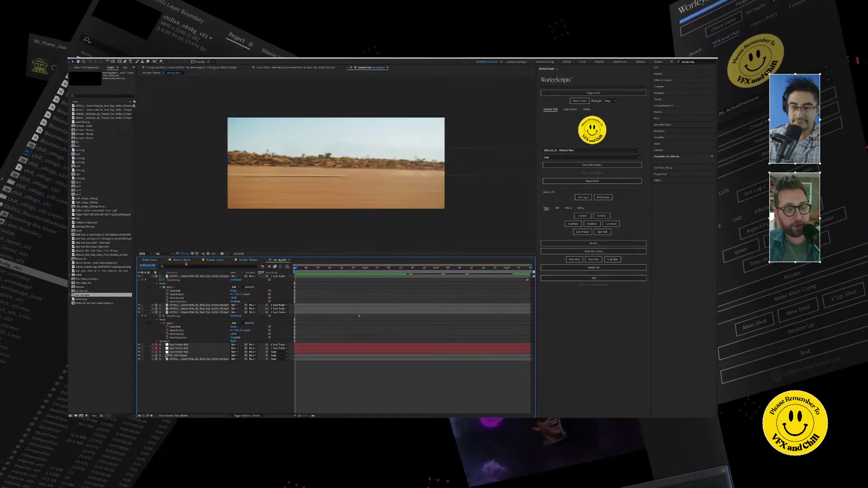
Step: Swap the apple car for the blue train image in the nested car composition and return to the desert composition
left_click(201, 260)
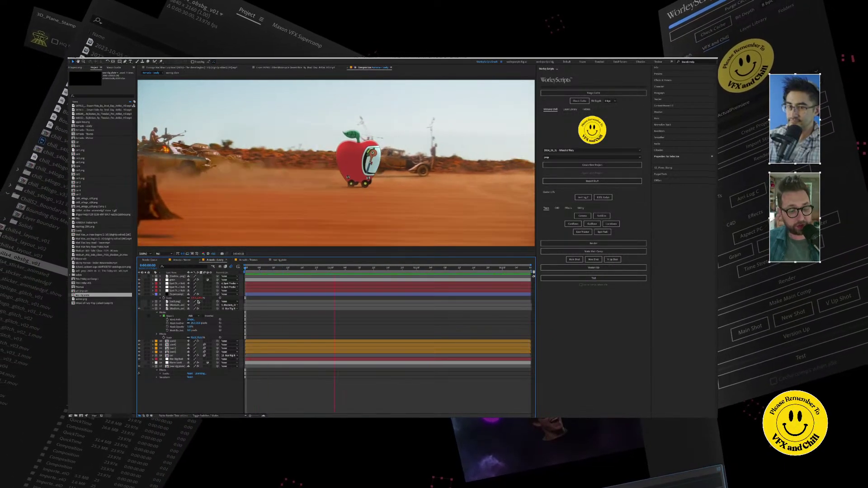
double_click(82, 190)
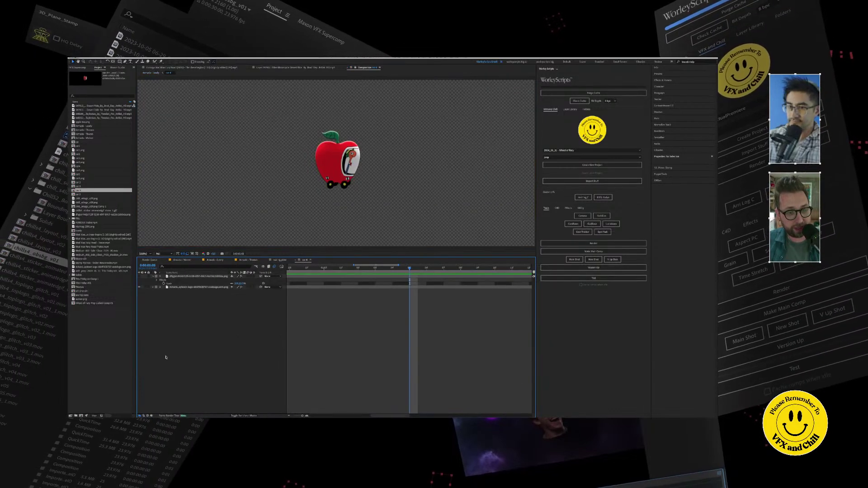
left_click(139, 276)
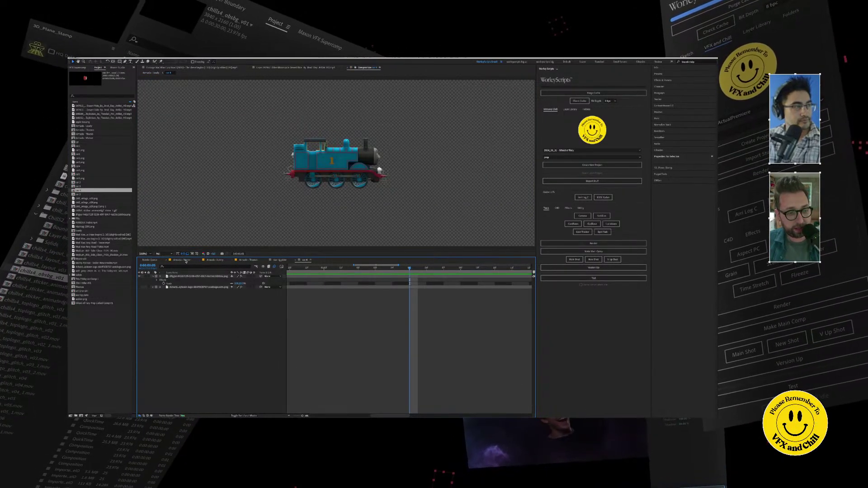
left_click(186, 261)
left_click(214, 259)
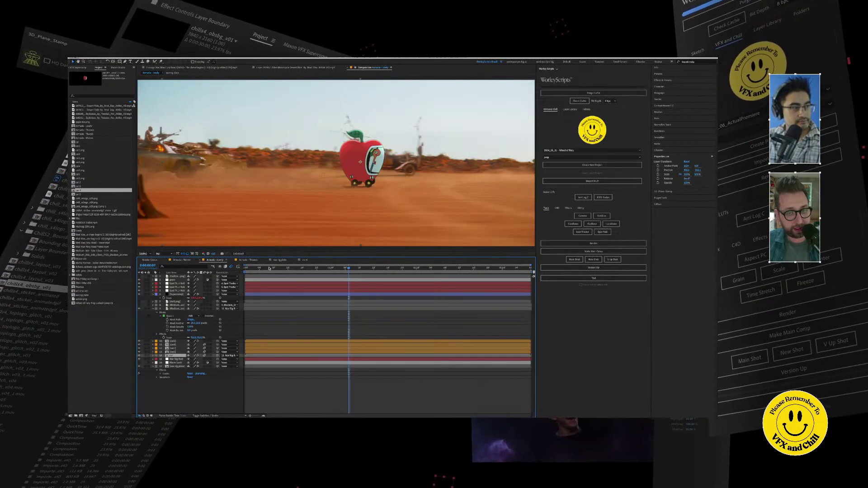
Step: Set the preview resolution to Quarter and play the train version of the desert shot from its first frame
key("Home")
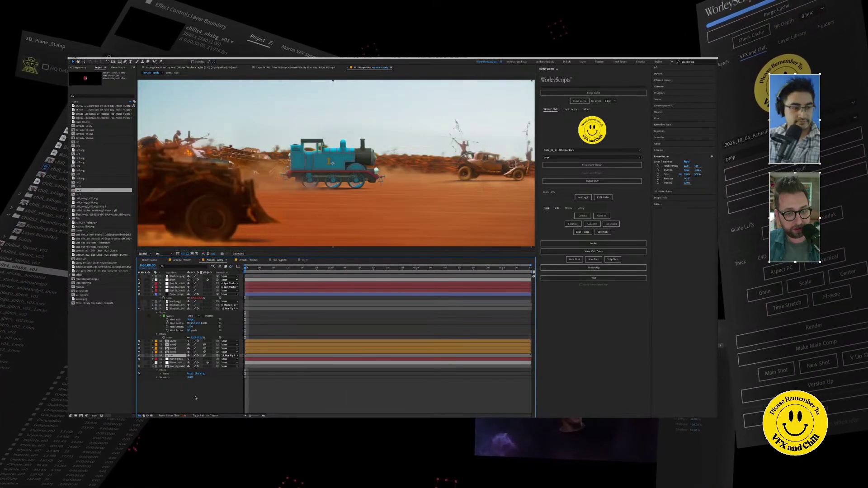
key("ctrl+shift+a")
left_click(164, 255)
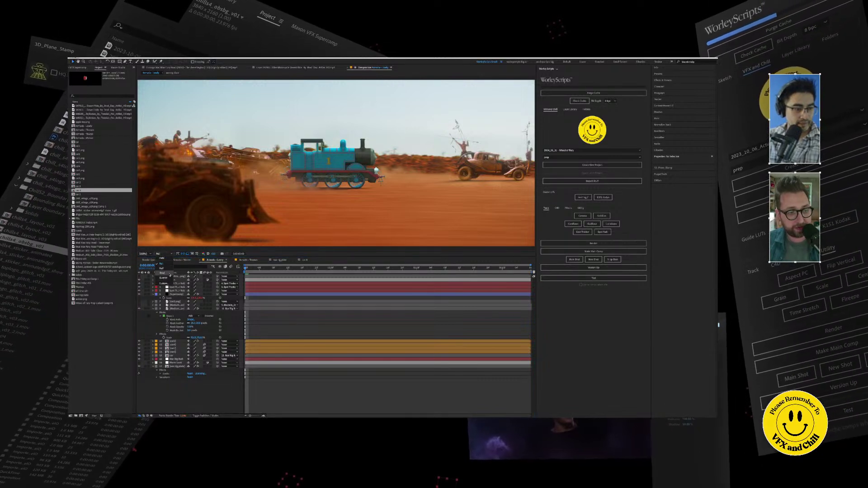
left_click(162, 275)
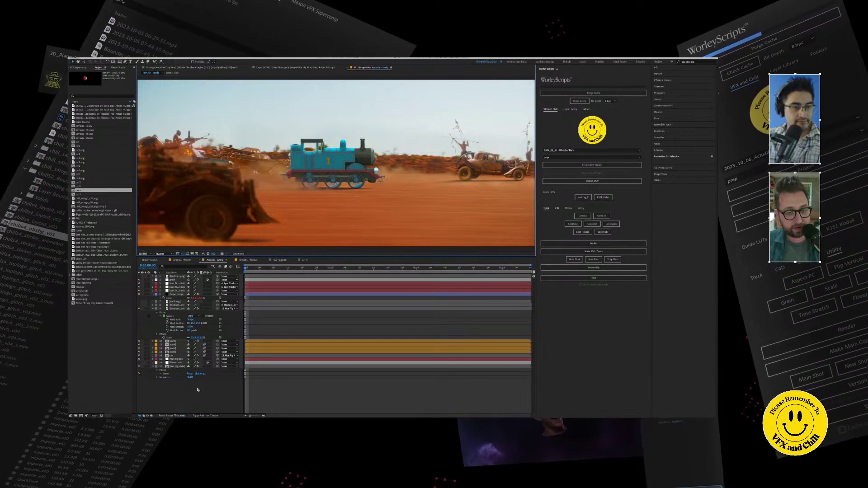
key("space")
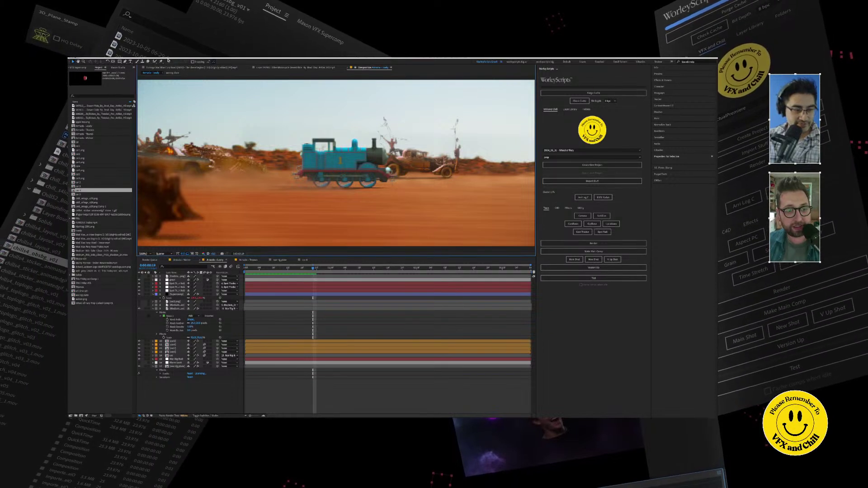
Step: Hide the train image in the nested car composition so the apple car is used, and return to the desert composition
left_click(303, 261)
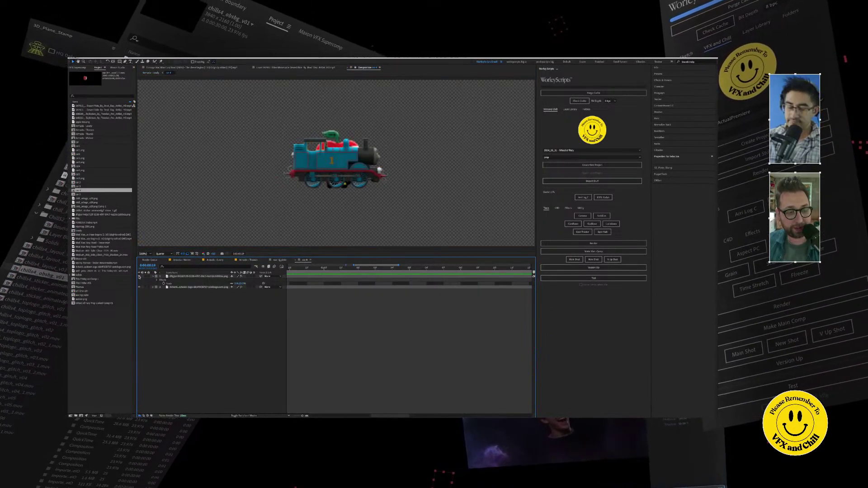
left_click(140, 276)
left_click(211, 260)
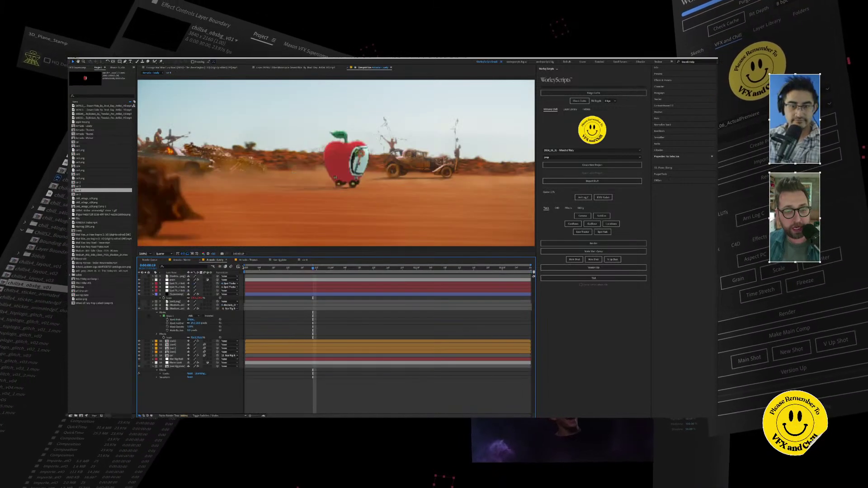
Step: Scrub and play through the apple car shot to examine how it sits among the moving vehicles, and go to the first frame
left_click_drag(275, 268, 337, 269)
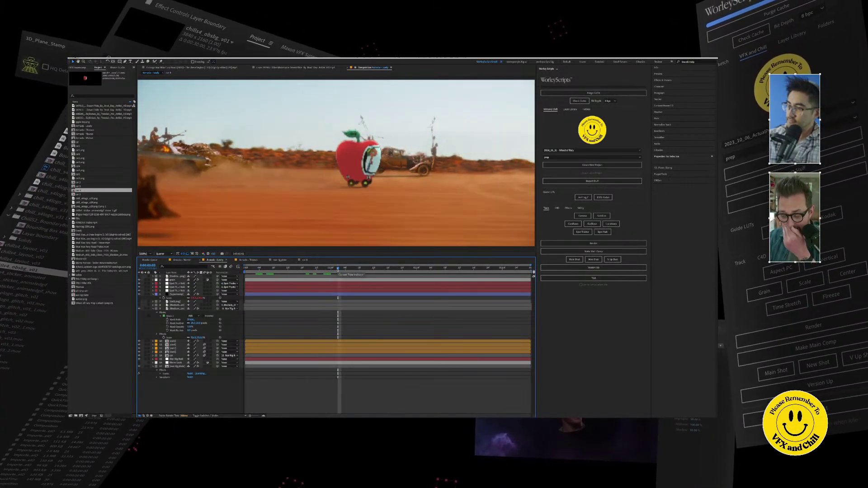
key("Page_Down")
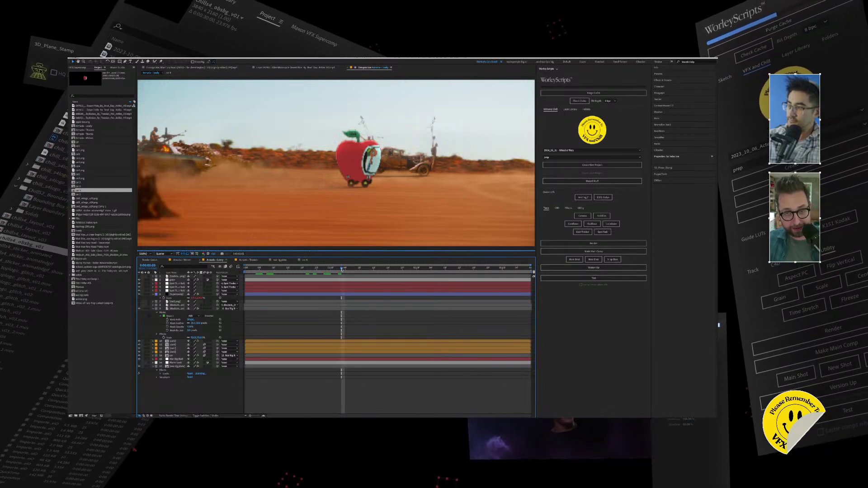
left_click_drag(302, 270, 243, 275)
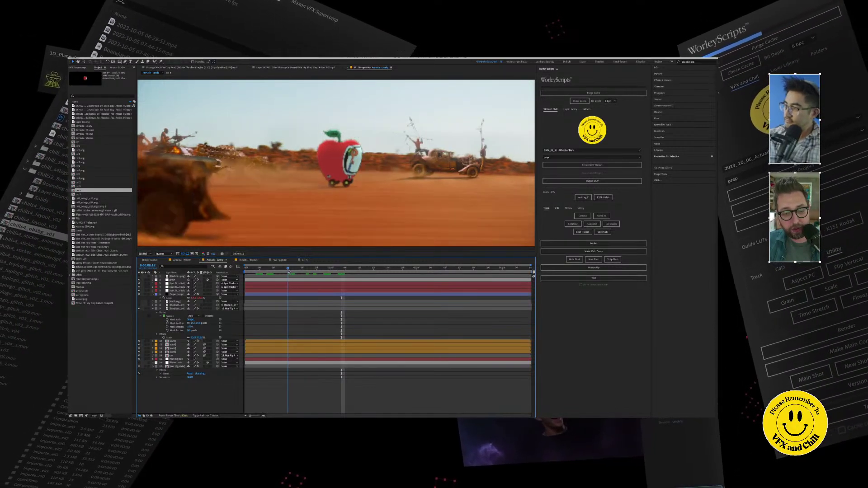
key("space")
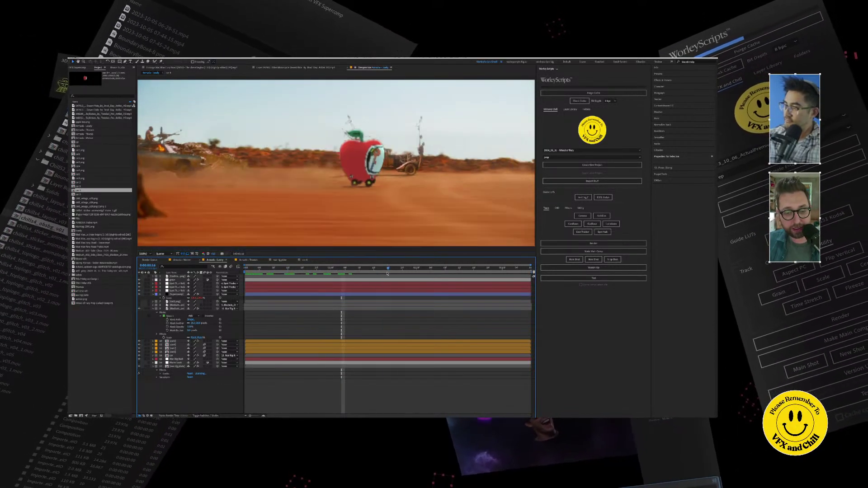
key("space")
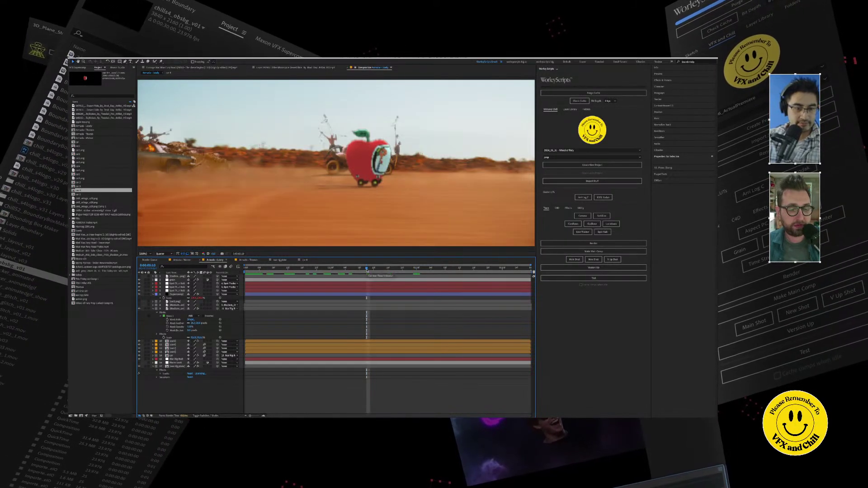
left_click_drag(366, 271, 402, 275)
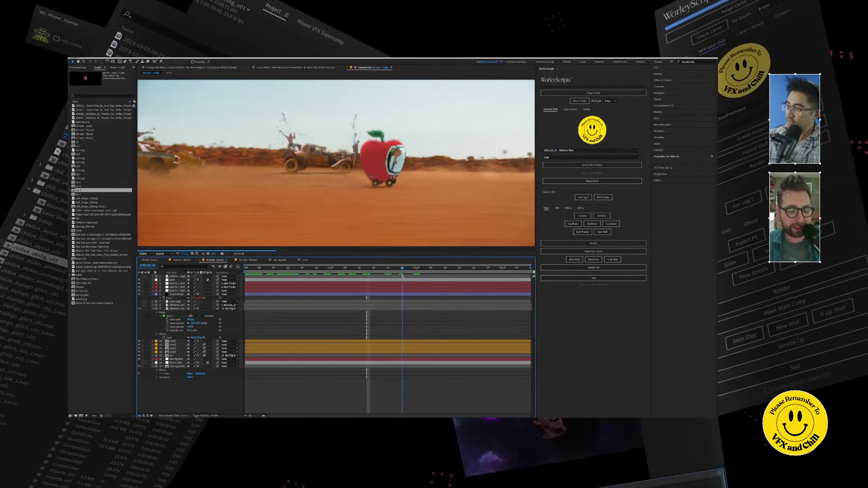
key("Home")
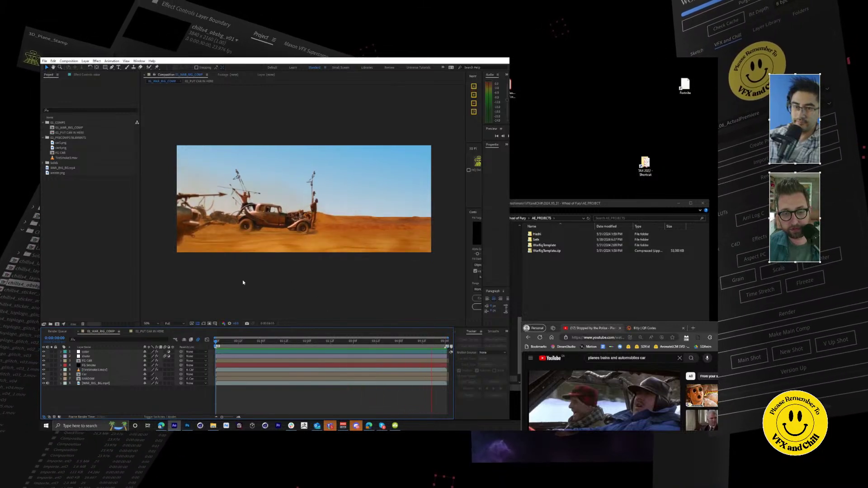
Step: Play back the 01_WAR_RIG_COMP composition in the template project and solo its bottom WAR_RIG_BG.mp4 layer
scroll(293, 285, "up", 2)
scroll(297, 283, "down", 2)
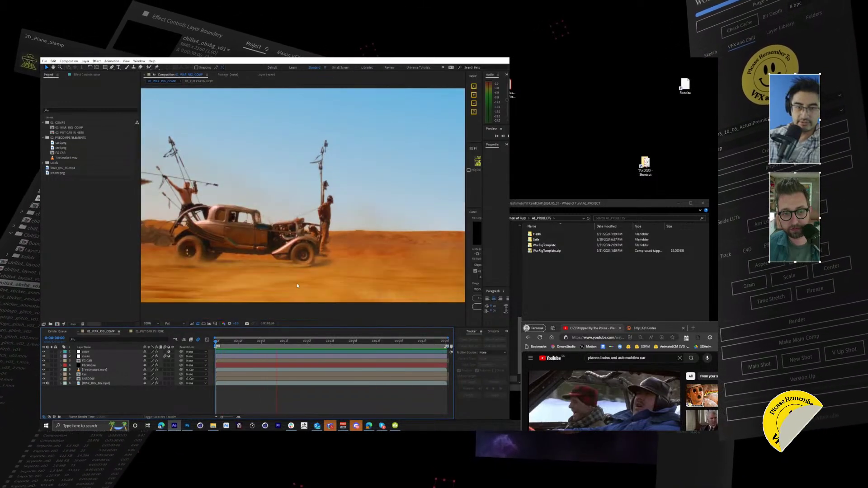
left_click(239, 289)
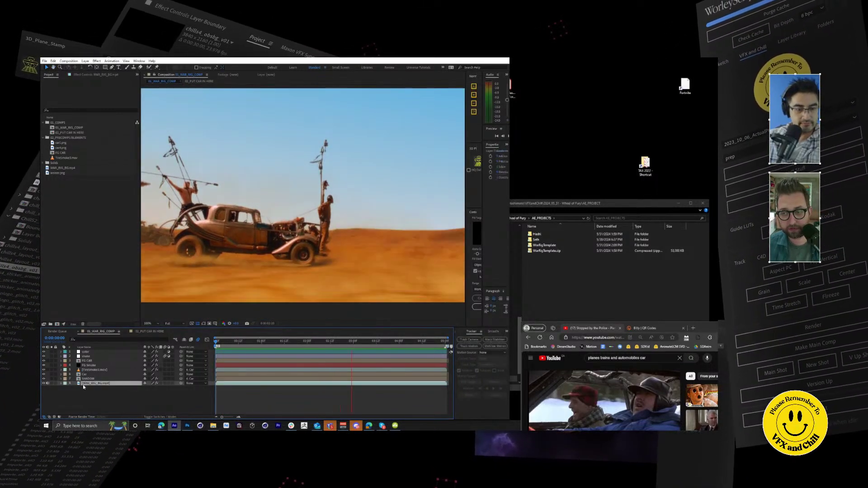
scroll(253, 266, "down", 2)
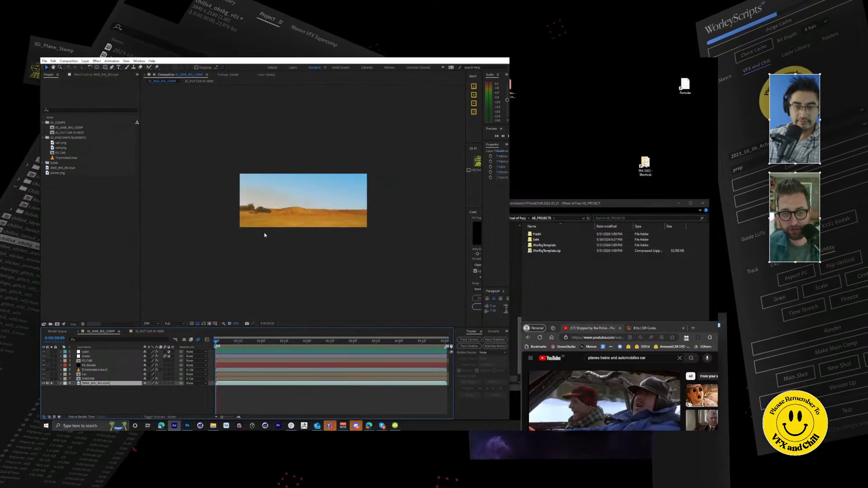
scroll(264, 232, "up", 1)
scroll(219, 212, "up", 2)
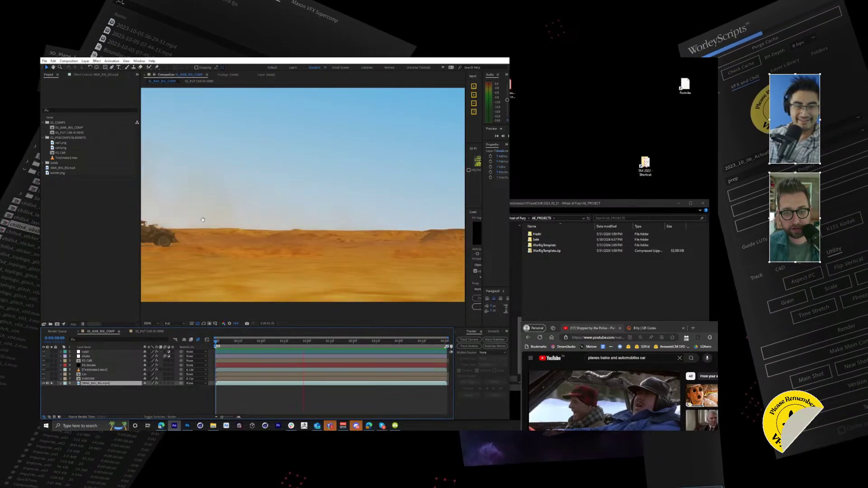
Step: Examine the distant vehicles and dunes in the soloed background plate at full window size, and stop the playback
left_click_drag(282, 218, 368, 208)
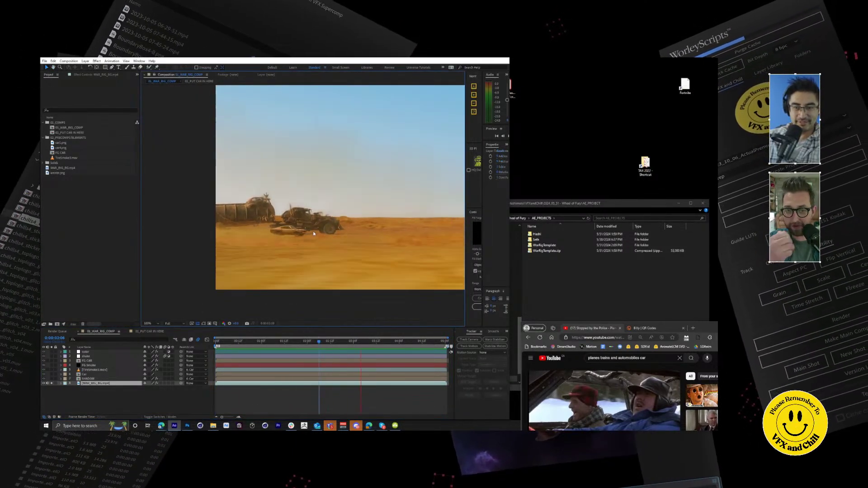
left_click_drag(332, 241, 296, 262)
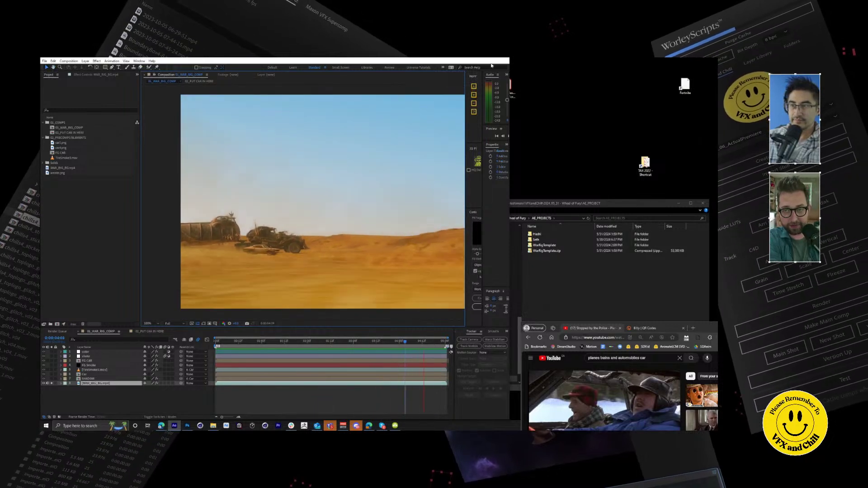
left_click(490, 54)
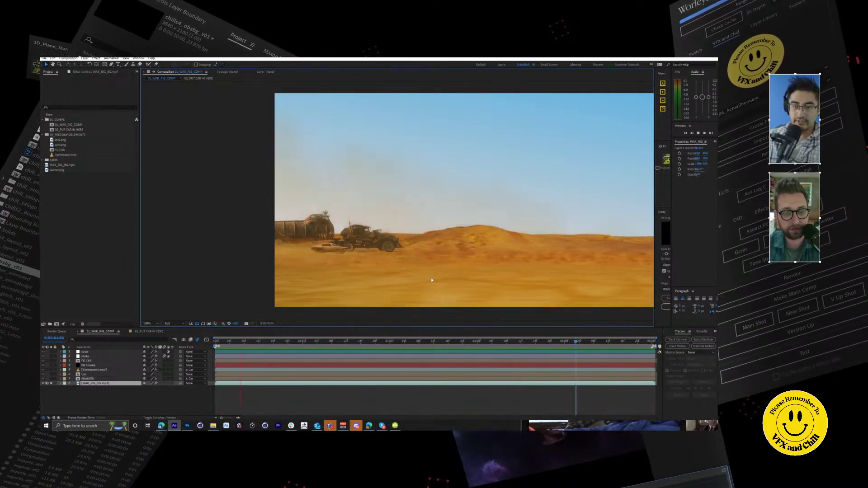
key("space")
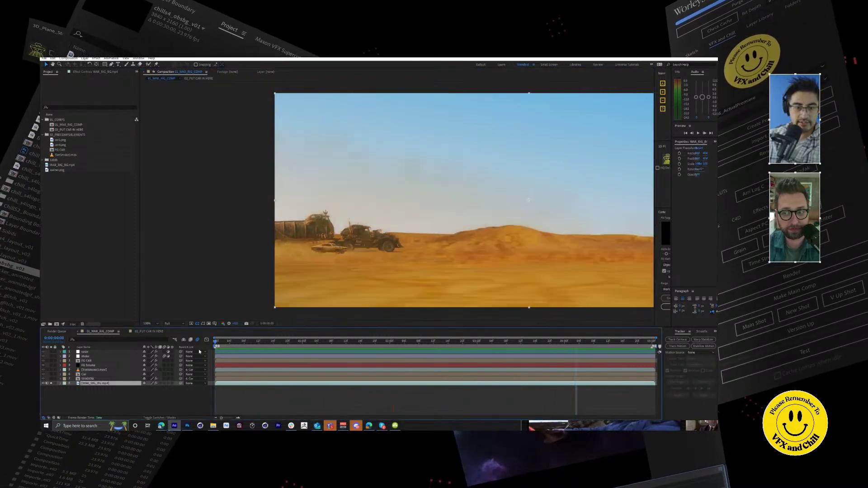
Step: Select the top color adjustment layer and show its Magic Bullet Looks effect settings
left_click(106, 356)
left_click(106, 352)
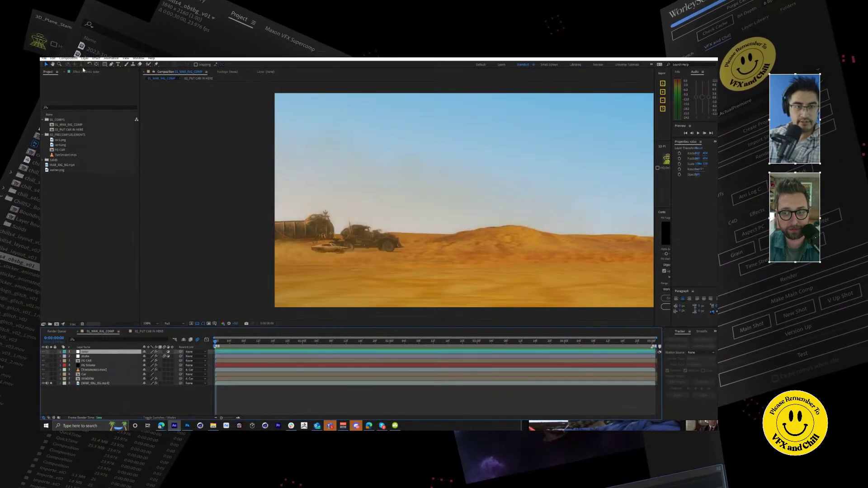
left_click(81, 72)
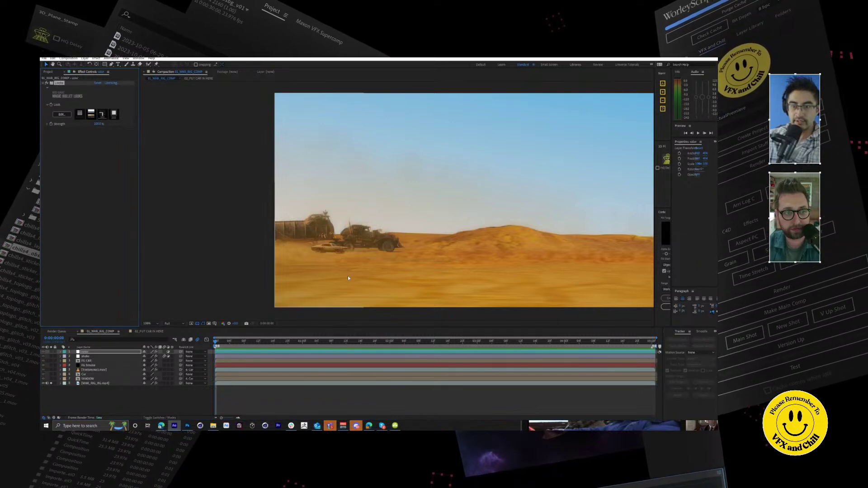
Step: Unsolo the background layer and play back the complete war rig composite
left_click(51, 384)
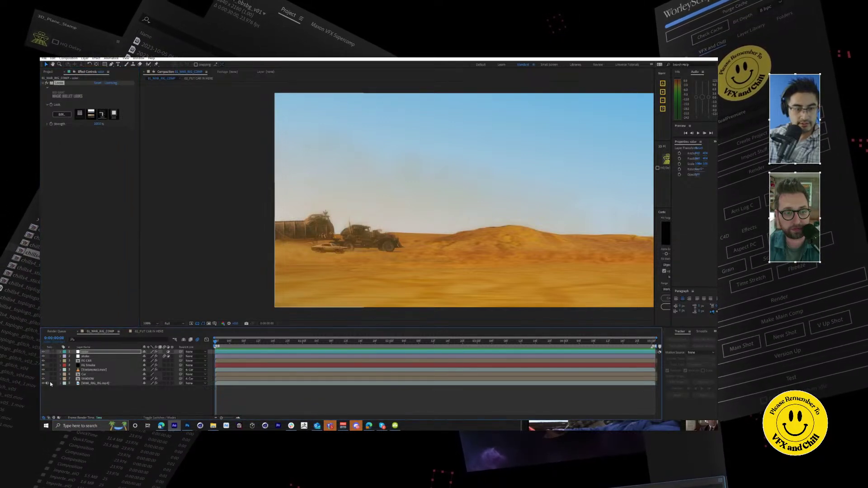
scroll(454, 246, "down", 2)
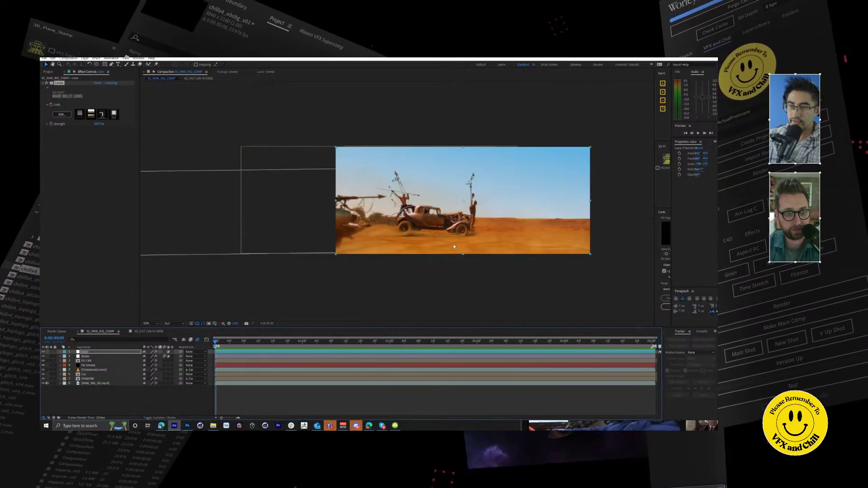
scroll(453, 243, "up", 3)
key("space")
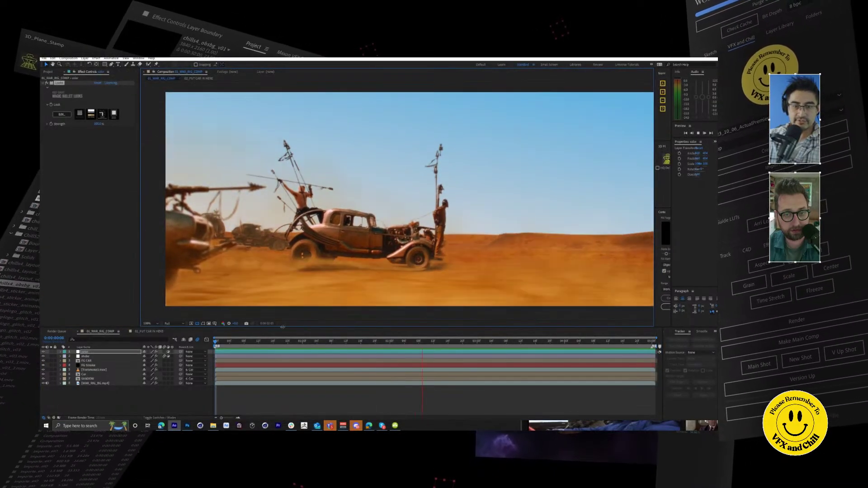
key("comma")
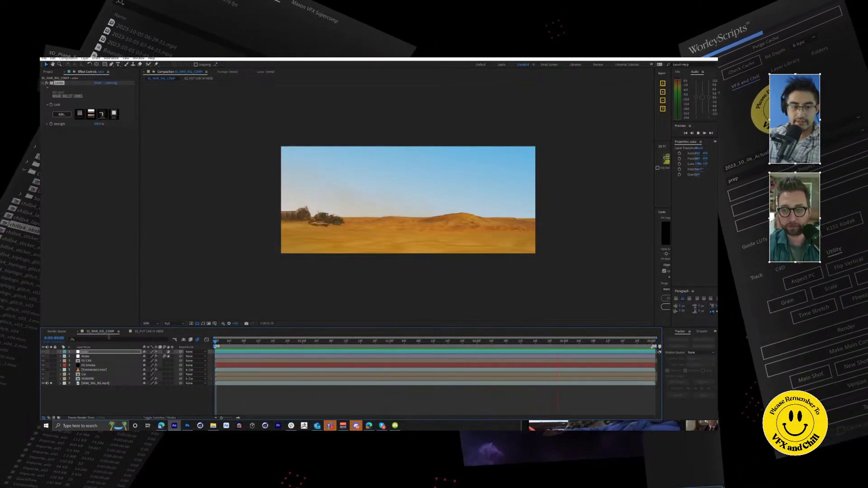
Step: Return to the project's item list and open the 02_PUT CAR IN HERE composition
left_click(47, 71)
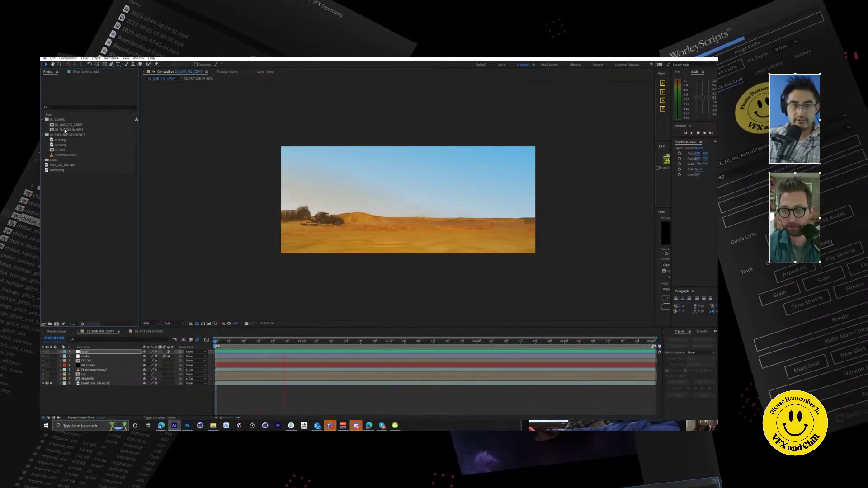
left_click(74, 125)
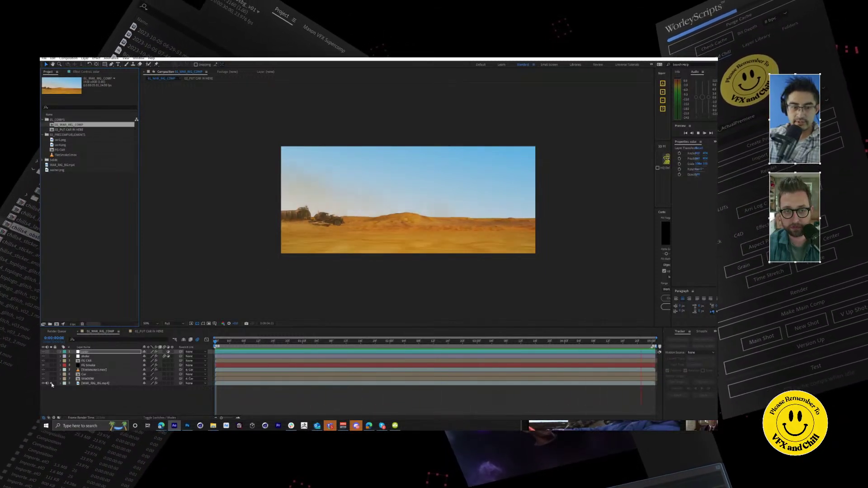
double_click(75, 130)
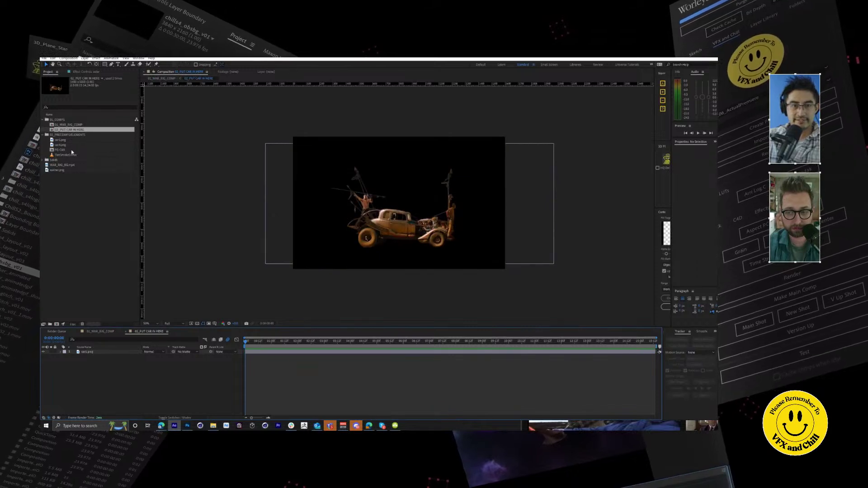
Step: Add the hot dog car image to the car placeholder composition, scaled down and positioned over the existing car
left_click(58, 170)
left_click_drag(57, 171, 382, 197)
left_click_drag(516, 110, 475, 135)
left_click_drag(415, 176, 432, 190)
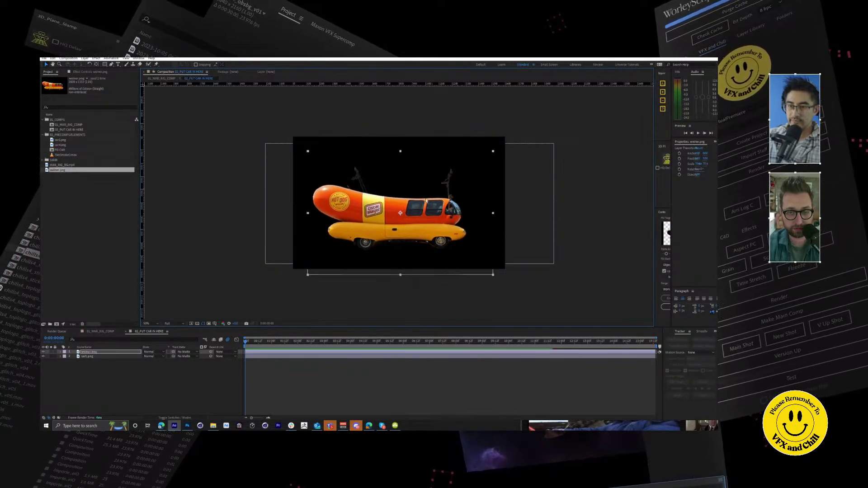
Step: Fine-tune the hot dog car's position over the original car and hide the original car layer
left_click(44, 356)
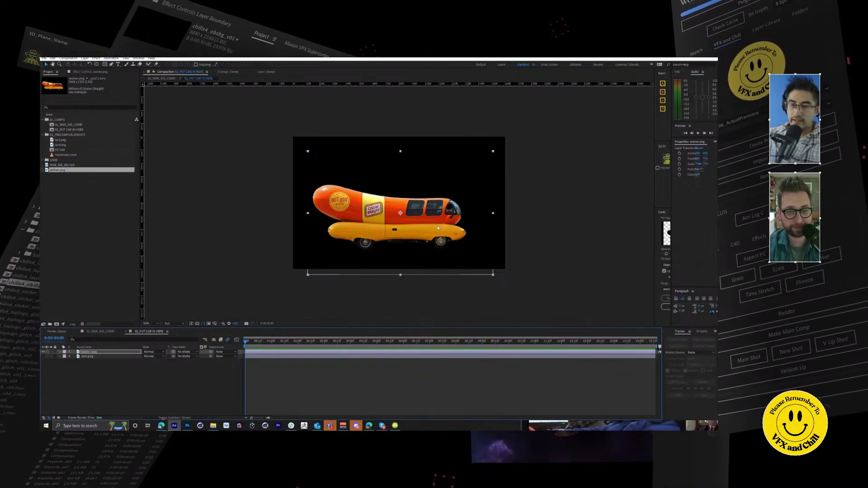
left_click_drag(437, 227, 439, 222)
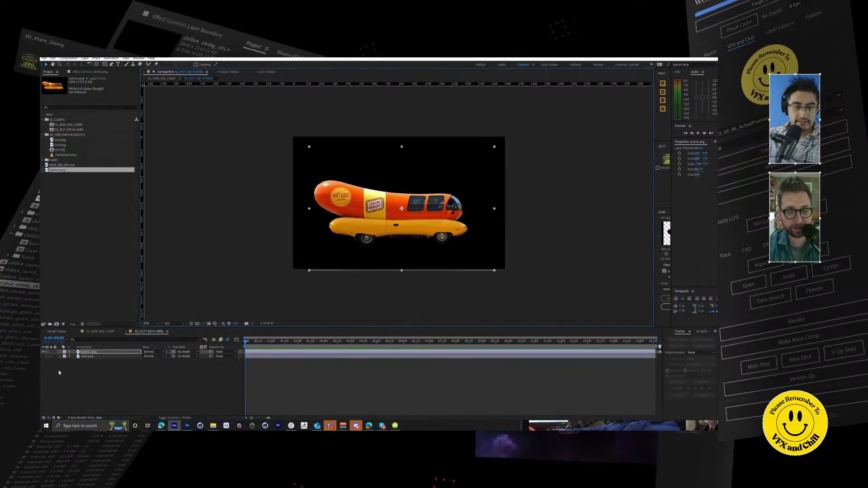
left_click(43, 357)
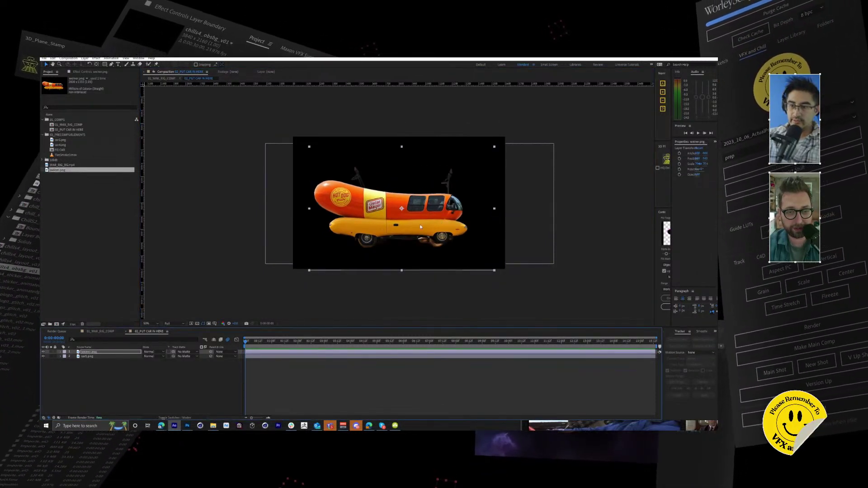
left_click_drag(419, 223, 417, 228)
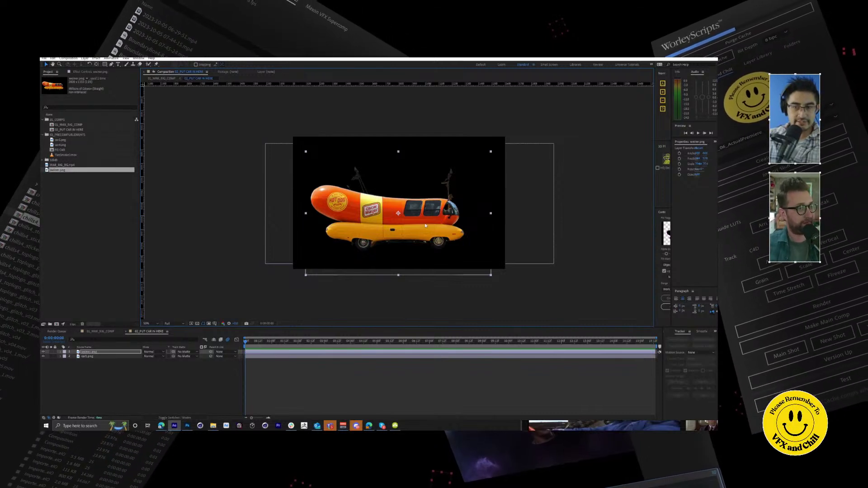
left_click(43, 357)
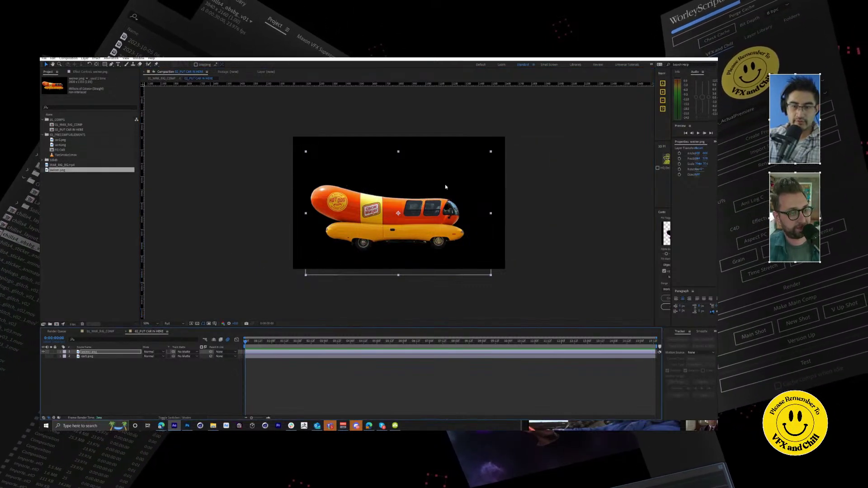
Step: Open the war rig composition and play back the composite with the hot dog car in place
left_click(111, 332)
key("space")
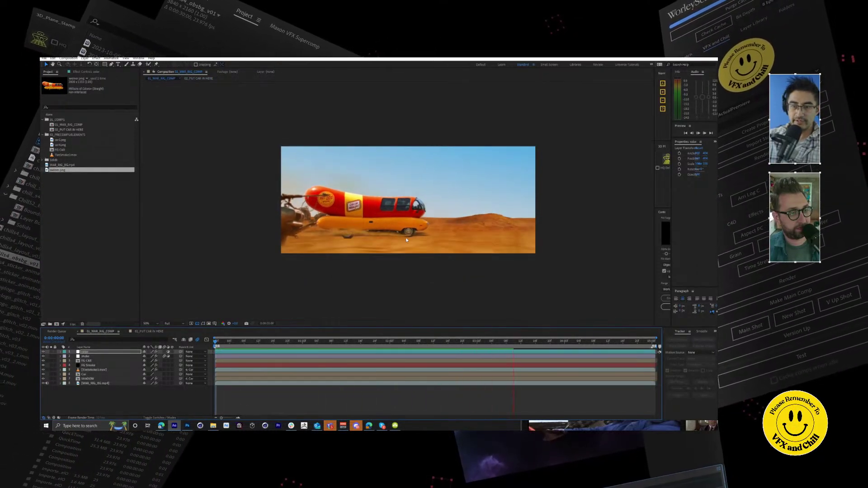
left_click(341, 229)
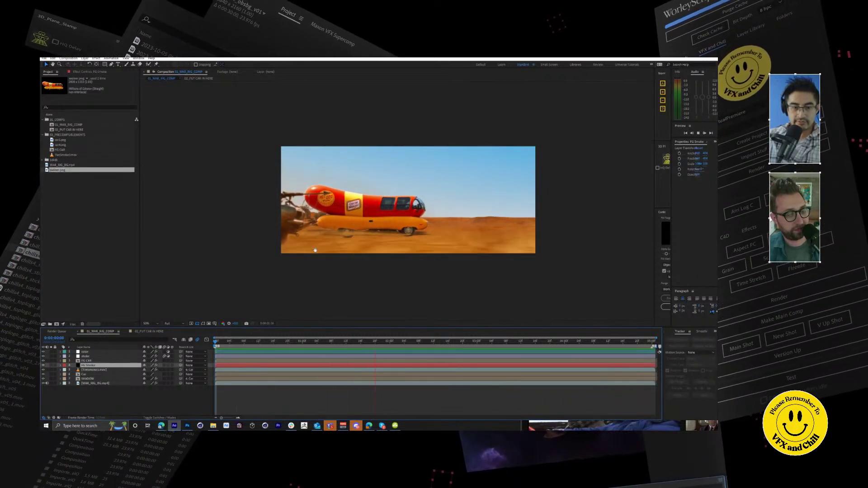
left_click(384, 214)
Step: Select the tire smoke layer and nudge it slightly in the war rig composition
left_click(105, 370)
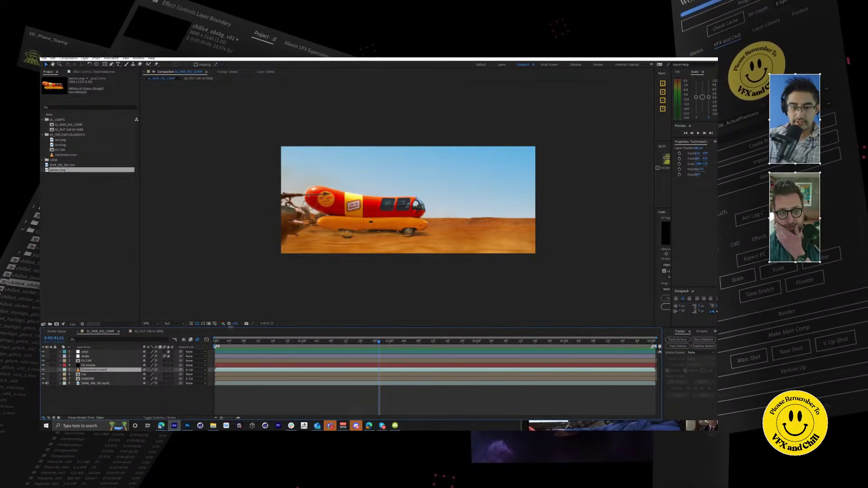
left_click(204, 324)
mouse_move(383, 212)
left_mouse_down()
mouse_move(391, 144)
mouse_move(385, 219)
left_mouse_up()
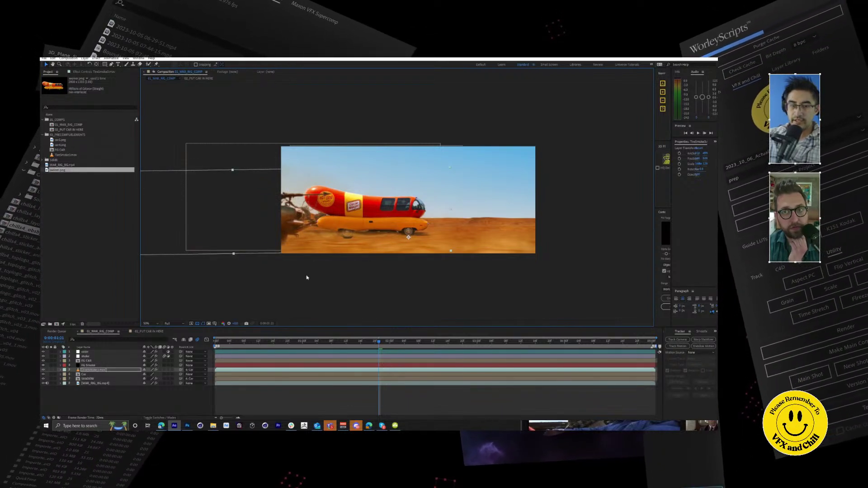
Step: Return to the 02_PUT CAR IN HERE composition and rotate the hot dog car very slightly clockwise
left_click(152, 331)
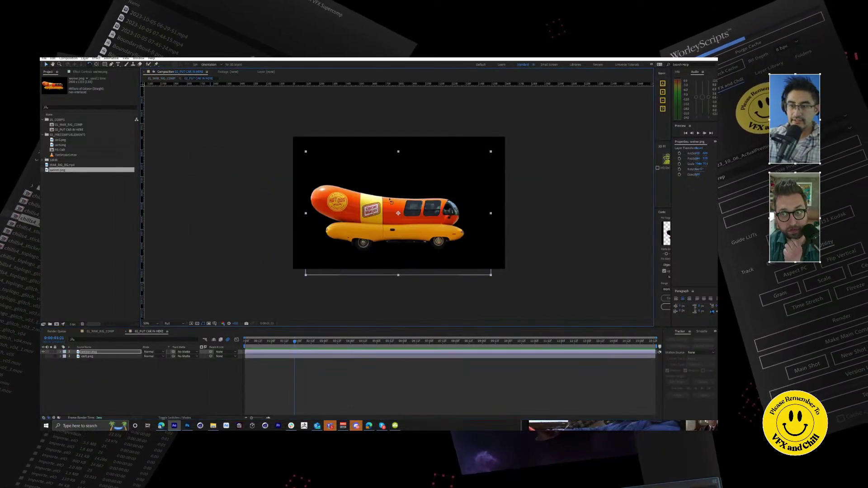
left_click_drag(388, 198, 388, 197)
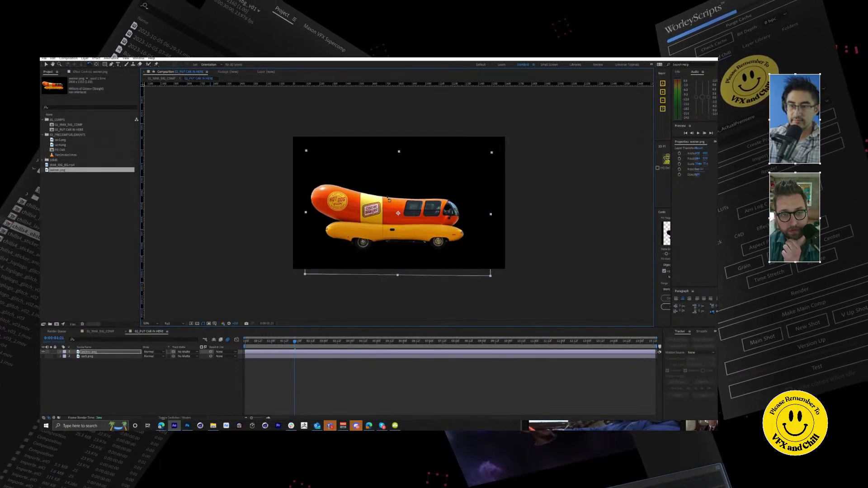
Step: Start importing a file and browse from the ELEMENTS folder up to the Wheel of Fury project folder for footage
left_click(74, 203)
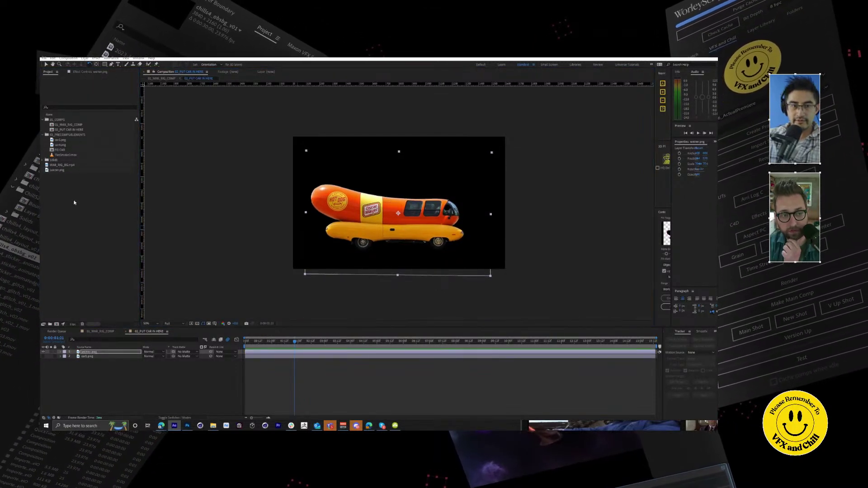
double_click(74, 202)
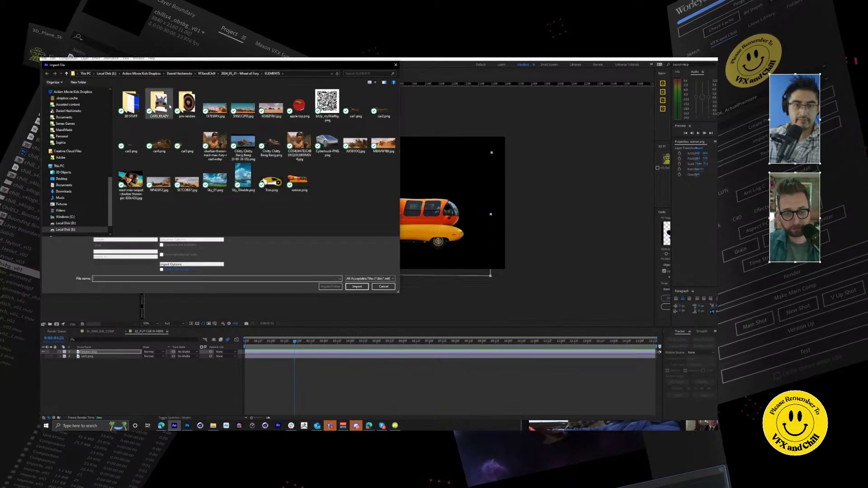
left_click(241, 73)
double_click(138, 111)
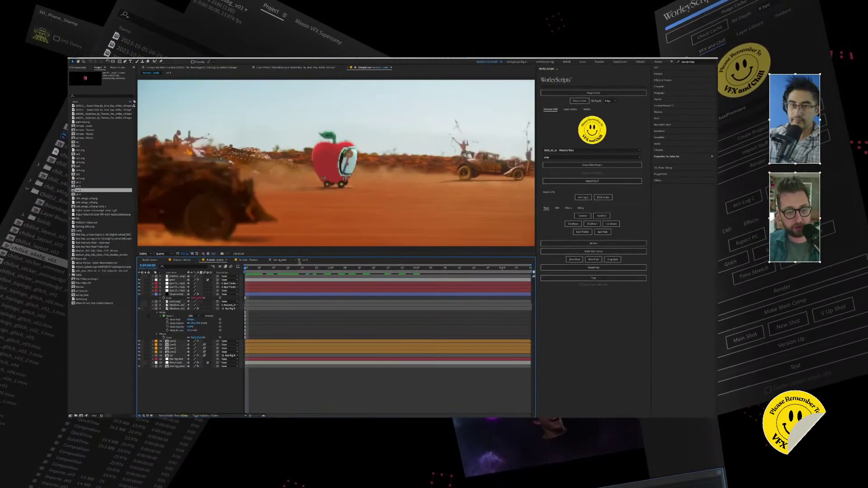
Step: Open the clean background plate composition and view the original motorcycle footage on its lowest layer
left_click(300, 260)
left_click(280, 260)
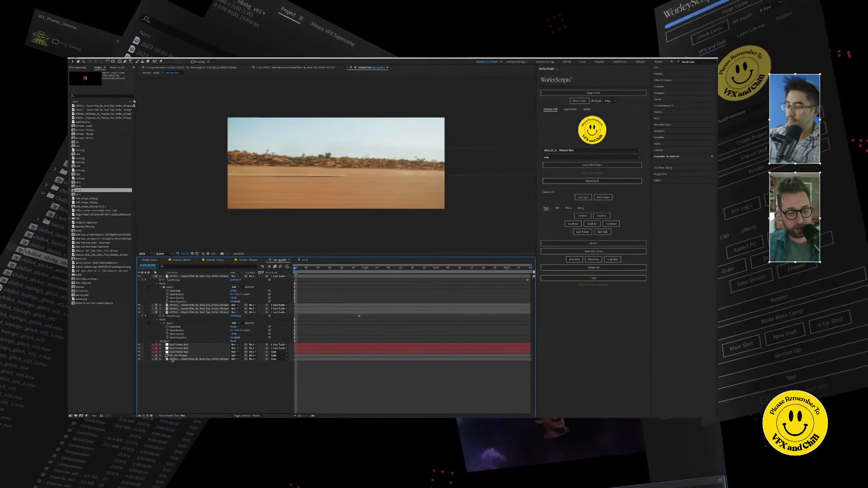
double_click(173, 359)
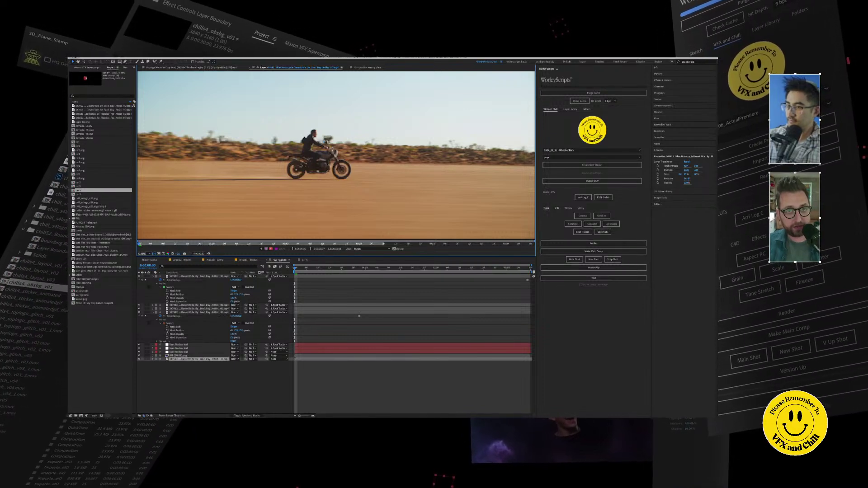
left_click(360, 69)
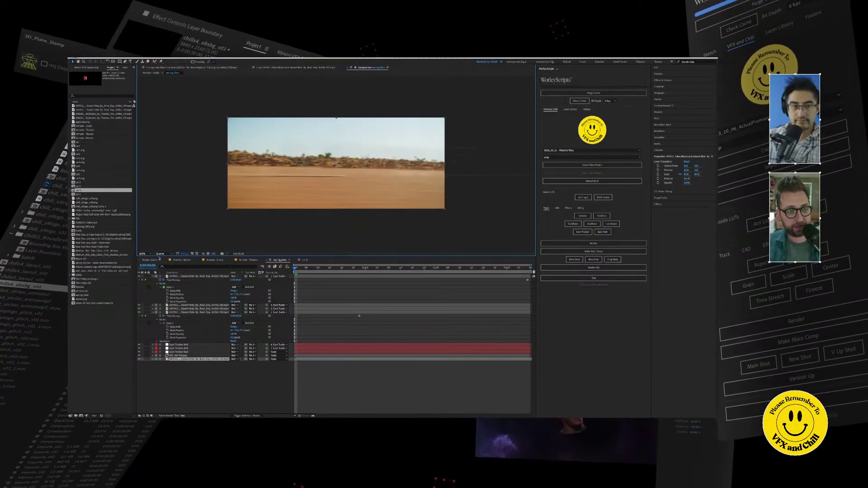
Step: Set the clean plate preview to full resolution and compare it with the original motorcycle footage and the apple car composition
left_click(160, 255)
left_click(163, 263)
left_click(272, 68)
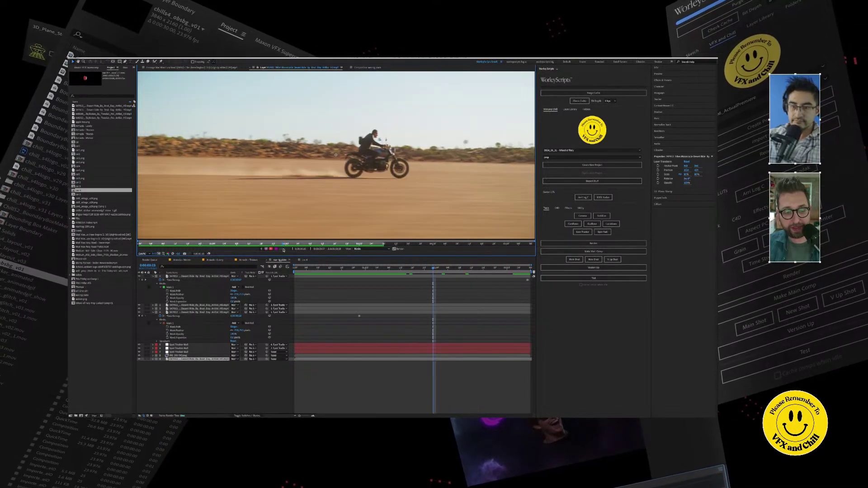
left_click(305, 261)
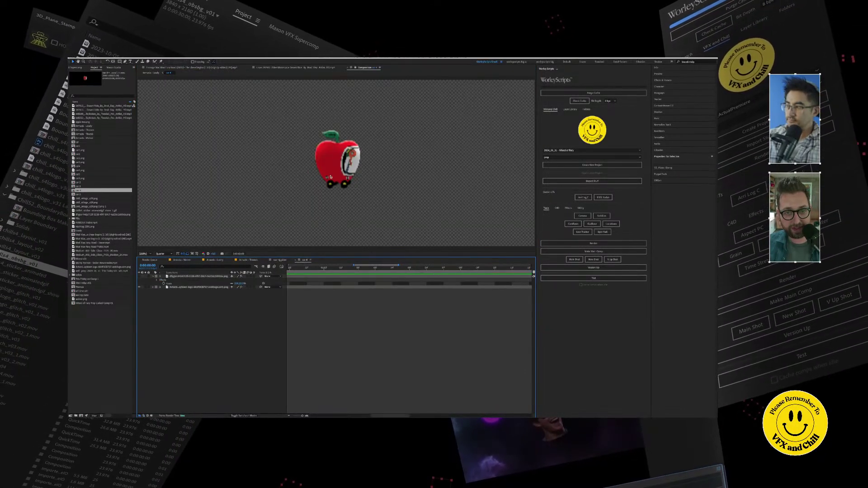
left_click(279, 261)
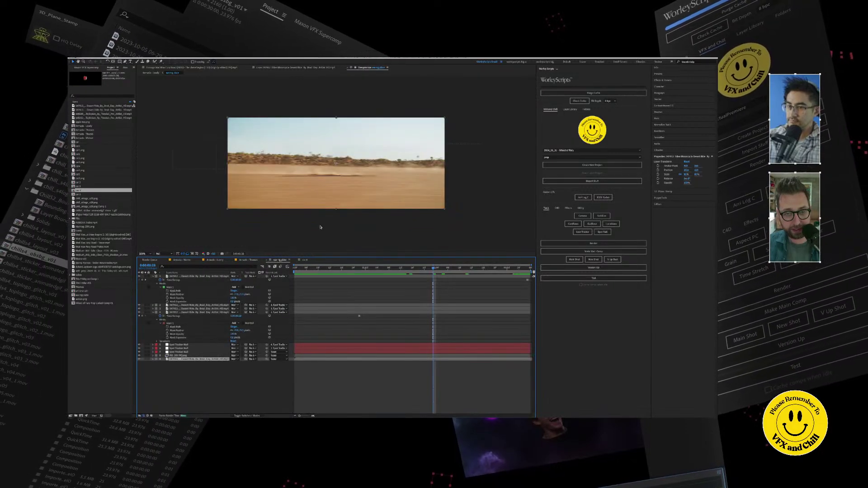
left_click(293, 69)
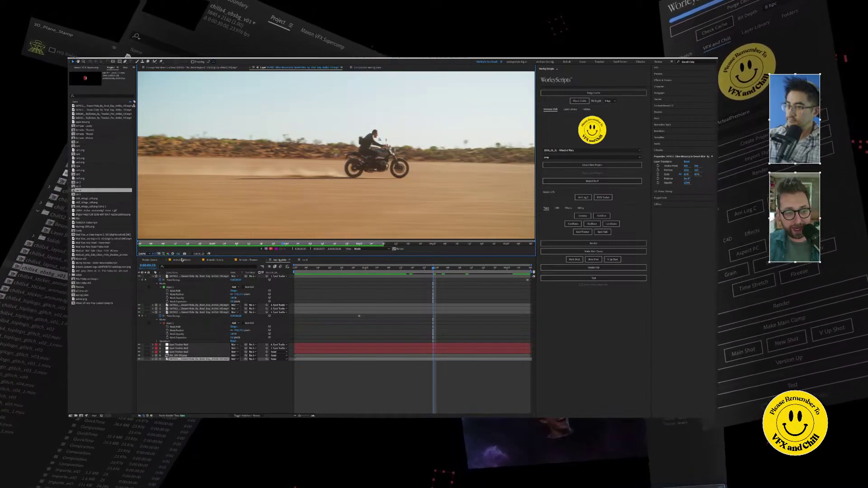
left_click(182, 260)
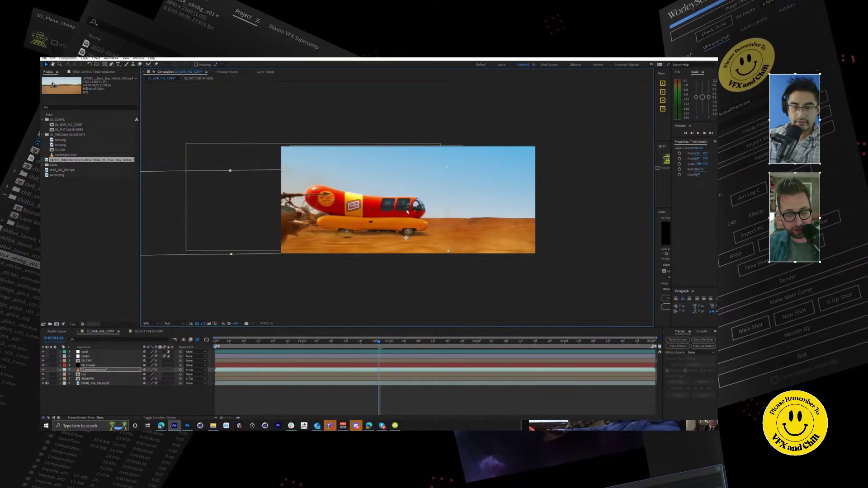
Step: Stretch the tire smoke layer taller, reposition it under the hot dog car, and play back the war rig composite
key("space")
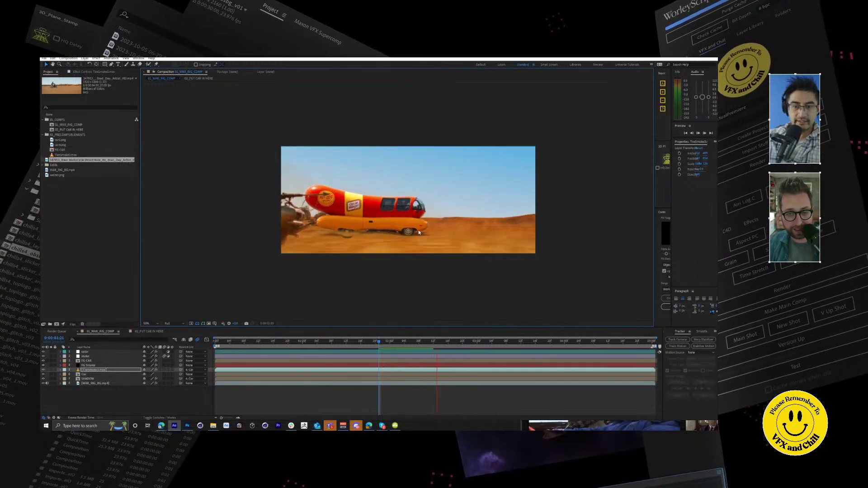
key("space")
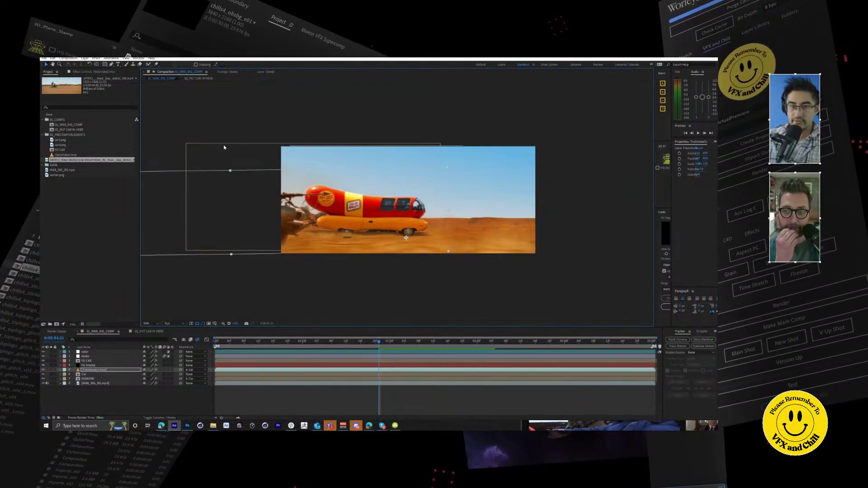
left_click_drag(230, 171, 244, 77)
left_click_drag(398, 156, 398, 159)
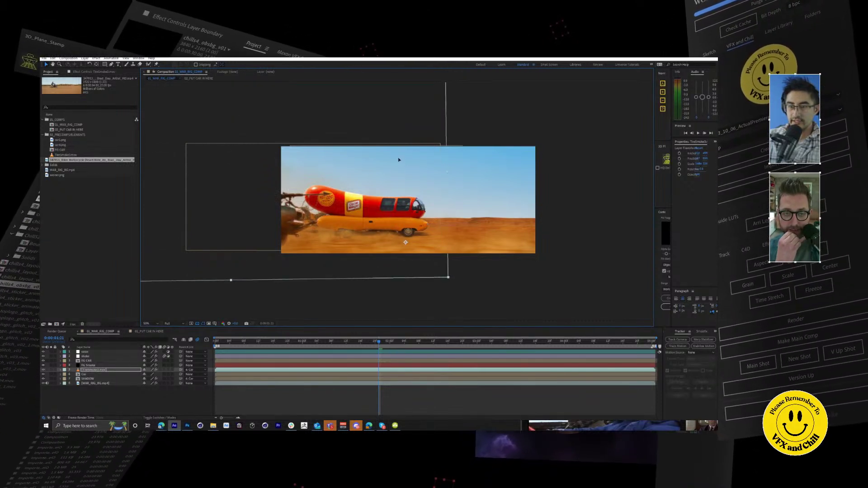
key("space")
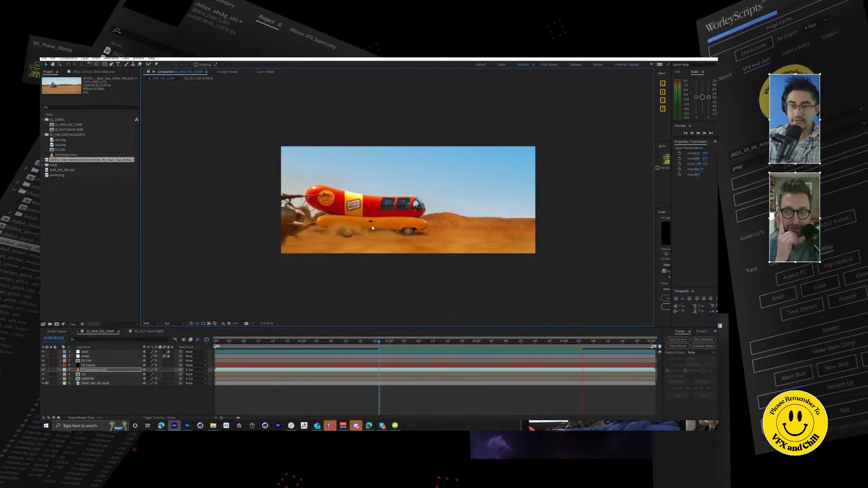
key("space")
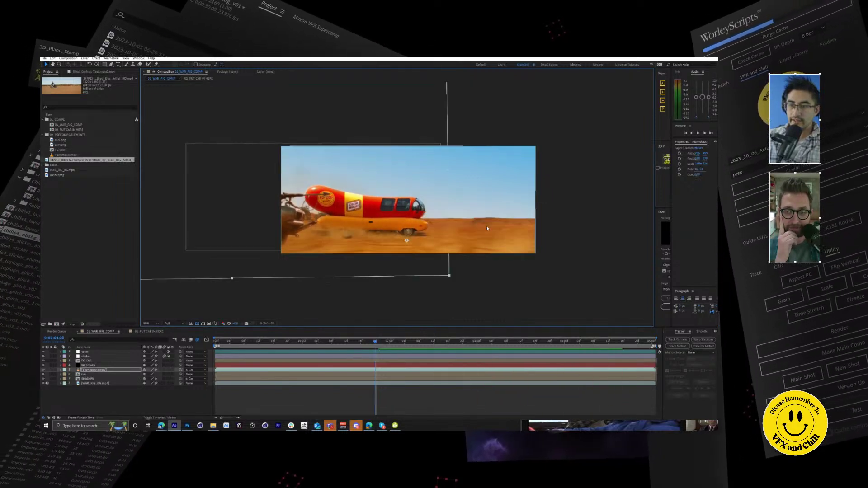
Step: Solo the FG Smoke layer, play it back, and show its effect settings
left_click(88, 365)
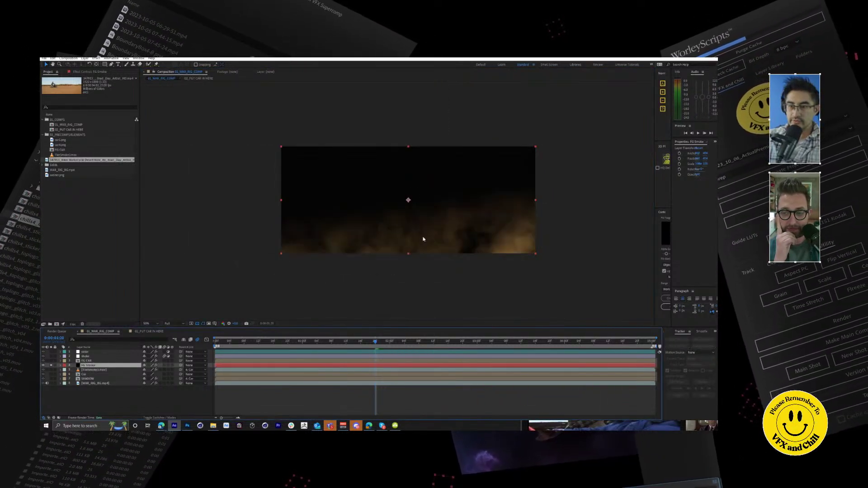
key("space")
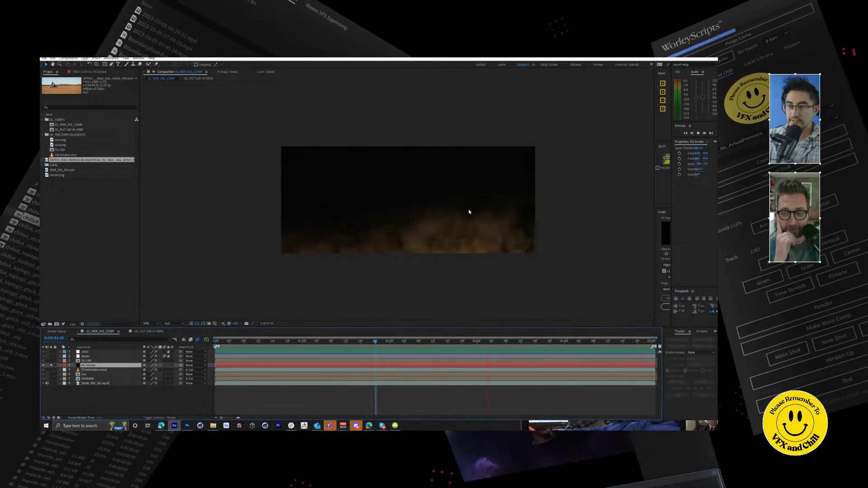
left_click(91, 72)
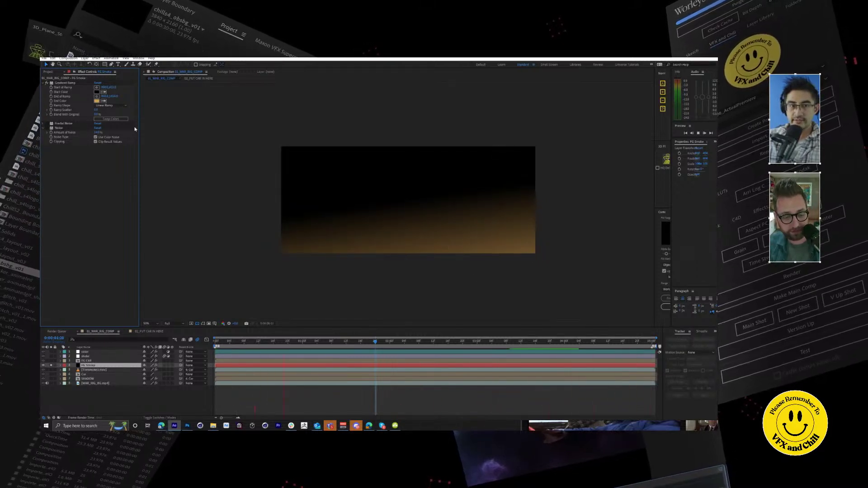
Step: Examine the smoke layer's Fractal Noise settings, including the Overlay blending mode, and inspect the smoke up close
left_click(45, 125)
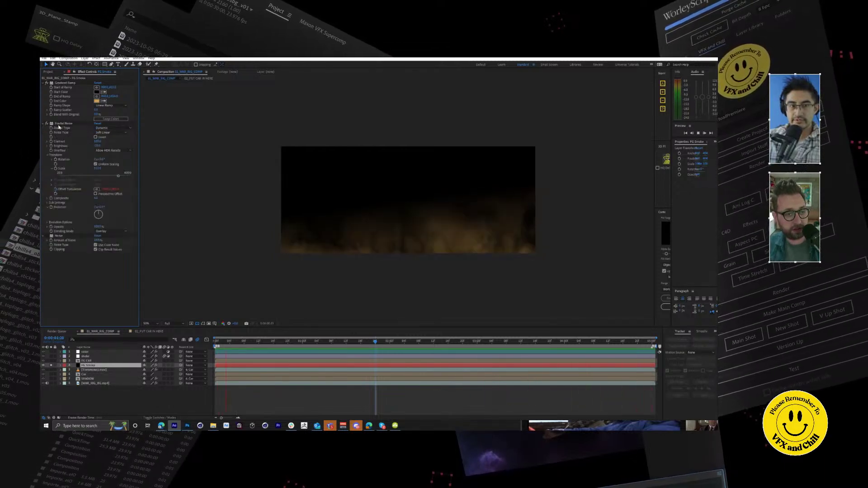
left_click(121, 231)
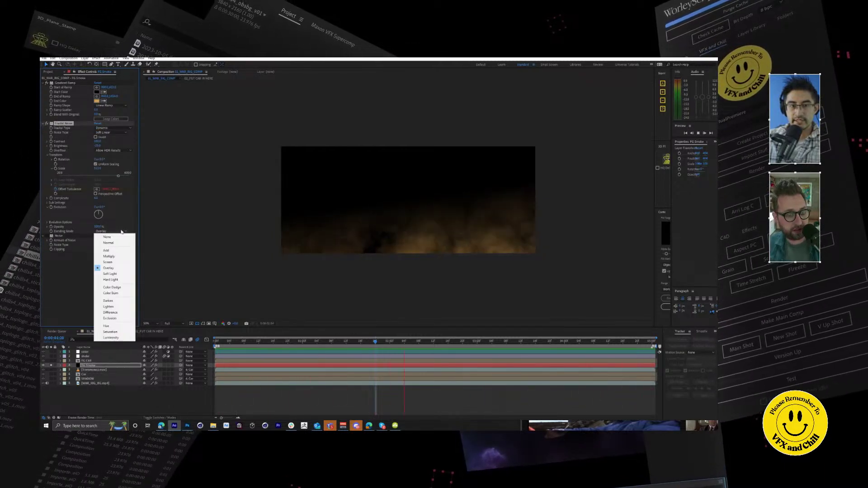
left_click(113, 268)
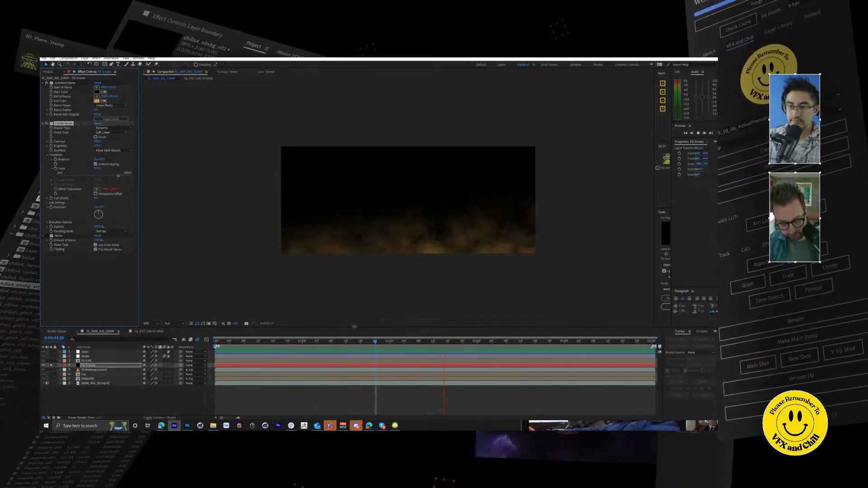
left_click(46, 123)
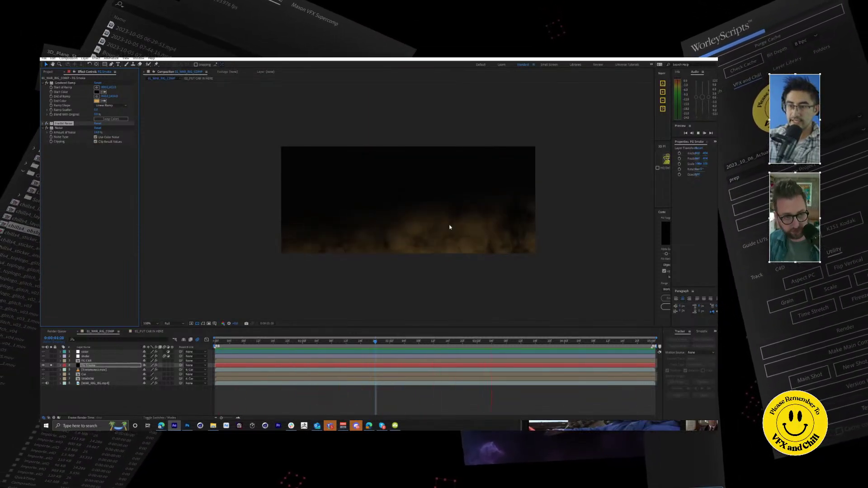
scroll(449, 227, "up", 1)
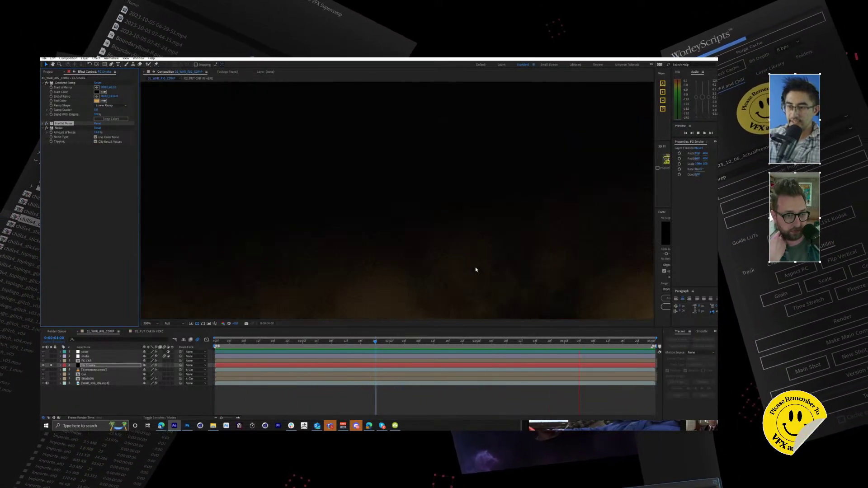
Step: Review the full hot dog car composite in playback, then stop it
scroll(476, 270, "down", 1)
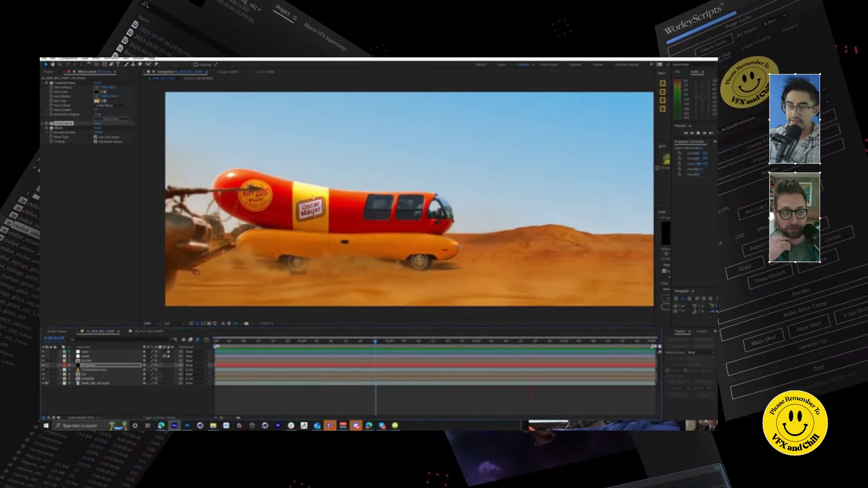
scroll(598, 207, "down", 1)
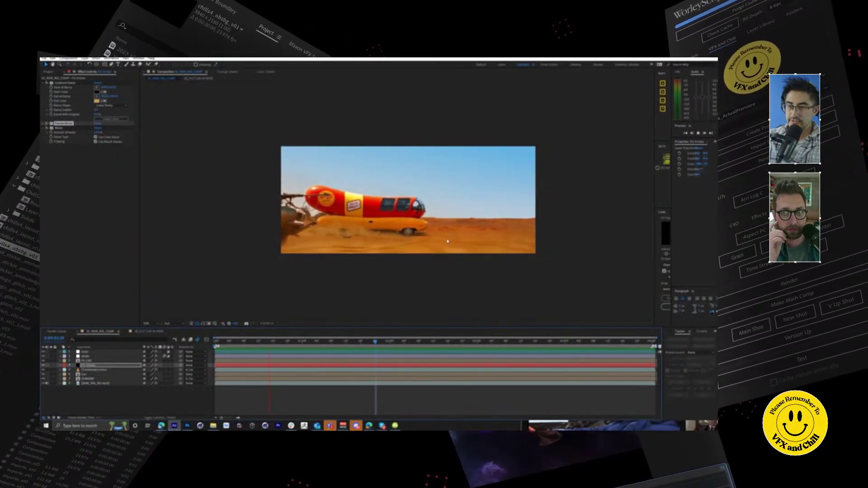
left_click(304, 266)
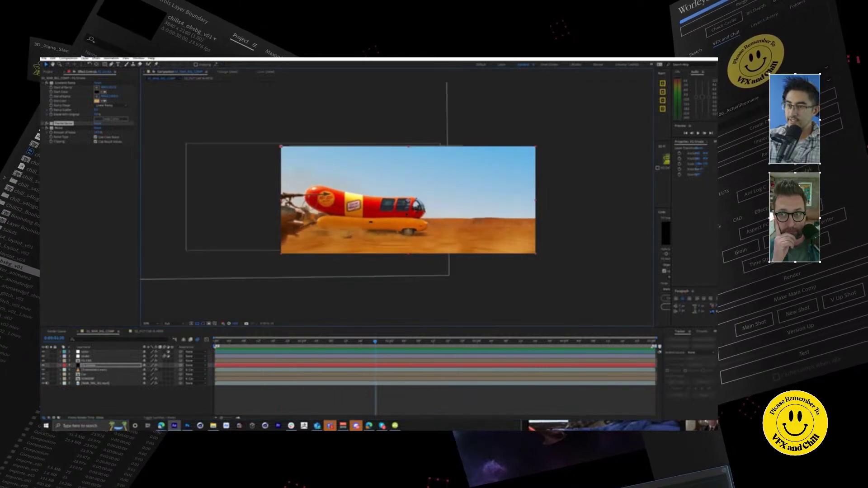
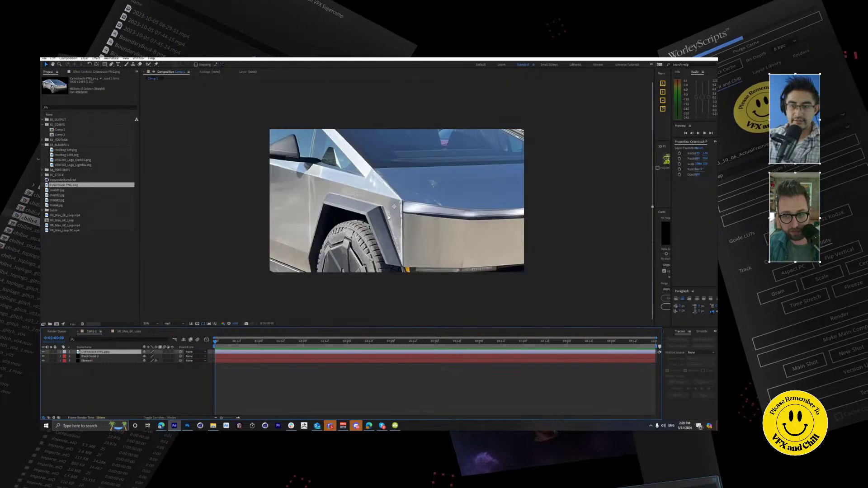
Step: Scale the Cybertruck image down to about half the frame width and place it near the middle of the composition
left_click_drag(525, 122, 436, 177)
key("period")
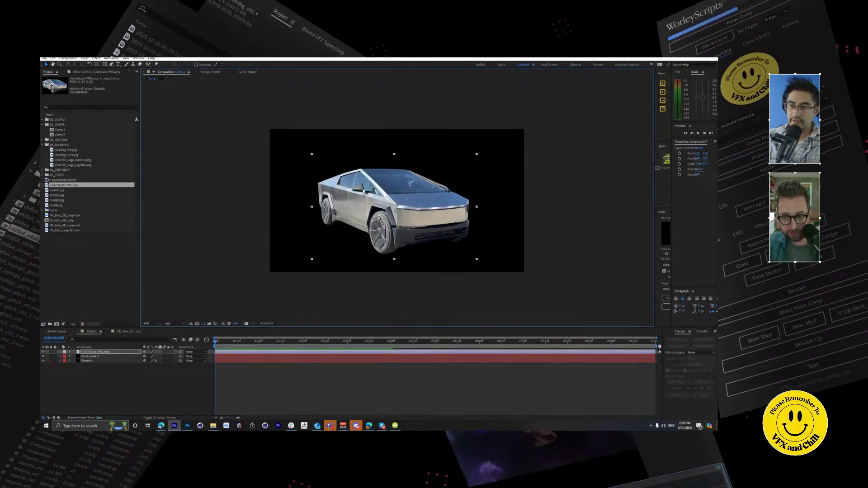
left_click_drag(422, 231, 425, 225)
left_click_drag(481, 150, 449, 162)
left_click_drag(415, 202, 389, 193)
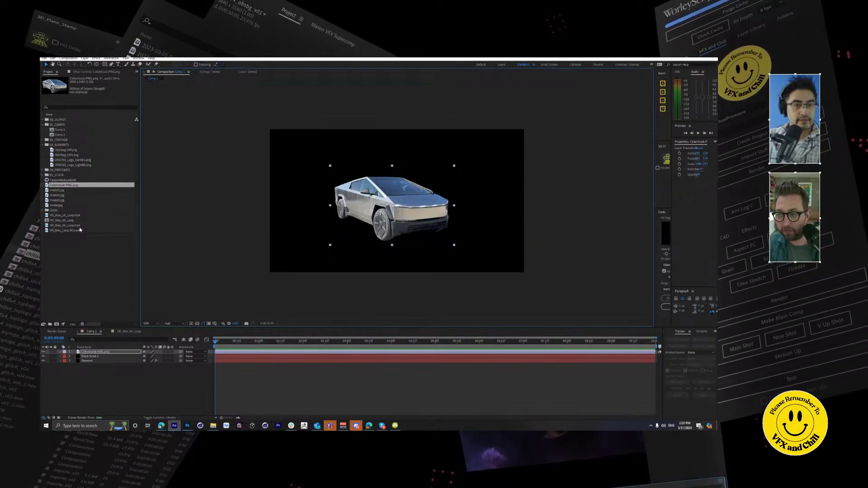
Step: Open the 360-degree desert loop footage from the project and play it back in full view
left_click(90, 246)
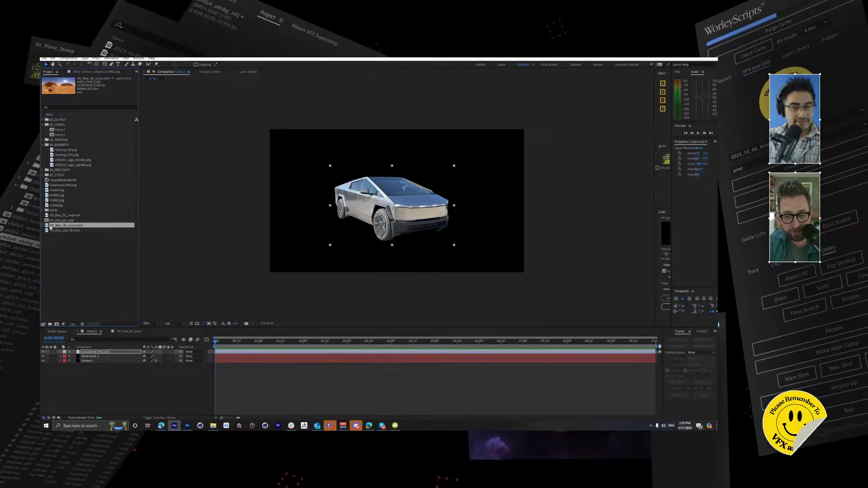
double_click(62, 226)
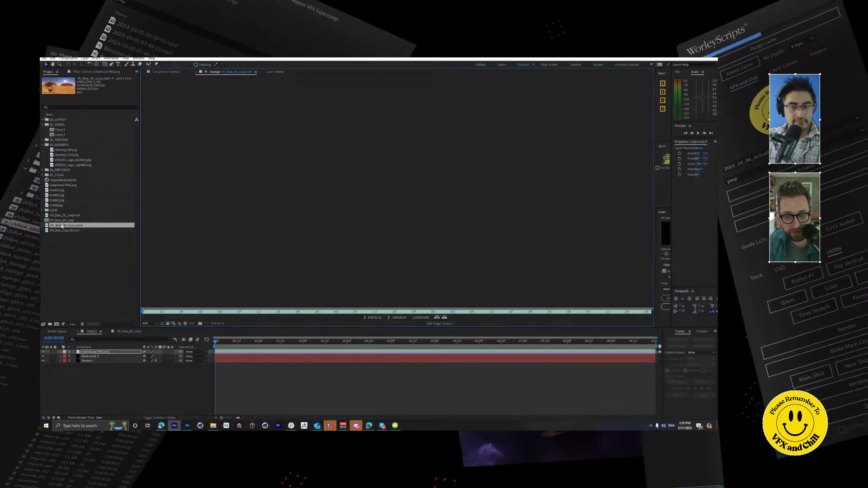
scroll(404, 193, "down", 2)
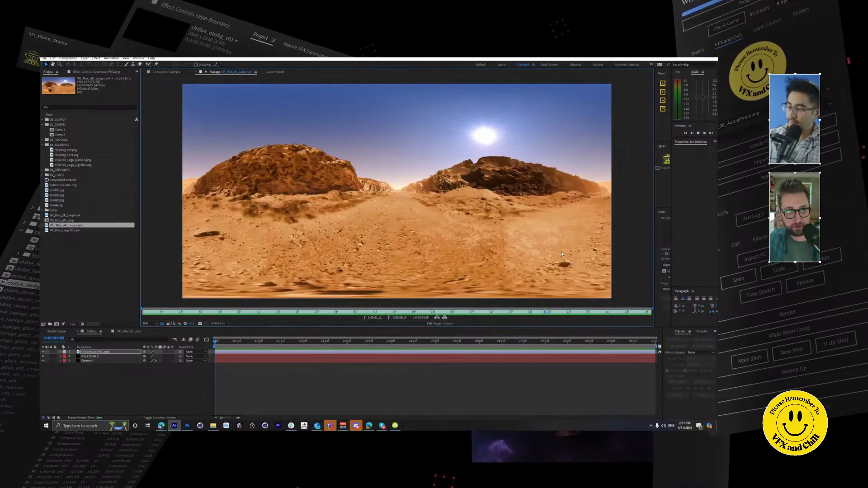
Step: Add the desert loop beneath all layers of the Cybertruck composition and swap in the other version of the clip
left_click(154, 72)
left_click_drag(75, 228, 130, 392)
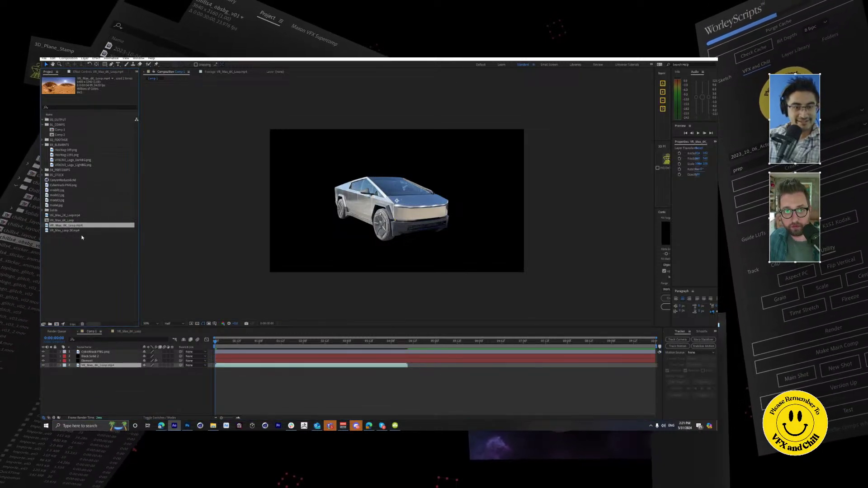
left_click(71, 216)
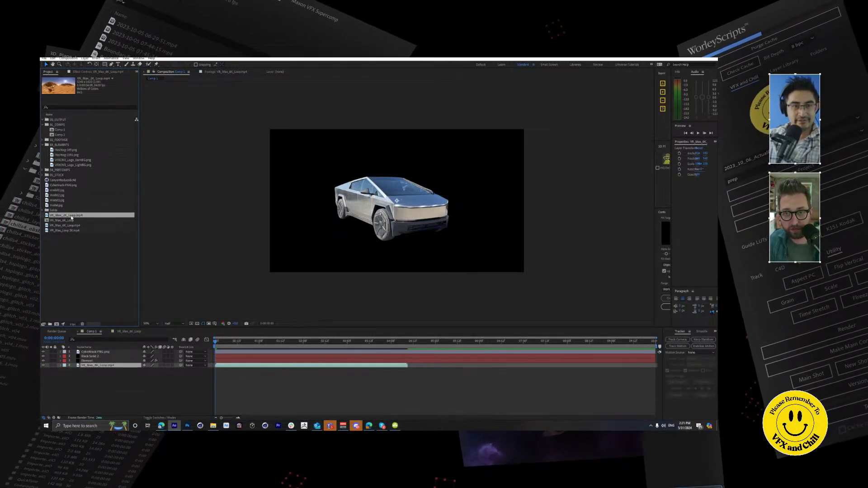
left_click_drag(71, 217, 104, 365)
Step: Create a black solid above the desert loop layer with the default solid settings
left_click(420, 318)
left_click(85, 58)
mouse_move(90, 67)
left_click(181, 73)
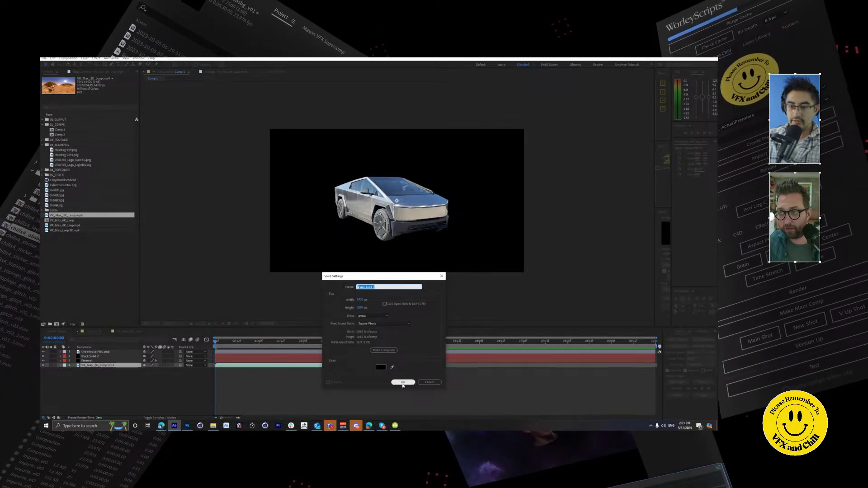
left_click(404, 382)
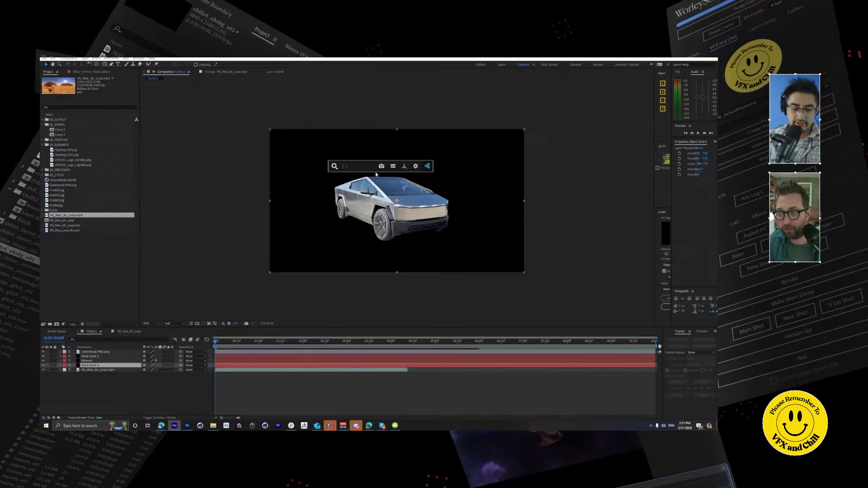
Step: Apply Trapcode Horizon to the new black solid, expand its Gradient settings, and place the solid directly beneath the Cybertruck
type("ho")
key("Down")
key("Return")
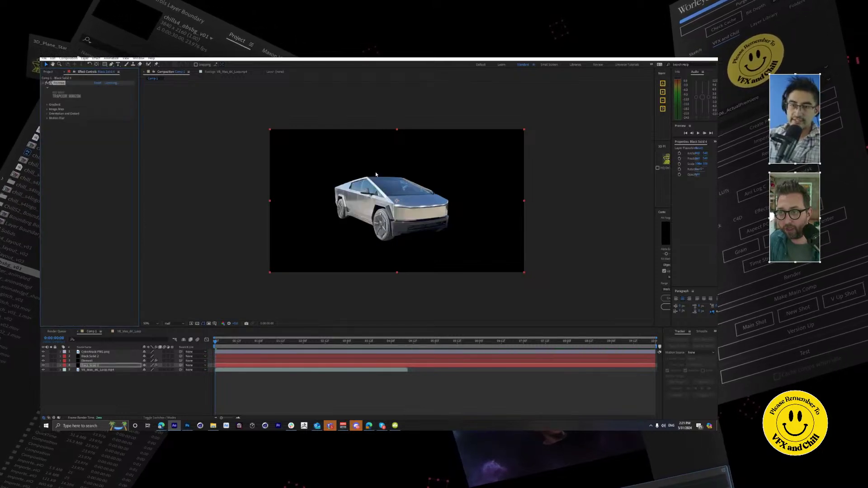
left_click(47, 105)
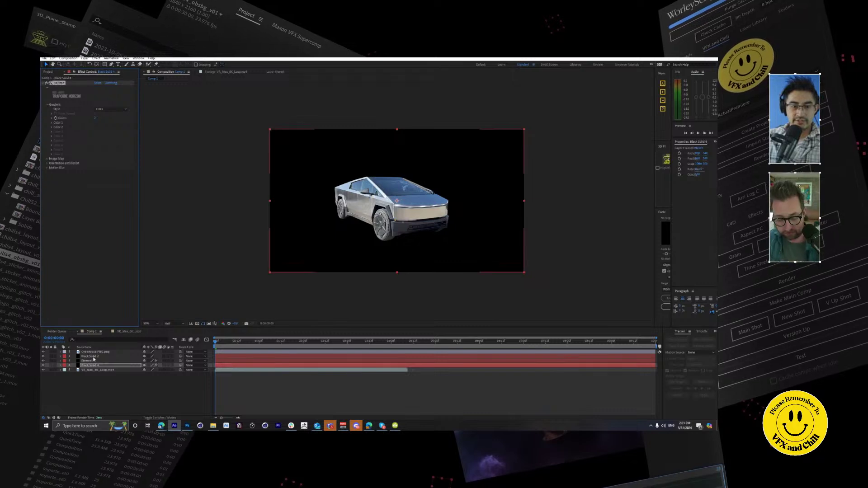
left_click_drag(93, 366, 93, 356)
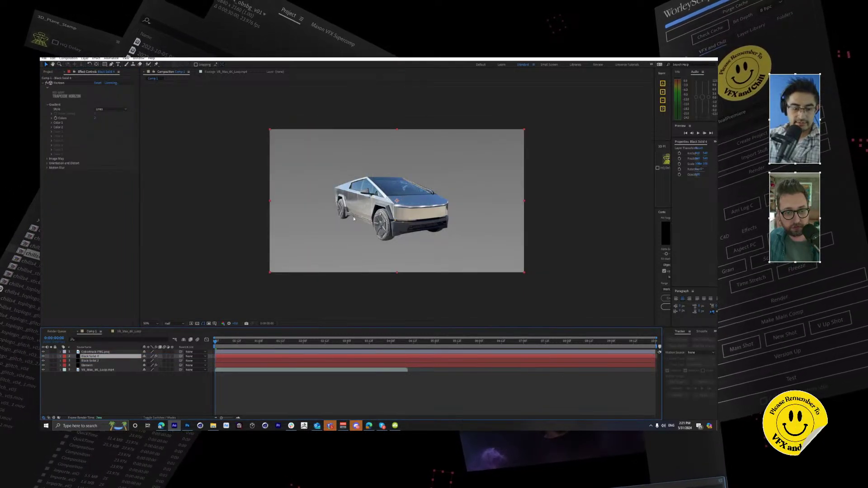
Step: Add a camera and try orbiting it around the Horizon gradient background
key("ctrl+alt+shift+c")
left_click(435, 299)
left_click_drag(381, 202, 364, 158)
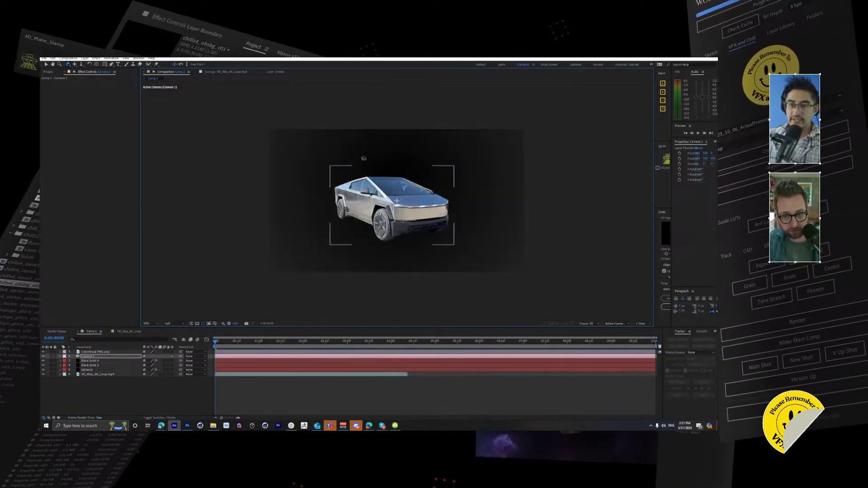
mouse_move(401, 183)
left_mouse_down()
mouse_move(400, 273)
mouse_move(404, 185)
left_mouse_up()
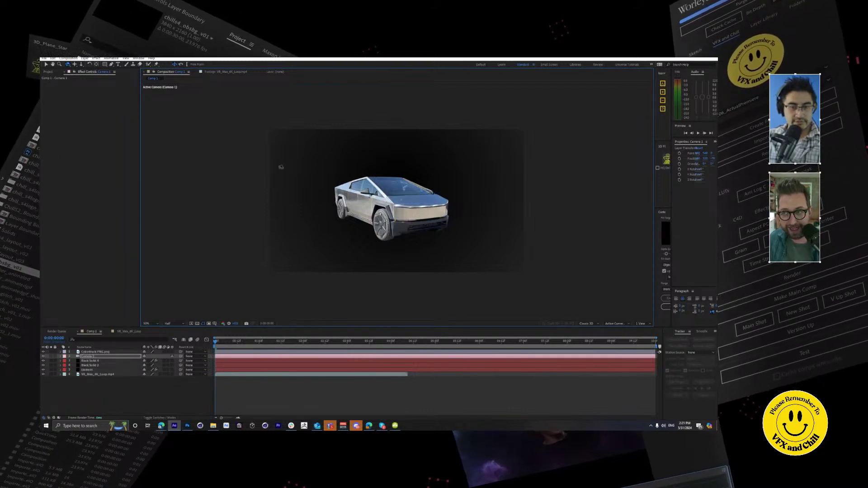
Step: Delete the orbited camera and create a fresh one with the default camera settings
left_click(110, 353)
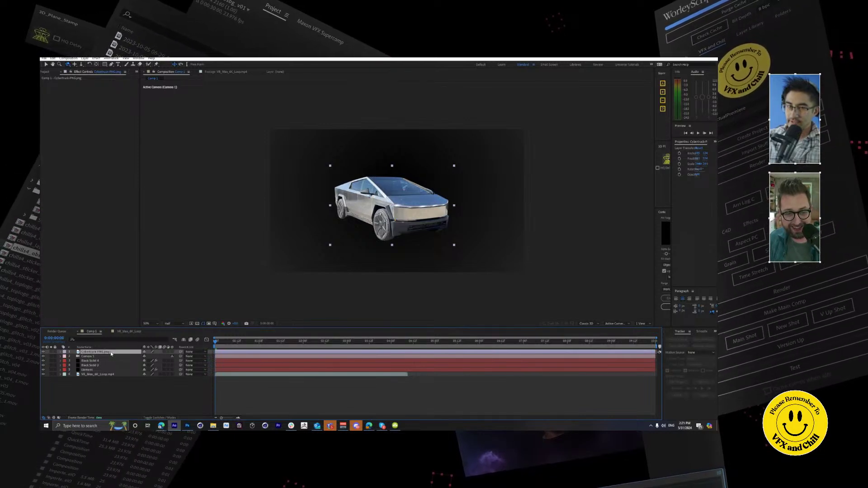
left_click(46, 72)
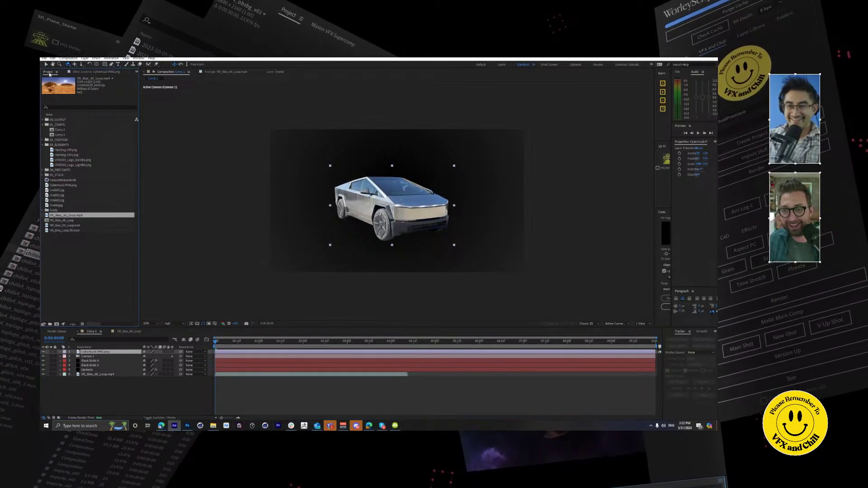
left_click(109, 365)
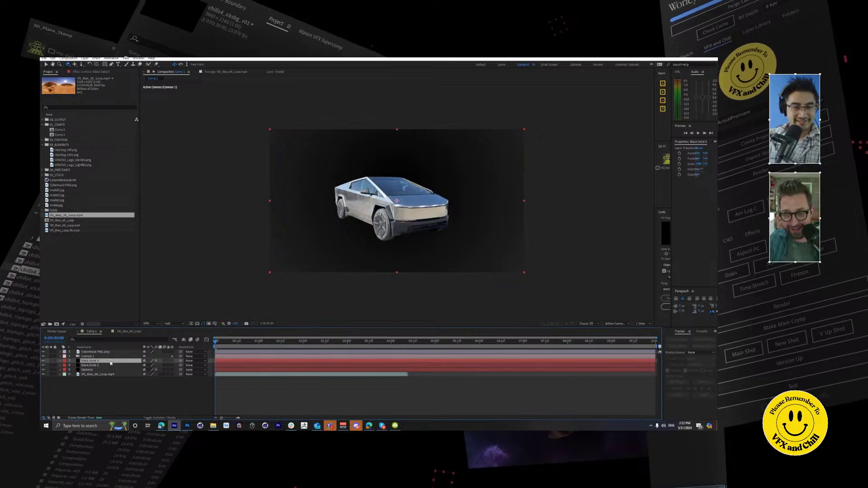
left_click(110, 357)
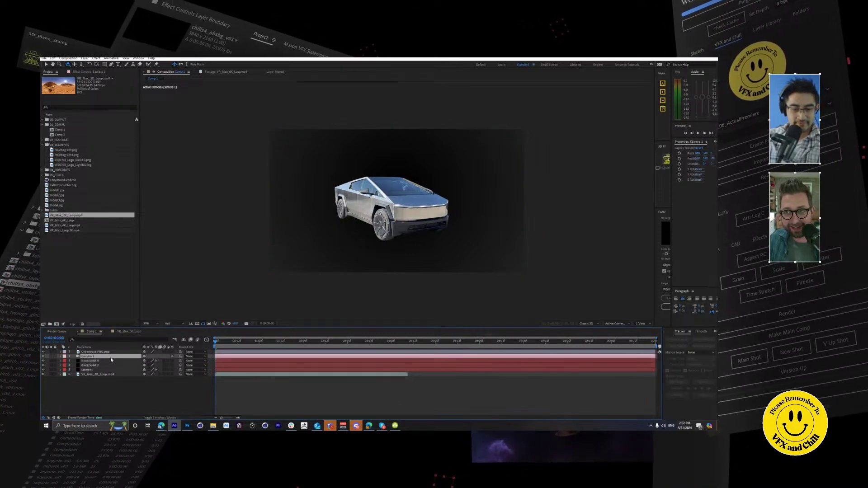
key("Delete")
key("ctrl+alt+shift+c")
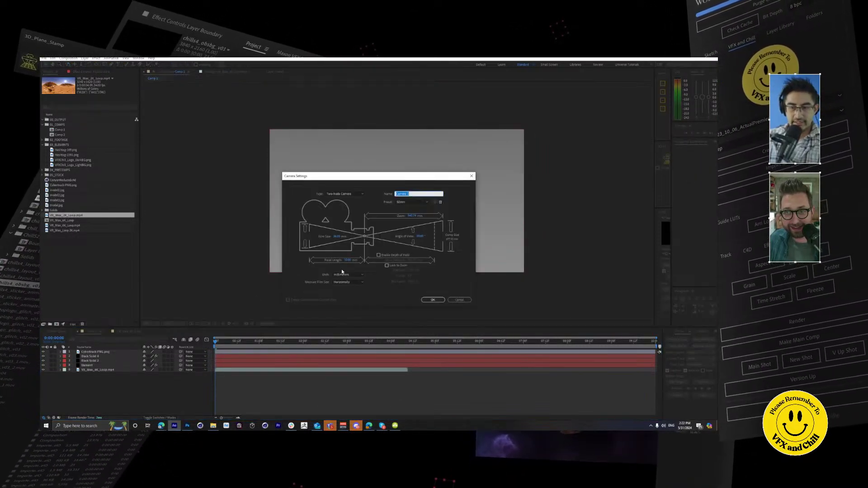
key("Return")
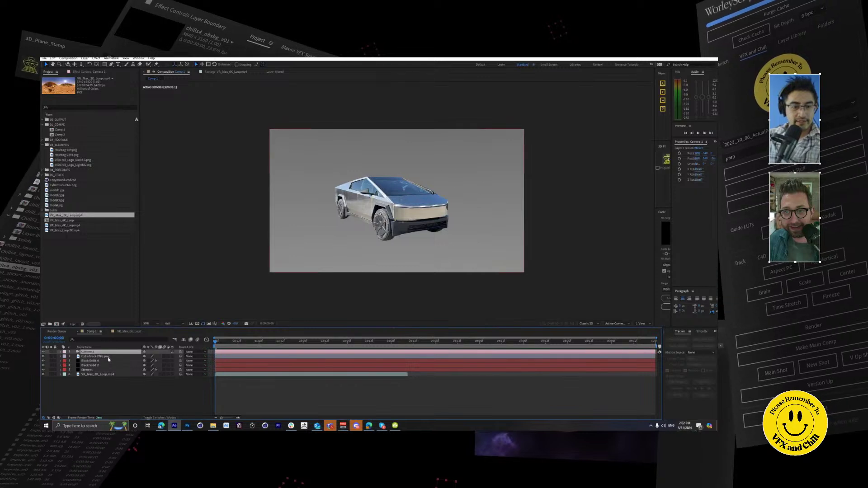
Step: Delete the Element layer and the unused black solid, keeping the Horizon solid and the desert loop
left_click(108, 370)
left_click(106, 361)
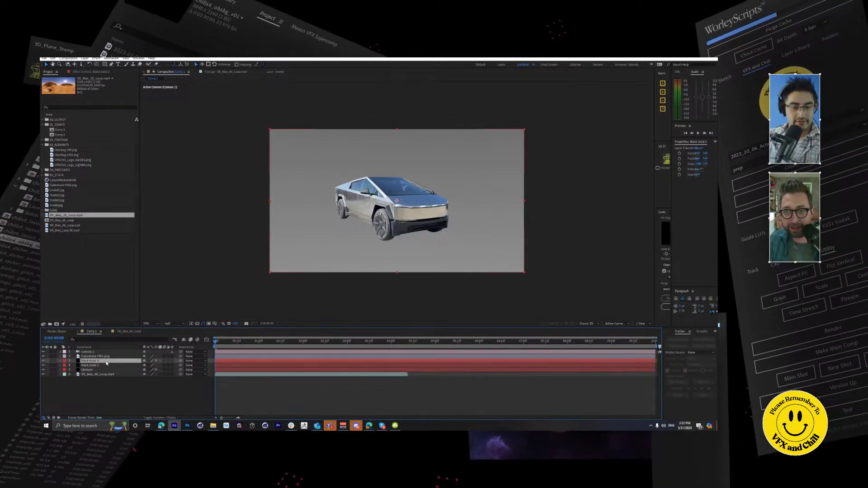
left_click(104, 370)
key("Delete")
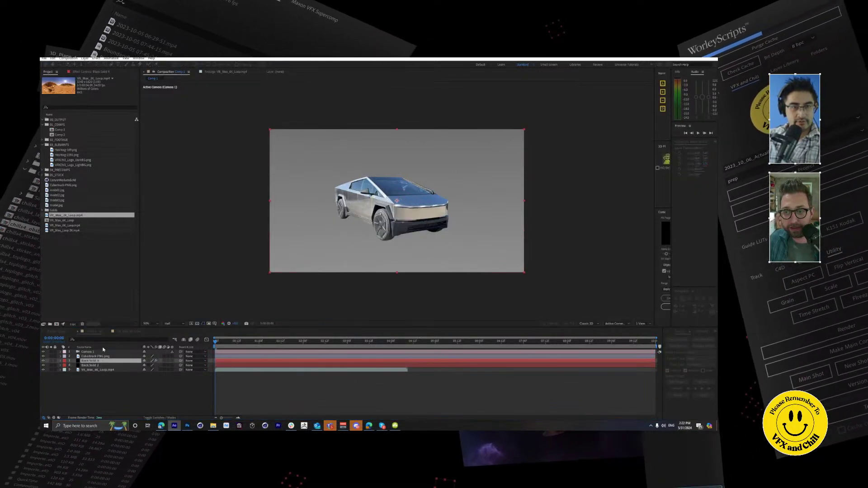
left_click(88, 72)
left_click(100, 365)
key("Delete")
left_click(100, 366)
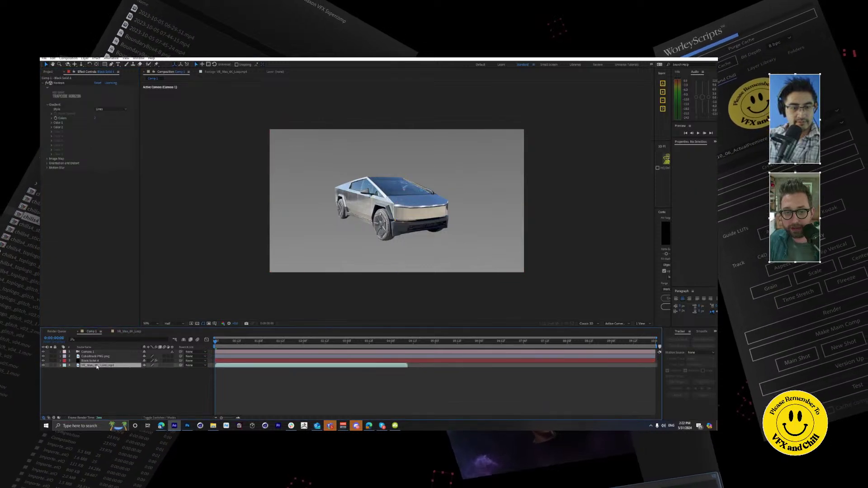
Step: Check the desert loop on its own, then hide it and show only the Horizon solid
left_click(43, 365, "alt")
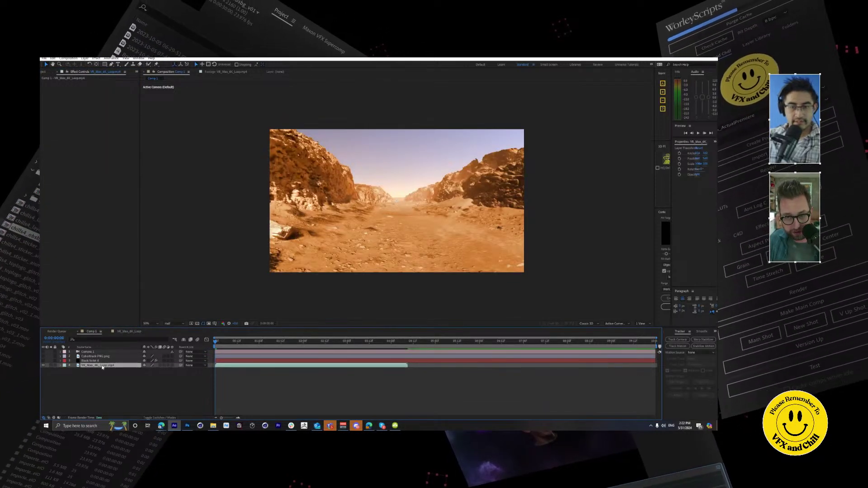
left_click(45, 365)
left_click(44, 361)
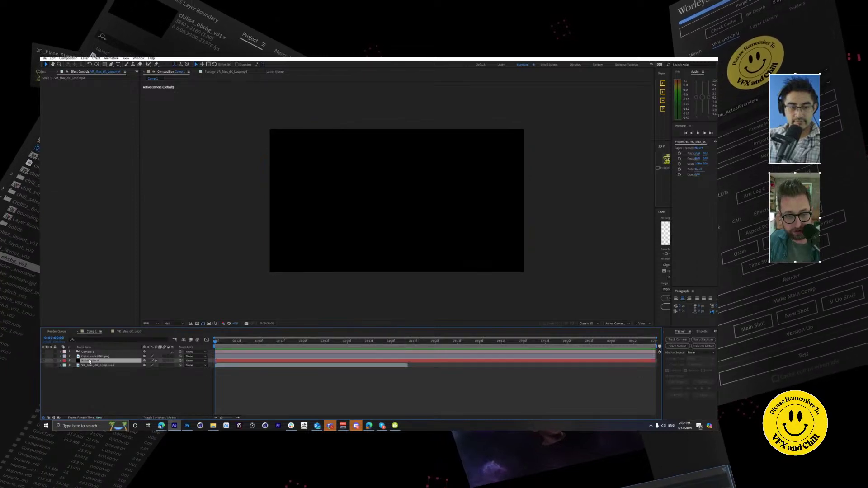
left_click(43, 361)
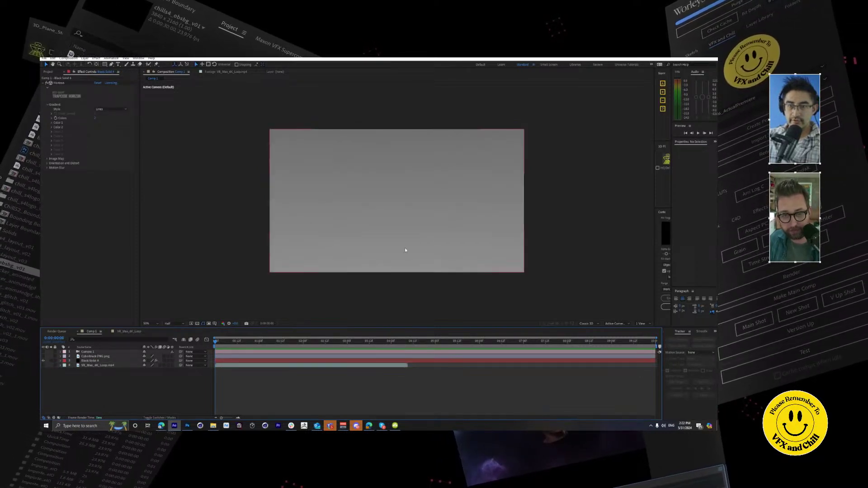
Step: Set the desert loop as the Image Map layer of the solid's Horizon effect
left_click(419, 208)
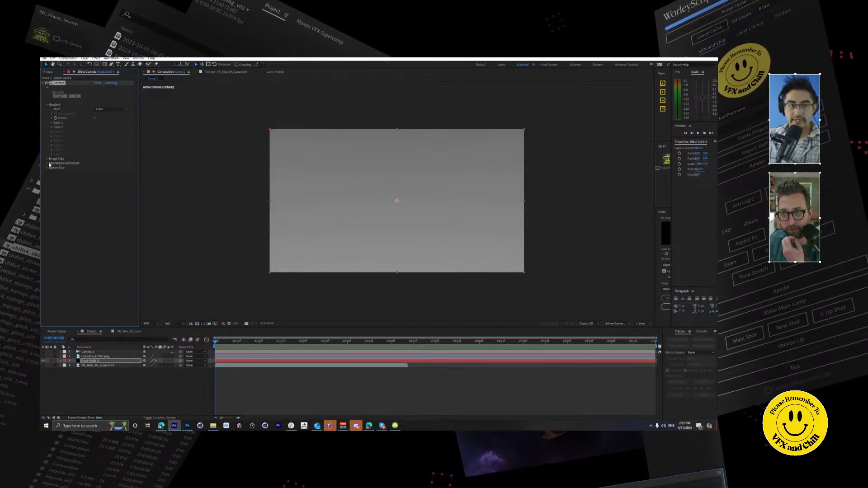
left_click(100, 163)
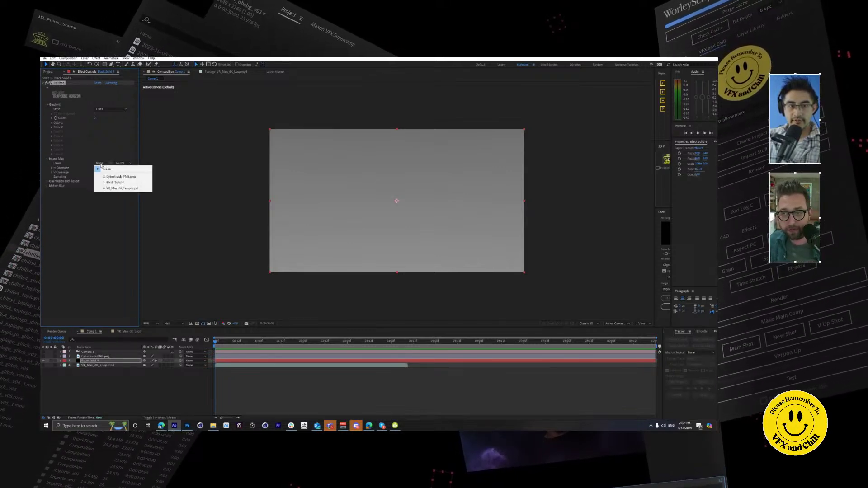
left_click(119, 188)
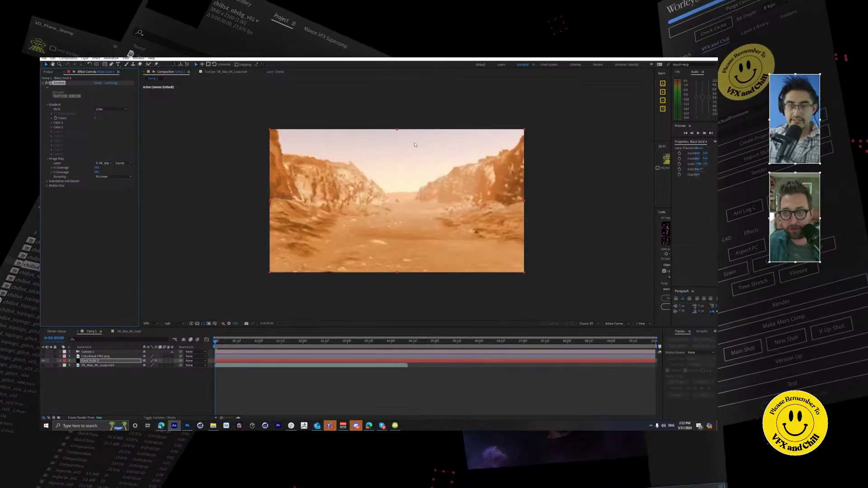
Step: Preview the wrapped Horizon desert background and turn the Cybertruck layer's visibility back on
left_click(415, 189)
key("space")
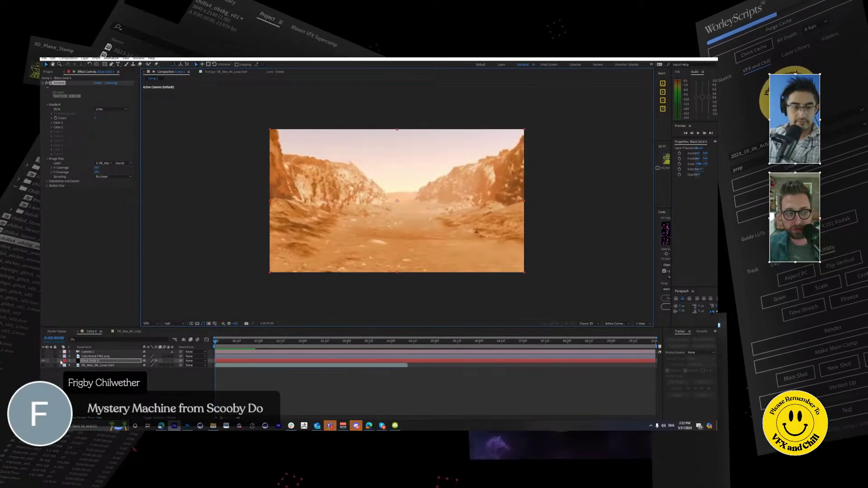
key("space")
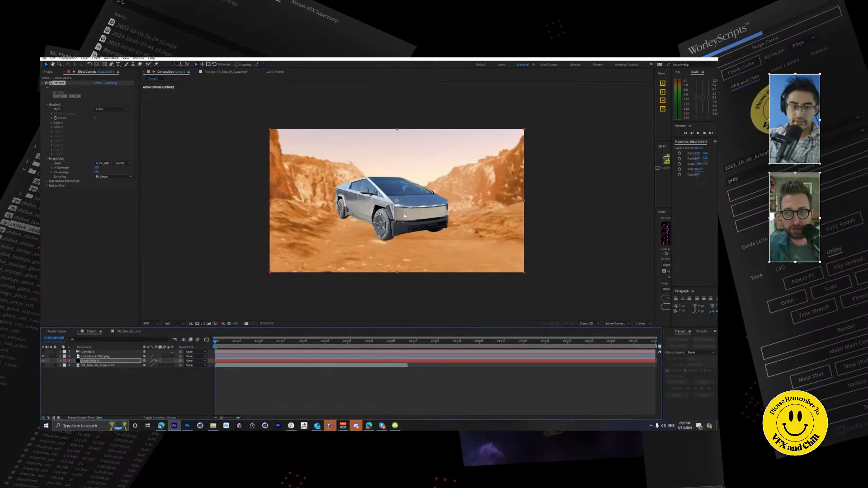
Step: Turn the camera layer back on, orbit it to swing the desert behind the Cybertruck, and preview the result
left_click(43, 352)
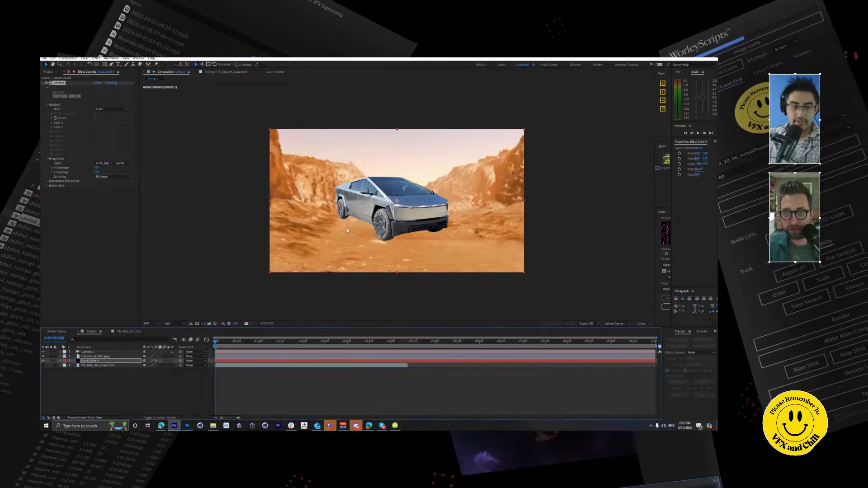
left_click_drag(420, 207, 646, 202)
key("space")
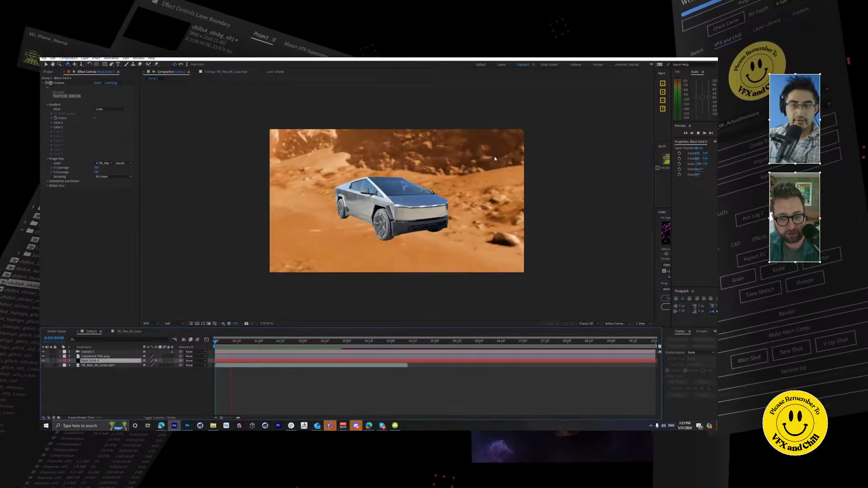
key("space")
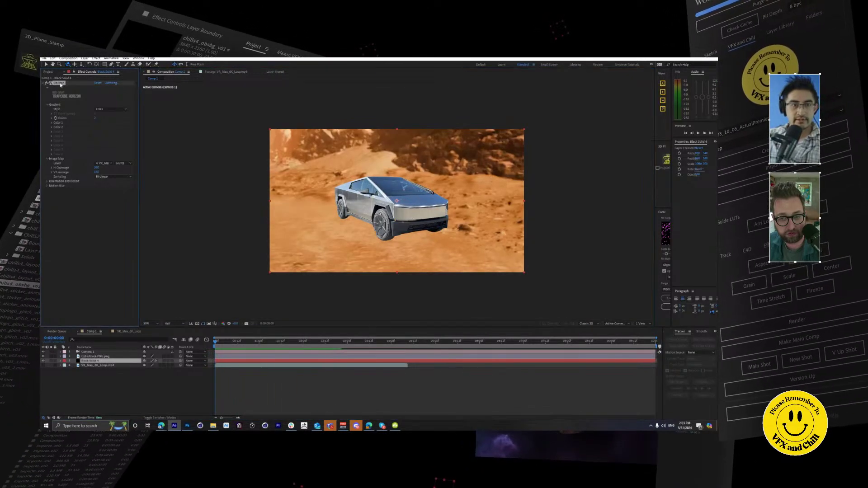
Step: Adjust the horizontal coverage of Horizon's image map and orbit the camera to reframe the canyon behind the Cybertruck
left_click(80, 169)
left_click_drag(457, 195, 436, 159)
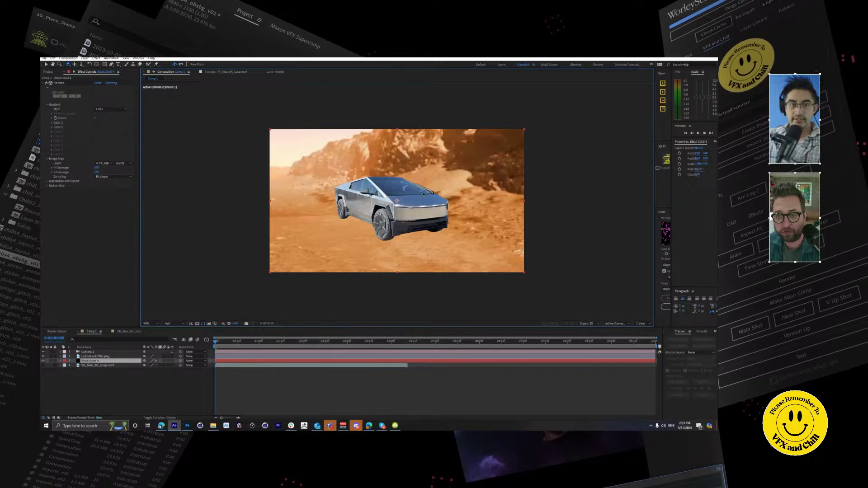
left_click(57, 84)
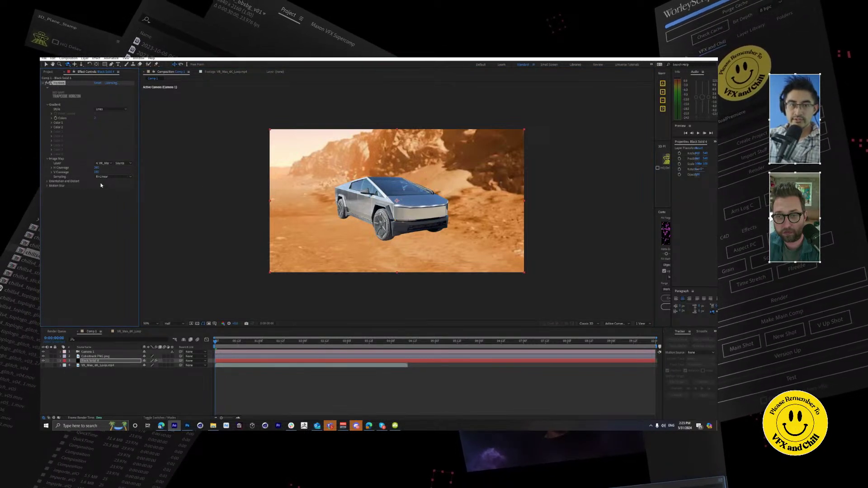
left_click_drag(97, 167, 91, 170)
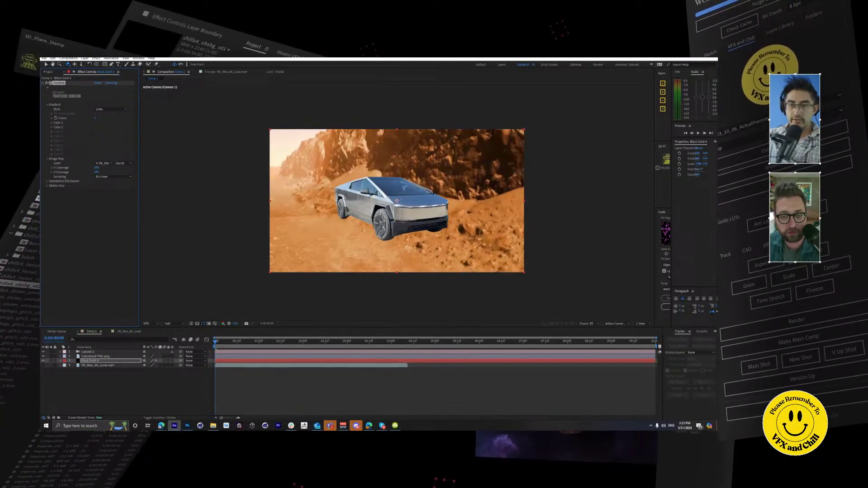
left_click_drag(461, 154, 429, 135)
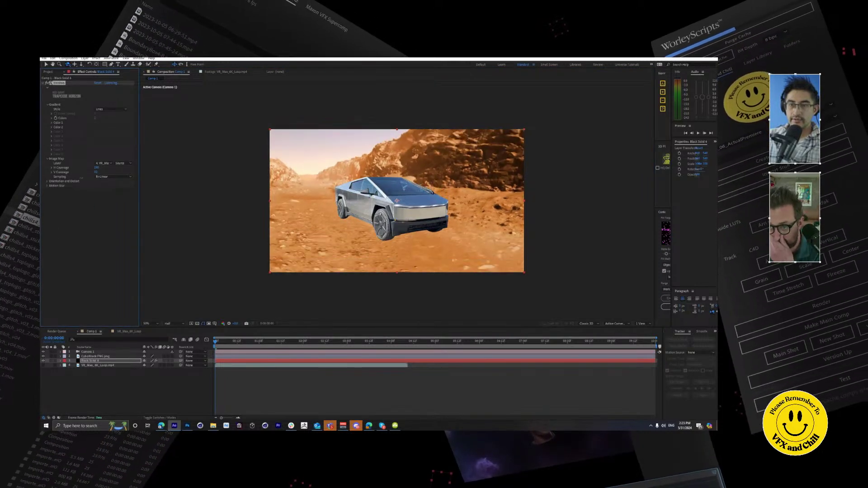
Step: Adjust the vertical coverage of Horizon's image map with the camera tilted to check its edges, and preview the composition
left_click_drag(417, 121, 418, 204)
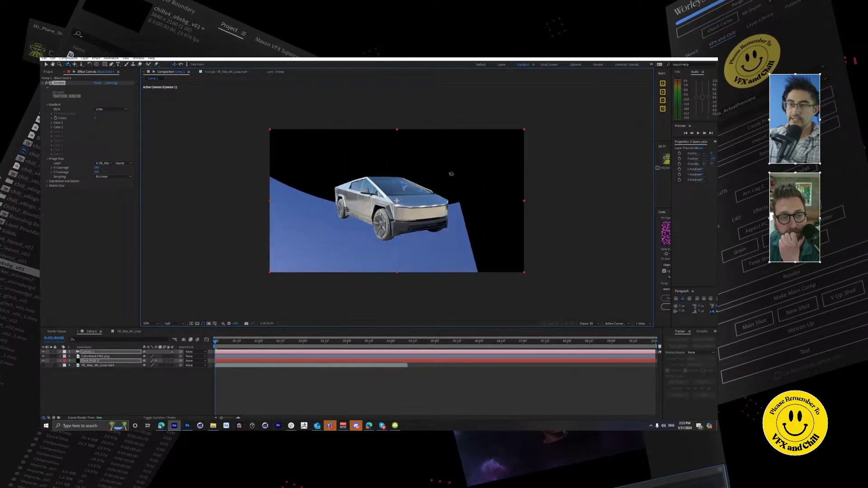
left_click_drag(385, 176, 420, 204)
left_click(121, 163)
left_click_drag(98, 170, 107, 172)
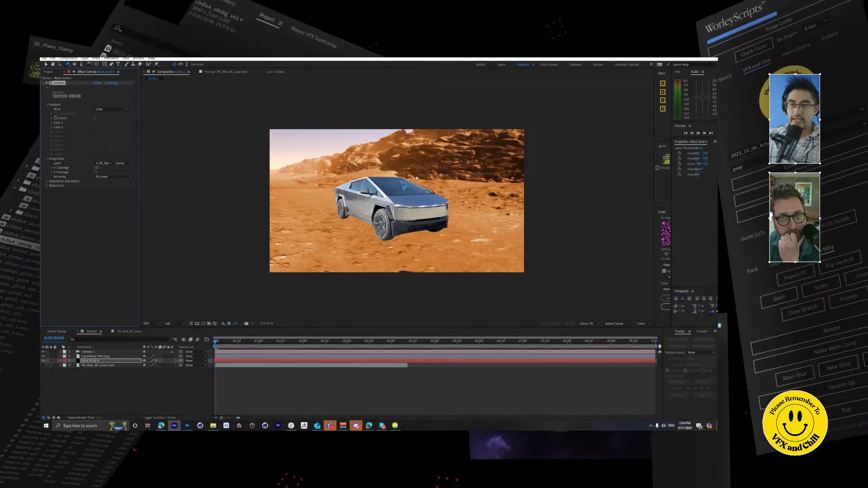
key("space")
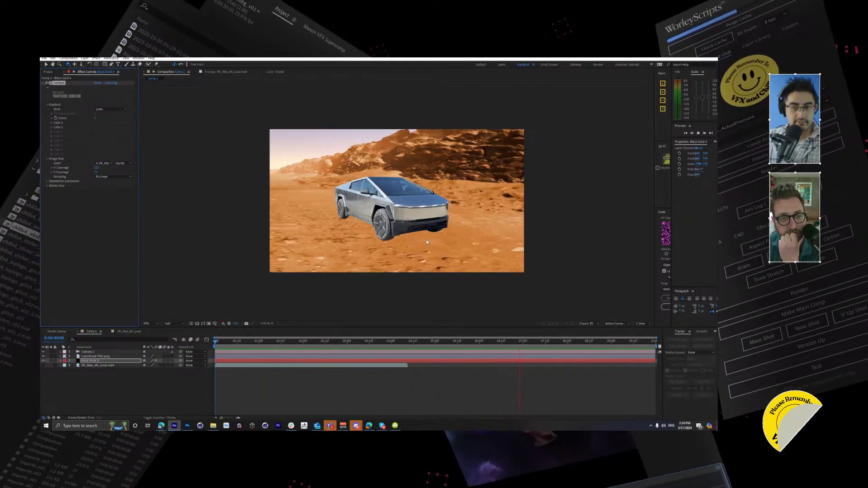
key("space")
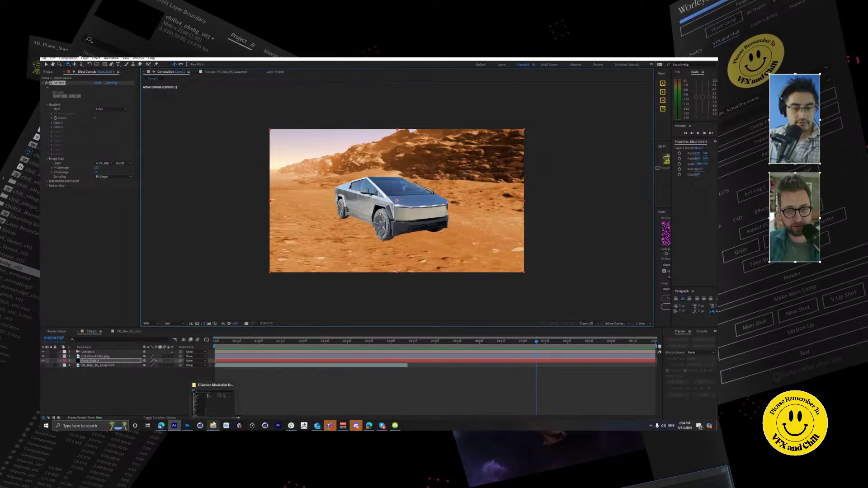
Step: Switch to File Explorer, go up to the Wheel of Fury folder and open RENDERS in a separate window
left_click(215, 415)
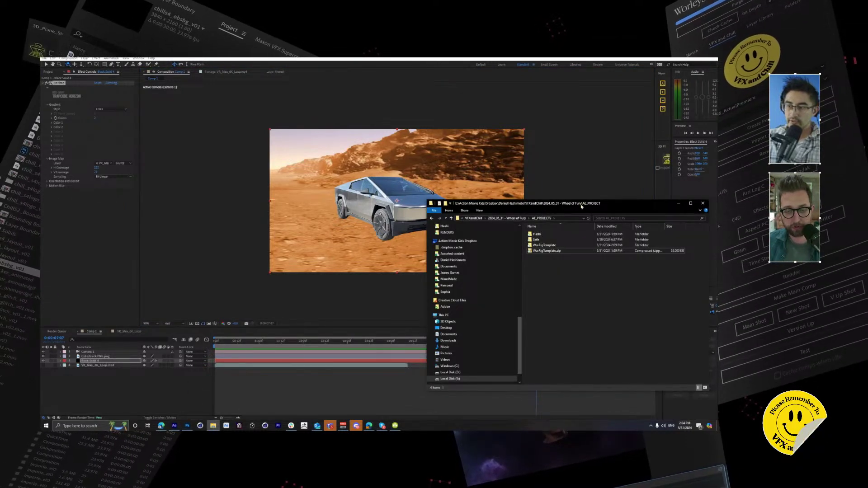
left_click_drag(581, 207, 369, 190)
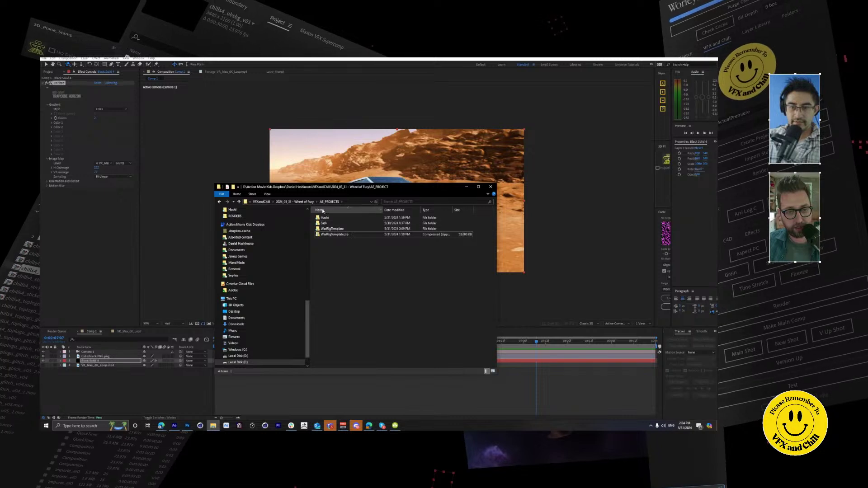
left_click(295, 201)
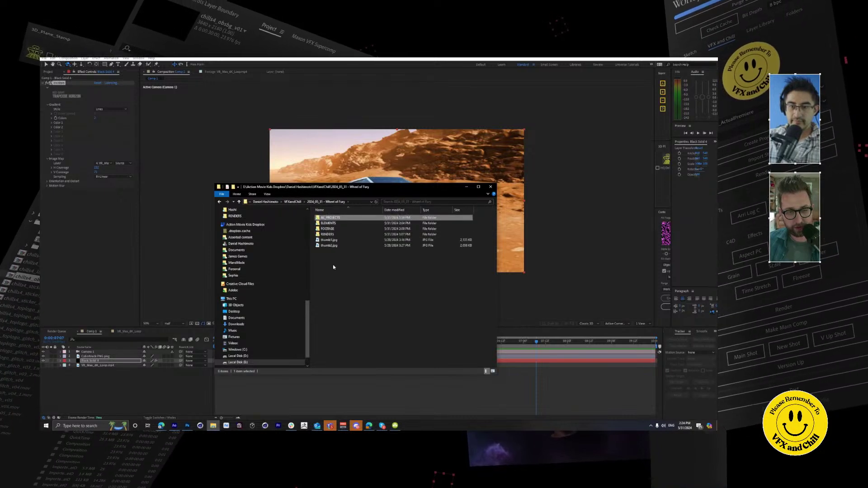
right_click(326, 234)
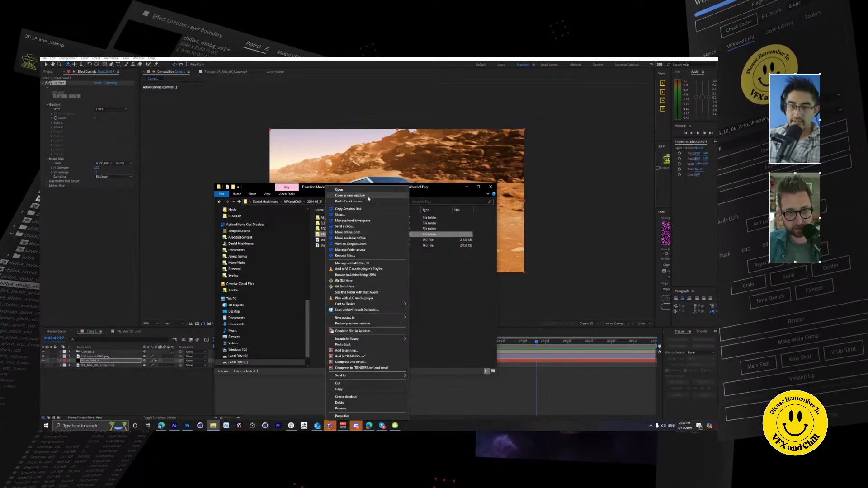
left_click(369, 196)
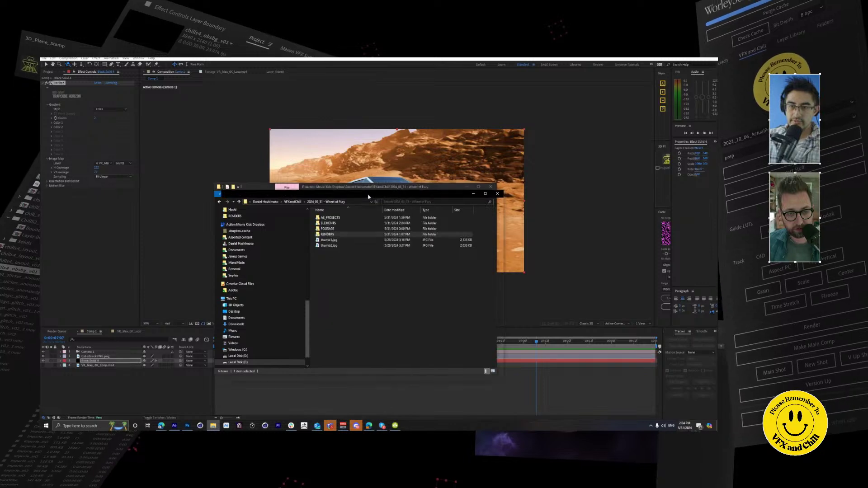
left_click_drag(366, 189, 646, 191)
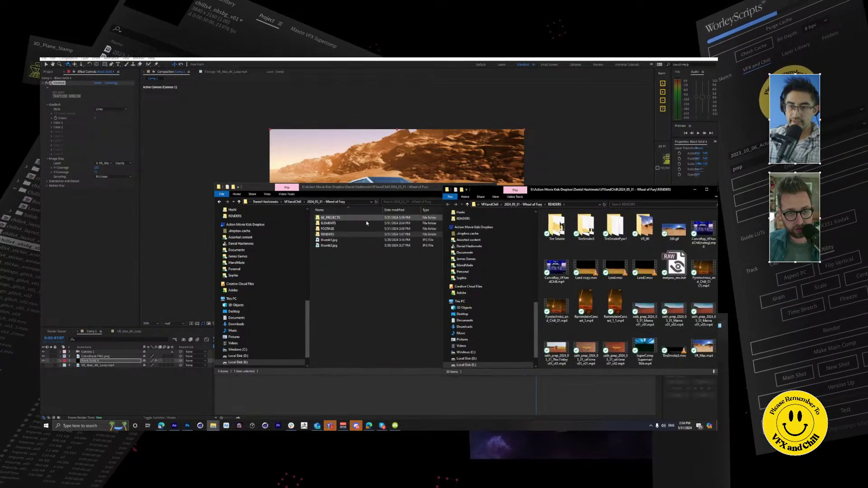
left_click(329, 229)
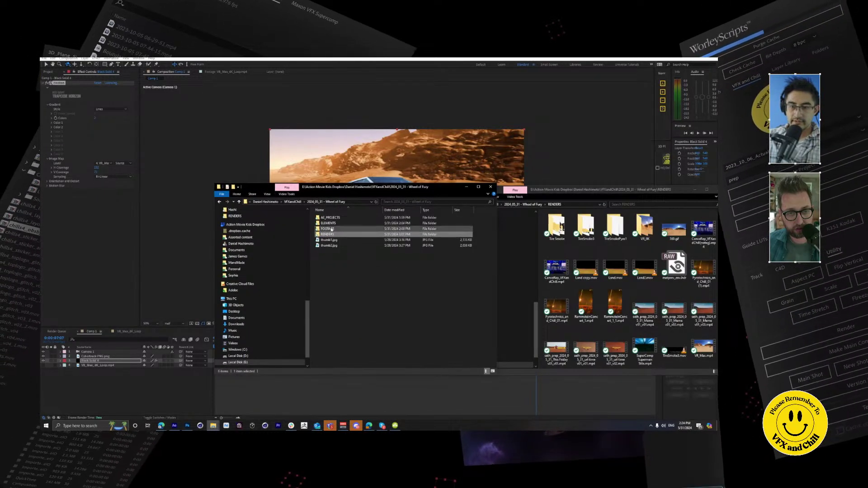
left_click(330, 235)
double_click(331, 235)
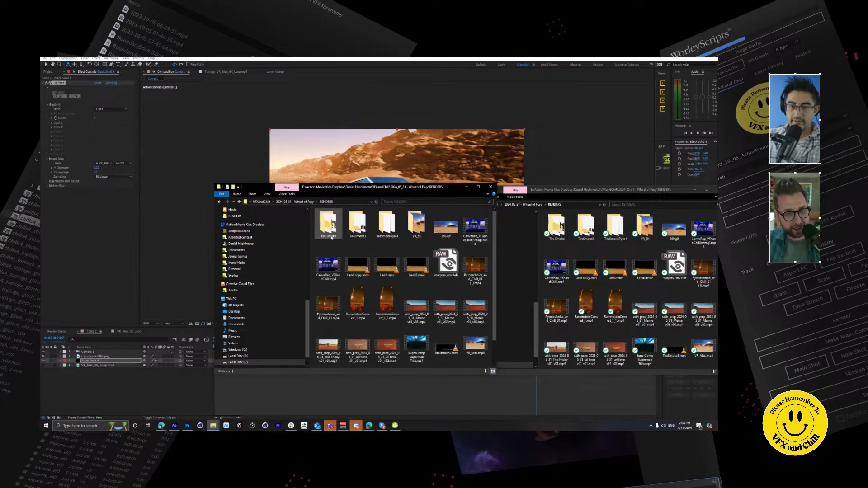
key("alt+Left")
double_click(328, 223)
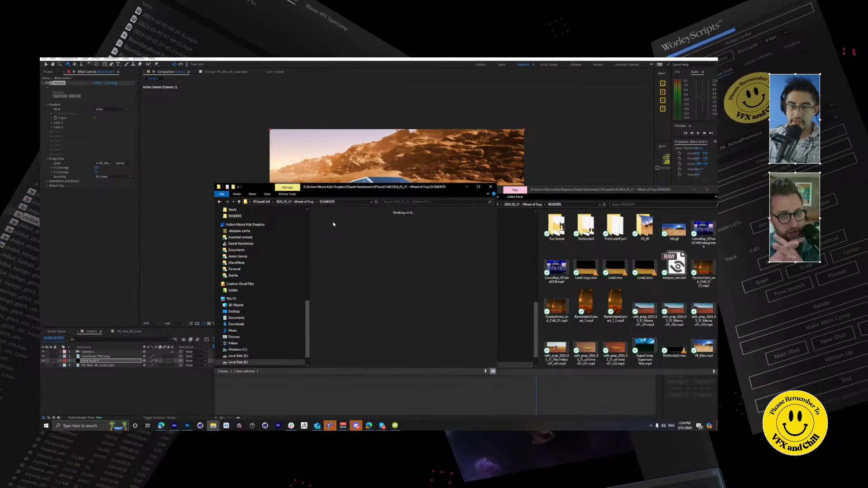
key("alt+Left")
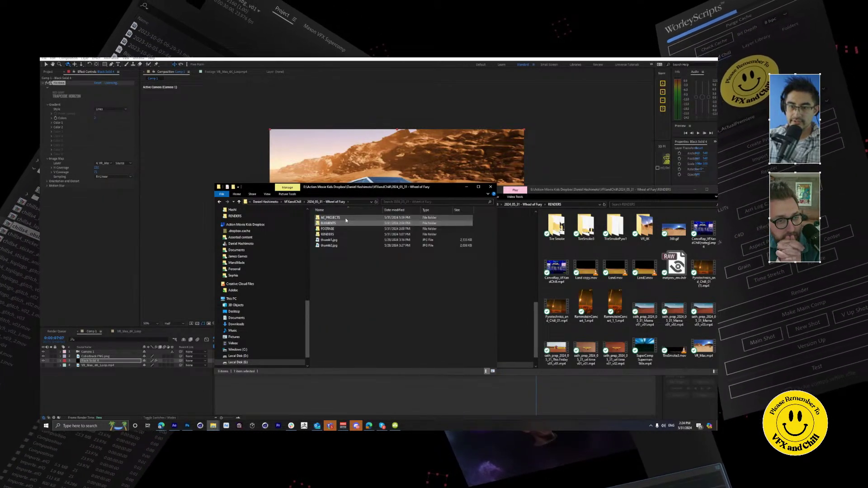
Step: Open the AE_PROJECTS folder, select WarRigTemplate.zip and arrange the RENDERS window so both folders are accessible
double_click(328, 217)
left_click(343, 235)
left_click_drag(602, 193, 535, 220)
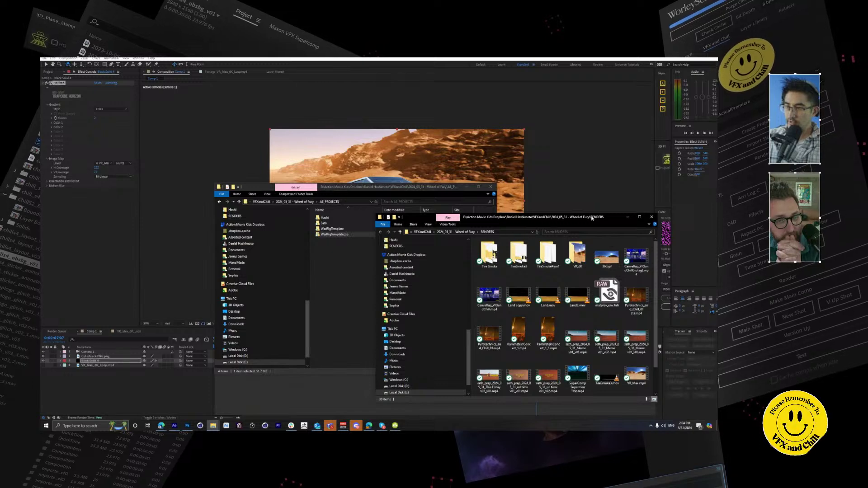
left_click_drag(592, 218, 581, 155)
Step: Add the first two VR_Max loop videos from RENDERS to WarRigTemplate.zip and put the RENDERS window away
scroll(587, 282, "down", 2)
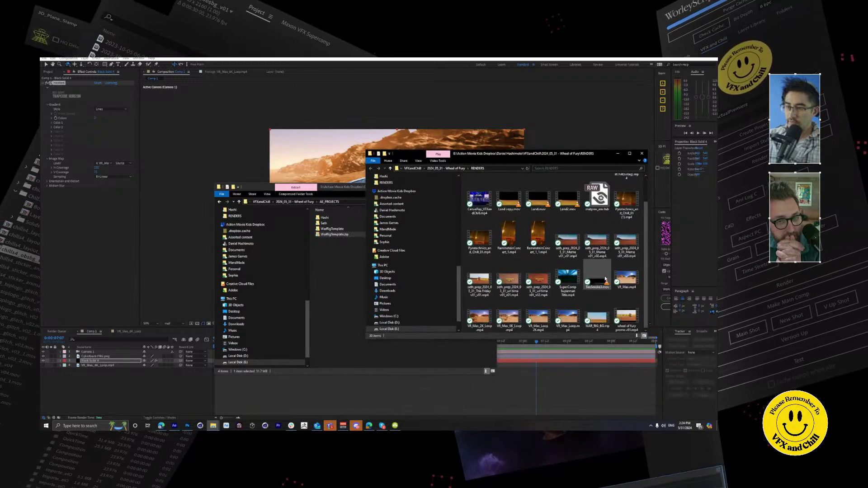
left_click(506, 318)
left_click(479, 319)
left_click(498, 325, "shift")
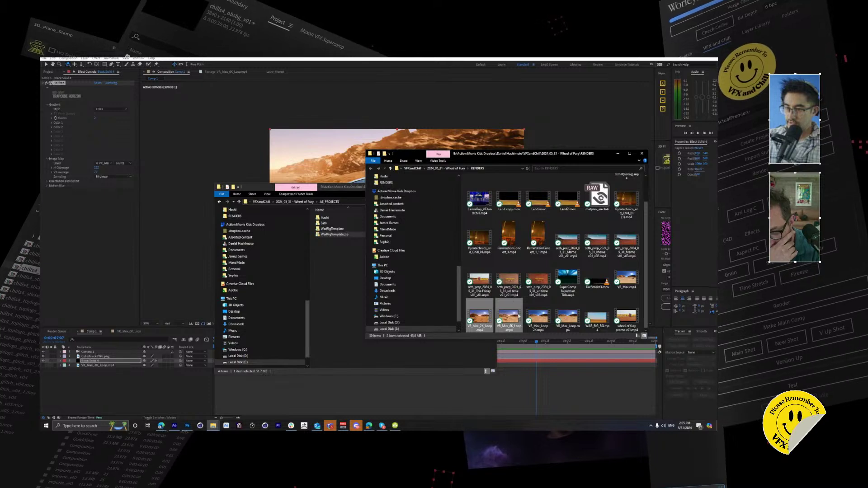
left_click_drag(515, 317, 336, 237)
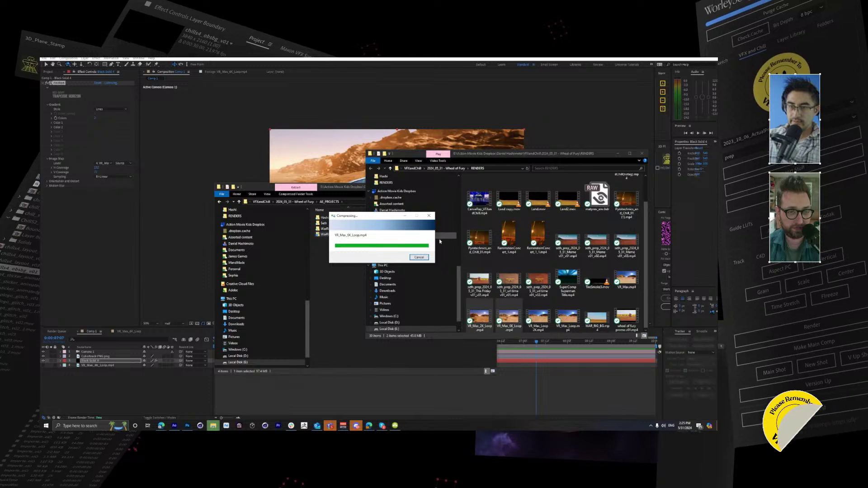
left_click(338, 234)
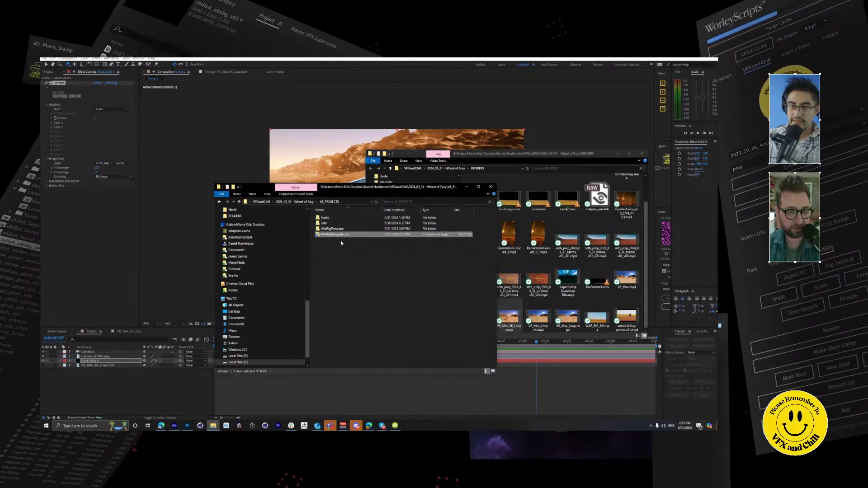
left_click(618, 154)
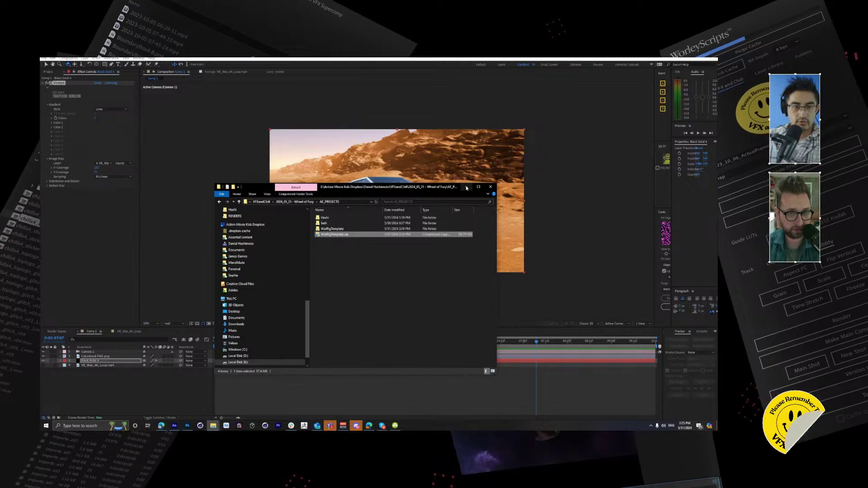
Step: Save the current After Effects project and open the recent MadMax_WarRigTemplate.aep project
left_click(44, 58)
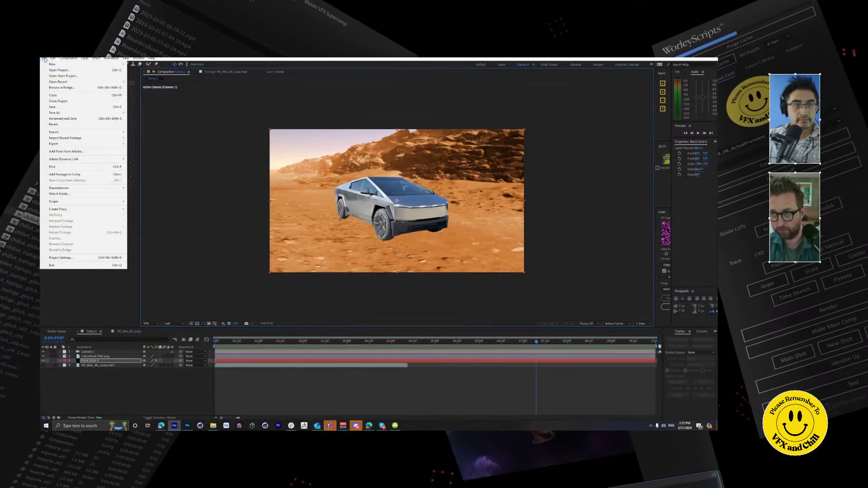
left_click(59, 111)
left_click(44, 59)
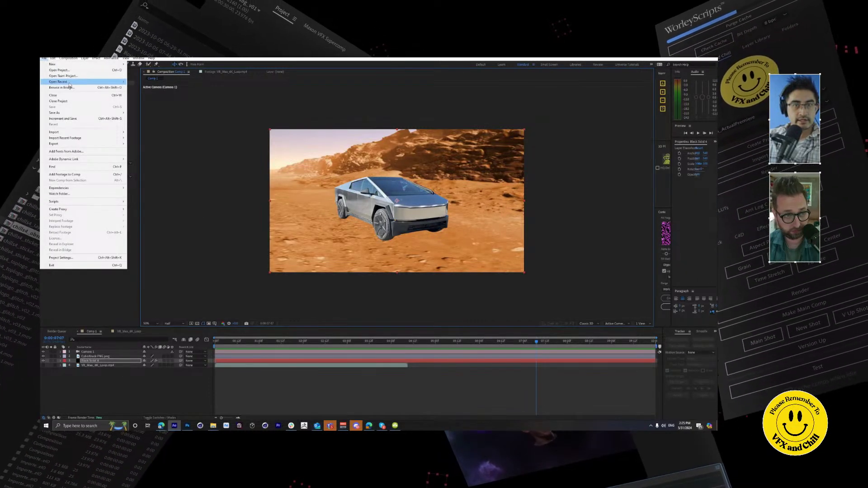
mouse_move(68, 82)
left_click(227, 87)
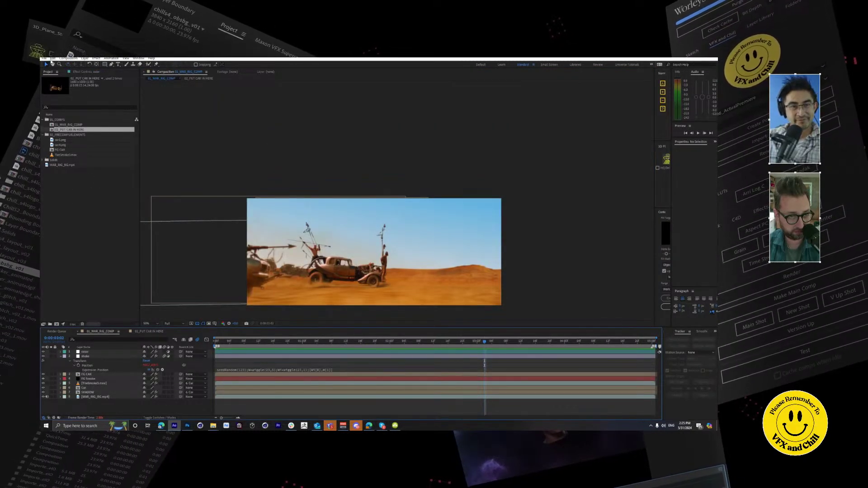
Step: Reopen the 360_Template project from the recently used projects
left_click(44, 59)
mouse_move(68, 82)
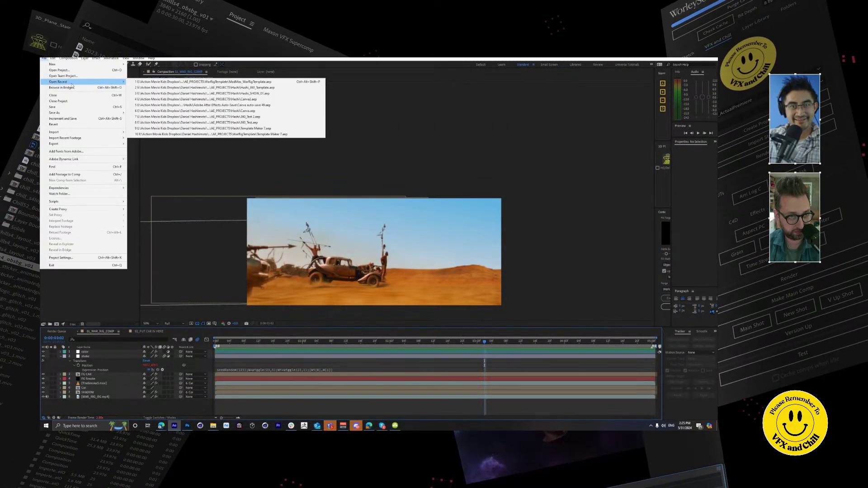
left_click(209, 88)
key("Return")
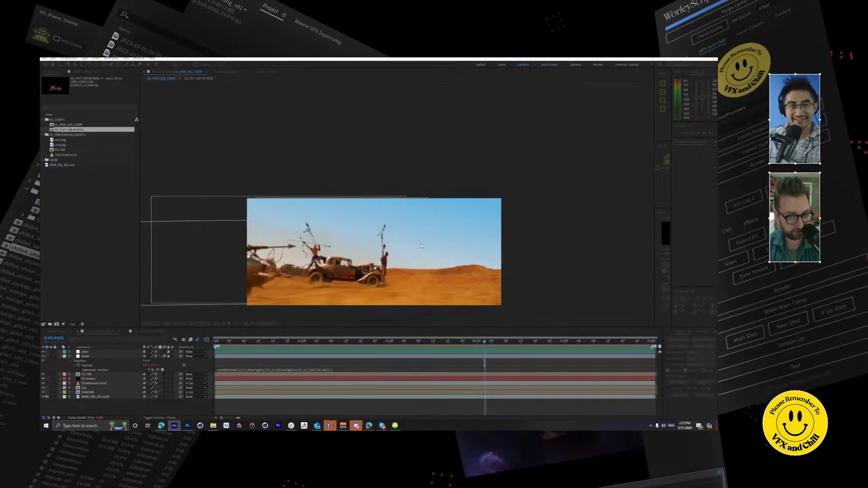
key("alt+Tab")
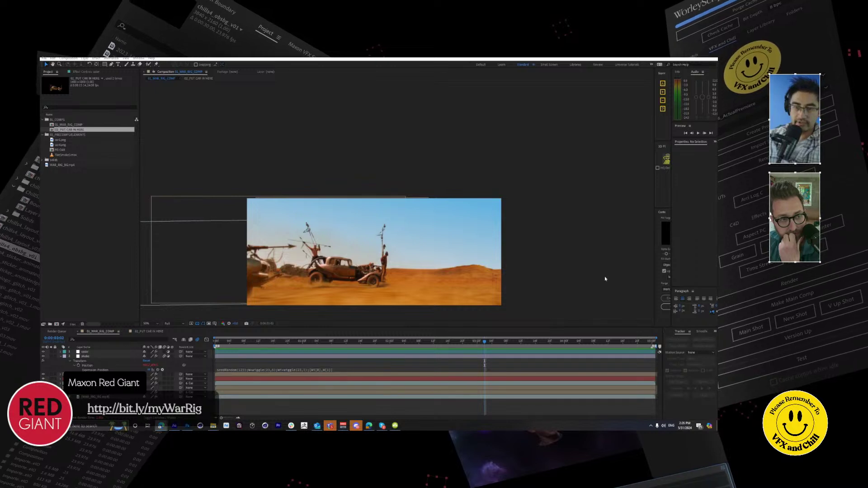
left_click(73, 174)
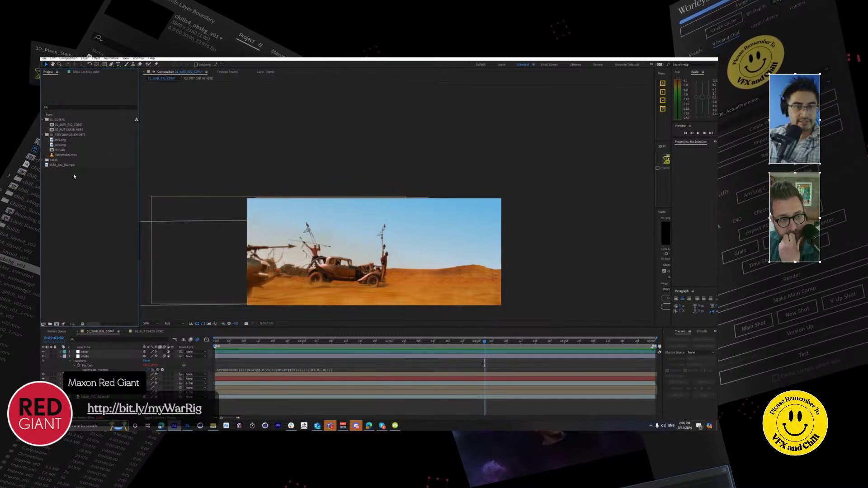
left_click(44, 58)
mouse_move(61, 82)
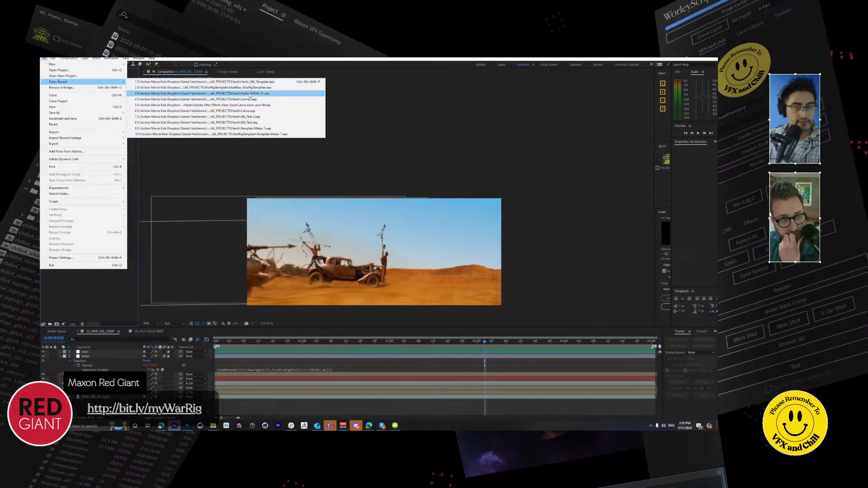
left_click(254, 93)
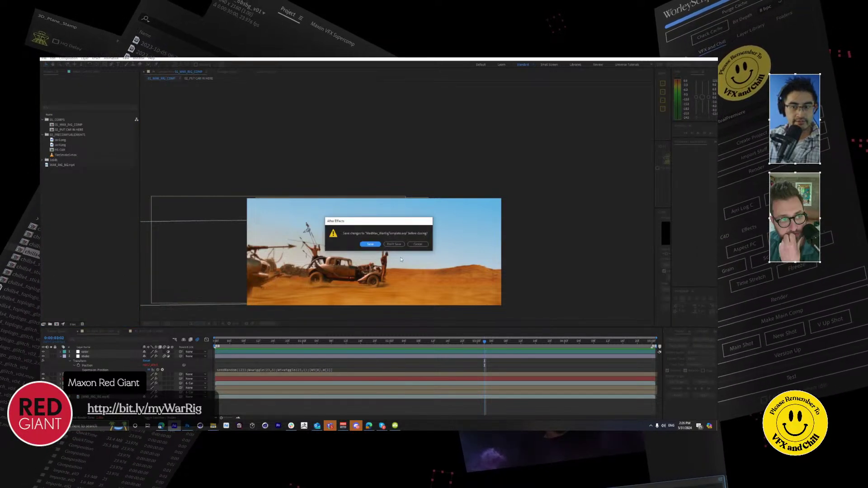
left_click(418, 244)
left_click(45, 59)
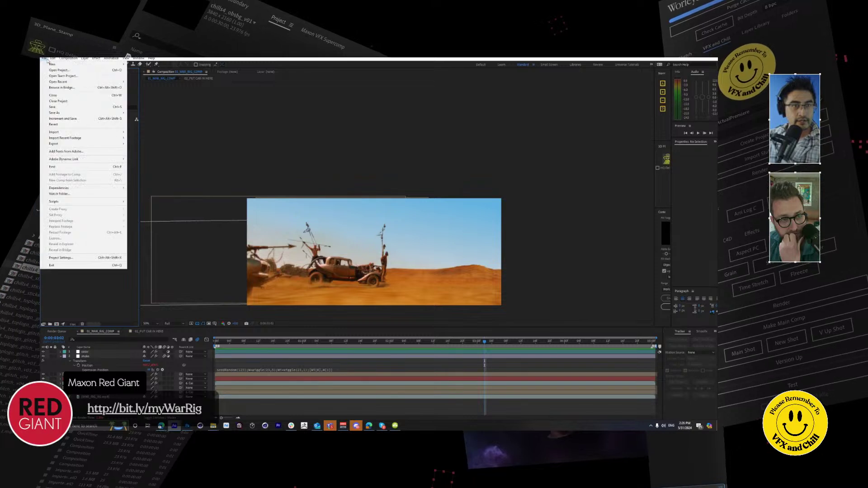
left_click(96, 59)
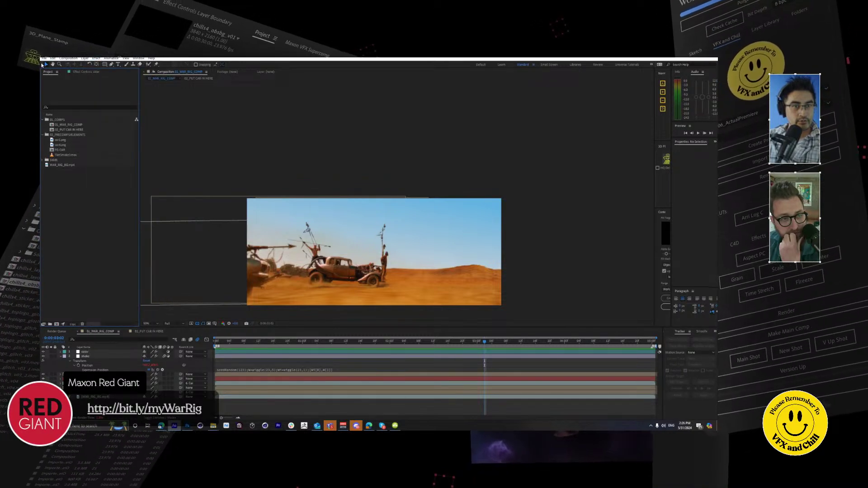
Step: Reopen the 360_Template project from the recent projects without saving the War Rig template, and return the Cybertruck composition to its start
left_click(44, 58)
mouse_move(68, 82)
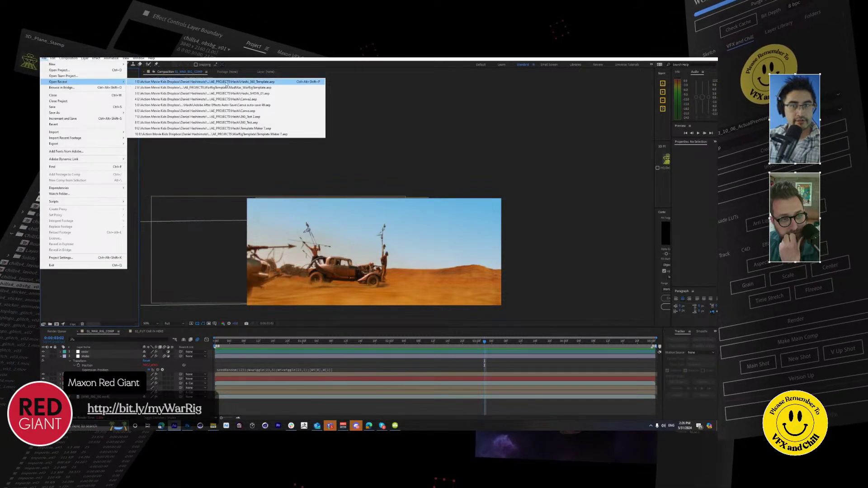
left_click(227, 82)
left_click(394, 244)
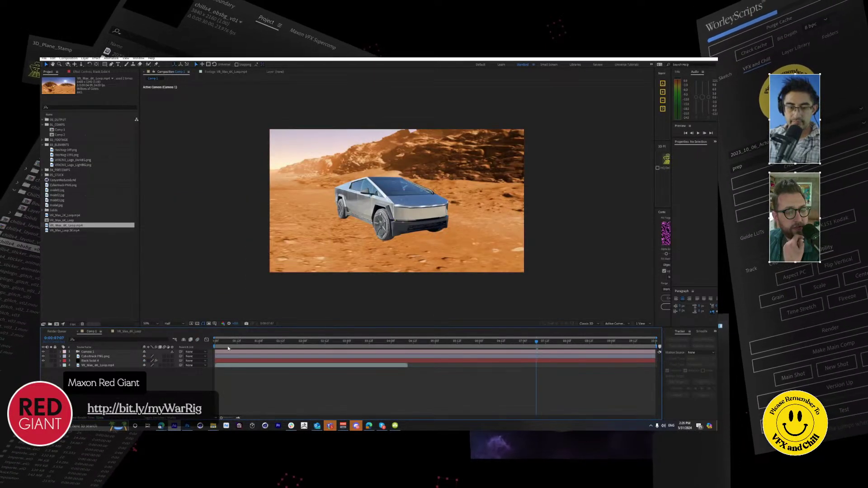
left_click_drag(222, 345, 215, 343)
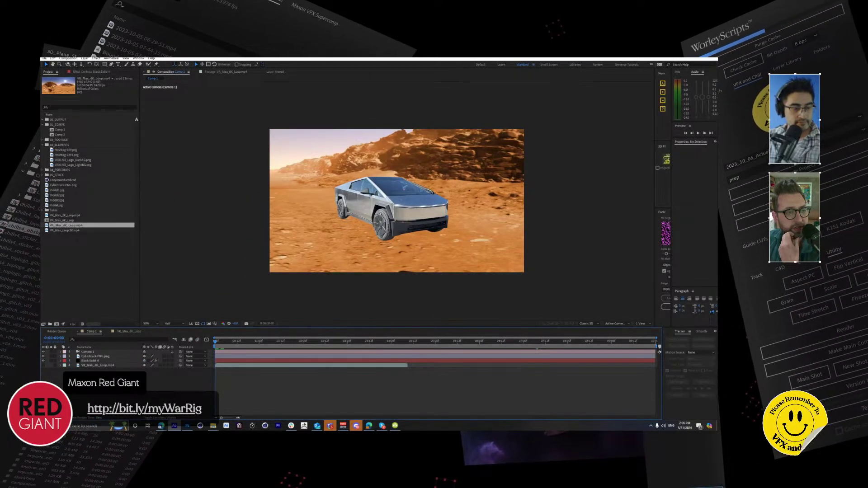
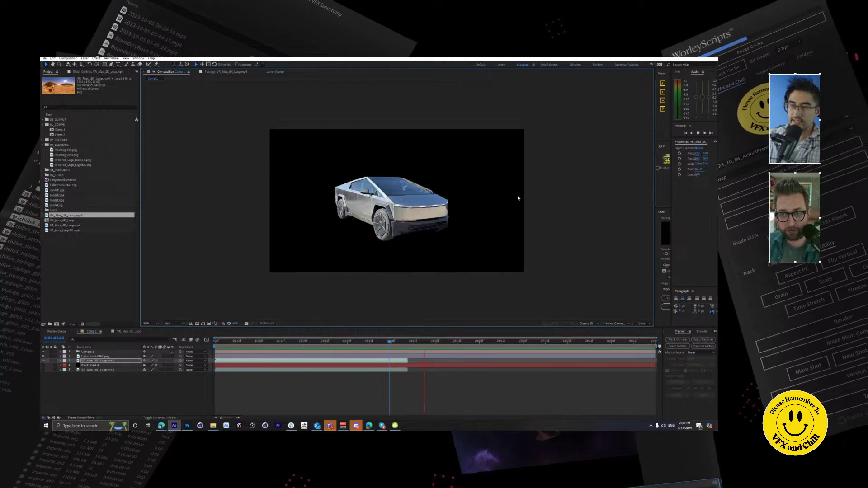
Step: Increase the loop count of the selected VR_Max loop video in its Interpret Footage settings
left_click(299, 341)
key("Home")
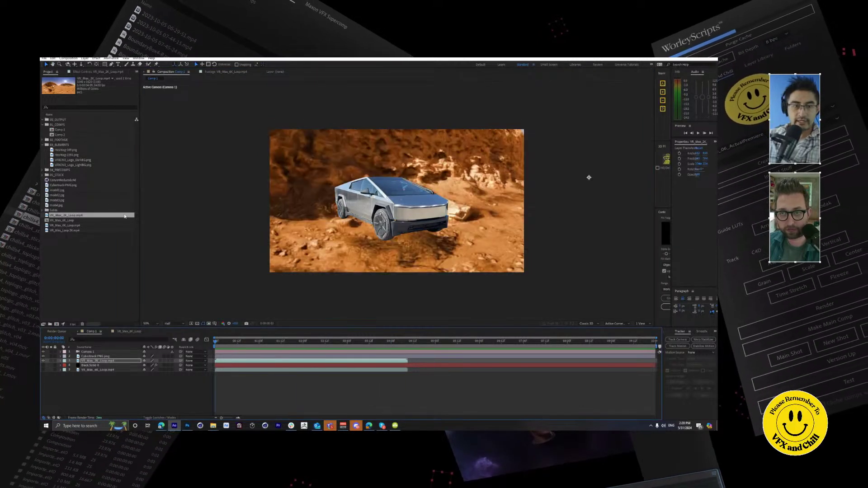
right_click(85, 216)
mouse_move(135, 254)
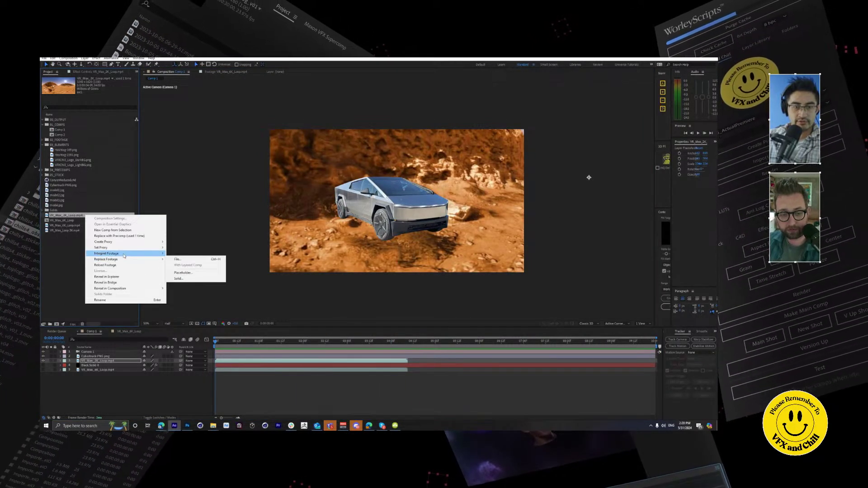
left_click(196, 257)
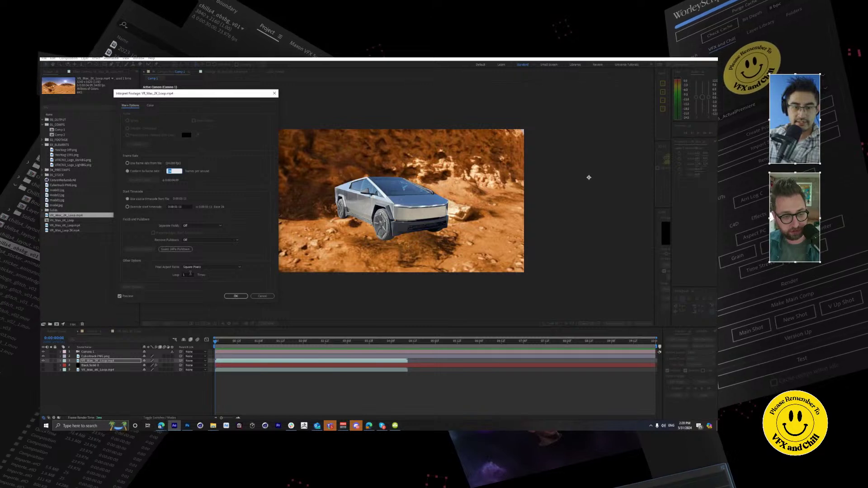
key("Return")
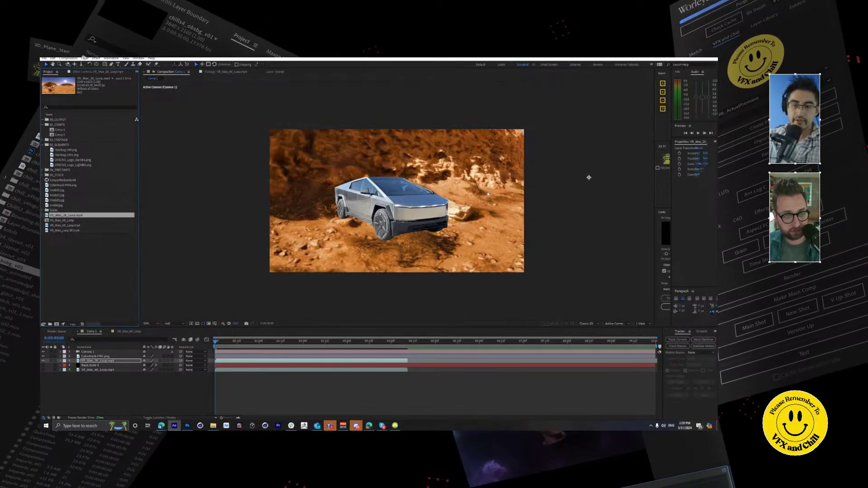
Step: Extend the desert loop layer to the end of the composition and preview the looping background behind the Cybertruck
key("space")
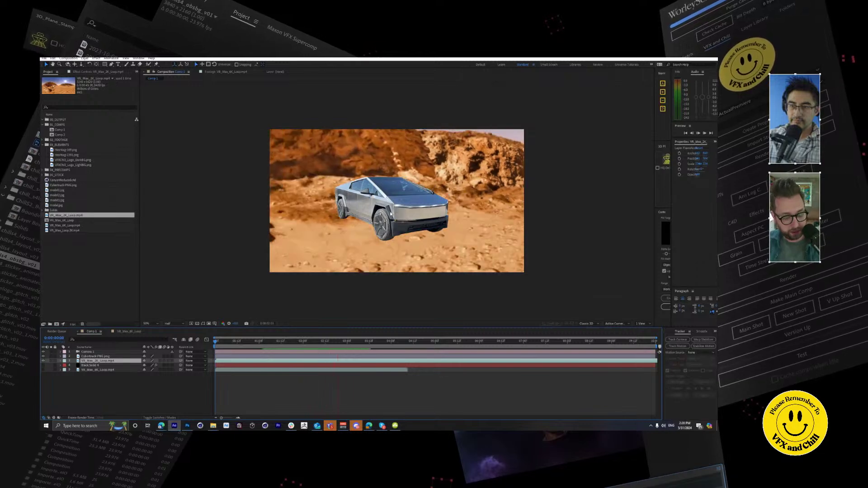
key("comma")
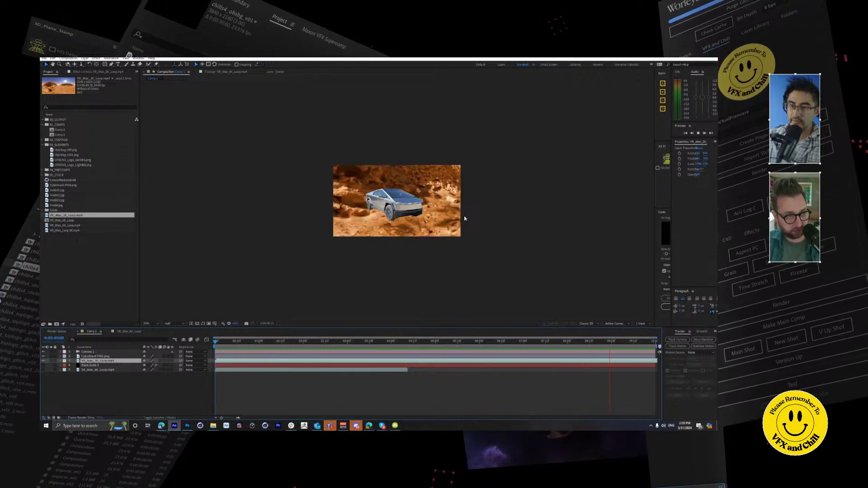
key("space")
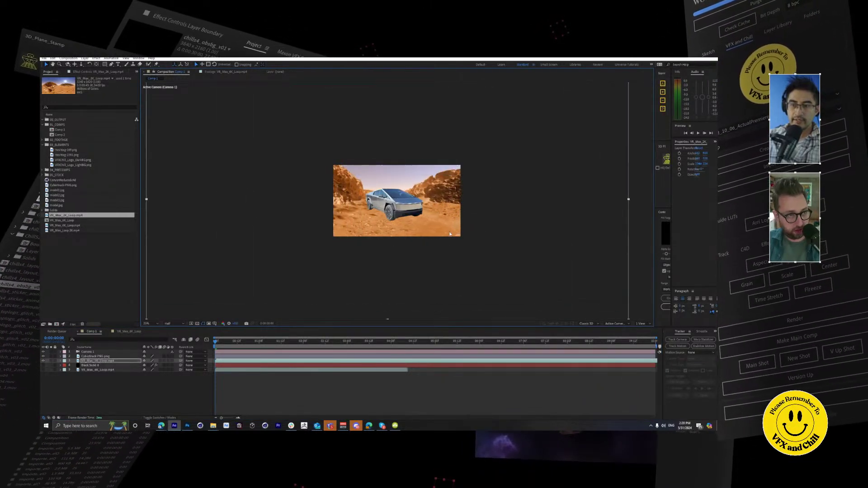
key("period")
mouse_move(498, 228)
left_mouse_down()
mouse_move(413, 224)
mouse_move(322, 159)
mouse_move(511, 223)
left_mouse_up()
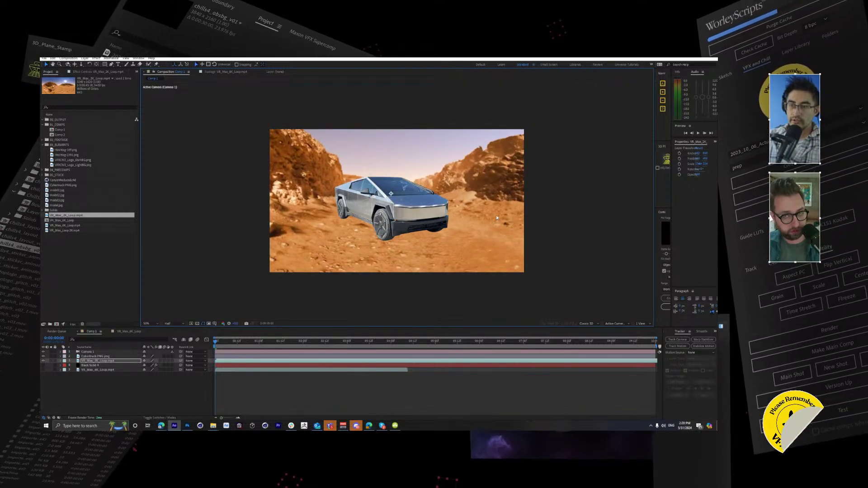
Step: Apply the CC Sphere effect to the desert loop layer and hide the Cybertruck layer
right_click(496, 217)
key("Escape")
right_click(456, 197)
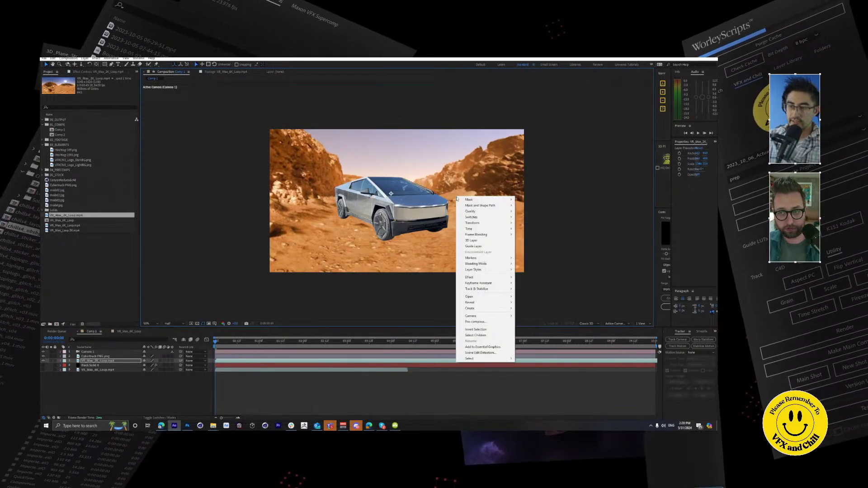
mouse_move(497, 281)
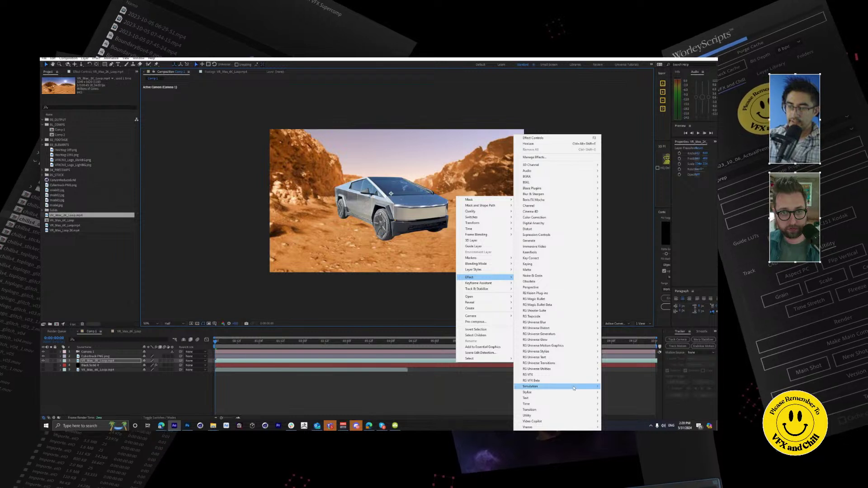
mouse_move(551, 289)
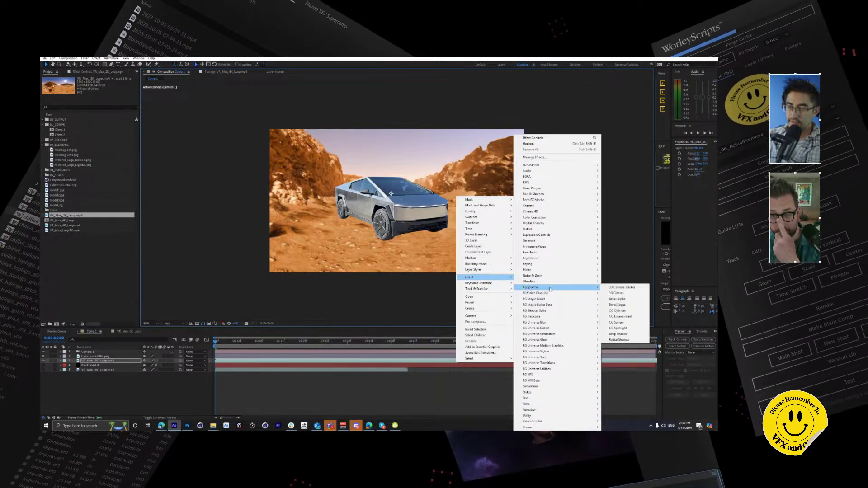
left_click(627, 318)
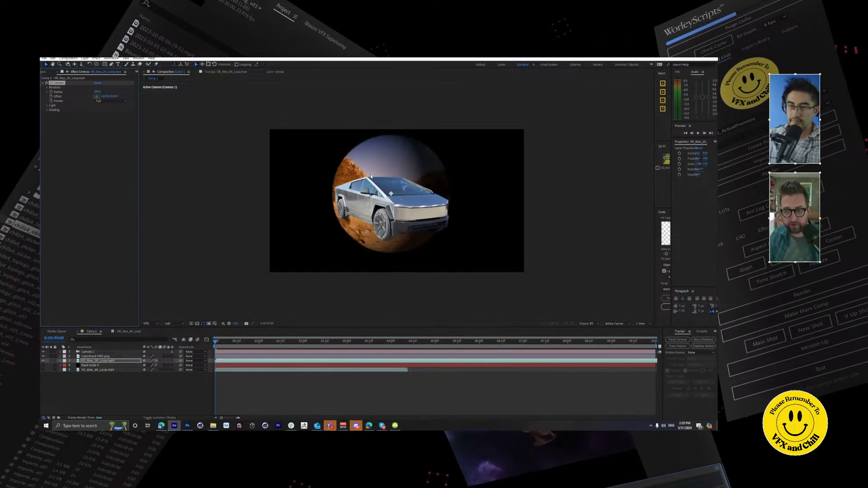
key("space")
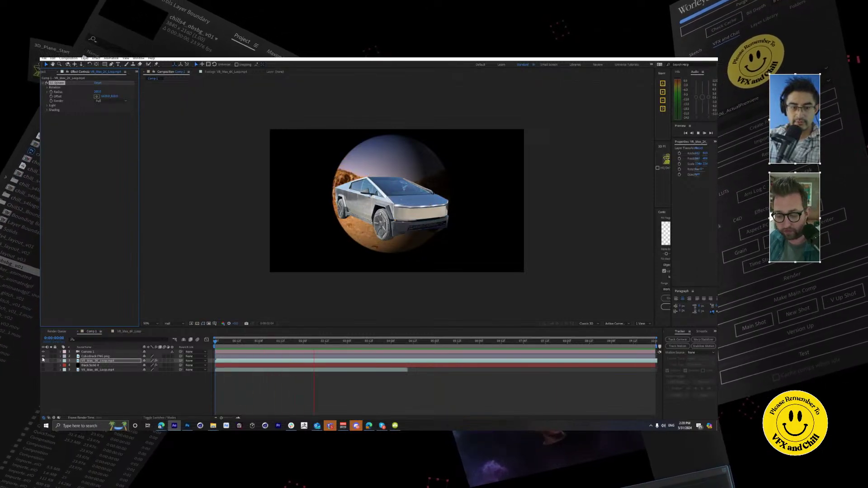
left_click(412, 184)
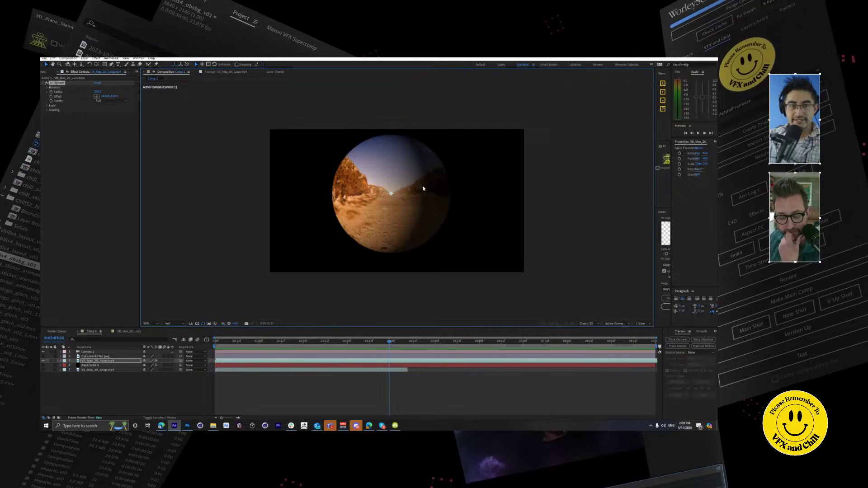
Step: Set the CC Sphere shading to Ambient 100, Diffuse 0 and Specular 0
left_click(54, 85)
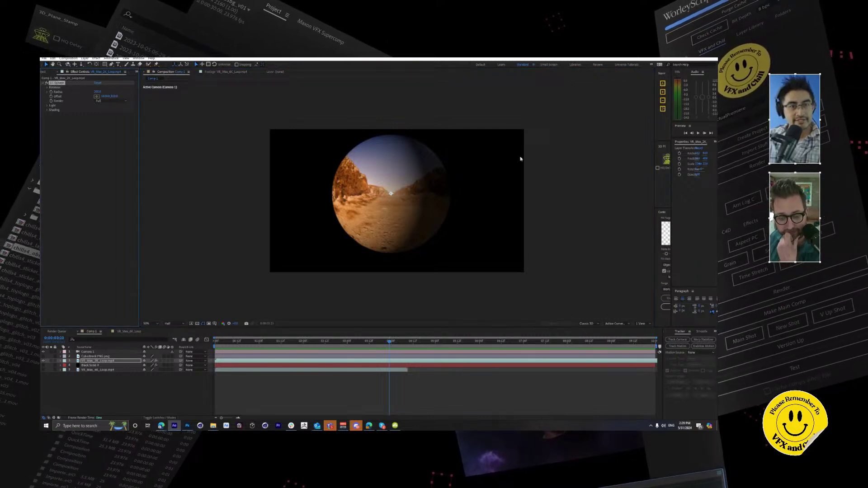
left_click(47, 110)
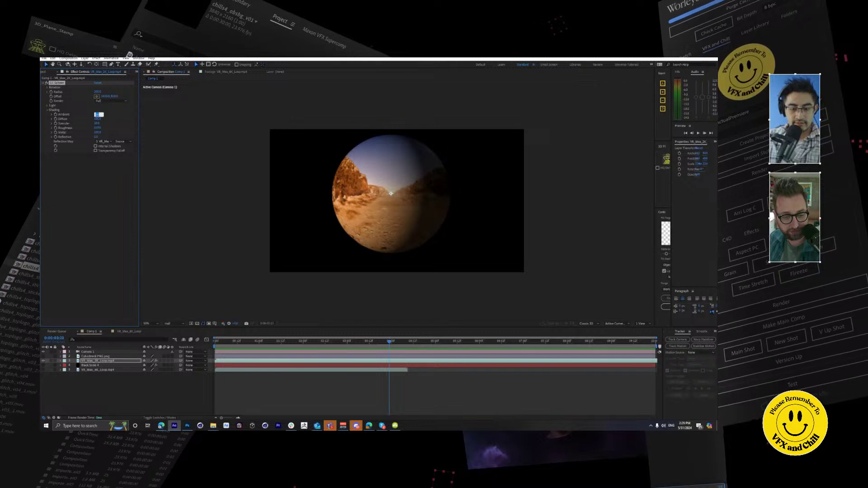
key("Return")
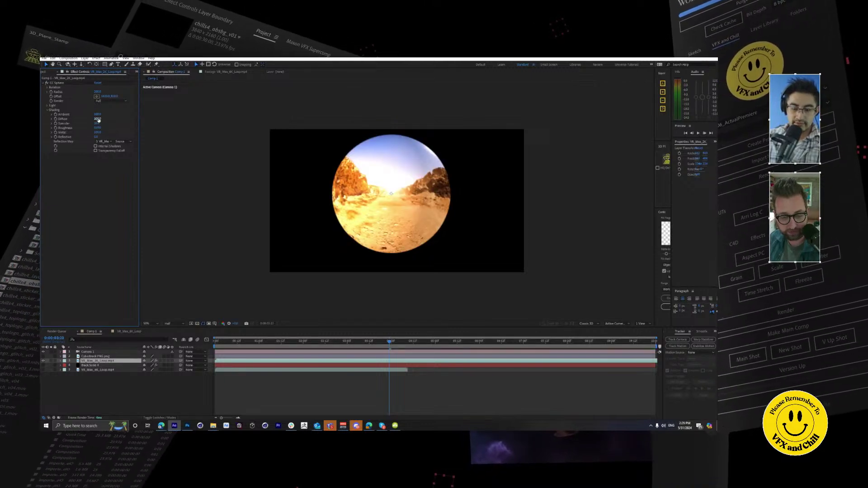
type("0")
key("Return")
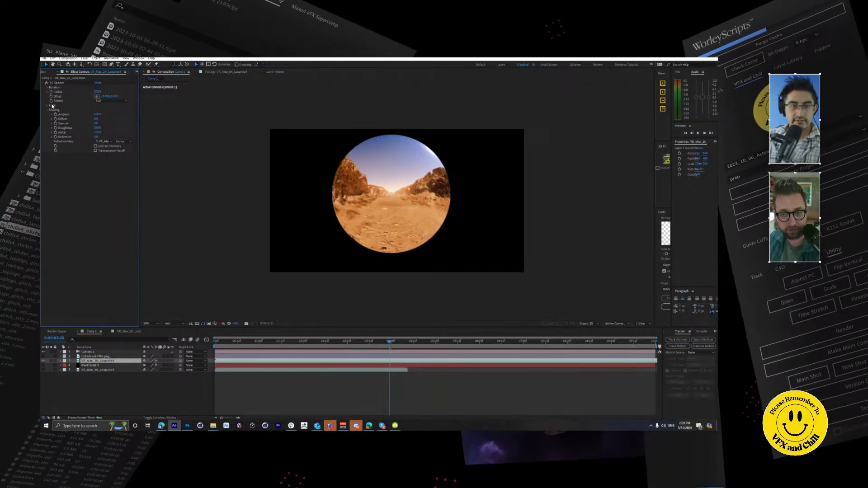
Step: Set the CC Sphere to render Inside and enlarge its radius until the desert fills the frame
left_click(125, 100)
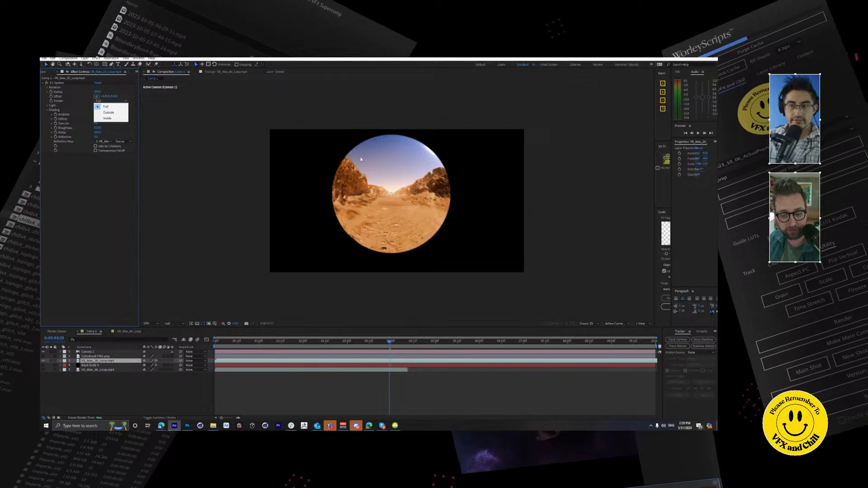
left_click(114, 119)
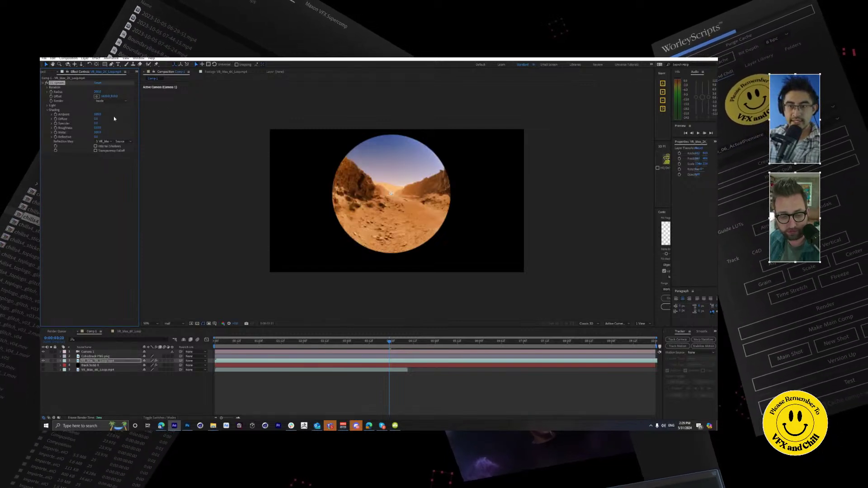
key("space")
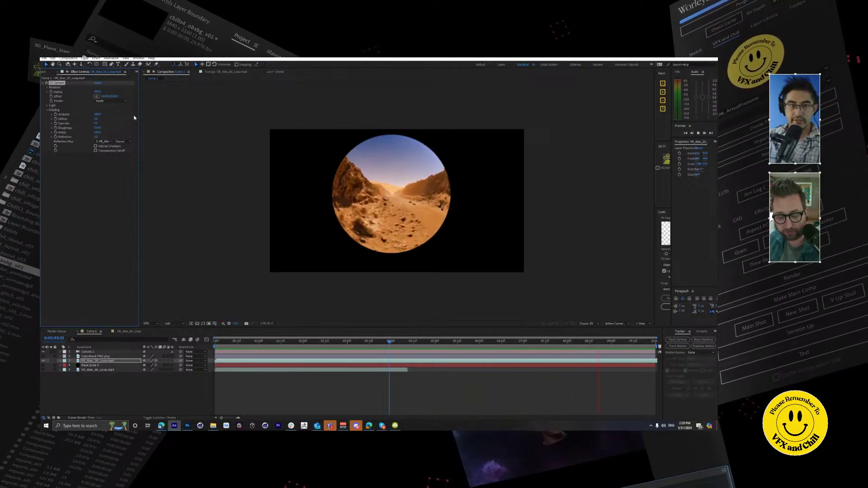
left_click_drag(98, 91, 427, 235)
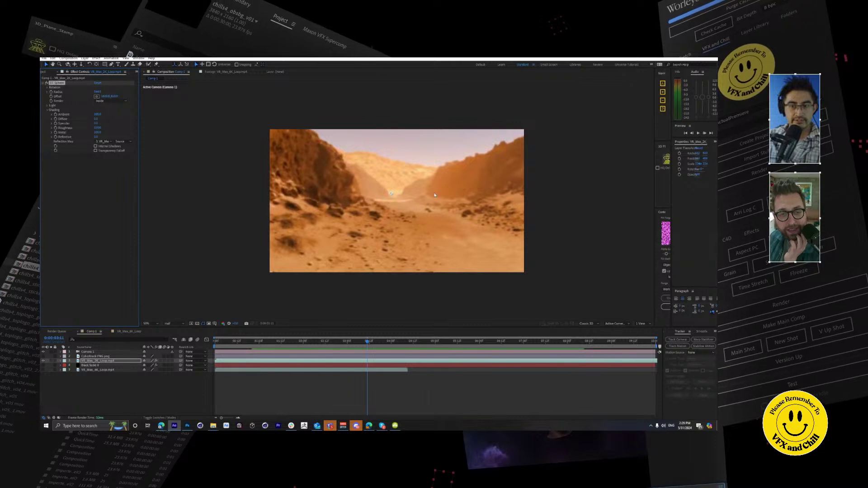
Step: Try different Y rotations of the CC Sphere to preview the desert in other directions
left_click(48, 87)
mouse_move(103, 108)
left_mouse_down()
mouse_move(132, 106)
mouse_move(91, 108)
left_mouse_up()
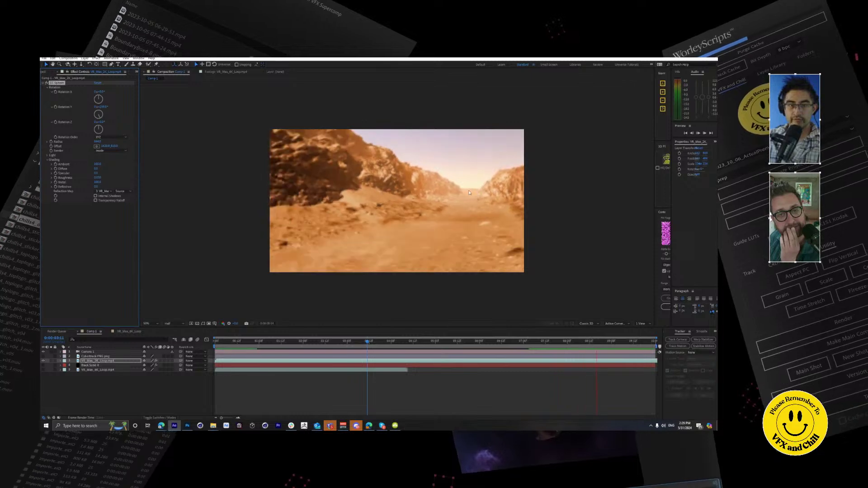
left_click_drag(101, 108, 64, 115)
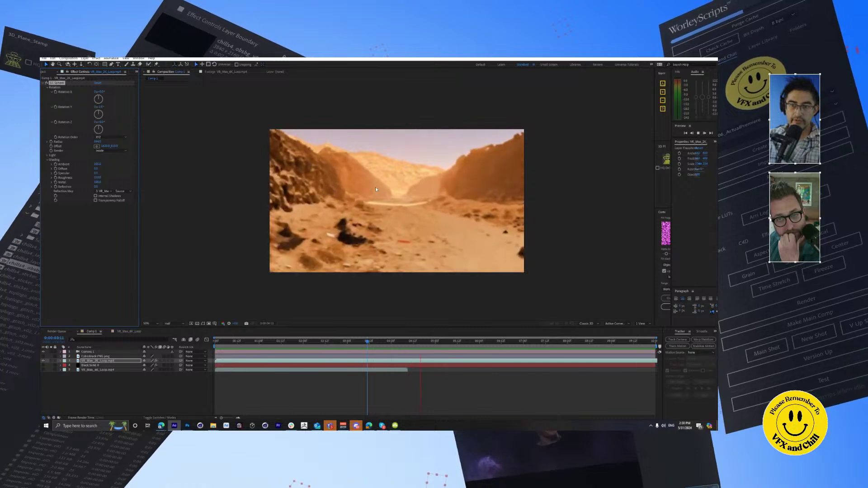
left_click(418, 221)
left_click_drag(418, 221, 390, 194)
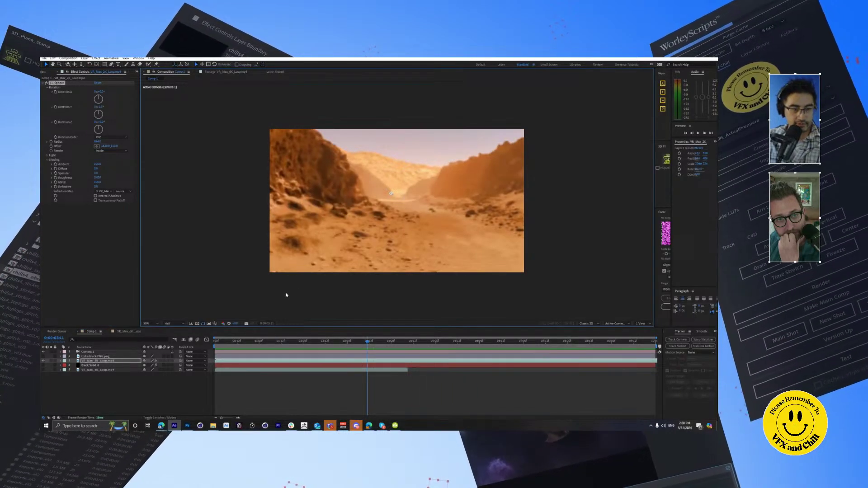
Step: Switch to Cinema 4D and move its window so the whole interface fits on screen
left_click(265, 425)
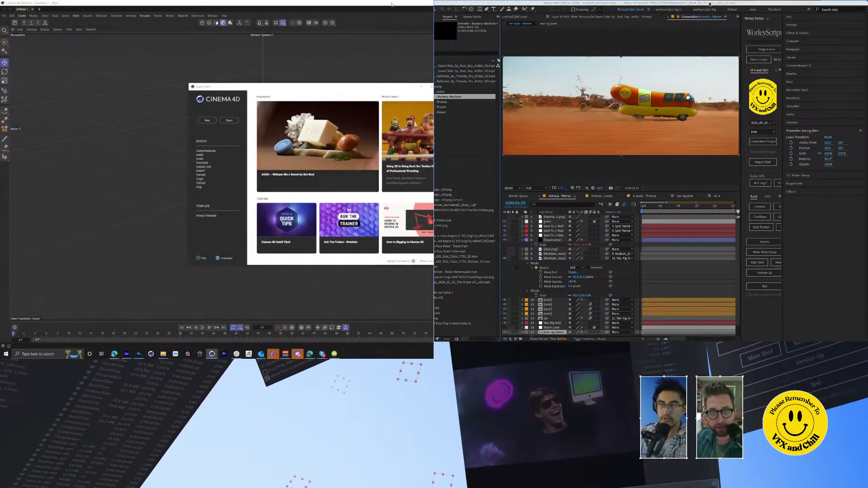
left_click_drag(386, 3, 241, 6)
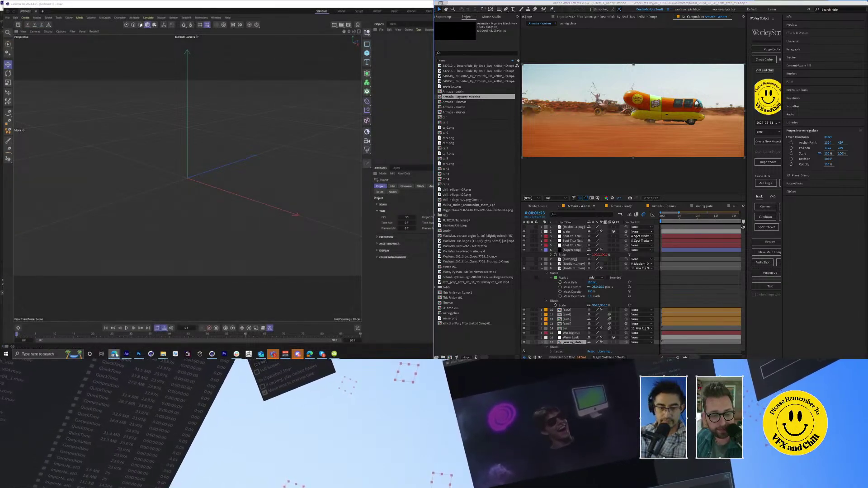
Step: Switch back to After Effects and import Mr. Bean Car Couch.mp4 from the MovieClips folder inside FOOTAGE
mouse_move(116, 355)
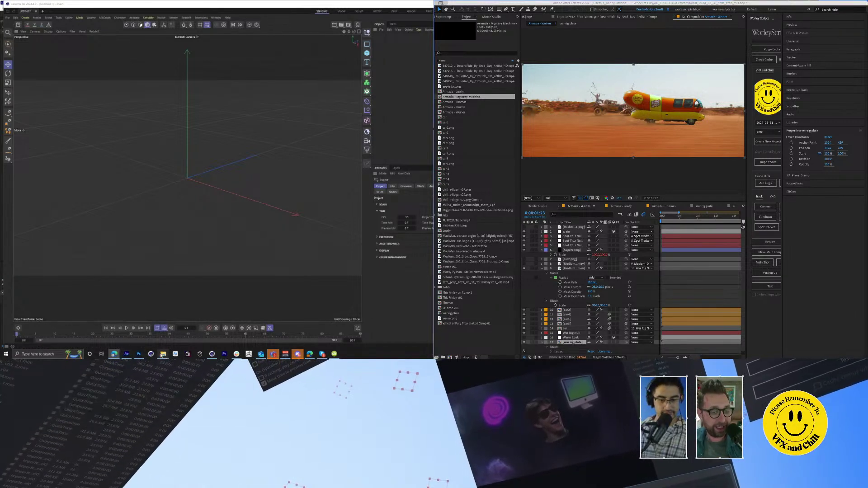
mouse_move(128, 355)
left_click(127, 319)
left_click(4, 20)
double_click(45, 188)
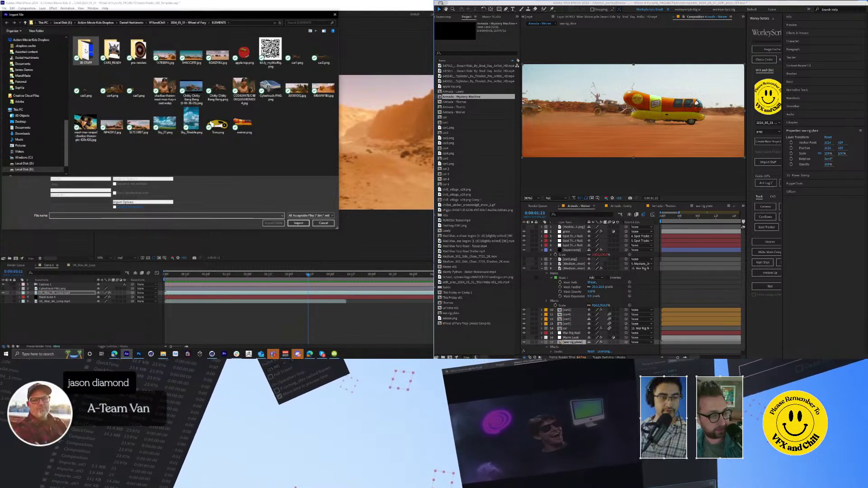
left_click(193, 23)
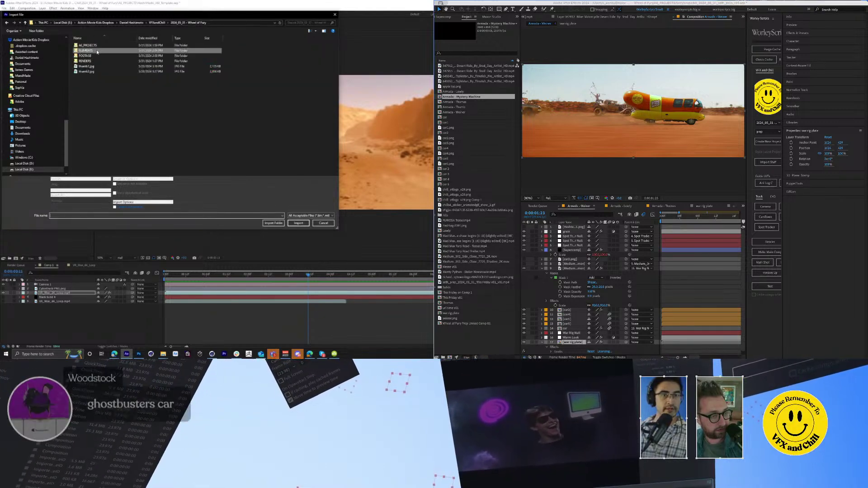
double_click(86, 55)
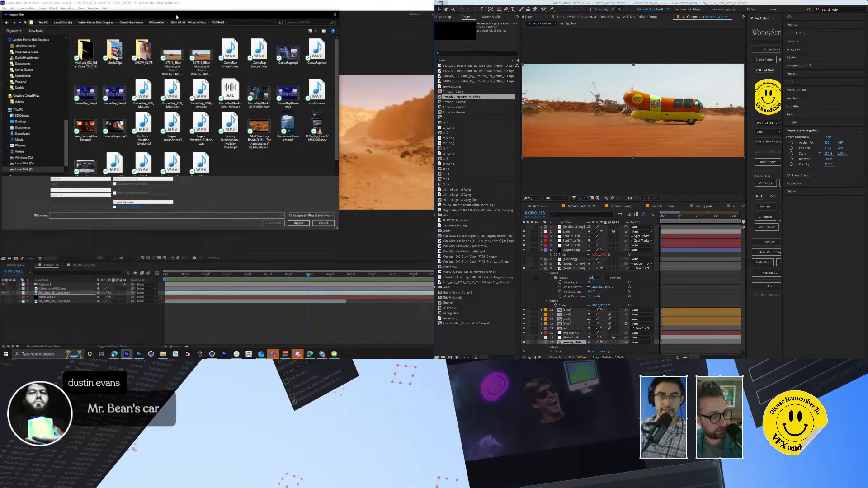
double_click(115, 51)
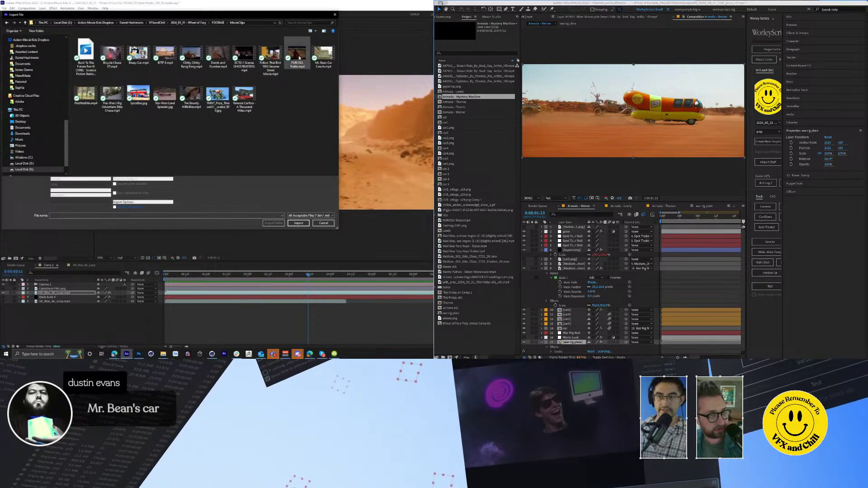
double_click(323, 53)
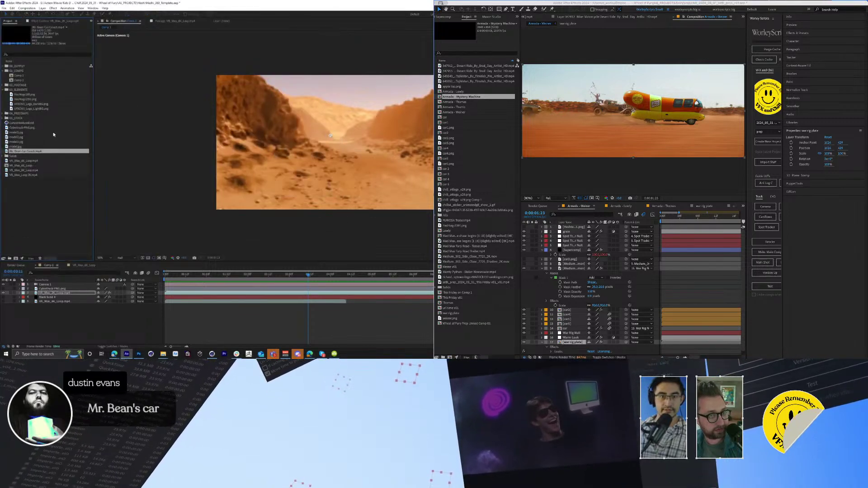
Step: Preview the imported Mr. Bean footage, looking for a usable shot of the green car with the armchair on its roof
double_click(45, 151)
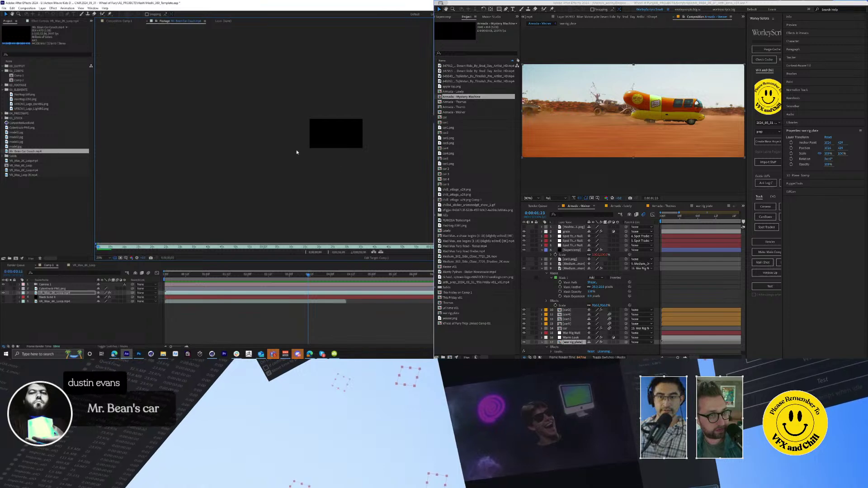
scroll(342, 145, "up", 5)
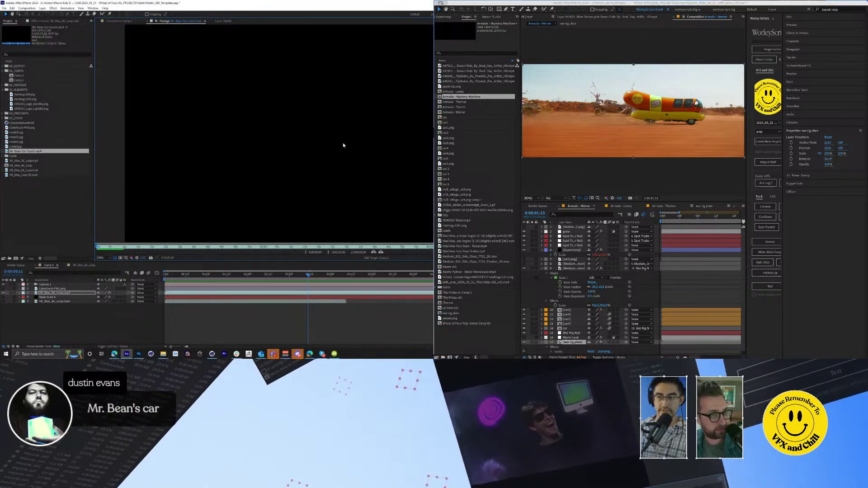
key("space")
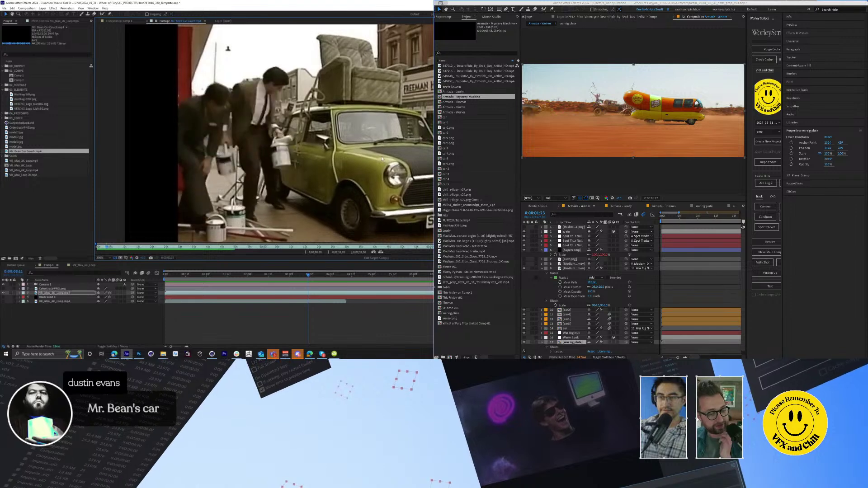
left_click(332, 248)
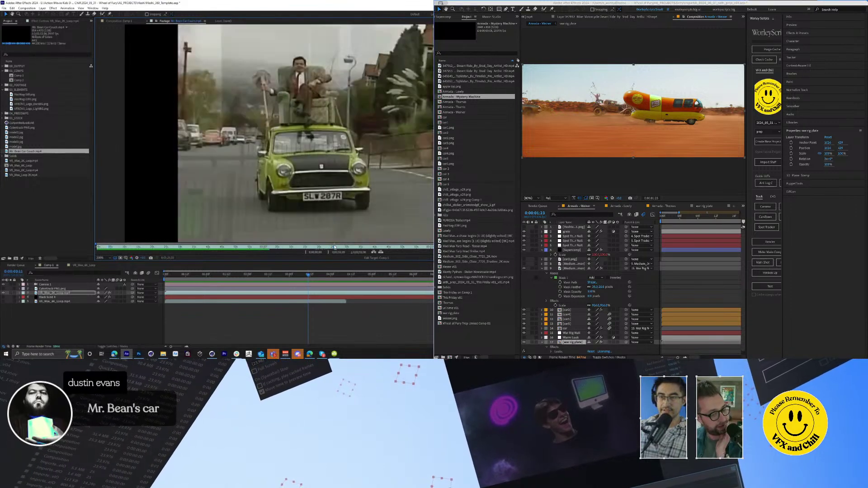
left_click_drag(331, 248, 338, 248)
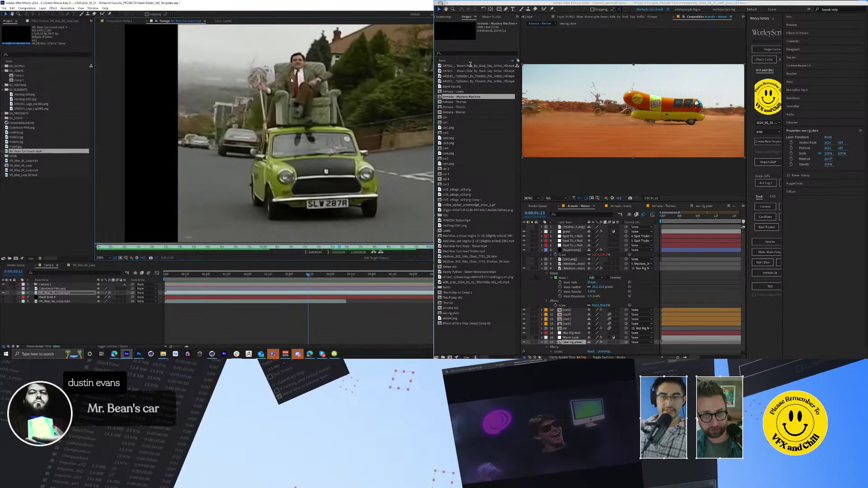
scroll(291, 80, "down", 1)
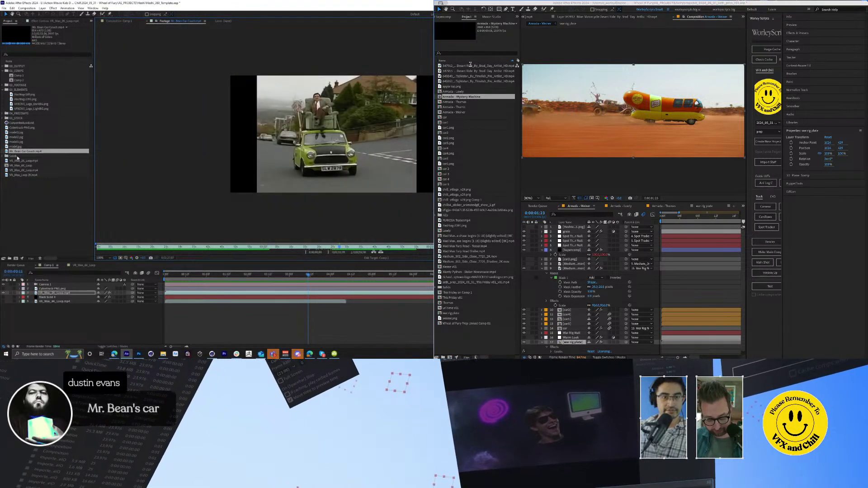
Step: Create a composition from the Mr. Bean clip and move the playhead to the shot of the car approaching past the shops
left_click_drag(20, 153, 18, 261)
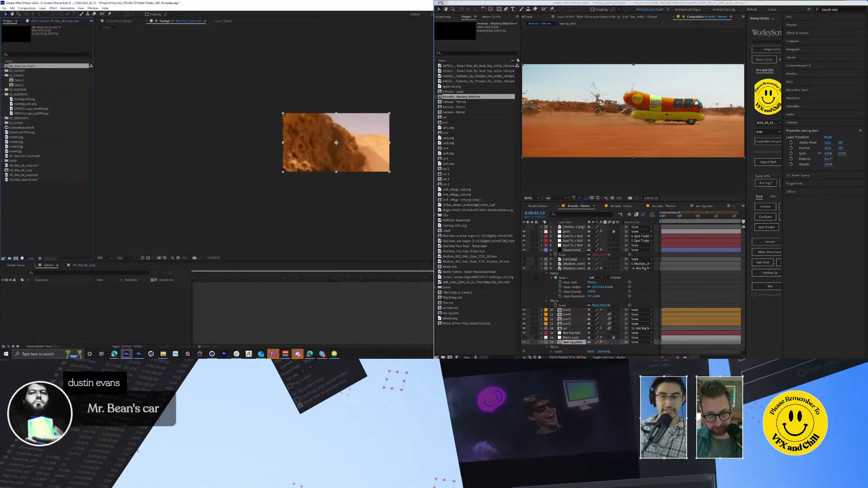
key("period")
left_click_drag(224, 275, 368, 284)
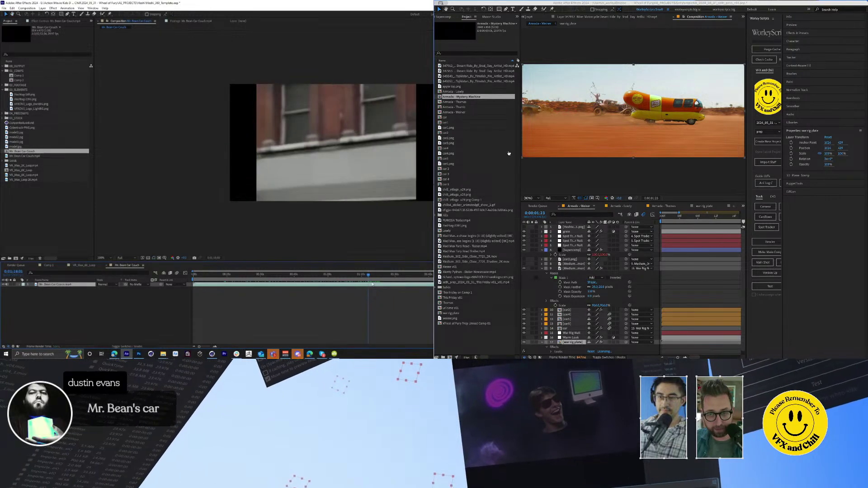
key("space")
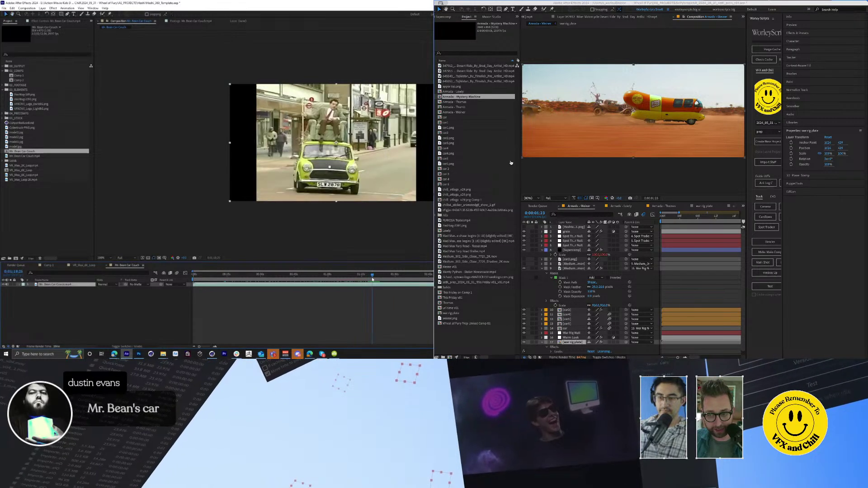
left_click_drag(373, 280, 370, 282)
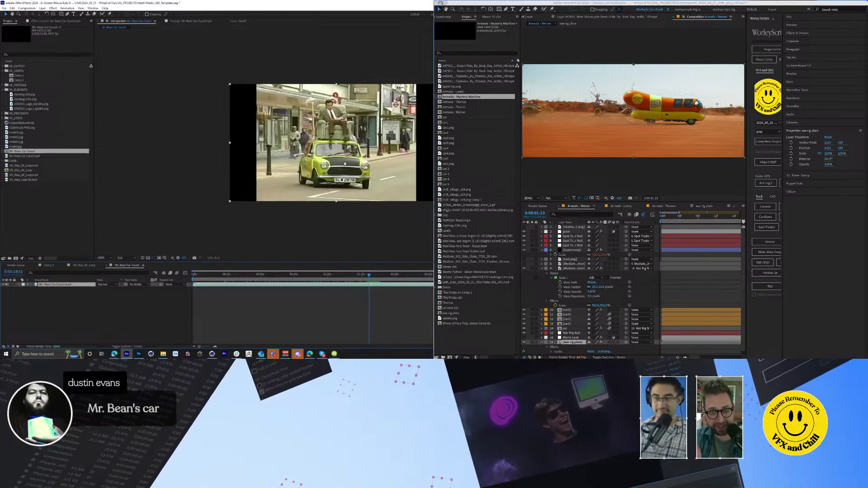
Step: Squeeze the Mr. Bean clip horizontally in the composition so the car has more natural proportions
left_click_drag(433, 143, 429, 143)
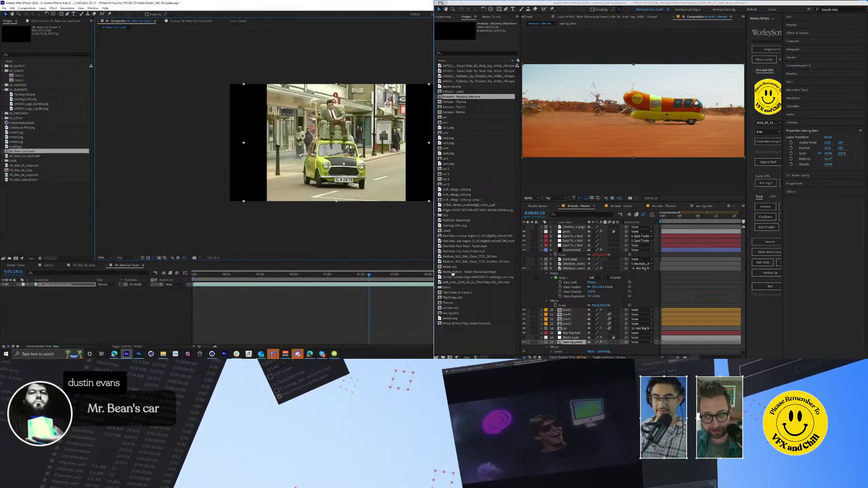
scroll(350, 148, "up", 2)
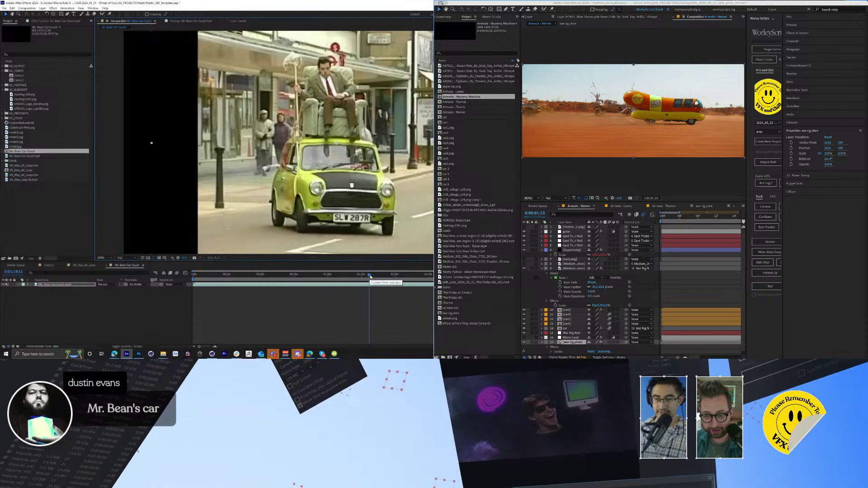
scroll(362, 185, "down", 2)
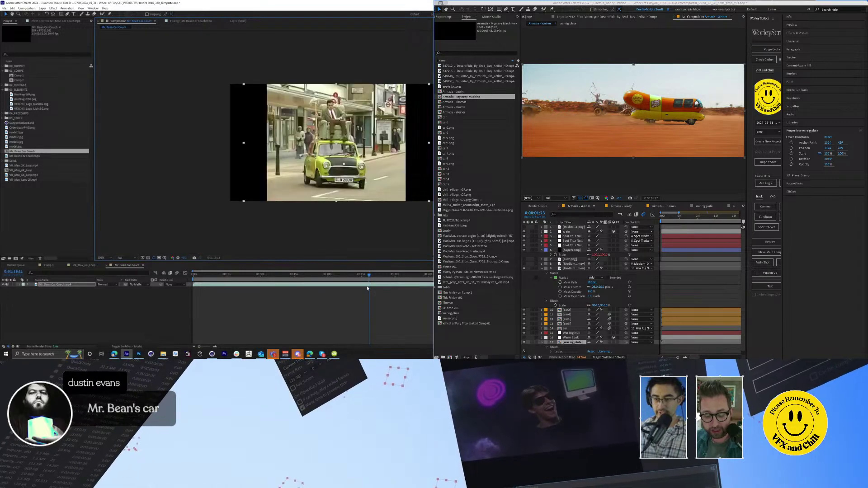
Step: Set the work area around the short street shot of the car and trim the composition to that work area
left_click_drag(368, 278, 363, 278)
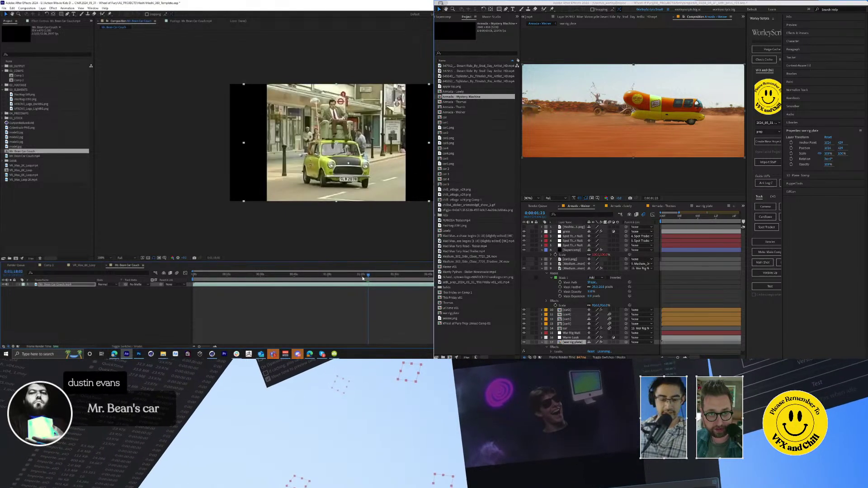
key("b")
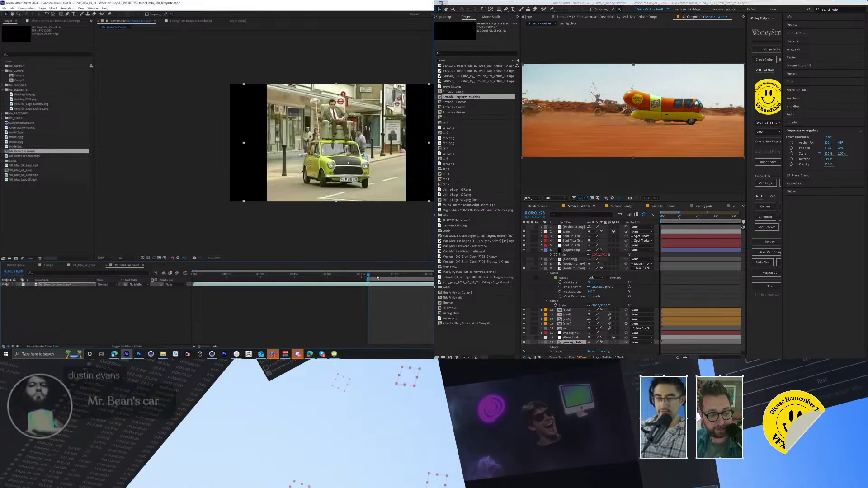
left_click_drag(368, 275, 376, 276)
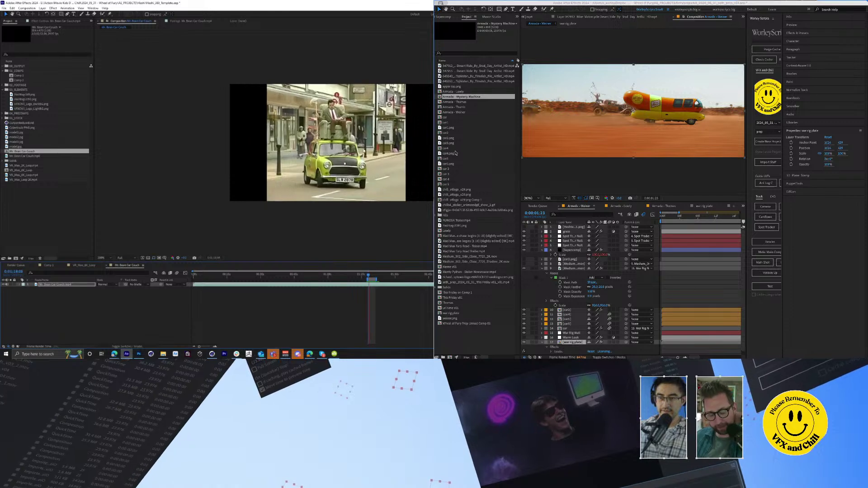
key("space")
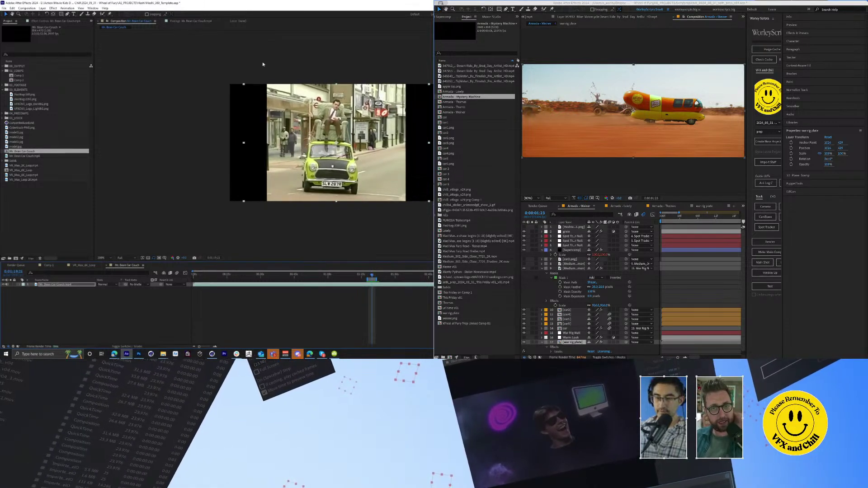
left_click(26, 8)
left_click(45, 38)
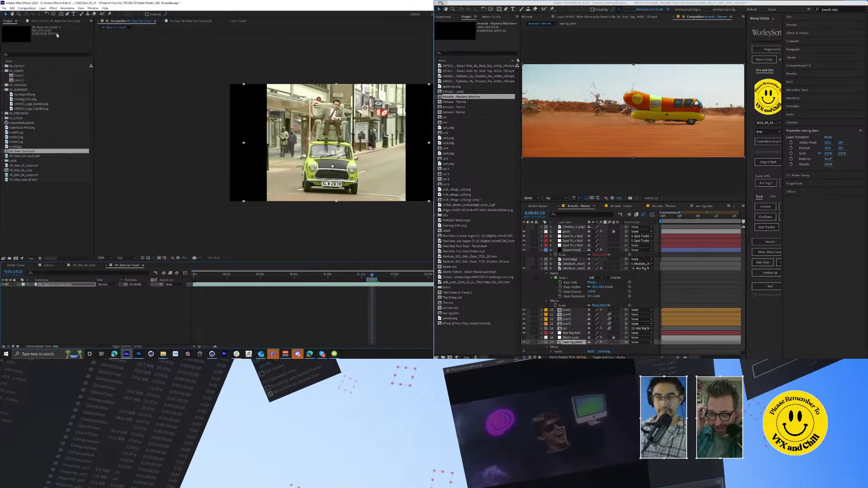
Step: Fit the window on screen and play the trimmed car shot at a larger magnification
key("space")
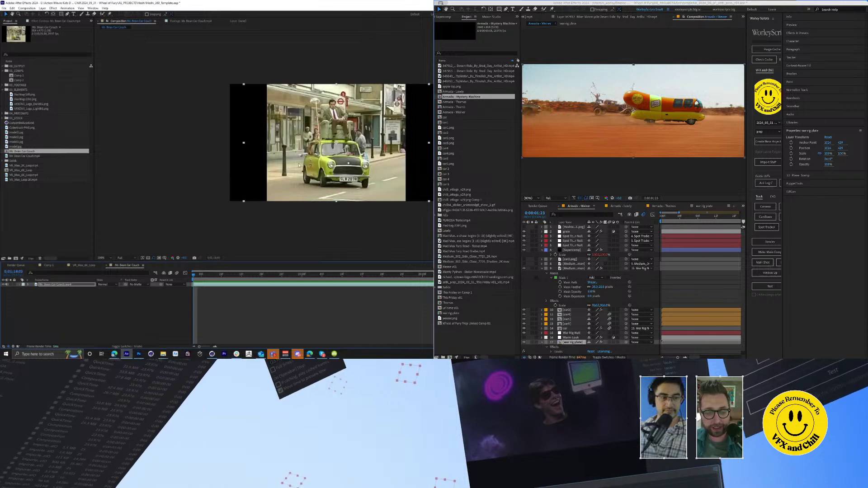
key("period")
left_click_drag(448, 4, 253, 7)
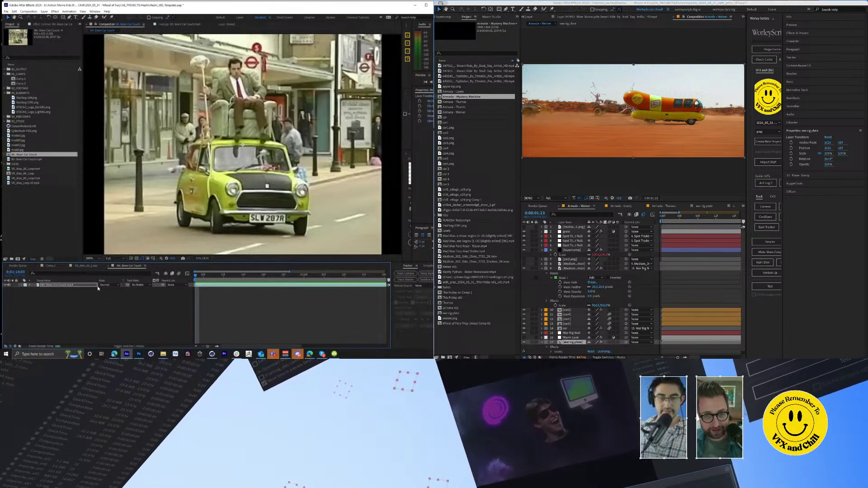
scroll(263, 113, "down", 2)
scroll(258, 162, "up", 2)
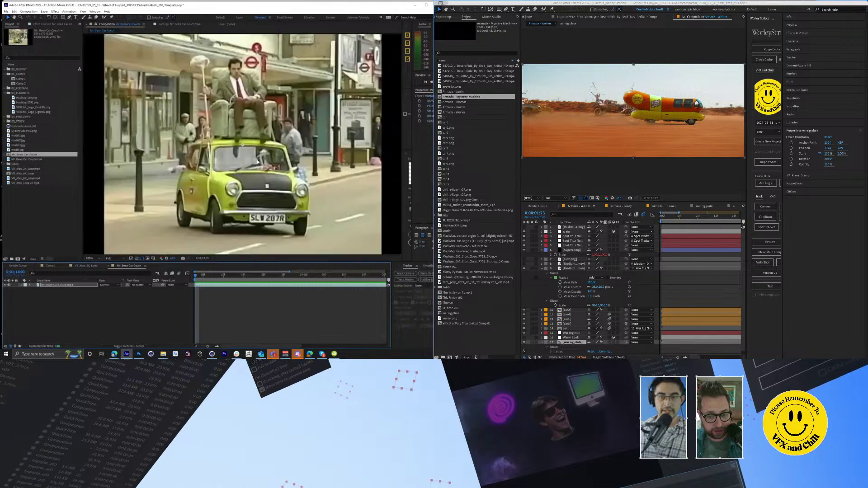
left_click_drag(198, 275, 325, 279)
key("space")
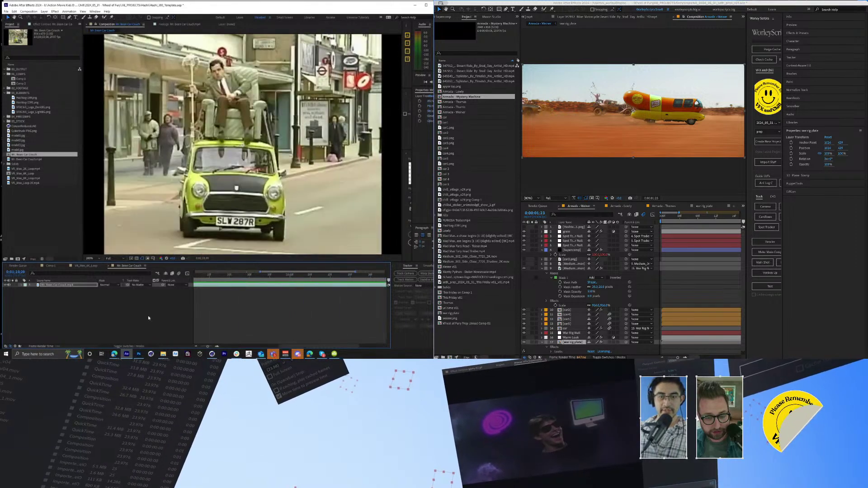
Step: Open the Mr. Bean clip in its layer view and begin a Roto Brush selection of the man, his armchair and the mop head
right_click(266, 122)
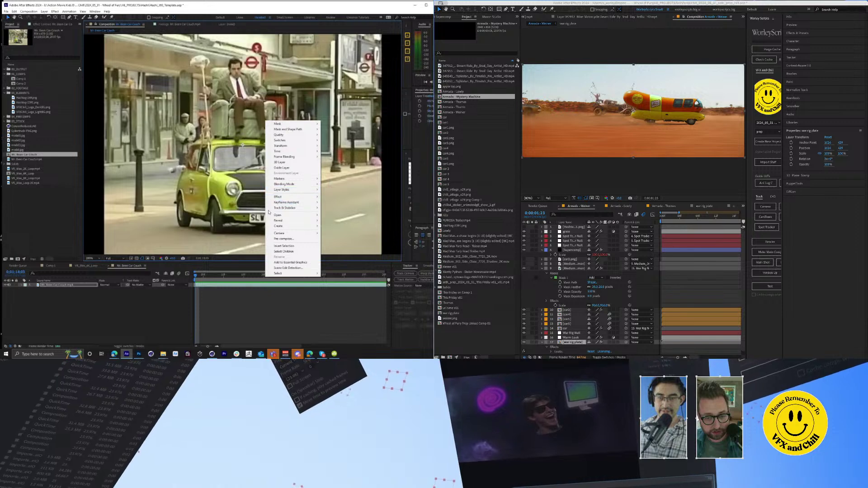
right_click(217, 159)
double_click(213, 159)
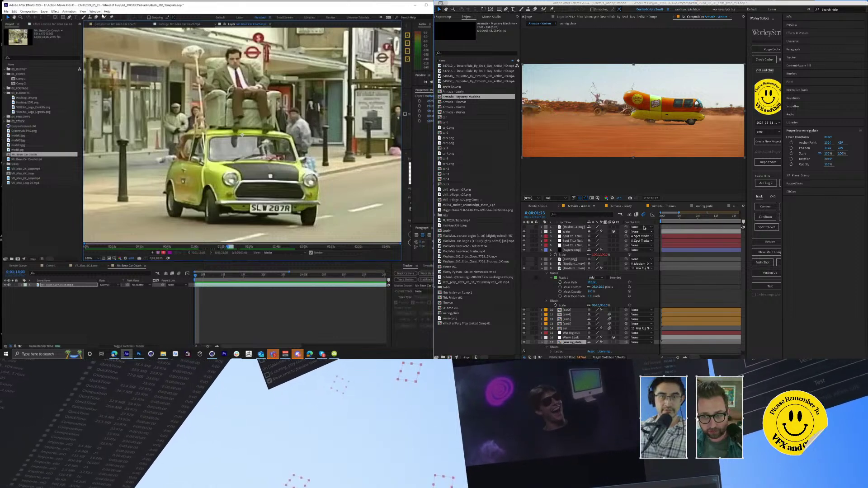
left_click(233, 61)
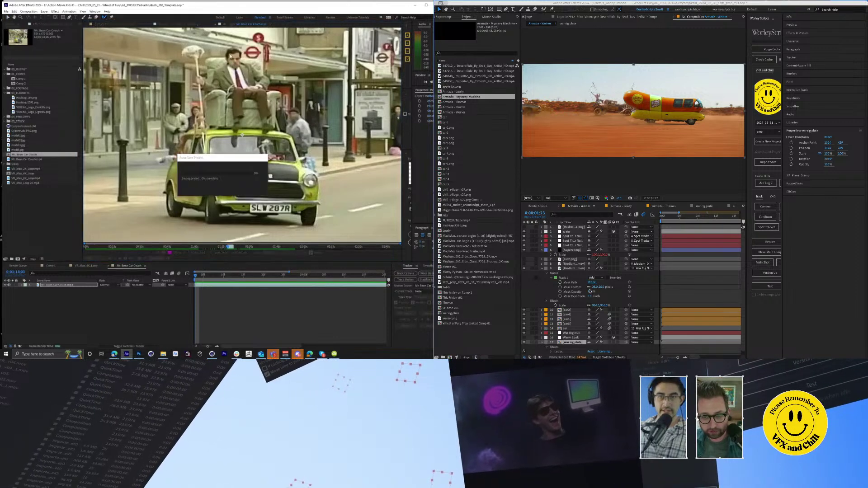
left_click_drag(221, 63, 256, 64)
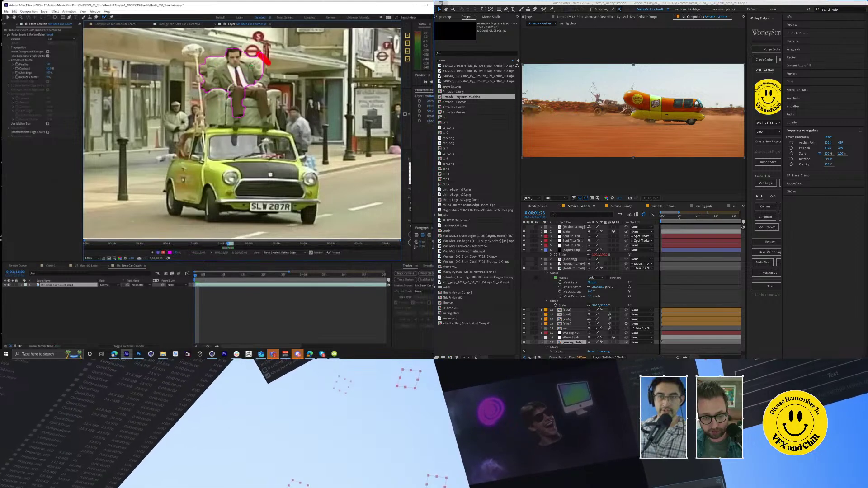
left_click_drag(191, 50, 206, 64)
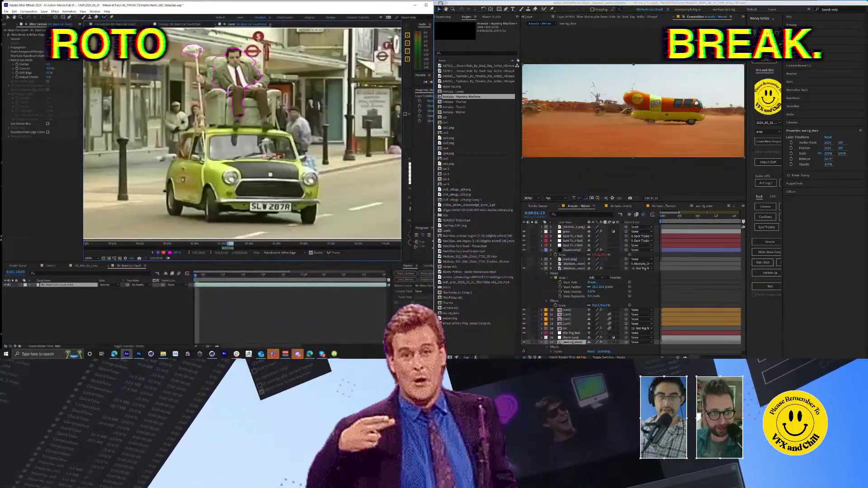
Step: Extend the Roto Brush selection down the mop handle and over the car's body, windscreen, bumper and wheels
left_click_drag(201, 59, 199, 122)
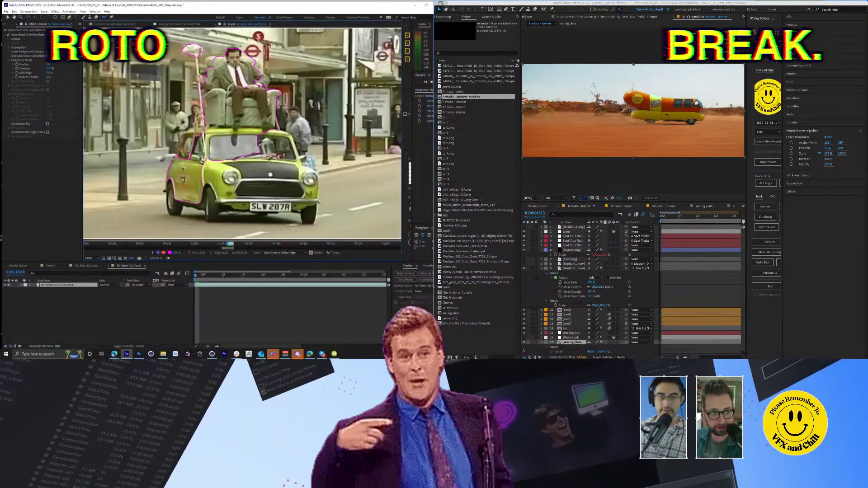
left_click_drag(187, 152, 182, 170)
left_click_drag(214, 131, 214, 131)
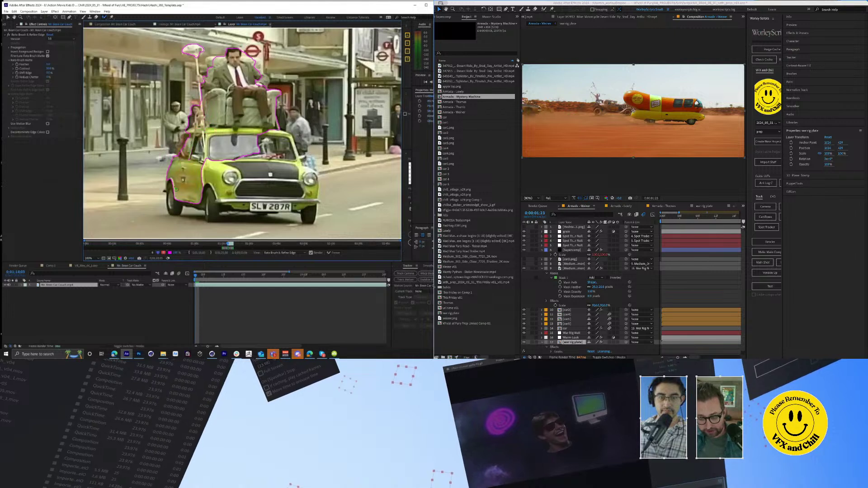
left_click_drag(173, 206, 222, 202)
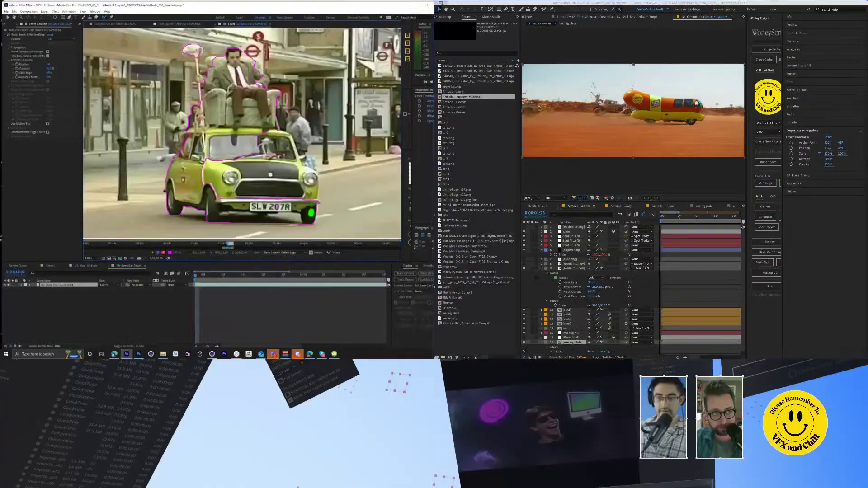
mouse_move(311, 220)
left_mouse_down()
mouse_move(312, 182)
mouse_move(244, 173)
mouse_move(298, 192)
mouse_move(208, 192)
mouse_move(285, 160)
left_mouse_up()
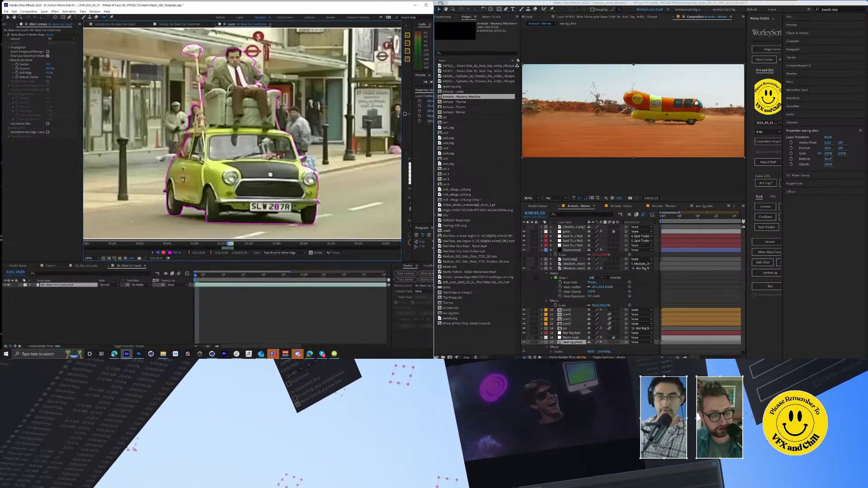
left_click_drag(263, 86, 257, 67)
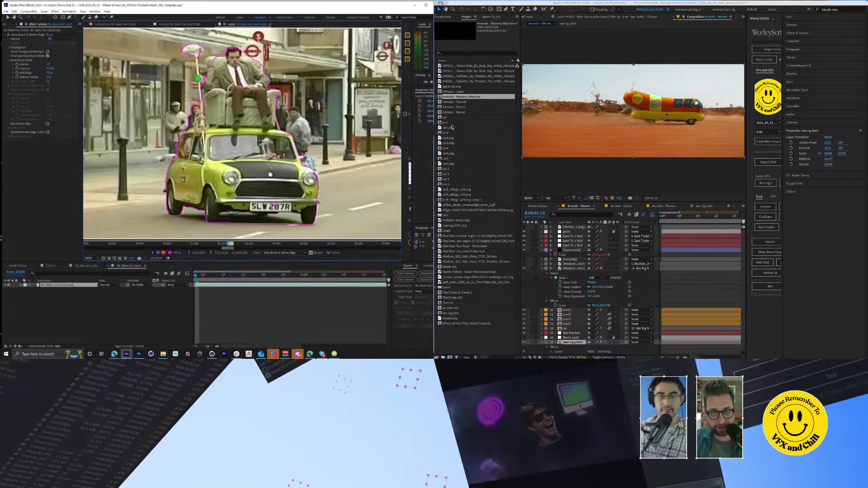
mouse_move(199, 80)
left_mouse_down()
mouse_move(194, 63)
mouse_move(211, 68)
mouse_move(189, 109)
left_mouse_up()
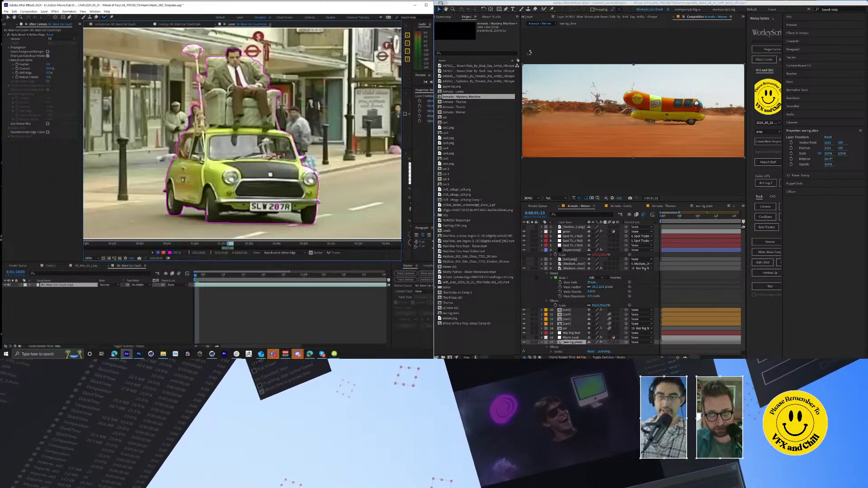
key("super+i")
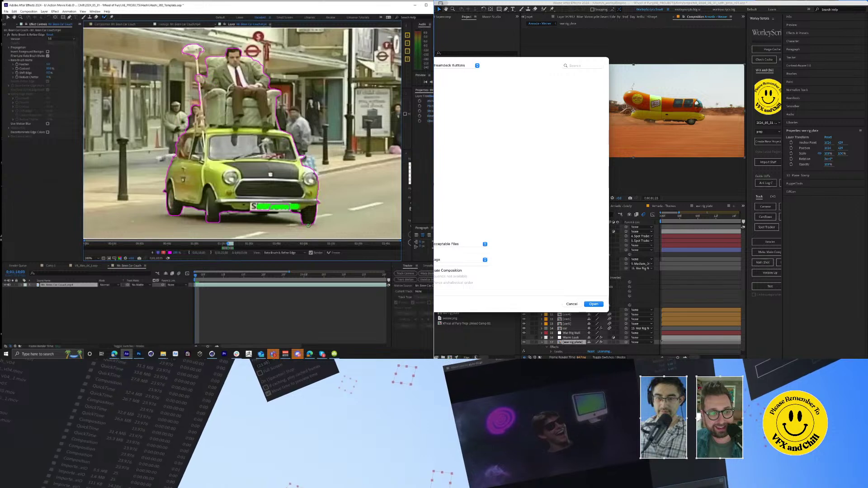
key("Escape")
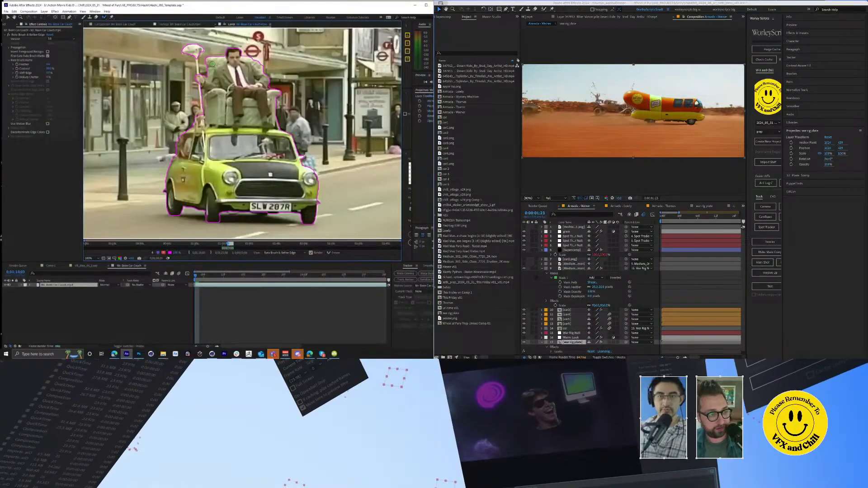
Step: Inspect the Roto Brush outline around the mop, armchair and car up close, and step through several frames to check how it follows
key("period")
key("period")
key("period")
scroll(316, 156, "down", 2)
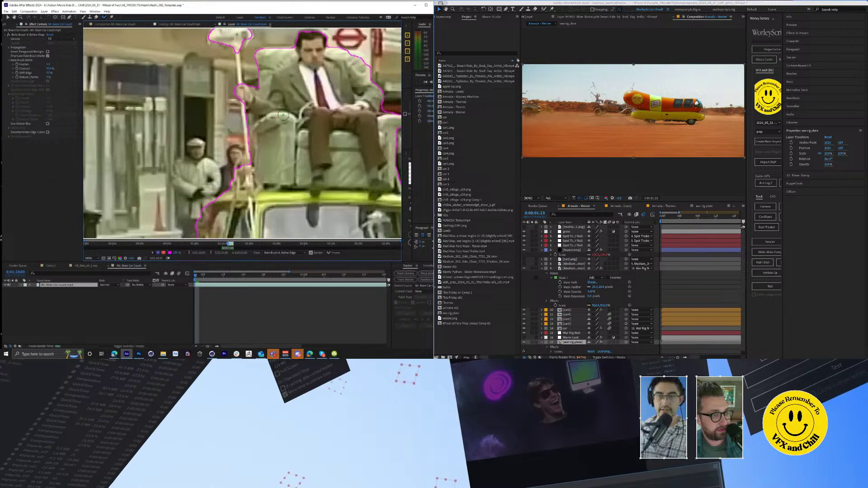
scroll(283, 116, "down", 1)
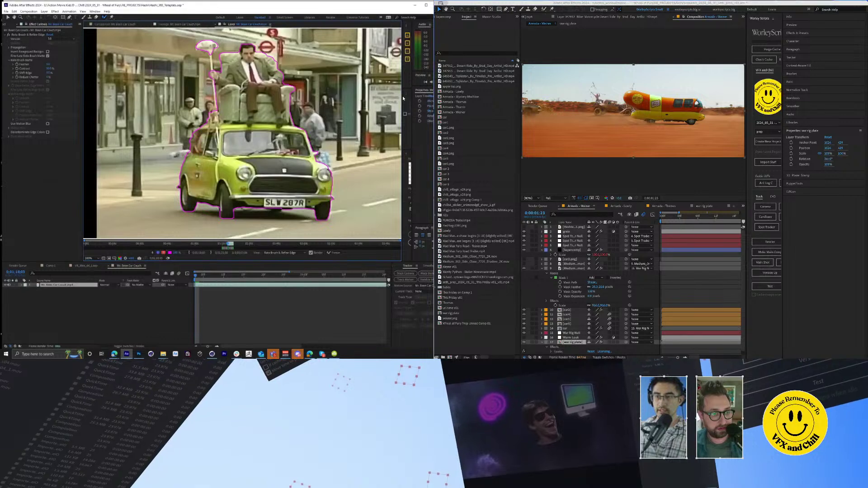
mouse_move(401, 99)
left_mouse_down()
mouse_move(363, 98)
mouse_move(389, 93)
left_mouse_up()
left_click(421, 82)
left_click(422, 82)
left_click(421, 83)
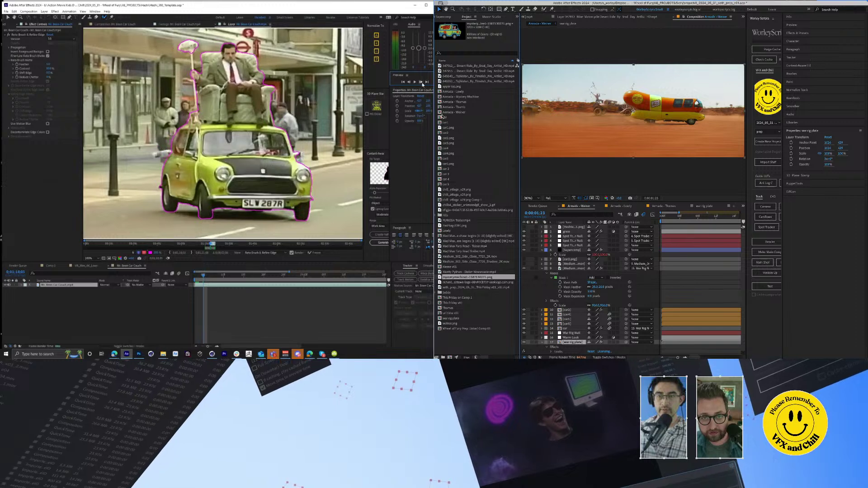
left_click(422, 83)
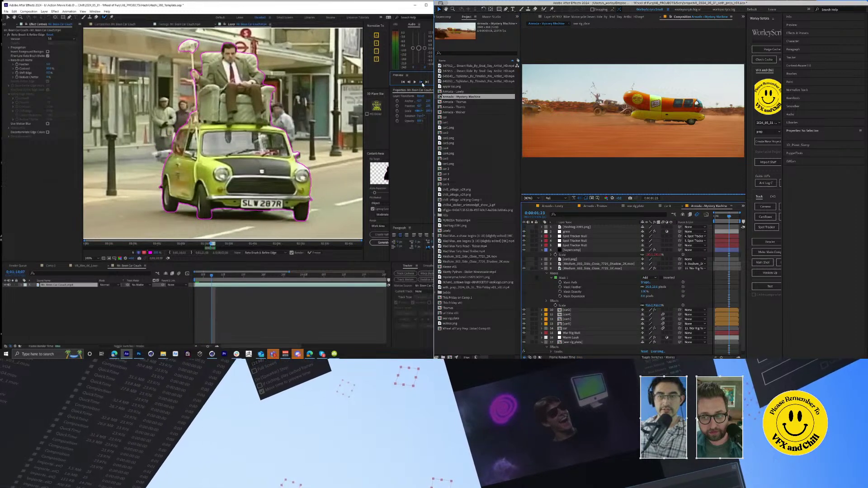
left_click(422, 83)
left_click(408, 82)
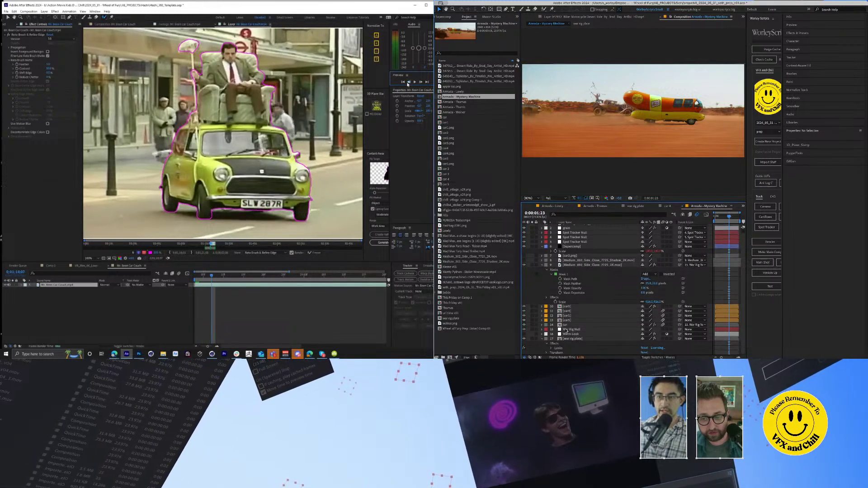
left_click(408, 83)
Step: Swap the car layer in Armada - Mystery Machine for the train composition and open it, and freeze the Mr. Bean clip's Roto Brush matte
left_click(663, 110)
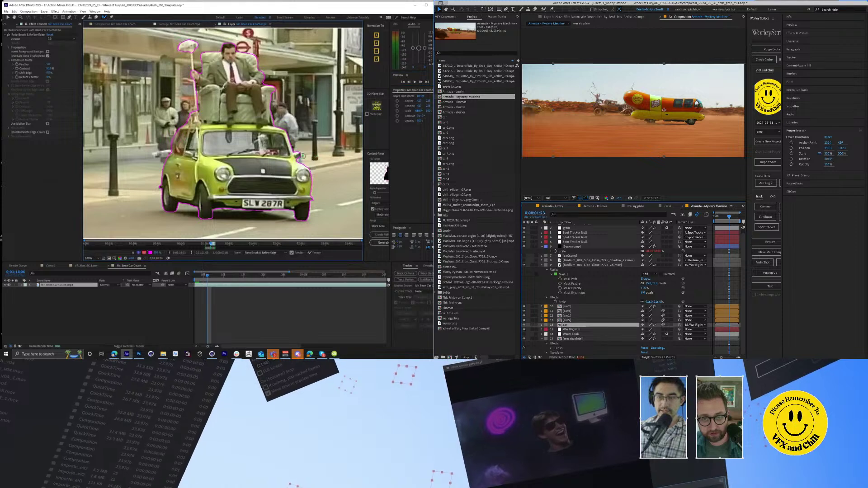
left_click(420, 82)
left_click(420, 83)
left_click(420, 83)
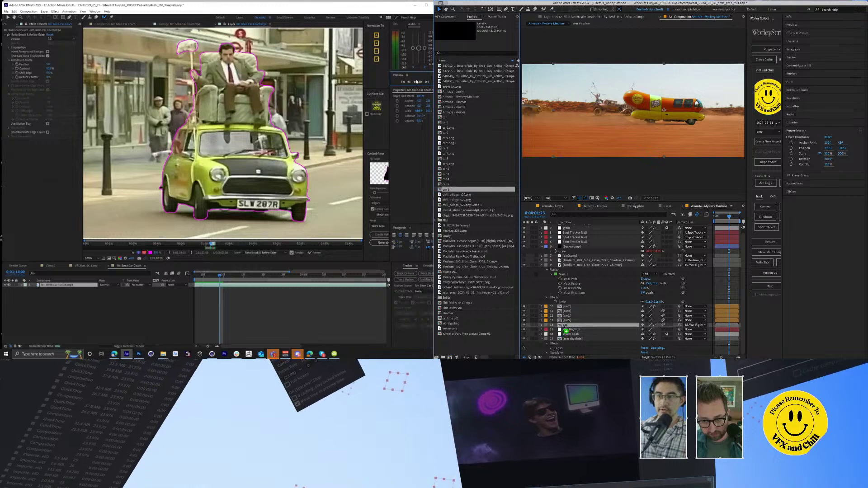
scroll(579, 290, "up", 1)
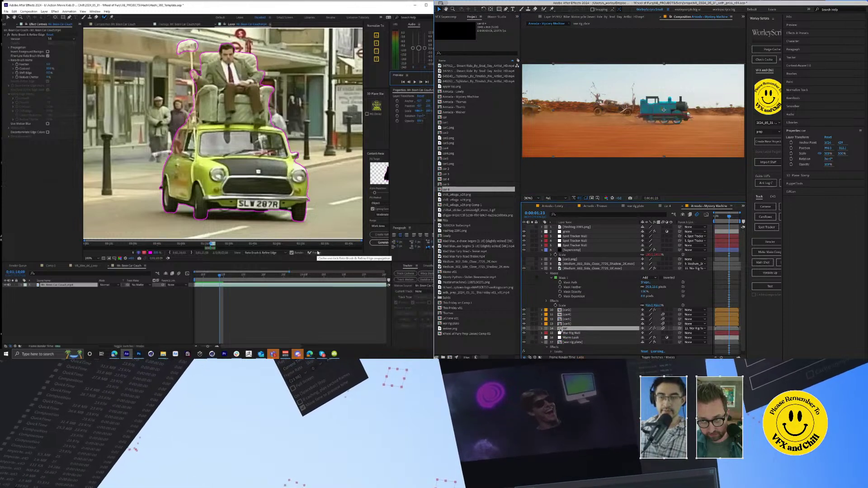
double_click(560, 328)
left_click(317, 254)
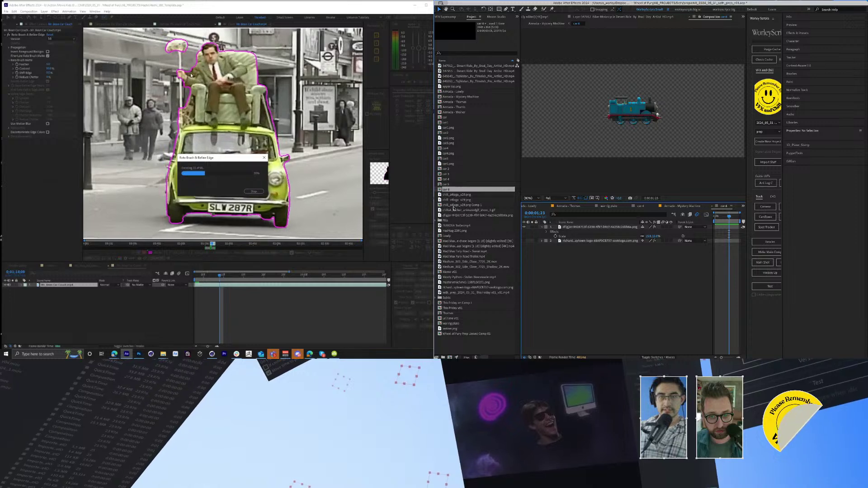
Step: Add the Mystery Machine image to the car composition, scale and position it to match the train, and hide the train layer
left_click_drag(449, 282, 577, 239)
key("s")
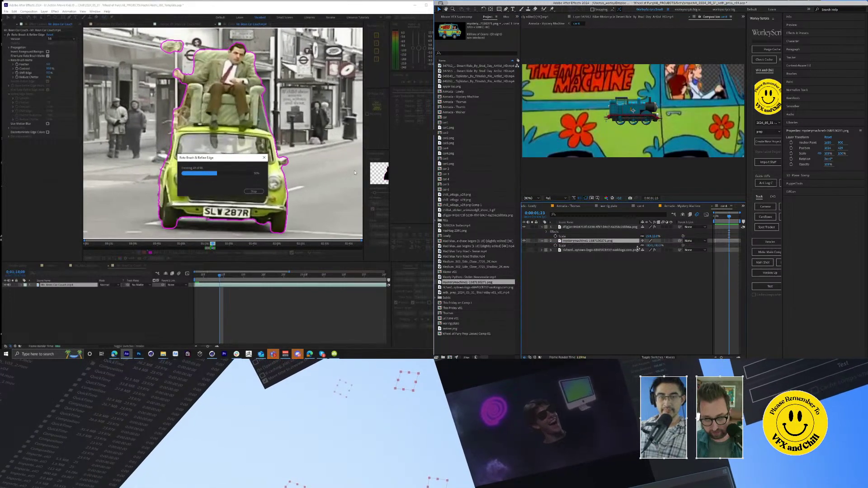
left_click_drag(647, 248, 625, 245)
left_click_drag(637, 107, 638, 104)
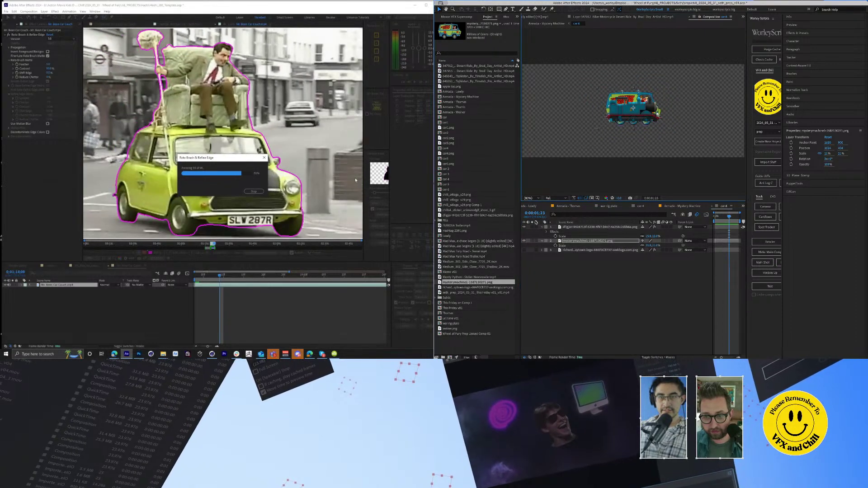
left_click(523, 227)
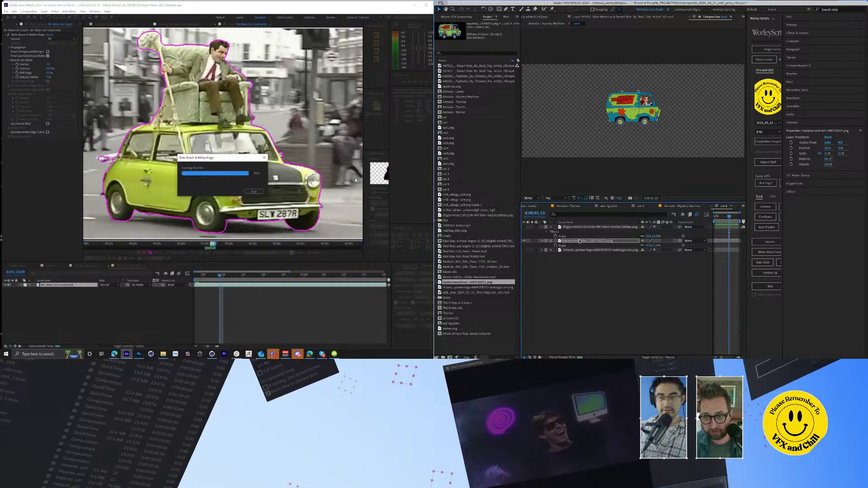
Step: Apply the "dropshadow" effect preset to the Mystery Machine image, and return the Mr. Bean clip to its composition view
key("ctrl+space")
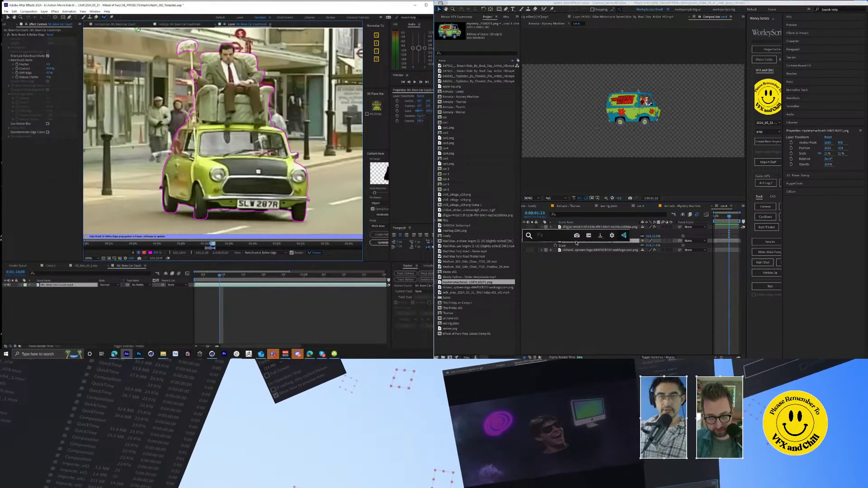
type("d")
left_click(126, 26)
type("ropshadow")
key("Return")
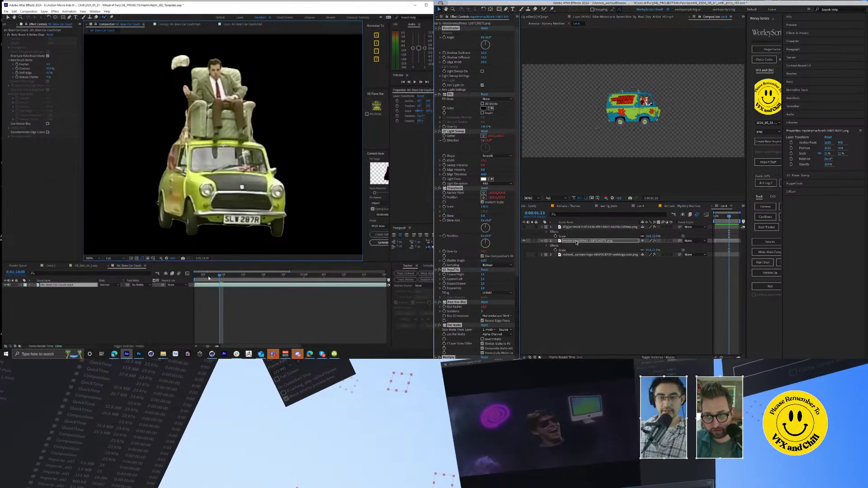
Step: Play and scrub through the cut-out Mr. Bean car shot, and lower the shadow darkness on the Mystery Machine image
scroll(226, 167, "down", 2)
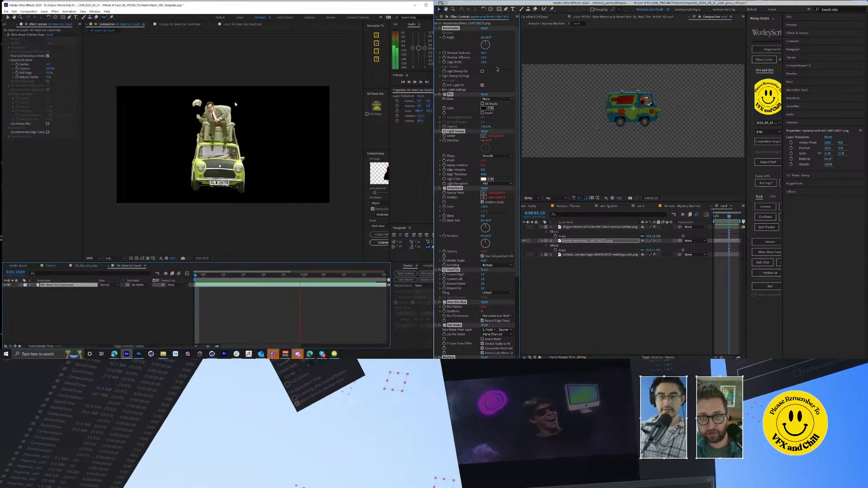
key("space")
left_click(496, 59)
left_click_drag(300, 275, 381, 277)
left_click_drag(482, 53, 475, 53)
Step: Duplicate the rotoscoped Mr. Bean layer and delete the Roto Brush effect from the copy
key("ctrl+d")
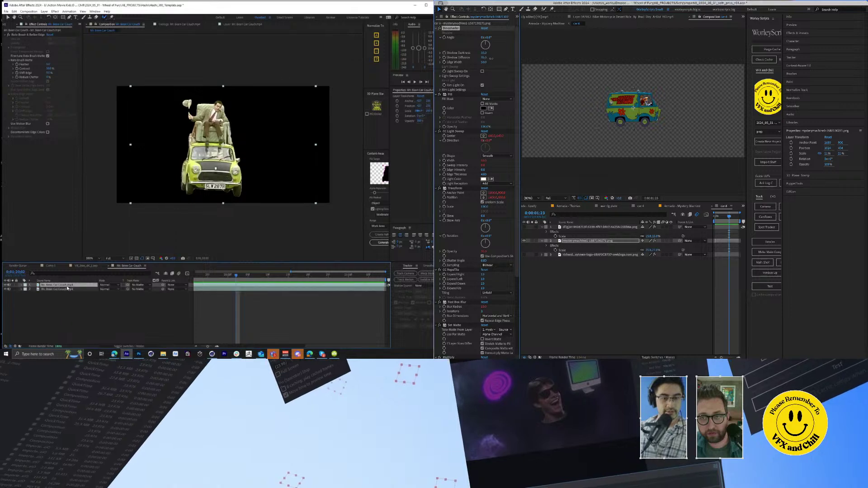
left_click(29, 36)
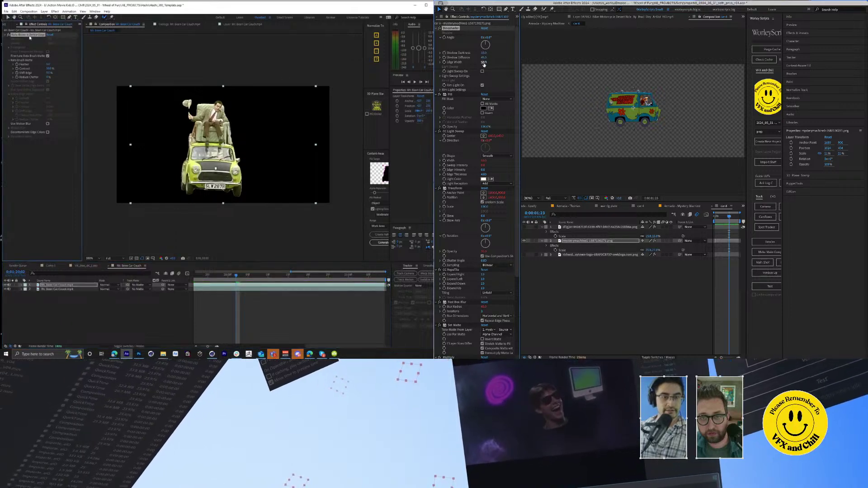
key("Delete")
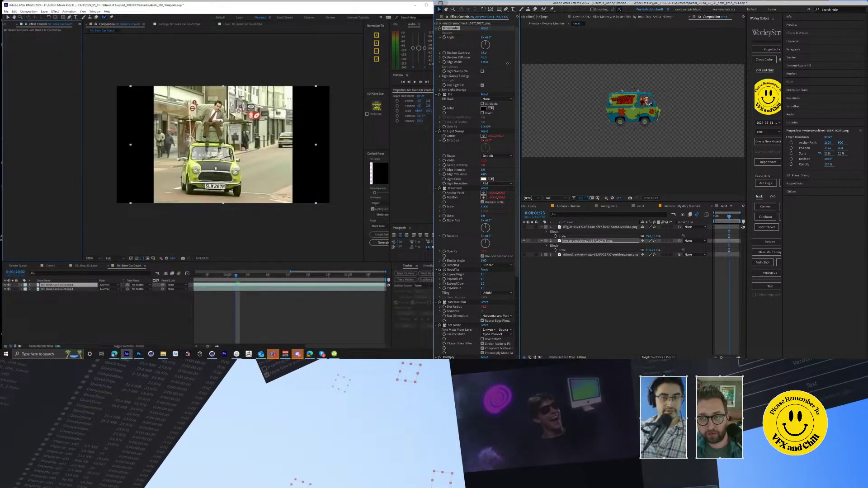
Step: Show the first frame of the Armada - Mystery Machine composition, and place the unmasked Mr. Bean clip beneath the cut-out at reduced opacity
left_click(684, 206)
left_click(77, 289)
key("Home")
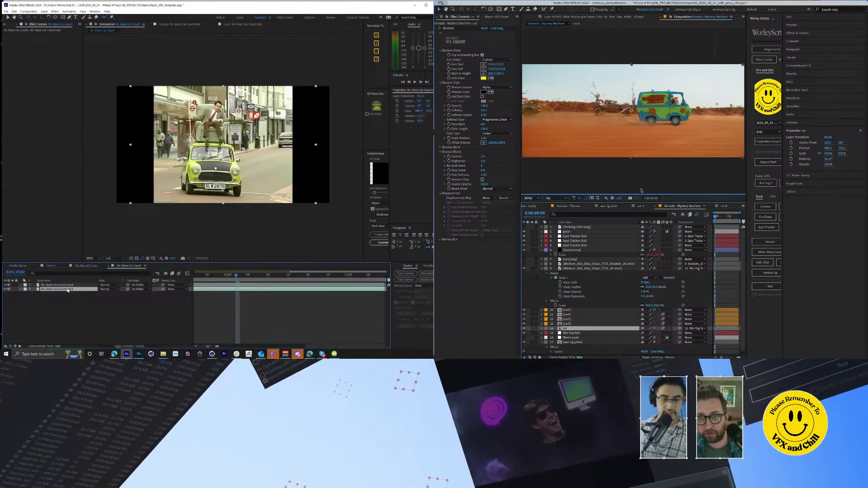
left_click_drag(101, 293, 72, 293)
scroll(223, 127, "up", 1)
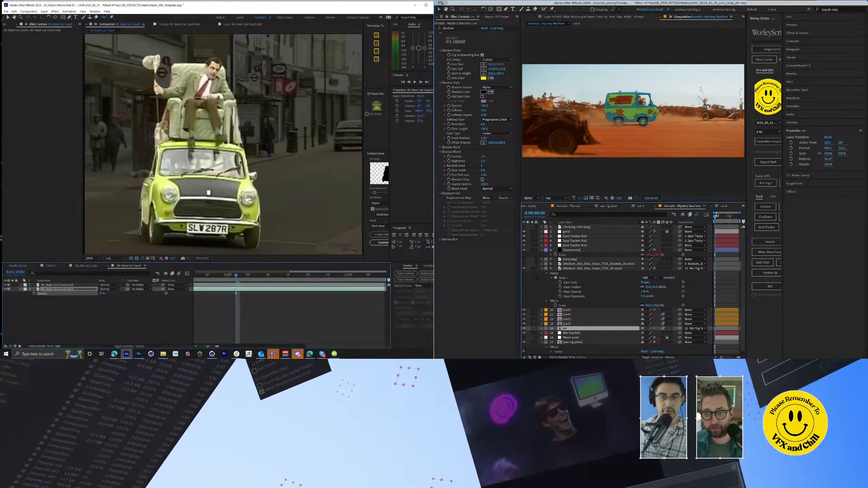
Step: Duplicate the dimmed unmasked Mr. Bean layer, move the copy to the top at full opacity, and choose the Pen tool
key("ctrl+d")
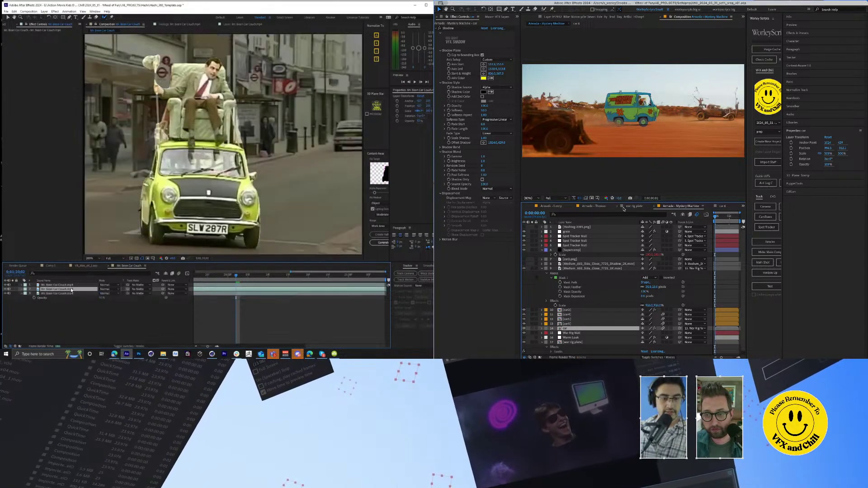
left_click_drag(75, 285, 124, 290)
key("t")
key("g")
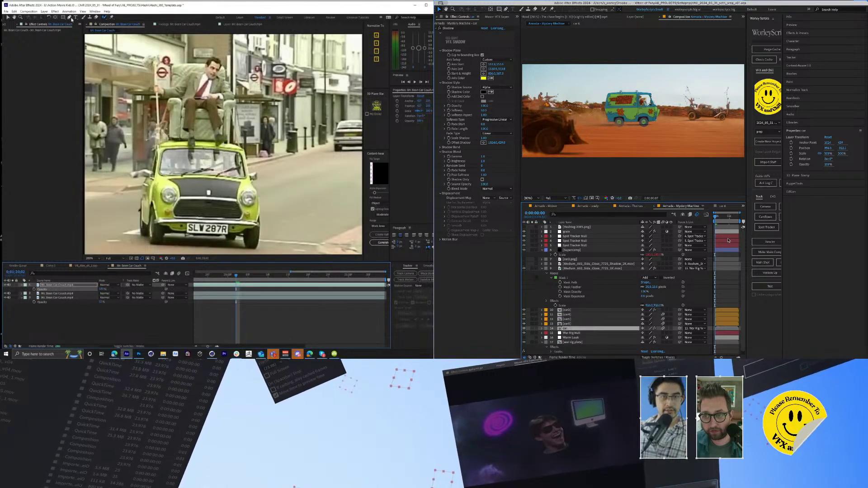
Step: Draw a closed mask around the mop head on the top Mr. Bean layer so it shows over the dimmed street footage
left_click(154, 67)
left_click_drag(783, 113, 824, 111)
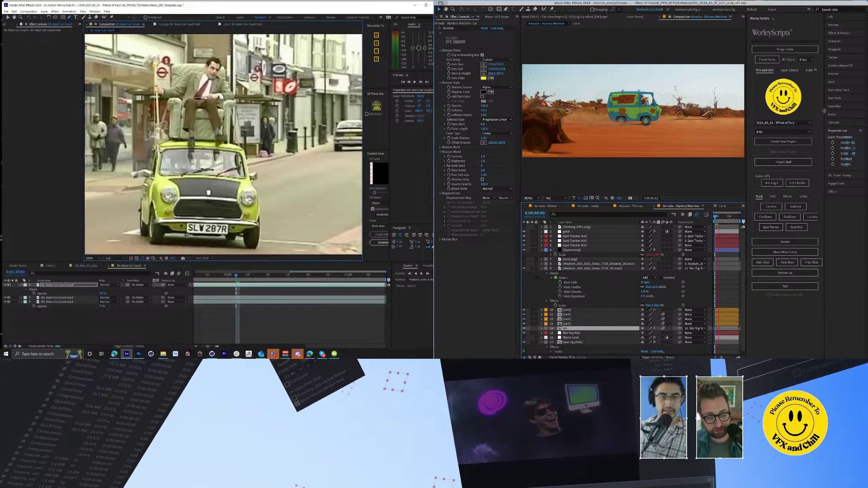
left_click(158, 66)
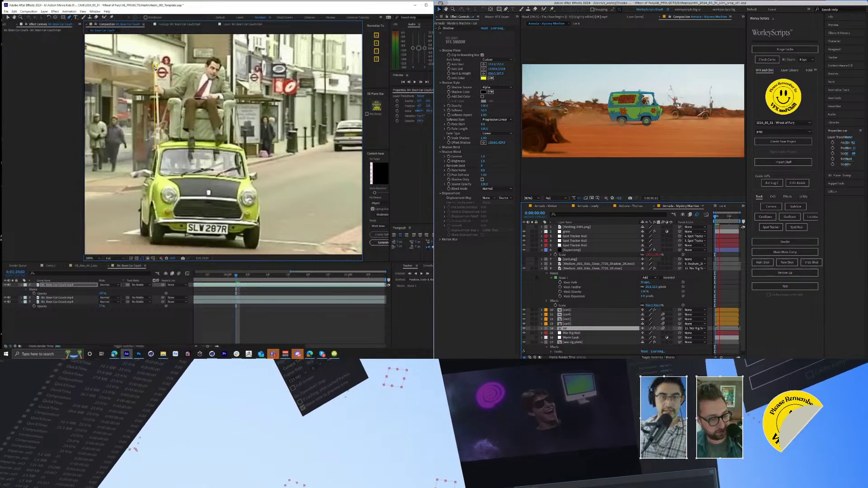
left_click(154, 66)
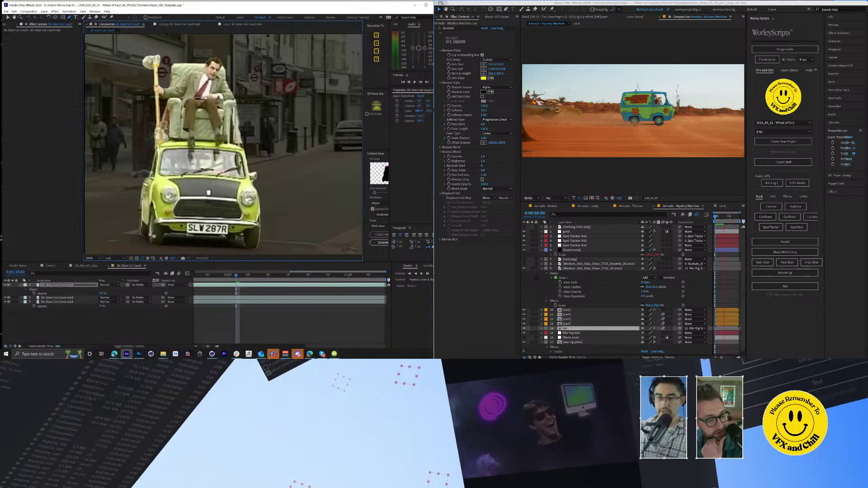
Step: Reveal the mop mask on the top Mr. Bean layer and set it up for mask tracking
left_click(28, 291)
left_click(28, 290)
left_click(54, 296)
key("Return")
key("Return")
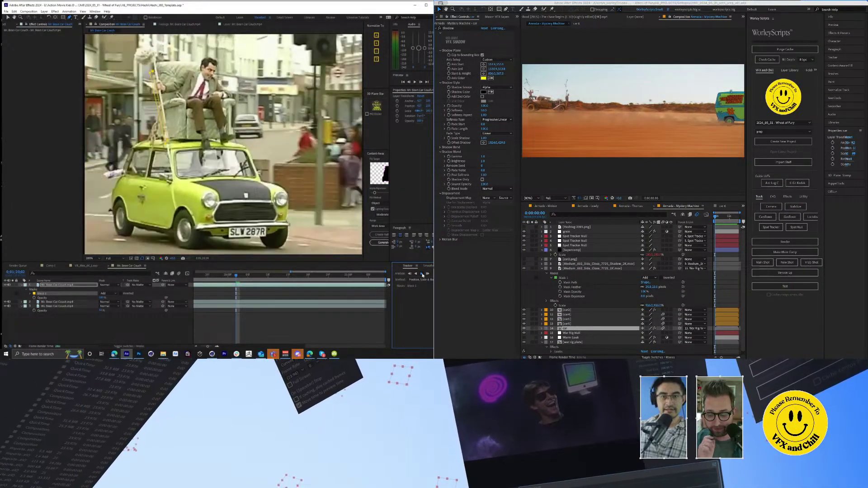
Step: Track the mop mask backward one frame at a time from the frame where it was drawn
left_click(236, 276)
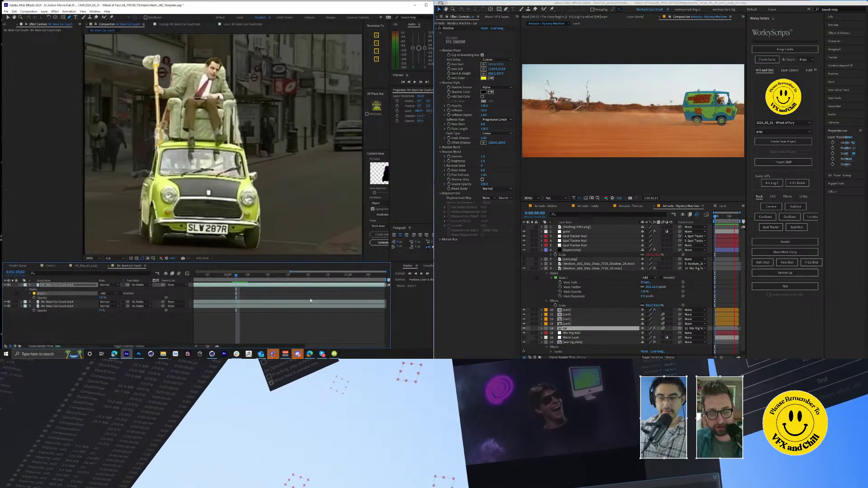
left_click(410, 274)
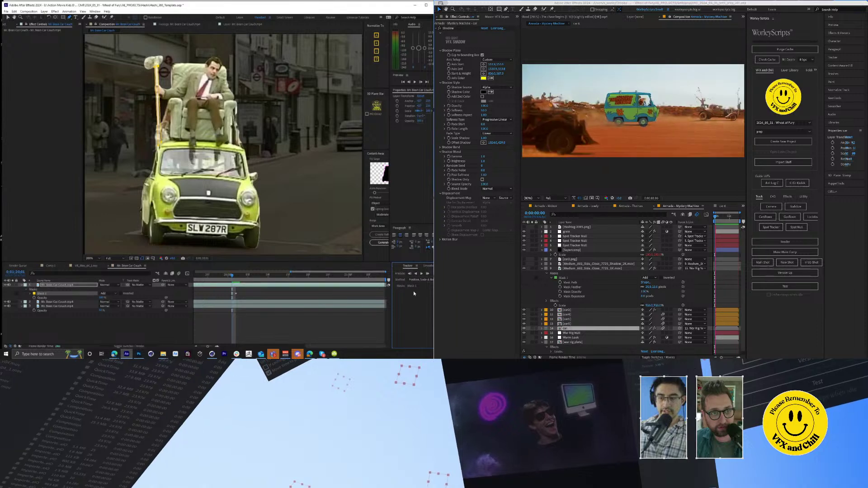
left_click(410, 274)
left_click(410, 274)
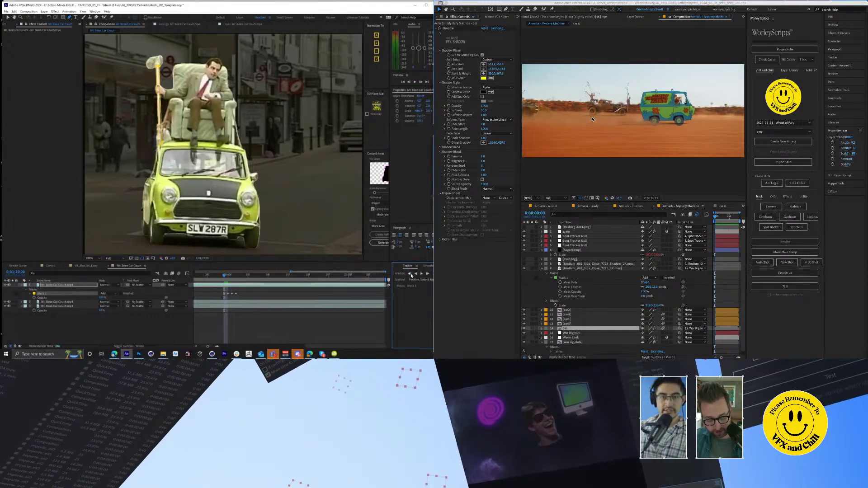
left_click(410, 274)
left_click(410, 274)
left_click(410, 274)
key("grave")
left_click(410, 274)
left_click(409, 274)
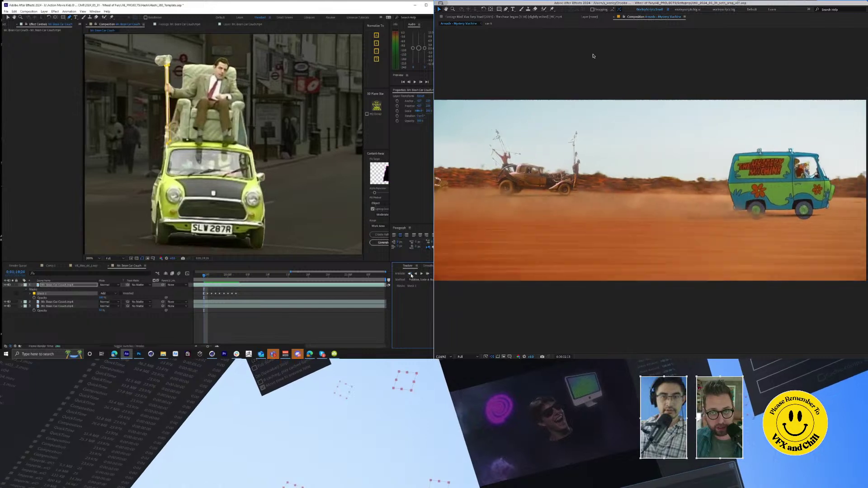
left_click(410, 274)
left_click(410, 274)
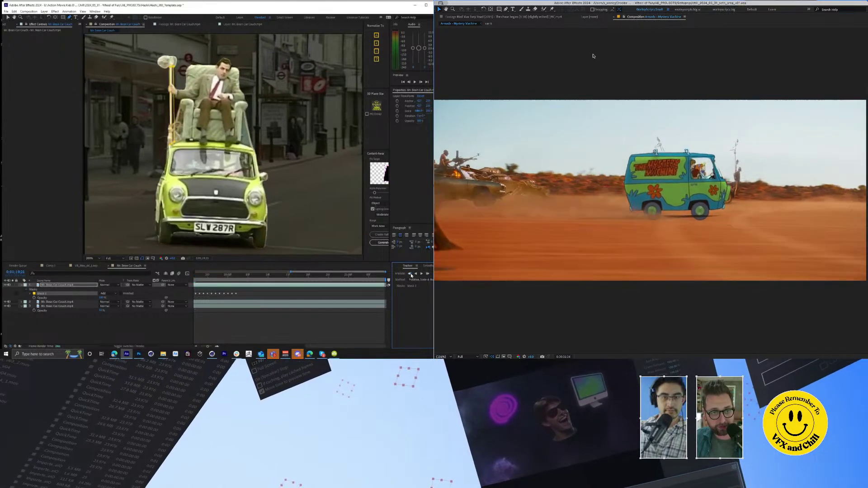
left_click(409, 274)
left_click(410, 274)
left_click(410, 273)
left_click(410, 274)
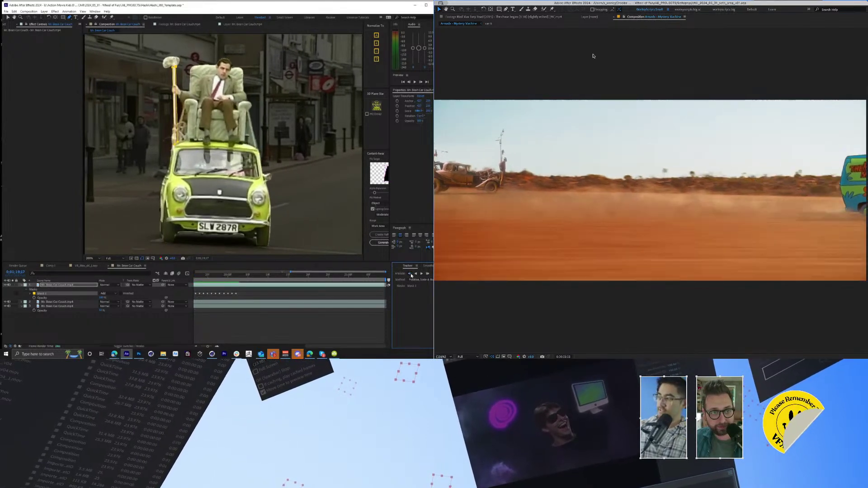
left_click(410, 274)
left_click(410, 274)
left_click(410, 274)
left_click(410, 273)
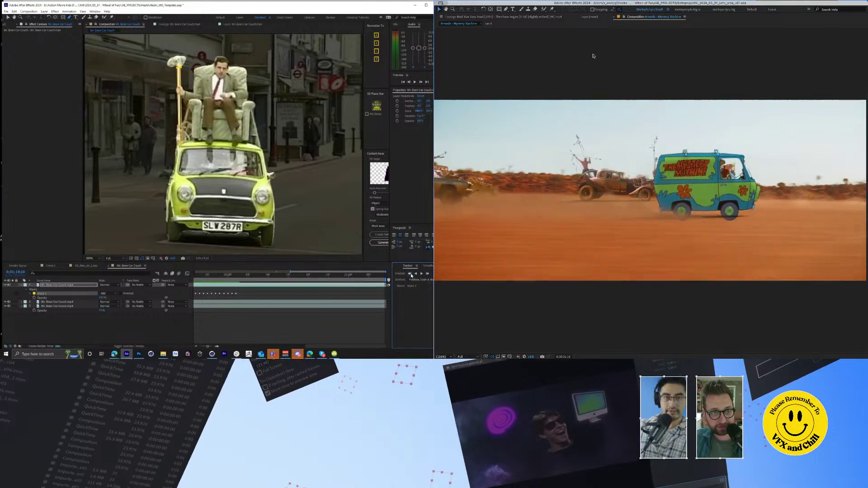
left_click(410, 274)
left_click(410, 274)
left_click(410, 274)
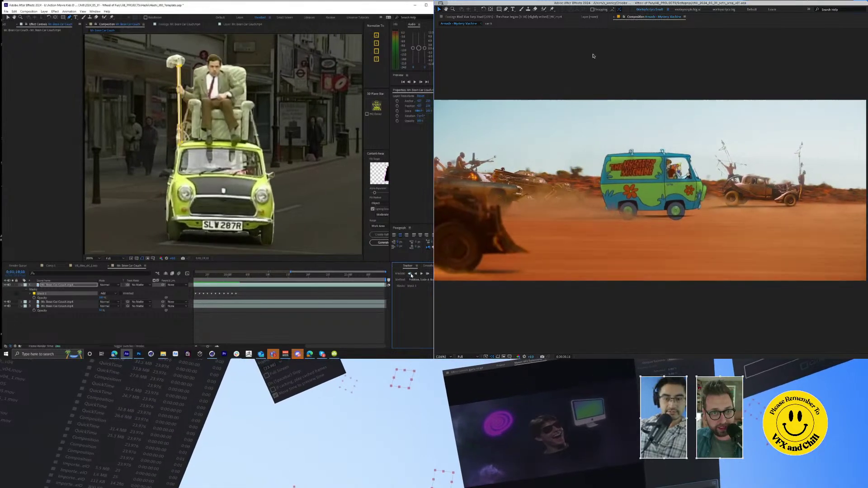
left_click(410, 274)
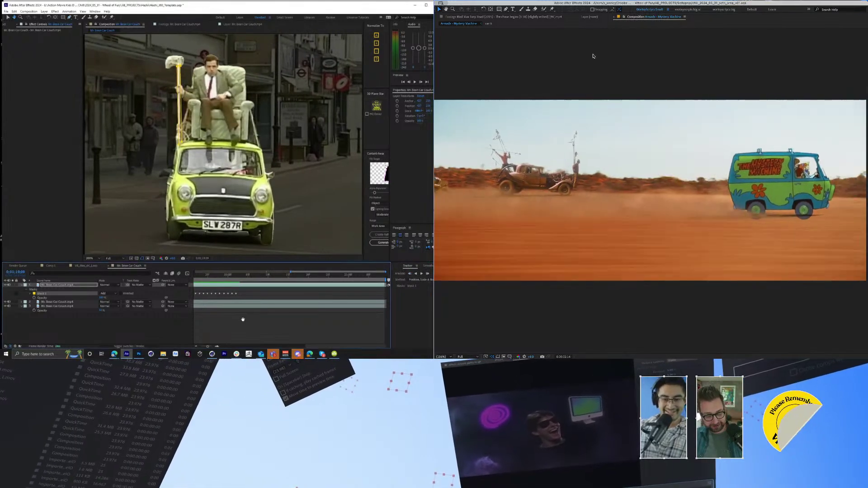
Step: Show a longer stretch of the Mr. Bean timeline and continue tracking the mop mask backward toward the start of the shot
key("grave")
scroll(366, 315, "left", 3)
key("minus")
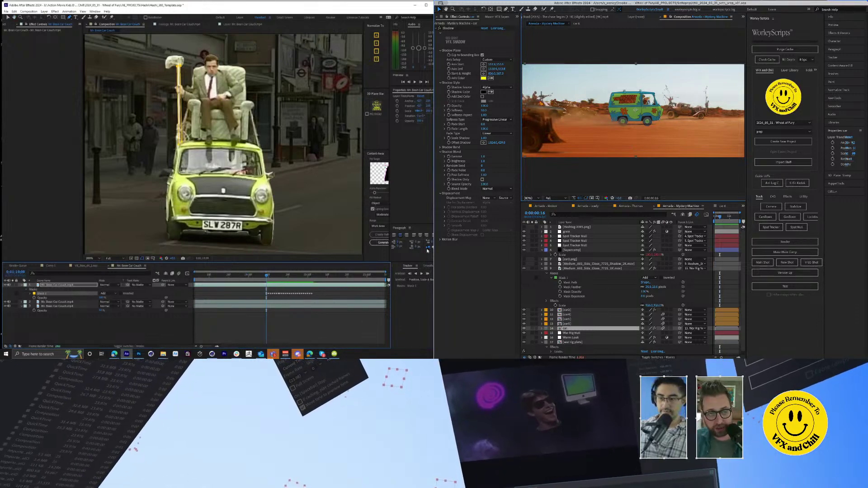
left_click(410, 274)
left_click(410, 274)
left_click(410, 274)
left_click(410, 273)
left_click(409, 274)
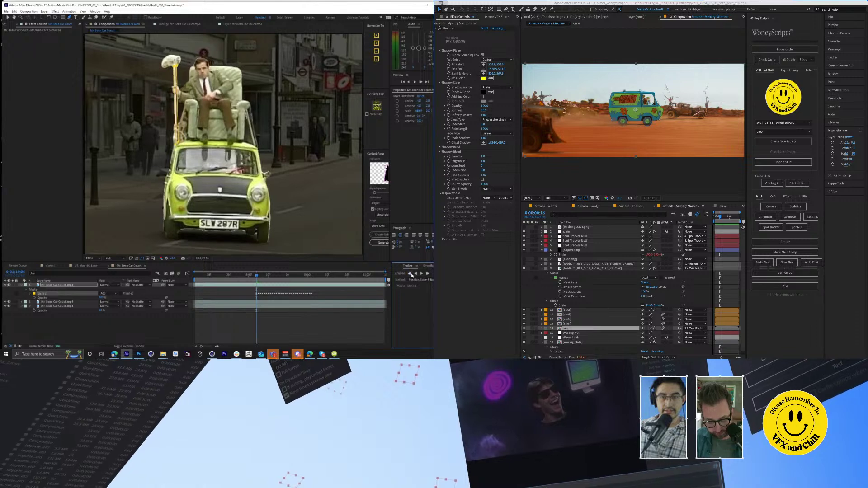
left_click(410, 273)
left_click(410, 274)
left_click(410, 274)
left_click(410, 273)
left_click(410, 274)
left_click(410, 274)
left_click(409, 274)
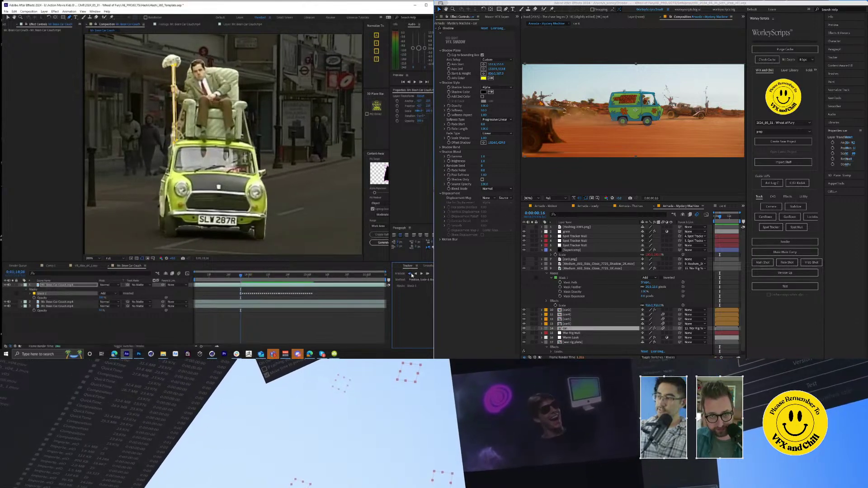
left_click(410, 274)
left_click(410, 274)
left_click(410, 273)
left_click(410, 274)
left_click(410, 274)
left_click(410, 273)
left_click(410, 274)
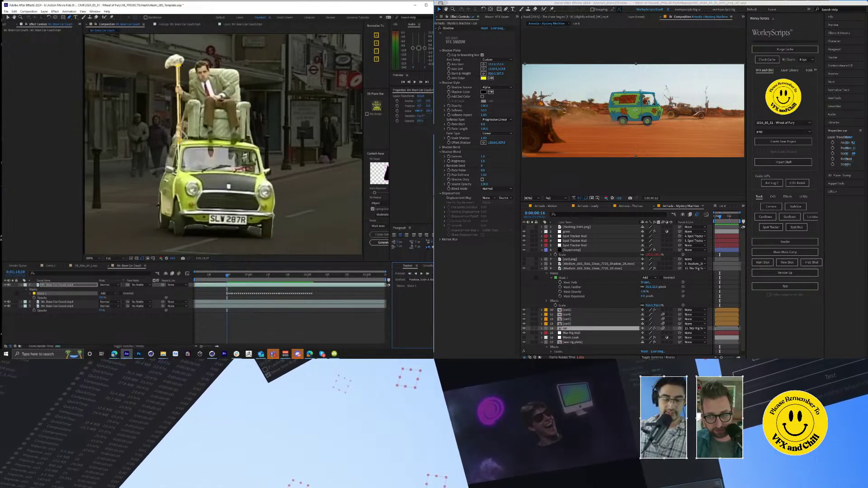
Step: Check the mask on the mop handle, reselect it, and track it back one more frame
left_click(179, 104)
left_click(42, 293)
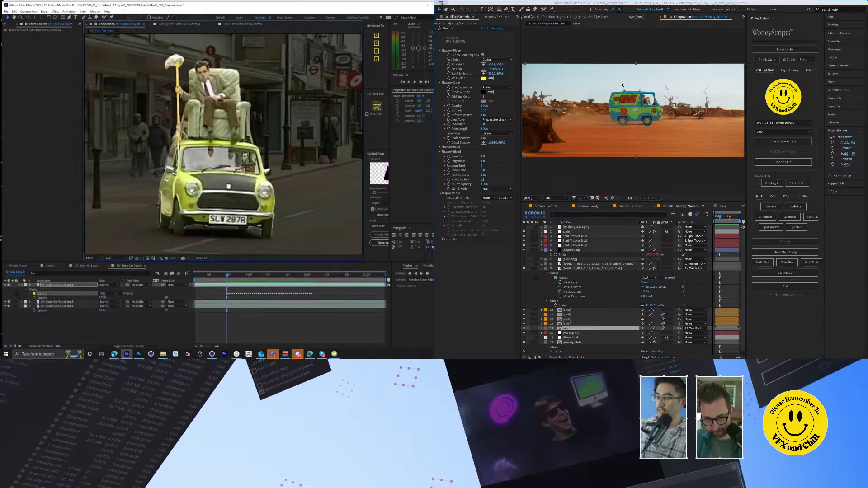
left_click(410, 274)
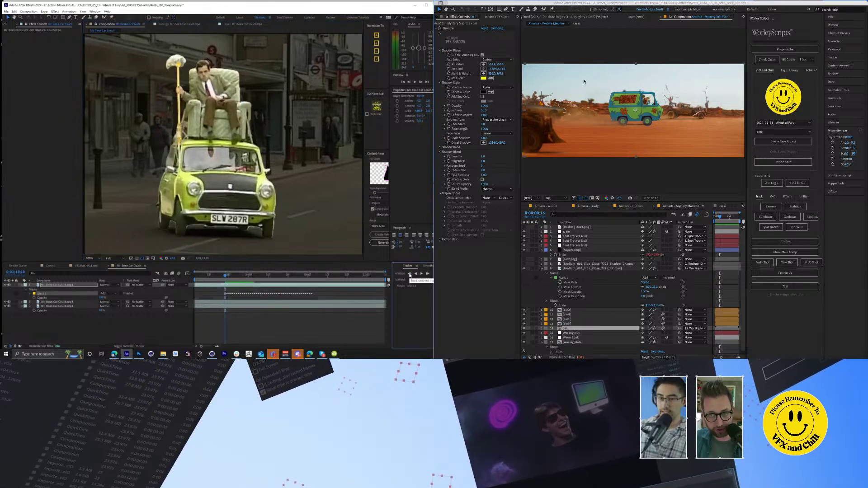
Step: Track the mop mask forward past its original frame, and open and cancel a file import in the Mystery Machine project
left_click(494, 18)
left_click(471, 19)
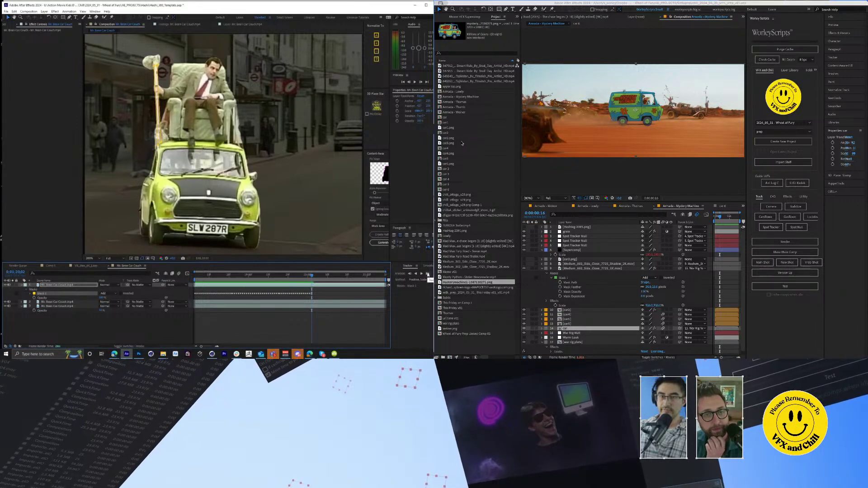
left_click(428, 274)
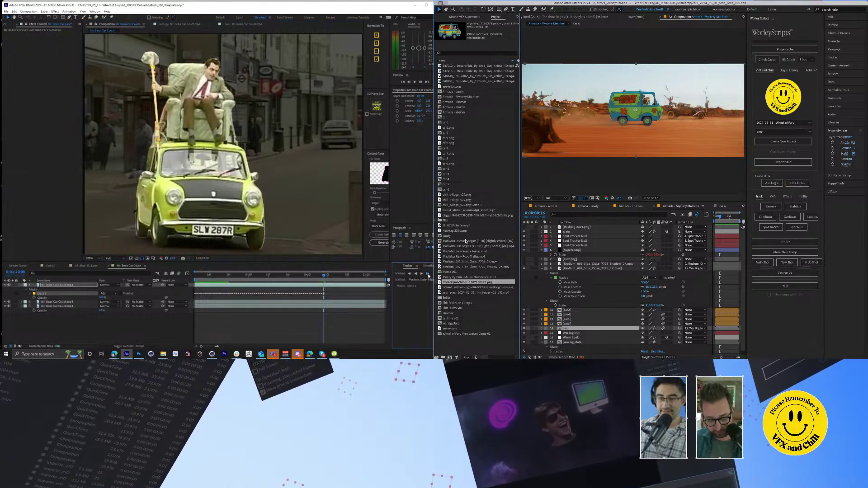
key("super+i")
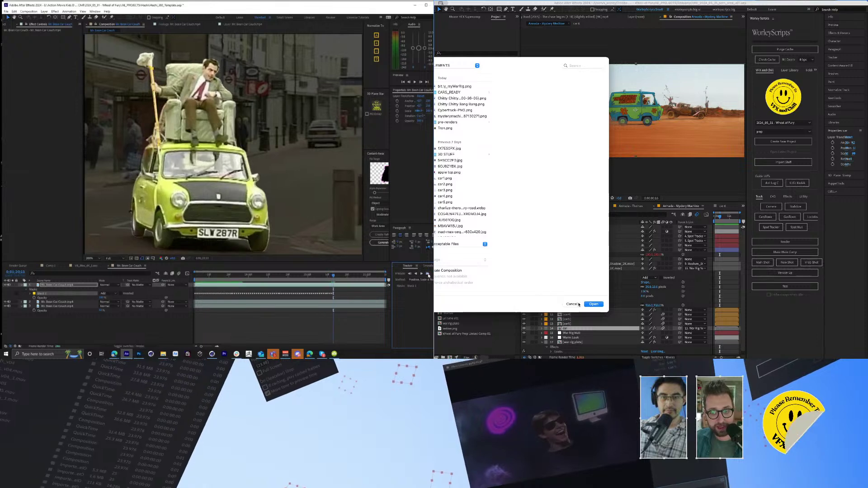
key("Escape")
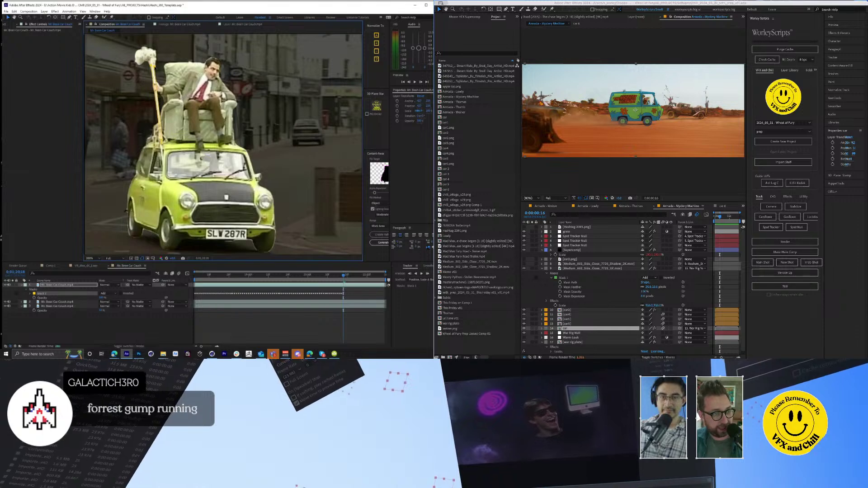
left_click(427, 274)
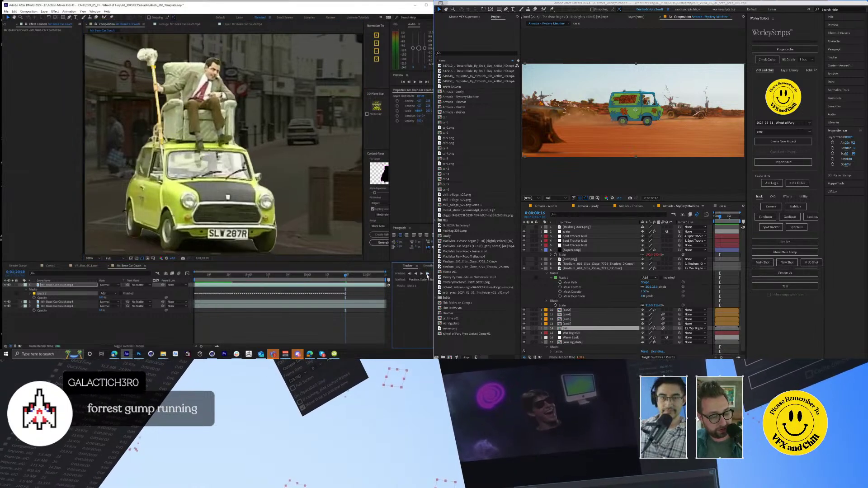
Step: Adjust the mask outline around the mop head and track it forward to the end of the Mr. Bean shot
left_click(152, 104)
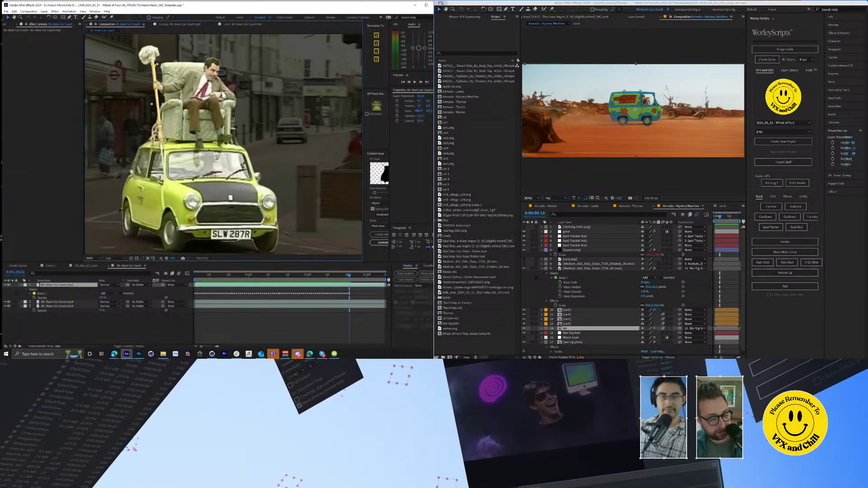
left_click_drag(154, 66, 152, 59)
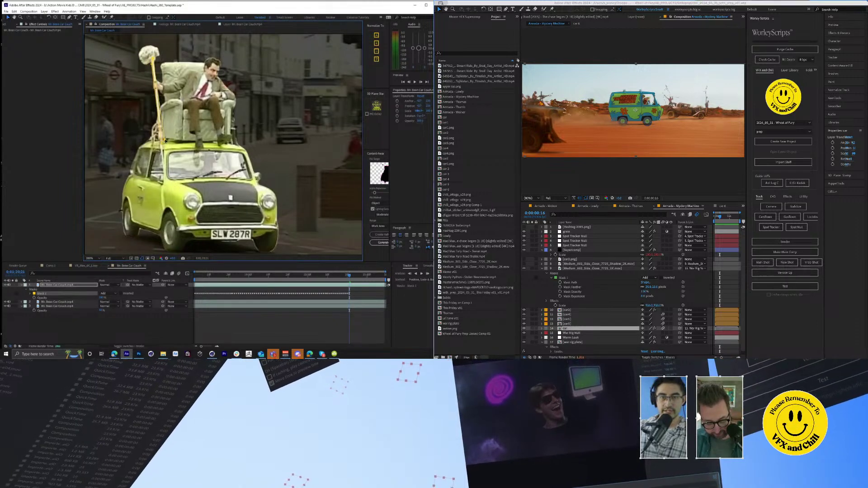
left_click(428, 274)
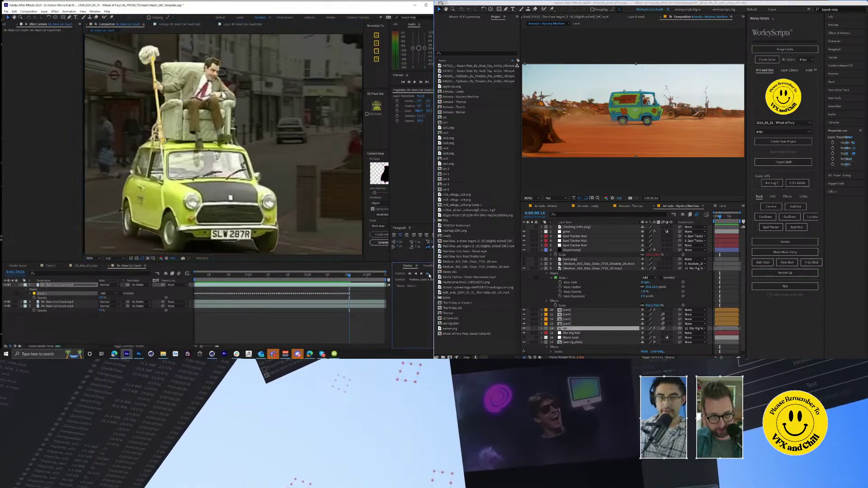
left_click(428, 274)
left_click(428, 274)
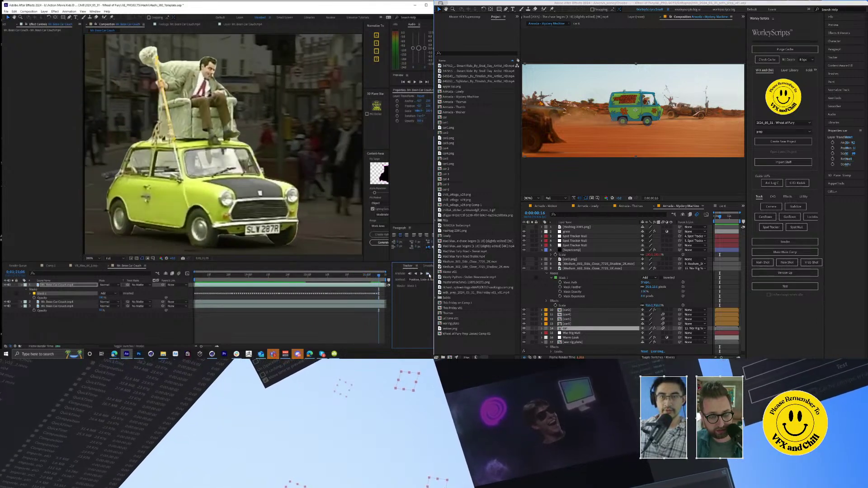
left_click(412, 274)
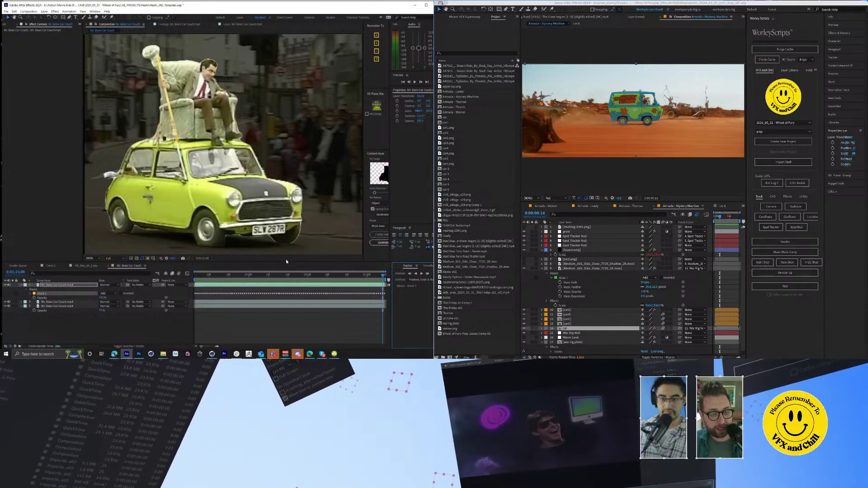
Step: Collapse the masked mop layer's properties, add an adjustment layer, and place it directly beneath that layer
left_click(26, 293)
left_click(29, 285)
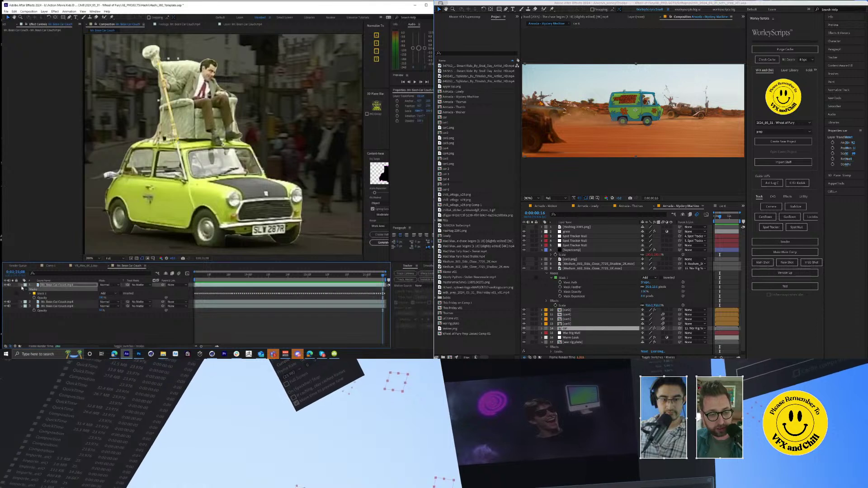
left_click(22, 285)
left_click(44, 11)
mouse_move(52, 16)
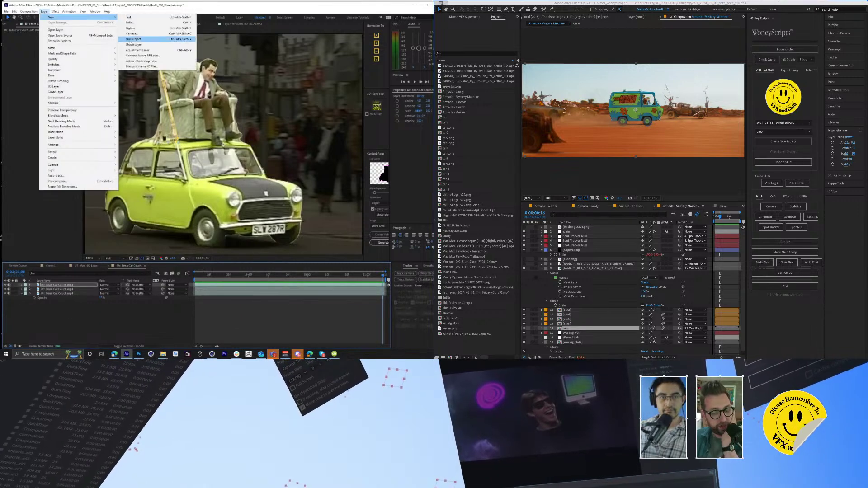
left_click(136, 51)
key("ctrl+[")
Step: Apply Matte Choker to the adjustment layer, increase its Choke 1 value, and play back the Mr. Bean cut-out
type("matte choker")
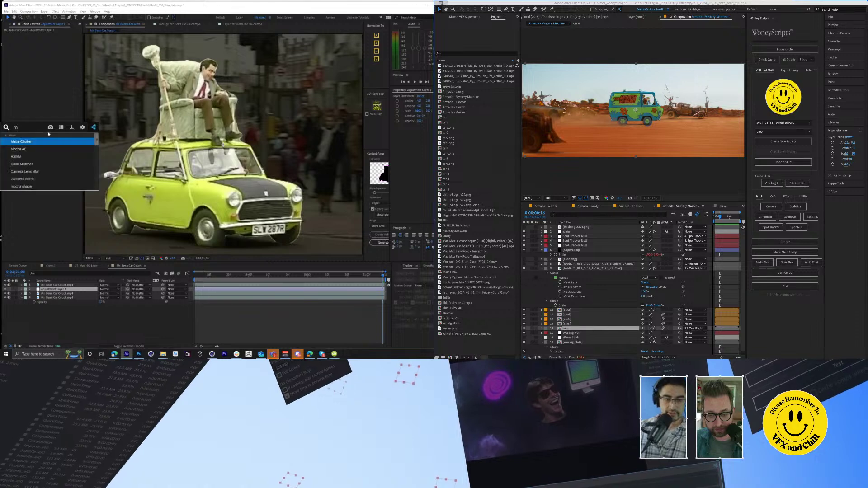
key("Return")
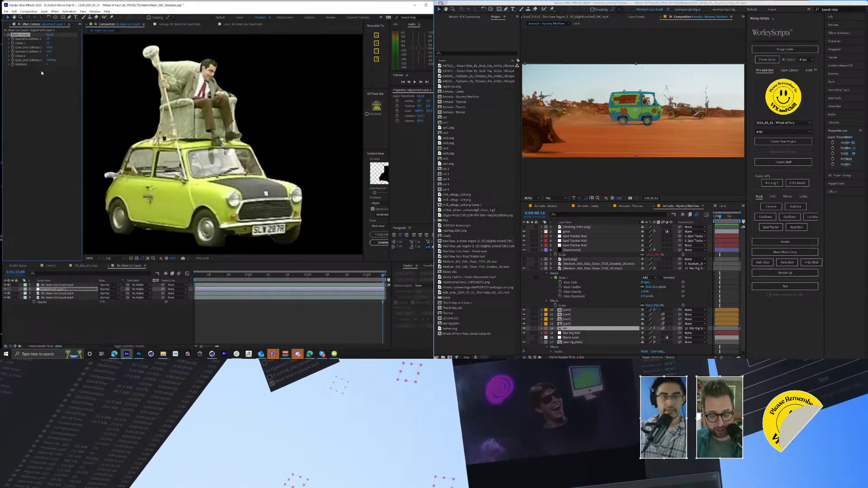
left_click_drag(48, 43, 54, 43)
left_click(227, 276)
key("space")
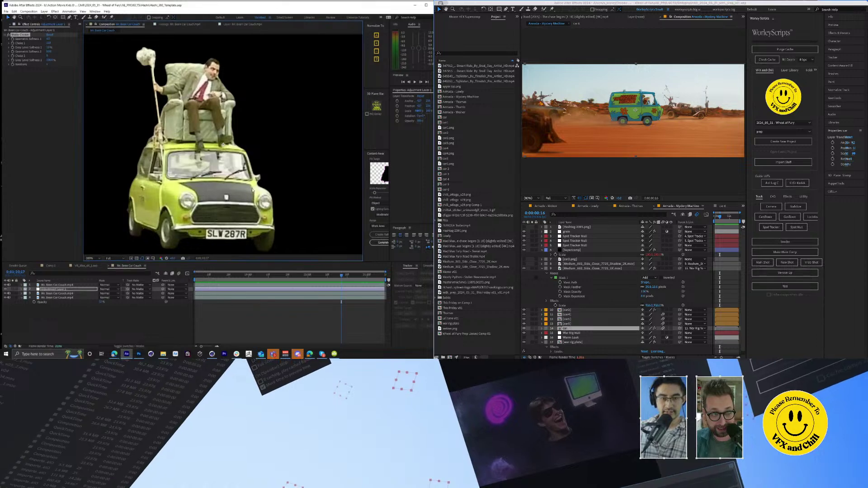
Step: Open the desert loop composition and select the Mr. Bean Car Couch composition among the project items
left_click(87, 266)
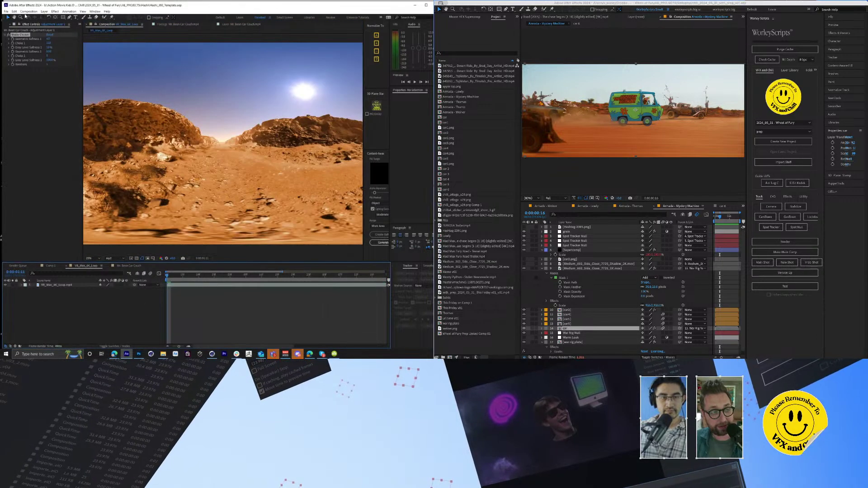
left_click(8, 24)
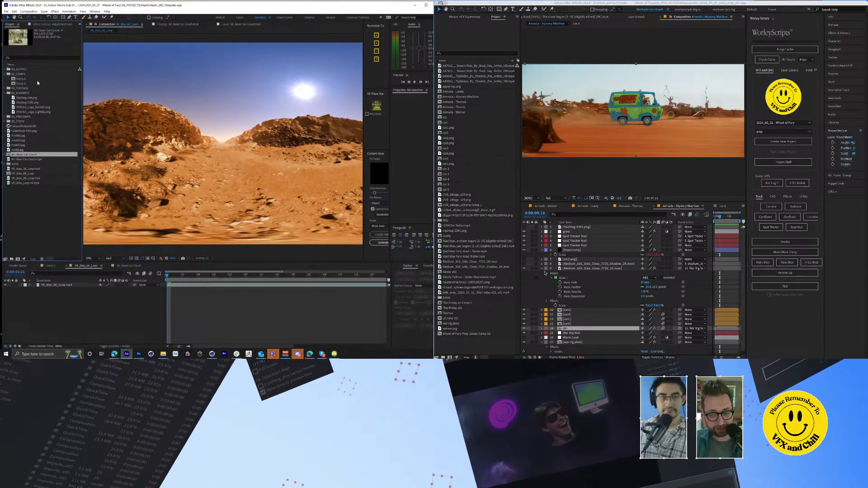
left_click(34, 156)
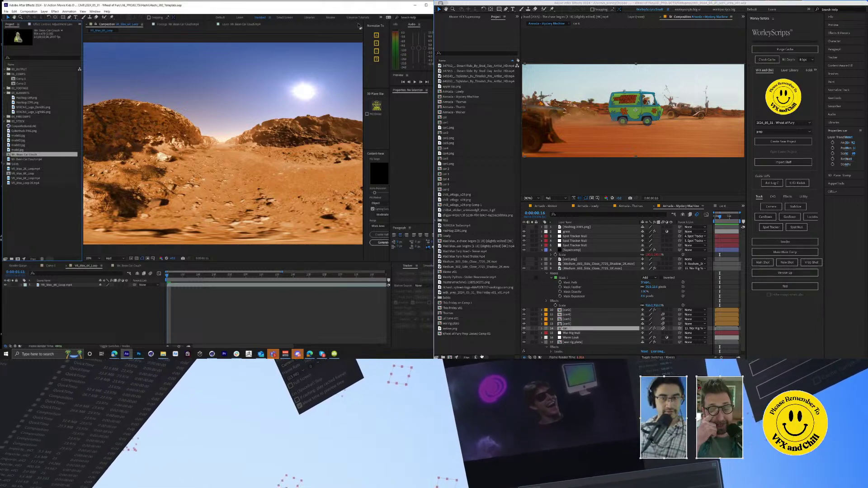
left_click_drag(311, 8, 311, 6)
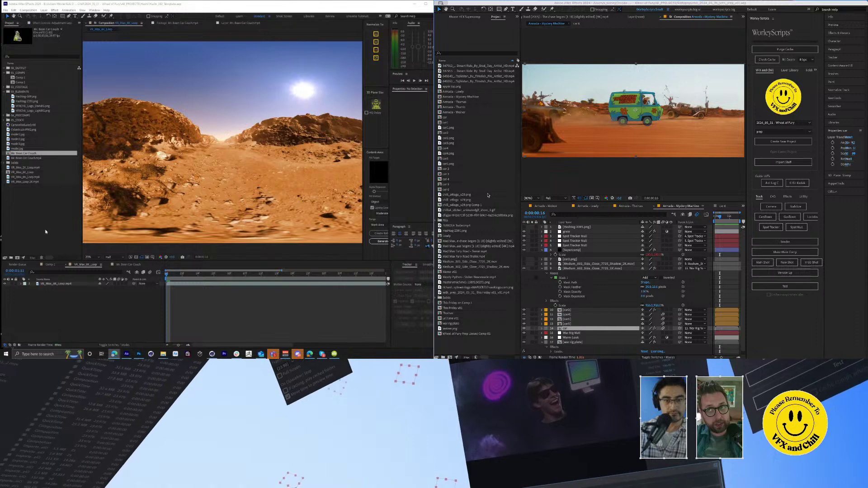
left_click(71, 218)
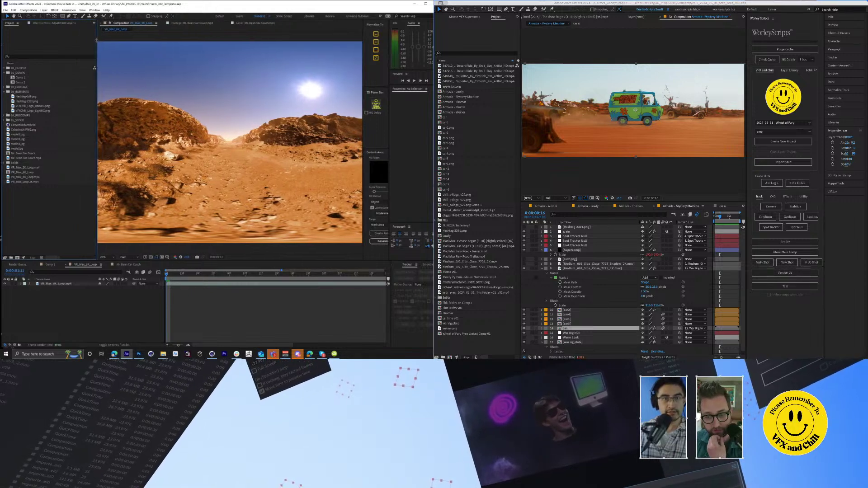
left_click_drag(87, 36, 90, 38)
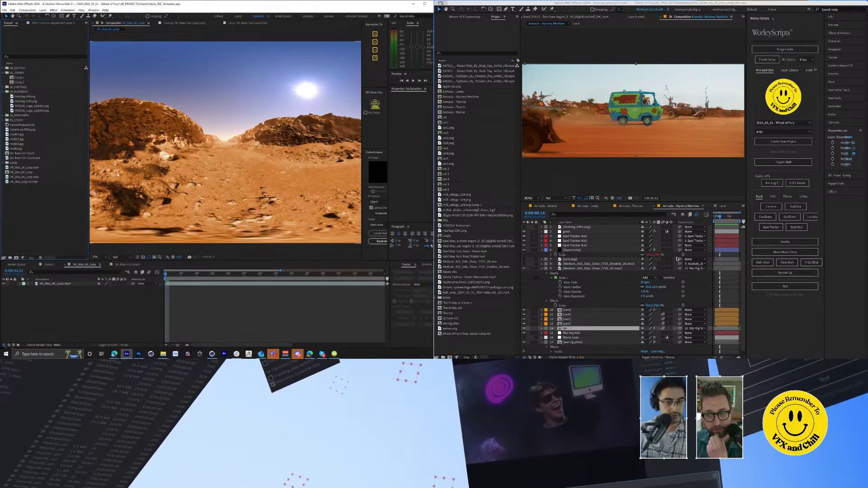
left_click_drag(89, 141, 80, 149)
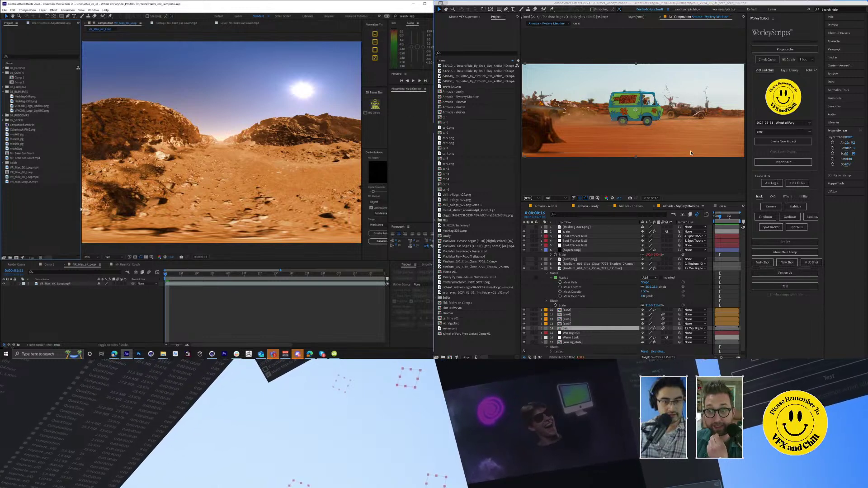
left_click_drag(80, 208, 95, 209)
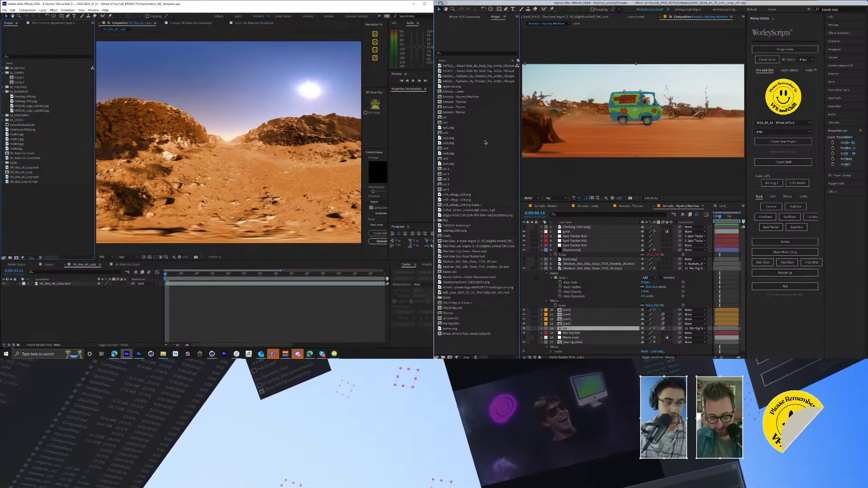
Step: Open the file import dialog in the Mystery Machine project and move it clear of the view
double_click(485, 142)
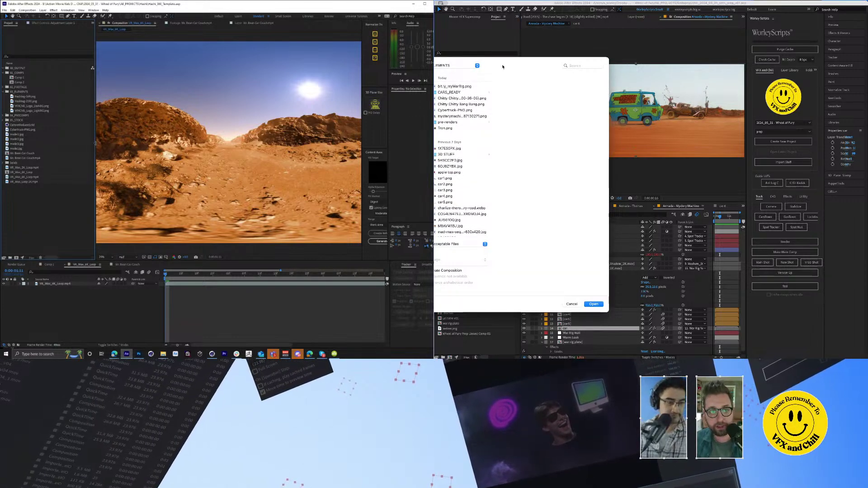
left_click_drag(503, 67, 399, 68)
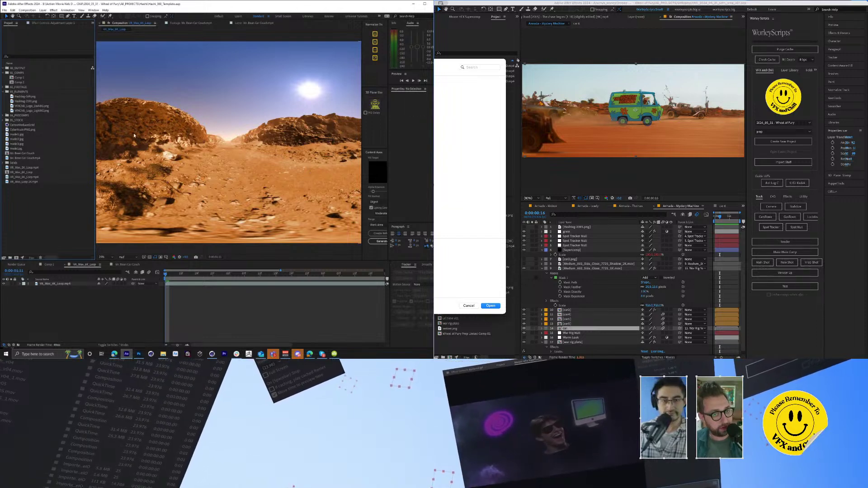
mouse_move(96, 104)
left_mouse_down()
mouse_move(81, 110)
mouse_move(90, 109)
left_mouse_up()
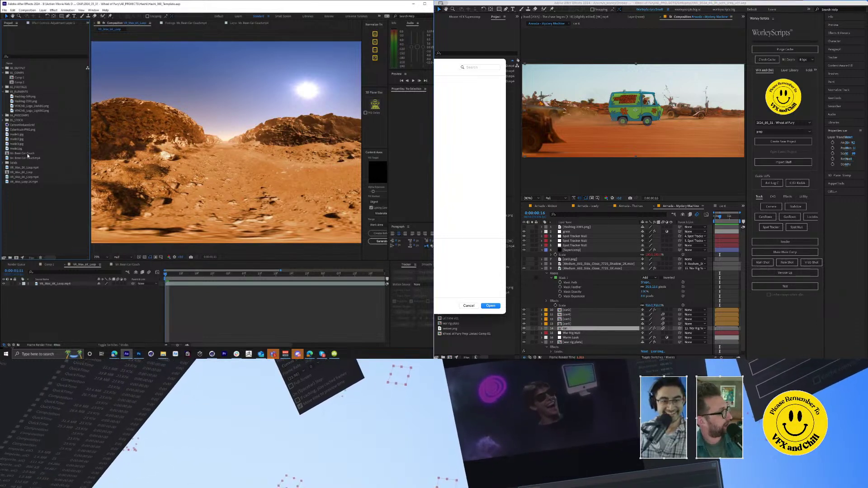
Step: Open Comp 1 and check what the black solid contributes to the desert background by toggling its visibility
left_click(20, 78)
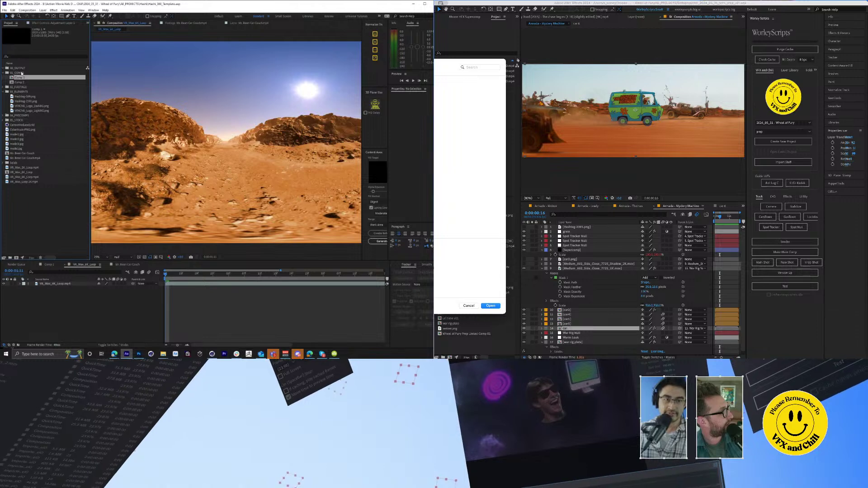
left_click(28, 83)
left_click(23, 78)
left_click(49, 264)
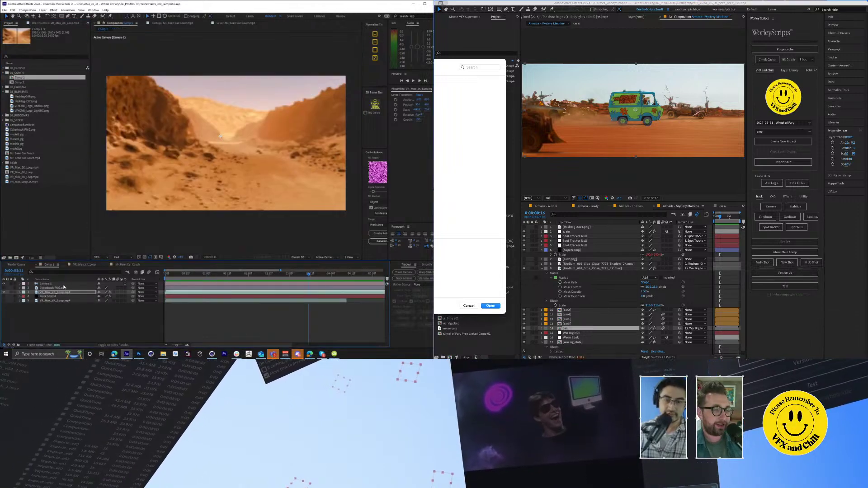
left_click(4, 296)
left_click(49, 297)
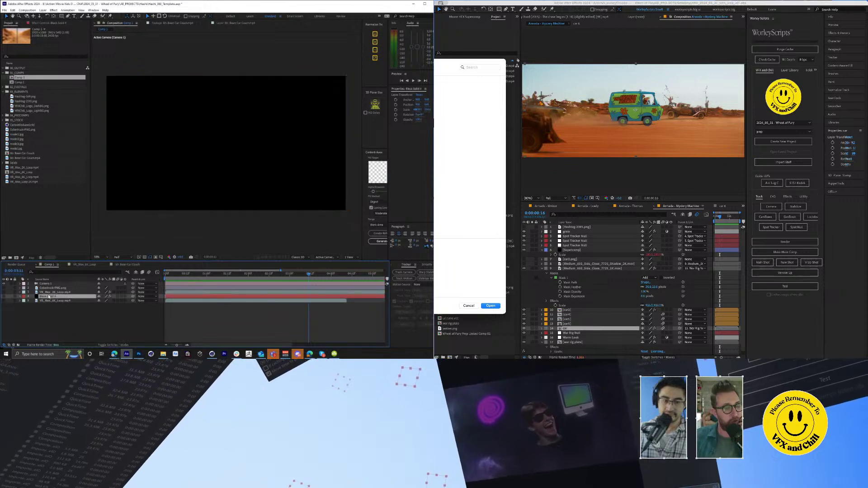
left_click(4, 296)
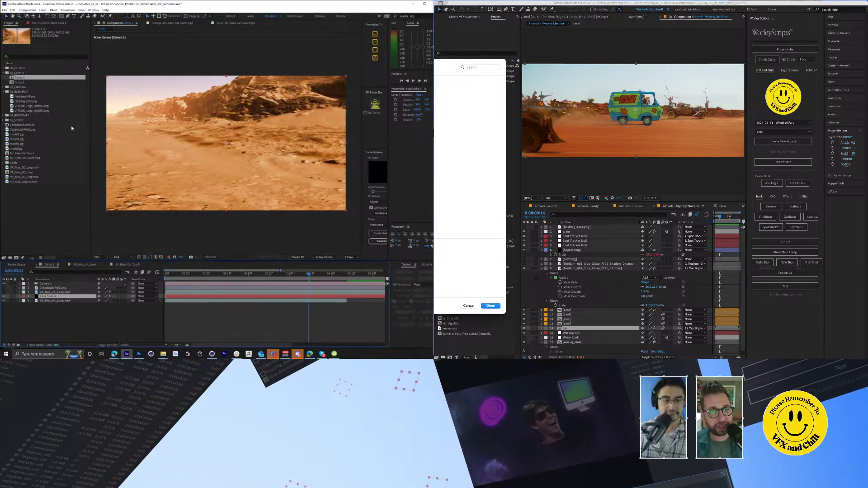
Step: Place the Mr. Bean Car Couch composition in Comp 1 directly beneath the camera layer and play it back
left_click_drag(25, 153, 68, 286)
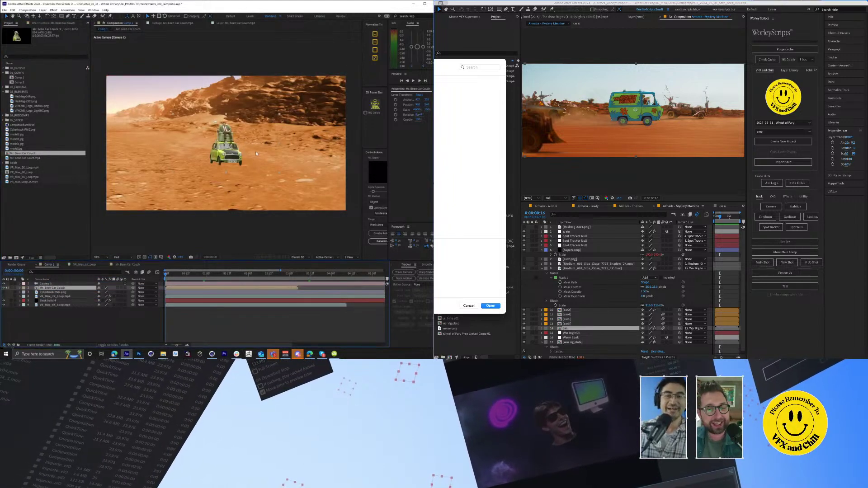
left_click_drag(225, 145, 225, 143)
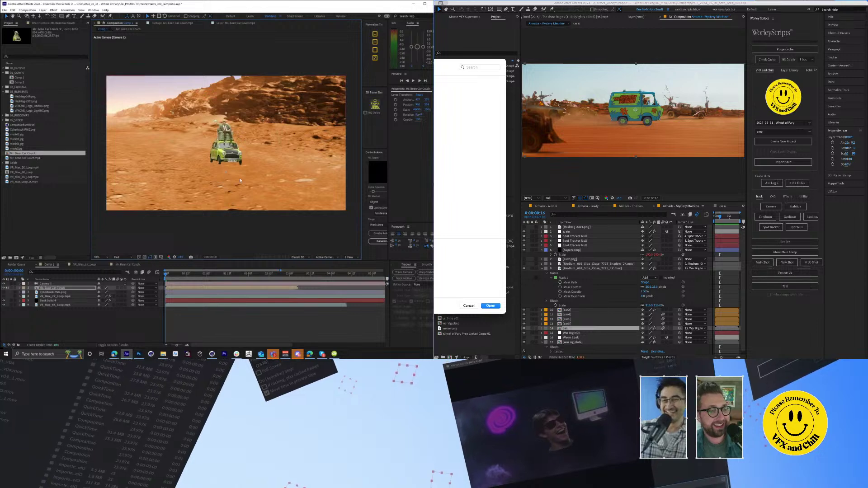
key("space")
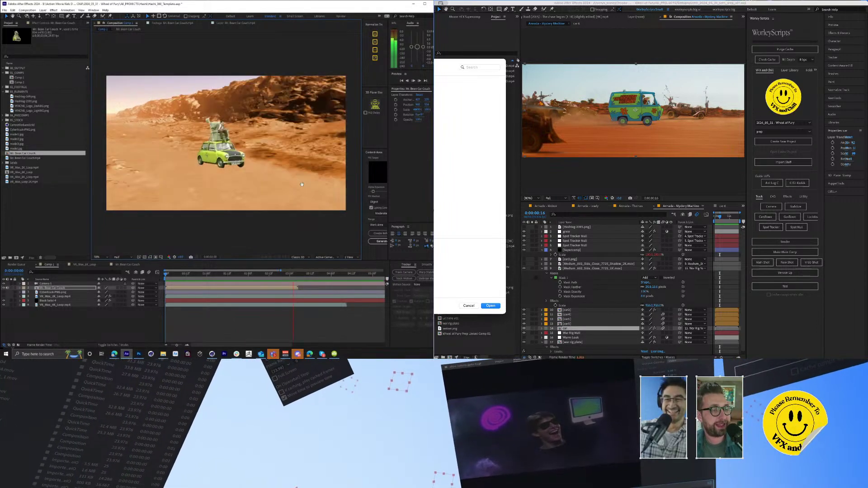
key("space")
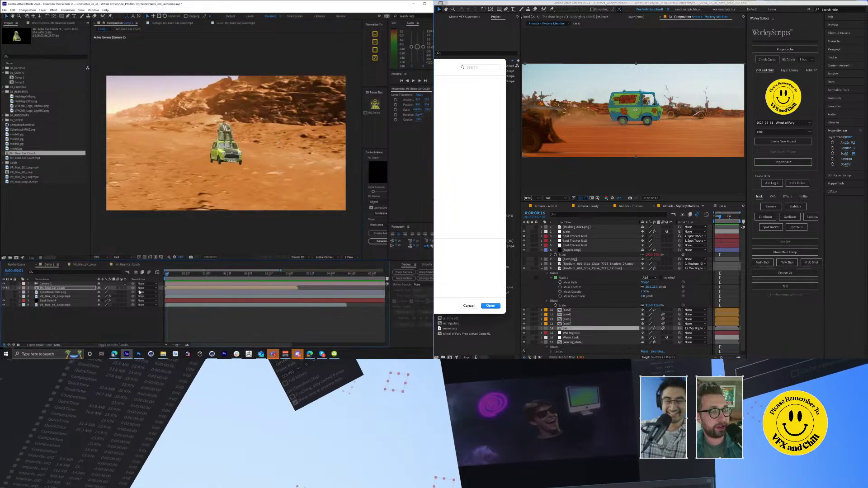
Step: Orbit the camera in Comp 1 to reframe the desert behind Mr. Bean's car
key("c")
left_click_drag(255, 171, 250, 171)
left_click(229, 184)
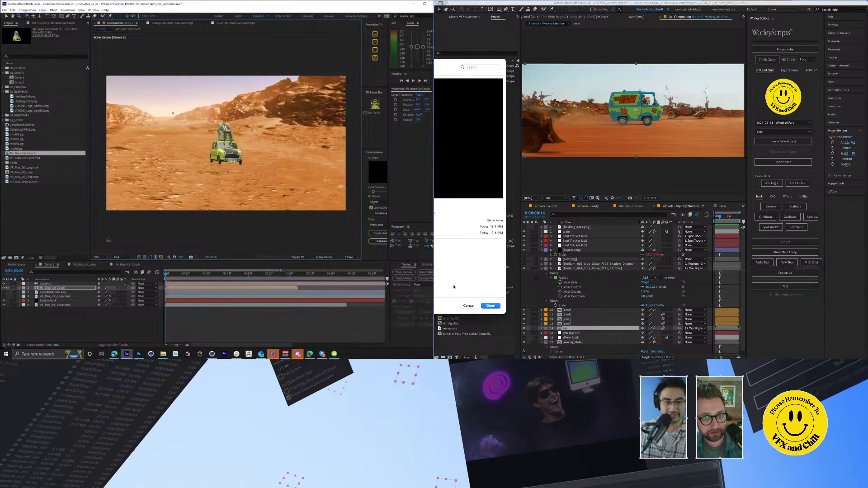
Step: Import the Forrest Gump clip into the Mystery Machine project, open it for viewing, and scrub through its running shots
left_click(490, 306)
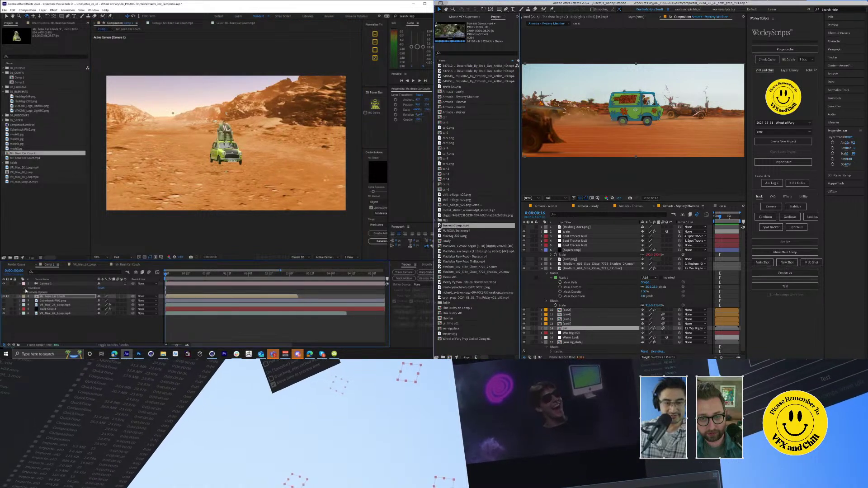
double_click(441, 225)
left_click(183, 285)
left_click_drag(542, 185, 577, 192)
Step: Animate the Comp 1 camera with Point of Interest and Position keyframes, orbiting to new views at two further points in time
left_click(169, 276)
left_click_drag(168, 276, 218, 276)
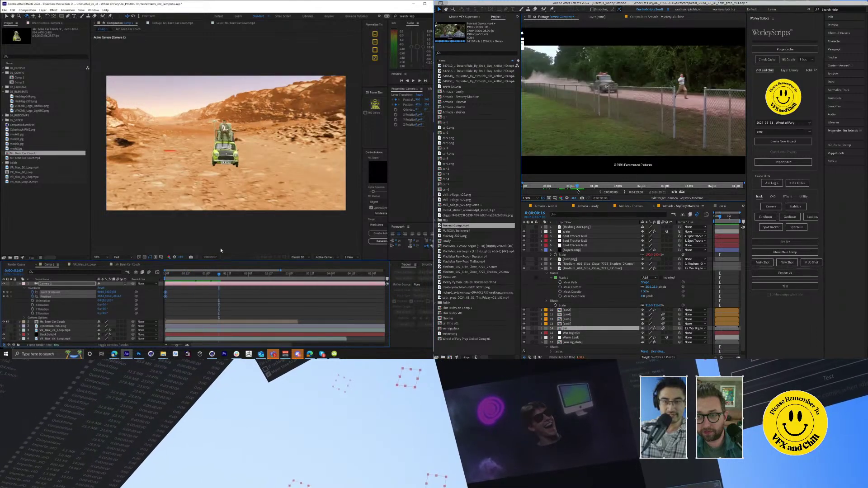
left_click_drag(570, 191, 536, 190)
left_click_drag(224, 277, 298, 281)
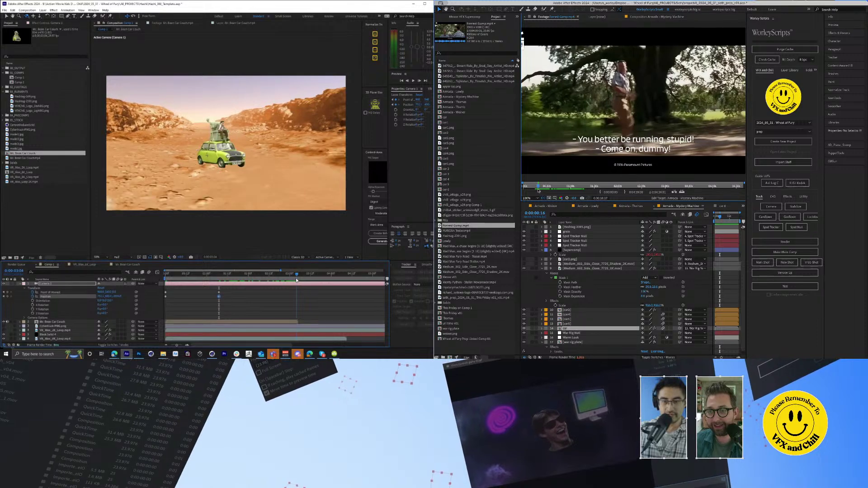
left_click_drag(266, 147, 277, 143)
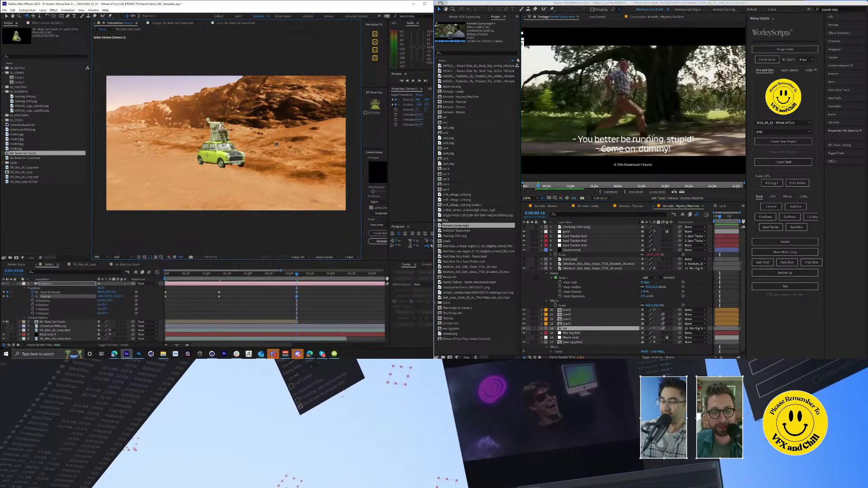
Step: Apply Easy Ease to all the camera's Point of Interest and Position keyframes and play back the move from the start
right_click(304, 292)
left_click(302, 293)
left_click_drag(303, 291, 147, 313)
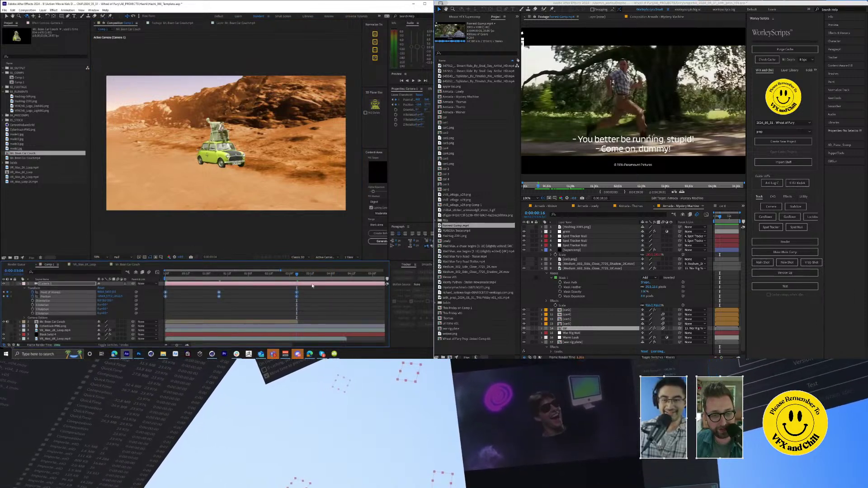
key("Home")
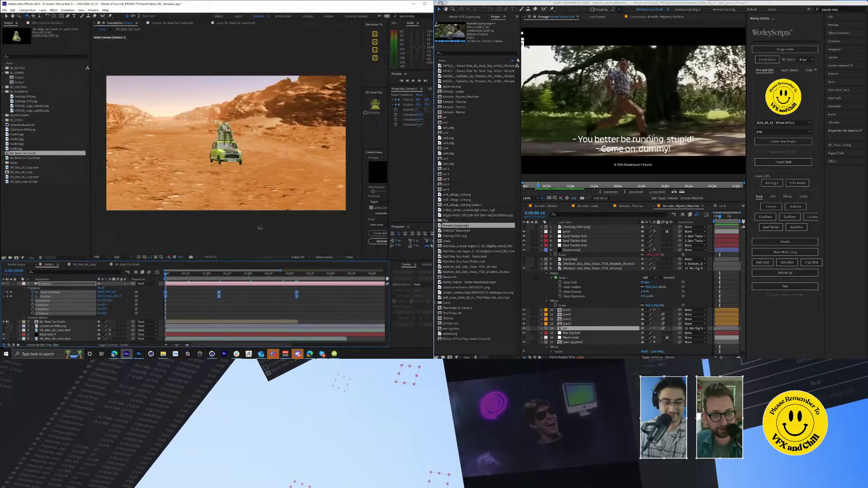
left_click(413, 81)
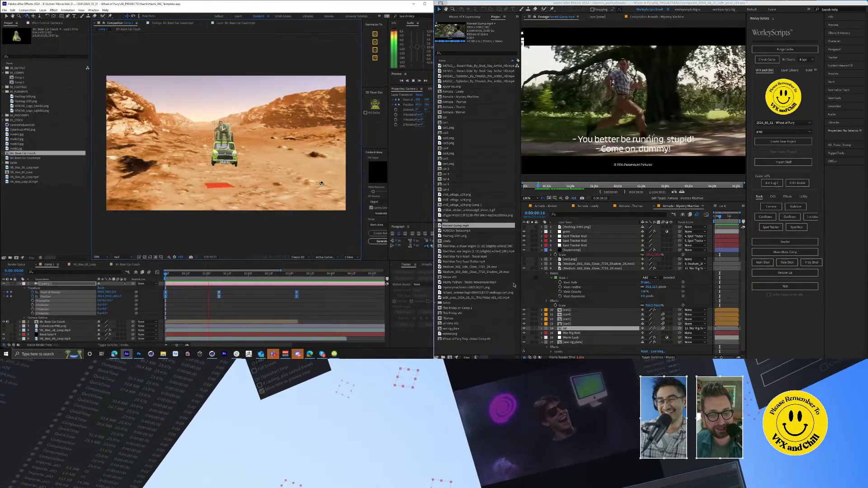
key("space")
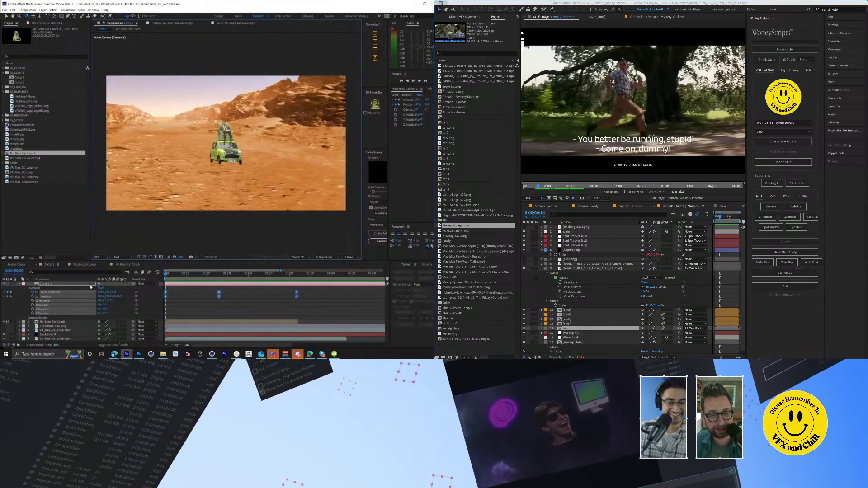
Step: Scale up the Mr. Bean Car Couch layer in Comp 1 and undo the last adjustment
left_click(54, 322)
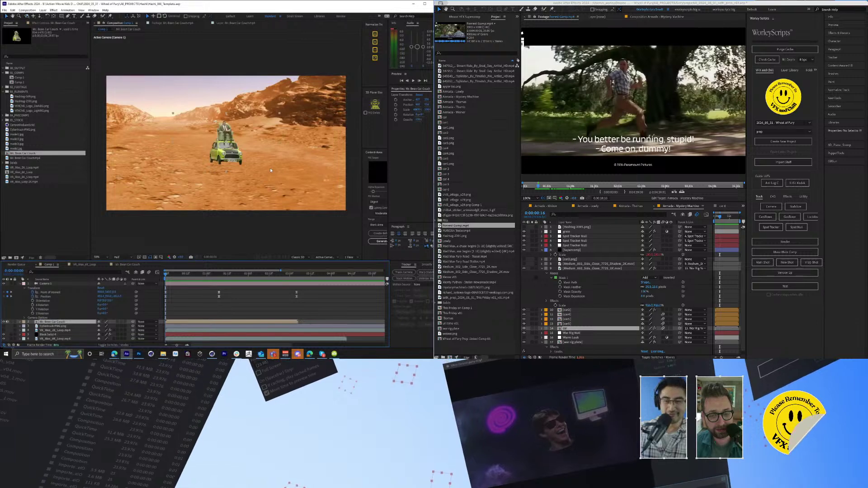
left_click_drag(280, 173, 348, 211)
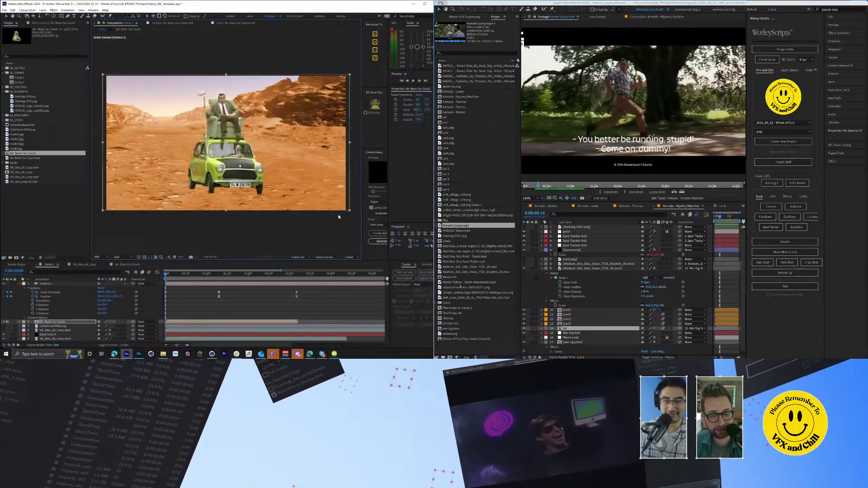
key("ctrl+z")
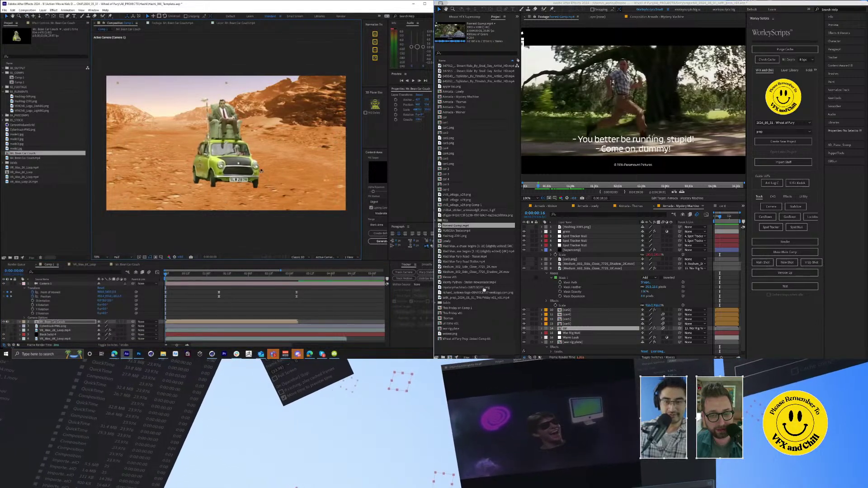
Step: Tilt the Black Solid layer's Trapcode Horizon desert to reveal more sky, and preview the move from the start
left_click(48, 334)
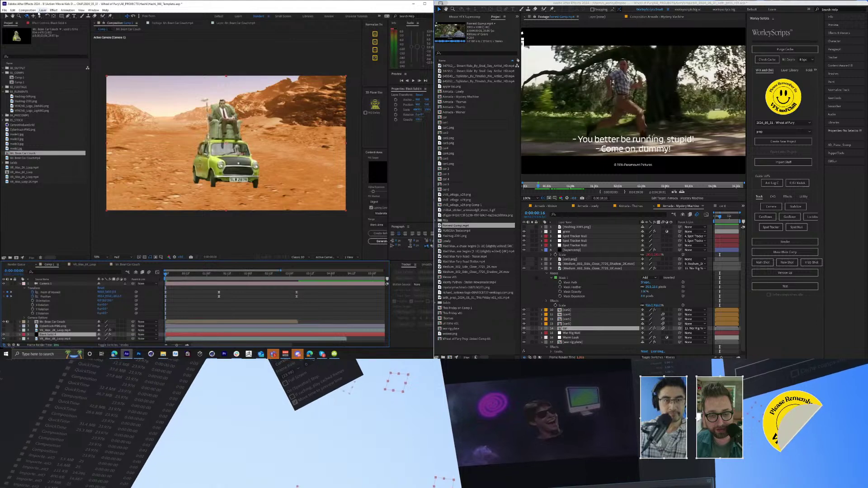
left_click(19, 33)
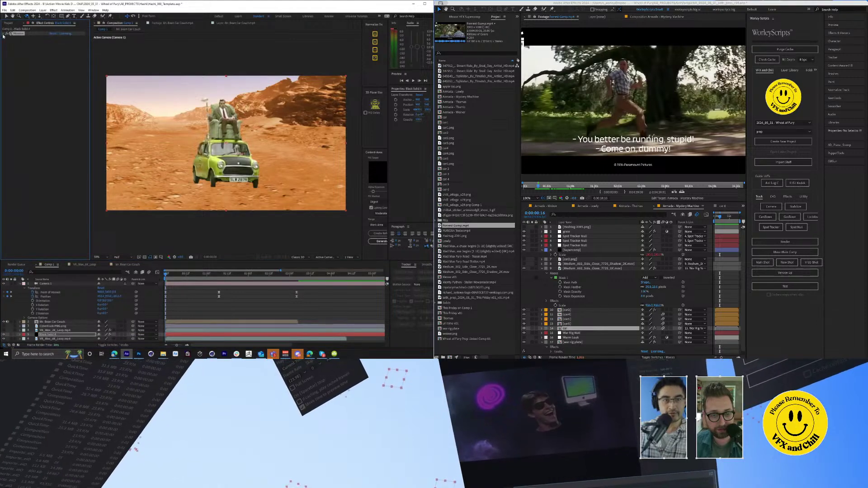
left_click(3, 34)
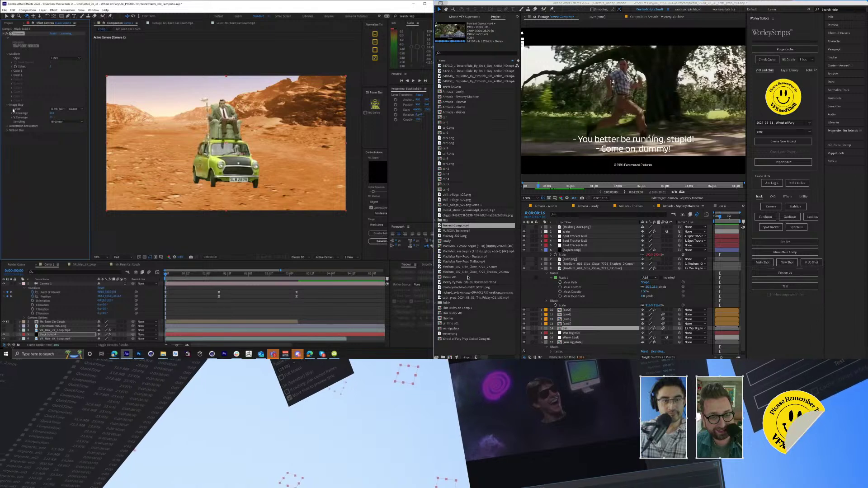
left_click(14, 70)
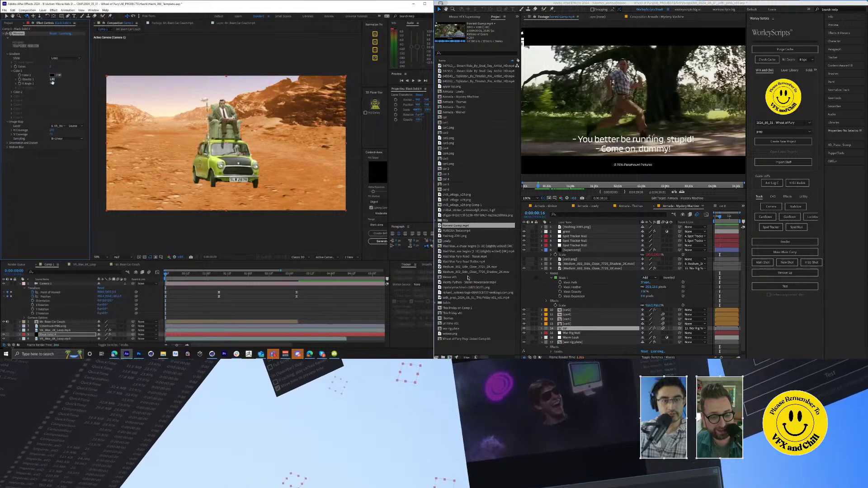
left_click(10, 143)
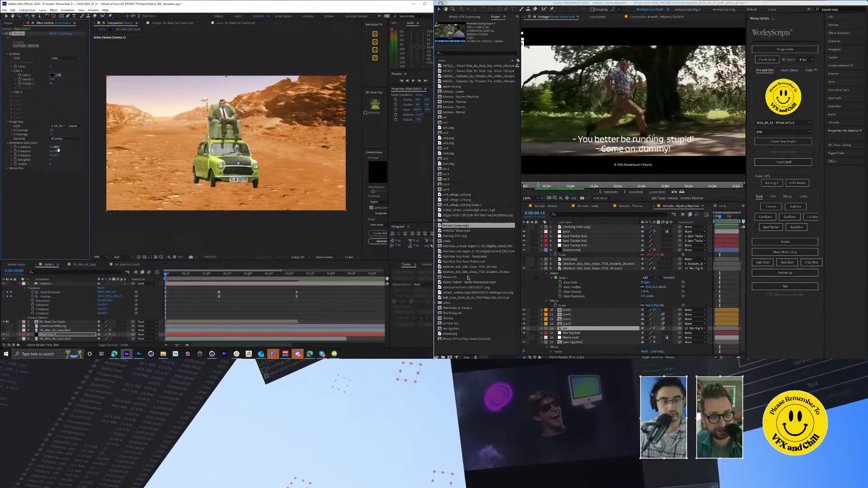
left_click_drag(235, 156, 235, 140)
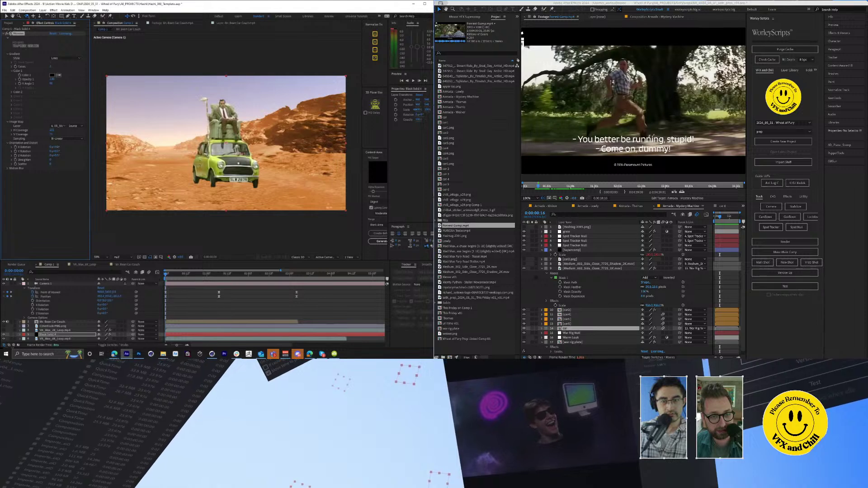
key("space")
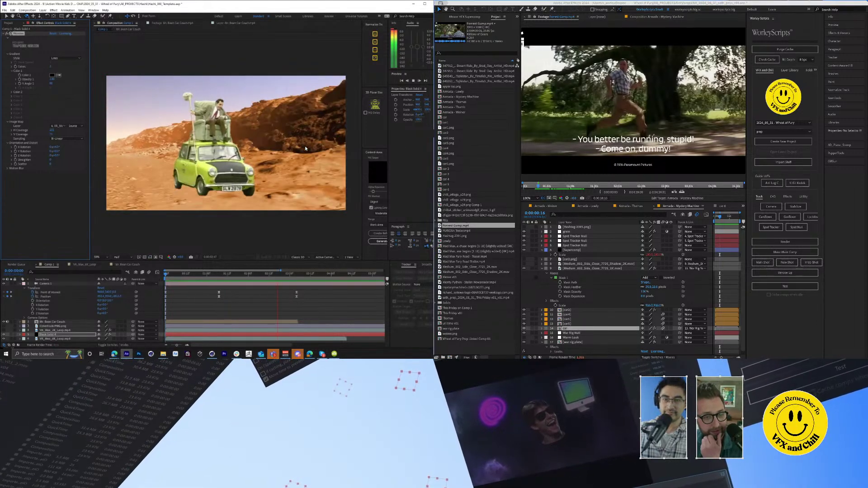
key("space")
left_click_drag(218, 275, 132, 288)
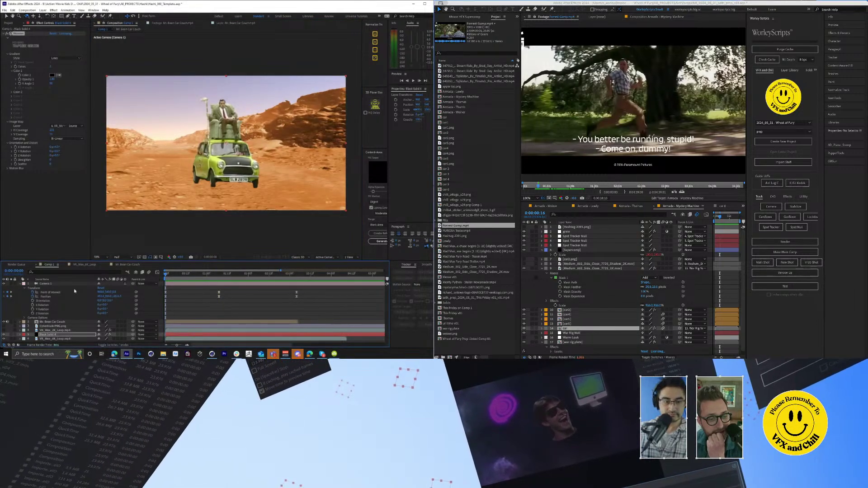
Step: Set a starting Position keyframe on the Mr. Bean Car Couch layer and try nudging the car there and at the second camera keyframe
left_click(57, 322)
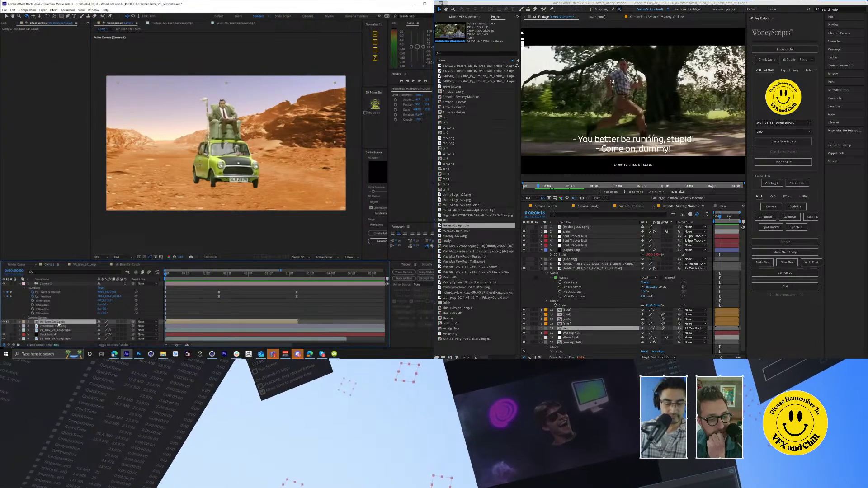
key("p")
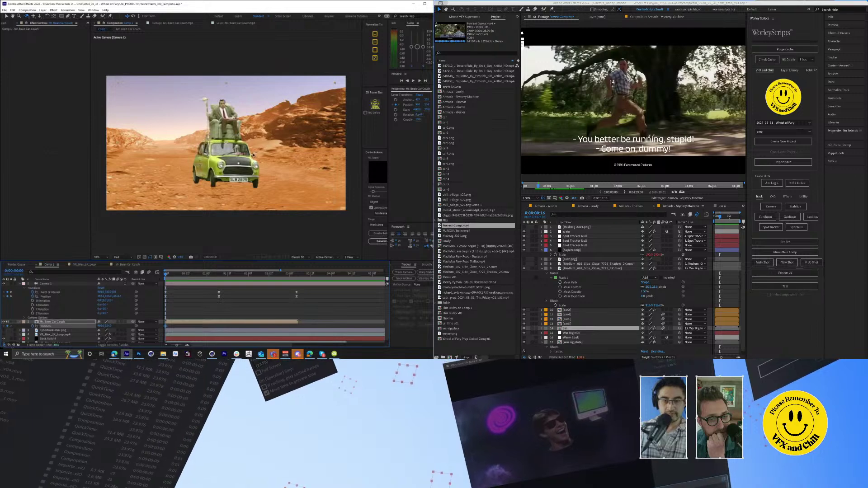
left_click_drag(245, 159, 243, 159)
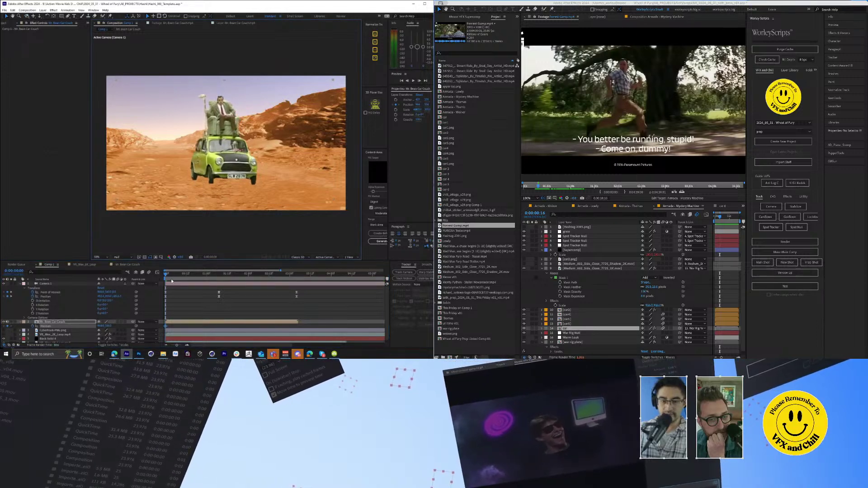
left_click_drag(170, 277, 219, 277)
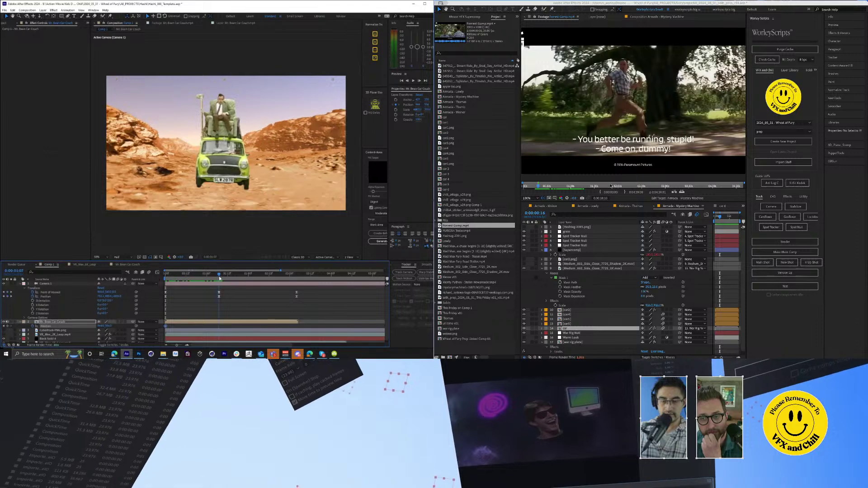
left_click(297, 185)
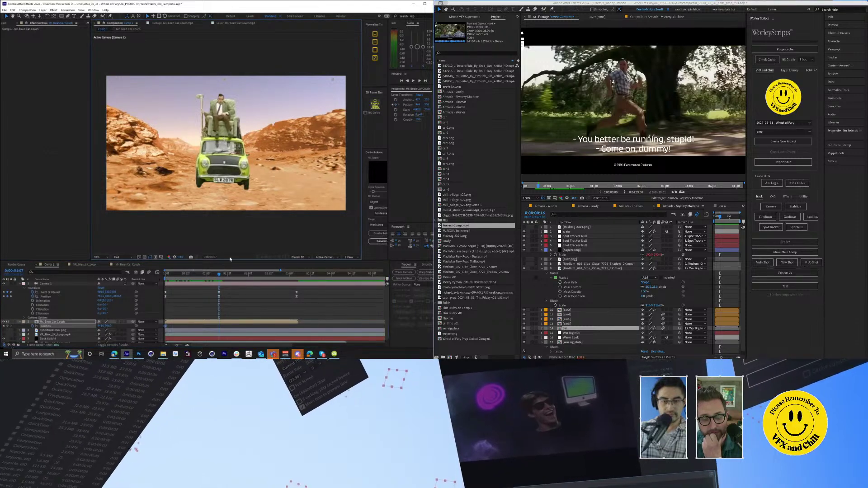
left_click_drag(234, 166, 267, 167)
Step: Try orbiting the Comp 1 camera to a steeper downward view of the desert at the last camera keyframe
key("space")
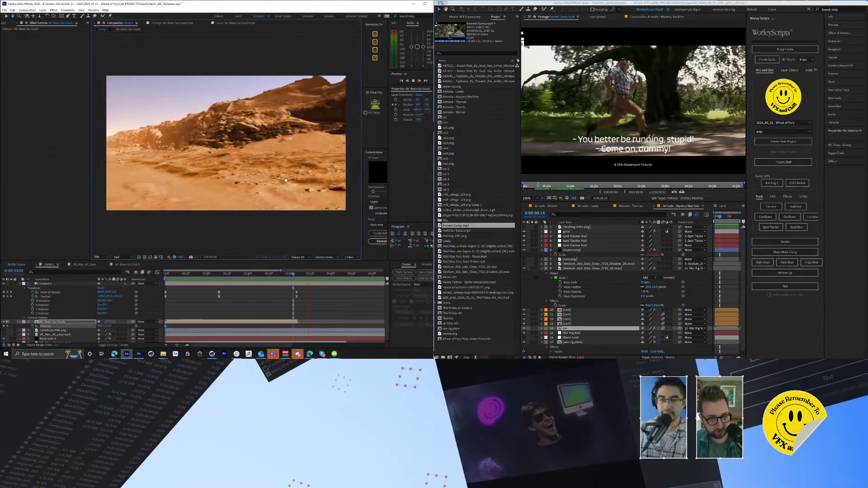
left_click_drag(276, 278, 297, 289)
key("c")
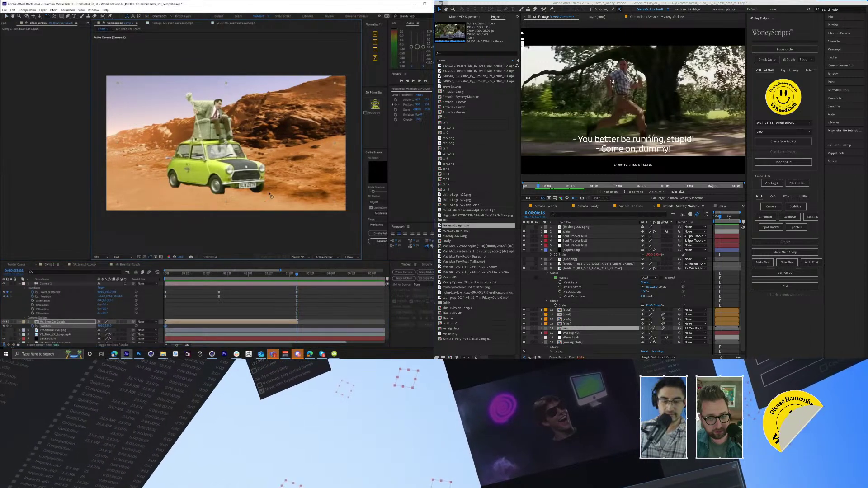
left_click_drag(267, 194, 277, 190)
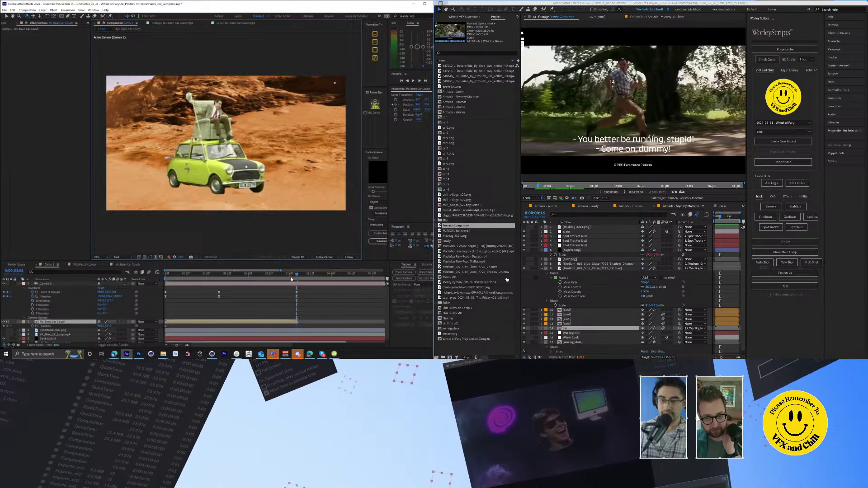
Step: Duplicate the camera's middle Point of Interest and Position keyframes slightly further along the timeline and play back the held move
left_click_drag(293, 274, 272, 274)
left_click(265, 279)
left_click_drag(213, 299, 243, 298)
key("ctrl+c")
key("ctrl+v")
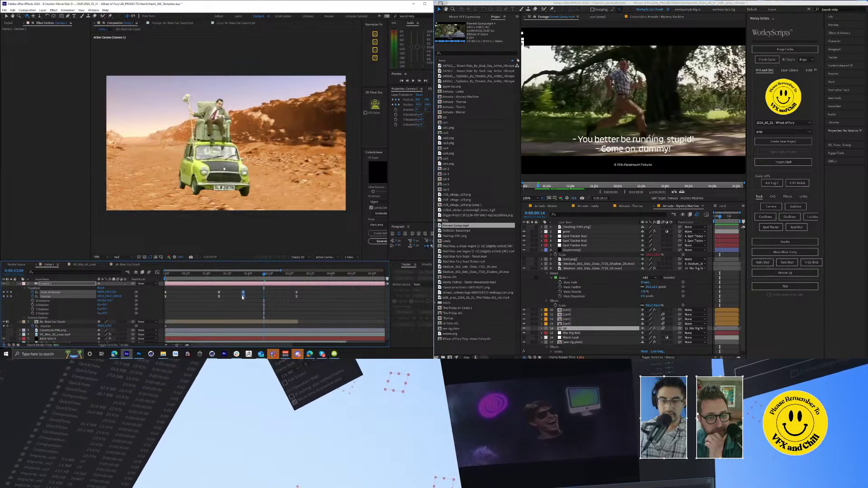
key("space")
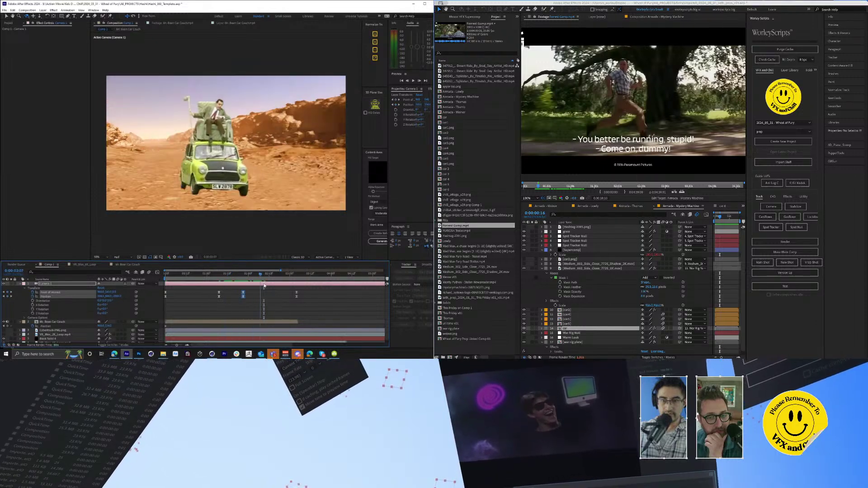
key("space")
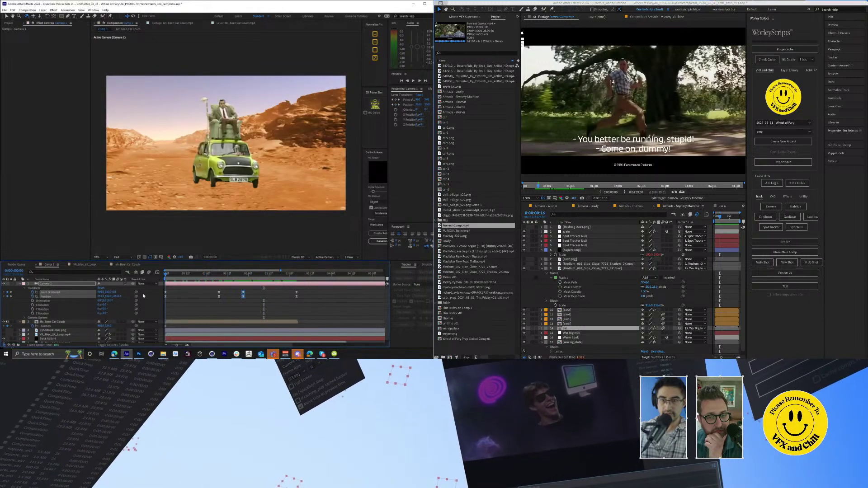
key("space")
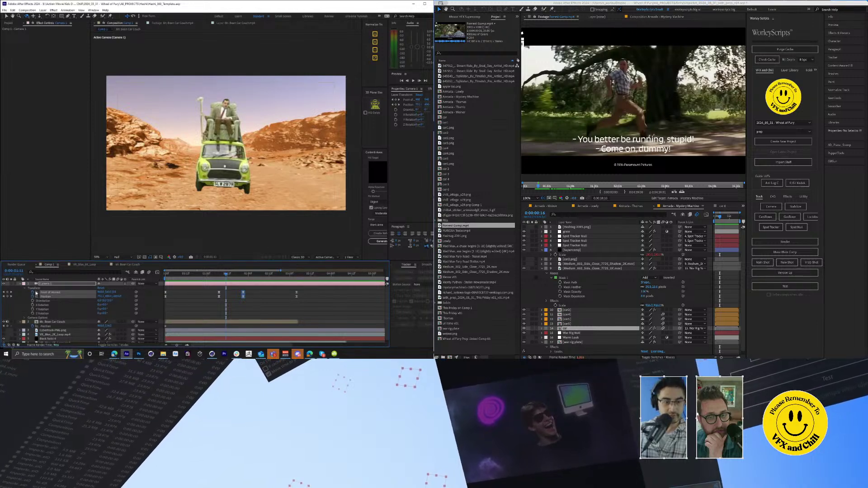
Step: Collapse the camera properties and add a Shadow effect to the Mr. Bean Car Couch layer by searching the effects for "shadow"
left_click(21, 283)
left_click(244, 117)
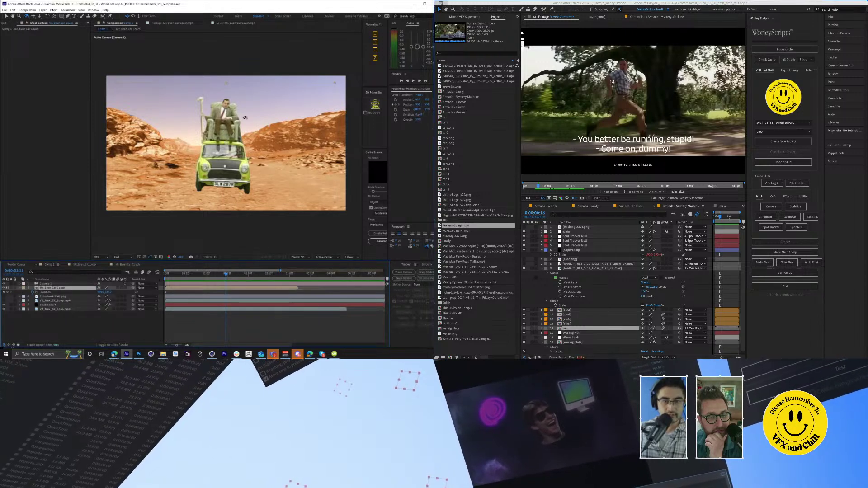
key("ctrl+space")
left_click(62, 291)
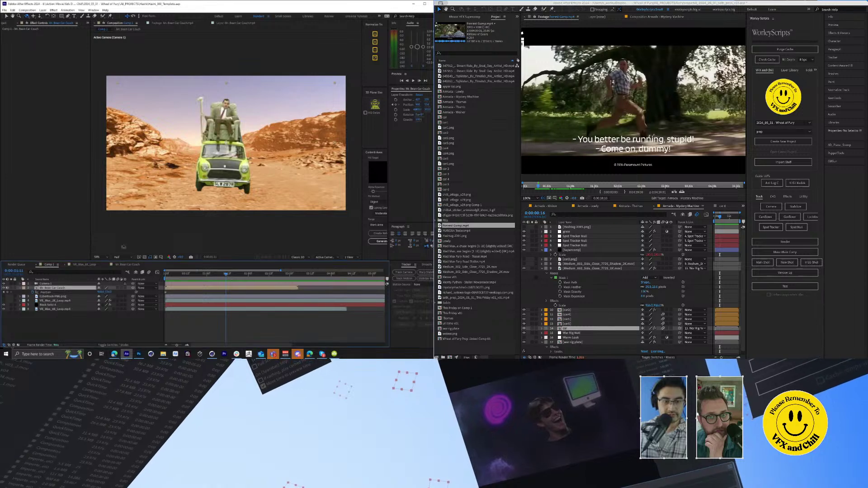
key("ctrl+space")
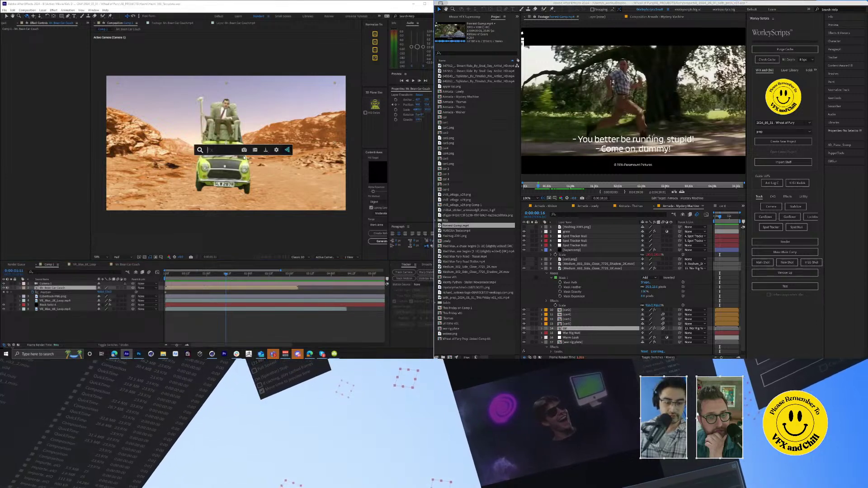
type("shadow")
key("Return")
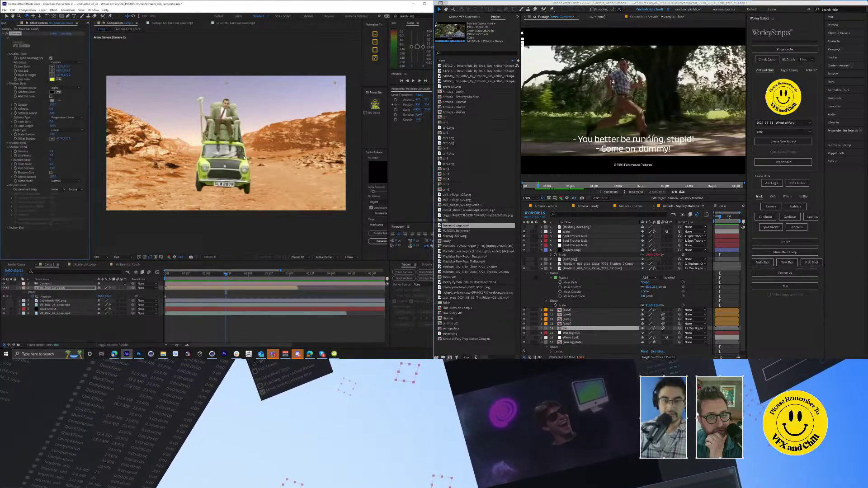
Step: Place the Shadow effect's axis and base points along the ground under Mr. Bean's car
left_click(172, 173)
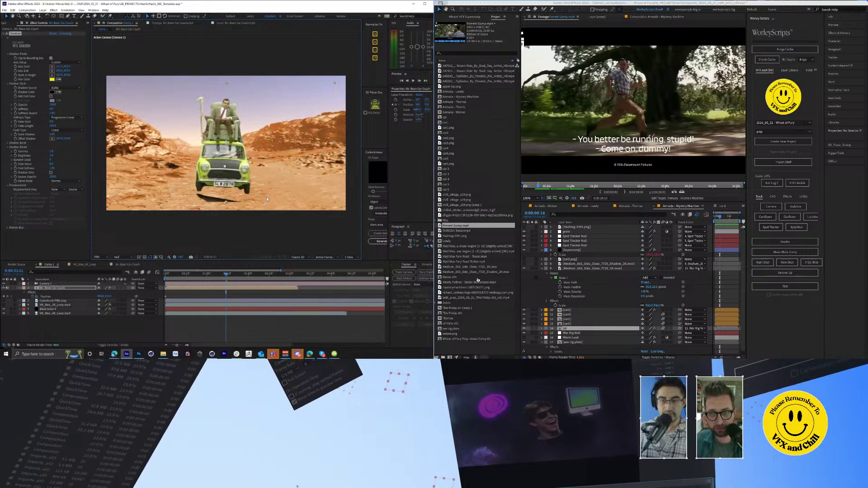
left_click_drag(225, 212, 253, 190)
left_click_drag(280, 185, 212, 184)
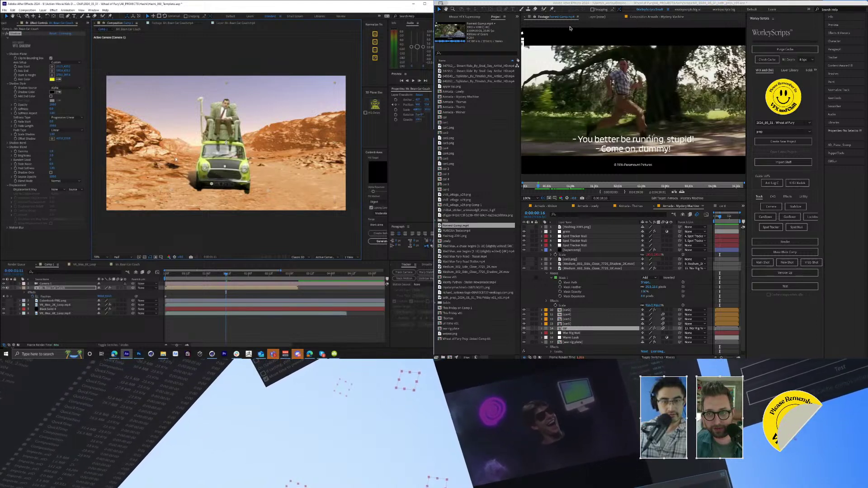
left_click_drag(212, 184, 213, 184)
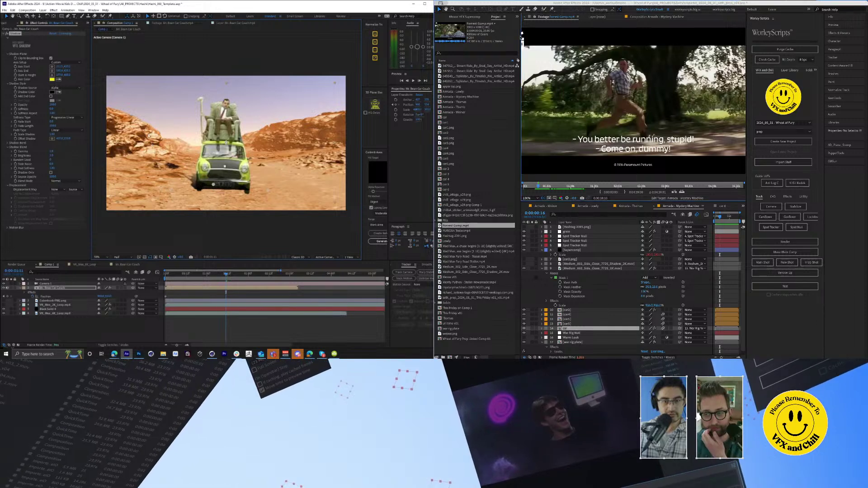
Step: Import the Forrest Gump Football Clip and find its running shot, and set the car shadow's Blend Mode to Behind
key("super+i")
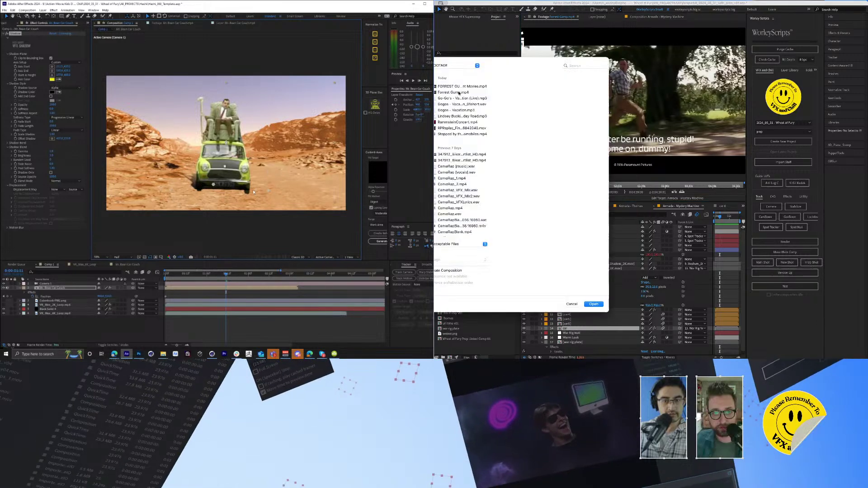
double_click(459, 87)
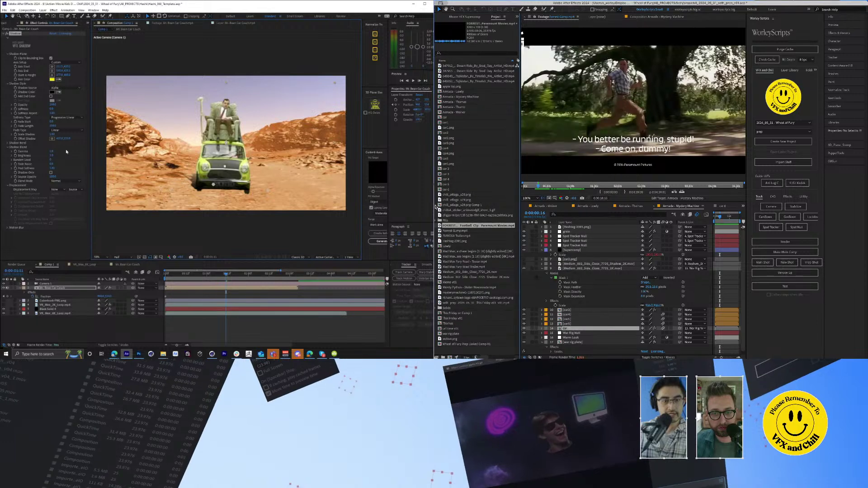
left_click(63, 182)
left_click_drag(584, 188, 584, 189)
left_click(59, 190)
key("space")
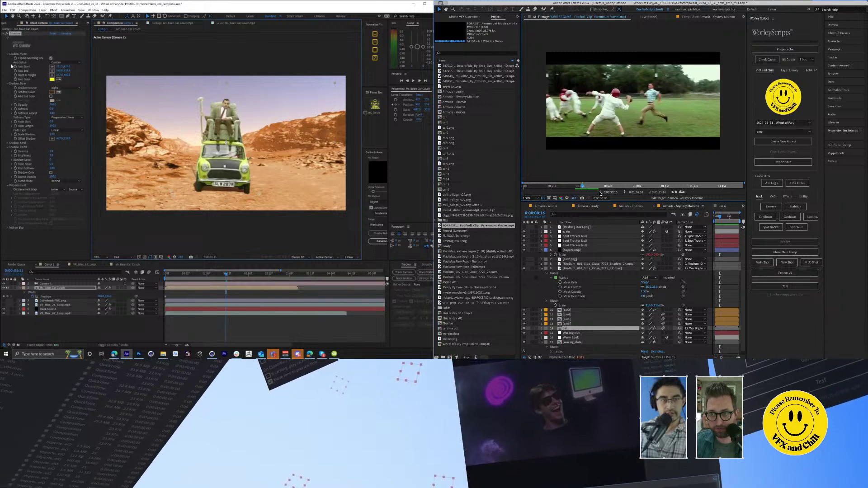
Step: Keyframe the shadow's Axis Start, Axis End and Base & Height, and create a composition from the trimmed Forrest Gump Football Clip
left_click(17, 75)
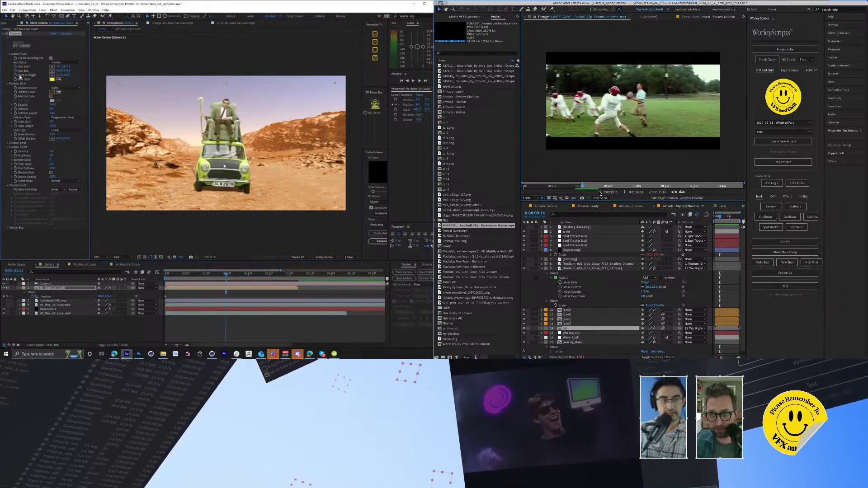
left_click(626, 192)
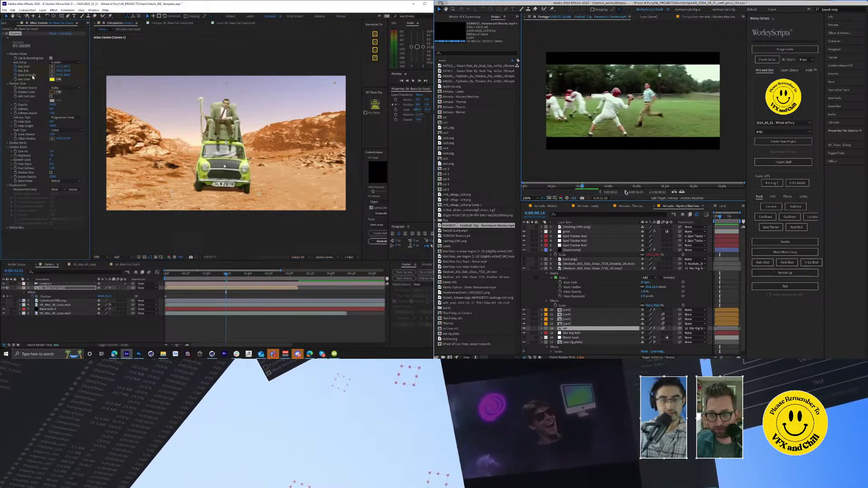
key("space")
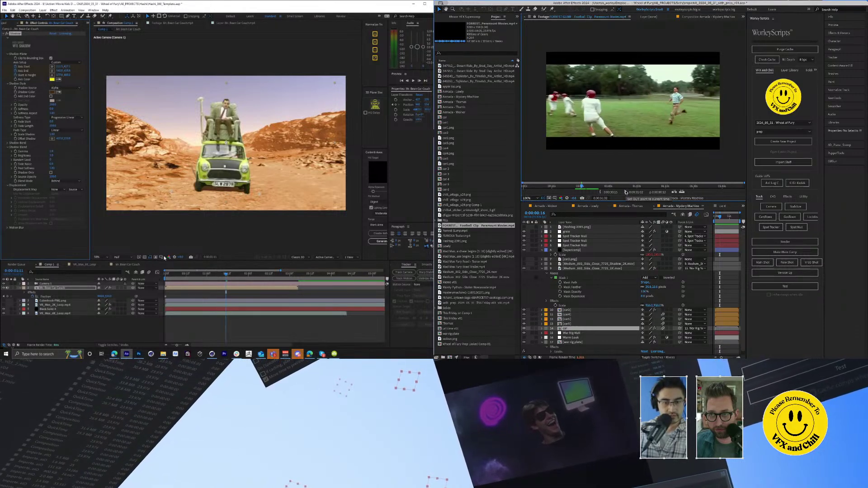
left_click(160, 258)
left_click(157, 252)
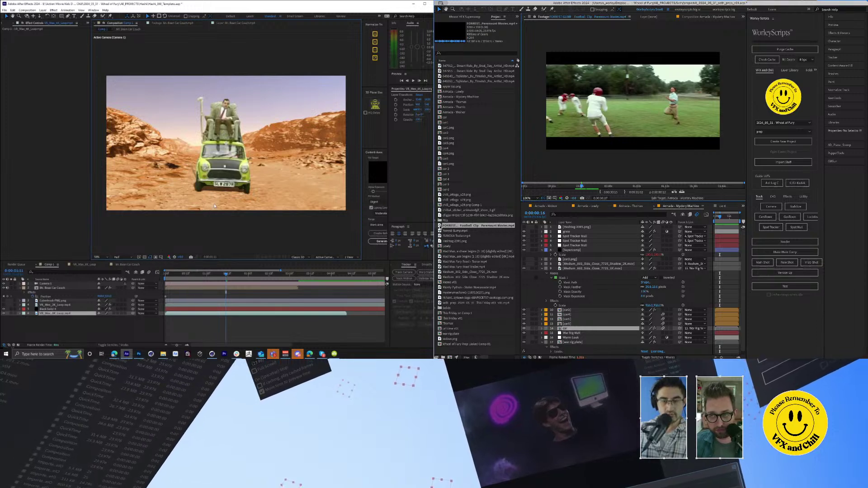
left_click_drag(440, 226, 449, 357)
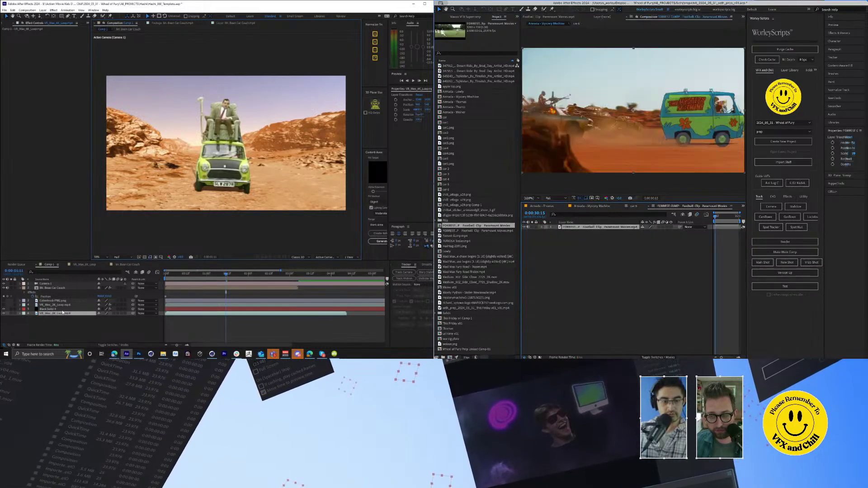
Step: Show the Mr. Bean Car Couch layer's Shadow axis controls in the viewer, zoomed in on the car's wheels
left_click(215, 135)
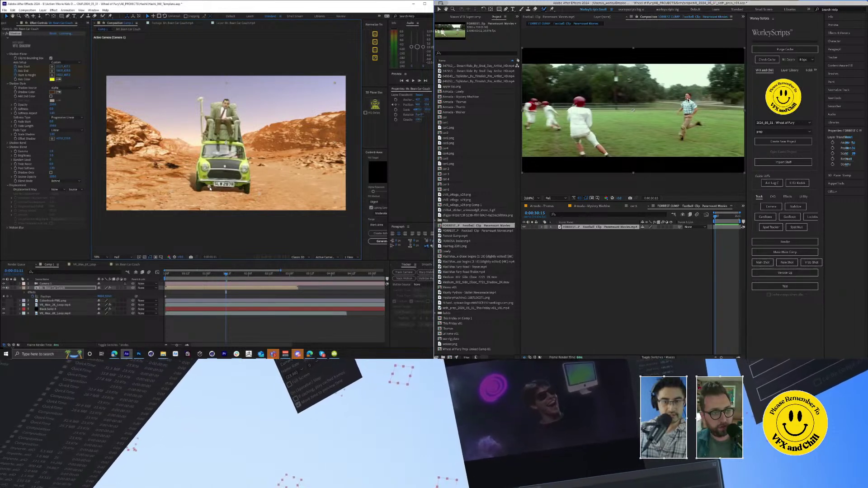
key("slash")
scroll(244, 187, "down", 3)
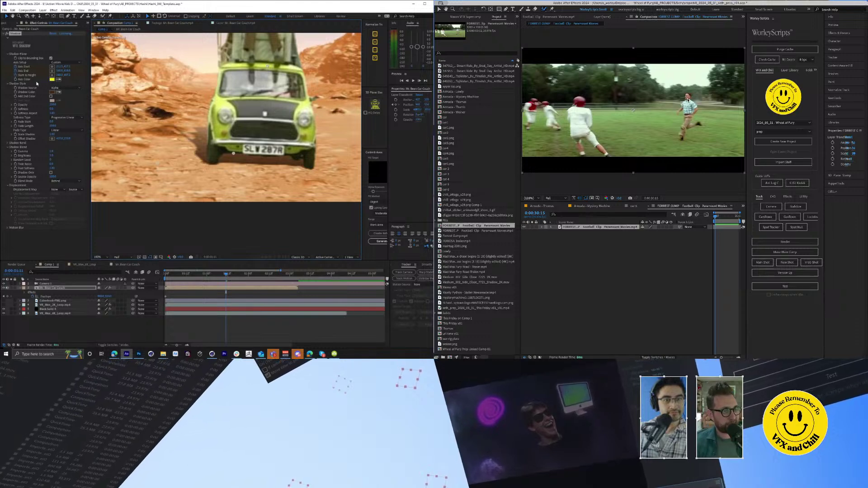
left_click(128, 258)
left_click(125, 269)
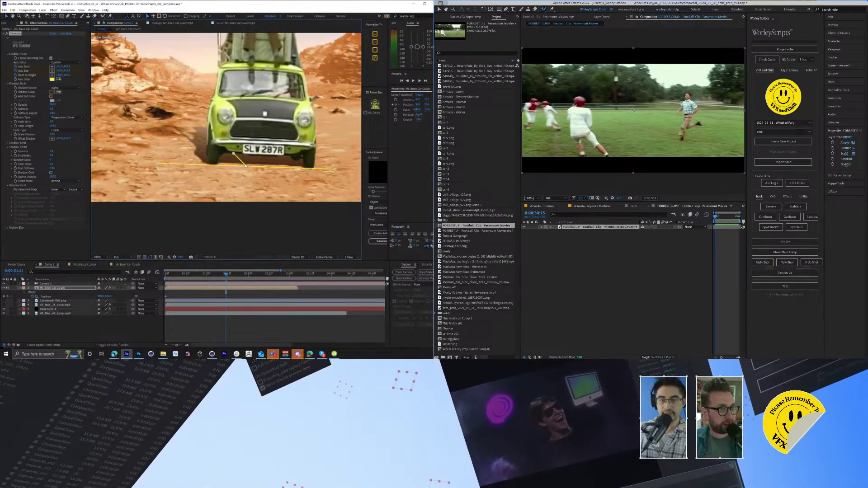
left_click(16, 34)
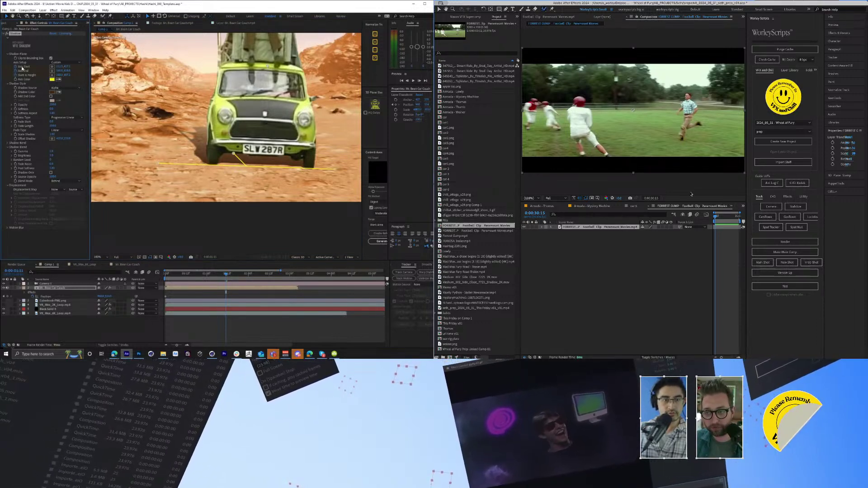
Step: Keyframe the car shadow's Axis Start, Axis End and Back & Height points at 0:00:00:17 to line up with the wheels
scroll(695, 100, "up", 4)
key("u")
scroll(696, 100, "down", 2)
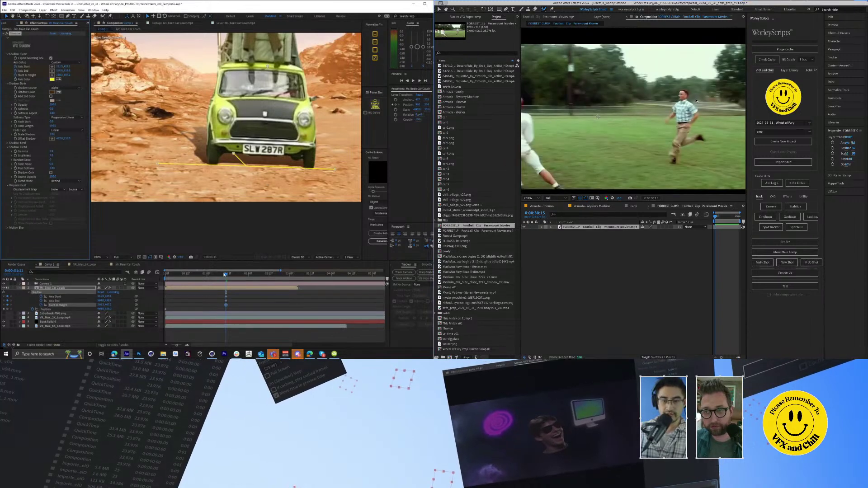
left_click_drag(225, 275, 195, 274)
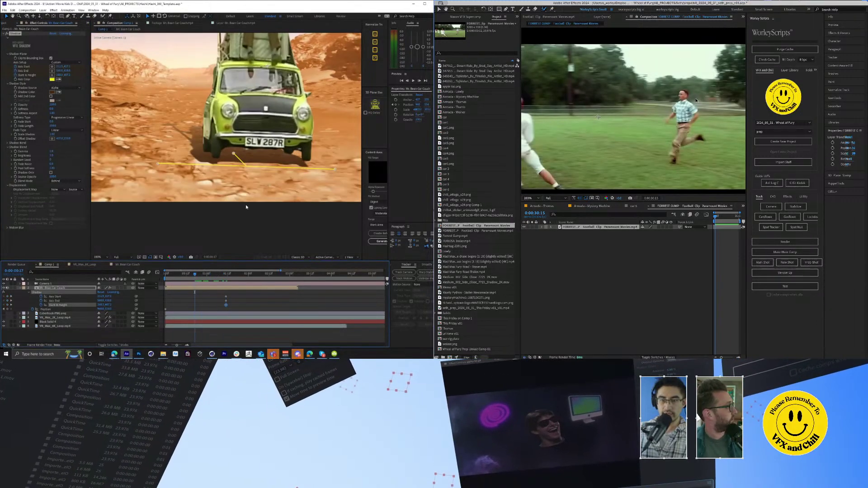
left_click_drag(246, 167, 241, 162)
left_click_drag(331, 163, 328, 162)
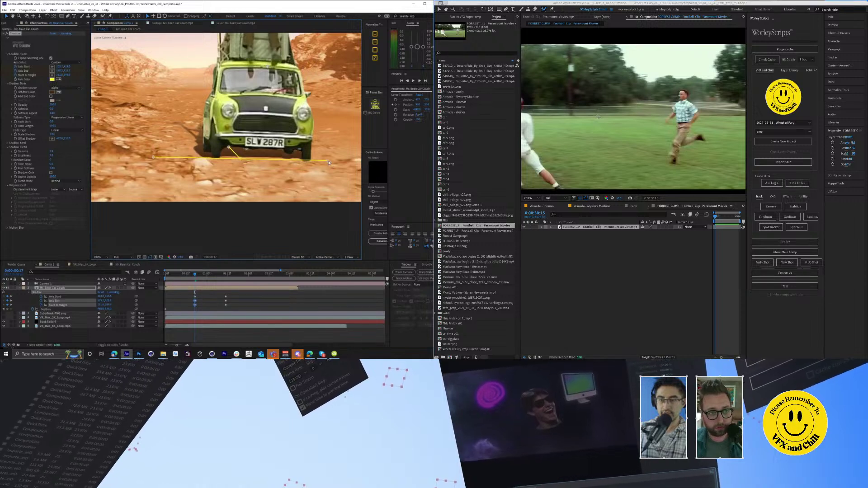
left_click_drag(229, 148, 222, 148)
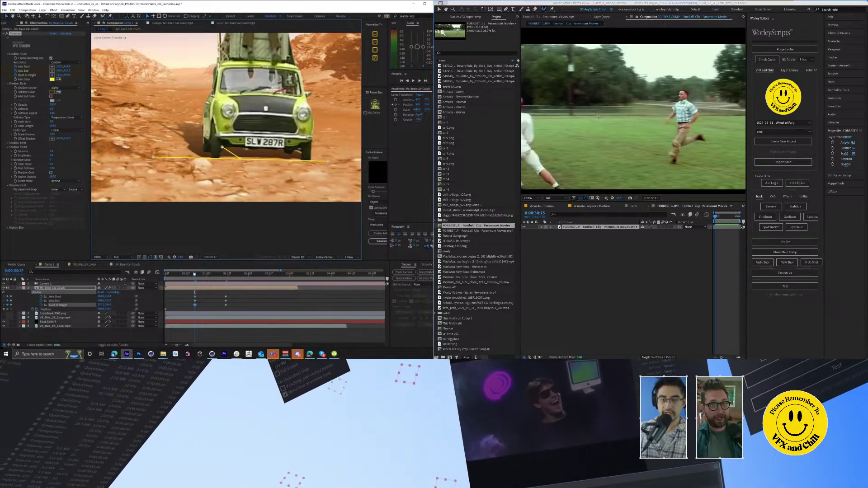
Step: Keyframe the shadow's axis and Back & Height points at the first frame to match the car's front and rear wheels
left_click_drag(194, 274, 164, 273)
left_click_drag(222, 149, 204, 151)
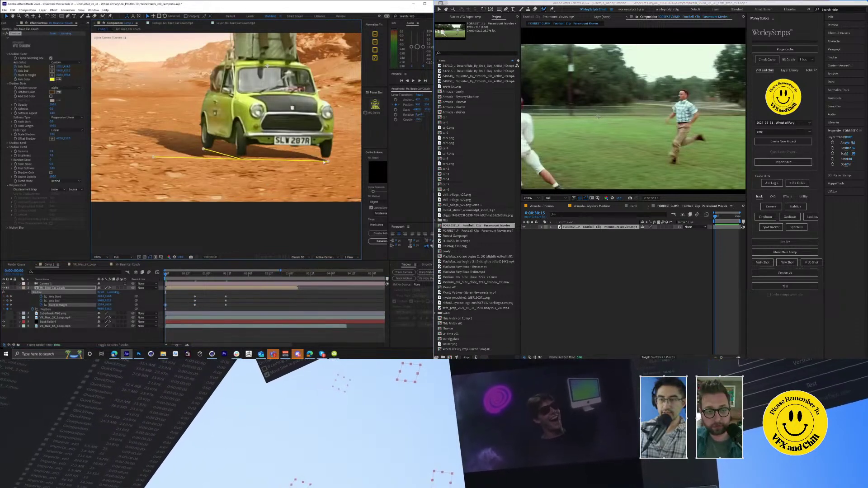
left_click_drag(328, 162, 332, 159)
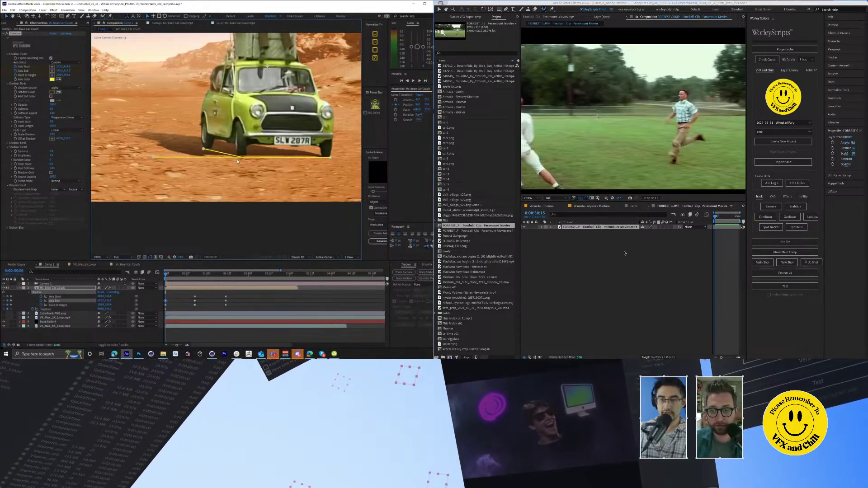
left_click_drag(153, 157, 210, 147)
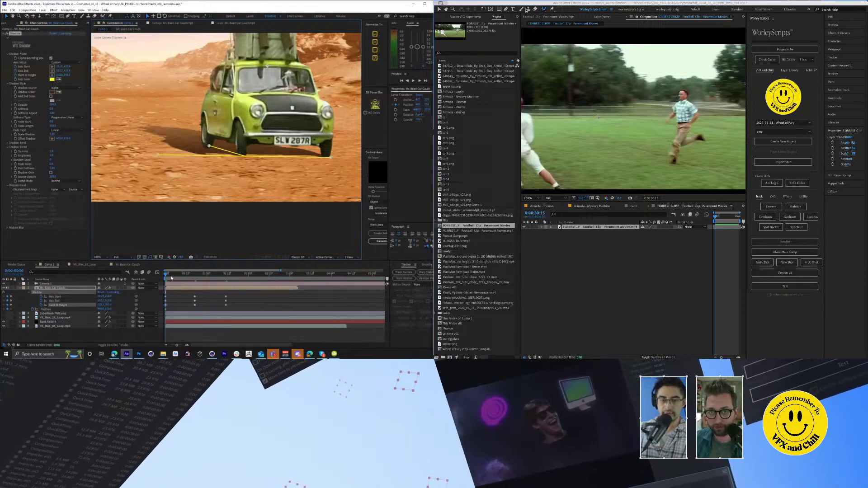
Step: Roto Brush the runner's body and front leg in the football clip, and keyframe the car shadow's axis points at 0:00:02:12
double_click(561, 227)
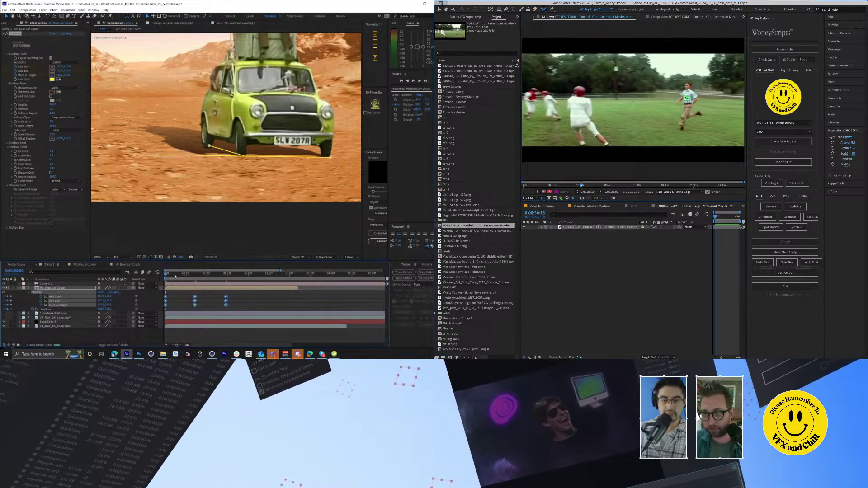
left_click_drag(686, 88, 687, 99)
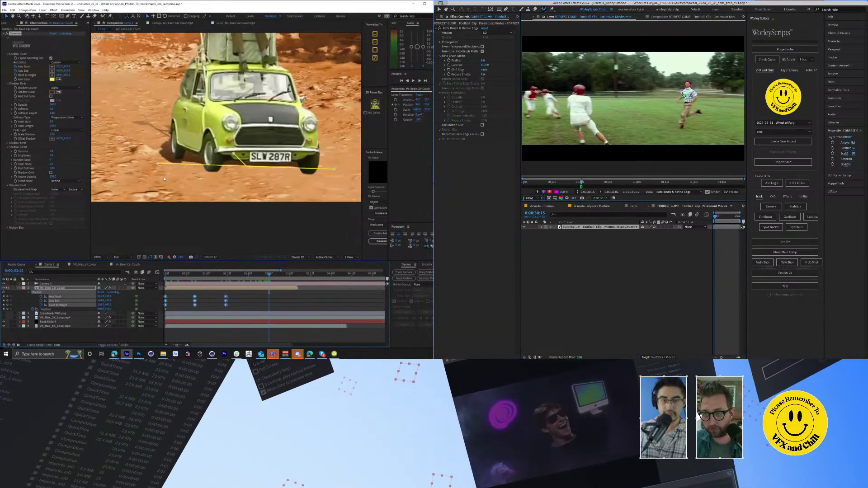
left_click_drag(188, 173, 189, 171)
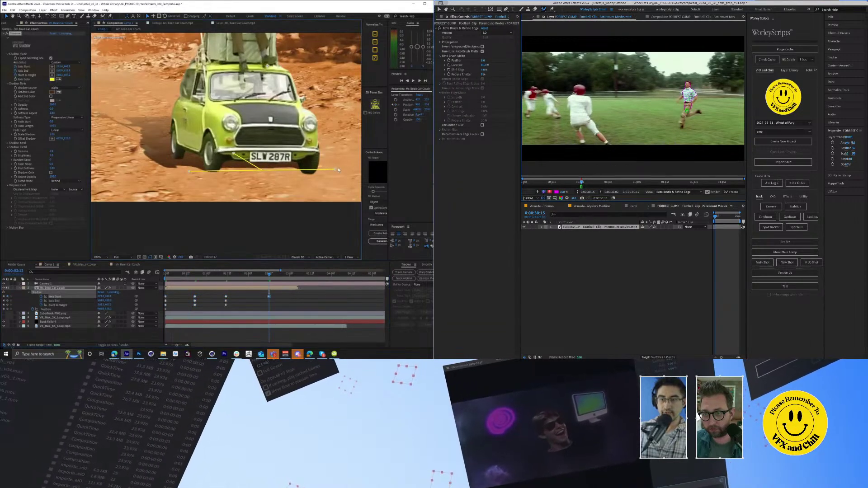
scroll(684, 111, "up", 4)
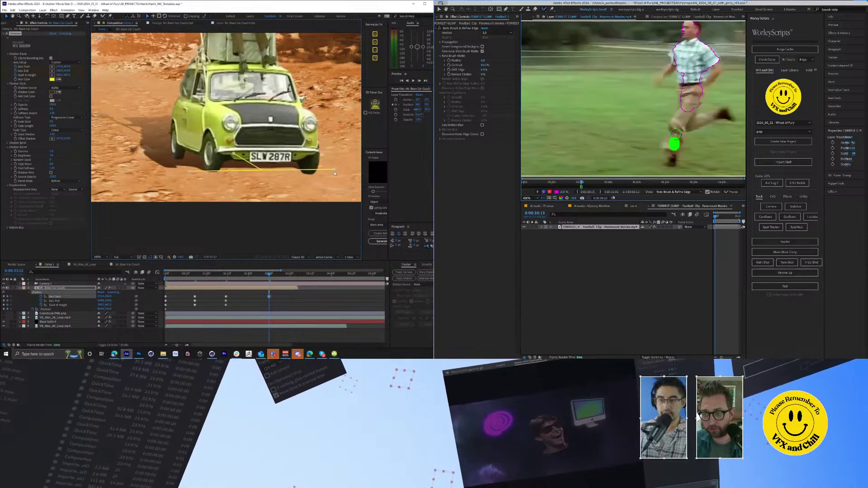
left_click_drag(335, 172, 329, 173)
left_click_drag(673, 143, 671, 113)
left_click_drag(233, 154, 237, 159)
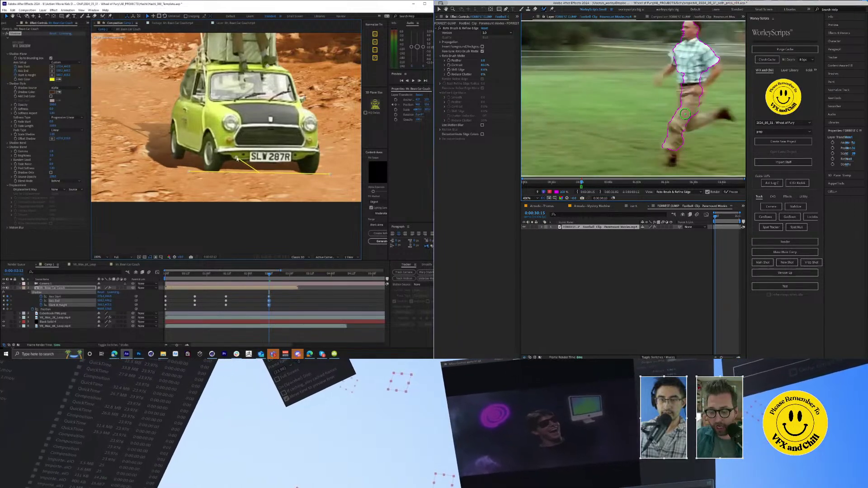
Step: Keyframe the shadow's Axis Start, Axis End and Back & Height points at 0:00:03:04 to follow the turned car's wheels
left_click_drag(292, 276, 295, 277)
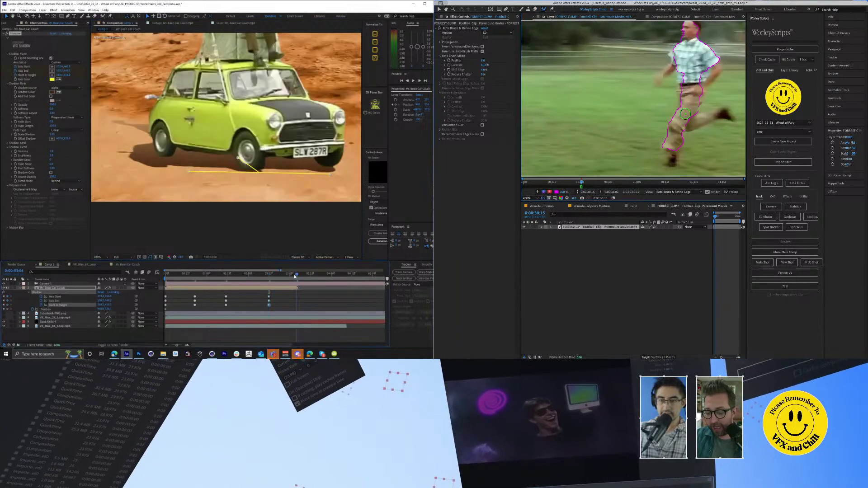
left_click_drag(335, 179, 340, 173)
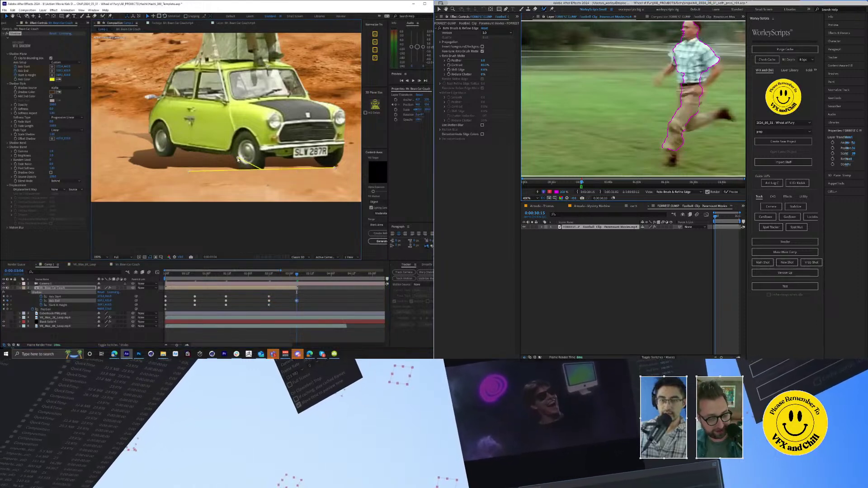
left_click_drag(237, 159, 210, 149)
left_click_drag(334, 170, 336, 168)
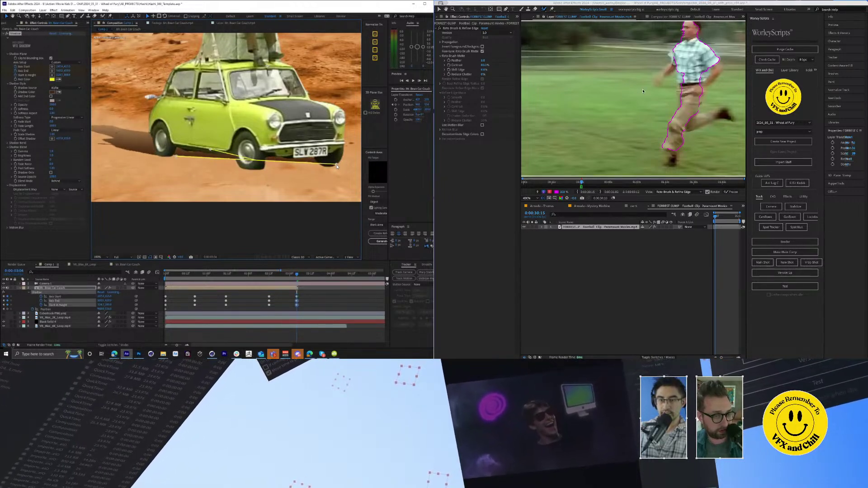
left_click_drag(185, 156, 228, 152)
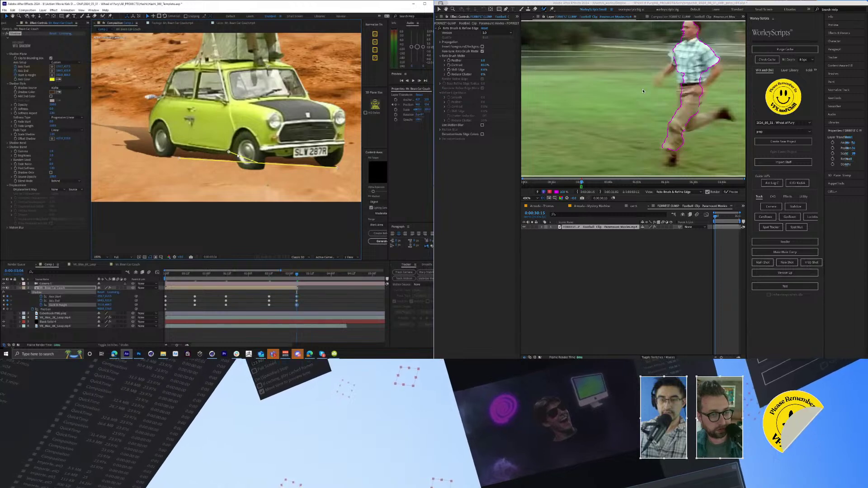
Step: Refine the shadow's Back & Height and Axis Start points at the first frame beneath the car's wheels
key("comma")
left_click_drag(289, 275, 166, 274)
scroll(236, 149, "up", 5)
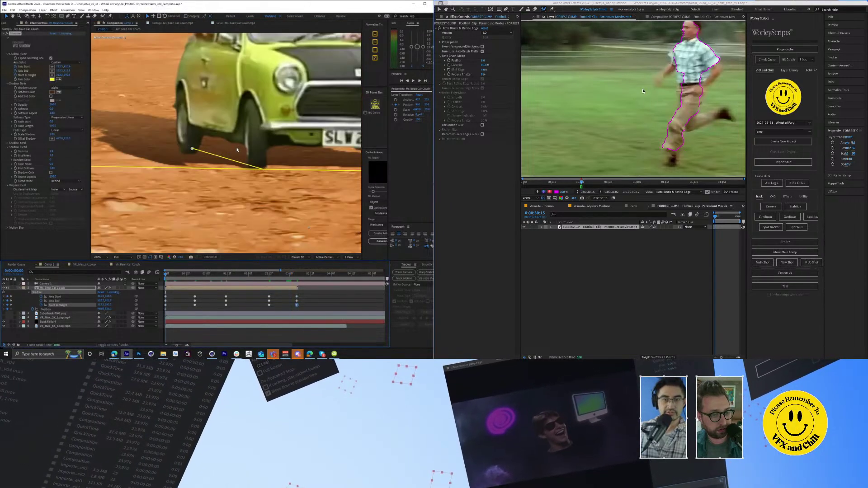
scroll(237, 149, "down", 5)
left_click_drag(208, 146, 217, 149)
left_click_drag(160, 157, 157, 156)
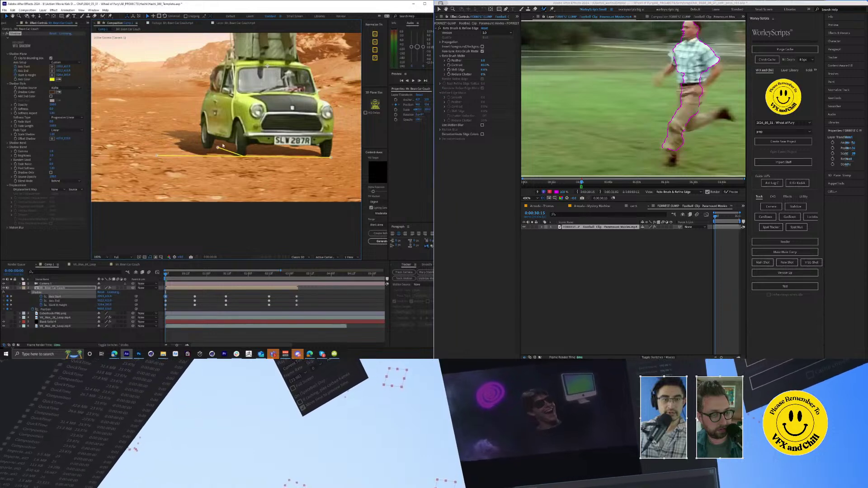
Step: Check the layers available as the shadow's displacement map and rename the black solid layer to HORIZON
left_click(21, 188)
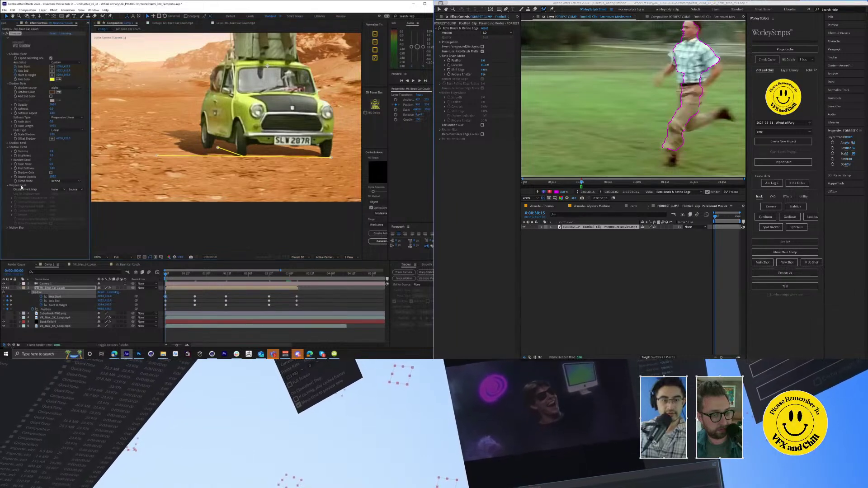
left_click(55, 189)
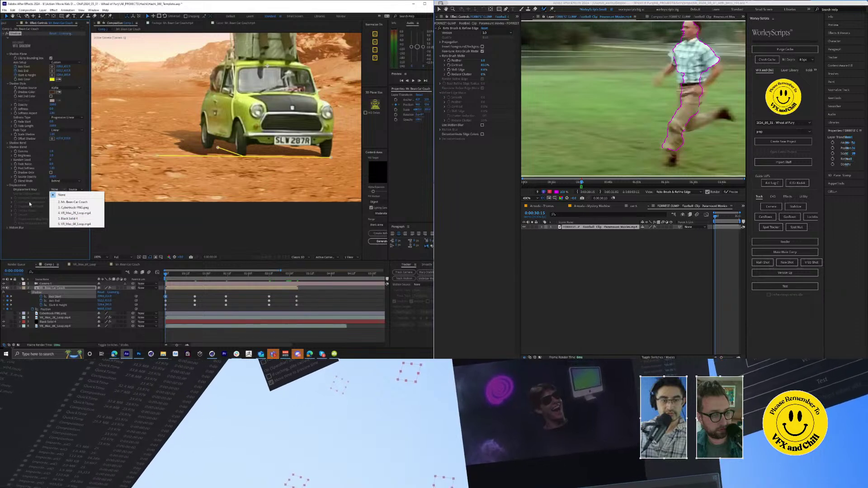
left_click(54, 321)
key("Return")
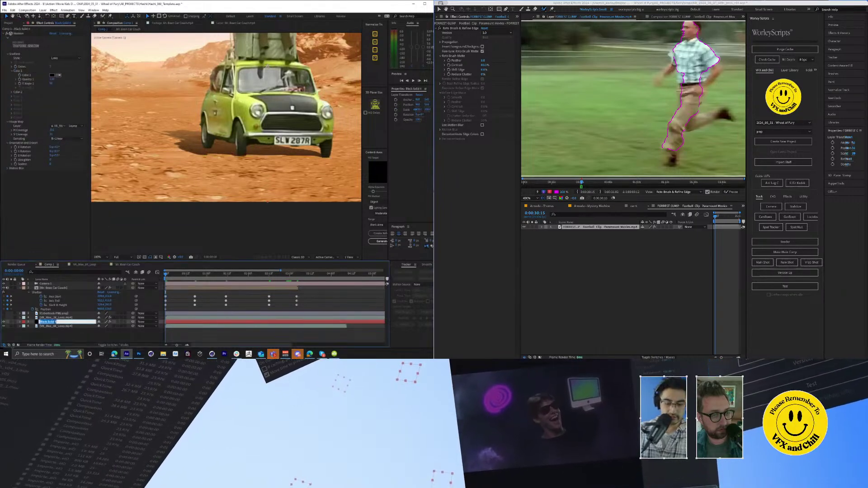
type("HORIZON")
key("Return")
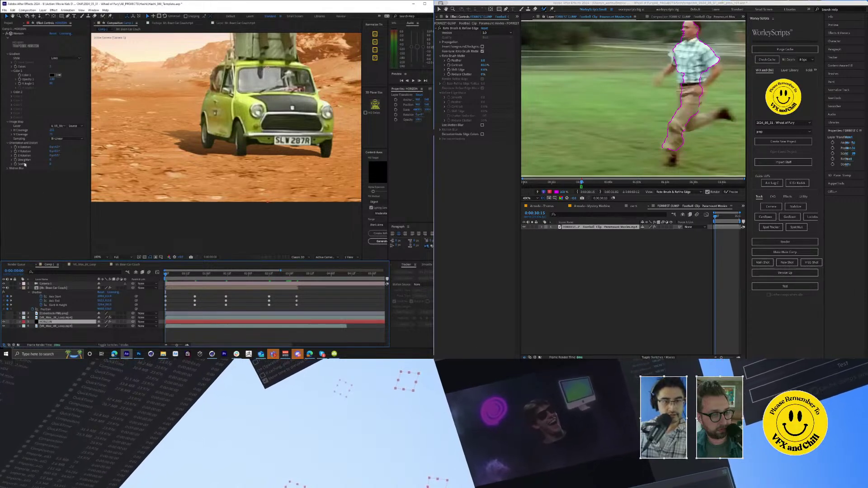
Step: Set the car shadow's displacement map to the HORIZON layer, using Effects & Masks as its source
left_click(55, 288)
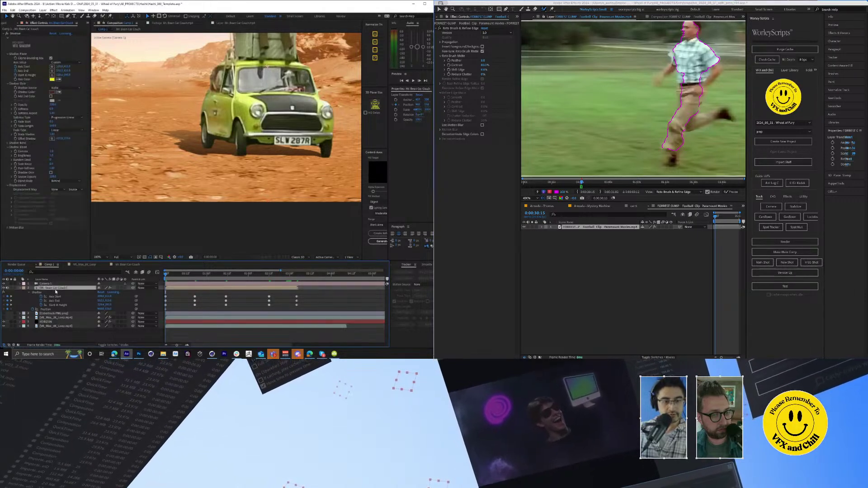
left_click(55, 189)
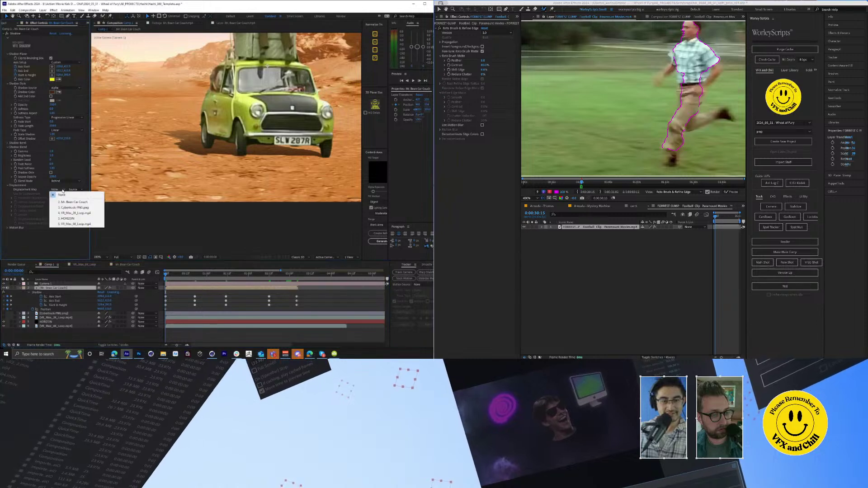
left_click(68, 219)
left_click(74, 189)
left_click(79, 200)
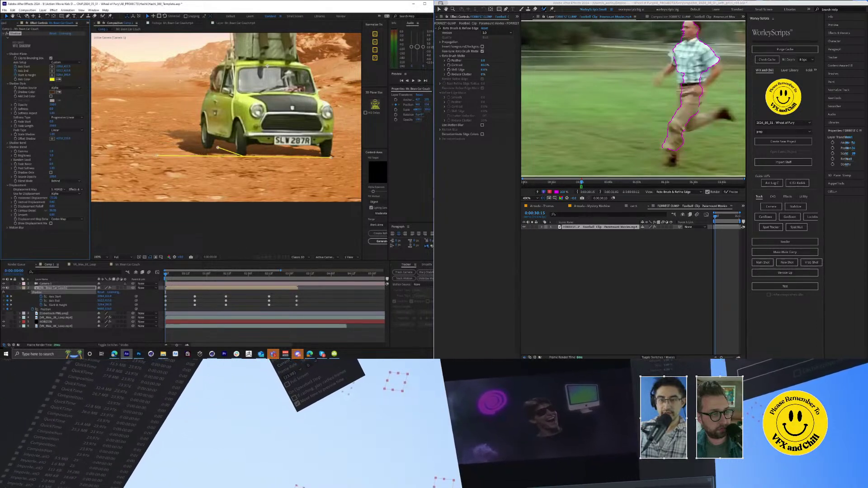
Step: Adjust the car shadow's displacement at 0:00:01:00, and extend the Roto Brush selection over the runner's arms and legs
left_click_drag(172, 272, 207, 277)
scroll(191, 148, "up", 5)
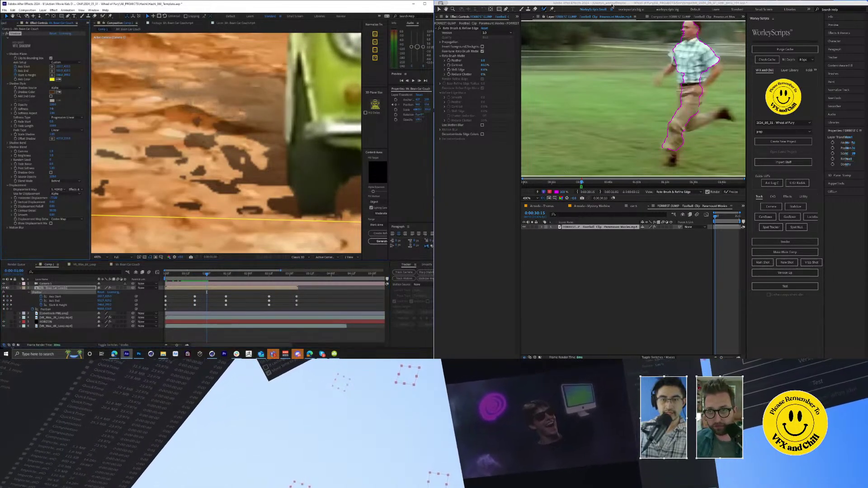
left_click_drag(627, 8, 621, 9)
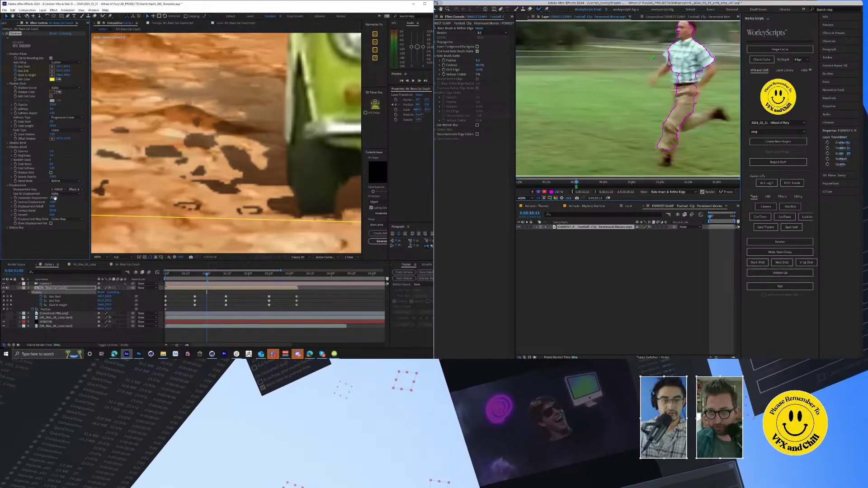
mouse_move(656, 73)
left_mouse_down()
mouse_move(668, 55)
mouse_move(700, 82)
mouse_move(695, 100)
left_mouse_up()
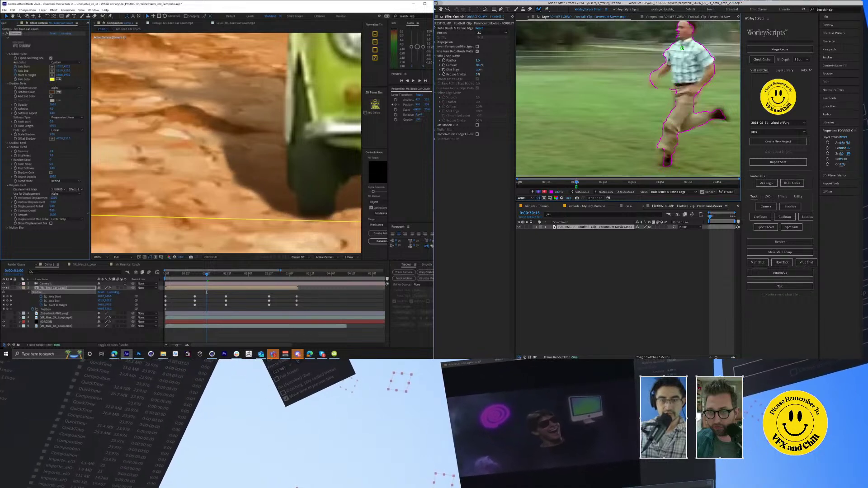
left_click_drag(100, 212, 85, 212)
left_click_drag(675, 56, 664, 71)
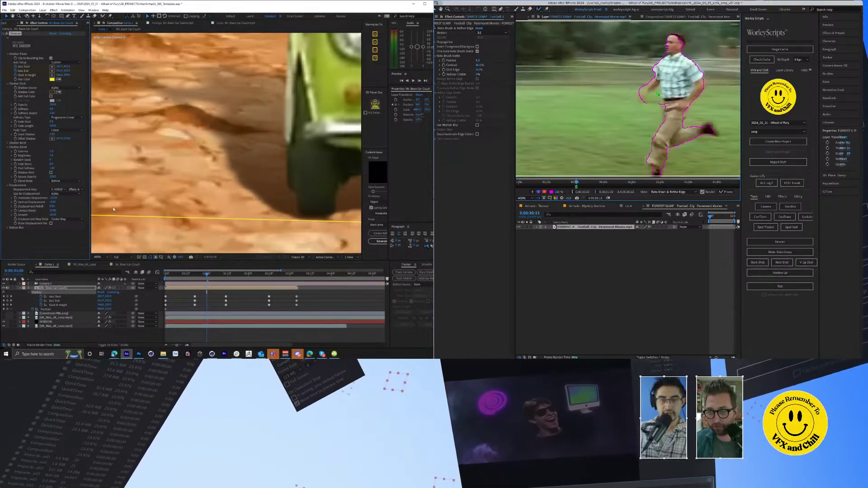
Step: Play back the car composition to review the displaced shadow, and advance the runner's Roto Brush clip to check the following frames
scroll(233, 166, "down", 3)
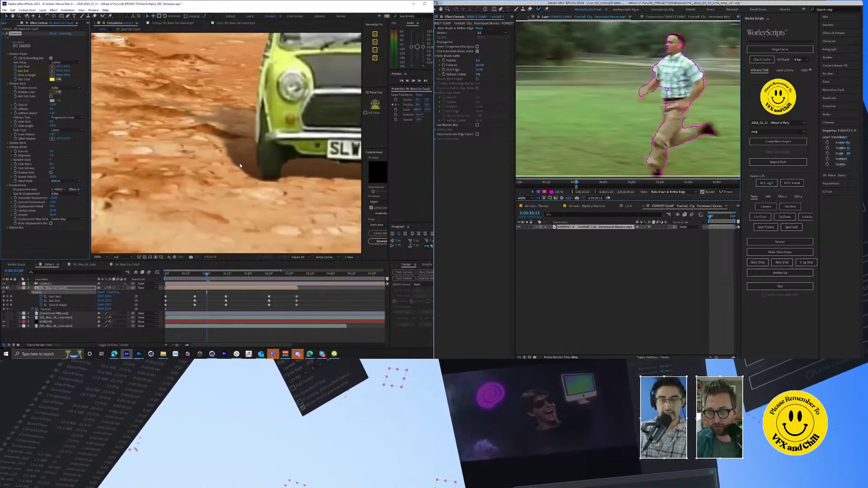
key("space")
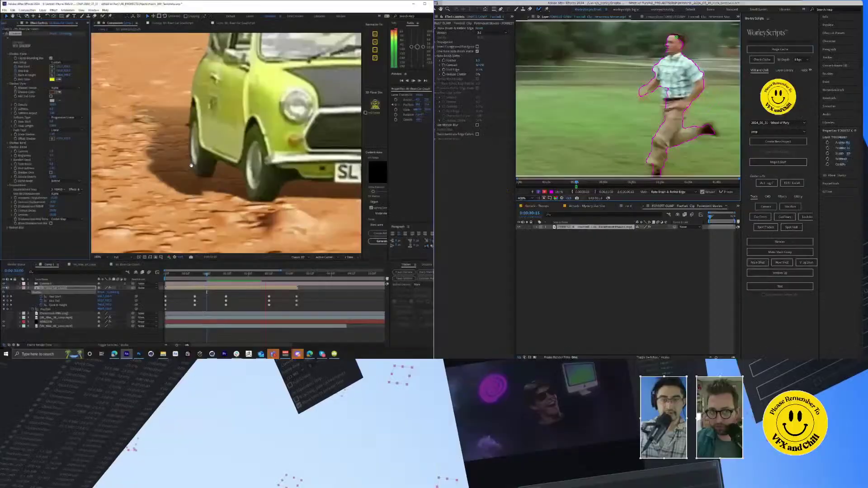
key("space")
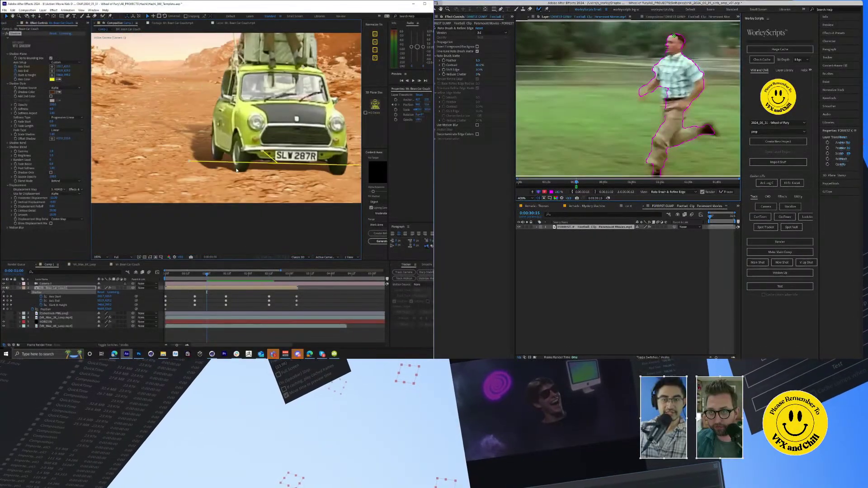
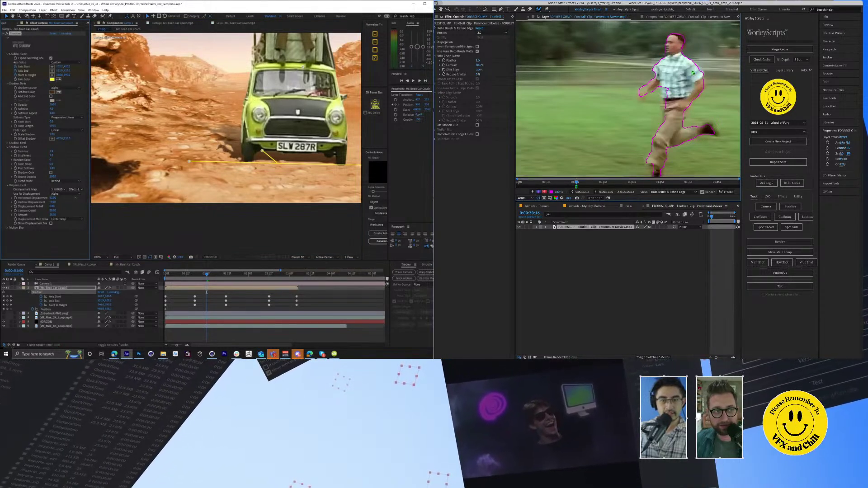
key("space")
key("Page_Down")
key("comma")
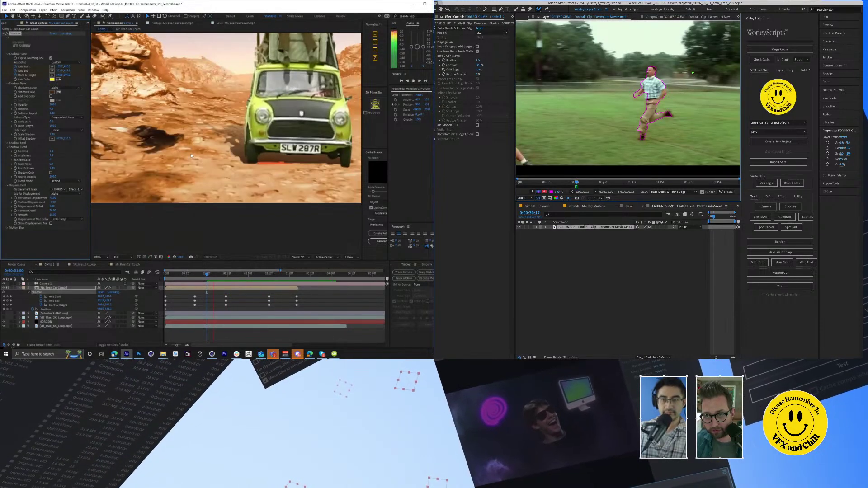
scroll(314, 144, "down", 4)
key("space")
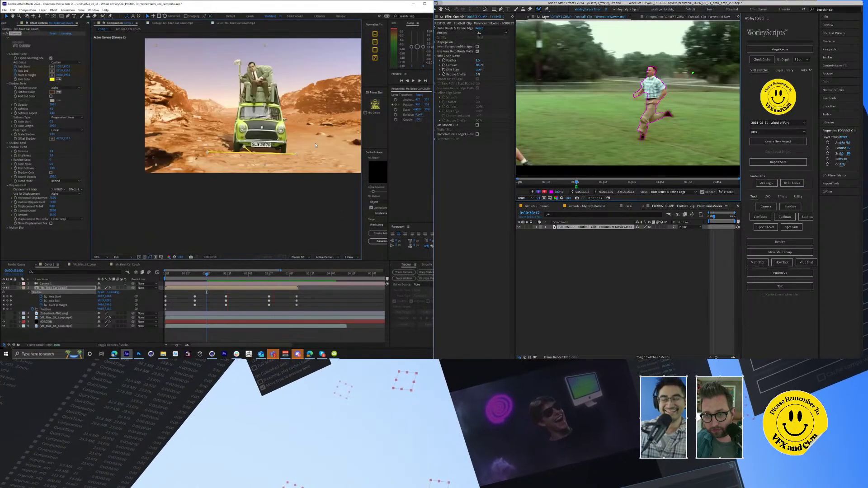
Step: Reposition the car shadow's axis start point at 0:00:03:00, and advance the runner's Roto Brush clip to check the next frames
left_click_drag(230, 273, 290, 279)
left_click_drag(222, 154, 224, 155)
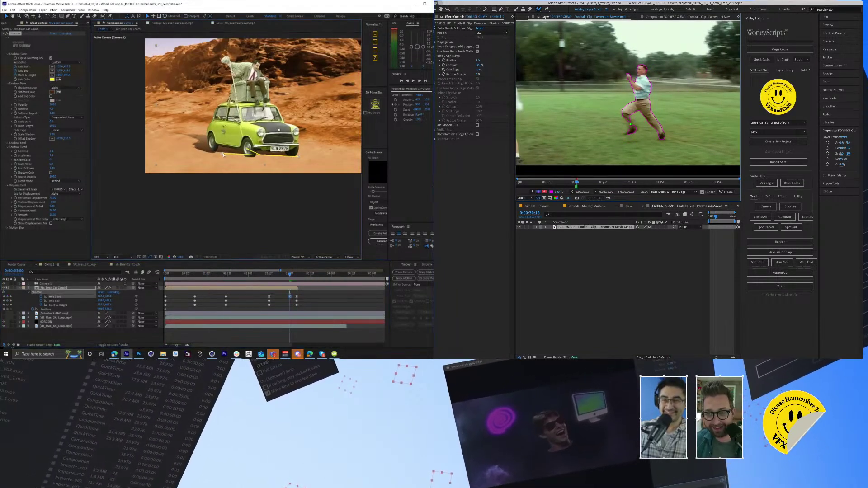
key("Page_Down")
key("Page_Down")
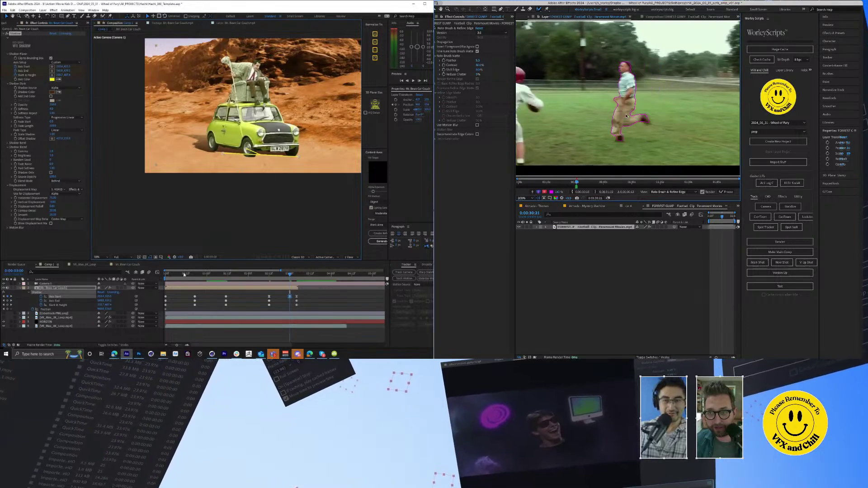
left_click_drag(183, 272, 166, 272)
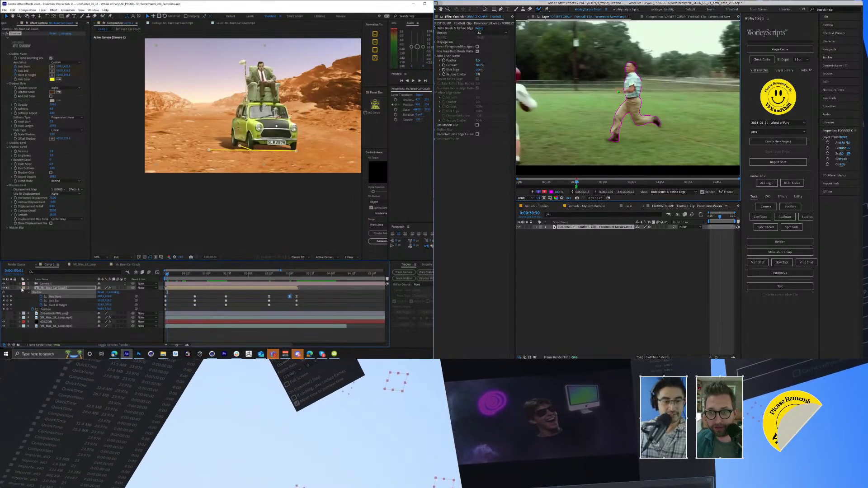
Step: Apply the Supercomp effect to the Mr. Bean Car Couch and HORIZON layers together
left_click(20, 288)
left_click(69, 288)
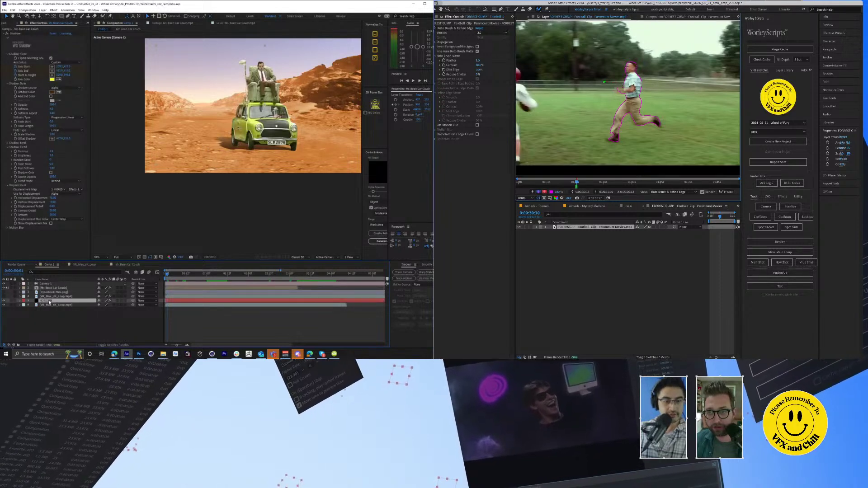
left_click(58, 300)
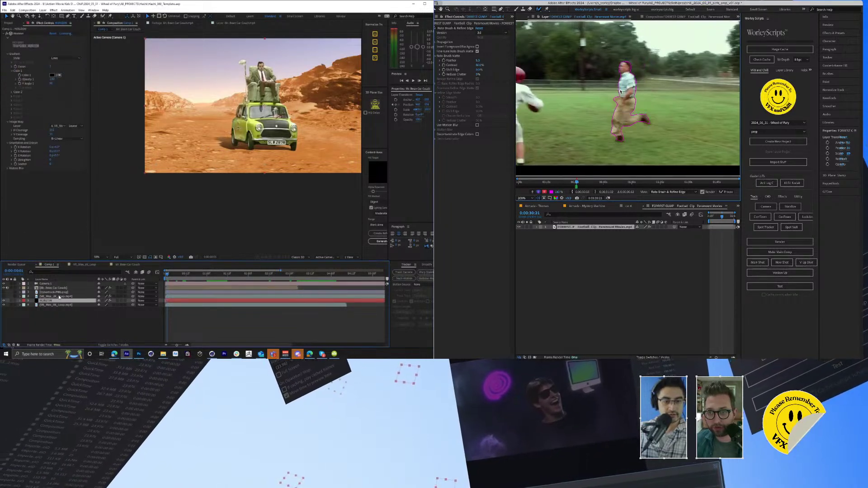
left_click(65, 288, "ctrl")
left_click(43, 10)
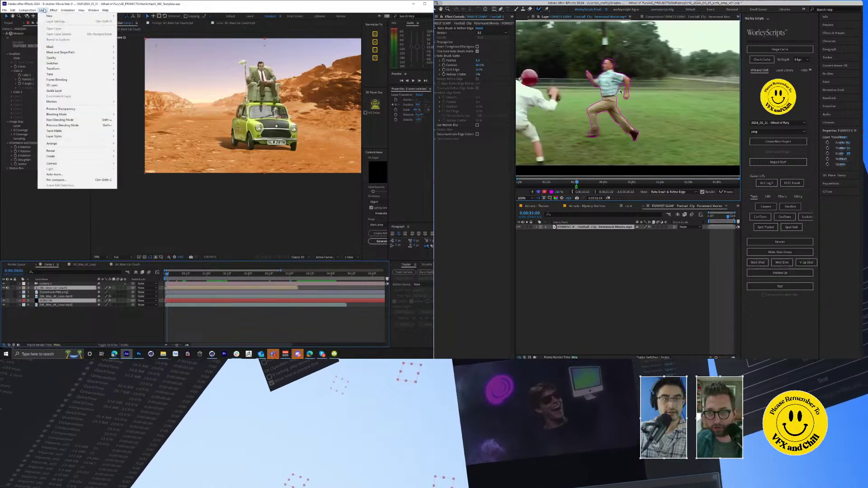
mouse_move(55, 10)
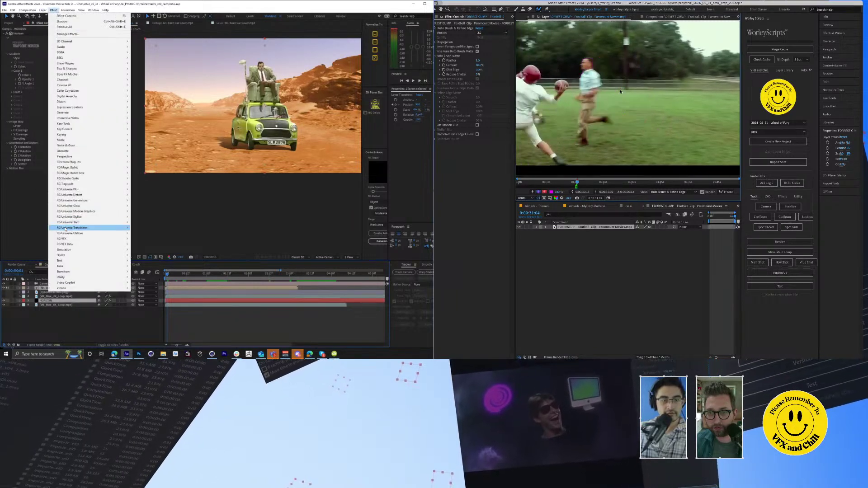
mouse_move(91, 238)
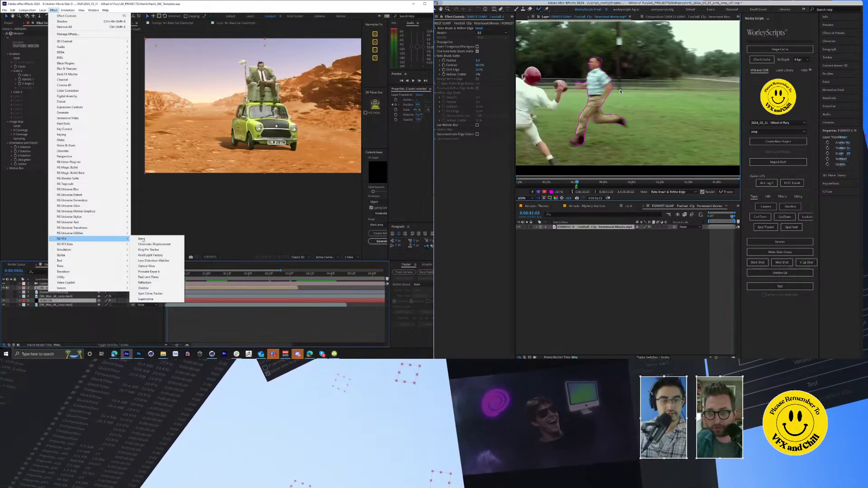
left_click(158, 300)
Step: Freeze the runner's Roto Brush propagation and open the Supercomp panel in a narrow layout beside the car composition
left_click(725, 192)
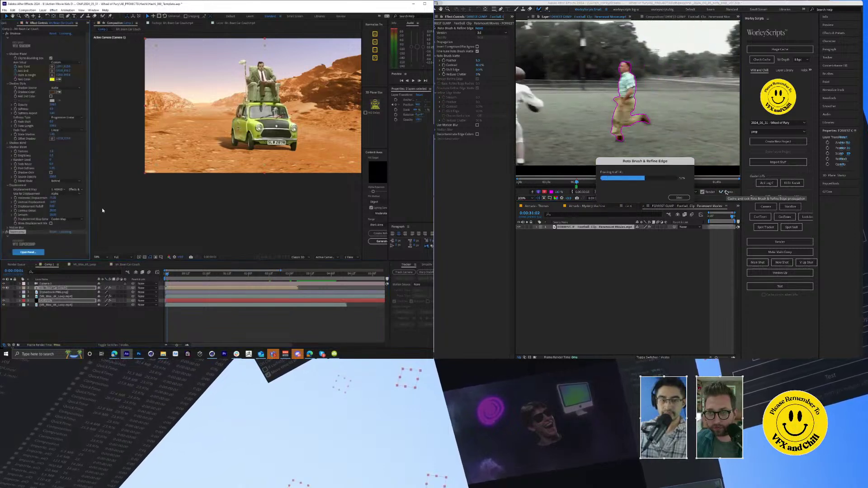
left_click(28, 252)
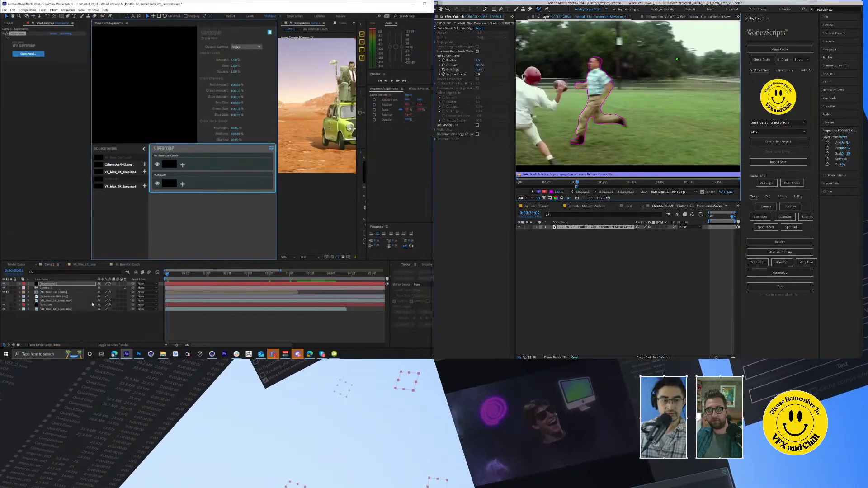
left_click(673, 17)
left_click_drag(275, 154, 174, 154)
key("space")
left_click_drag(312, 115, 278, 119)
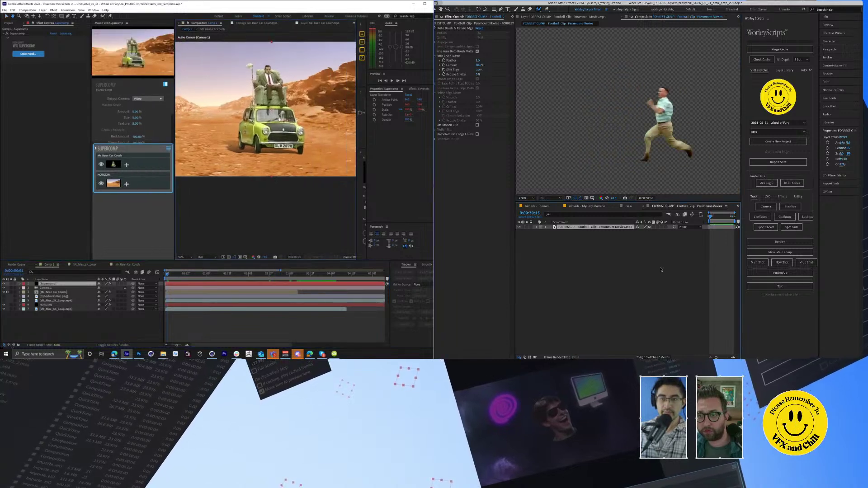
key("v")
left_click(436, 9)
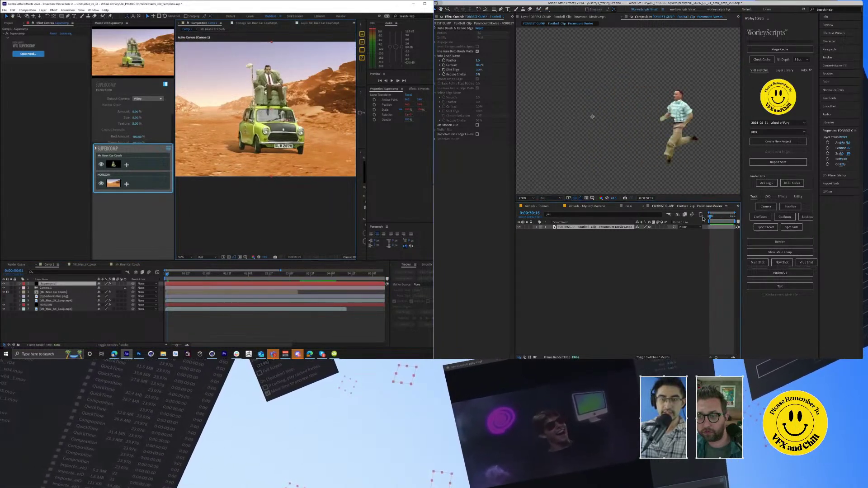
Step: Add Color Correction to the Mr. Bean Car Couch layer in Supercomp and match its colors to the background
left_click(127, 165)
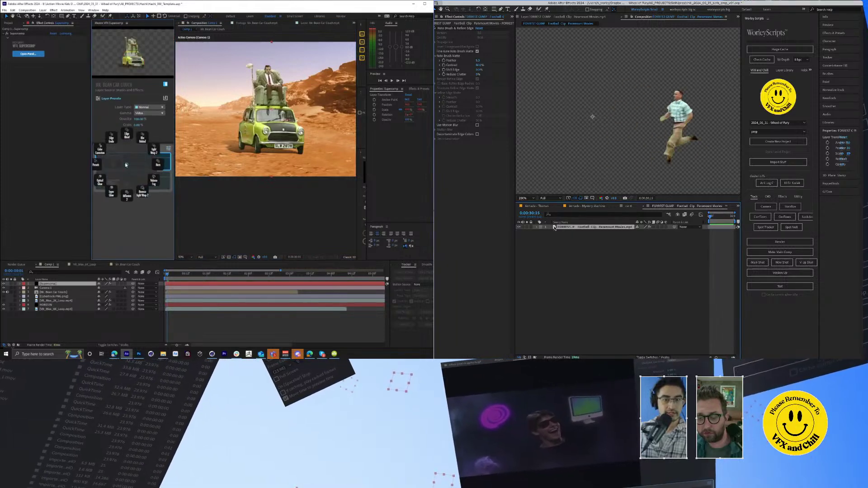
left_click(100, 150)
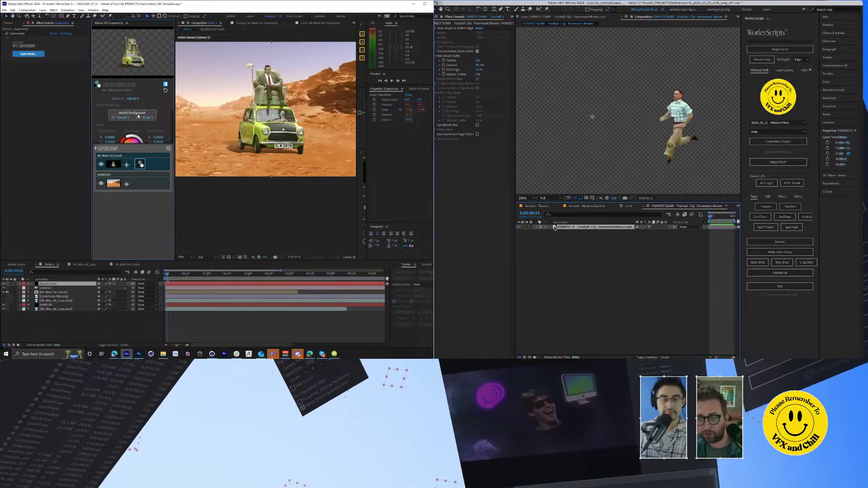
left_click_drag(257, 277, 286, 277)
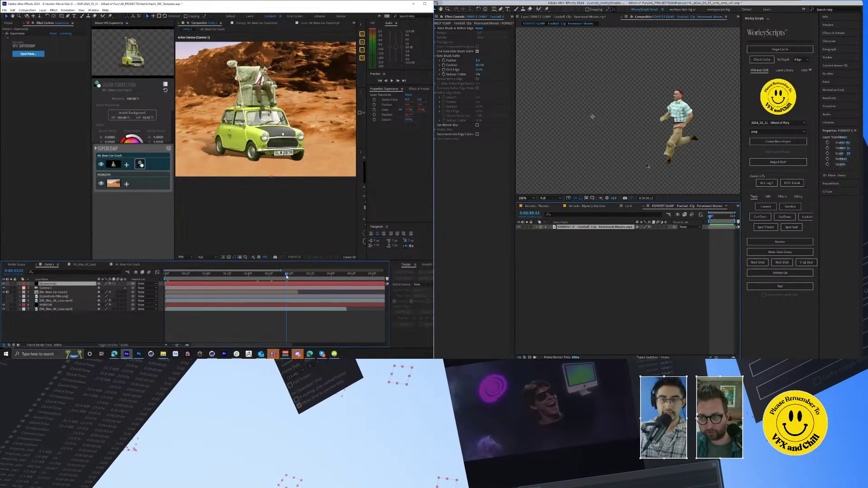
left_click(779, 197)
left_click(134, 115)
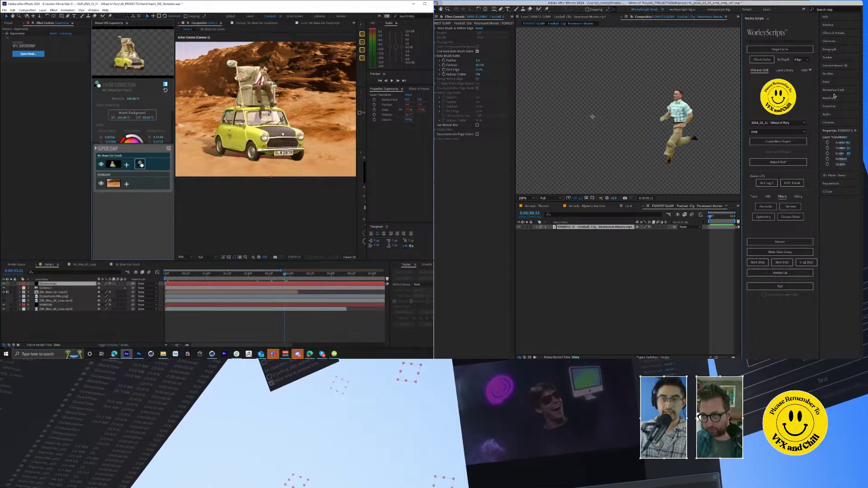
Step: Place a Stabilize track point over the runner's head, and strengthen the car's Match Background color correction
scroll(275, 79, "up", 2)
left_click(828, 57)
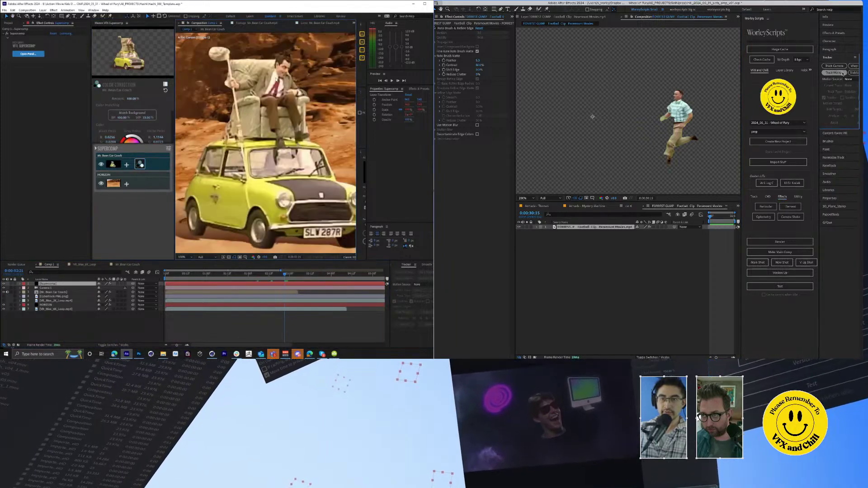
left_click(853, 72)
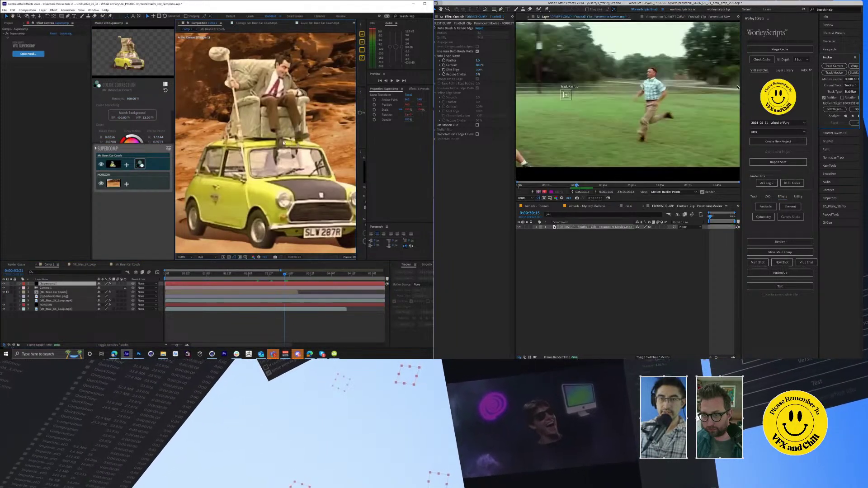
left_click_drag(565, 96, 652, 81)
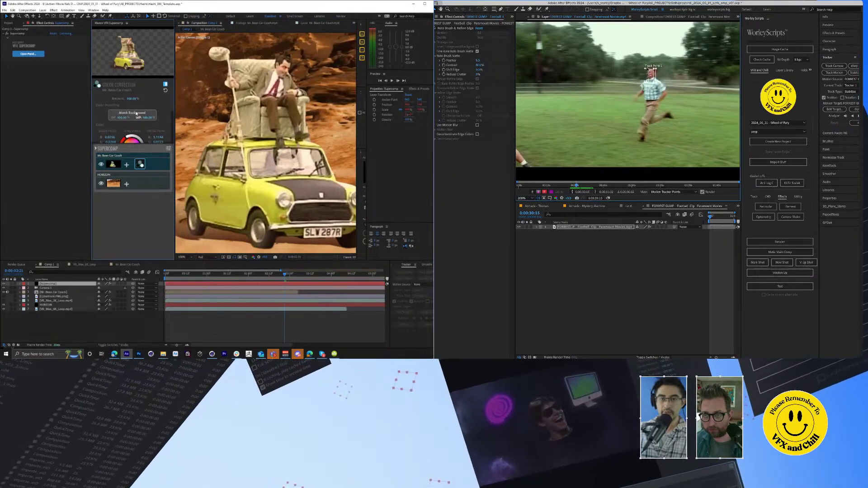
left_click(135, 113)
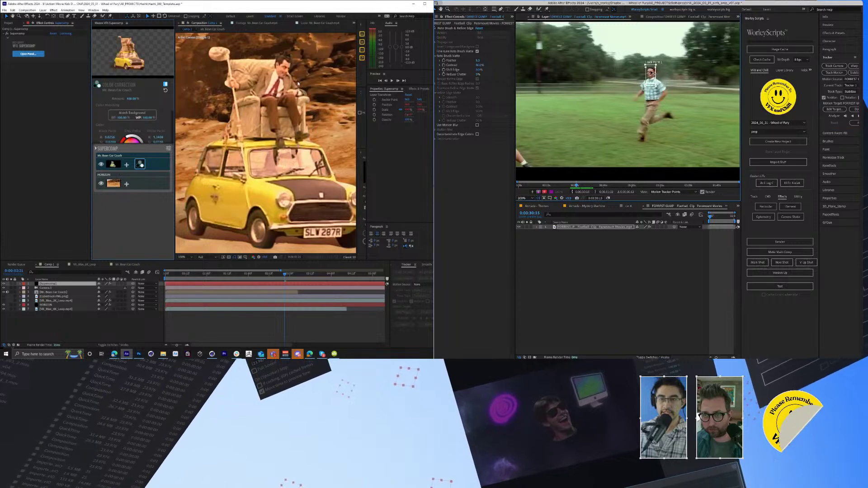
scroll(307, 144, "down", 2)
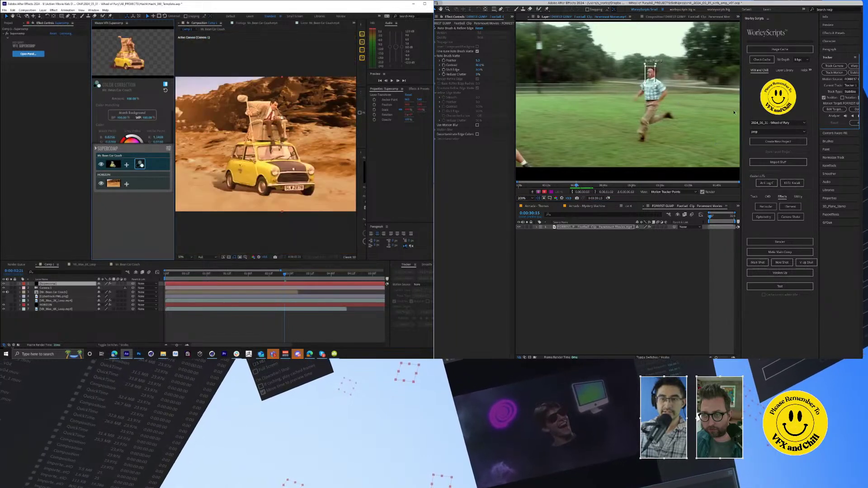
Step: Adjust the track region around the runner's head, analyze the clip forward, and apply the stabilization
left_click(857, 117)
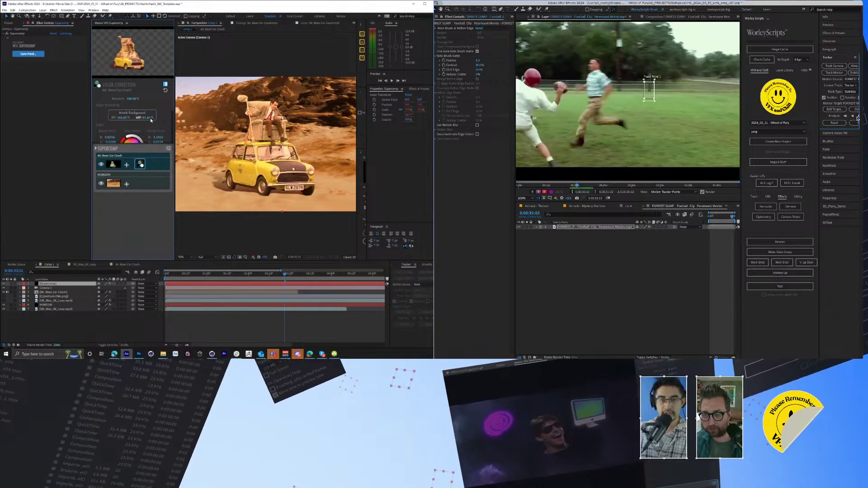
left_click(857, 118)
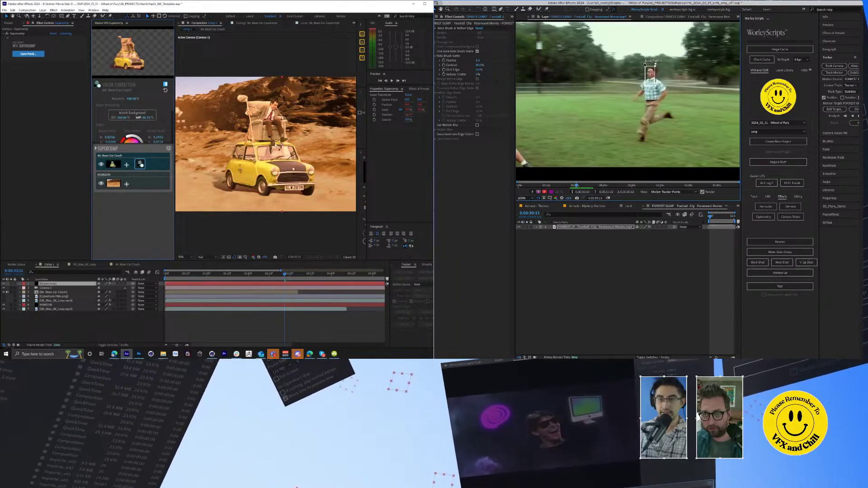
left_click_drag(632, 65, 629, 64)
left_click(858, 118)
left_click(852, 123)
key("Return")
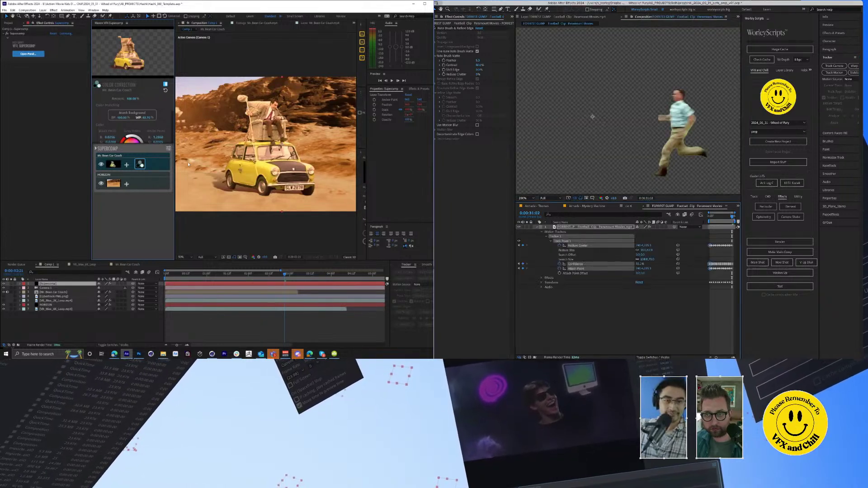
left_click_drag(720, 214, 710, 216)
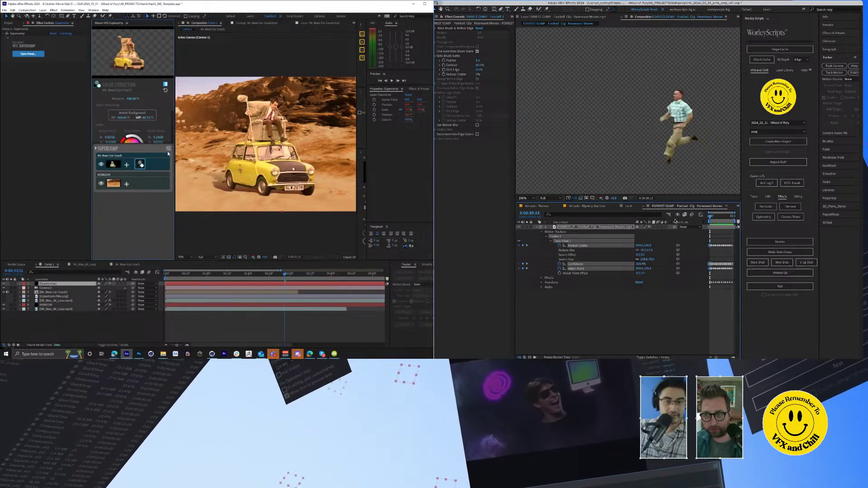
Step: Fine-tune the white point match in the car's Supercomp color correction, and play back the stabilized runner
left_click_drag(174, 154, 184, 143)
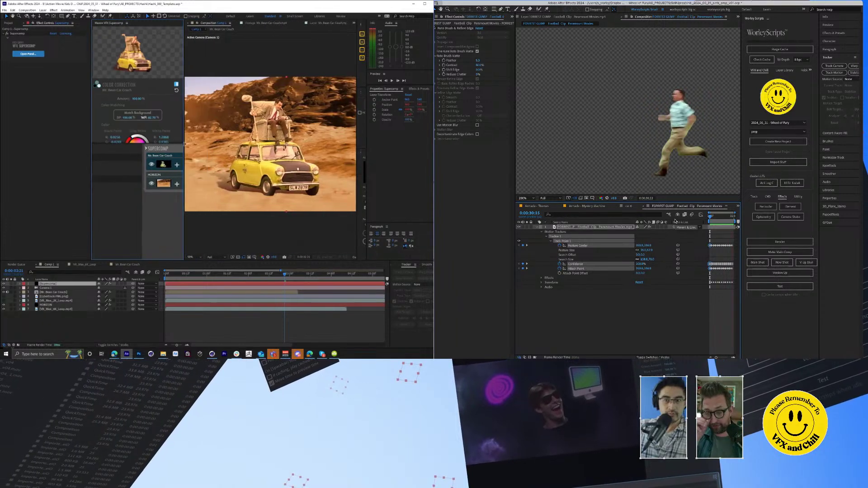
left_click_drag(147, 117, 156, 118)
left_click_drag(719, 131, 645, 120)
key("space")
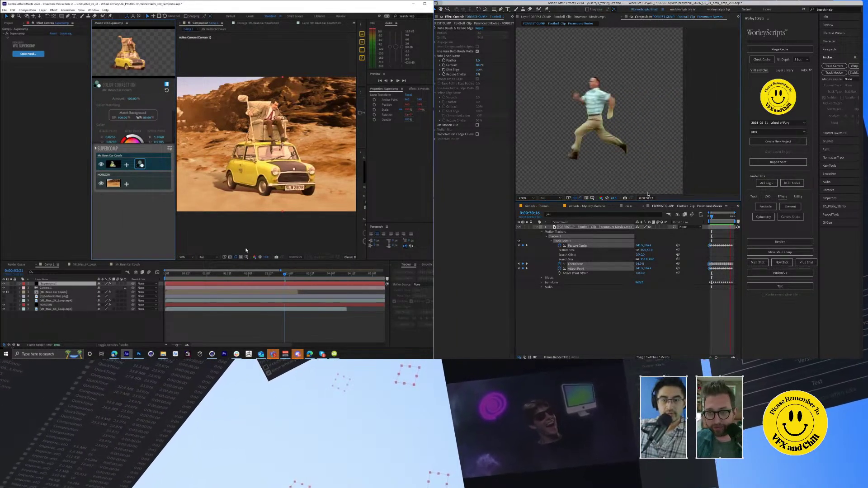
key("Home")
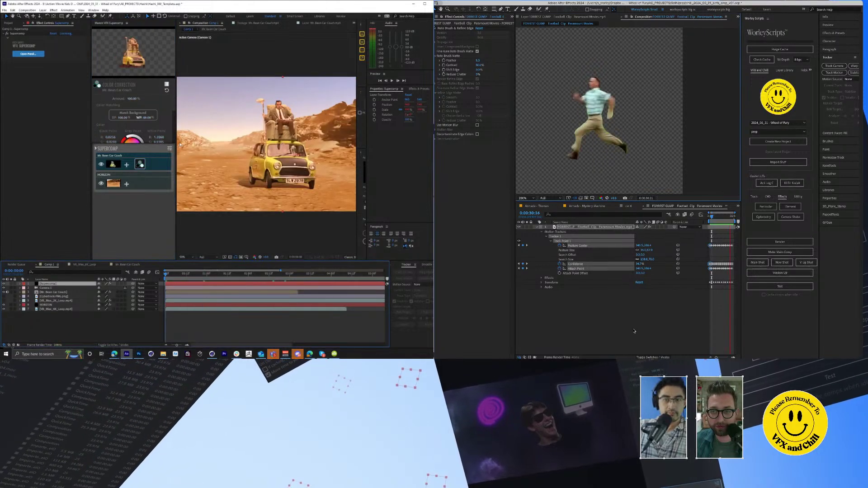
Step: Play back the car composition from the start to review the color match
right_click(110, 24)
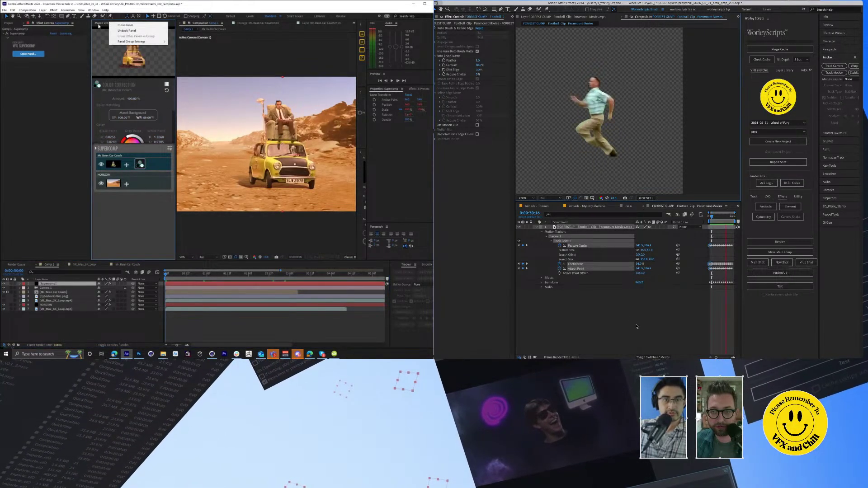
left_click(123, 25)
left_click(267, 249)
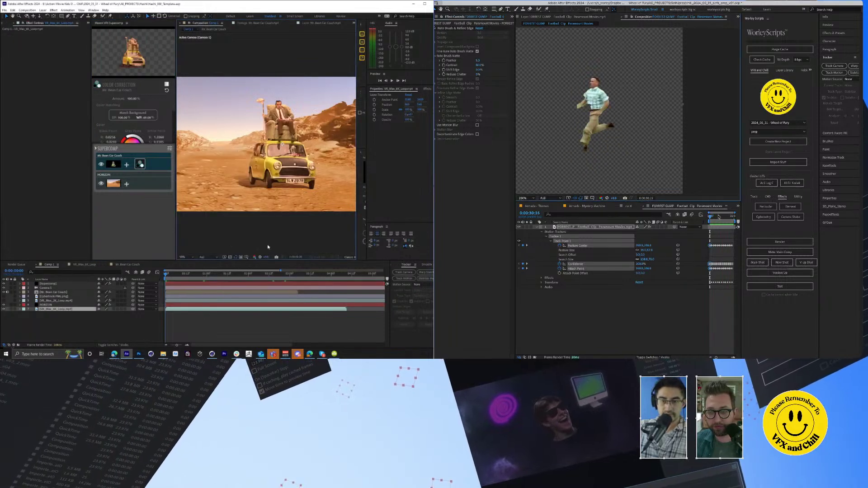
key("space")
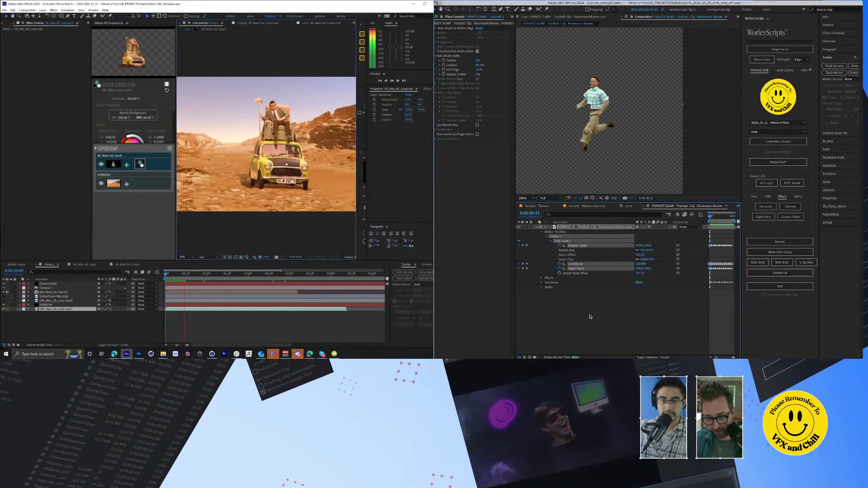
Step: Mute the Mr. Bean Car Couch layer's audio and play the color-matched composition again
left_click_drag(634, 222, 587, 222)
left_click(158, 169)
left_click(609, 306)
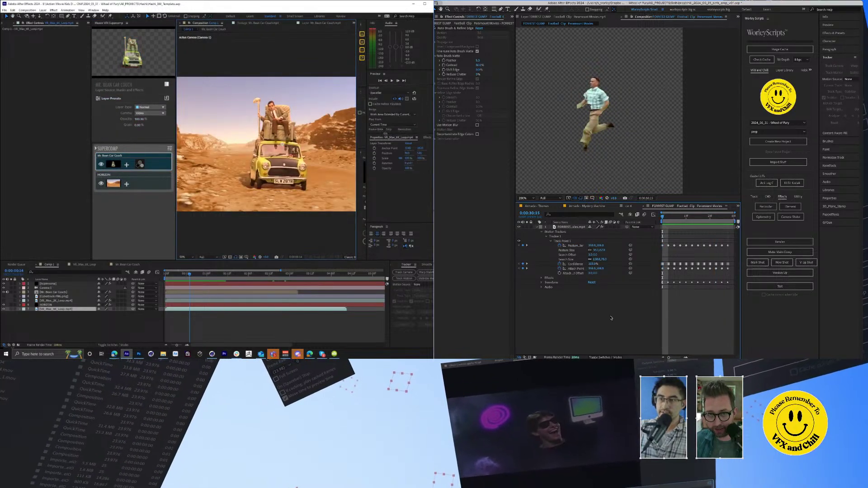
left_click(401, 99)
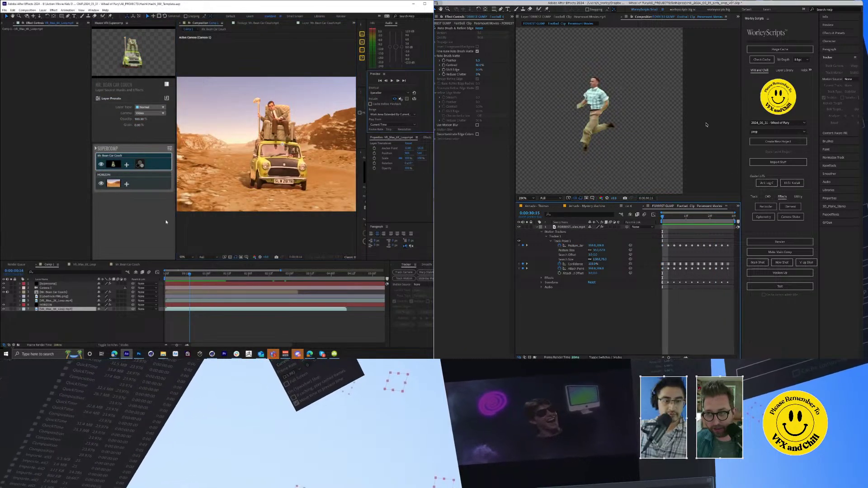
left_click(8, 293)
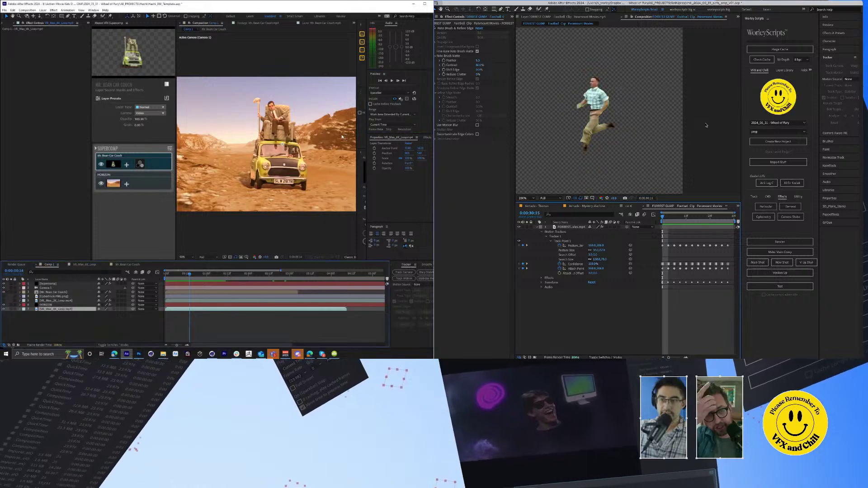
key("space")
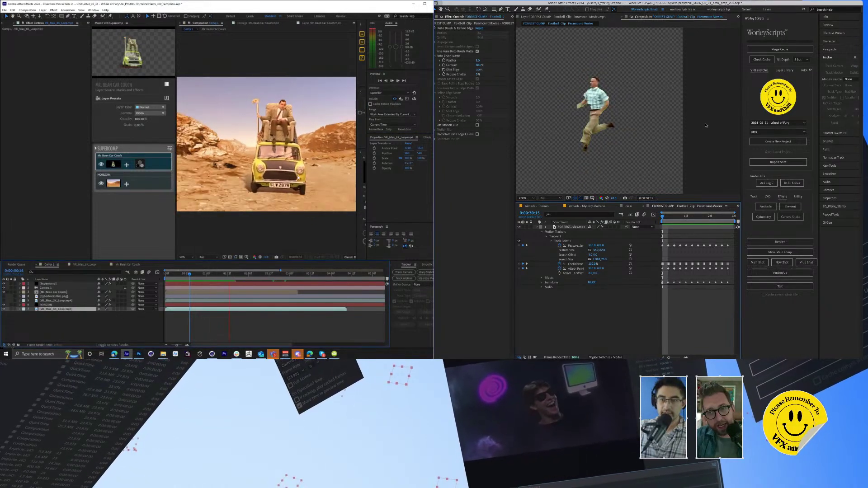
Step: End the car composition's work area where the Mr. Bean Car Couch layer ends, play it back, and widen the preview
scroll(286, 165, "down", 2)
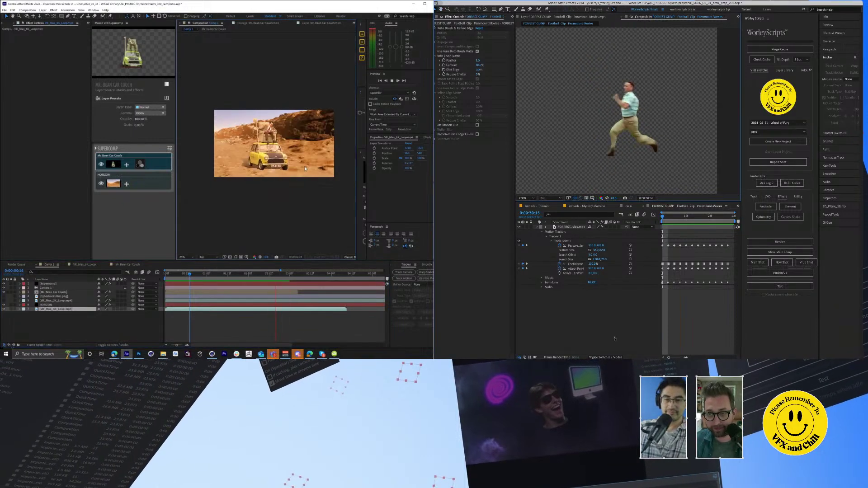
scroll(300, 178, "up", 2)
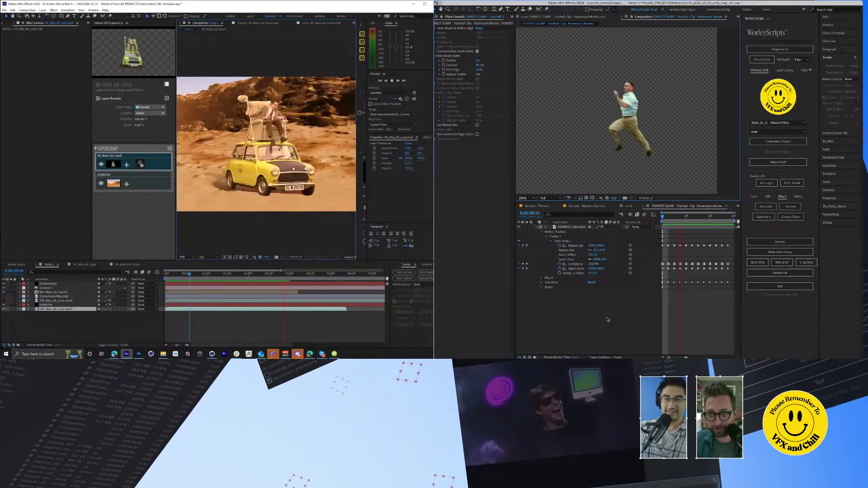
left_click(238, 279)
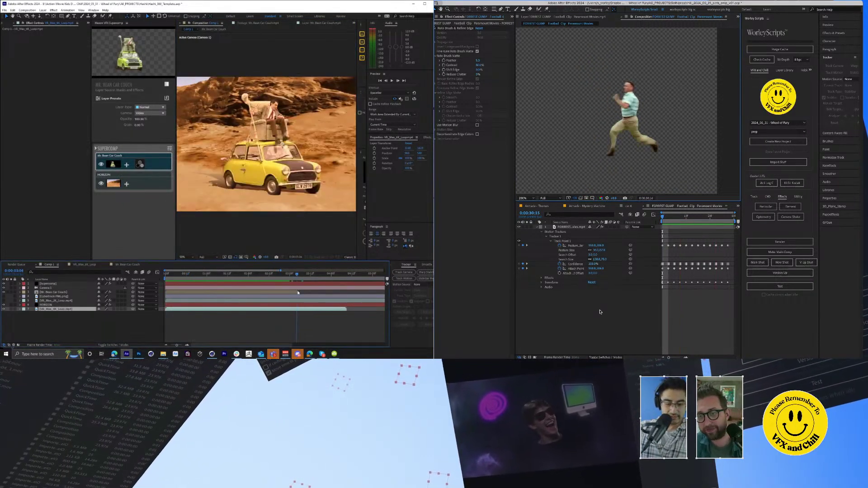
key("n")
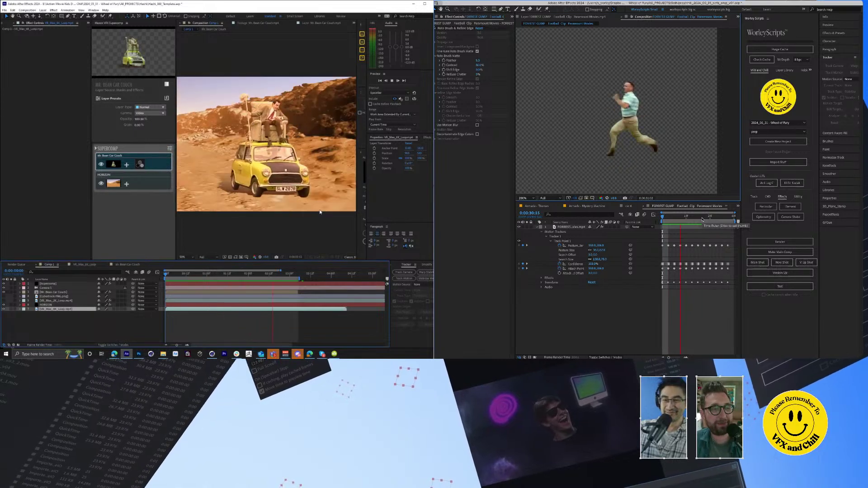
mouse_move(176, 119)
left_mouse_down()
mouse_move(131, 120)
mouse_move(159, 120)
left_mouse_up()
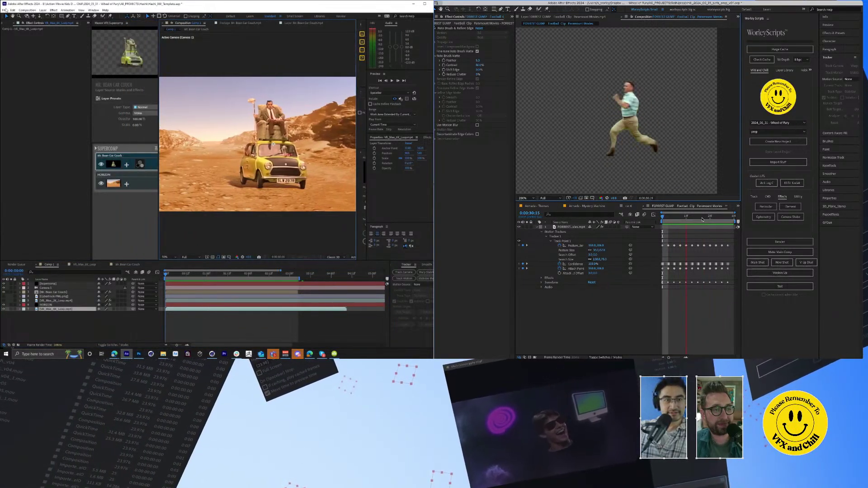
Step: Open the car project's file import dialog on the MovieClips footage folder
left_click(8, 22)
left_click(27, 111)
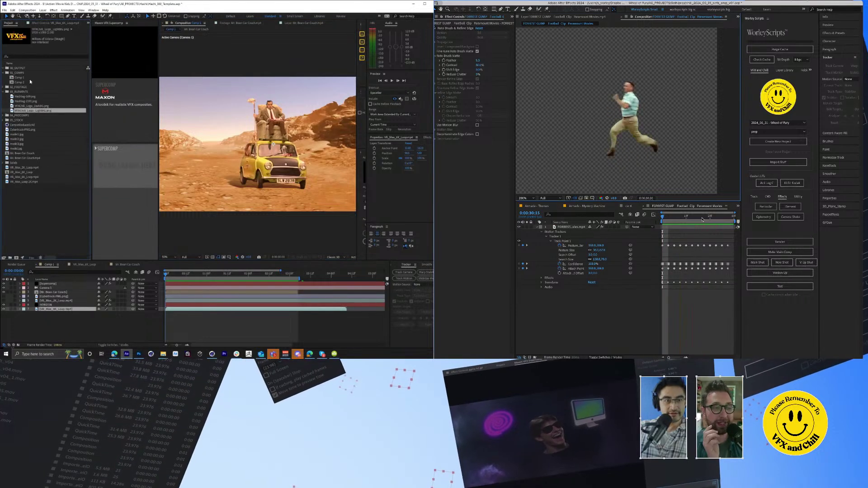
left_click(31, 86)
key("ctrl+i")
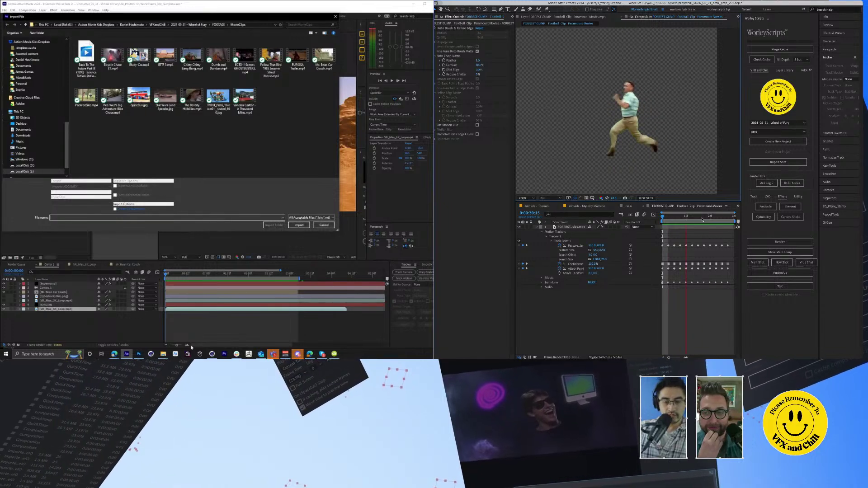
Step: Switch to Cinema 4D, start opening a project file, and browse up to the VFXandChill folder
key("alt+Tab")
left_click(7, 17)
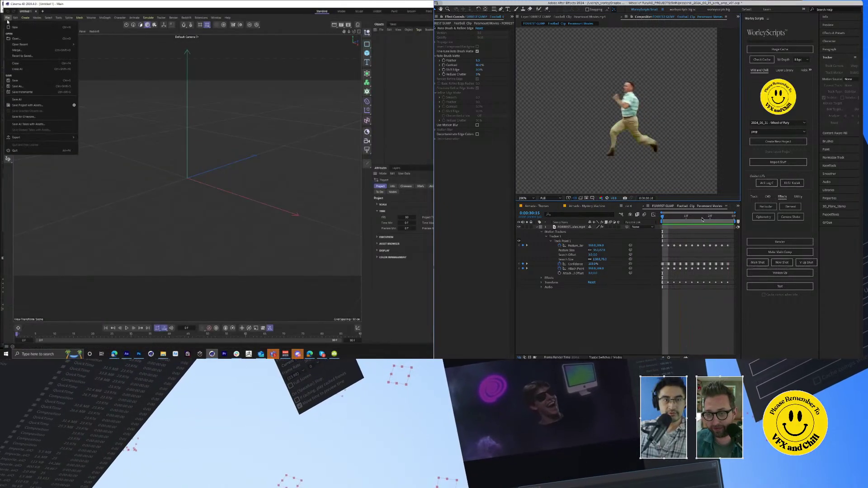
left_click(23, 37)
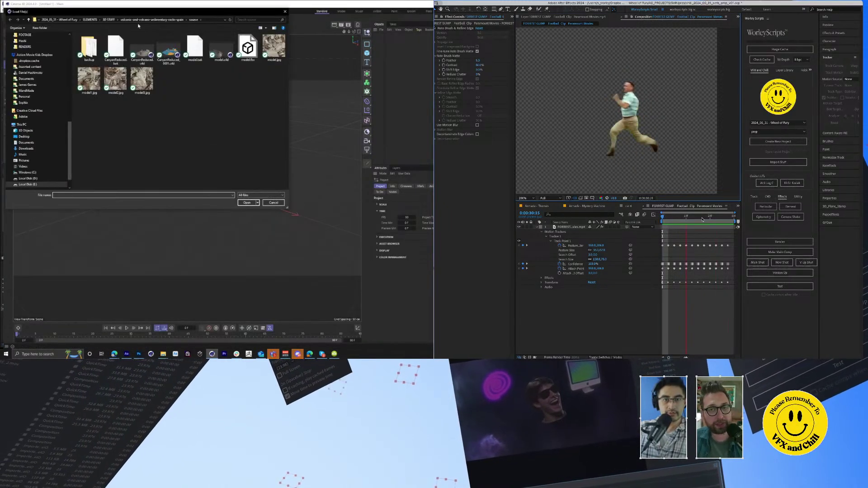
left_click(69, 21)
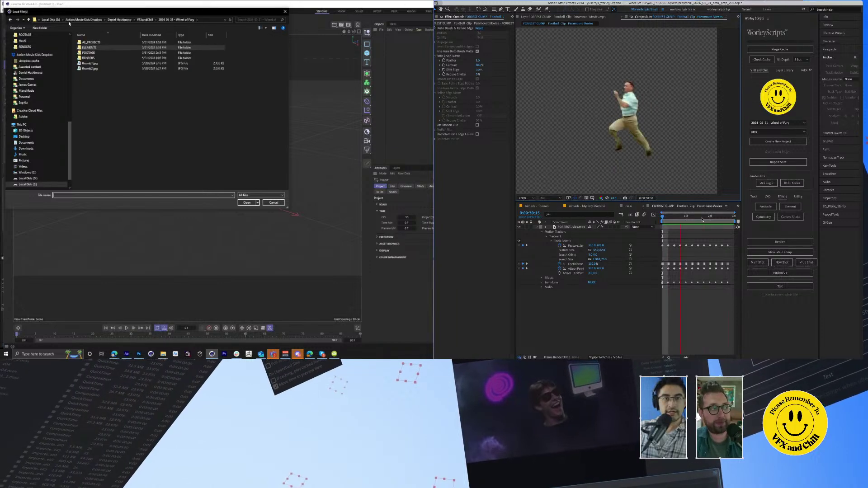
left_click(142, 19)
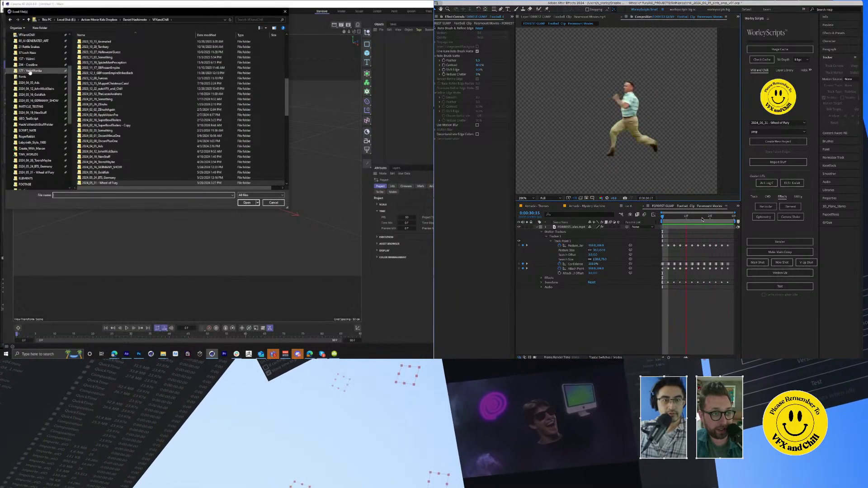
Step: Look through the pinned folders for the location of the existing 3D scene
scroll(42, 89, "up", 4)
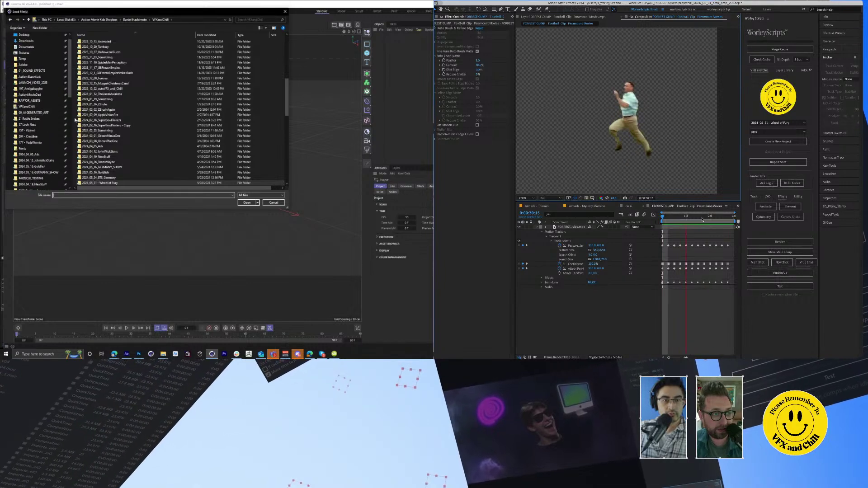
scroll(71, 114, "down", 9)
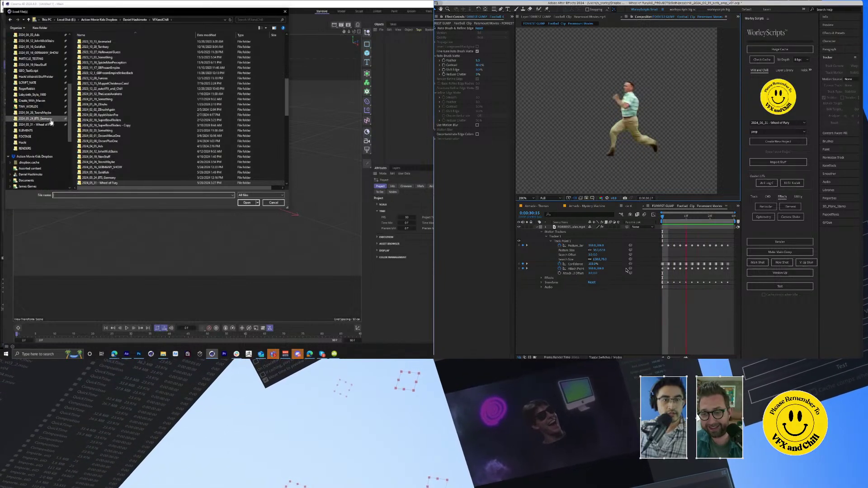
left_click(42, 136)
scroll(44, 107, "up", 2)
scroll(44, 106, "up", 2)
left_click(48, 83)
scroll(56, 93, "down", 1)
scroll(68, 95, "up", 3)
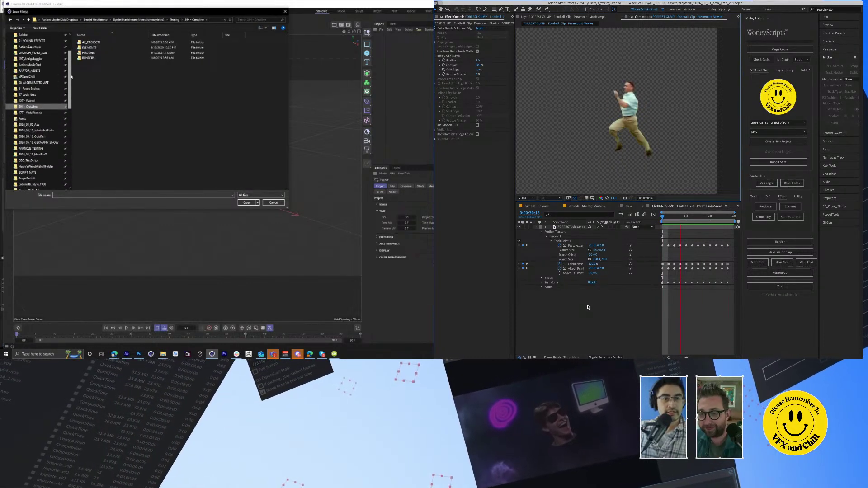
scroll(73, 108, "down", 3)
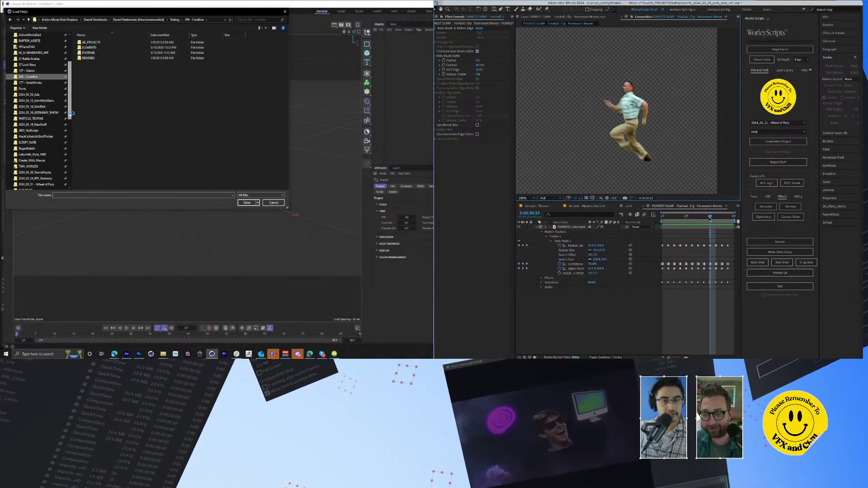
scroll(72, 119, "down", 1)
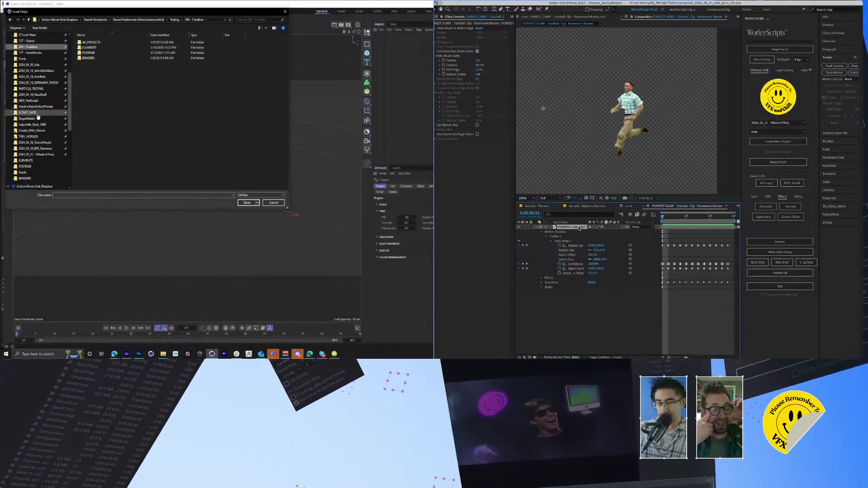
left_click_drag(71, 113, 70, 108)
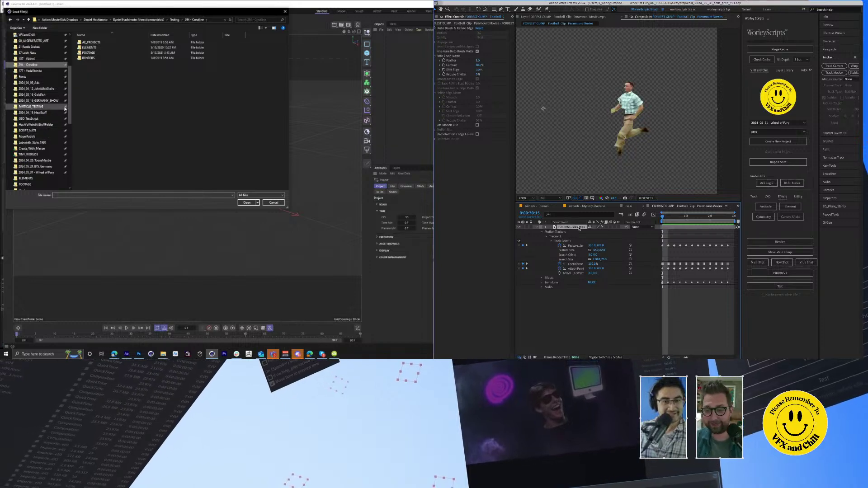
left_click_drag(70, 111, 71, 115)
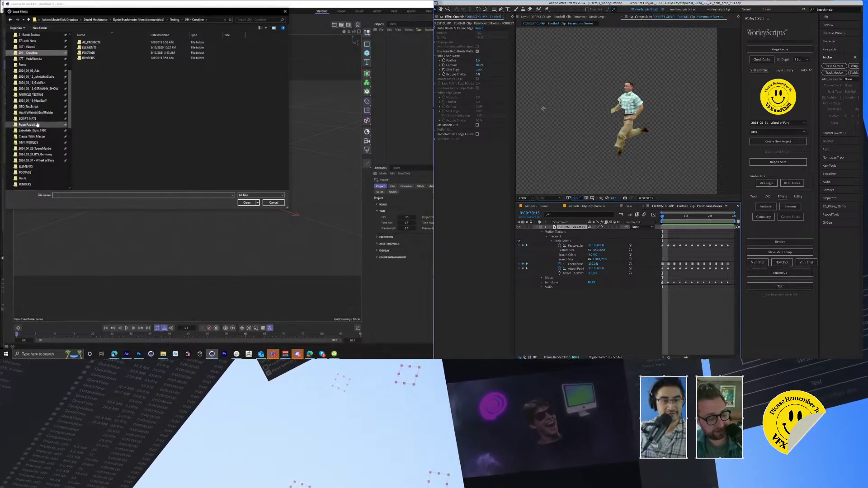
Step: Check the TINY_WORLDS folder, its parent folder and the BTS_Germany project folder for the 3D scene
left_click(41, 155)
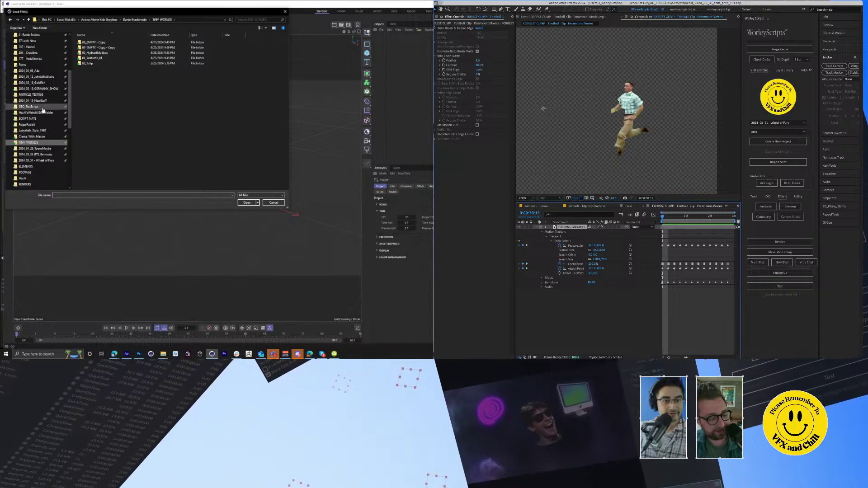
left_click(140, 19)
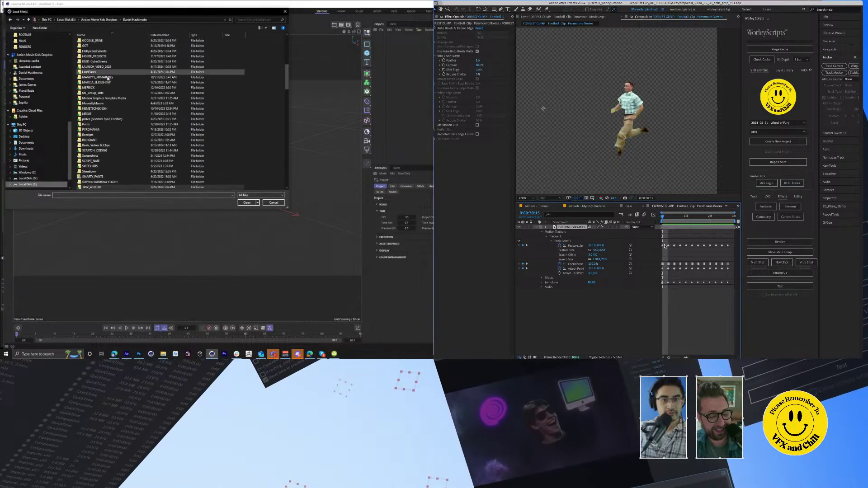
scroll(136, 113, "down", 5)
scroll(36, 90, "up", 4)
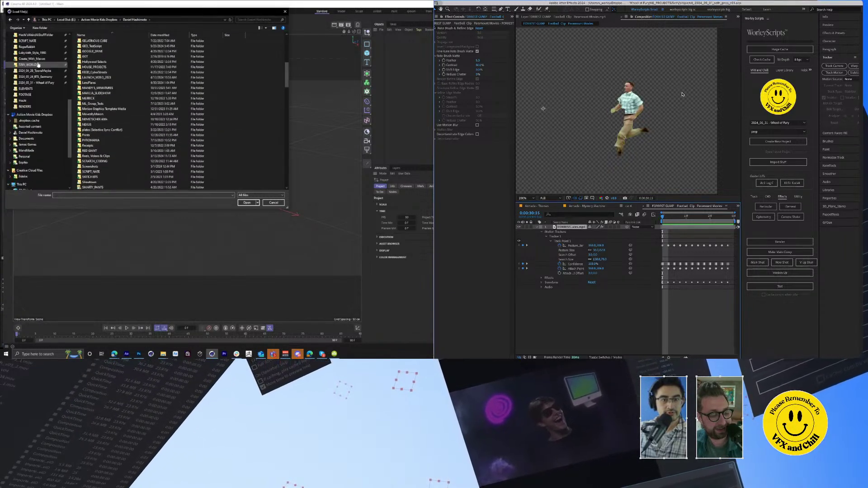
left_click(28, 64)
left_click(48, 77)
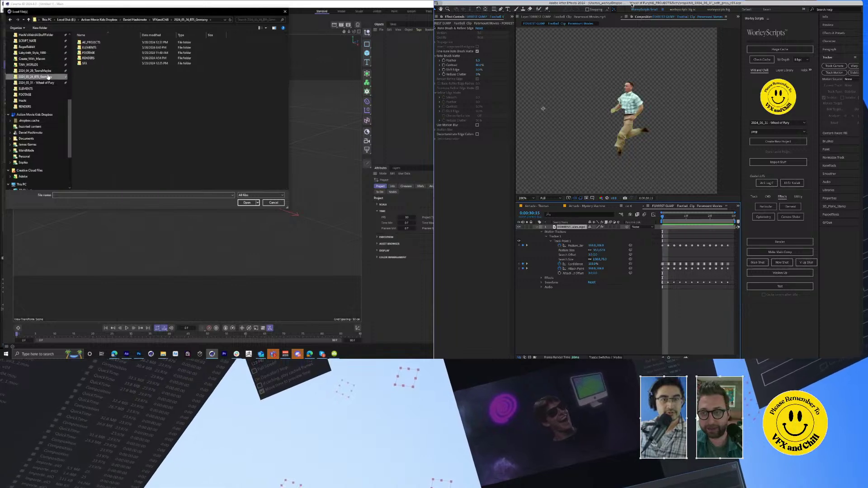
Step: Browse from the VFXandChill folder through SHOW BRANDING to the INTRO_ASSETS folder
left_click(161, 20)
scroll(109, 135, "down", 5)
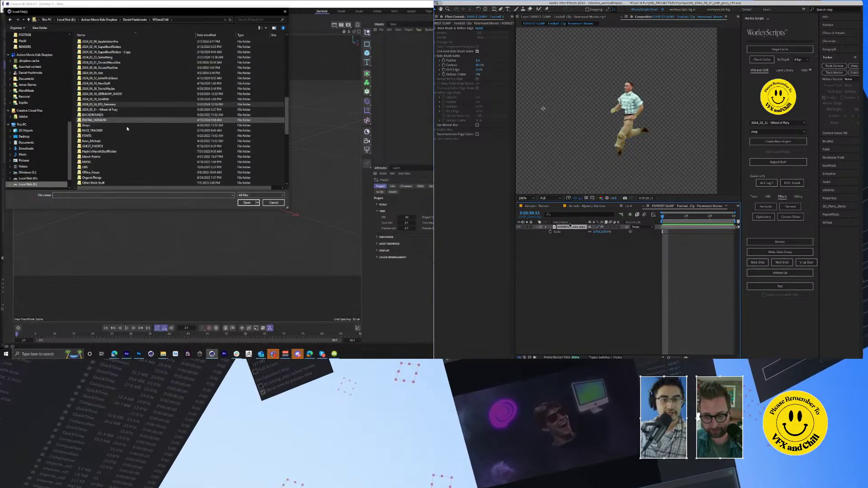
double_click(109, 157)
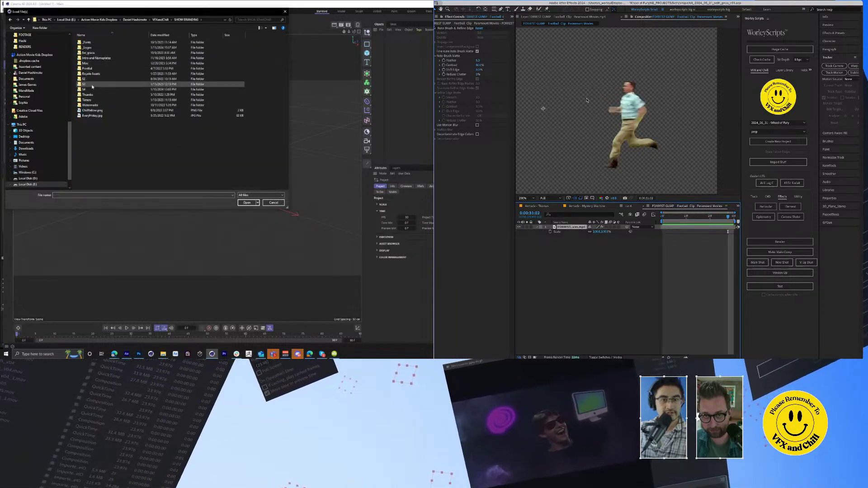
double_click(108, 84)
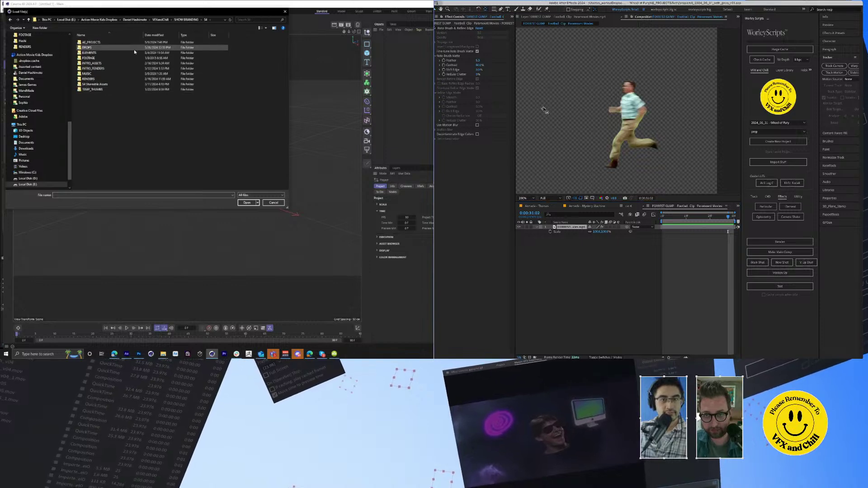
double_click(108, 63)
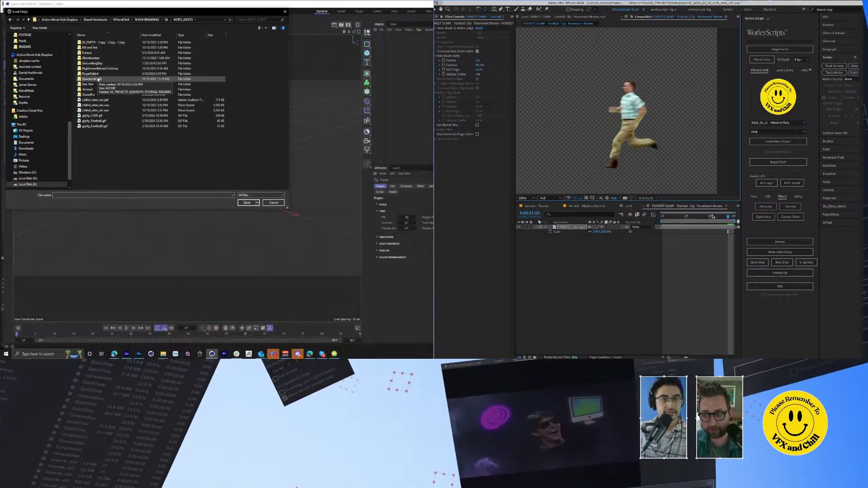
Step: Open the highest-numbered Furiosa_Fleet scene from the Furiosa ELEMENTS 3D_STUFF folder, and open the runner's precomposition in After Effects
double_click(104, 53)
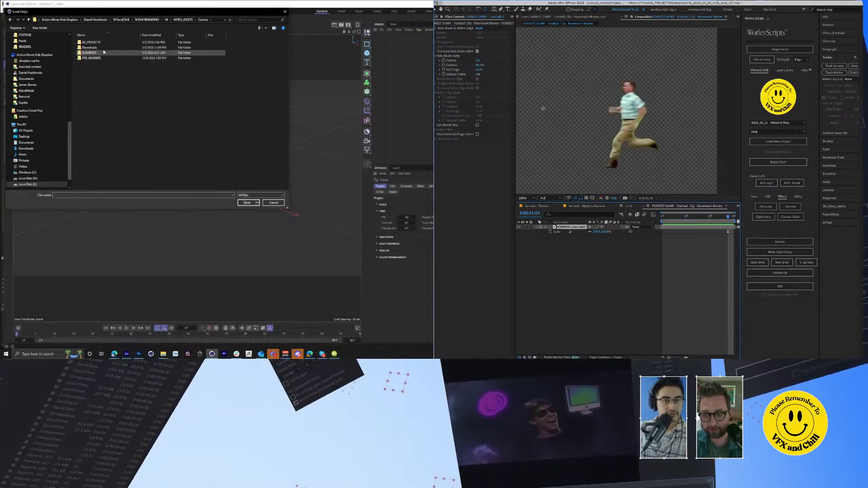
double_click(99, 53)
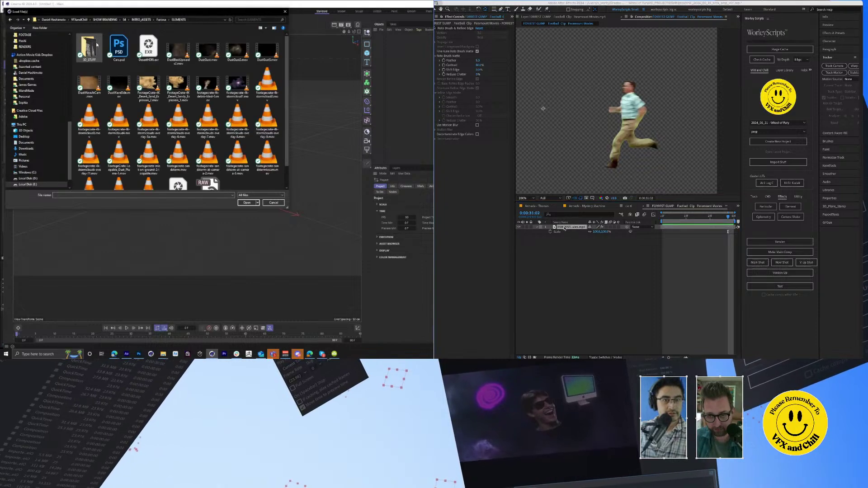
double_click(92, 44)
scroll(149, 115, "down", 9)
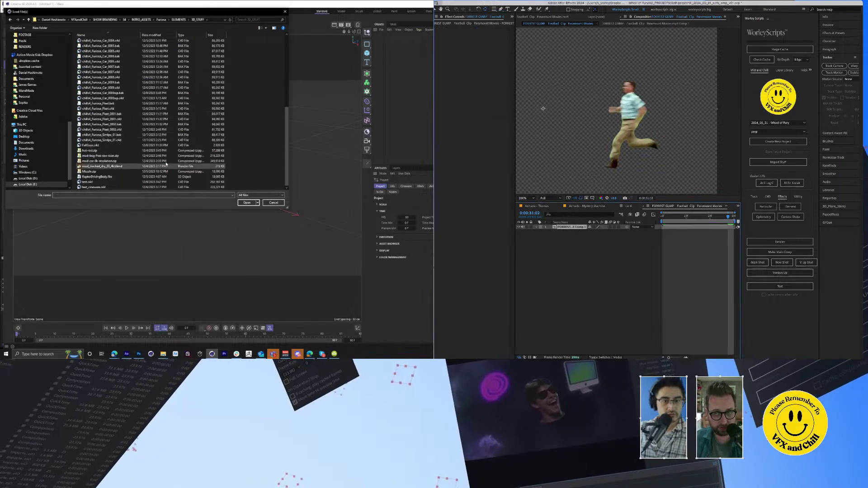
double_click(564, 227)
double_click(129, 129)
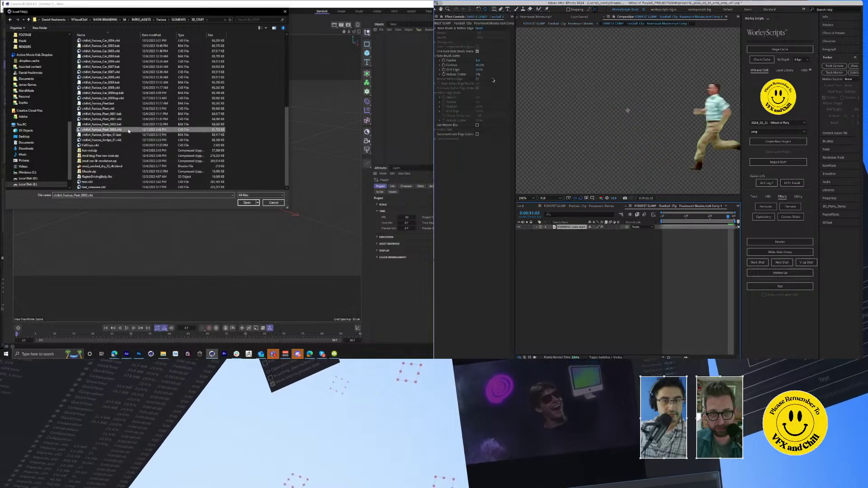
Step: Enable motion blur in the runner's Roto Brush effect, and play the outer runner composition from its start
left_click(477, 125)
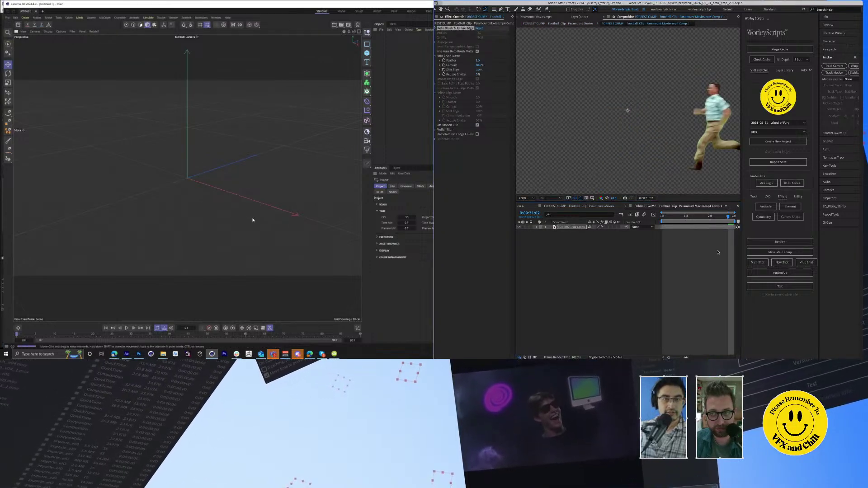
left_click(601, 206)
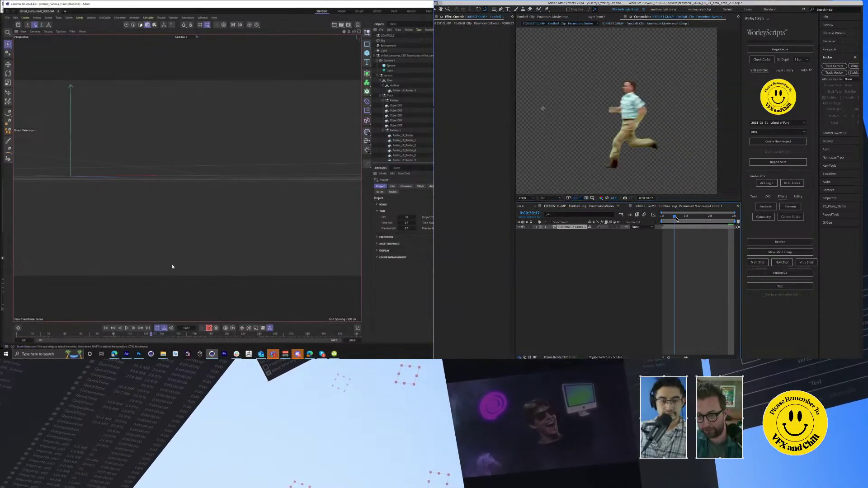
left_click_drag(676, 220, 605, 218)
key("space")
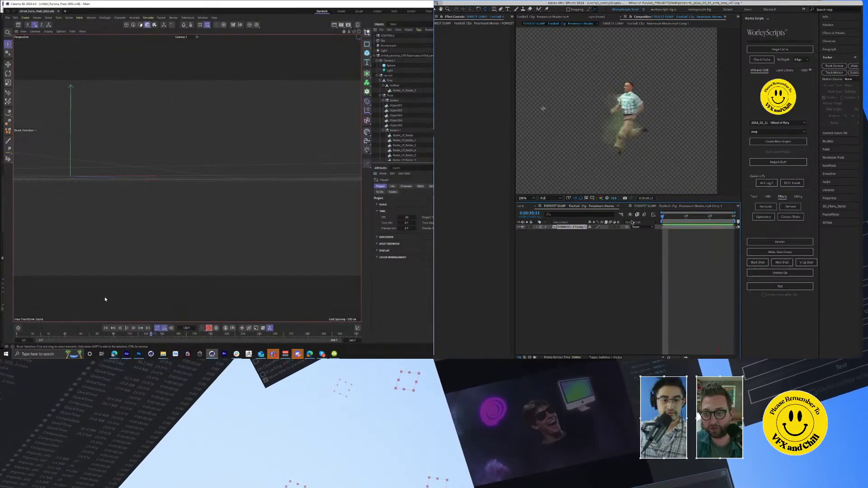
Step: Start the runner composition's work area at 0:00:30:16, move to 0:00:30:21, and return the Cinema 4D fleet scene to frame 0
left_click(670, 218)
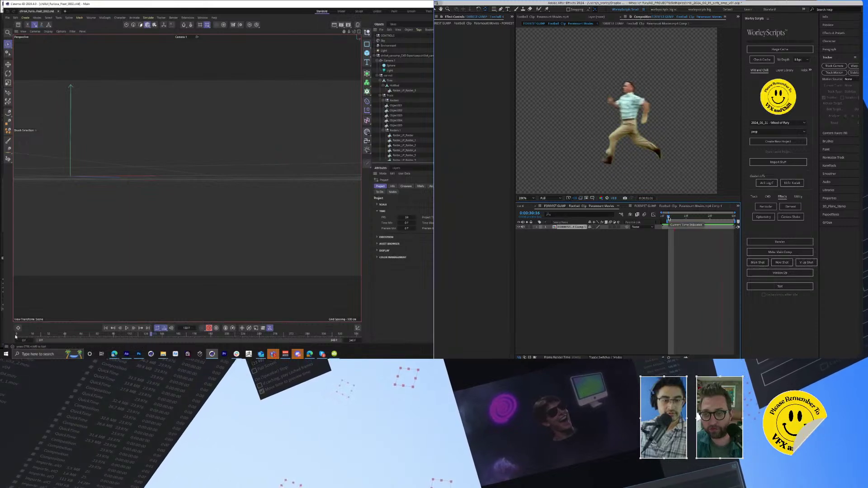
left_click(700, 219)
key("shift+f")
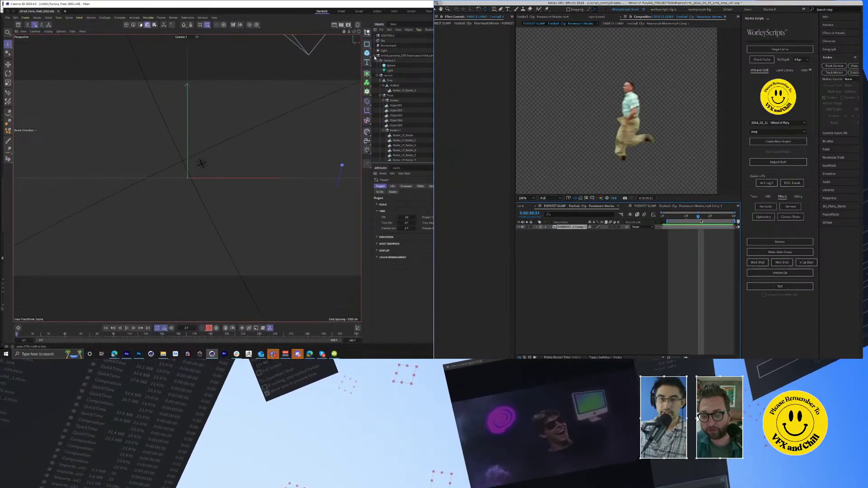
Step: Keyframe the runner layer's scale at 0:00:30:16, move to 0:00:31:03, and return the fleet scene to frame 0
key("space")
left_click_drag(678, 217, 669, 218)
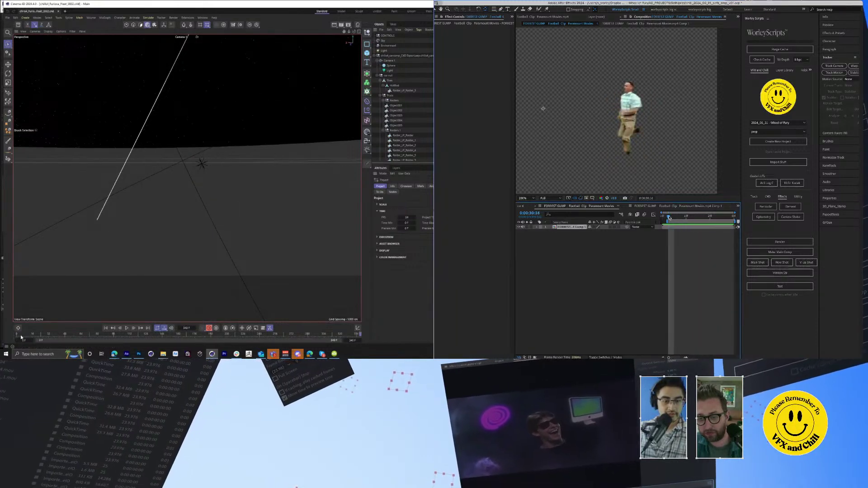
left_click_drag(21, 337, 15, 334)
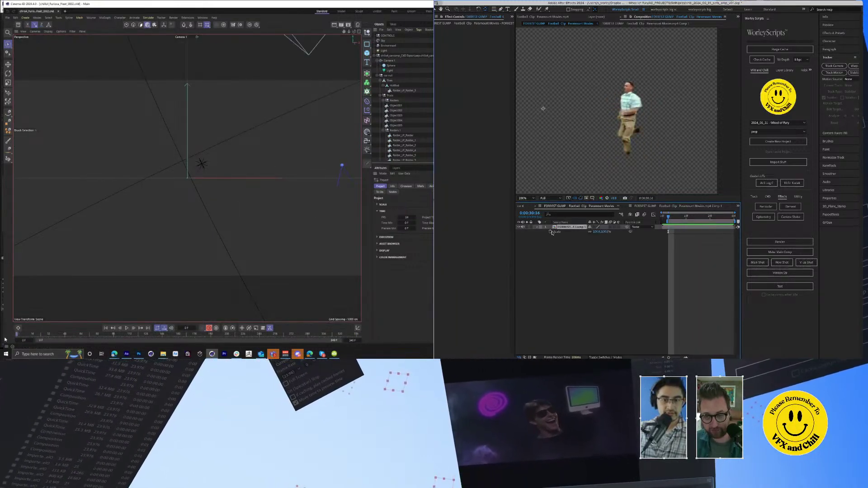
key("s")
left_click(710, 217)
left_click_drag(710, 220, 728, 218)
middle_click(135, 104)
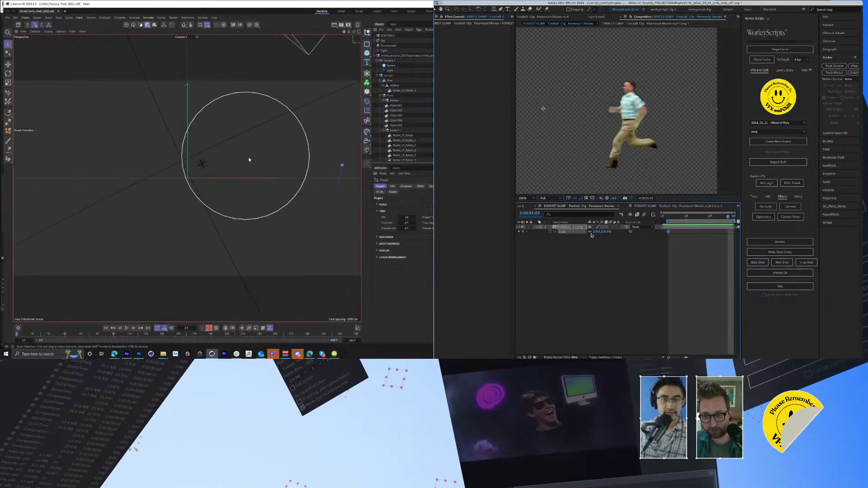
Step: Try a 98% scale on the runner at 0:00:31:03, and select Camera 1 in the fleet scene
left_click(597, 231)
type("98")
key("Return")
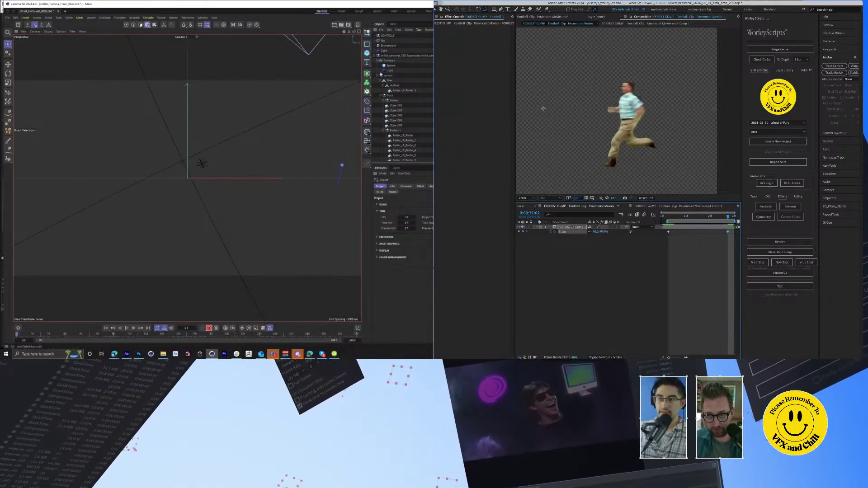
left_click(392, 61)
key("ctrl+z")
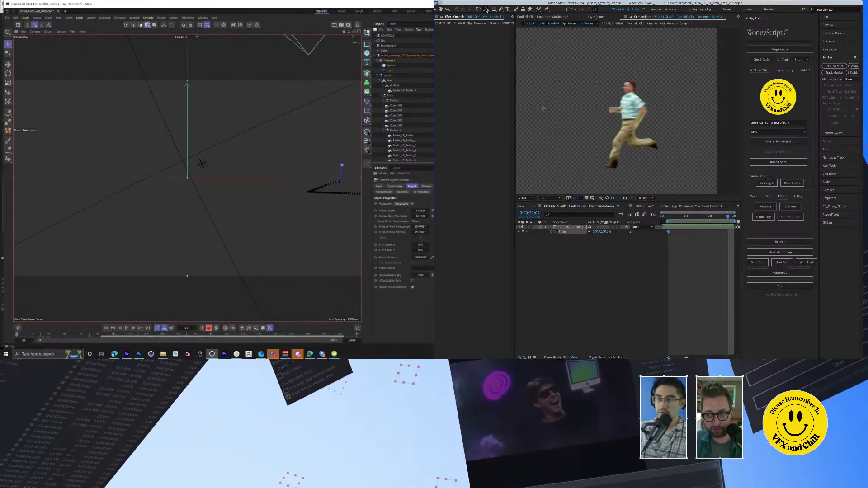
Step: Move the runner layer's anchor point onto the runner's body, and scrub the Cinema 4D fleet scene forward
left_click_drag(543, 109, 624, 85)
left_click_drag(66, 334, 90, 334)
left_click_drag(624, 85, 633, 90)
left_click_drag(91, 334, 112, 335)
left_click_drag(633, 90, 632, 105)
left_click_drag(112, 335, 117, 336)
left_click_drag(631, 104, 630, 119)
mouse_move(116, 336)
left_mouse_down()
mouse_move(125, 338)
mouse_move(116, 342)
left_mouse_up()
Step: Set the runner's scale to 96% at 0:00:31:03, and play both the runner composition and the fleet scene
left_click(594, 231)
type("96")
key("Return")
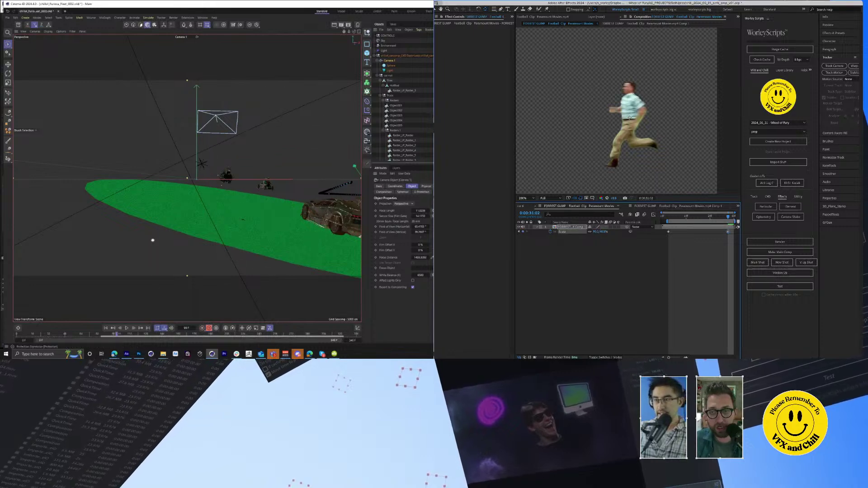
key("space")
key("F8")
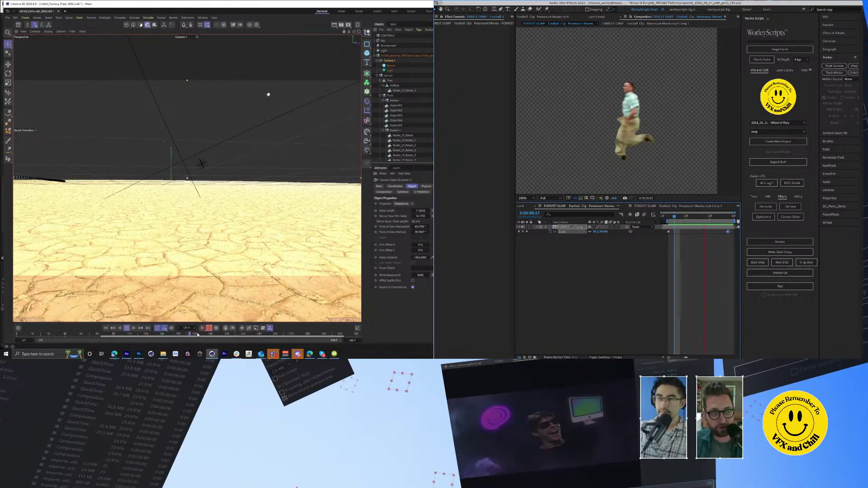
Step: View the fleet scene through Car Camera, and play the runner composition from its start
left_click(187, 38)
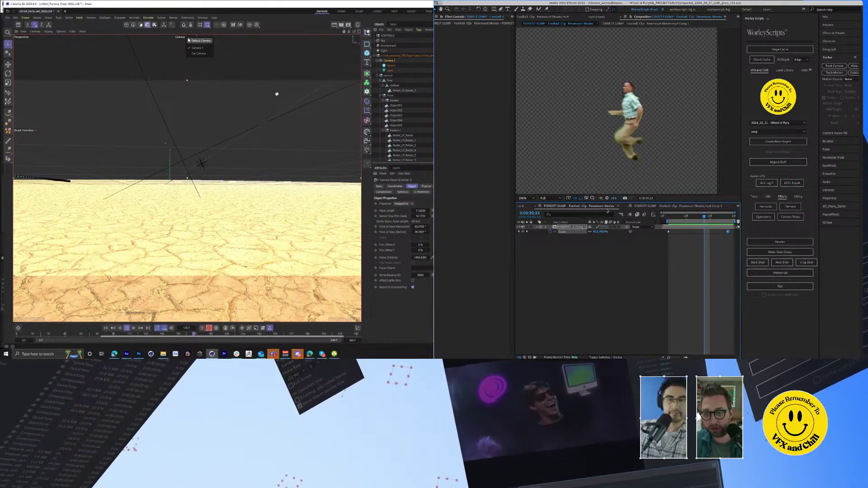
left_click(202, 54)
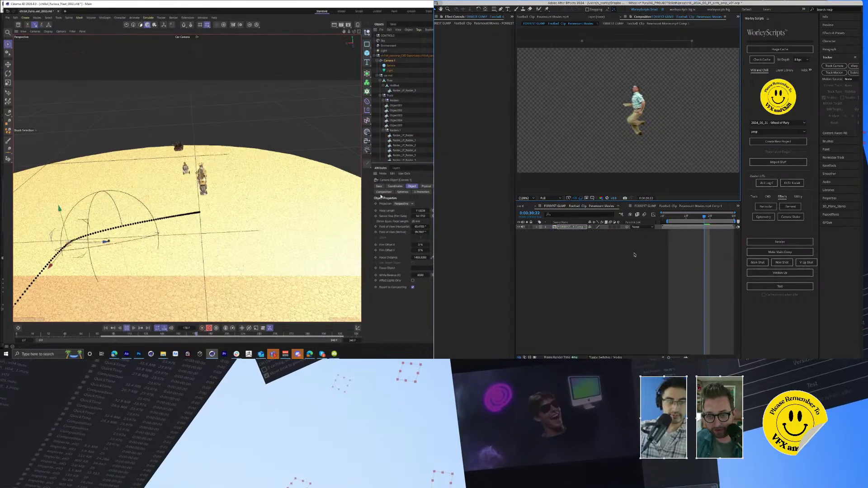
left_click_drag(594, 232, 561, 228)
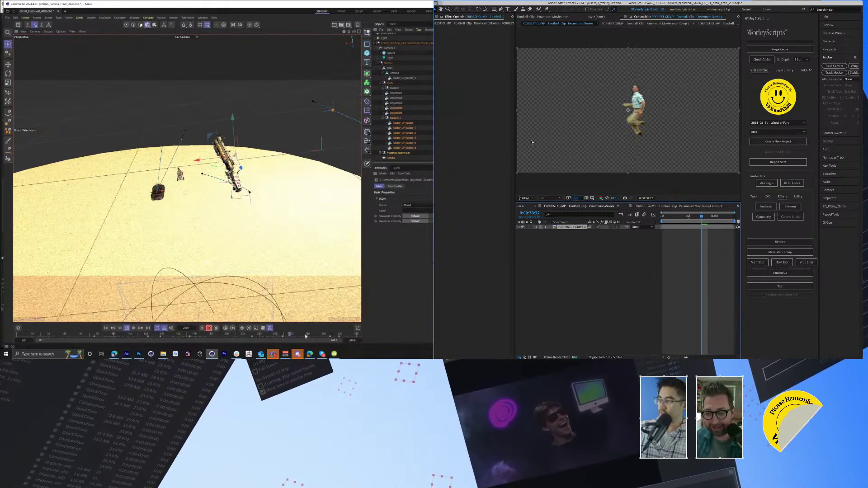
left_click(677, 217)
key("space")
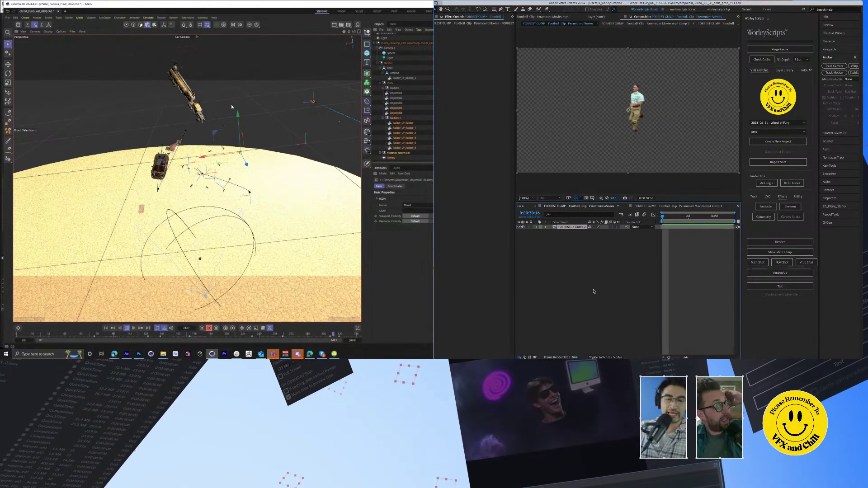
Step: Replay the fleet animation from frame 0, stop it, and select one of the Raider Alembic objects
left_click(127, 328)
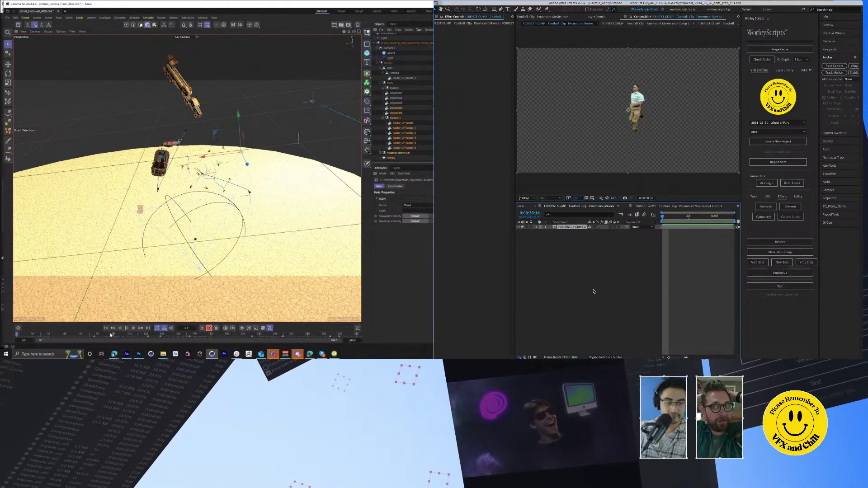
key("F8")
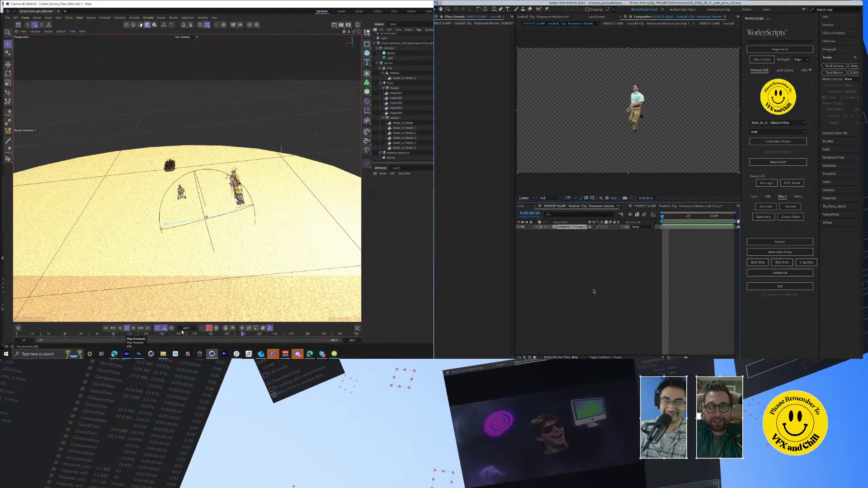
left_click(201, 329)
left_click(408, 129)
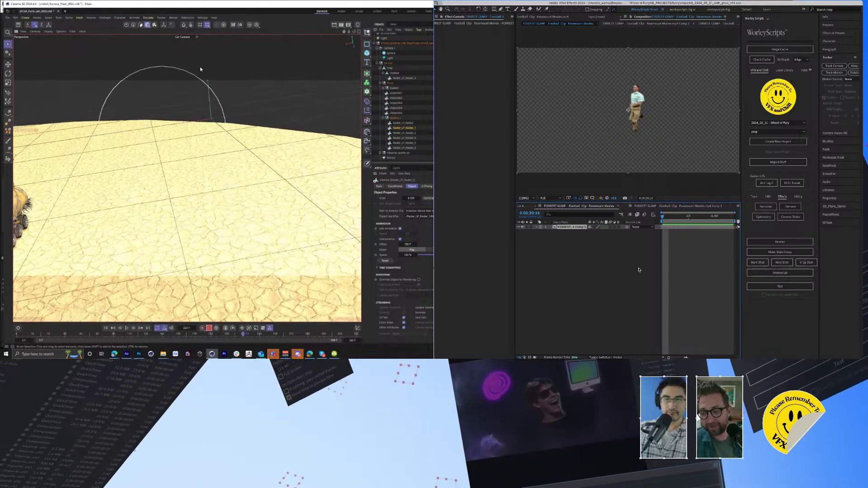
Step: Mirror the runner layer by setting its horizontal scale to -100%, and preview the composition
key("space")
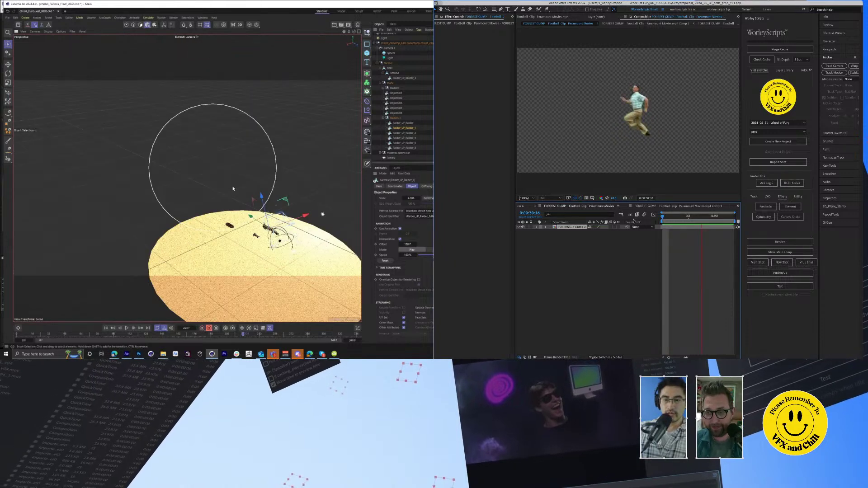
key("s")
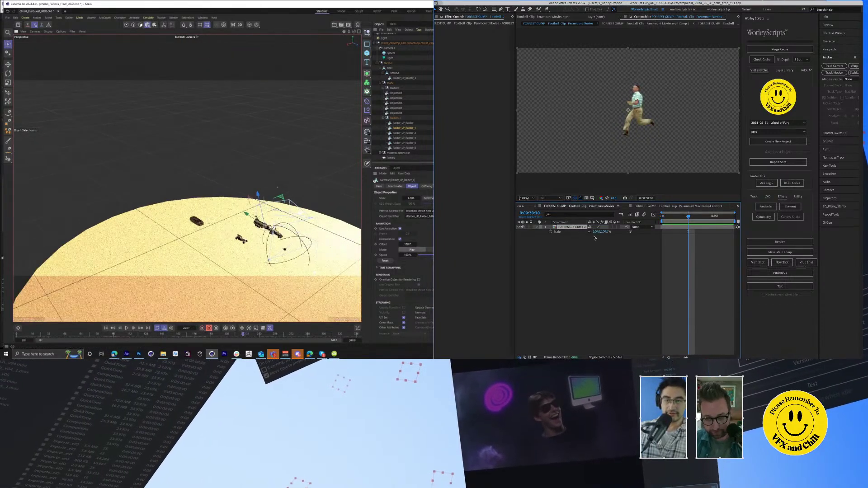
left_click(596, 231)
type("-100")
key("Return")
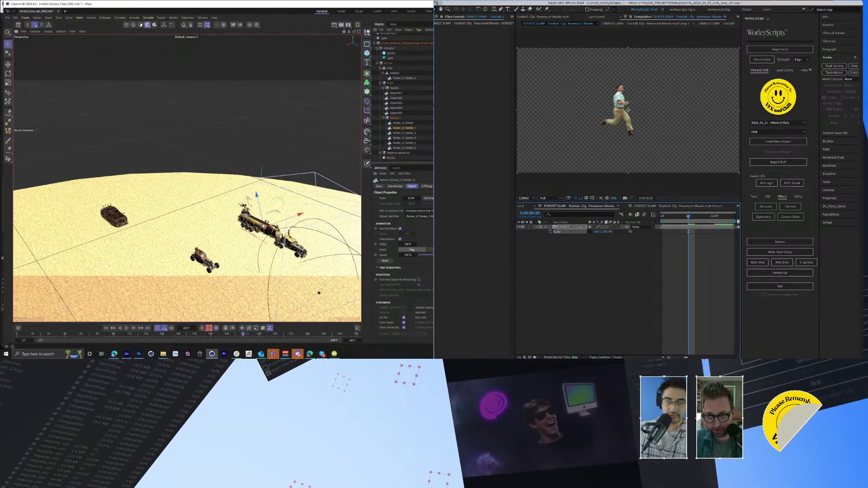
left_click(586, 296)
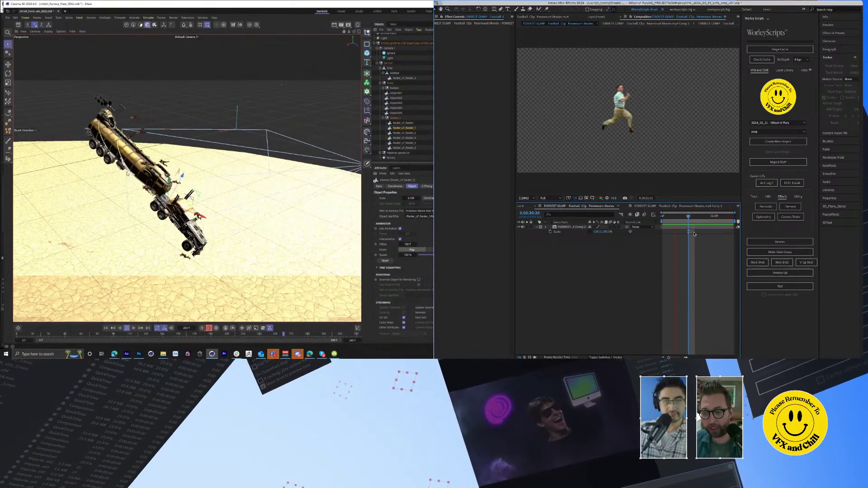
Step: Close the Cinema 4D fleet scene without saving, and show the After Effects project items
left_click(570, 226)
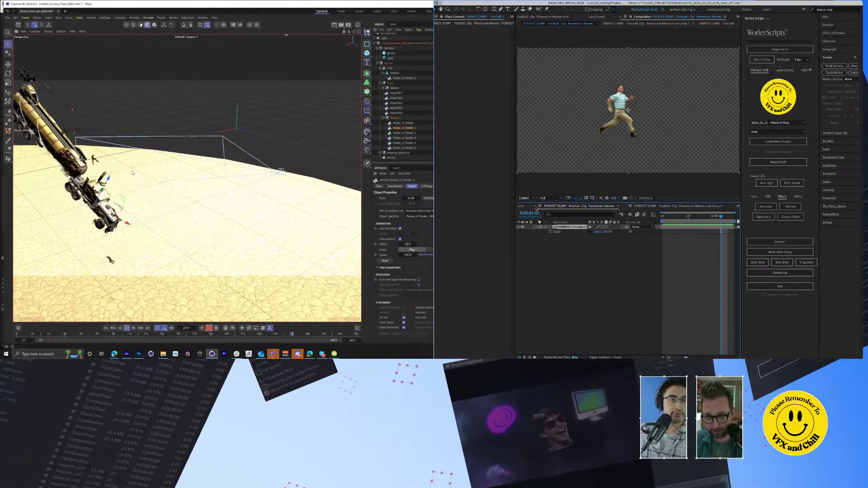
scroll(625, 209, "up", 2)
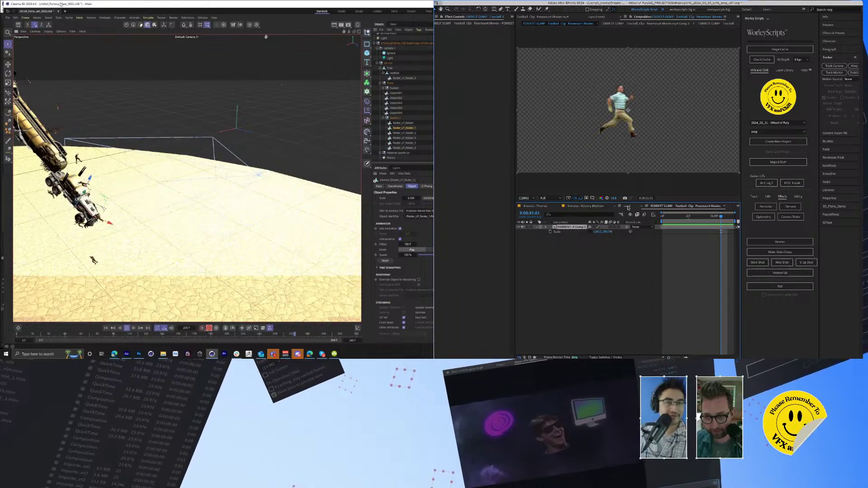
left_click(58, 11)
left_click(490, 16)
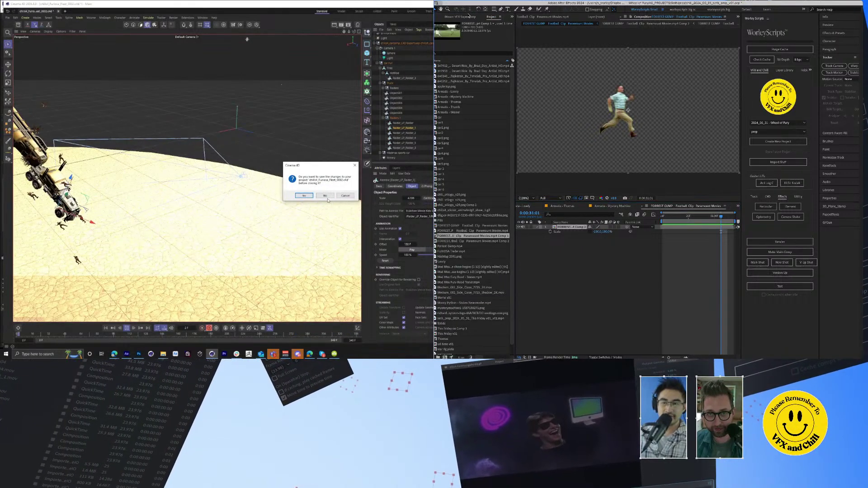
left_click(327, 199)
Step: Start loading another Cinema 4D scene and look through the Furiosa 3D_STUFF folder
left_click(7, 18)
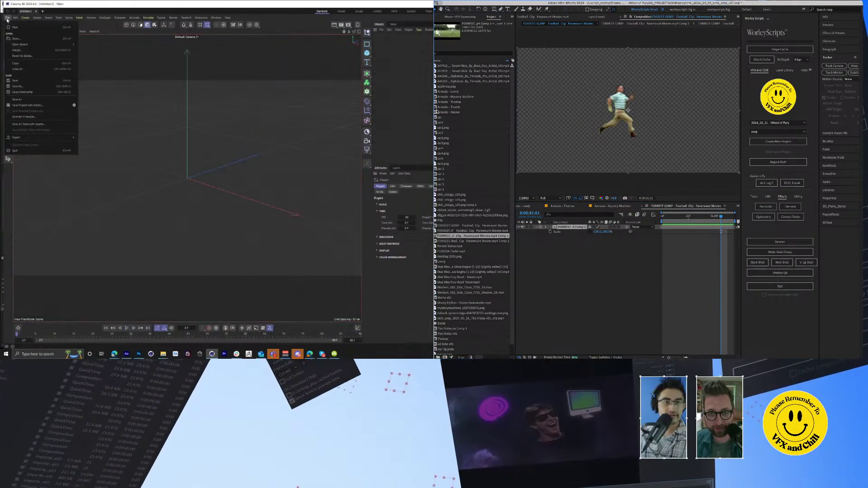
left_click(45, 42)
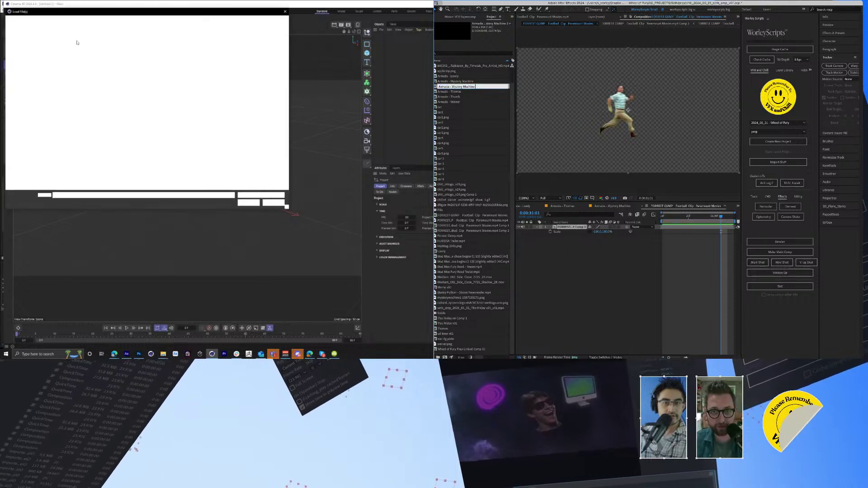
scroll(180, 124, "up", 5)
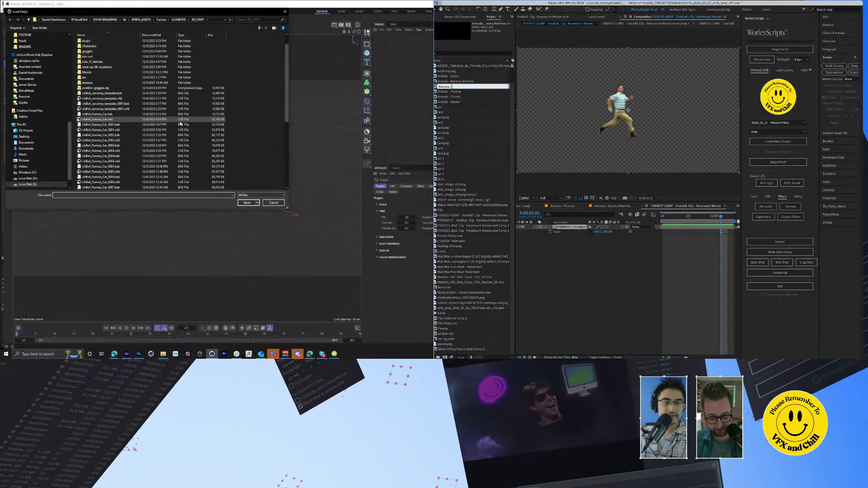
scroll(182, 120, "down", 4)
Step: Name the duplicated Mystery Machine composition Armada - Forrest and open it
type("orrest")
key("Return")
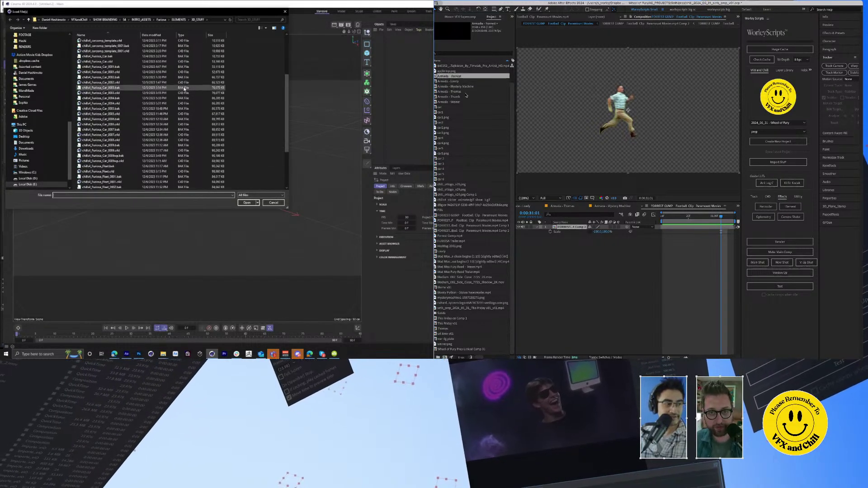
double_click(435, 78)
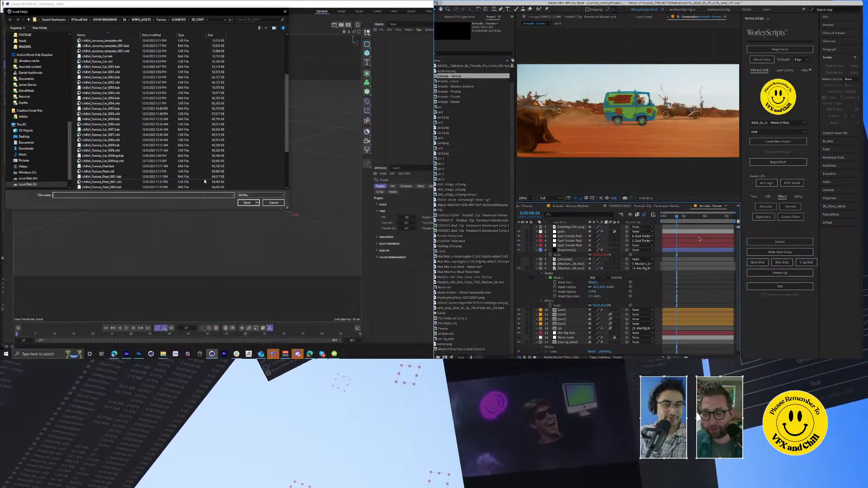
Step: Duplicate a car composition, replace the car layer in Armada - Forrest with the copy, and open that copy
scroll(166, 131, "down", 4)
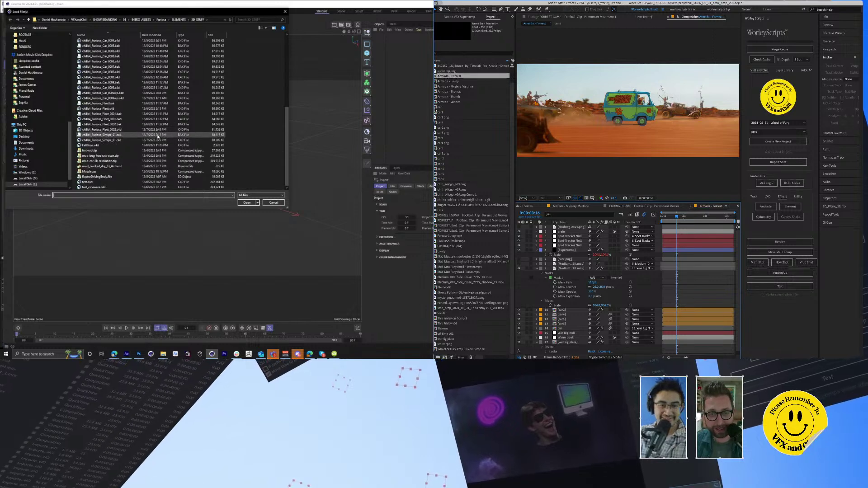
key("super+d")
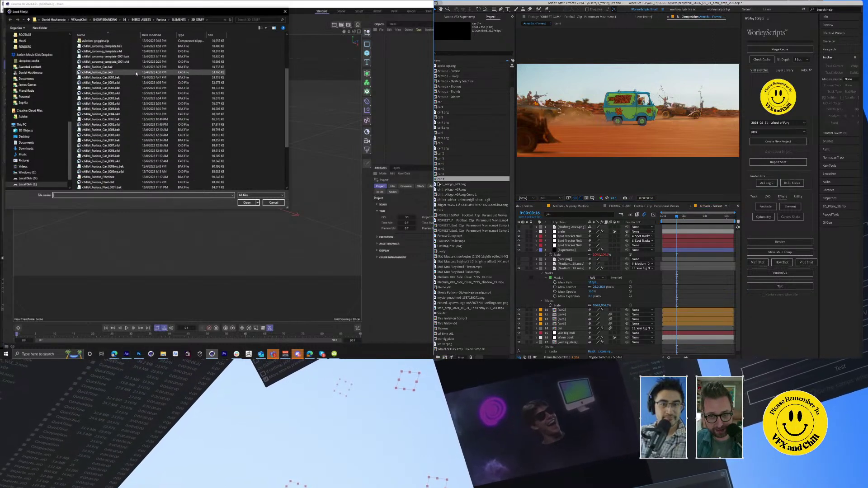
left_click(560, 329)
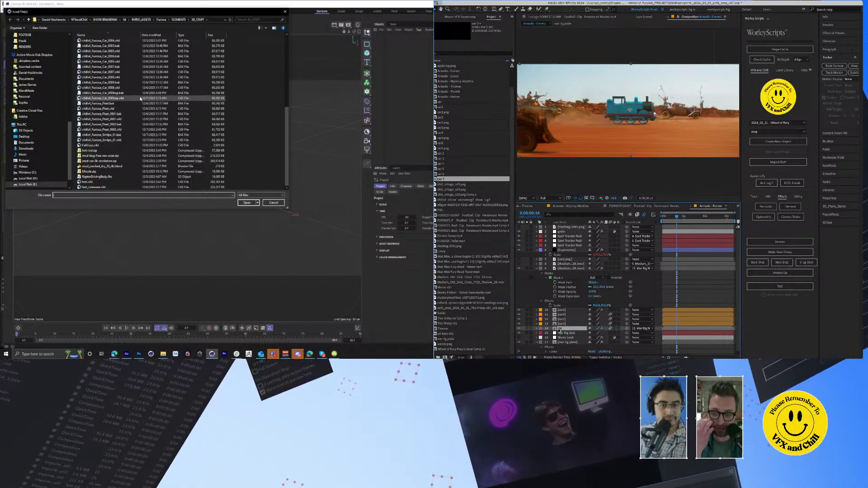
scroll(140, 98, "up", 9)
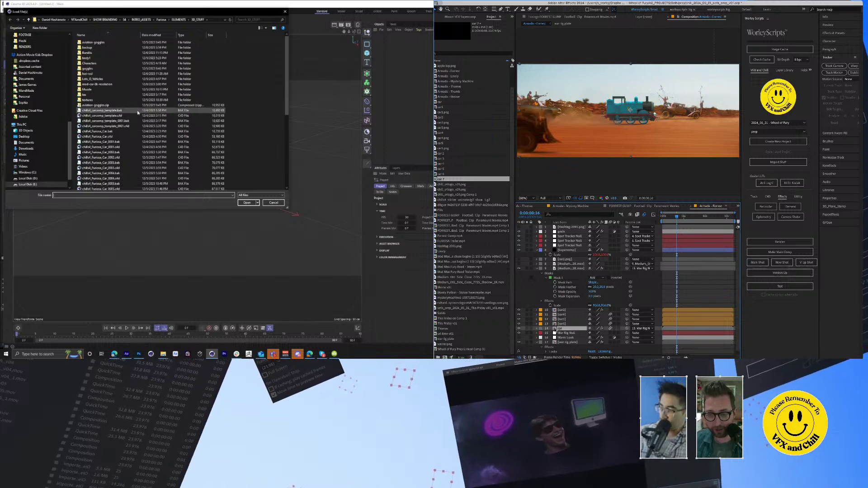
double_click(556, 328)
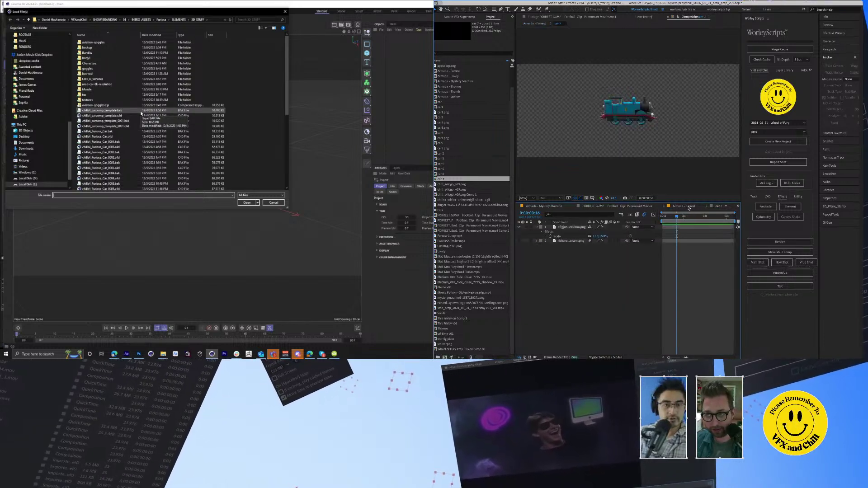
Step: Paste the runner layer into the copied car composition, and open the Lots_O_Vehicles folder for the Cinema 4D load
key("super+v")
scroll(140, 139, "down", 4)
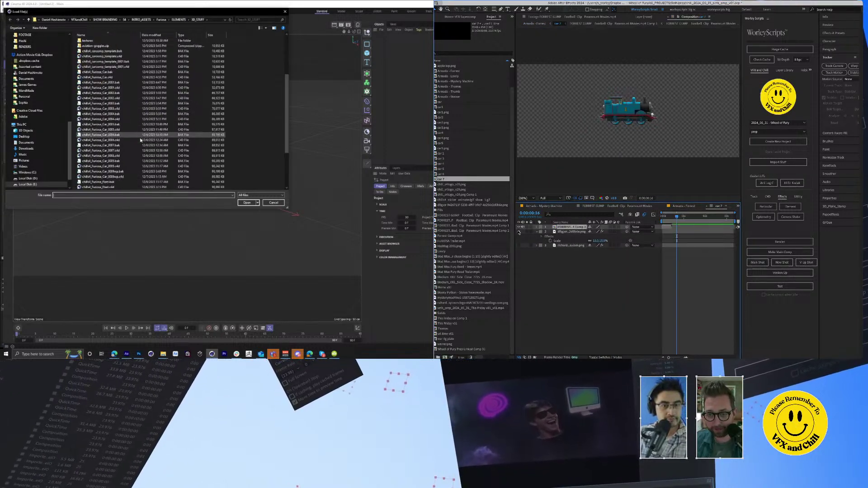
scroll(140, 140, "down", 5)
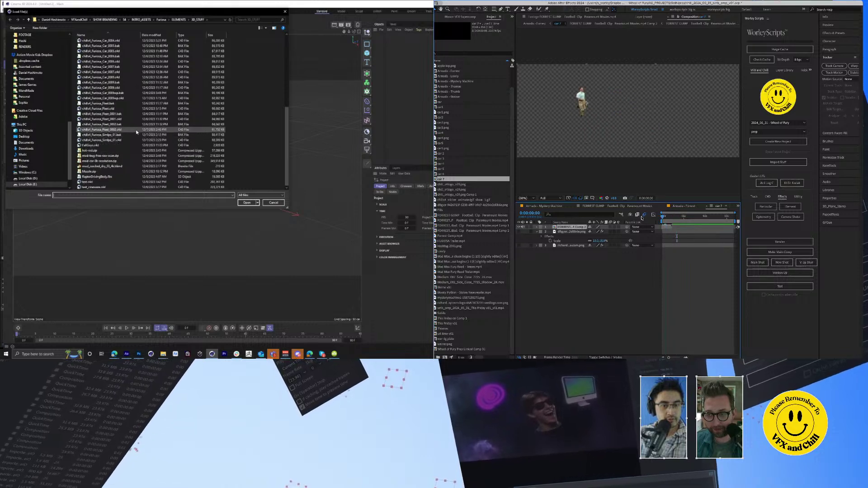
scroll(108, 90, "up", 9)
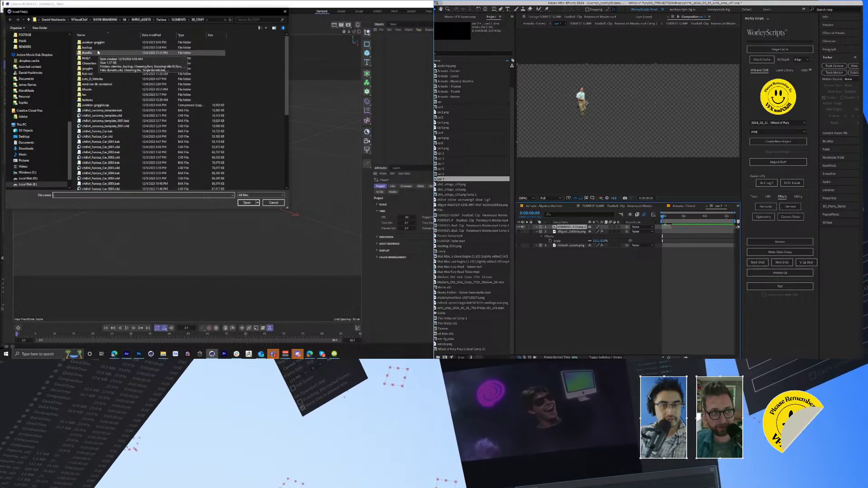
double_click(108, 79)
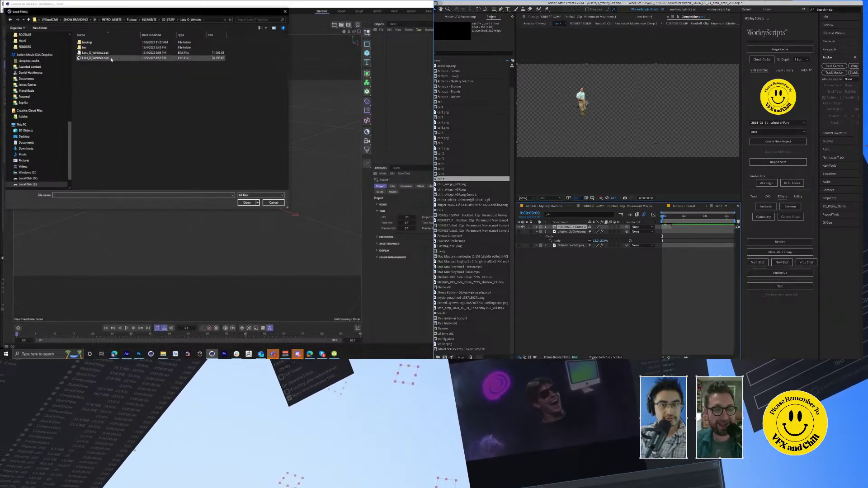
Step: Load the Lots_O_Vehicles scene in Cinema 4D and look over its row of cars
double_click(94, 57)
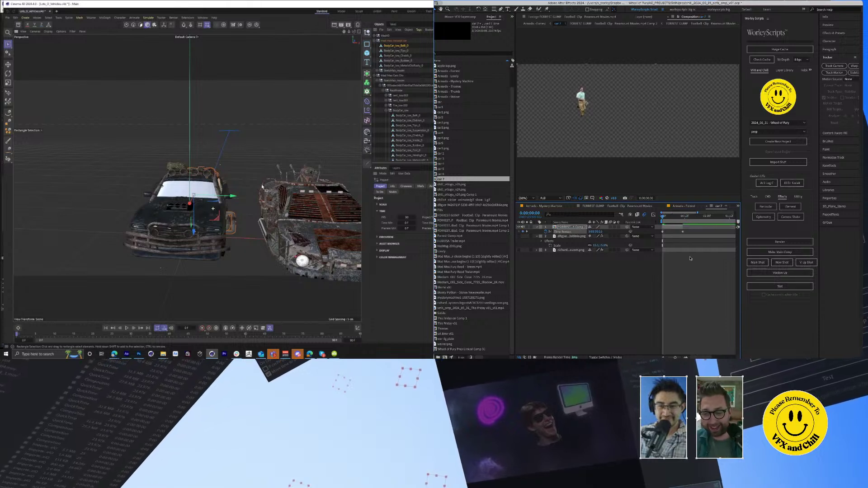
left_click_drag(251, 172, 244, 167)
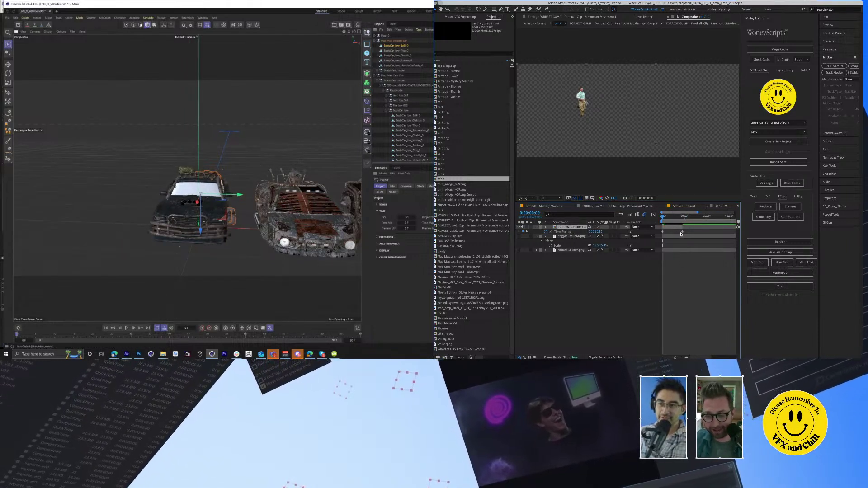
left_click_drag(215, 207, 191, 106)
Step: Loop the runner layer's time remap in After Effects with a loopOut("cycle") expression
type("pOut()\"cycle\"")
left_click(558, 288)
key("minus")
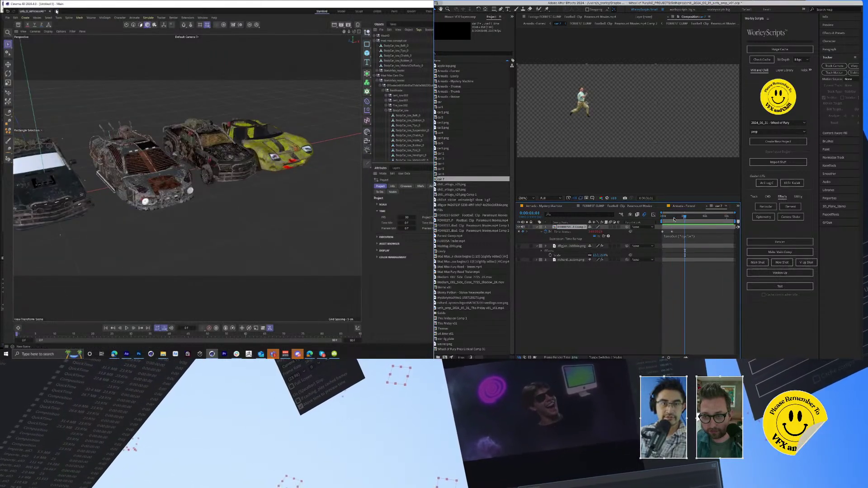
Step: Open a BigRig scene from the 3D_STUFF subfolders in Cinema 4D and collapse the group holding its polygon objects
left_click(56, 11)
left_click(7, 18)
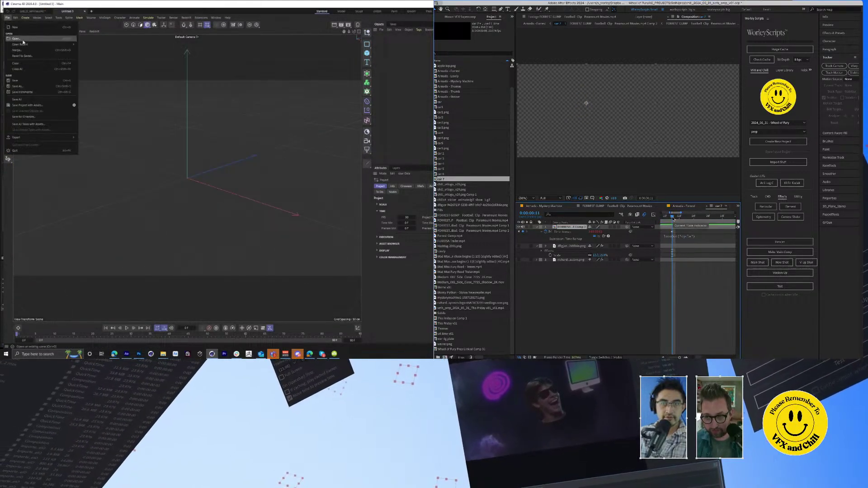
left_click(22, 40)
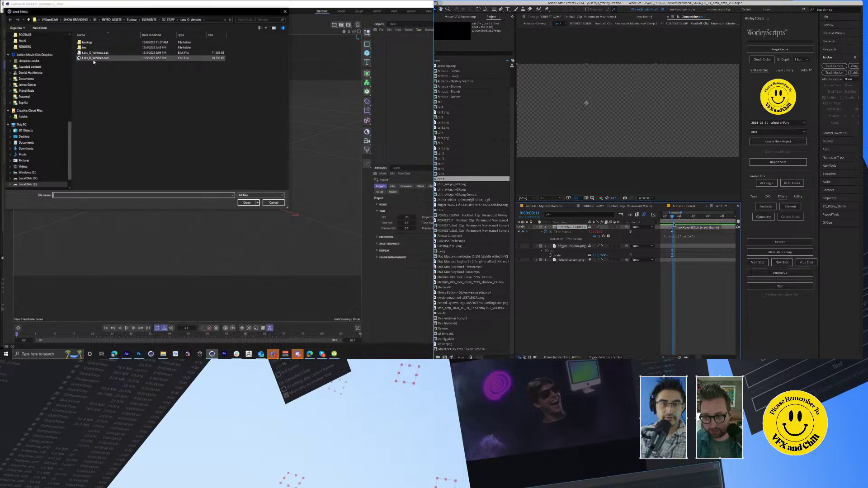
left_click(170, 20)
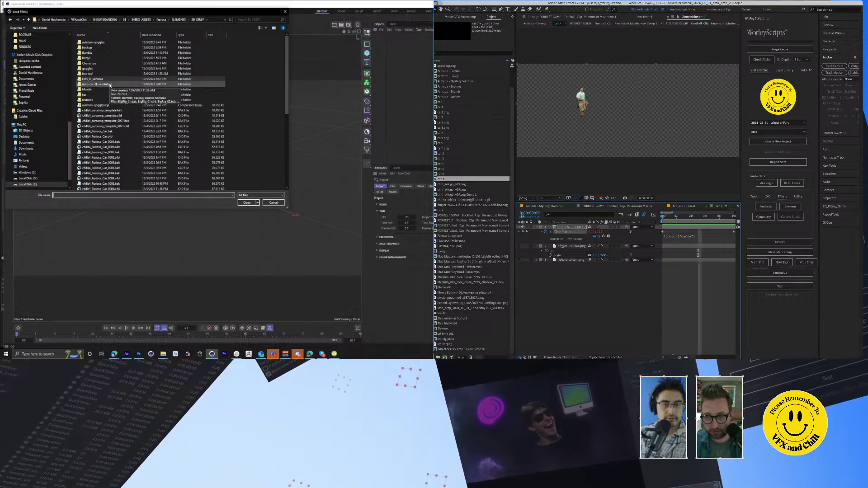
double_click(109, 85)
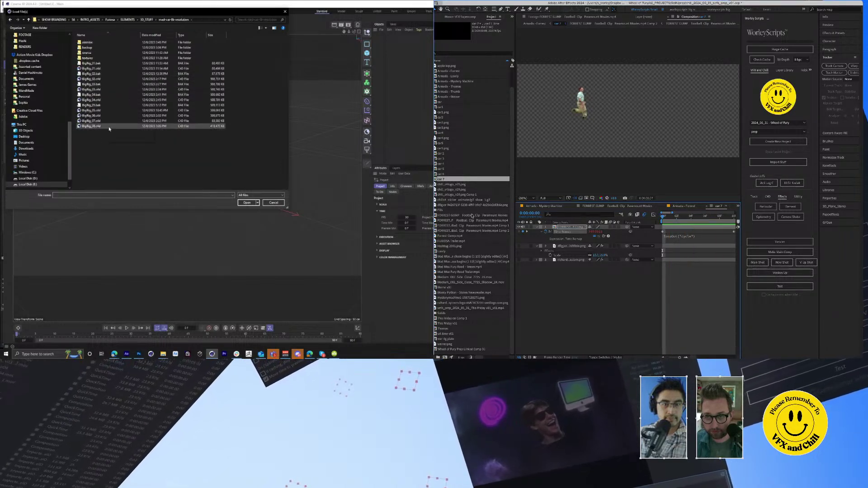
double_click(108, 69)
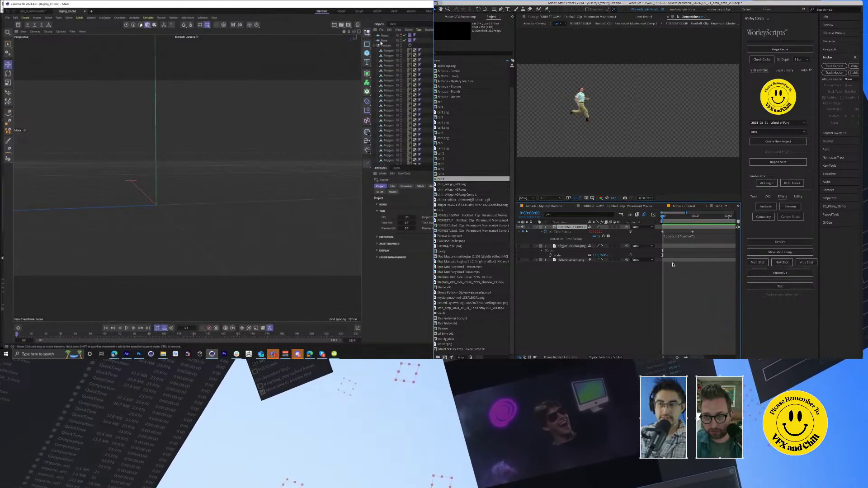
left_click(377, 46)
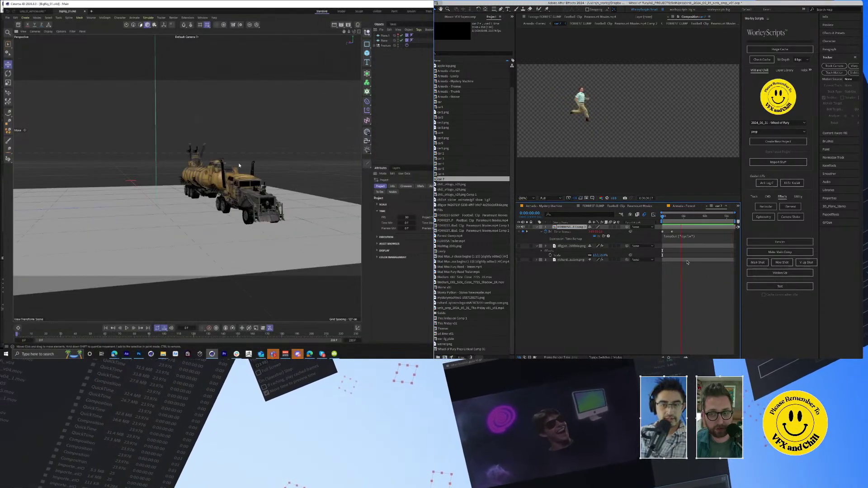
Step: Frame the yellow tanker rig up close and play its destruction simulation
scroll(239, 166, "up", 3)
key("space")
left_click_drag(187, 178, 95, 342)
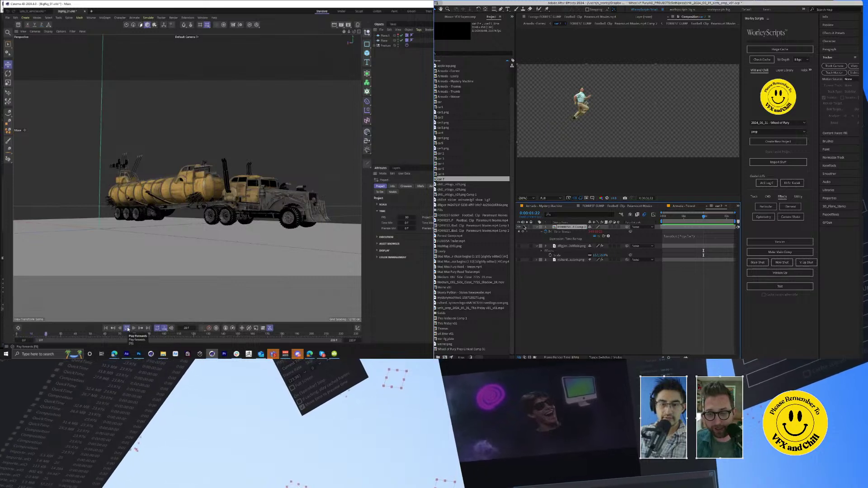
left_click(127, 328)
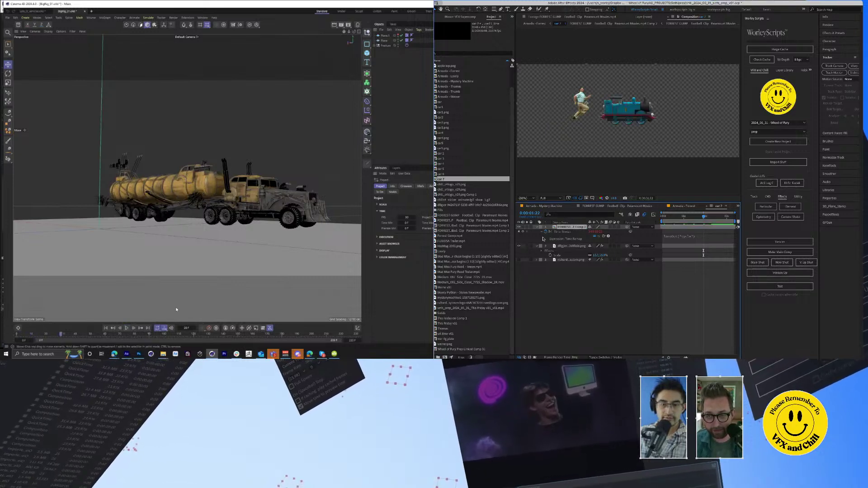
Step: Move the runner over the Thomas train in the copied car composition, scale him to fit it, and hide the train
key("s")
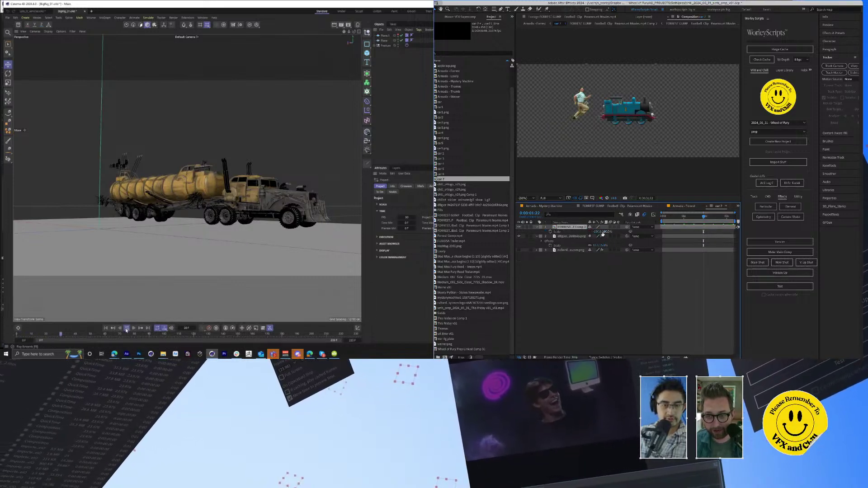
left_click_drag(597, 234, 605, 234)
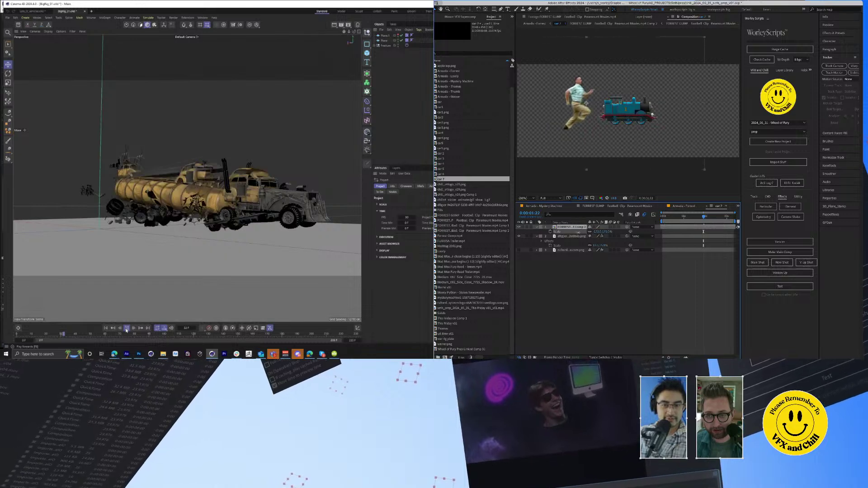
left_click_drag(577, 96, 621, 127)
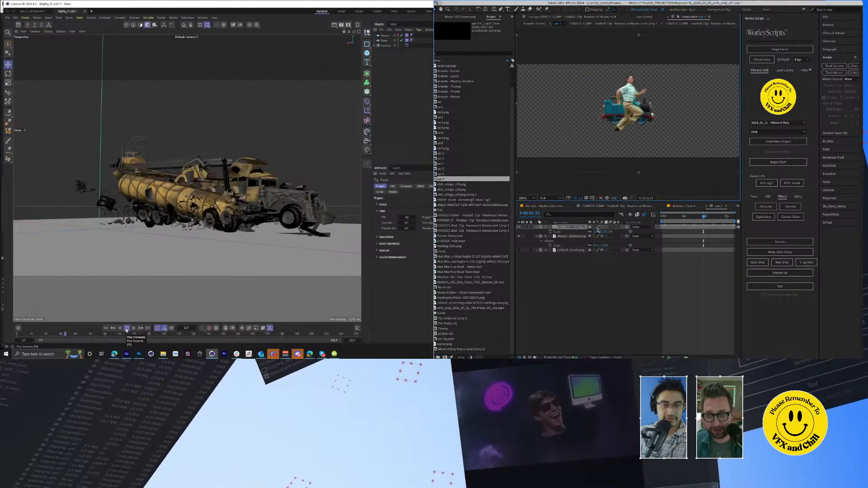
left_click_drag(600, 231, 585, 232)
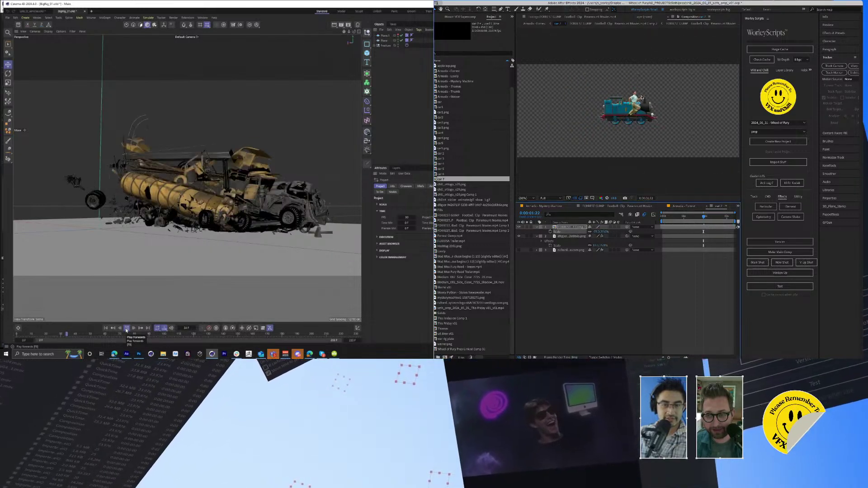
left_click(518, 236)
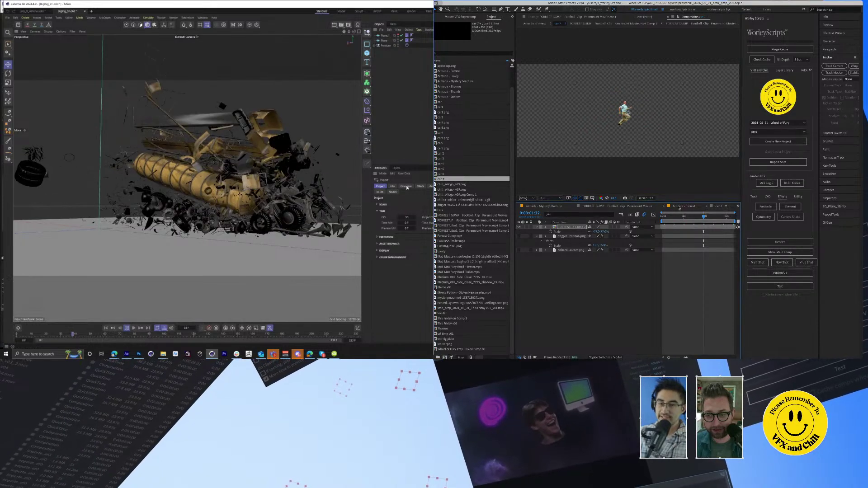
Step: Check the runner at the start of Armada - Forrest, realign him against the train reference, and return to Armada - Forrest with the train hidden
left_click(687, 206)
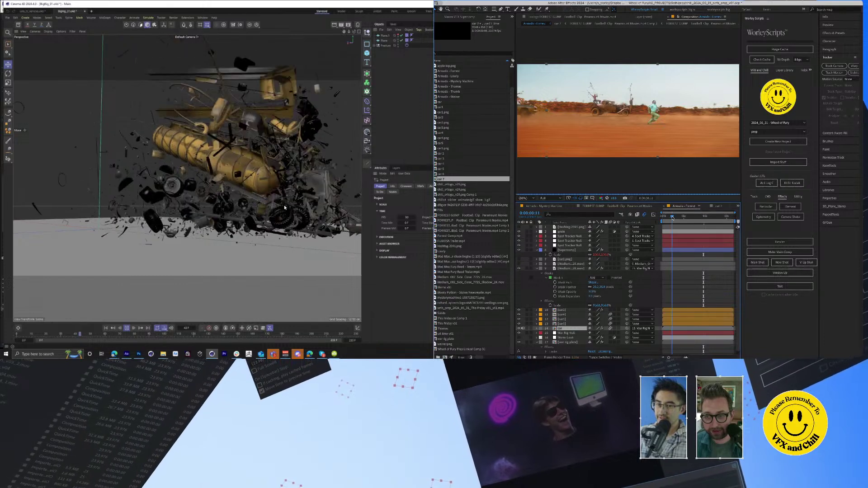
key("Home")
left_click(717, 206)
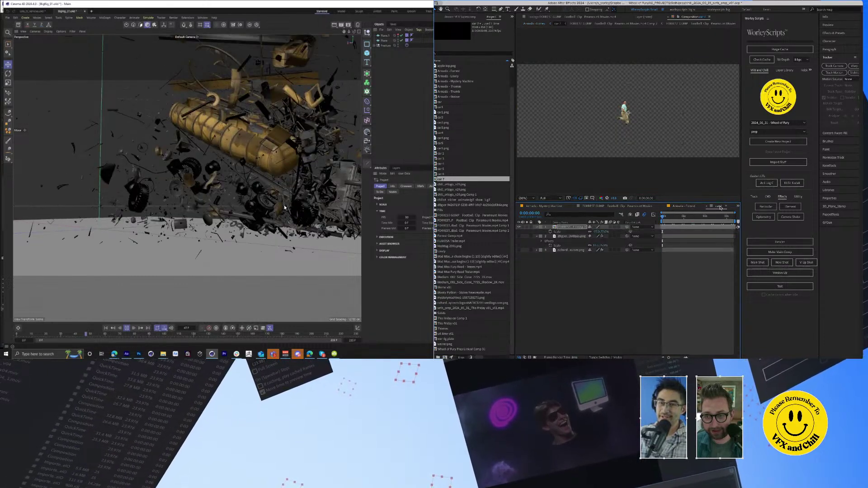
left_click(519, 236)
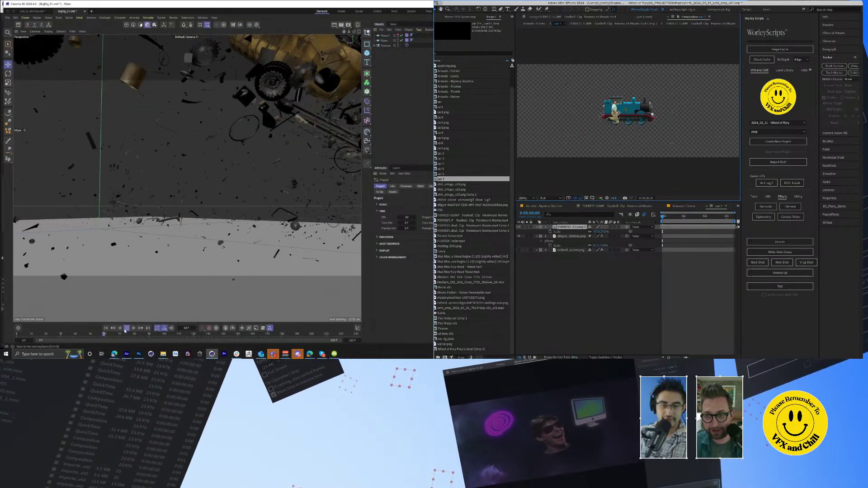
left_click(519, 236)
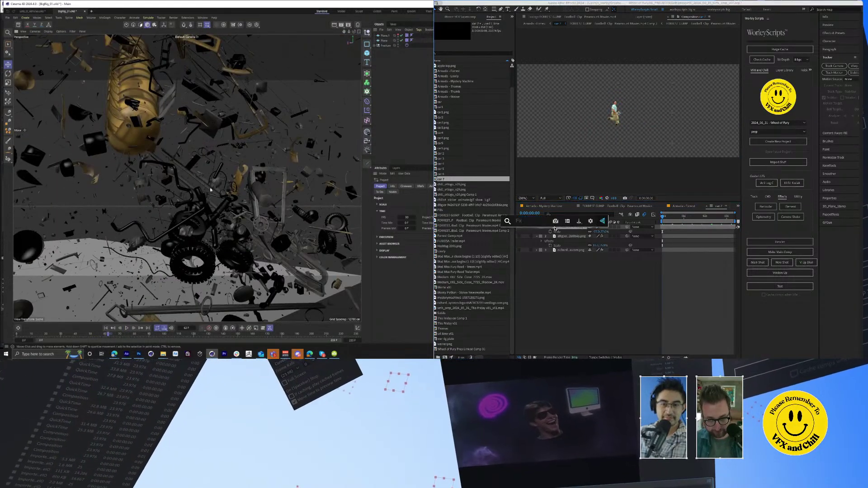
left_click(554, 227)
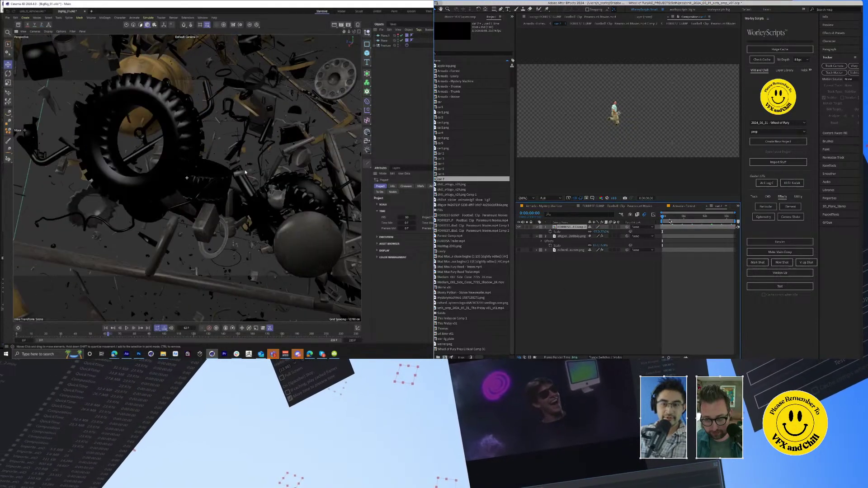
left_click(683, 206)
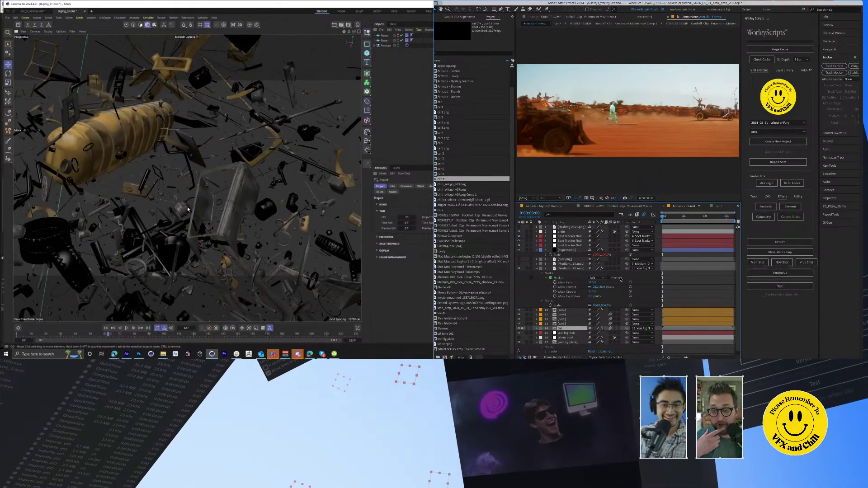
Step: Look around the exploded tanker rig in Cinema 4D and return to the Lots_O_Vehicles scene
left_click_drag(188, 209, 302, 209)
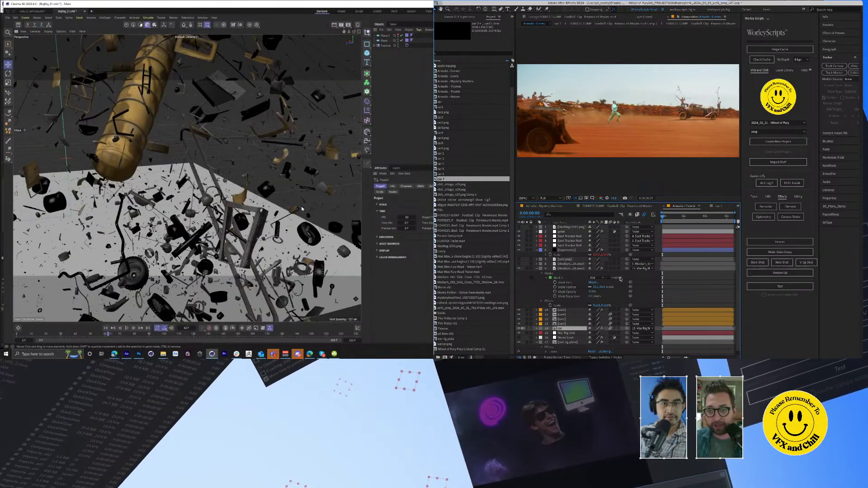
left_click(36, 11)
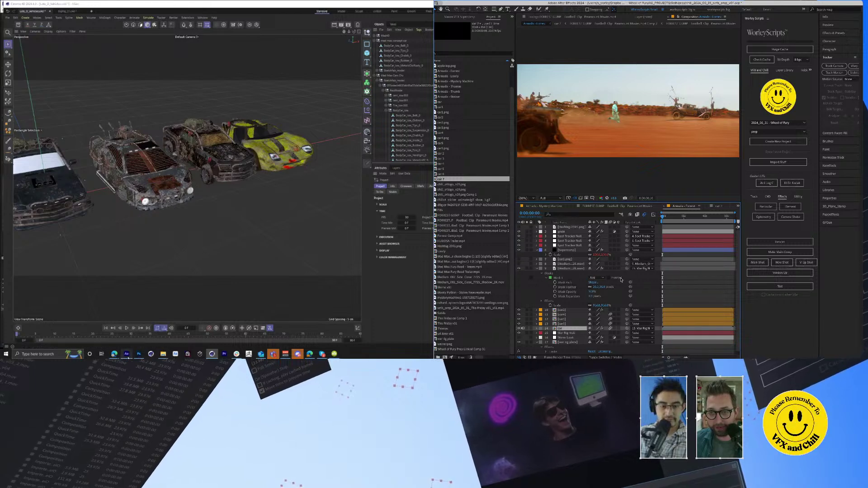
Step: Switch to the other After Effects project, cancel the open footage import, and preview the Mr. Bean car shot
key("alt+Tab")
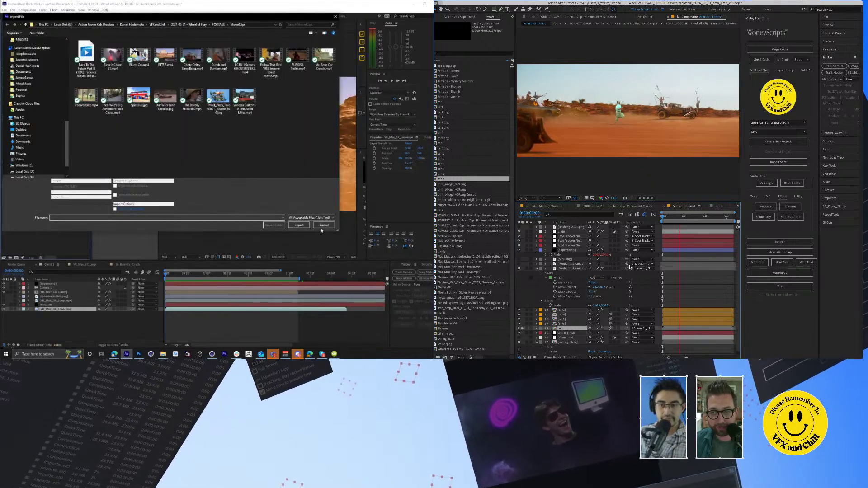
left_click(323, 225)
key("space")
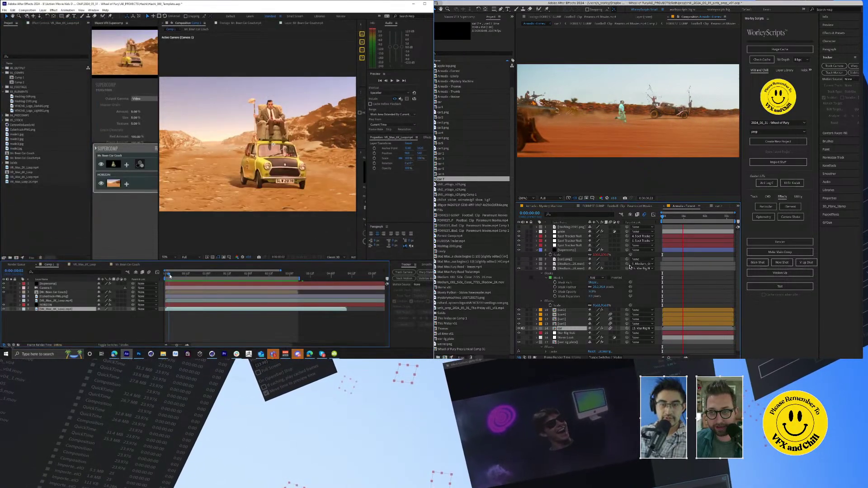
Step: Start a new footage import and browse from the movie clips folder to the ACTION VFX folder
double_click(42, 205)
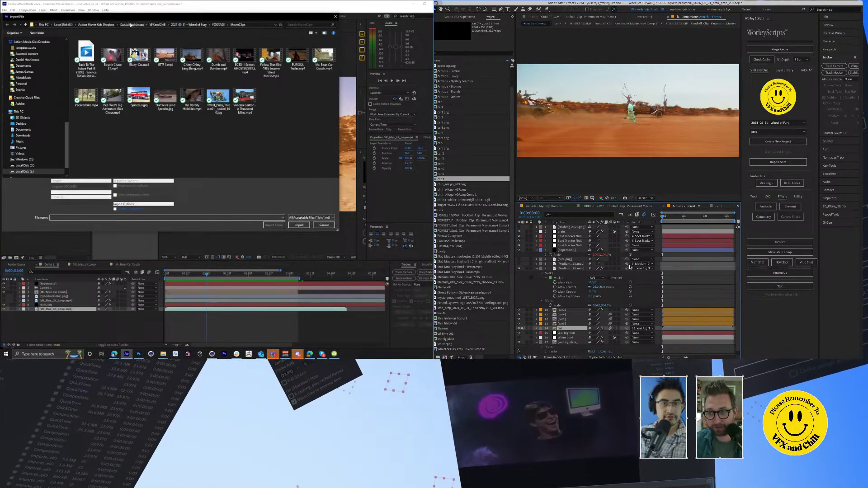
left_click(130, 24)
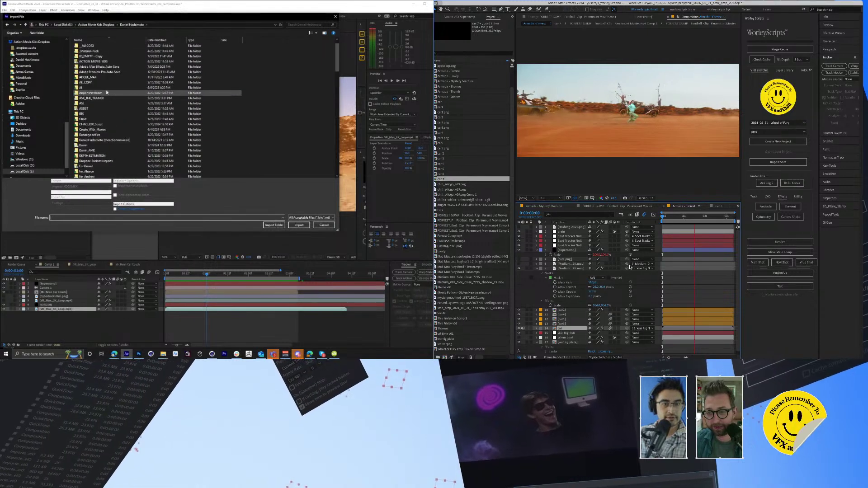
scroll(135, 86, "up", 3)
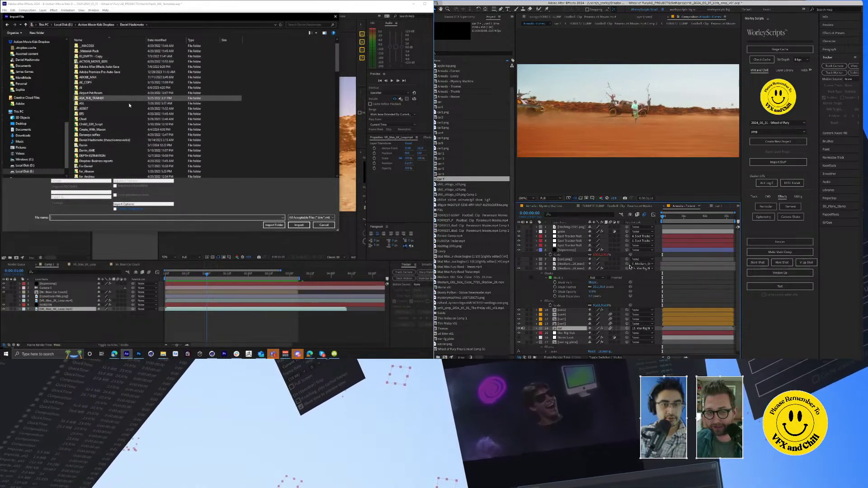
scroll(102, 71, "down", 1)
scroll(102, 71, "up", 1)
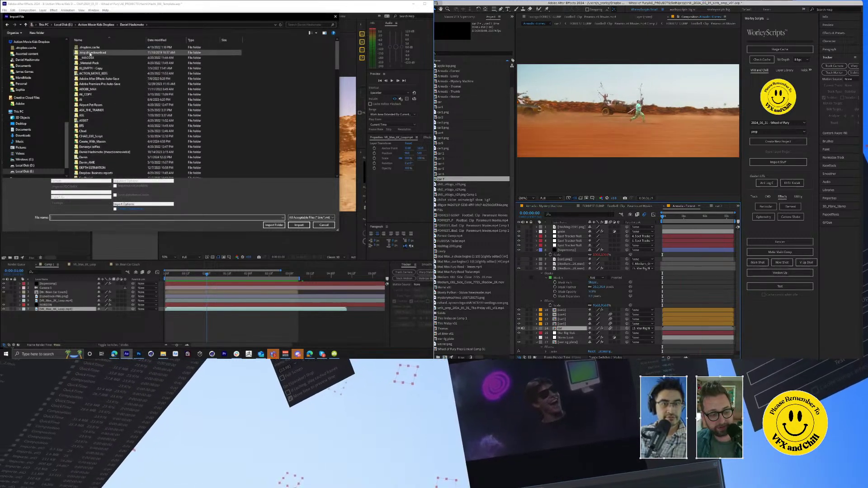
left_click(61, 24)
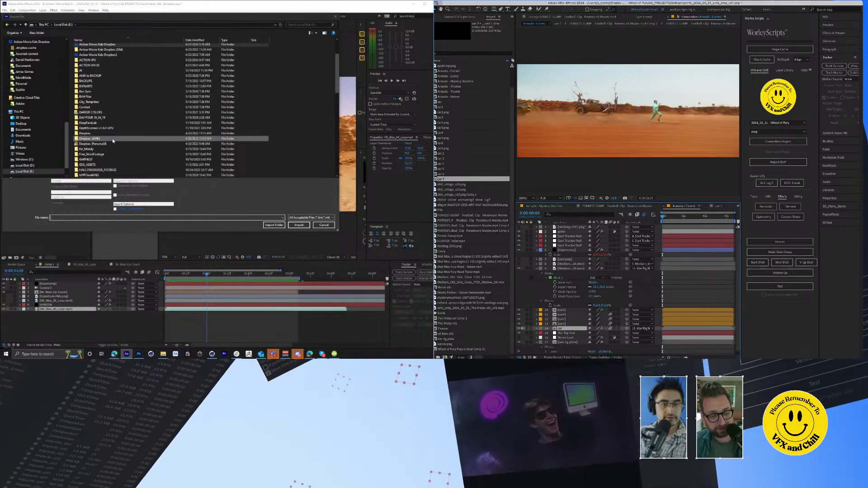
double_click(97, 104)
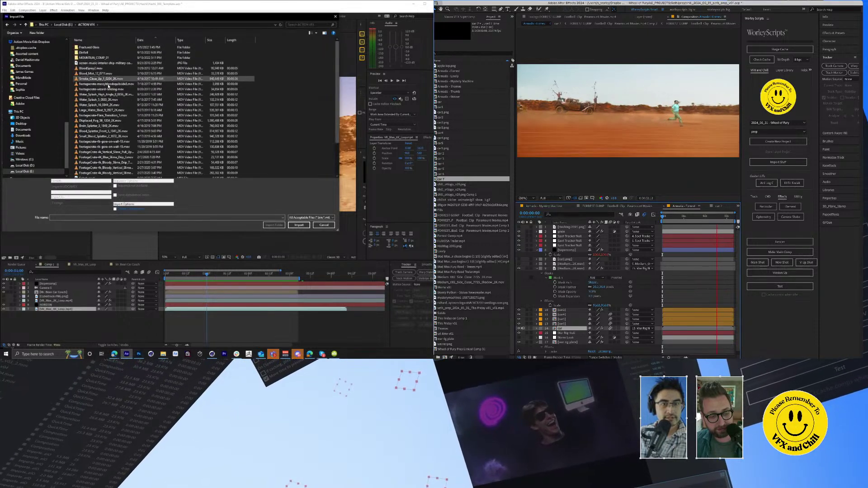
Step: Select the Smoke_Close_Up and Displaced_Fog clips in the ACTION VFX folder and import them together
left_click(121, 80)
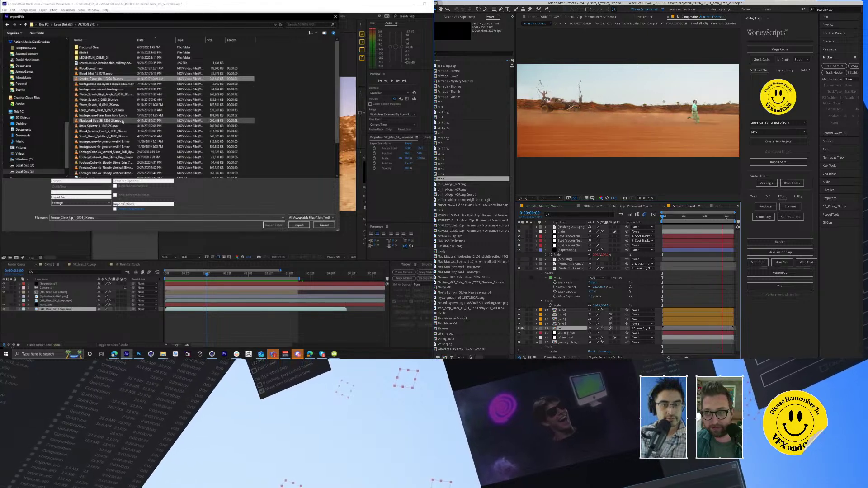
left_click(122, 121, "ctrl")
scroll(142, 144, "down", 1)
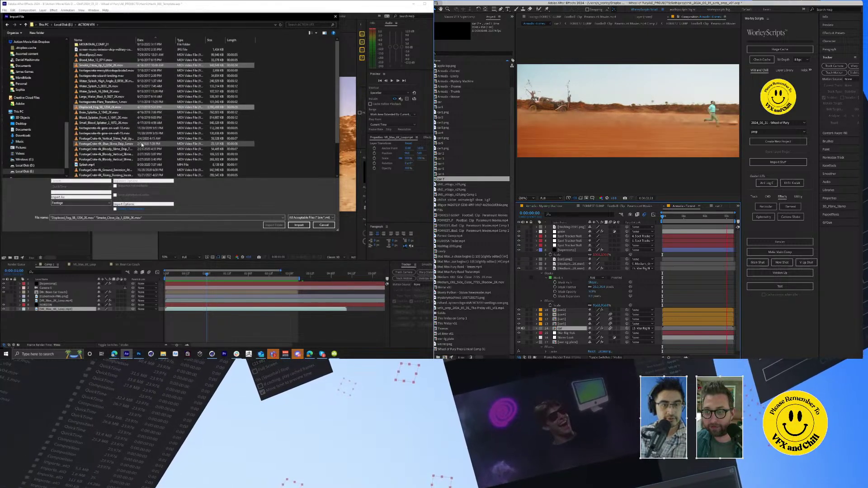
scroll(145, 144, "down", 1)
scroll(161, 144, "down", 1)
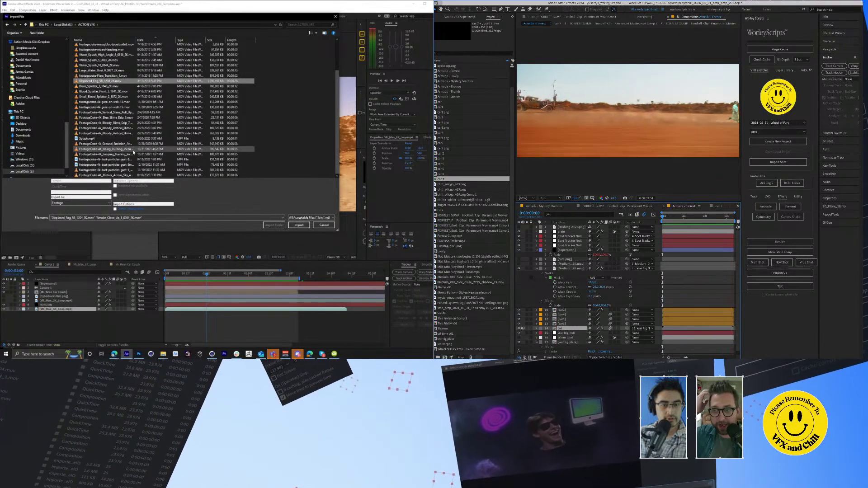
left_click(299, 225)
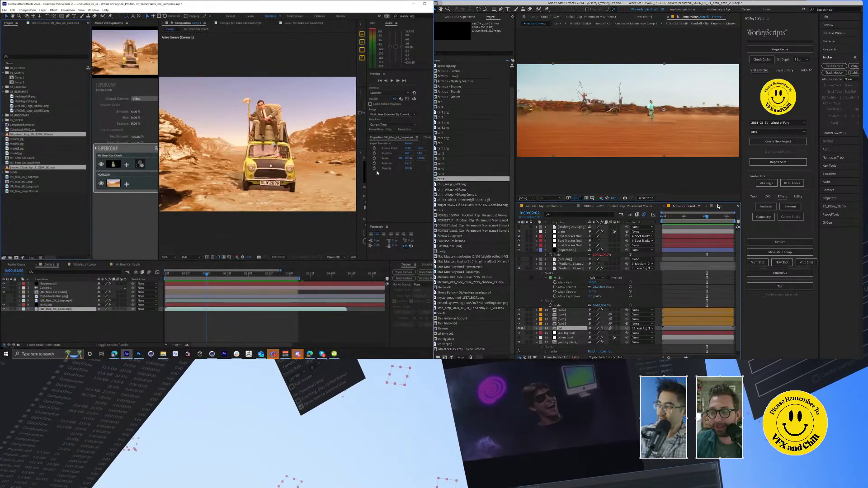
Step: Check the runner's comp, return to Armada - Forrest, and preview the imported Smoke_Close_Up clip
left_click(718, 206)
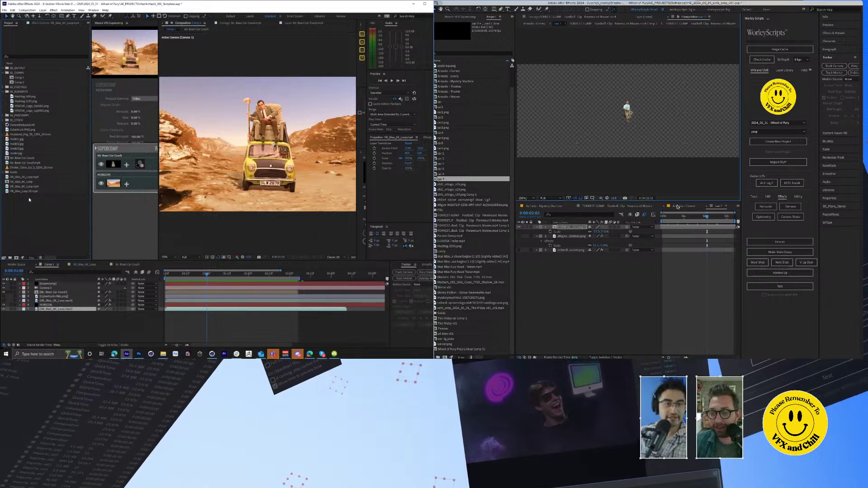
left_click(691, 207)
left_click(40, 134)
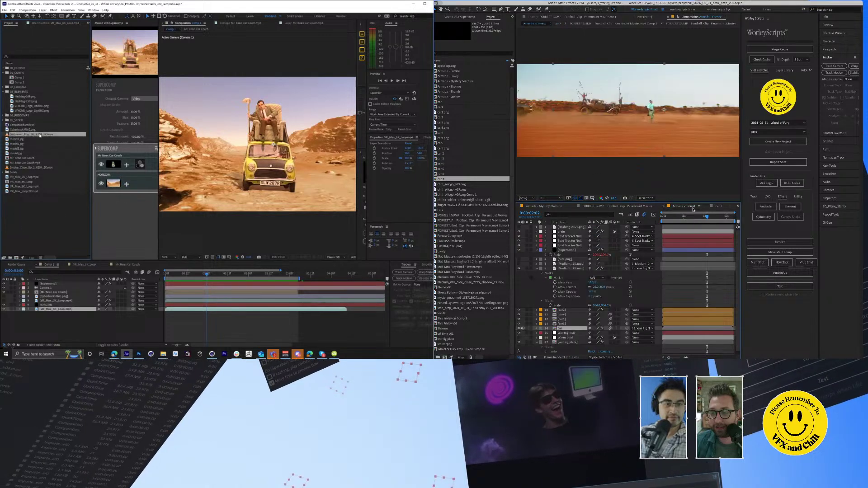
double_click(36, 168)
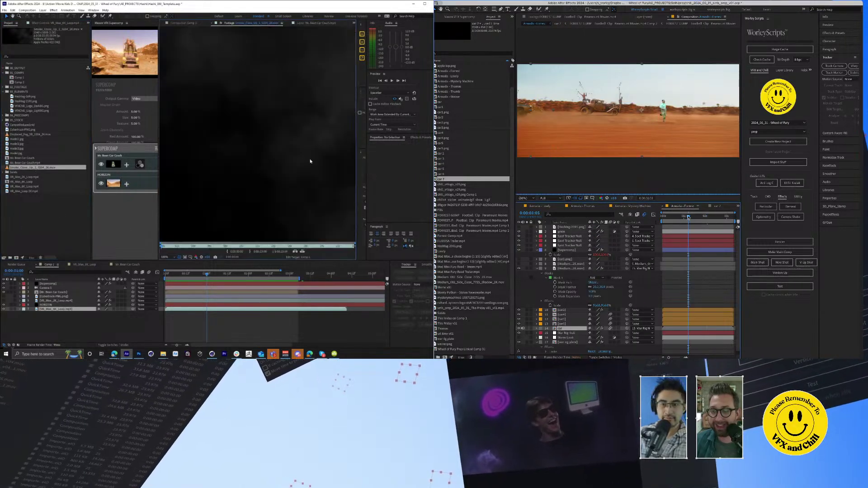
left_click(688, 216)
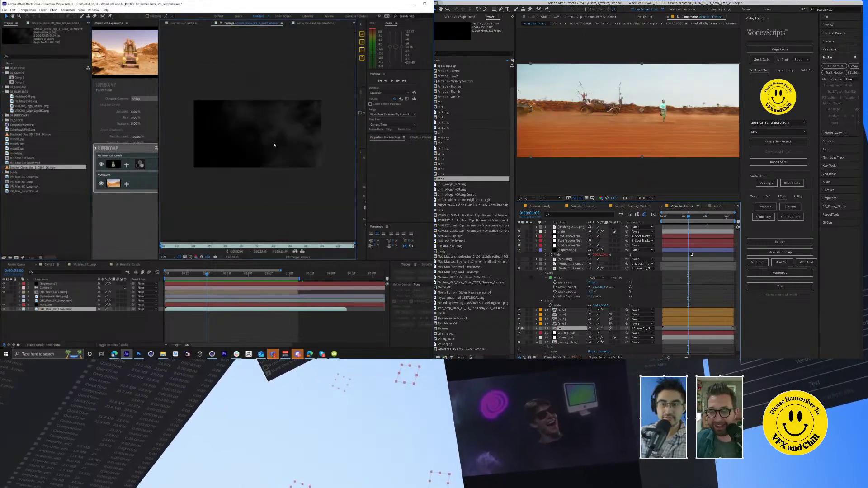
key("space")
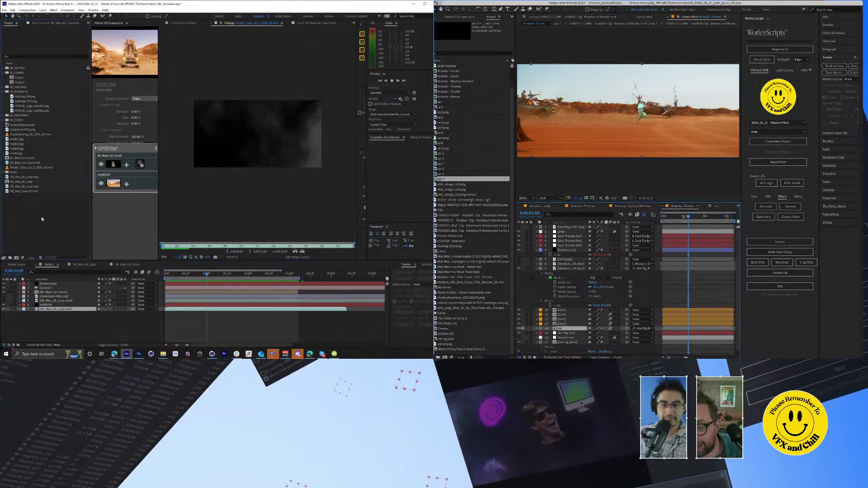
Step: Import the FootageCrate 4K dust particles gust clip, and apply the "dino" effect to the Forrest runner layer in its comp
key("ctrl+i")
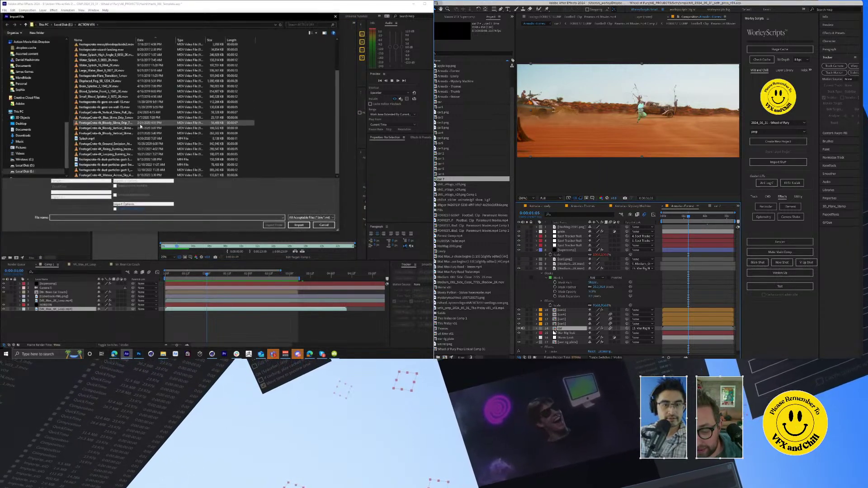
left_click(714, 206)
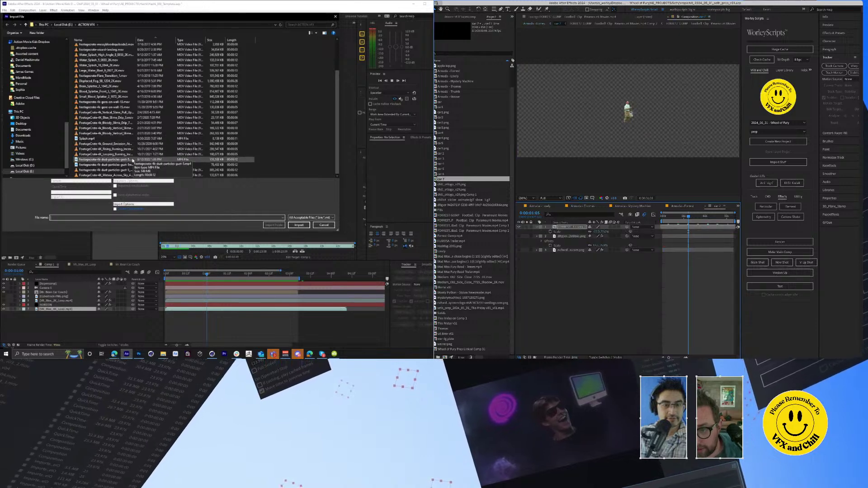
left_click(120, 161)
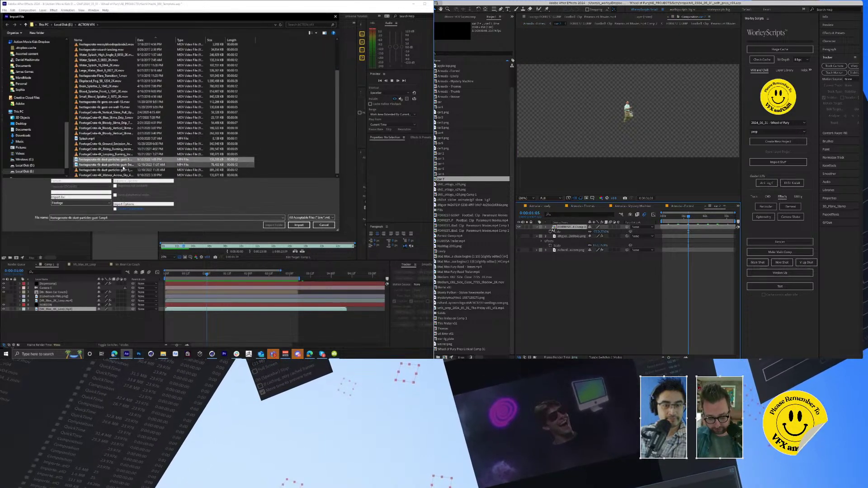
key("ctrl+space")
type("dino")
double_click(133, 161)
key("Return")
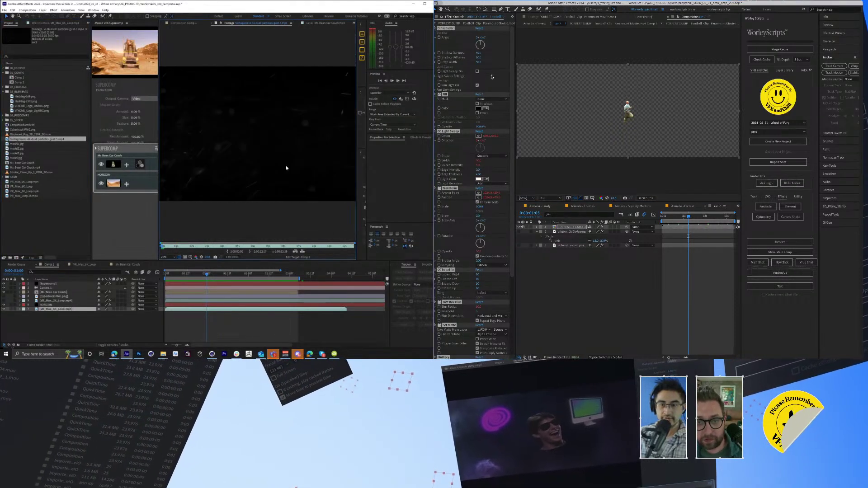
Step: Turn off the enabled light option in the runner layer's new effect settings
left_click(477, 85)
scroll(290, 161, "down", 2)
scroll(290, 160, "up", 2)
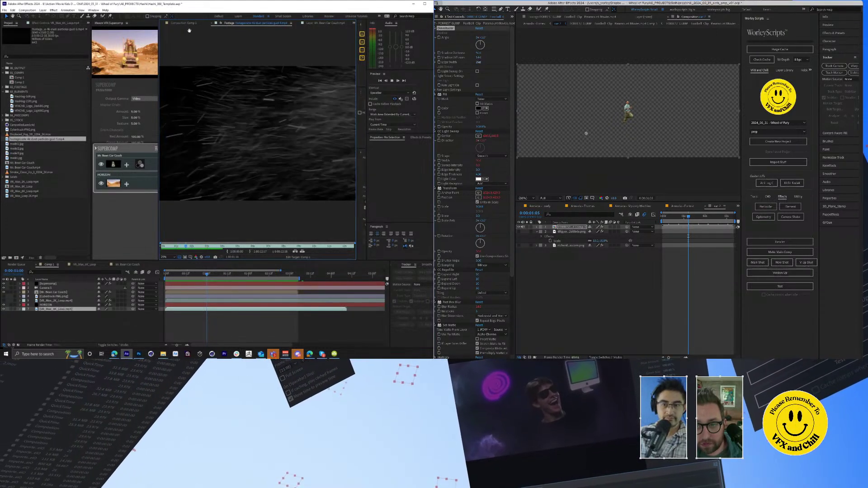
Step: Add the Displaced_Fog clip as the top layer of Comp 1, and return the other project to Armada - Forrest
left_click(42, 135)
left_click(176, 23)
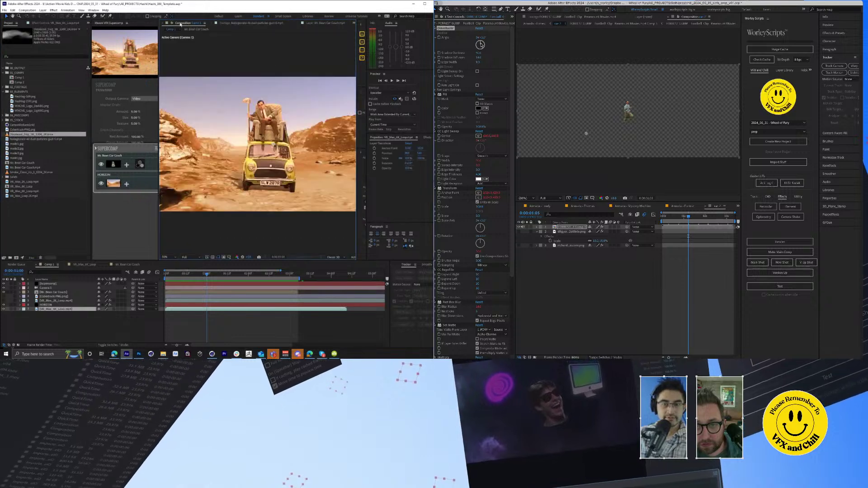
left_click_drag(30, 135, 34, 148)
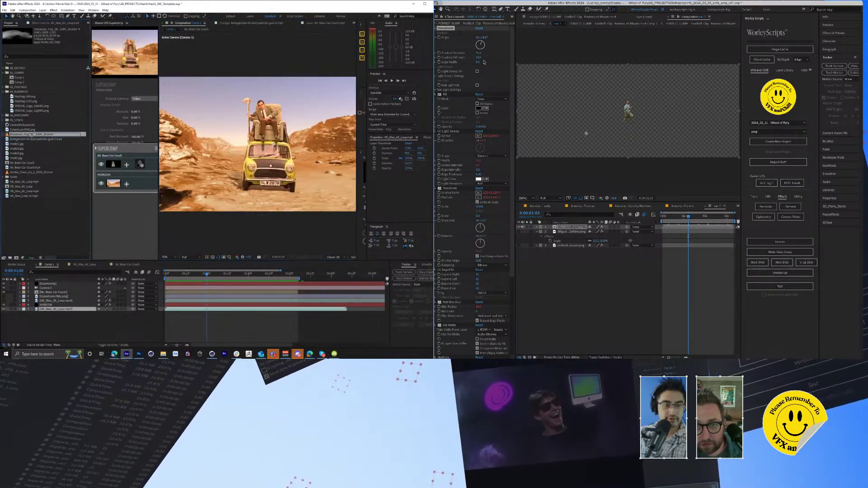
left_click(28, 172)
left_click(31, 135)
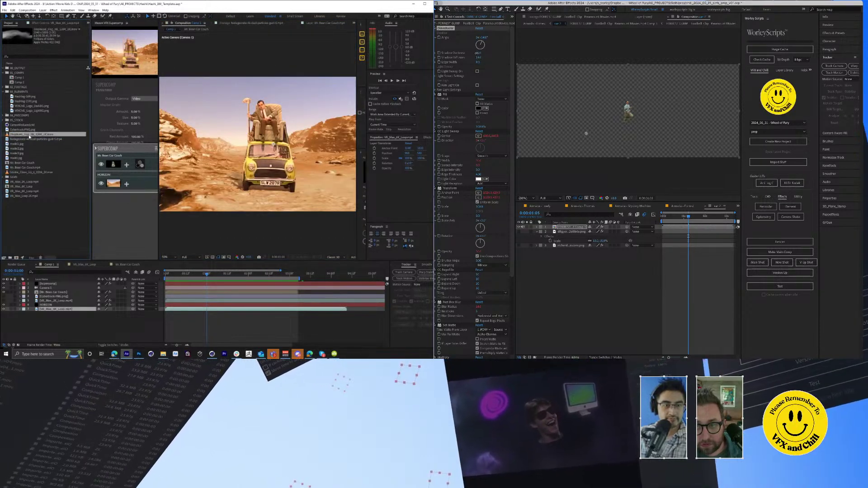
left_click_drag(28, 139, 90, 281)
scroll(258, 163, "down", 2)
left_click(677, 207)
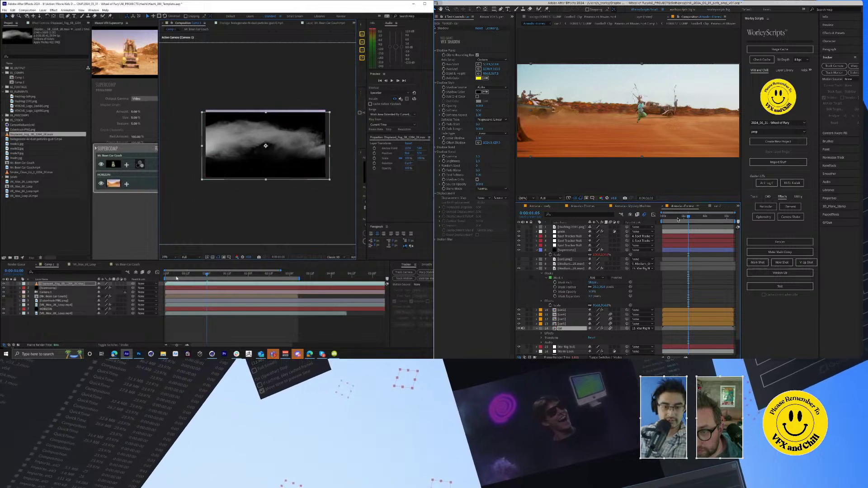
Step: Enable time remapping on the Displaced_Fog layer in Comp 1 and scrub through its motion
key("Home")
key("ctrl+alt+t")
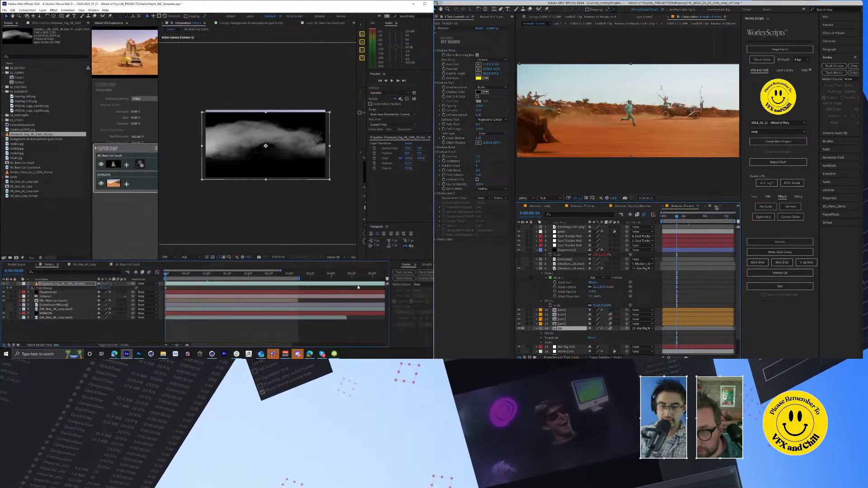
left_click(716, 206)
left_click(297, 274)
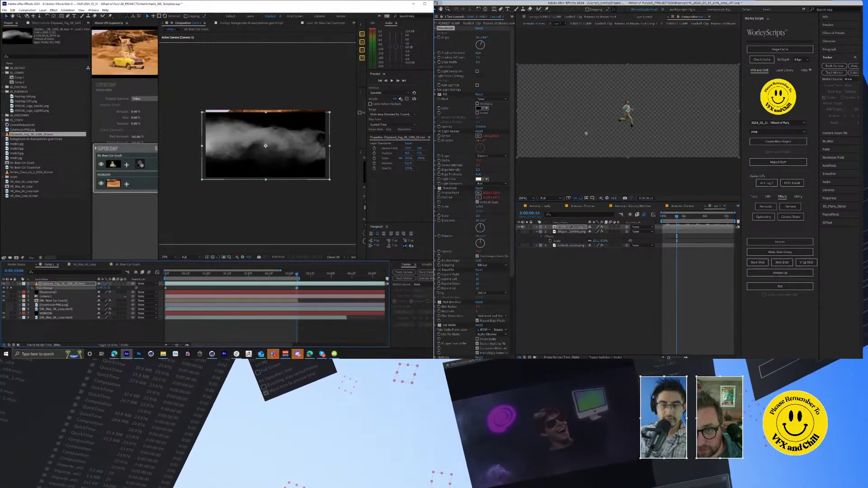
left_click_drag(291, 275, 371, 274)
key("Home")
Step: Start another footage import and browse to the second ACTION VFX folder, with Armada - Forrest reopened in the other project
double_click(52, 218)
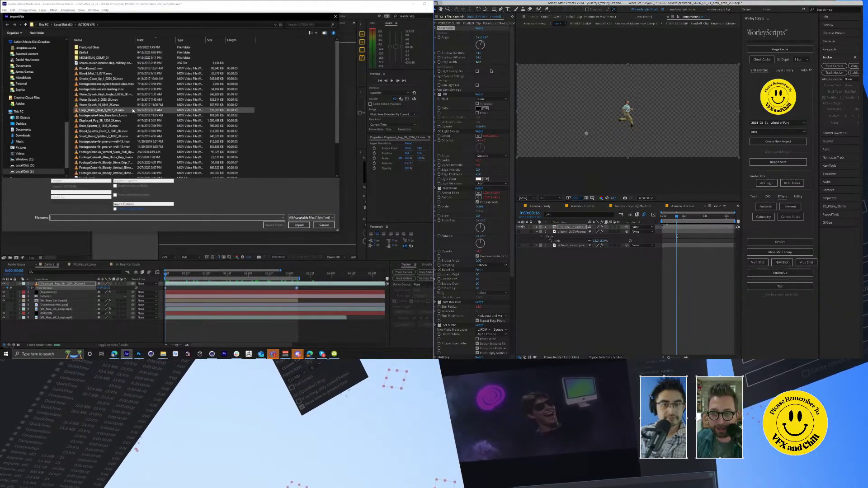
left_click(676, 206)
left_click(136, 116)
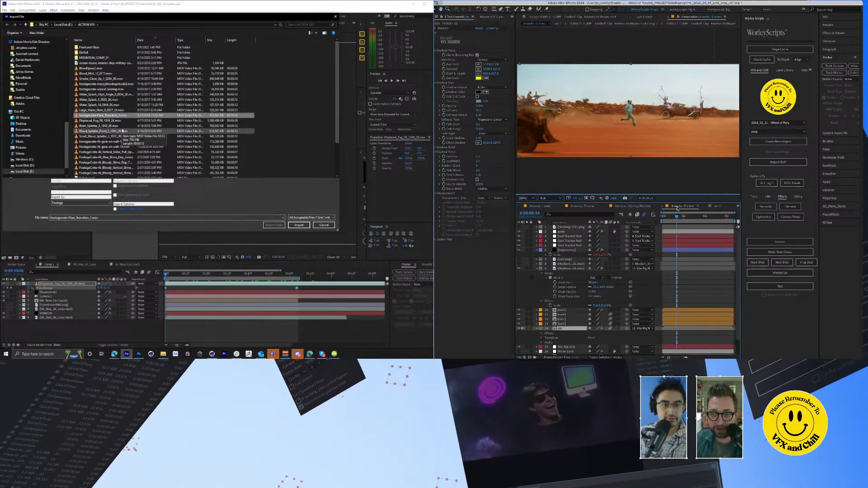
left_click(128, 121)
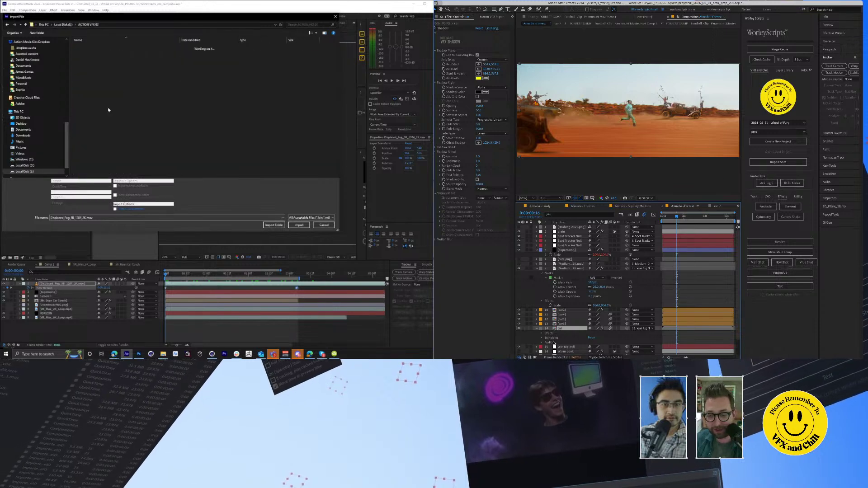
Step: Select the Supercomp layer in Armada - Forrest and open its Supercomp panel
left_click(568, 250)
scroll(98, 66, "up", 2)
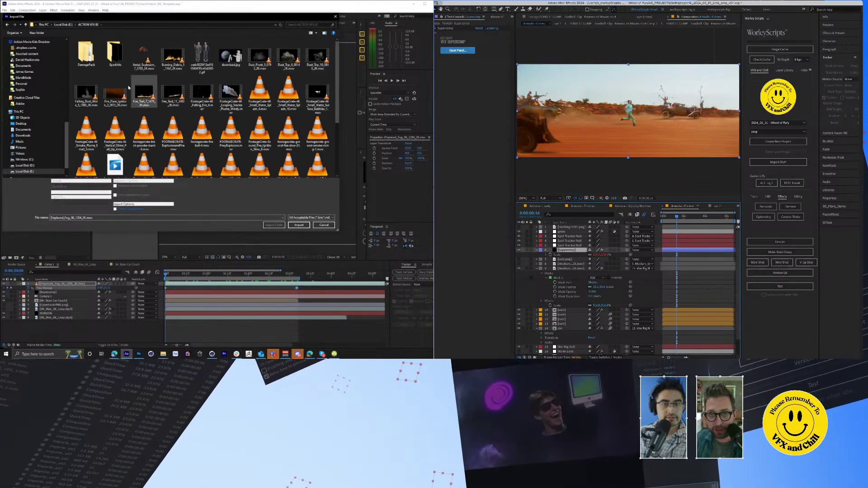
left_click(457, 50)
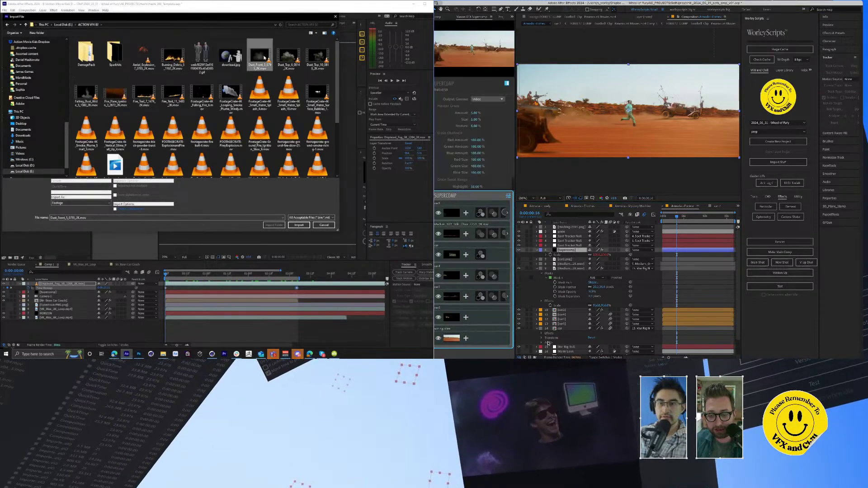
Step: Select the Dust_Top and Falling_Dust_Wide clips for import, and show the motorcycle footage in the war rig plate comp
scroll(564, 341, "down", 2)
left_click(289, 54)
double_click(566, 339)
left_click(86, 93, "ctrl")
scroll(204, 109, "down", 1)
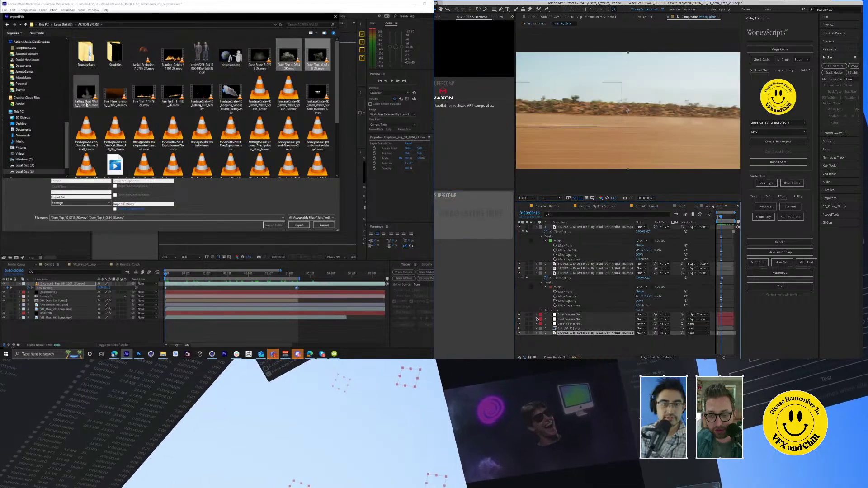
scroll(320, 107, "down", 1)
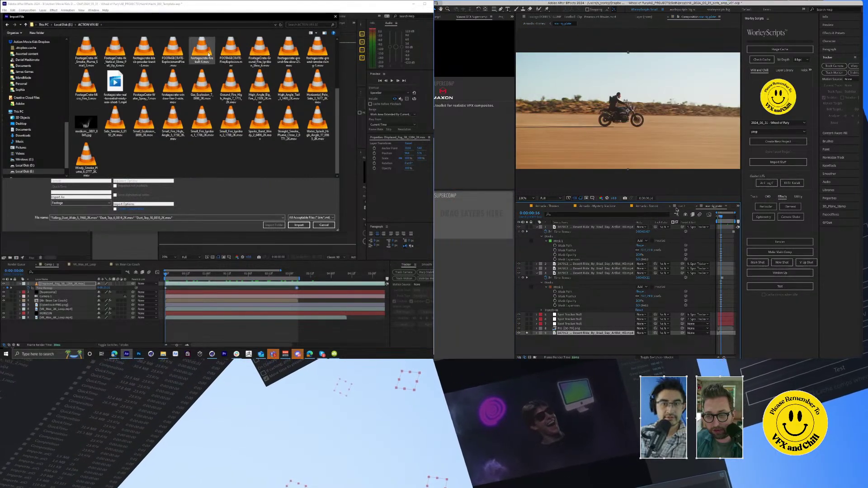
Step: Return to Armada - Forrest's Supercomp layers, and add the small Smoke_Plume and Side_Smoke clips to the import selection
key("shift+Escape")
left_click(481, 310)
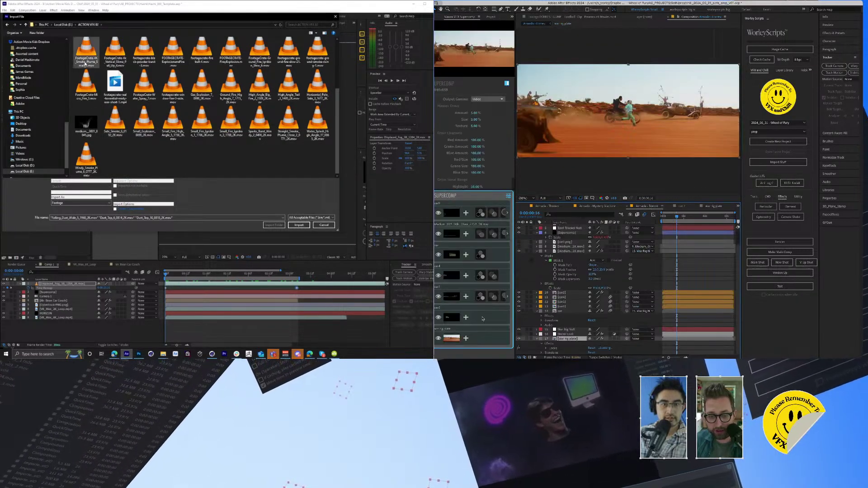
left_click(86, 51, "ctrl")
left_click(118, 134, "ctrl")
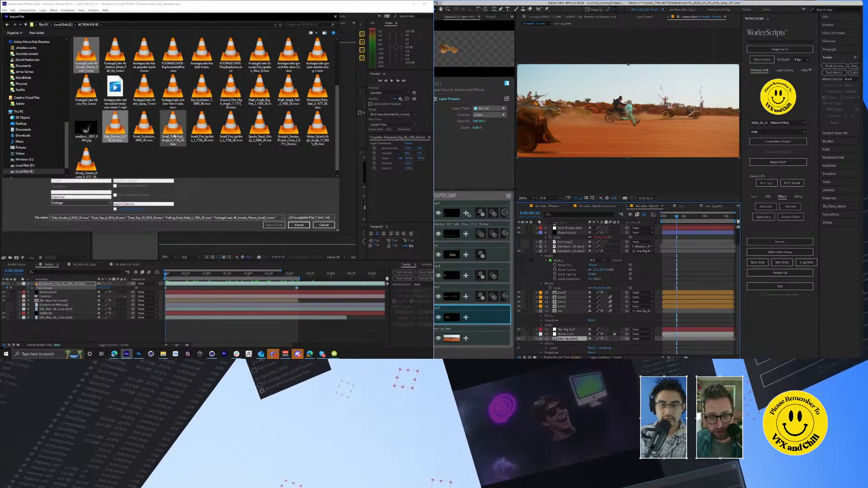
Step: Open the first car layer's Supercomp color correction and match it to the background
left_click(479, 214)
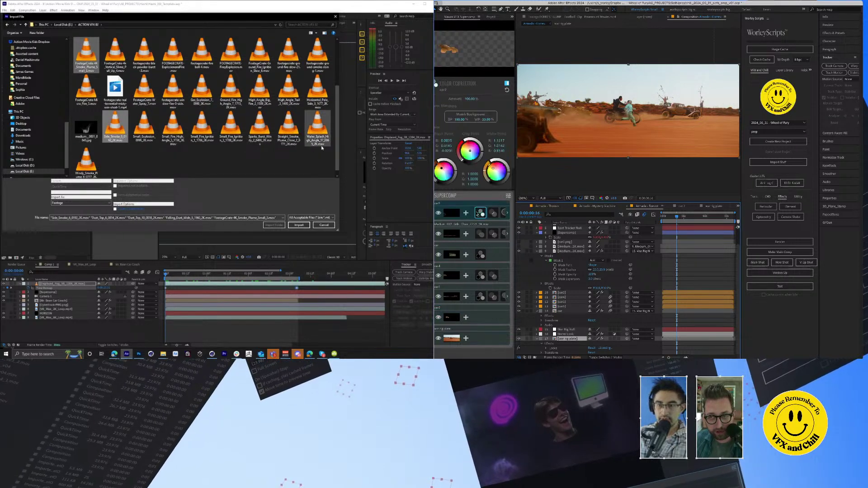
left_click(471, 116)
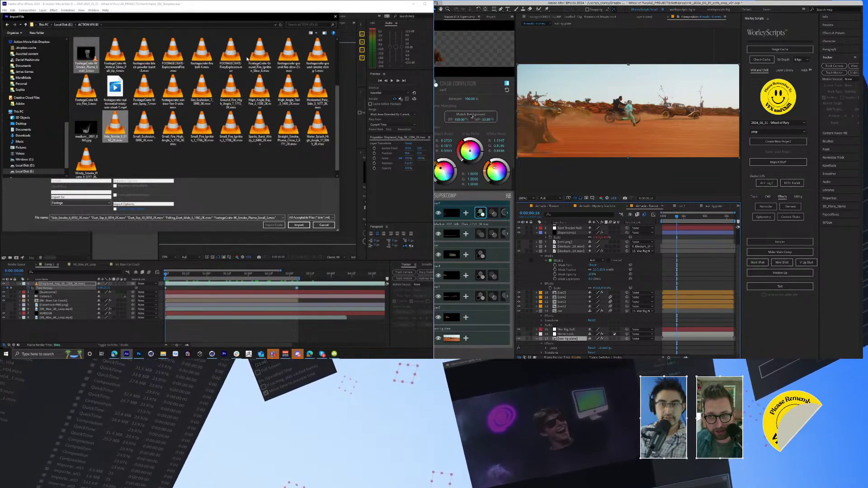
left_click(472, 116)
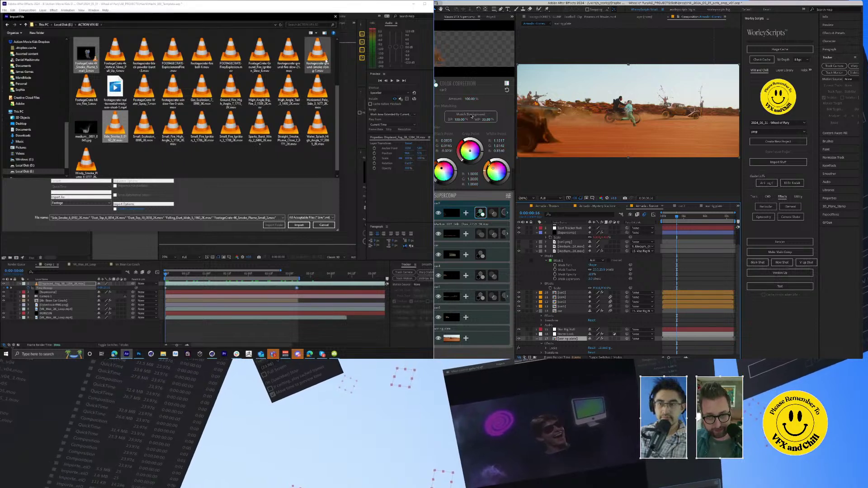
Step: Match the runner layer's Supercomp color correction to the background, and import the selected dust and smoke clips
left_click(480, 254)
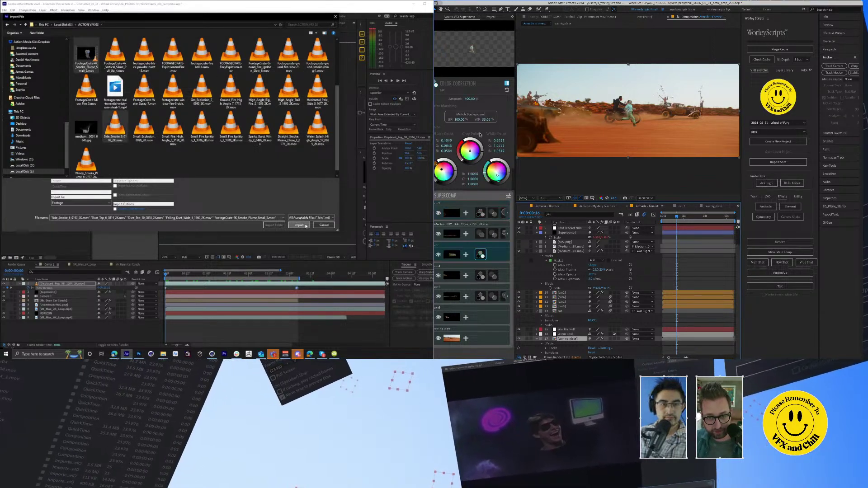
left_click(299, 225)
left_click(472, 116)
Step: Inspect the motorcycle footage in the war rig plate comp and the runner's own comp, and return to Armada - Forrest
left_click(28, 120)
key("ctrl+i")
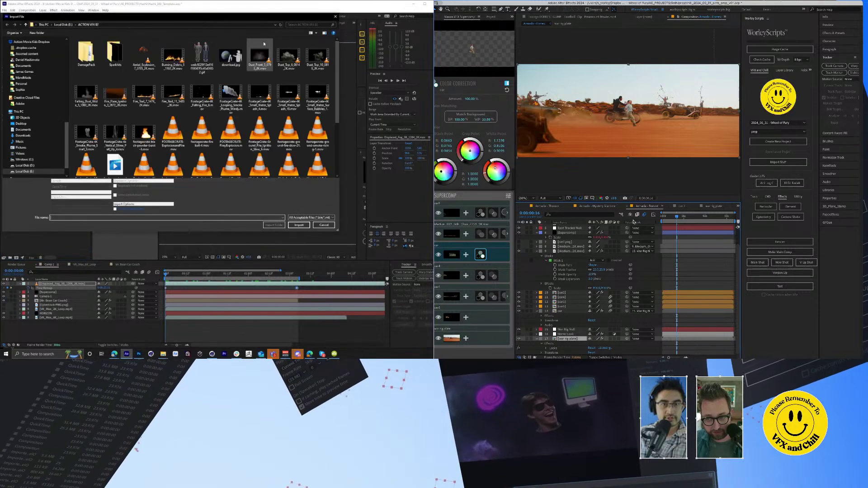
double_click(567, 338)
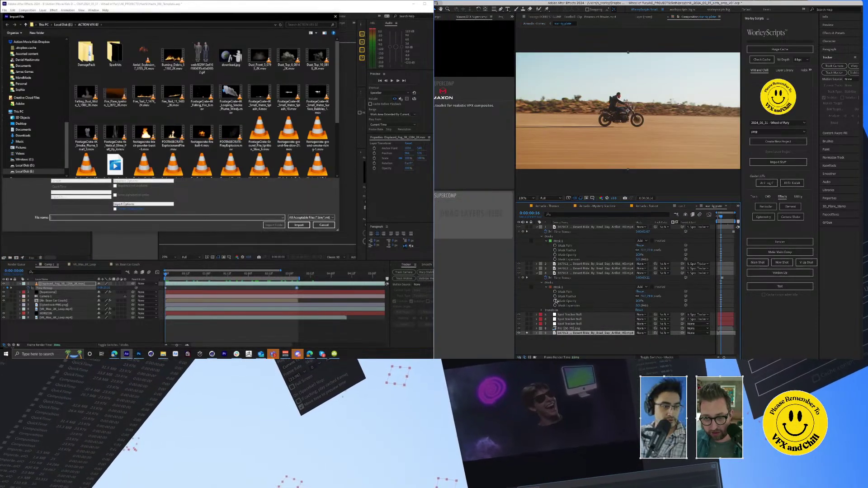
left_click(646, 206)
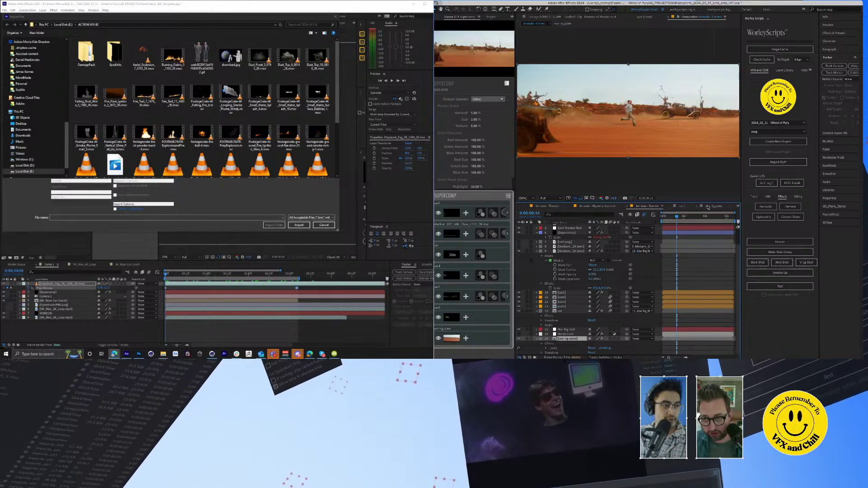
left_click(719, 206)
left_click(685, 206)
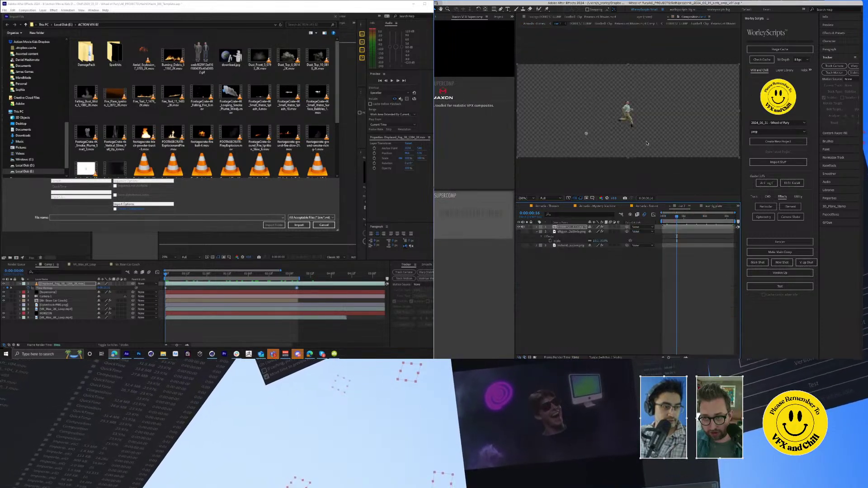
left_click(626, 108)
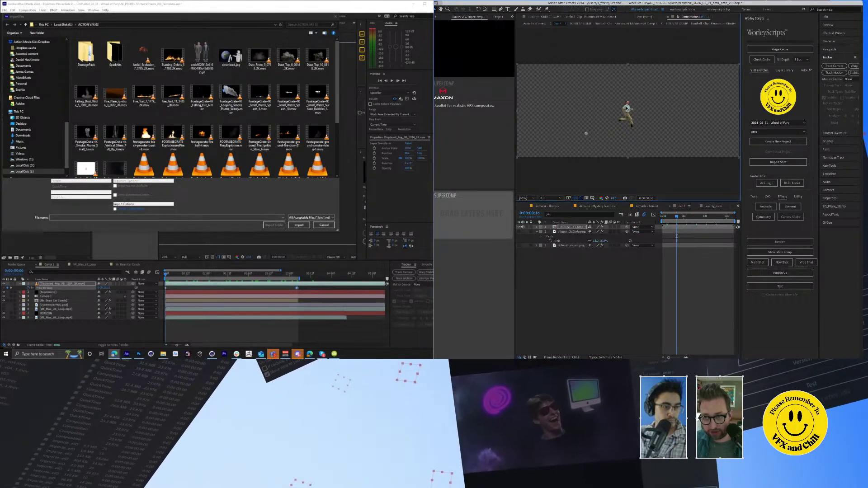
left_click(645, 206)
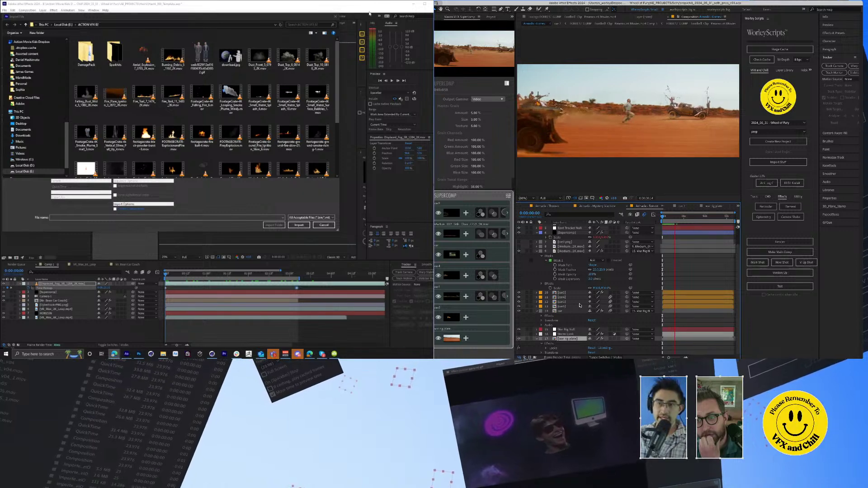
left_click(335, 16)
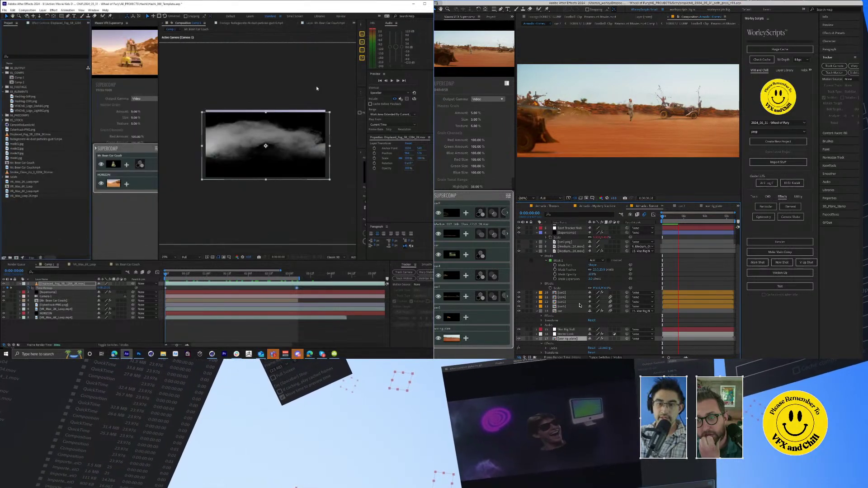
Step: Hide the displaced fog layer in Comp 1, and show the shadow effect settings of the Mr. Bean car layer with its contact shadow enlarged
left_click(4, 284)
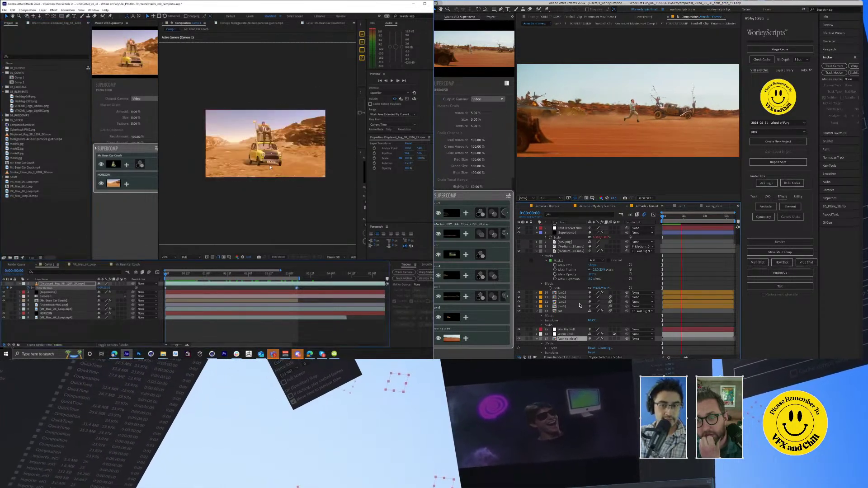
key("period")
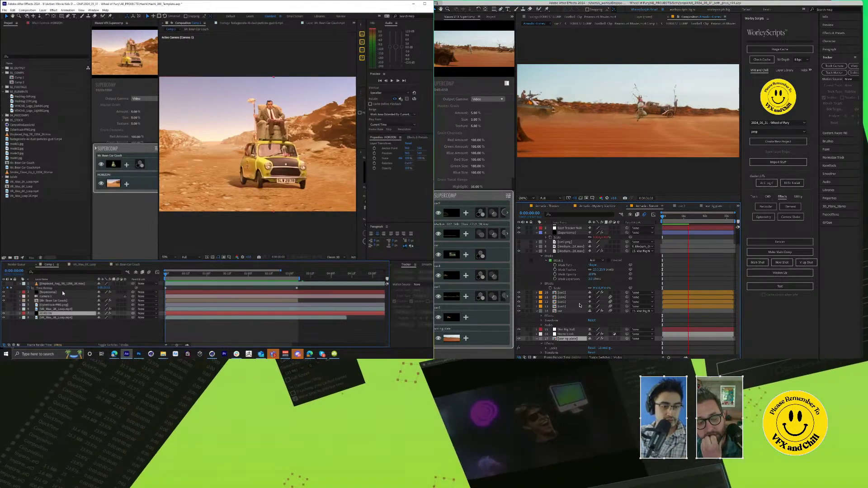
left_click(61, 292)
key("F3")
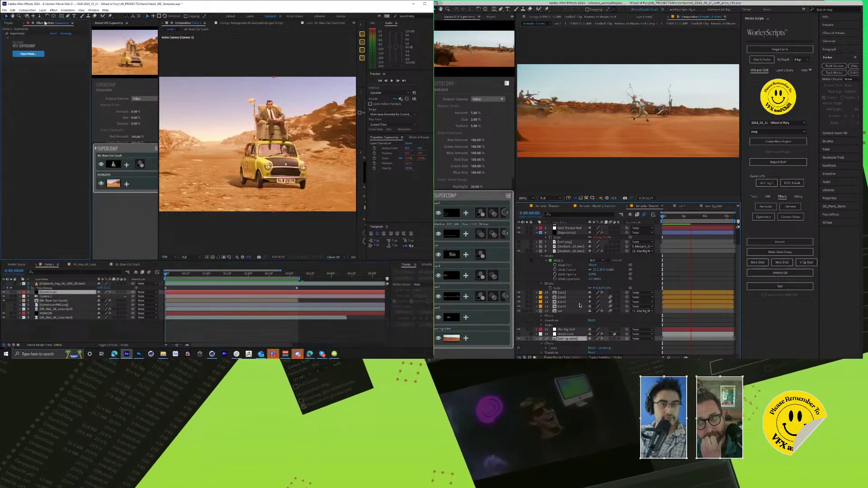
left_click(54, 301)
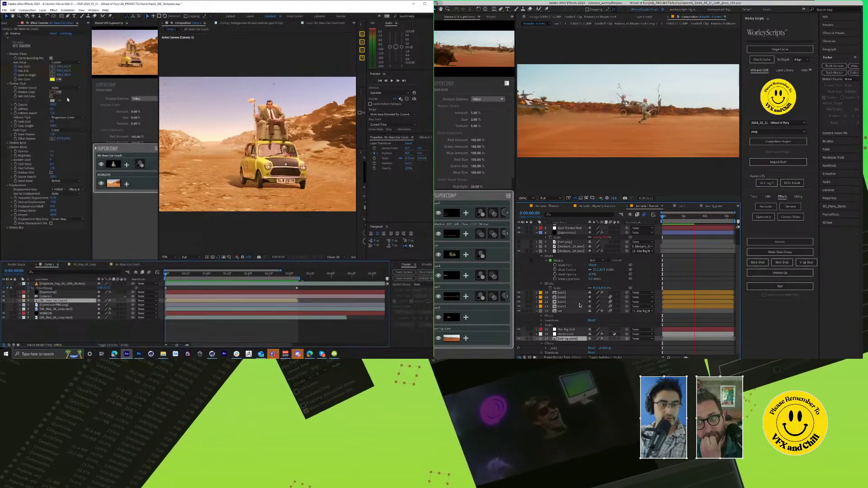
left_click(27, 47)
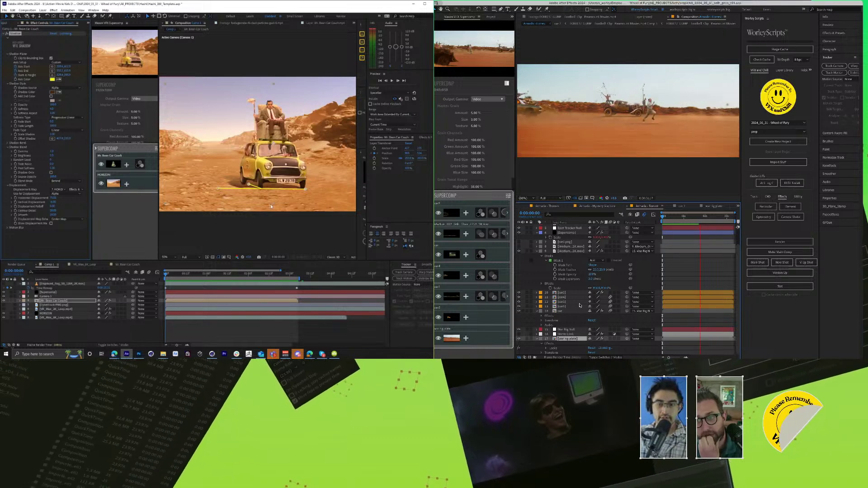
scroll(264, 201, "up", 4)
scroll(263, 201, "up", 3)
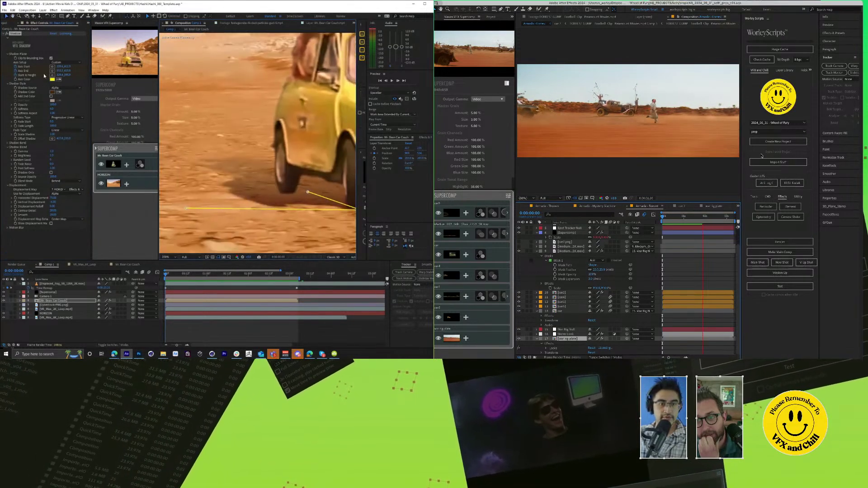
Step: Play back the Armada - Forrest composite in a maximized viewer, and restore the normal workspace layout
key("grave")
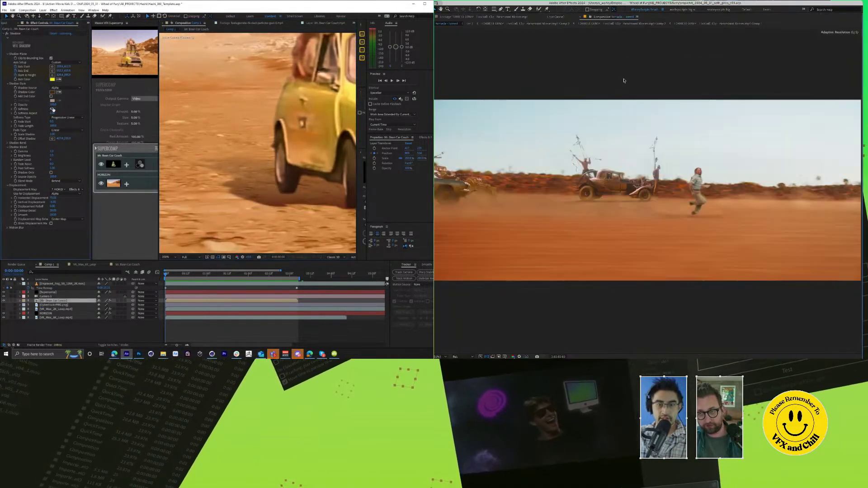
key("space")
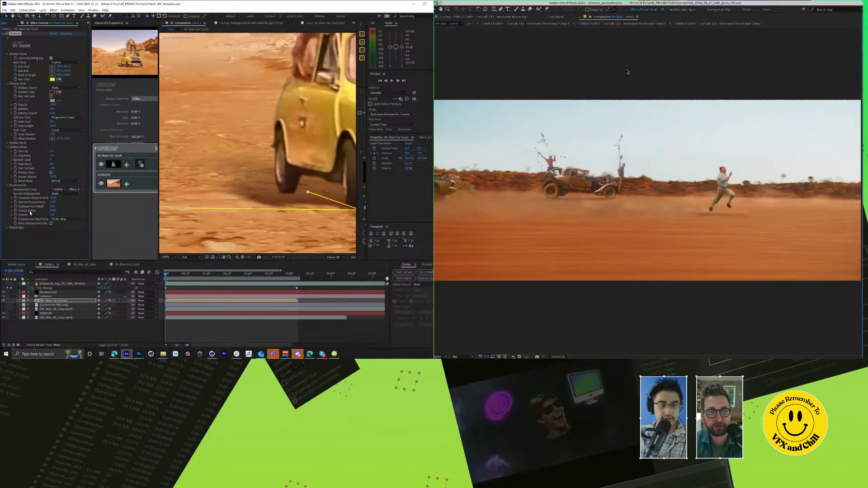
scroll(313, 207, "down", 1)
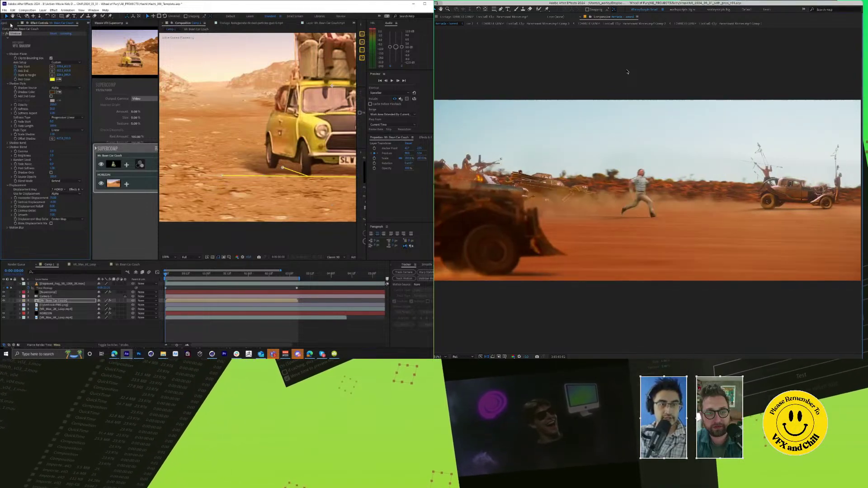
left_click(8, 23)
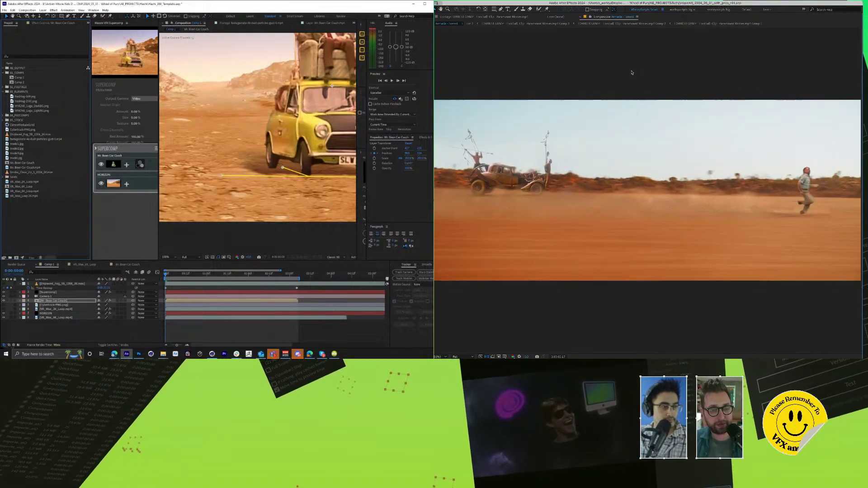
key("grave")
Step: Duplicate the Armada - Mystery Machine comp in the project and name the copy Armada - Landspeeder
left_click(490, 17)
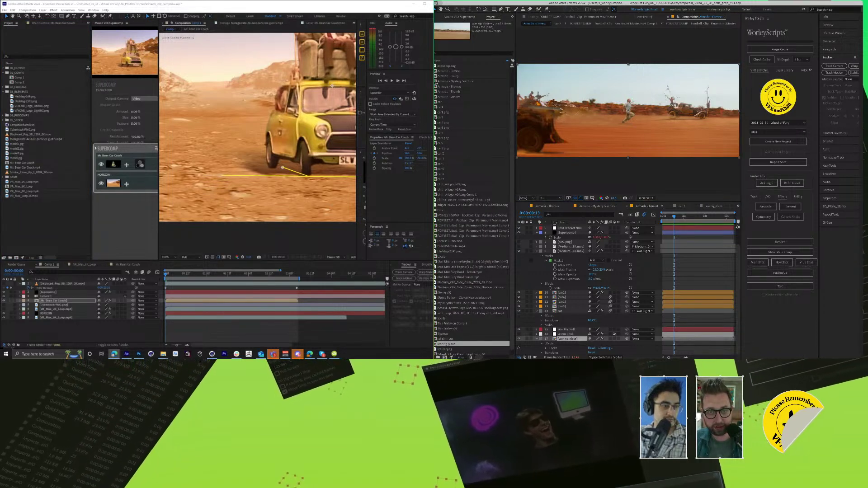
left_click(436, 76)
left_click(73, 221)
left_click(437, 83)
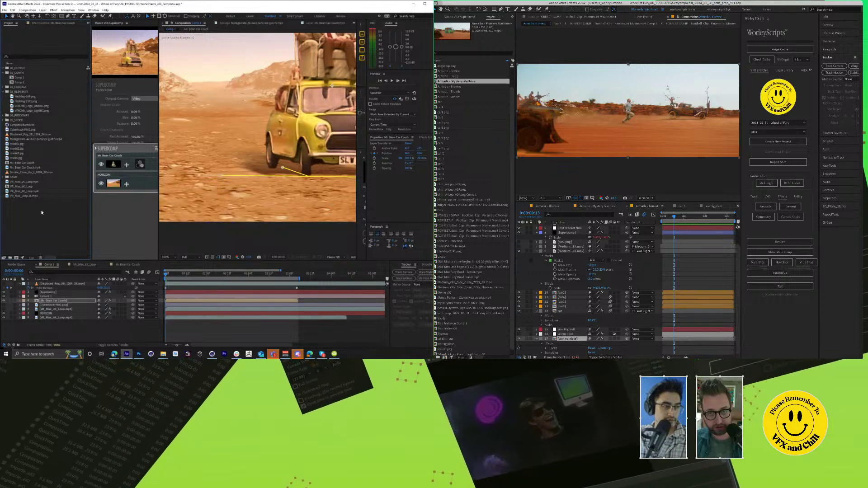
key("super+d")
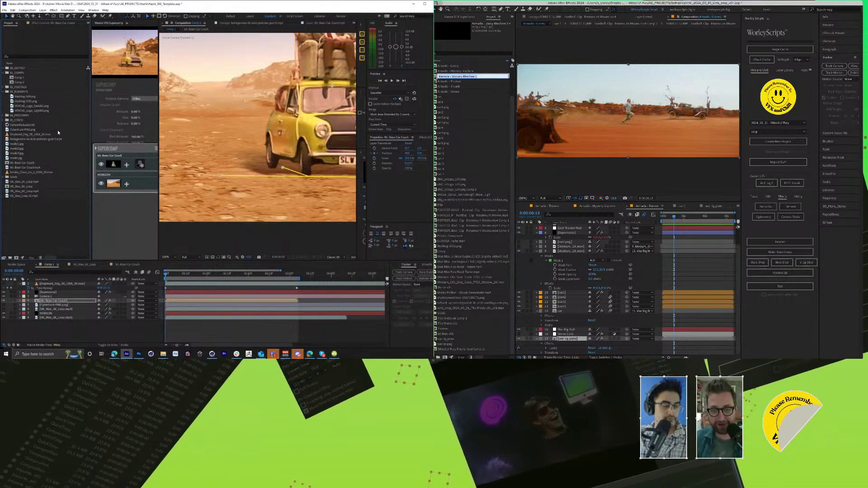
double_click(63, 210)
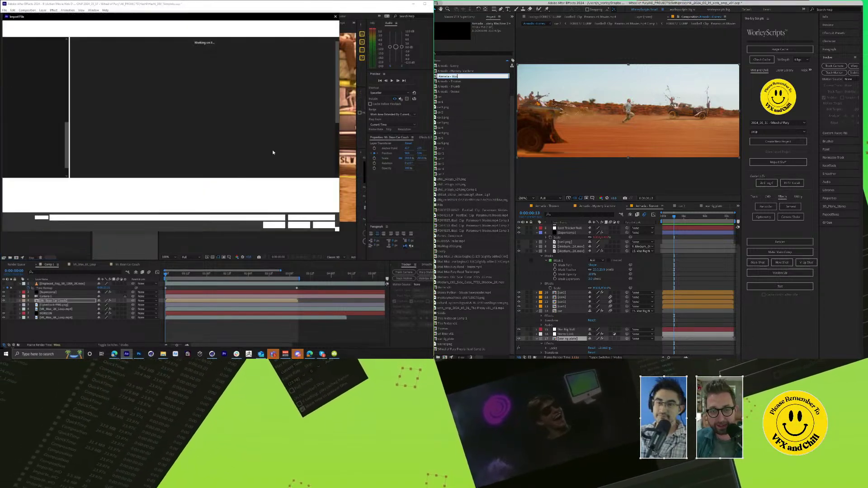
type("Landspeeder")
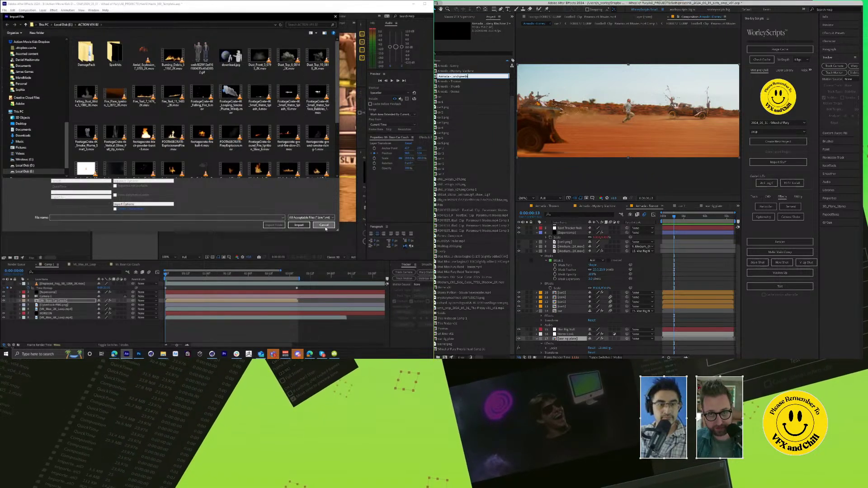
left_click(324, 225)
key("Return")
Step: Open the Armada - Landspeeder comp, and scrub through the first imported Dust_Top clip from the stock folder
left_click(4, 120)
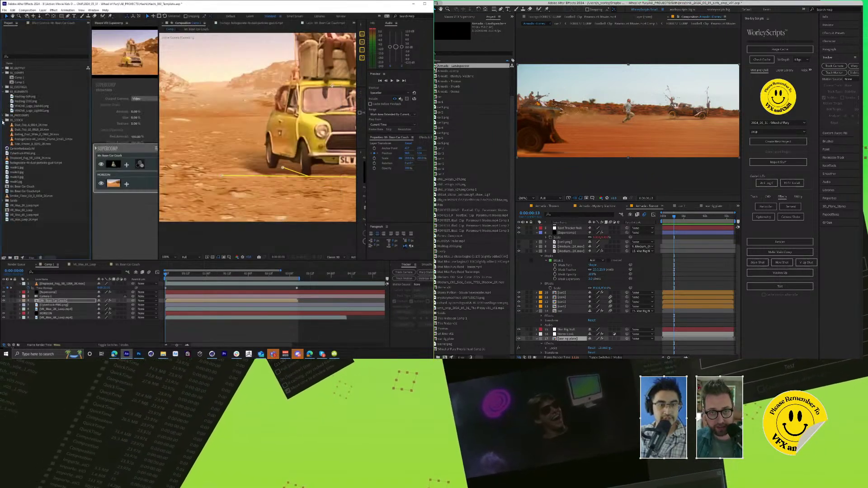
double_click(21, 125)
left_click(645, 207)
left_click(645, 207)
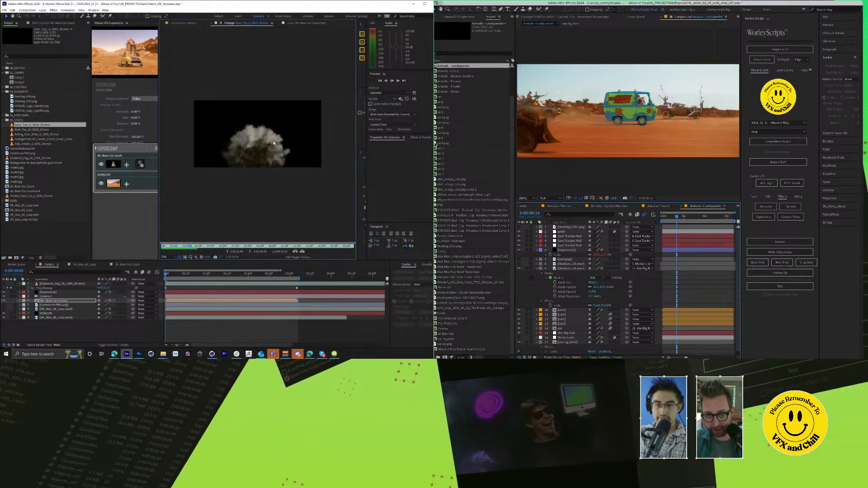
left_click(283, 246)
left_click_drag(283, 247, 328, 246)
Step: Duplicate the car comp and swap the copy in for the van layer in Armada - Landspeeder, reviewing the other dust clips meanwhile
left_click(436, 97)
double_click(51, 130)
key("super+d")
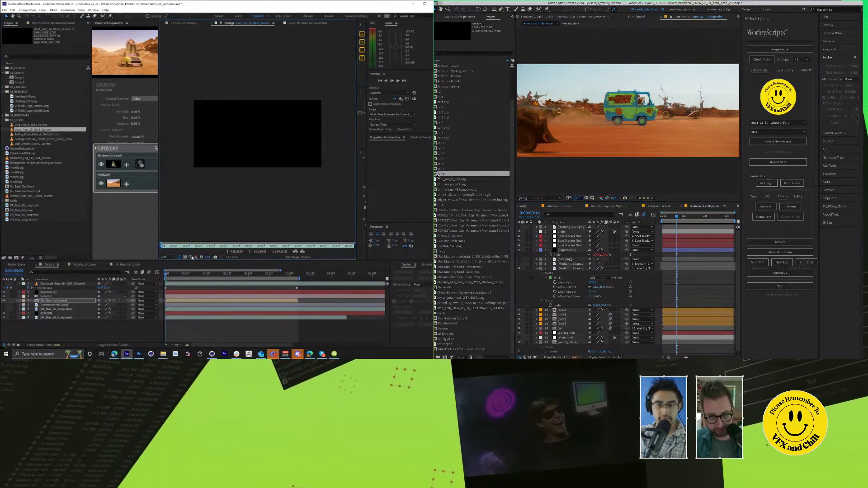
left_click(50, 135)
double_click(50, 134)
left_click_drag(170, 247, 174, 246)
left_click_drag(577, 287, 560, 329)
Step: Open the duplicated car comp containing the blue train, and preview the small Smoke_Plume and Side_Smoke clips
double_click(53, 139)
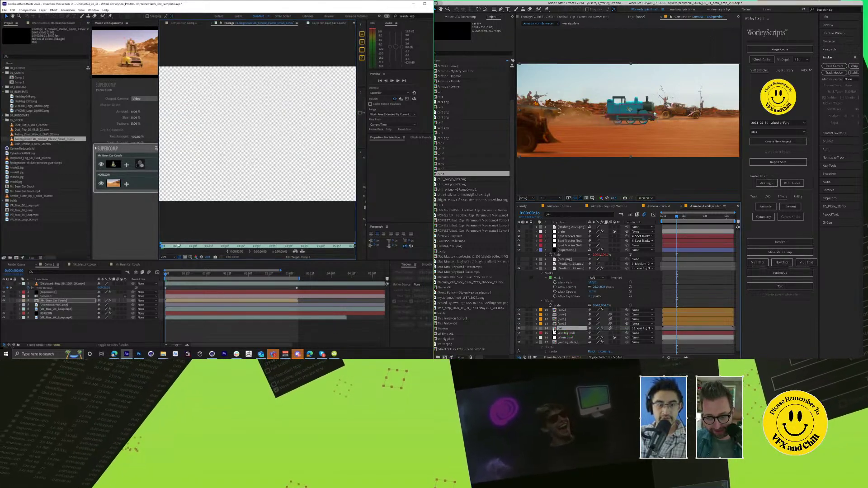
double_click(554, 331)
key("space")
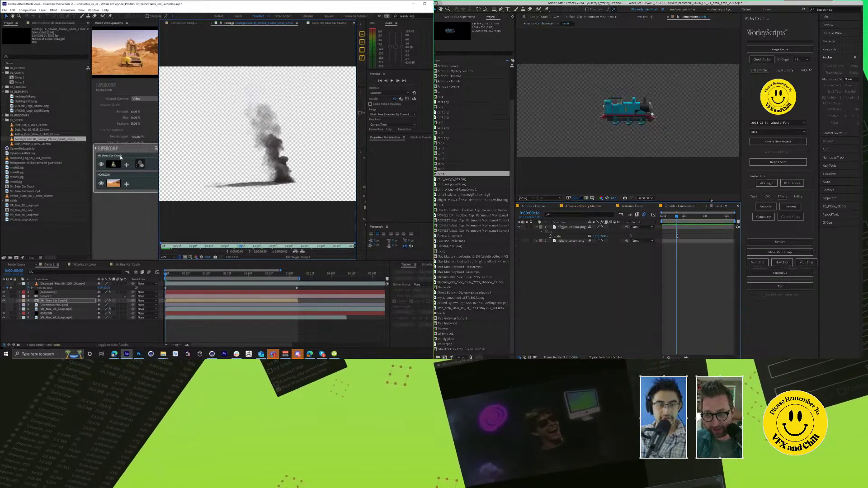
left_click(45, 143)
double_click(45, 144)
key("space")
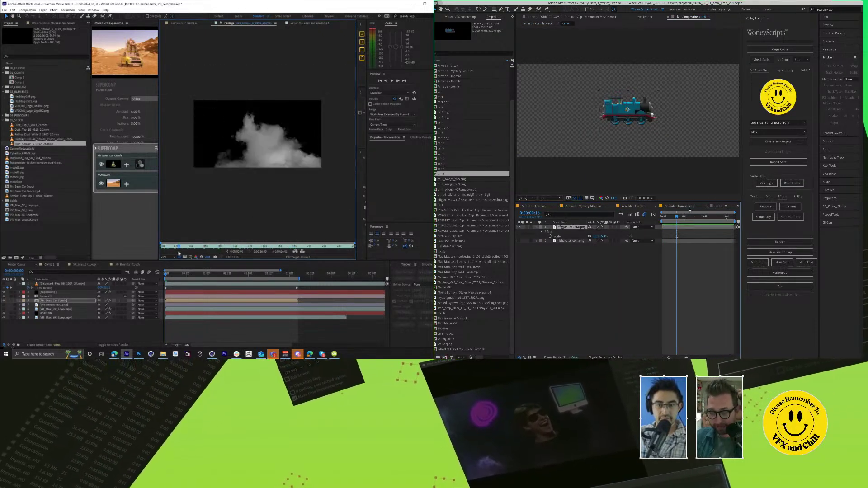
Step: Add the Side_Smoke clip to Comp 1 above the Supercomp layer and apply the Set Matte effect to it
left_click_drag(41, 144, 77, 293)
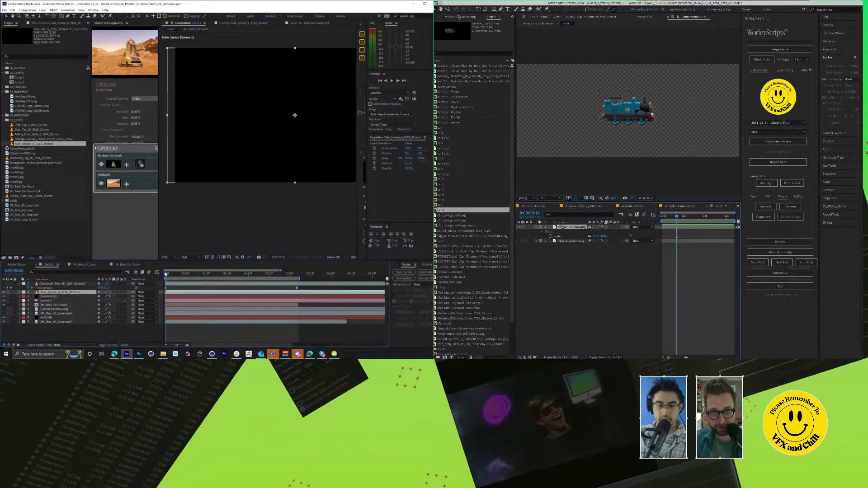
right_click(294, 120)
left_click(269, 143)
key("ctrl+space")
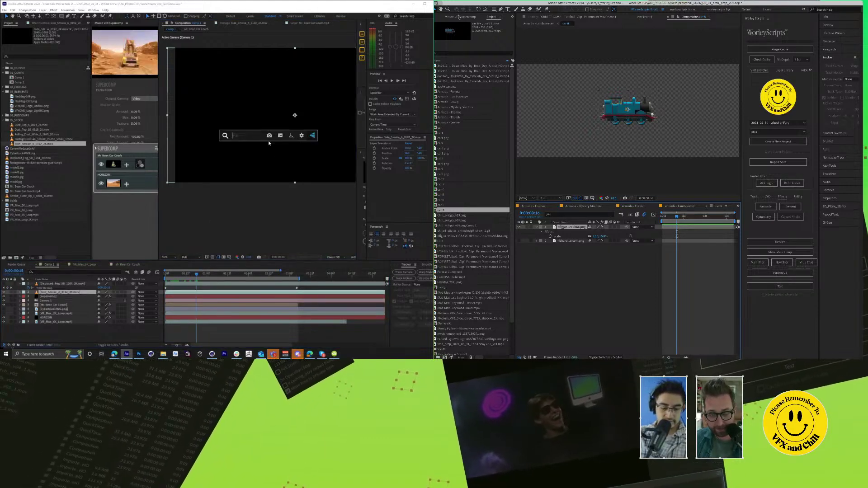
type("e")
key("BackSpace")
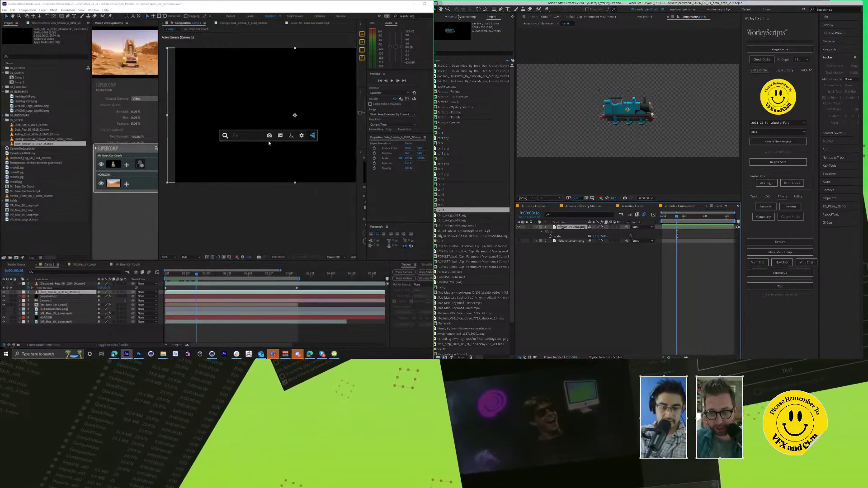
type("set")
key("Down")
key("Return")
Step: Set the smoke layer's matte source to Luminance and preview it over the car, and select the train image layer in the duplicated car comp
left_click(610, 269)
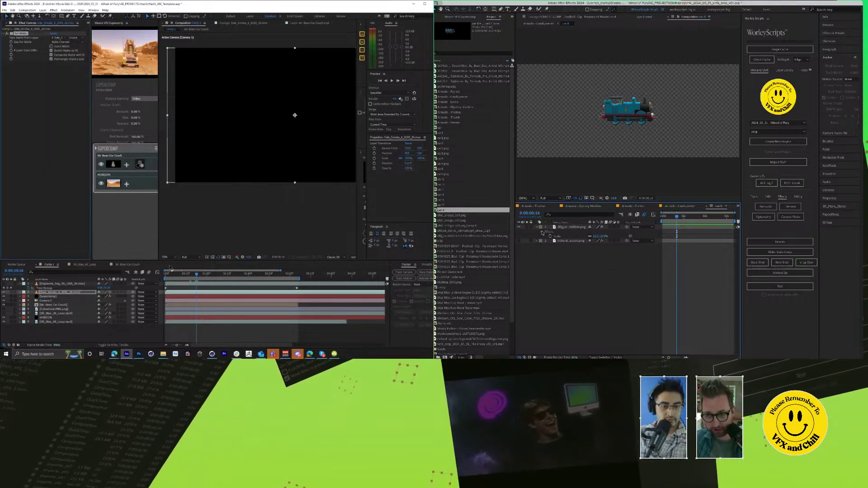
left_click(563, 227)
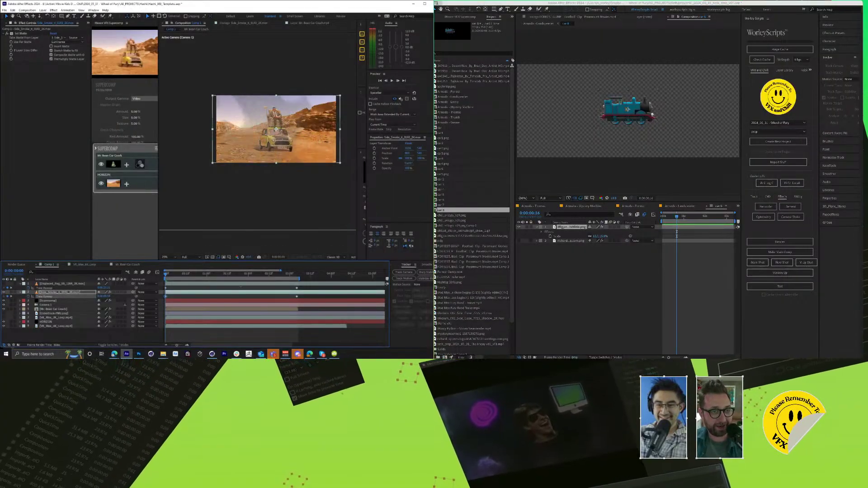
left_click(341, 132)
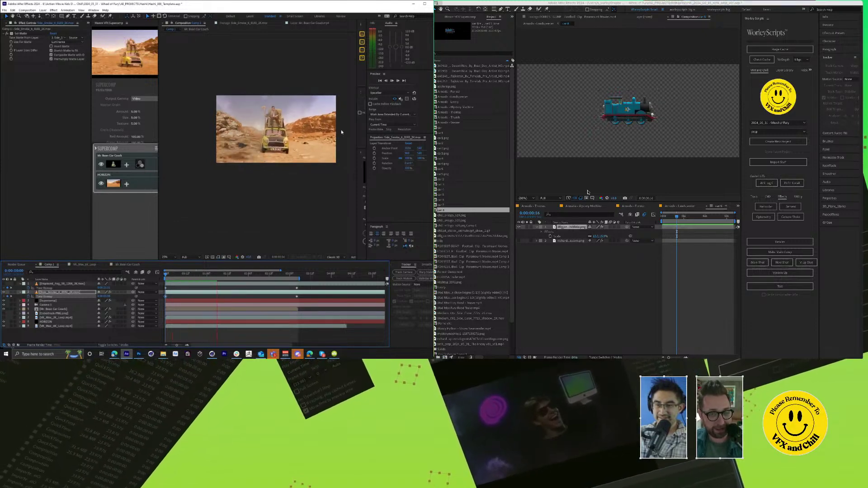
scroll(276, 146, "up", 2)
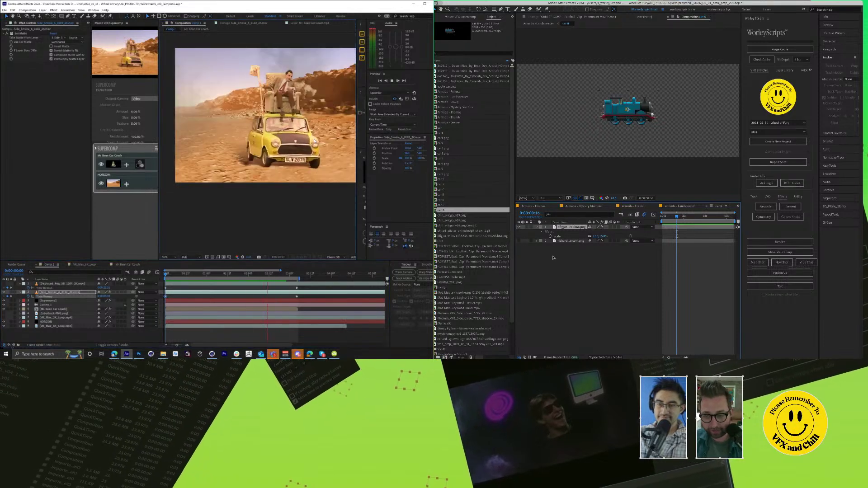
Step: Preview the smoke over the yellow car in Comp 1, and switch the other project back to the Armada - Landspeeder comp
key("space")
left_click(693, 207)
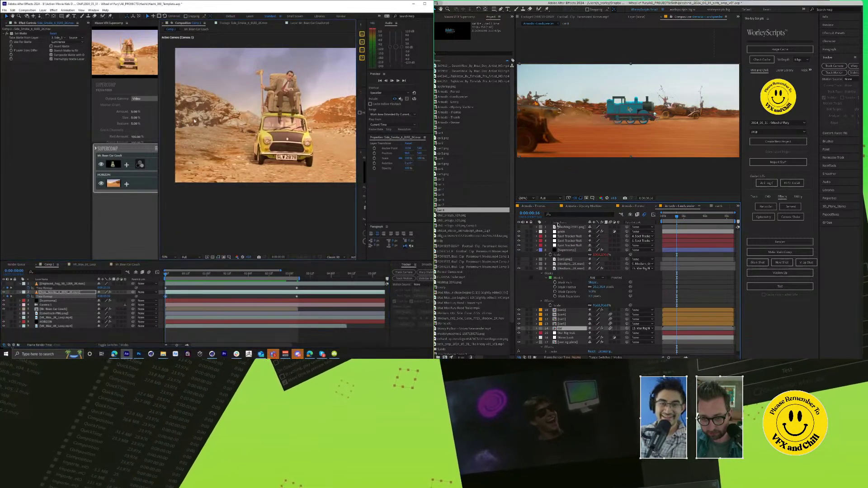
left_click_drag(314, 103, 279, 137)
key("space")
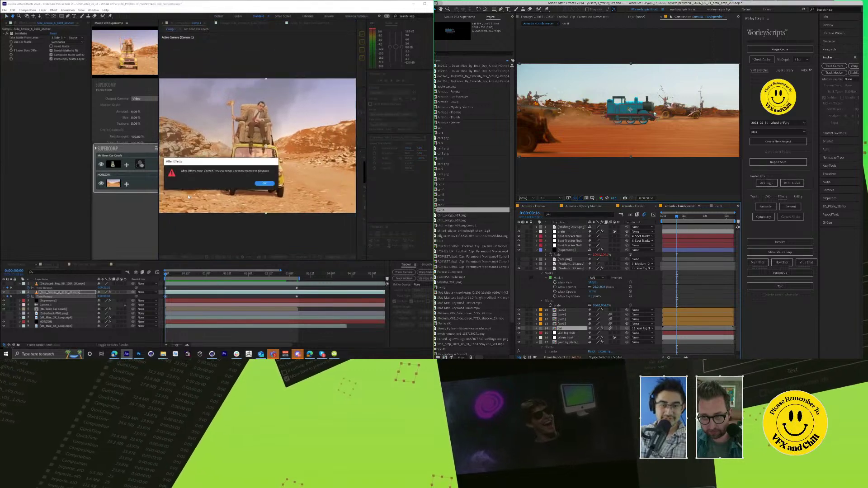
left_click(264, 183)
key("space")
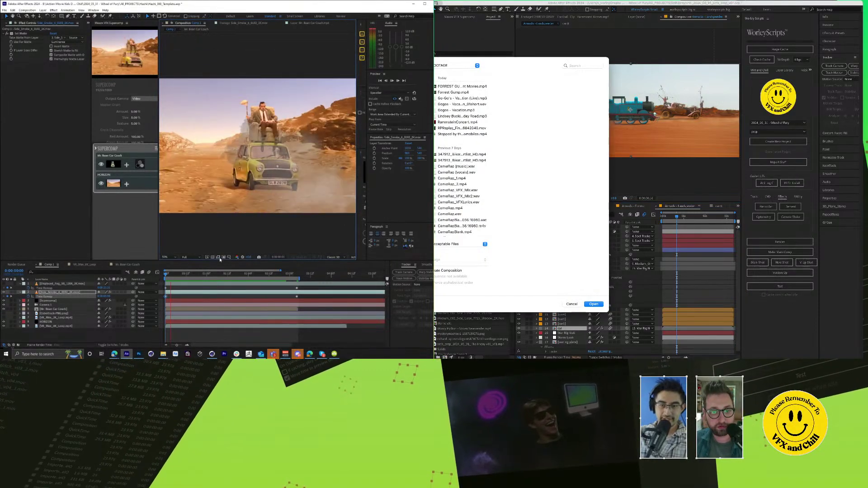
Step: Review the stock dust and smoke clips in the project, and browse to the CARS_READY folder for import in the other project
left_click(7, 23)
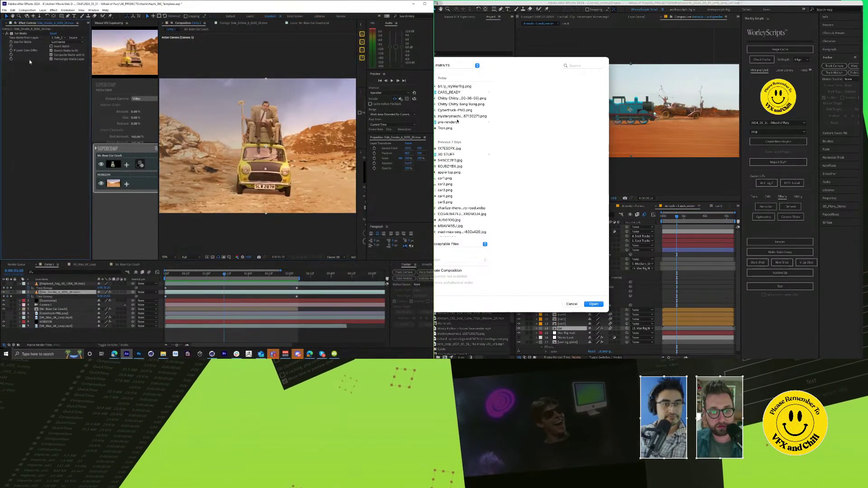
left_click(447, 93)
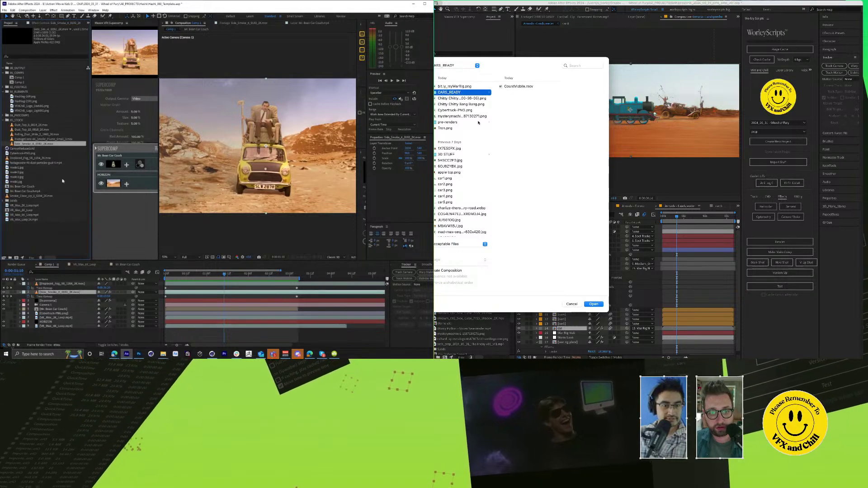
left_click(41, 139)
left_click(41, 125)
scroll(456, 194, "down", 1)
left_click(42, 131)
left_click(42, 120)
left_click(517, 88)
left_click(42, 124)
left_click(45, 130)
left_click(521, 113)
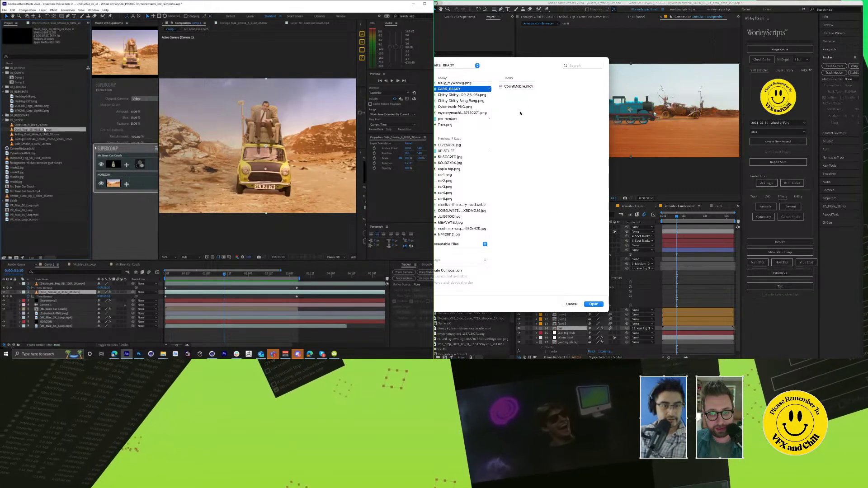
Step: Add a Dust_Top clip to Comp 1 above the Side_Smoke layer, toggle smoke layer visibility, and choose CountMobile.mov for import
left_click_drag(45, 130, 14, 297)
left_click(5, 299)
left_click(515, 86)
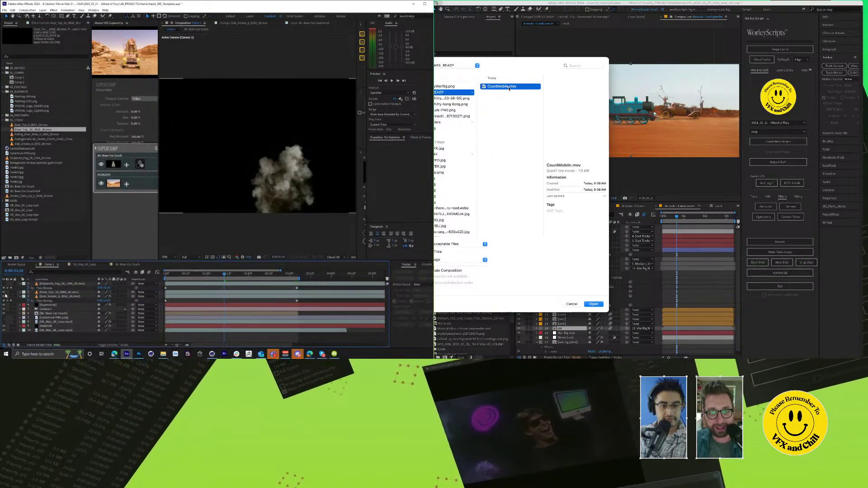
Step: Import the Dust_Front clip from the ACTION VFX folder into the smoke project and CountMobile.mov into the armada project
double_click(60, 231)
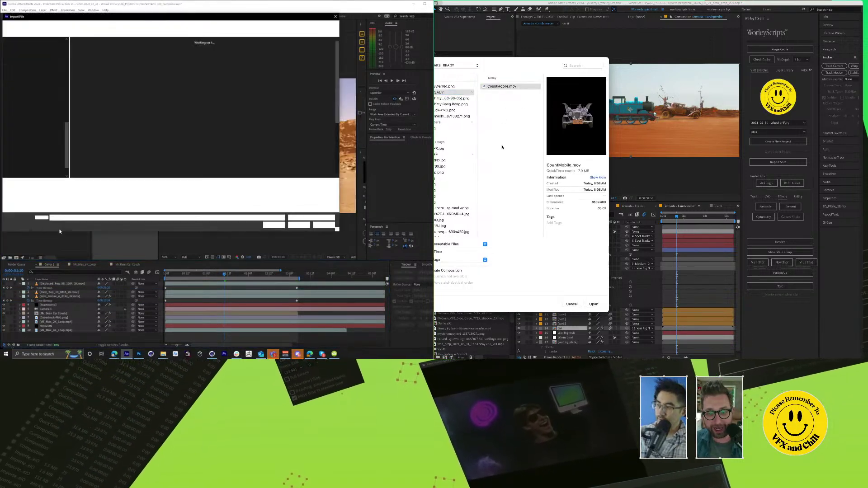
left_click(479, 181)
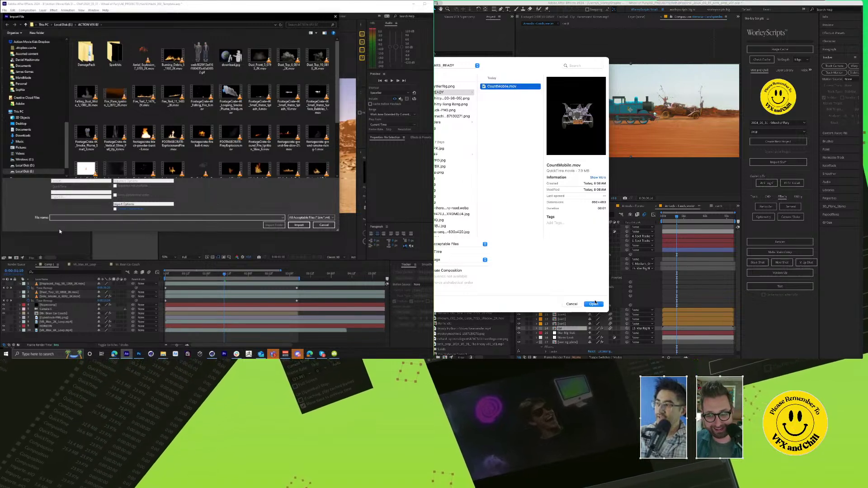
left_click(59, 229)
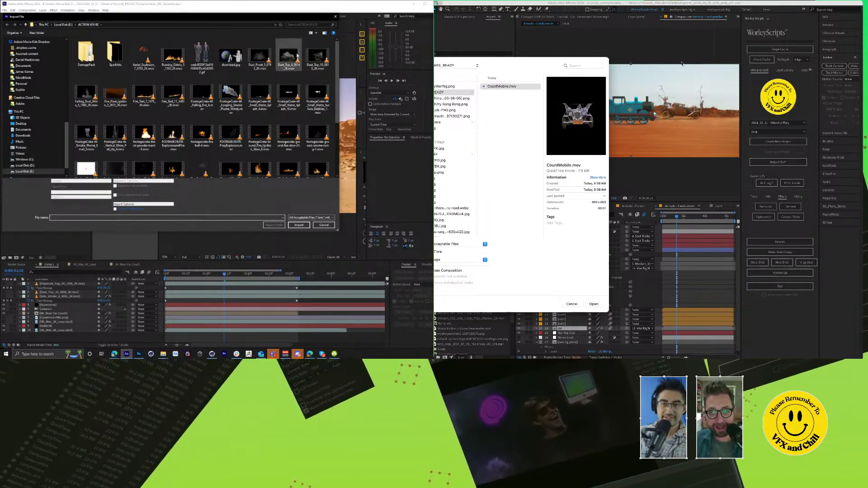
left_click(474, 180)
left_click(266, 58)
key("Return")
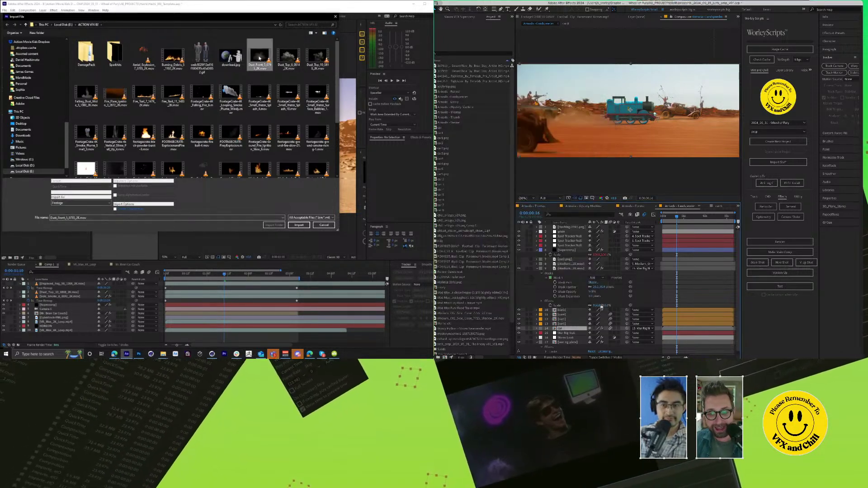
double_click(265, 59)
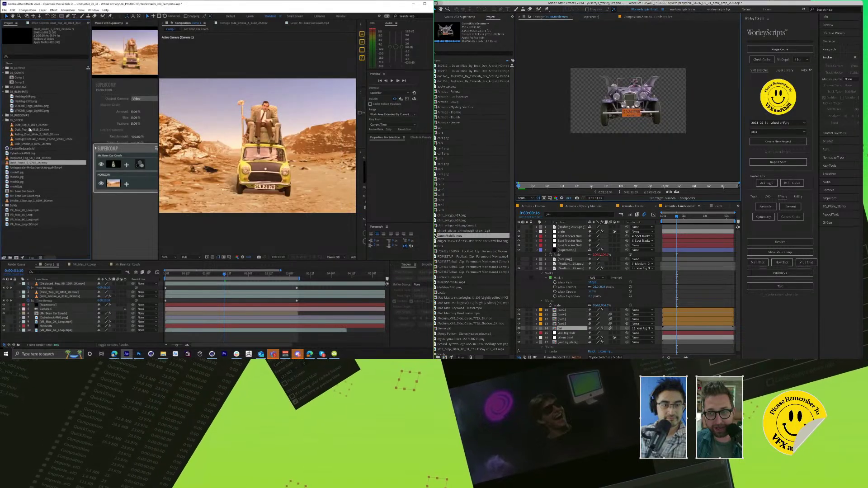
Step: Add the Dust_Front clip as Comp 1's top layer with time remapping enabled, and return to the Armada - Landspeeder comp
left_click_drag(80, 302, 68, 283)
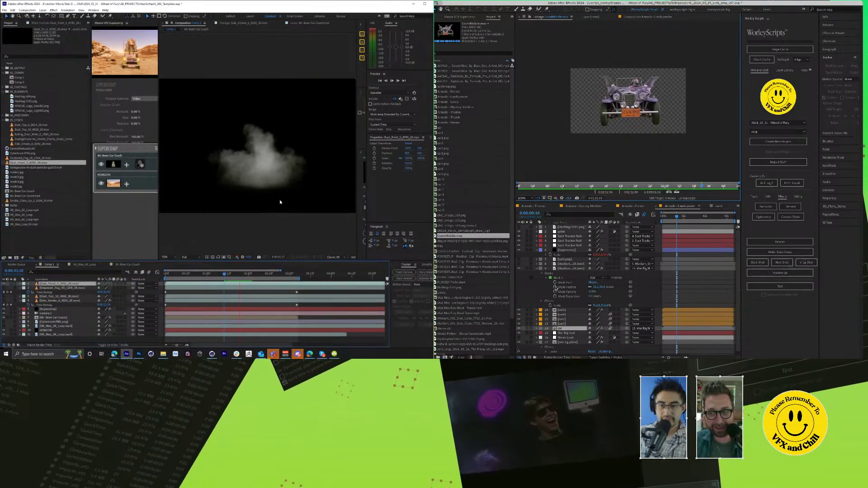
key("space")
key("ctrl+alt+t")
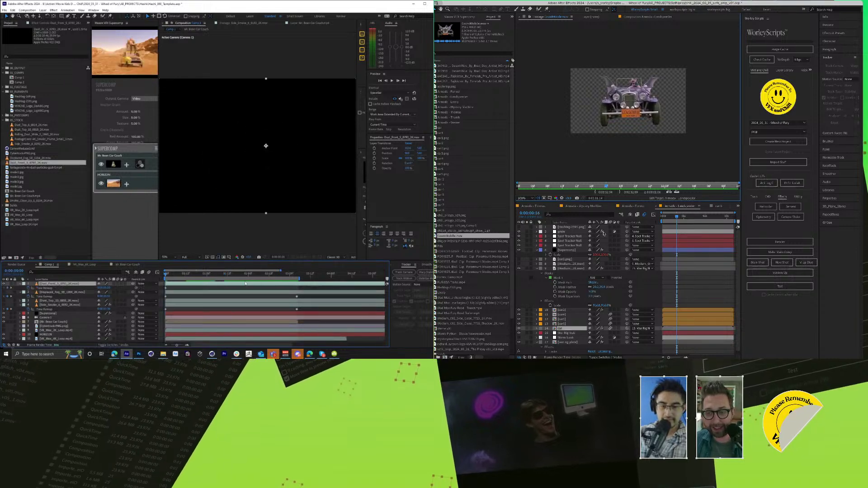
left_click(647, 16)
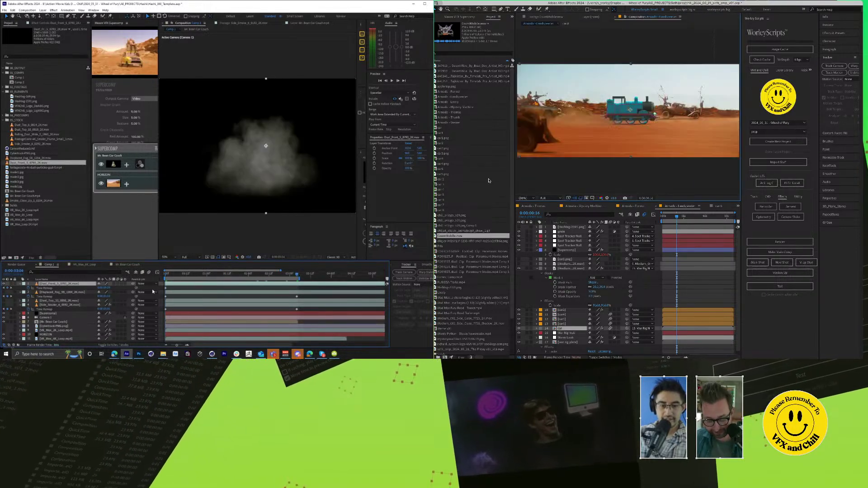
Step: Browse the ELEMENTS and pre-renders folders for import, and scrub through the Dust_Front clip in Comp 1
double_click(488, 181)
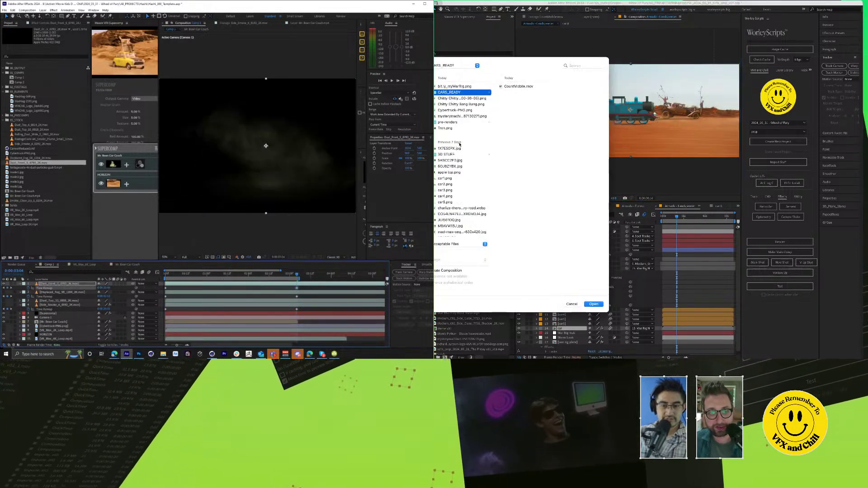
left_click(457, 110)
scroll(455, 111, "down", 5)
left_click_drag(194, 274, 221, 279)
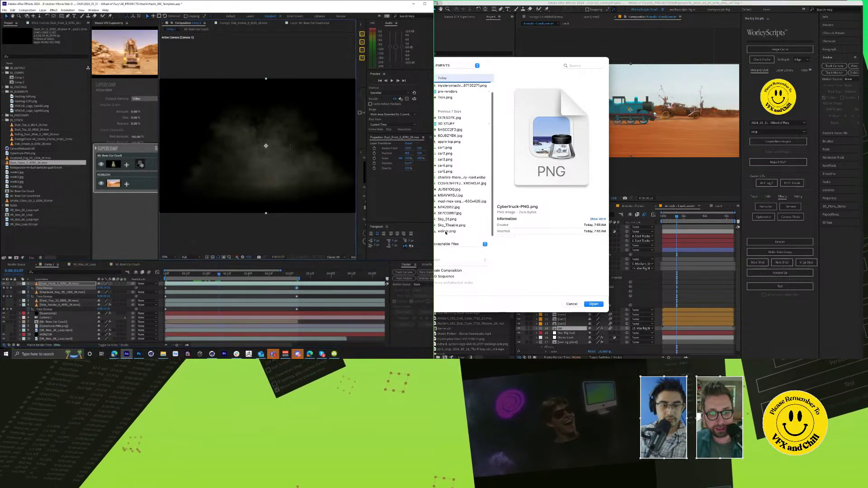
key("ctrl+space")
scroll(450, 127, "up", 2)
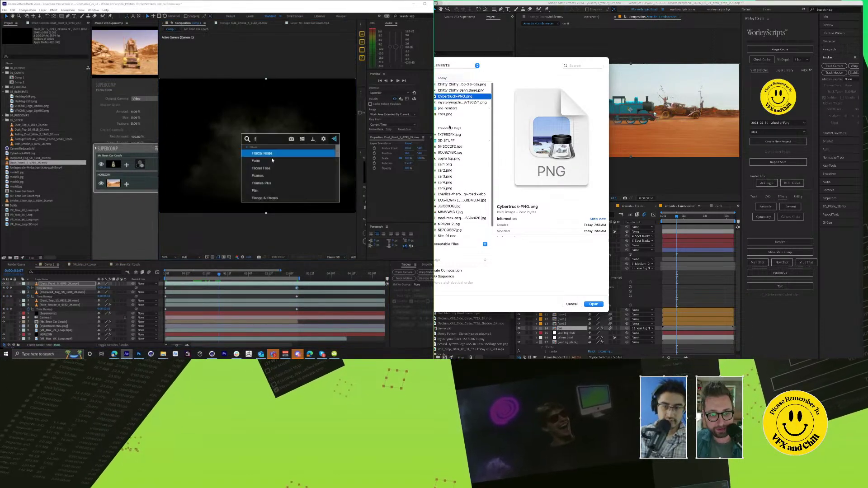
left_click(448, 123)
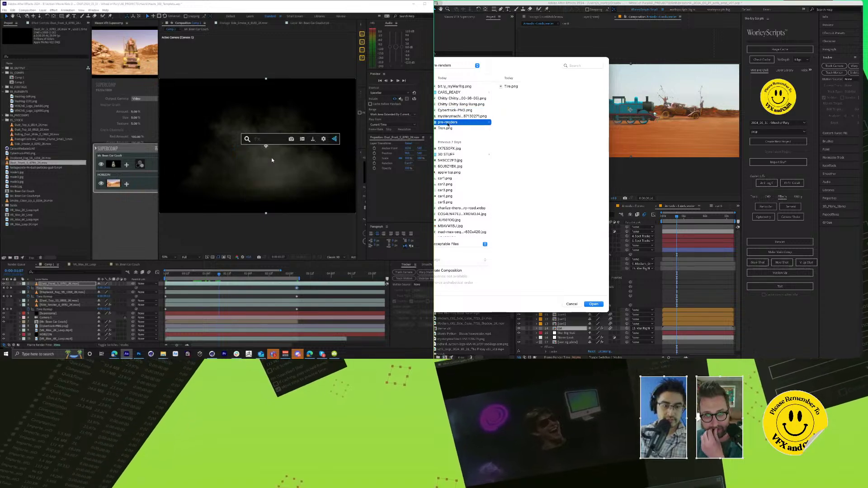
Step: Create a new composition from the Dust_Front clip, and look through the FOOTAGE folder for import in the other project
left_click(79, 284)
left_click(435, 123)
left_click_drag(42, 163, 24, 257)
scroll(452, 163, "down", 5)
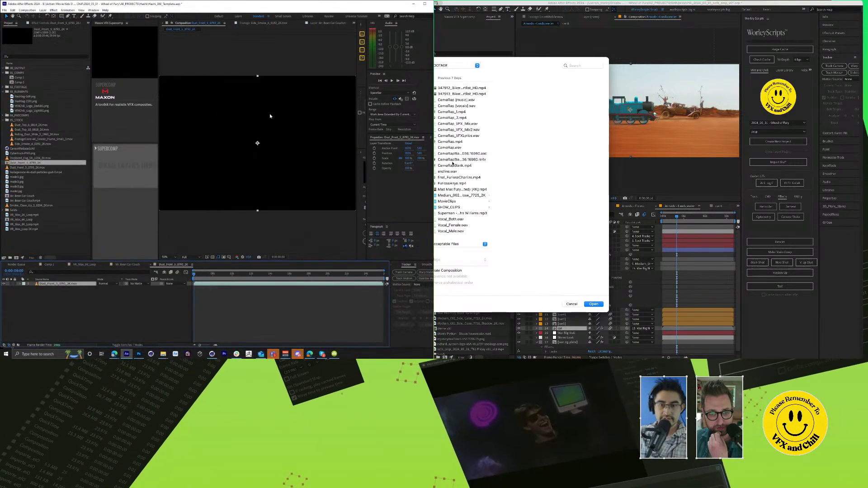
scroll(460, 180, "up", 3)
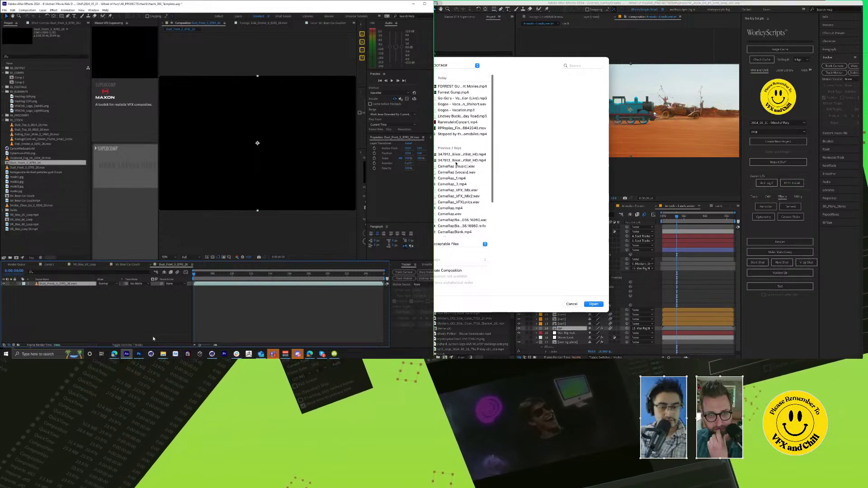
Step: Look through the Wheel of Fury ELEMENTS folder in File Explorer and in the import dialog for usable images
mouse_move(164, 357)
left_click(194, 331)
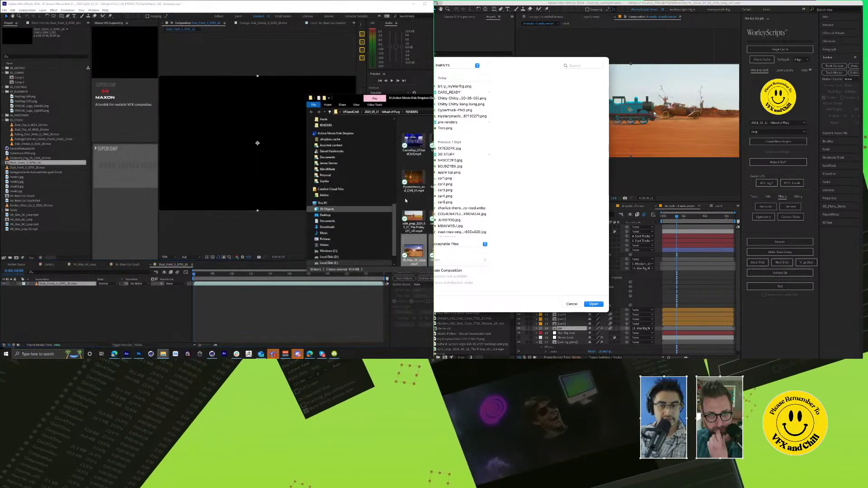
scroll(454, 135, "down", 2)
key("alt+Up")
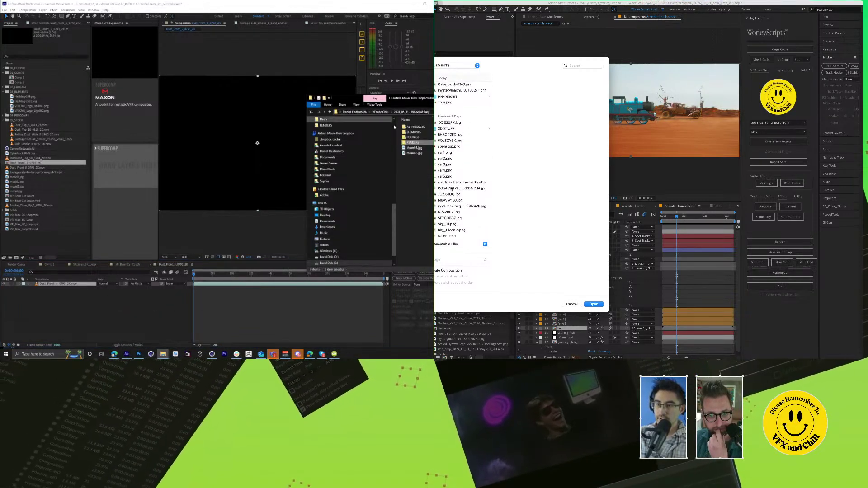
left_click(449, 189)
double_click(420, 131)
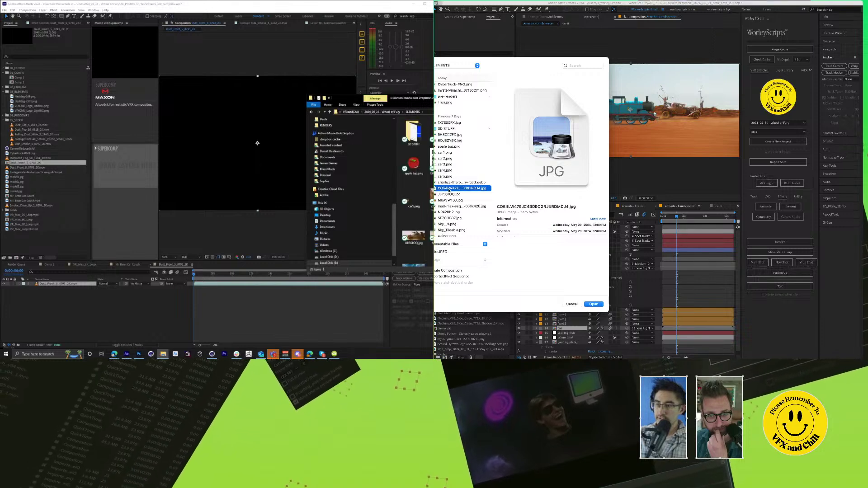
scroll(412, 190, "down", 1)
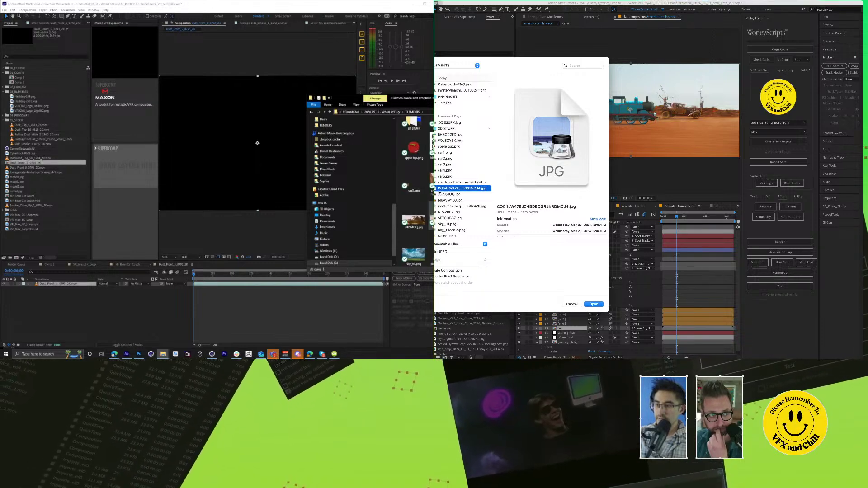
scroll(412, 190, "up", 1)
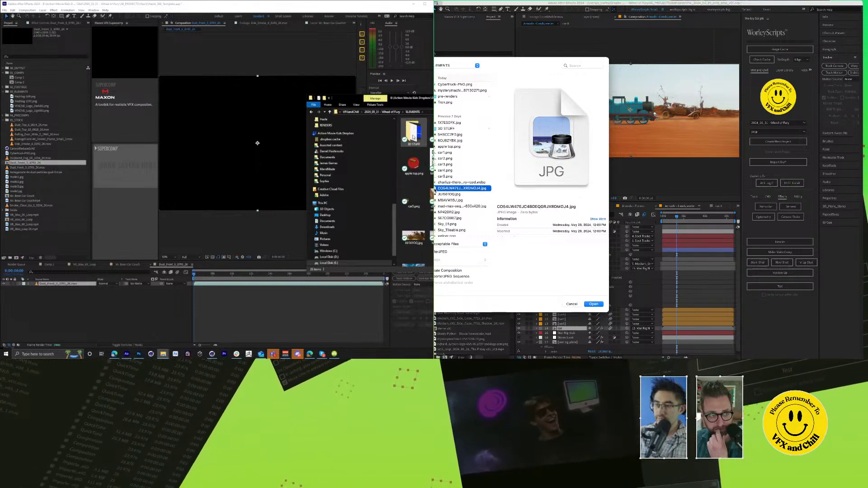
scroll(434, 190, "down", 1)
scroll(463, 181, "down", 1)
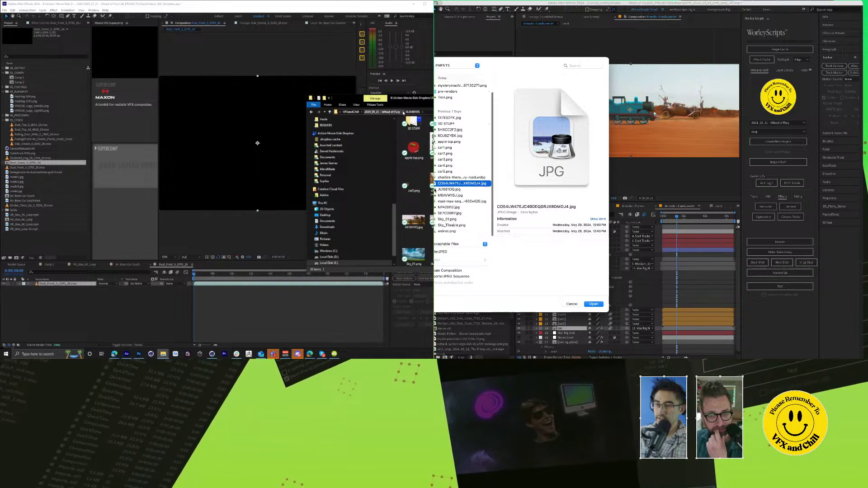
Step: Open the FOOTAGE folder in File Explorer and browse its files and movie clips
left_click(382, 111)
left_click(421, 137)
double_click(421, 137)
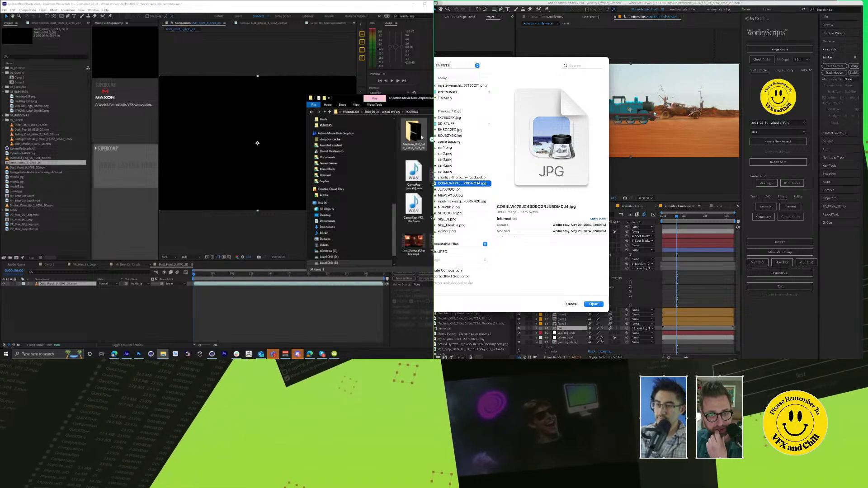
scroll(457, 149, "down", 3)
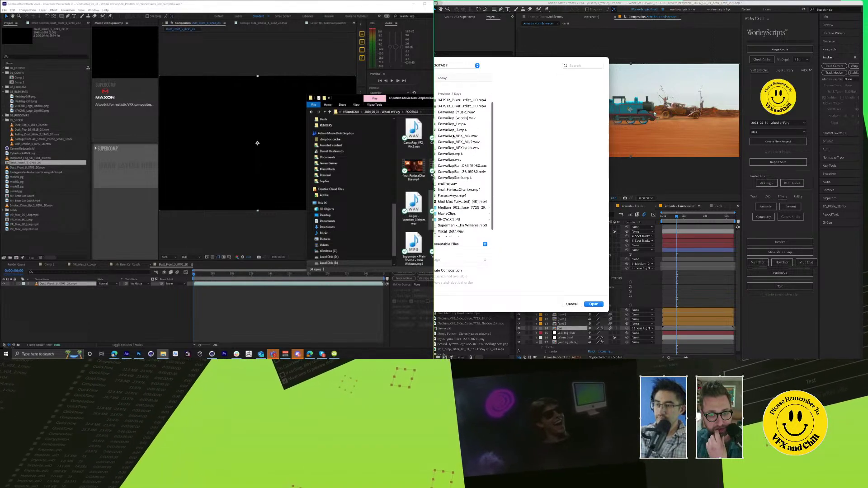
Step: Import the Union Jack bus image and Star Wars Land Speeder.jpg from the MovieClips folder, and select the bus image in the project
left_click(461, 195)
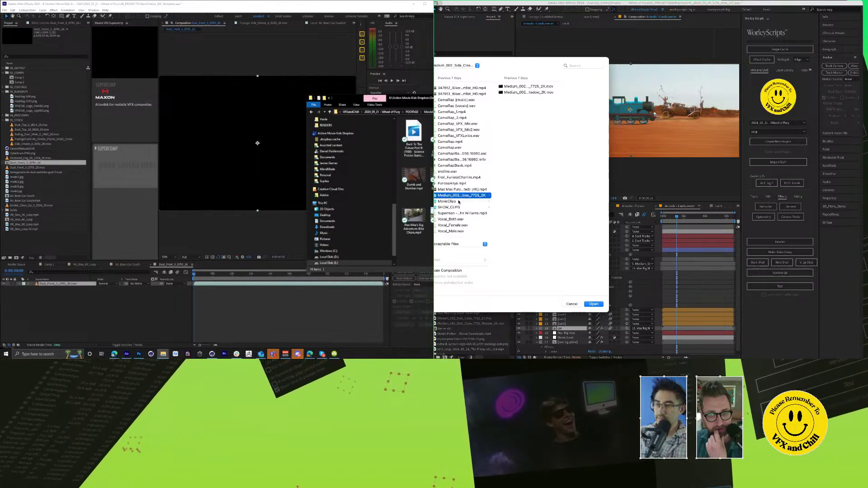
left_click(459, 201)
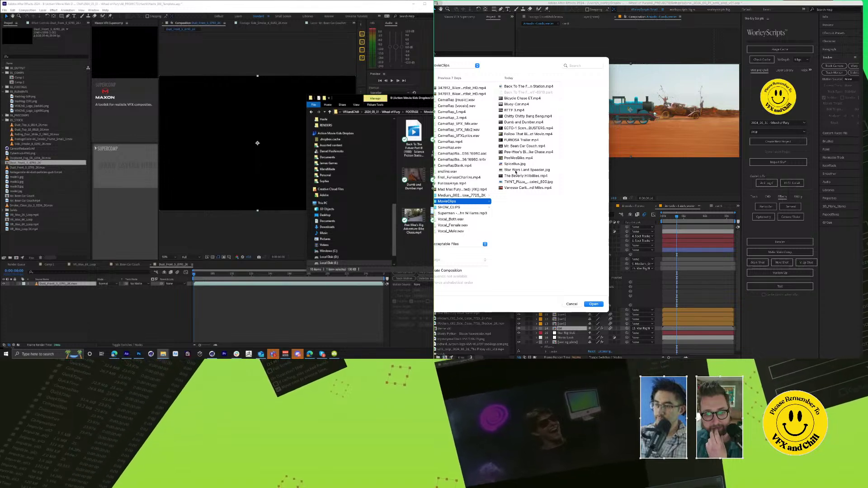
left_click(516, 170)
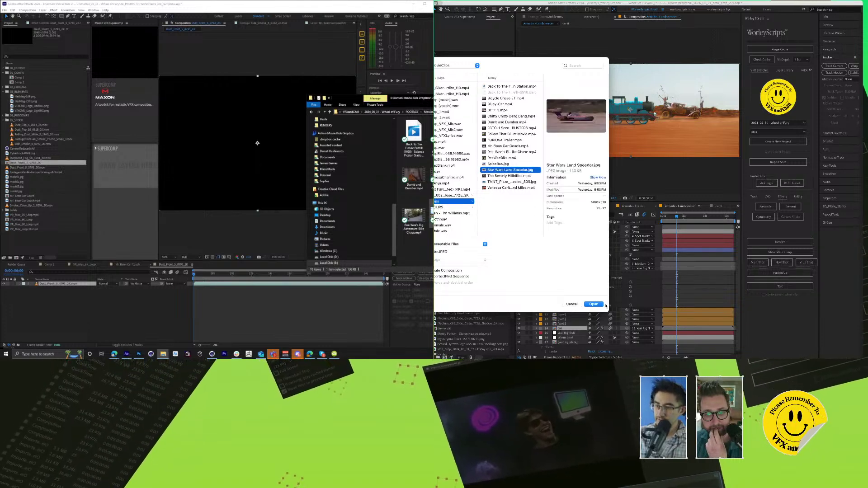
left_click(502, 165, "shift")
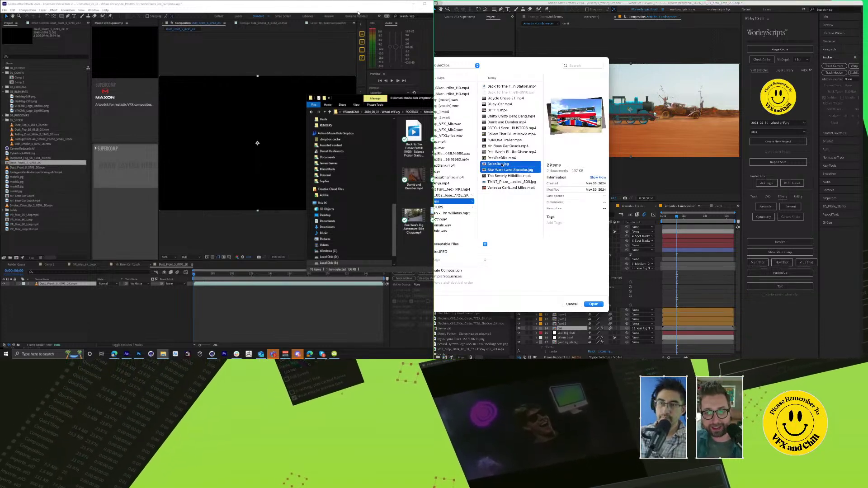
left_click(595, 304)
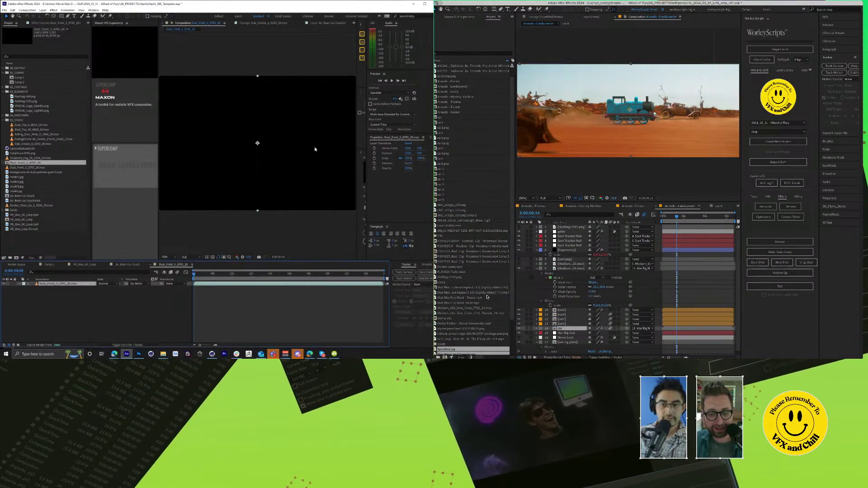
scroll(487, 296, "down", 2)
left_click(435, 323)
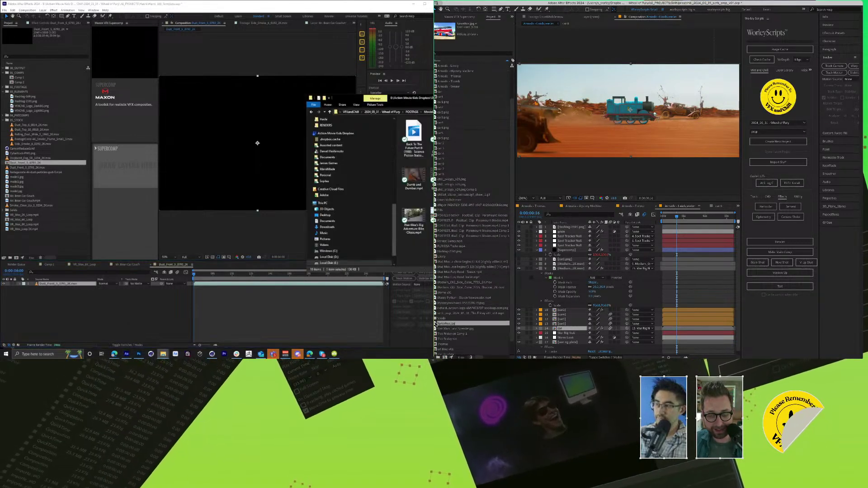
Step: Look at the Union Jack bus image, add Star Wars Land Speeder.jpg to the train's precomp beneath the train, and hide the train layer
double_click(435, 324)
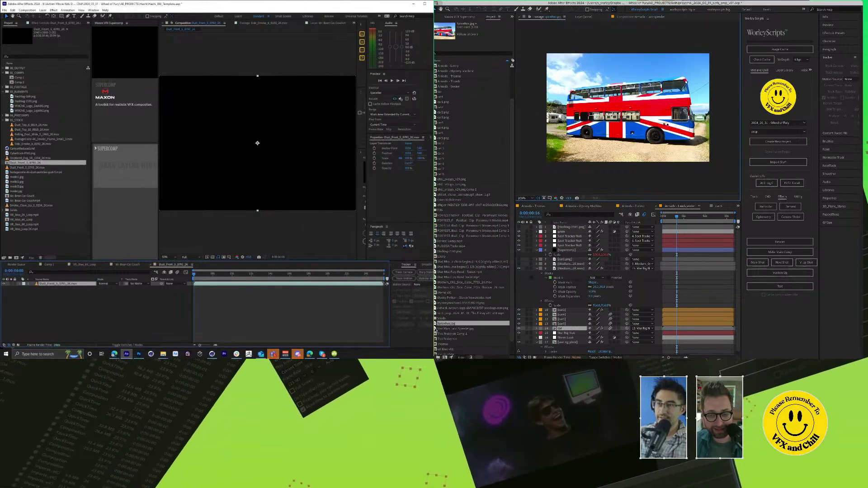
left_click(435, 329)
double_click(554, 330)
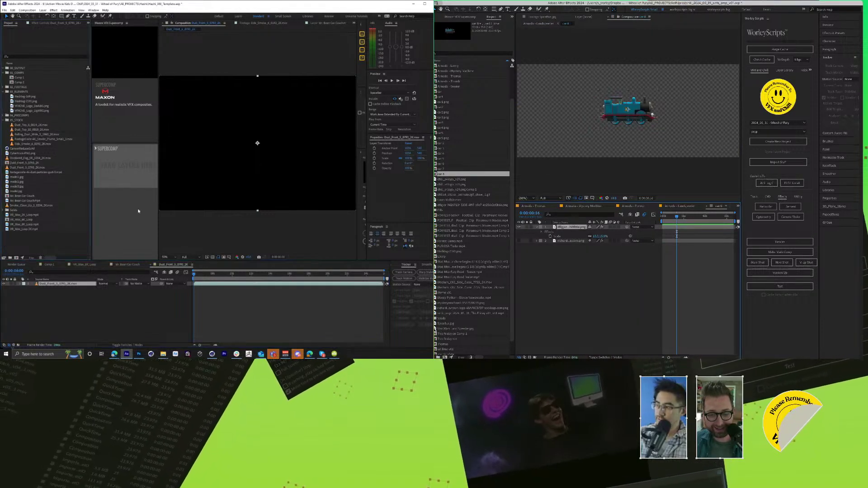
left_click(436, 329)
left_click_drag(435, 330, 560, 246)
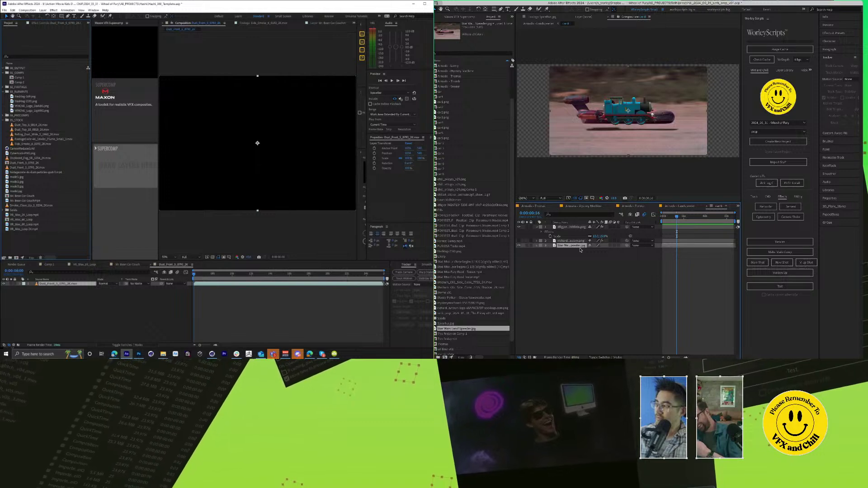
left_click_drag(573, 246, 571, 239)
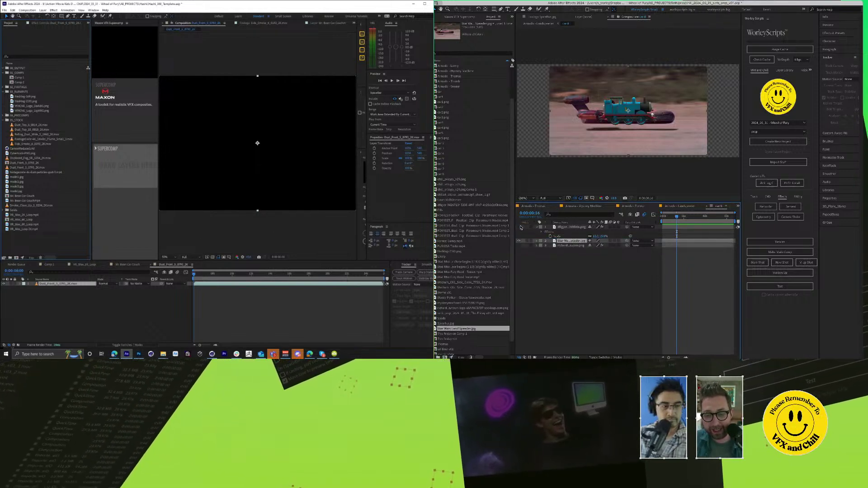
left_click(519, 227)
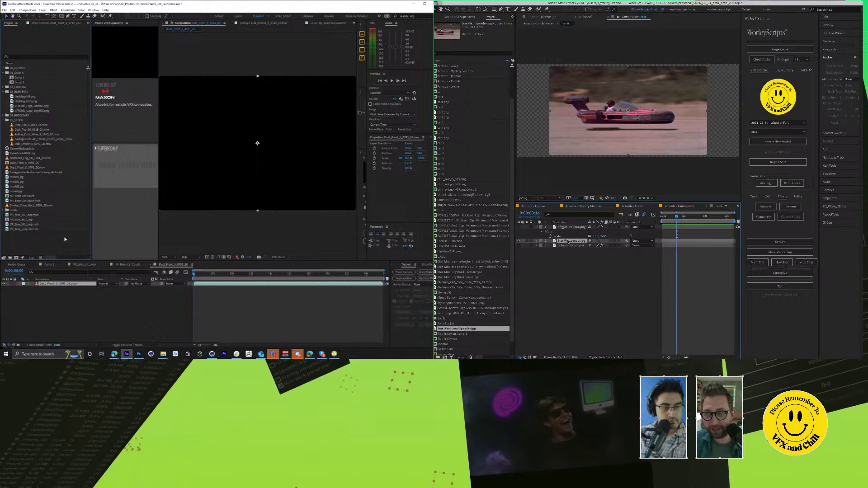
Step: Create a Content-Aware Fill reference frame with the land speeder cut out, and hide the original photo layer
left_click(830, 58)
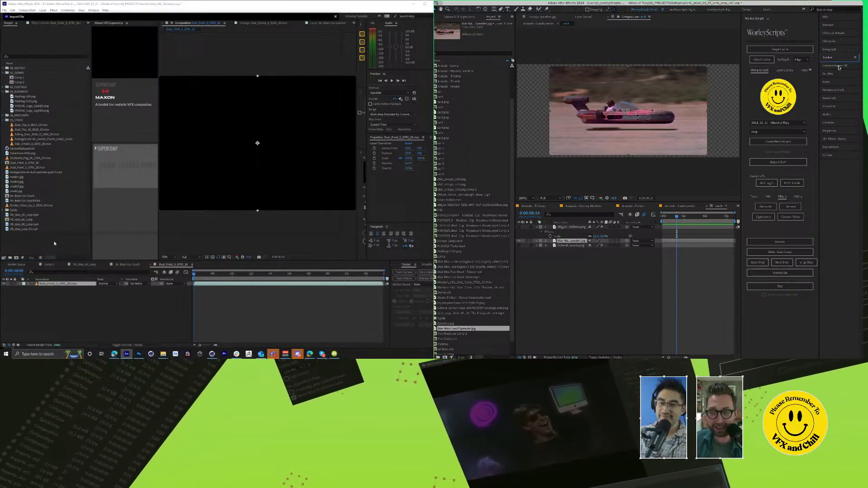
key("ctrl+i")
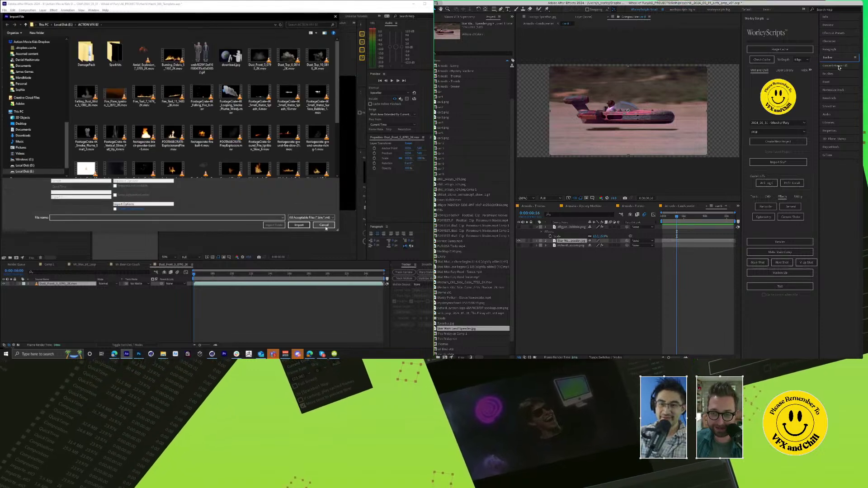
left_click(324, 225)
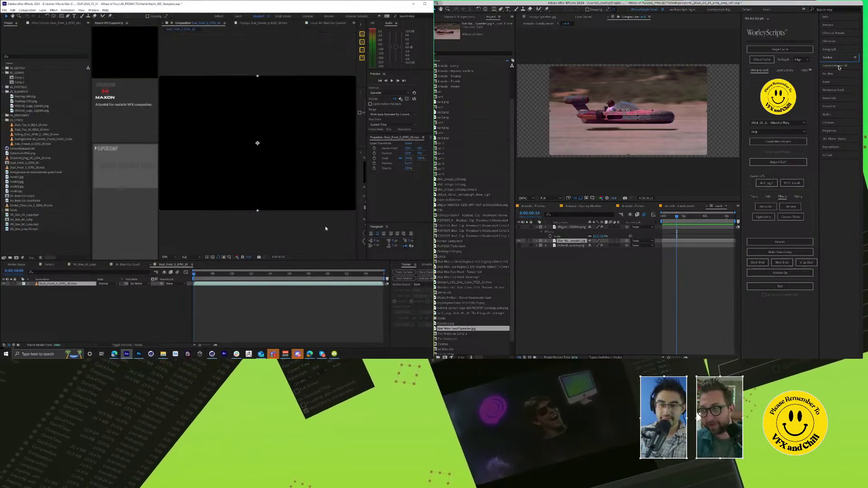
mouse_move(114, 355)
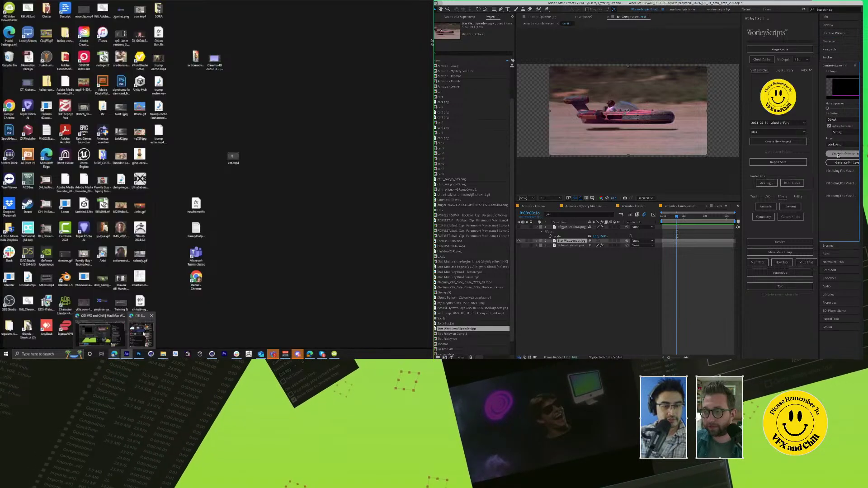
mouse_move(143, 334)
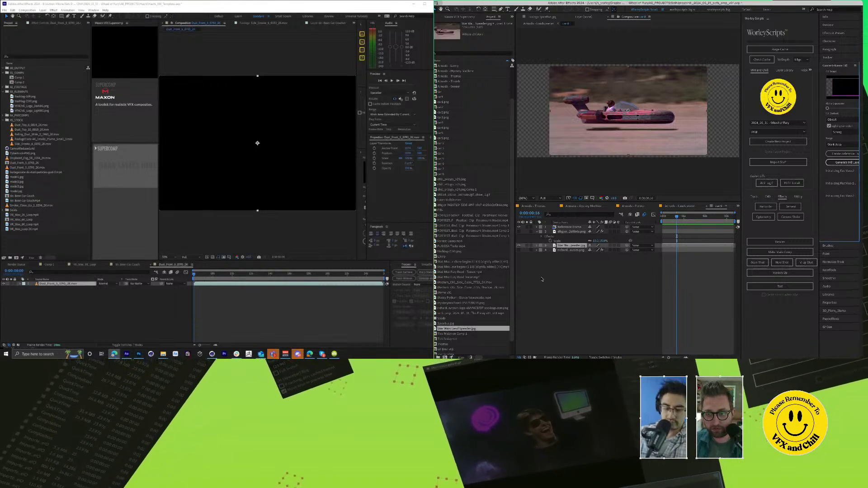
left_click(519, 245)
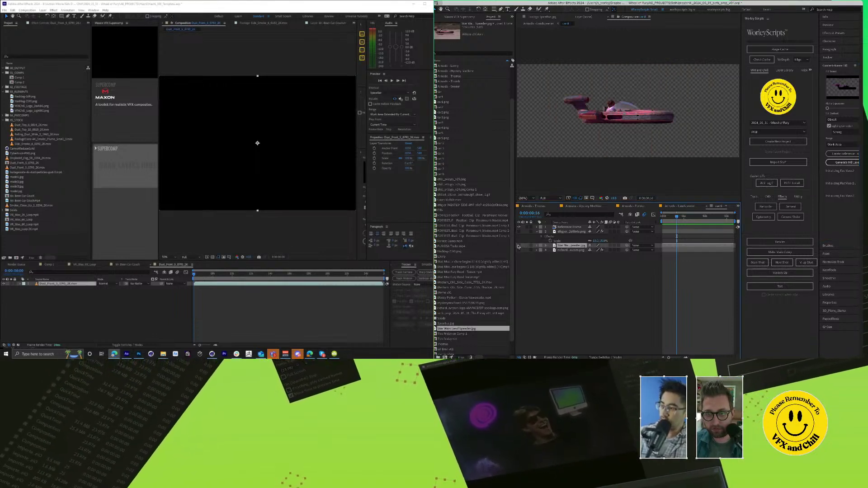
Step: Freeze the land speeder reference frame with time remapping and scale it down to about the size of the train
left_click(570, 226)
left_click(797, 196)
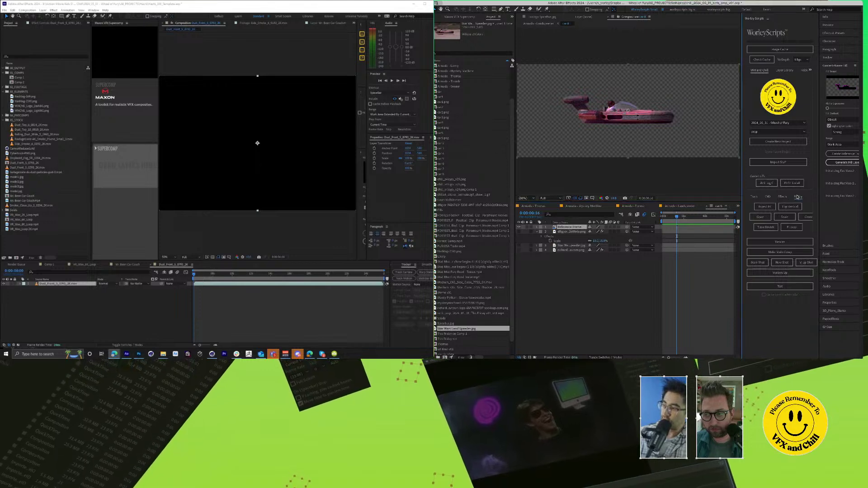
left_click(792, 226)
left_click_drag(741, 167, 726, 171)
left_click(519, 251)
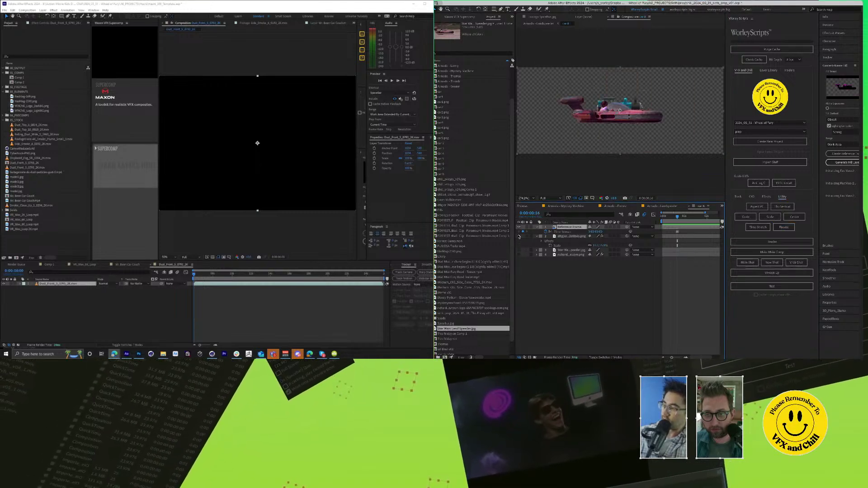
key("s")
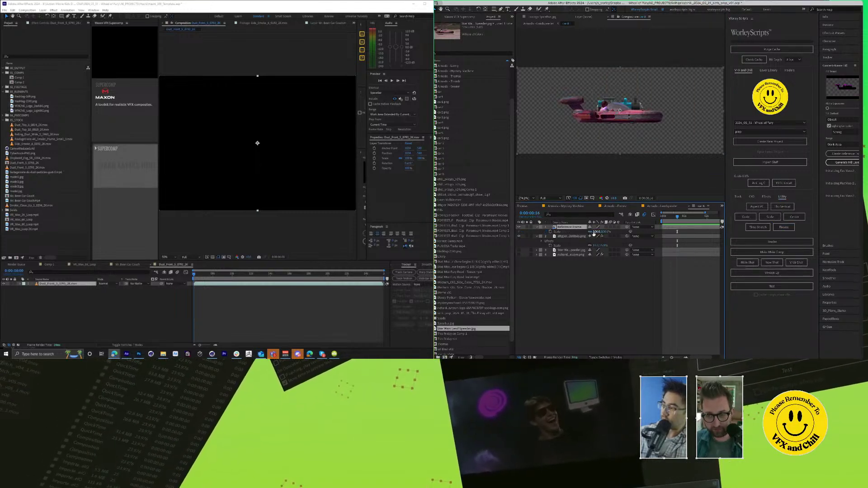
left_click_drag(597, 232, 585, 232)
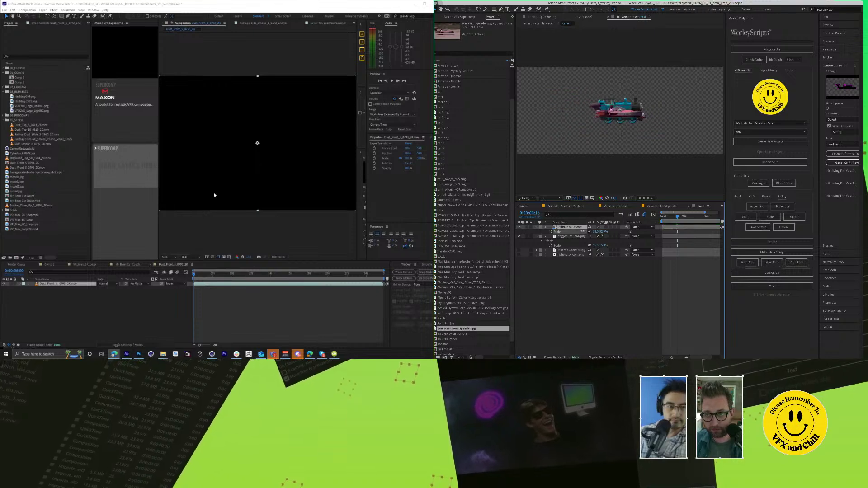
Step: Play the Dust_Front smoke clip in an enlarged viewer, and check the land speeder in both its precomp and the armada comp
left_click(39, 241)
left_click(37, 144)
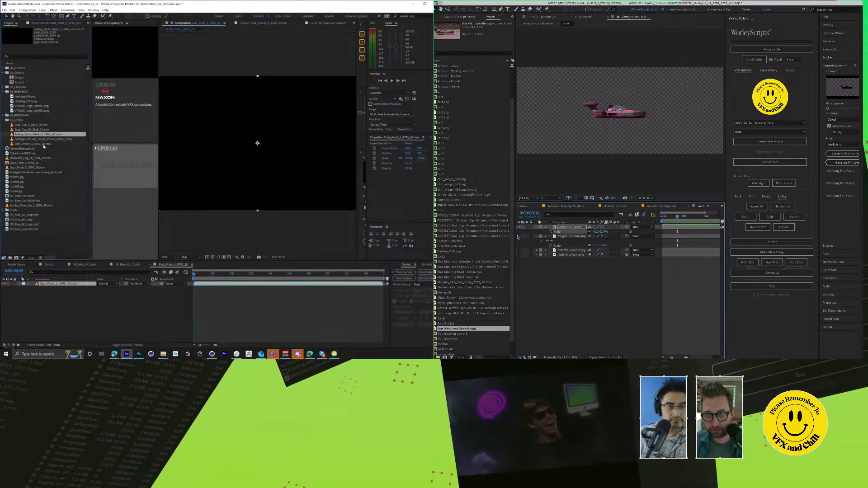
left_click(664, 206)
left_click(184, 266)
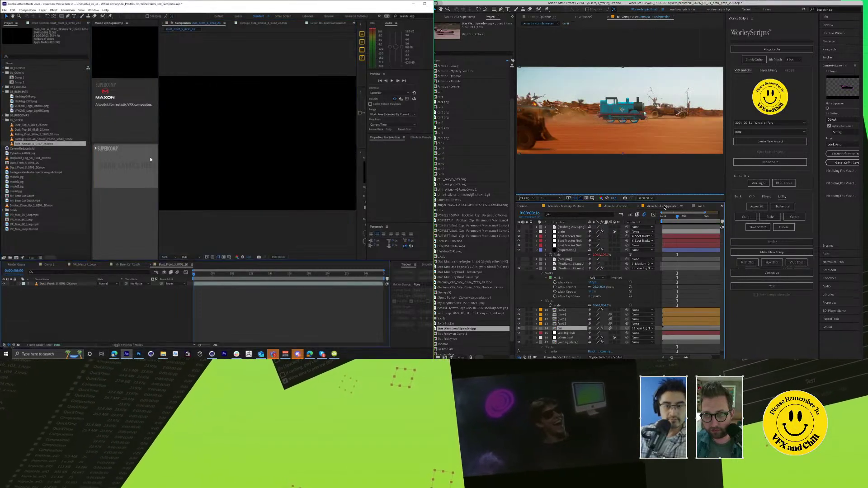
left_click_drag(159, 160, 93, 162)
key("space")
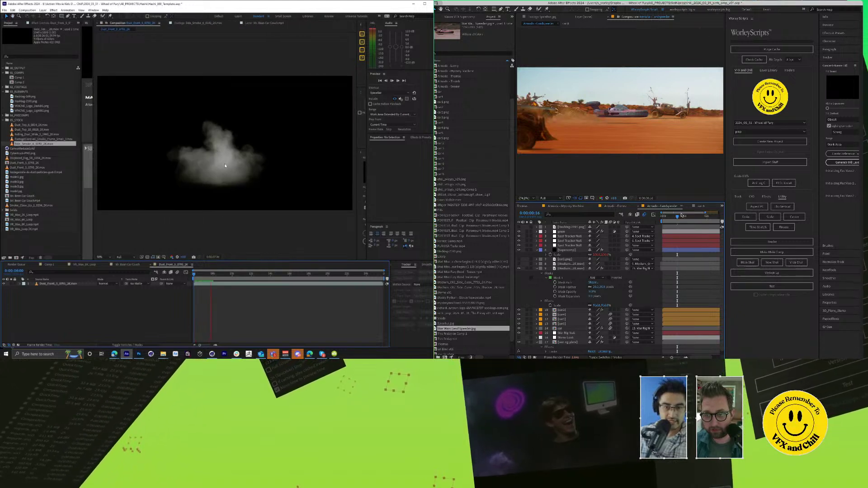
left_click(700, 207)
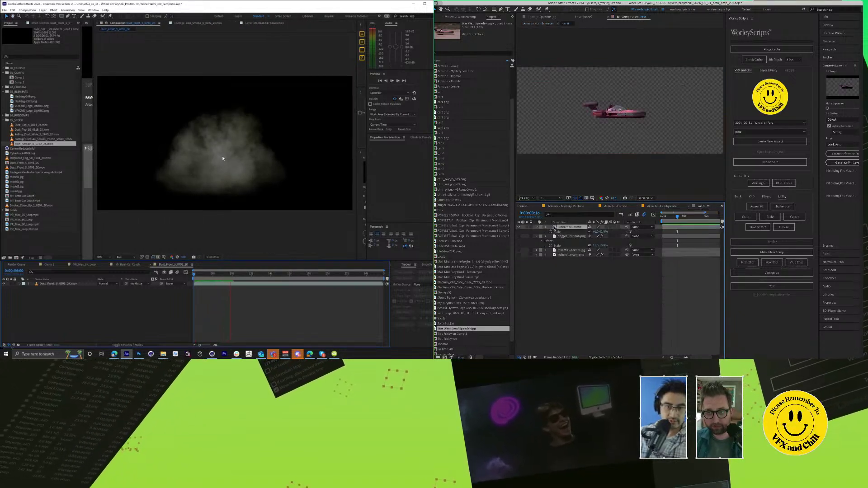
left_click(663, 206)
Step: Keyframe the Dust_Front layer's opacity to fade the smoke out, starting the fade earlier, and open the armada comp's Supercomp controls
left_click_drag(300, 276, 178, 303)
left_click(459, 17)
left_click_drag(211, 278, 299, 276)
double_click(569, 342)
left_click(33, 288)
left_click(527, 333)
left_click(632, 206)
key("Home")
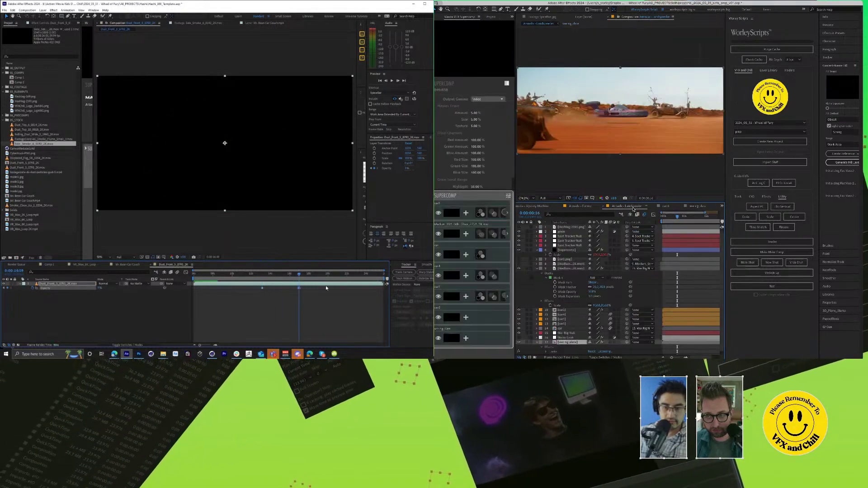
left_click_drag(192, 292, 274, 274)
Step: Match the land speeder's colour to the background with Supercomp Color Correction, and open the running plate precomp
left_click(481, 255)
left_click(470, 116)
key("Home")
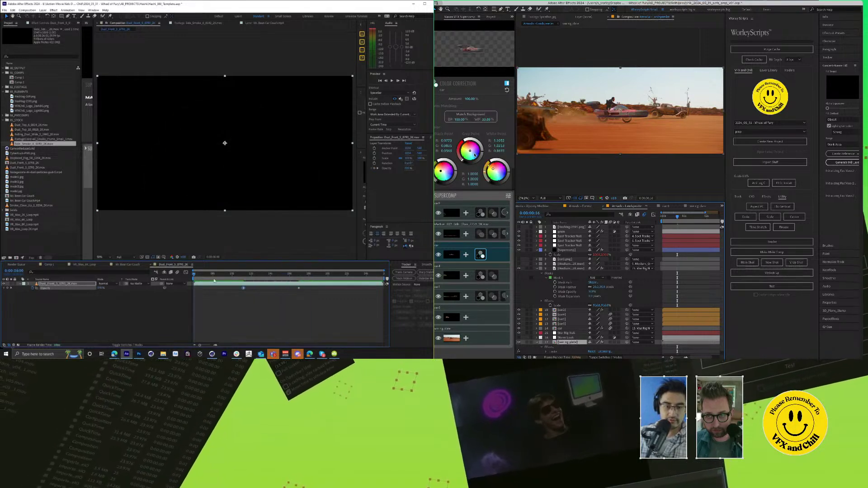
double_click(570, 342)
Step: Enable time remapping on the Dust_Front layer, keyframe it near the fade's end, compress the keyframes to speed up the smoke, and play it
key("ctrl+alt+t")
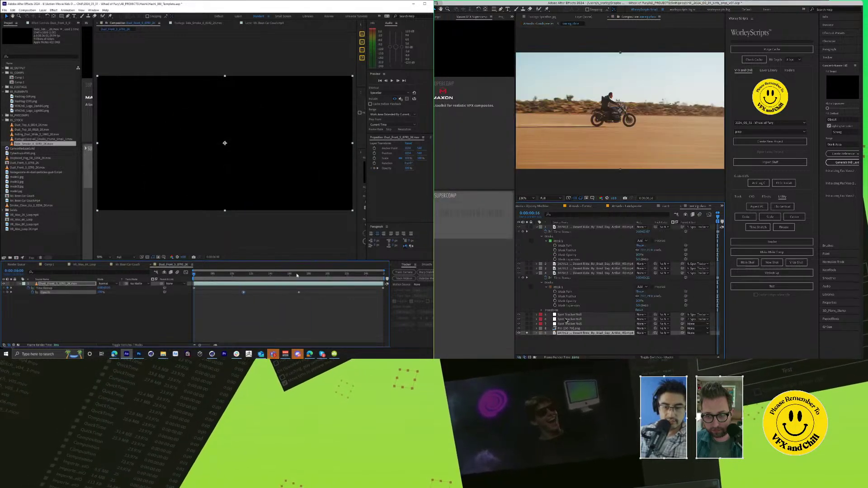
left_click_drag(299, 275, 301, 274)
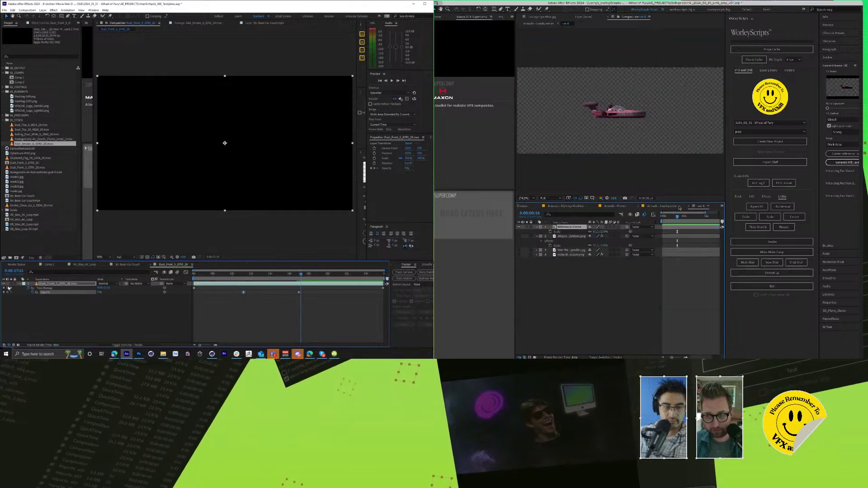
left_click(664, 206)
left_click(663, 206)
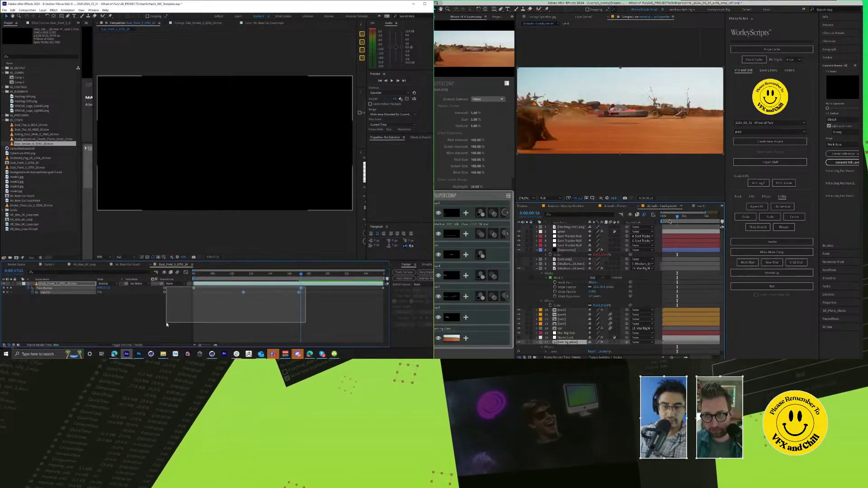
left_click_drag(301, 289, 203, 297)
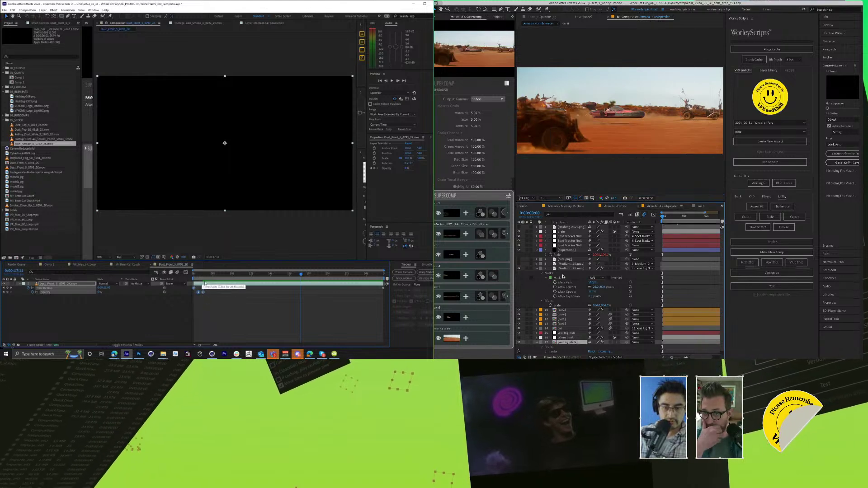
key("Home")
key("space")
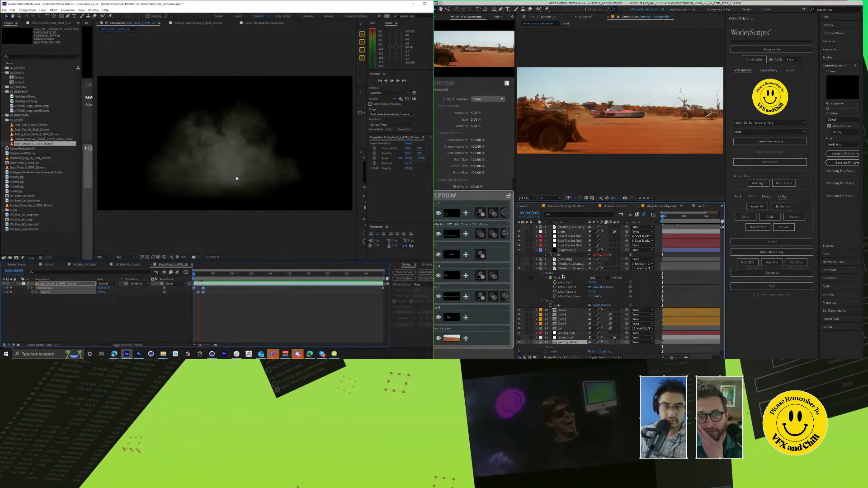
Step: Duplicate the Dust_Front layer, offset the copy slightly later in time, and play back the overlapping smoke puffs
key("grave")
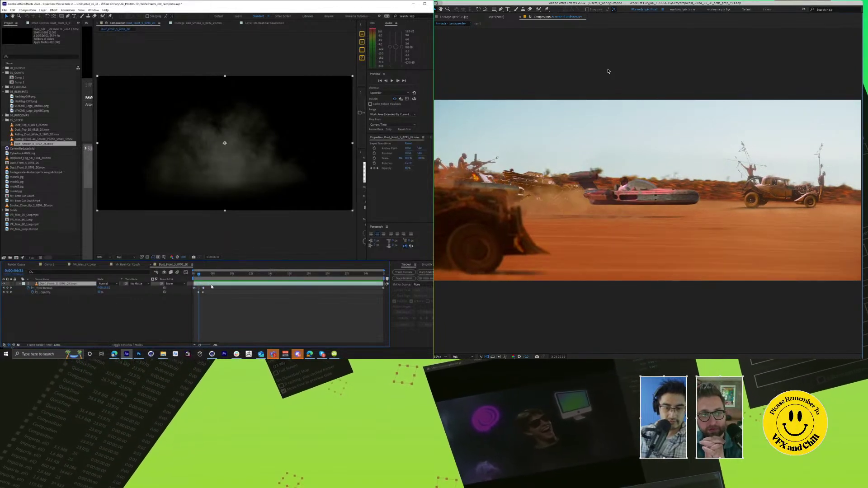
key("ctrl+d")
left_click_drag(209, 284, 215, 285)
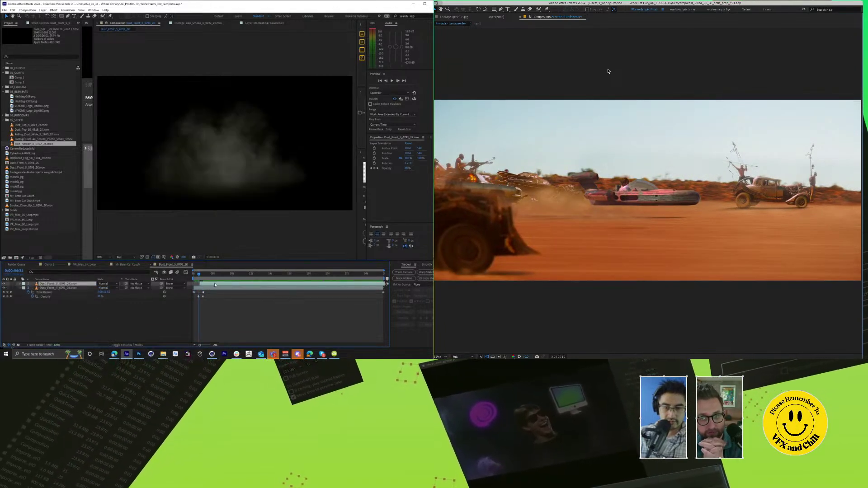
key("space")
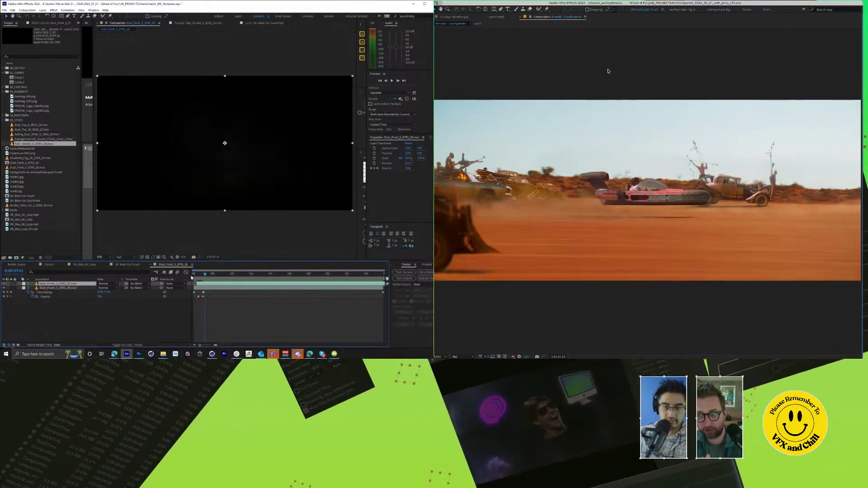
key("grave")
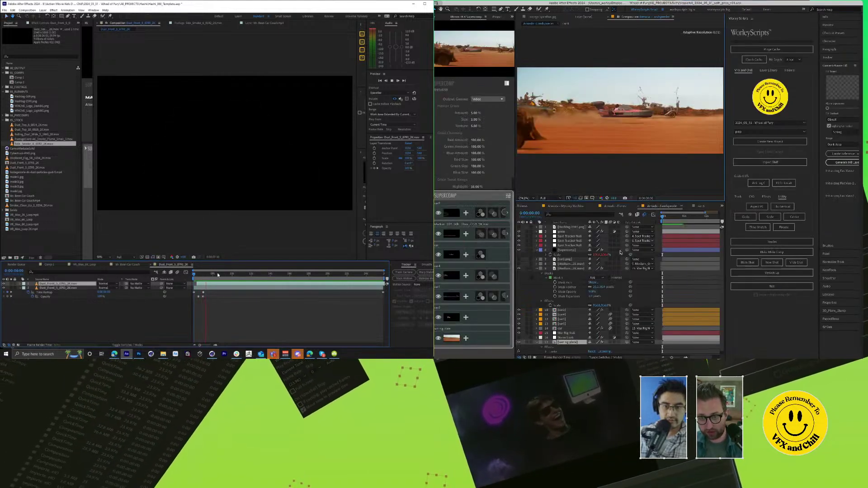
Step: Spread out the time-remap and opacity keyframes of both dust layers to slow the smoke, and shift the upper layer slightly later
key("ctrl+d")
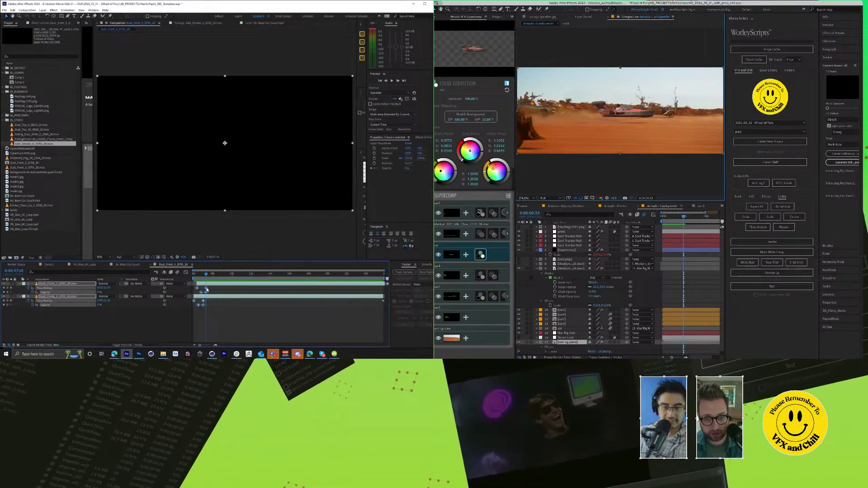
left_click_drag(217, 290, 256, 291)
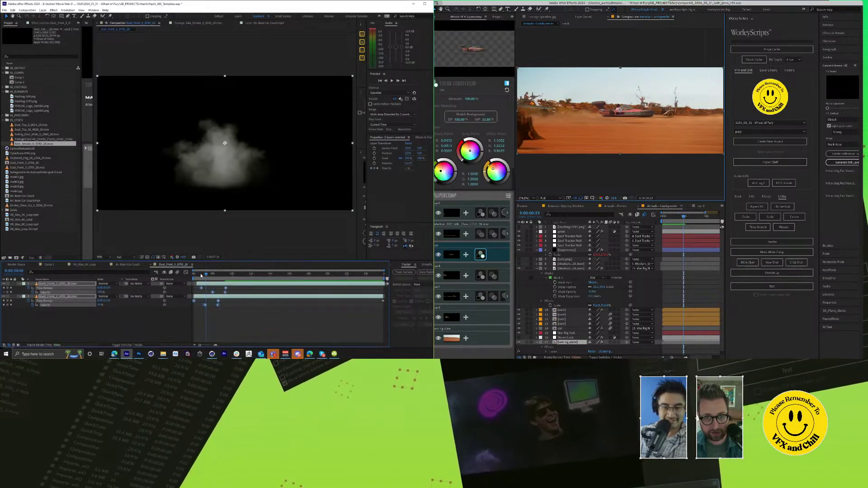
left_click(207, 286)
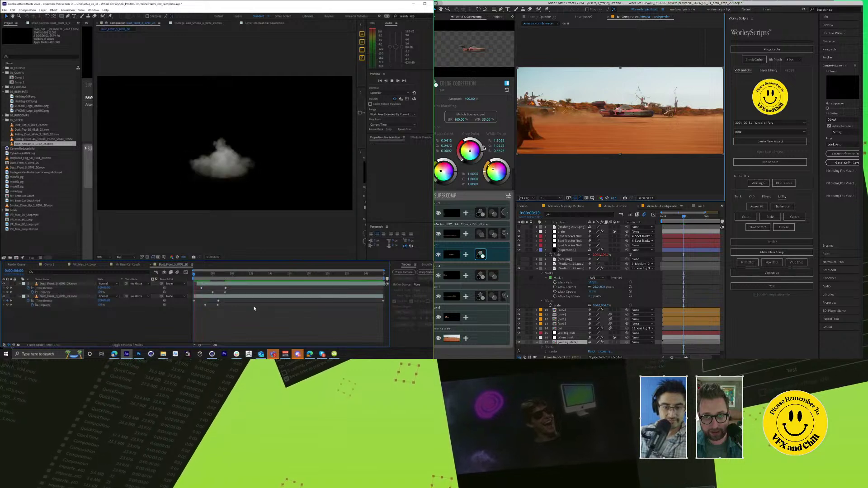
left_click(207, 284)
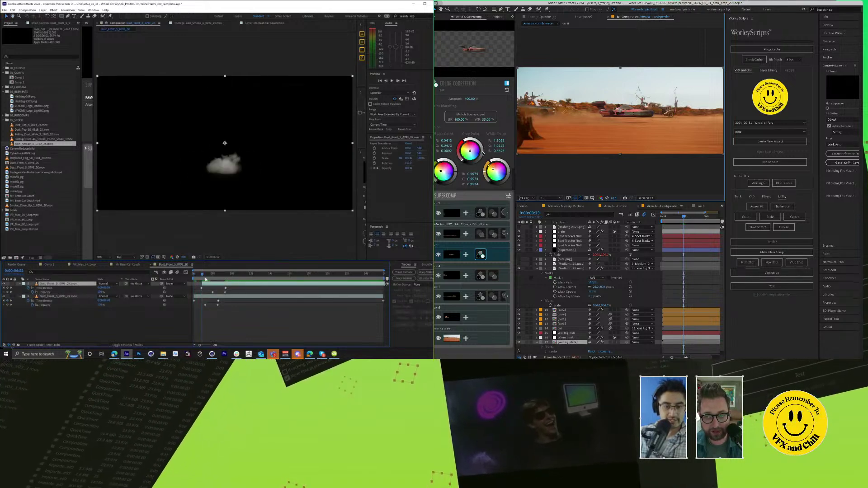
left_click(211, 275)
left_click_drag(211, 277, 218, 294)
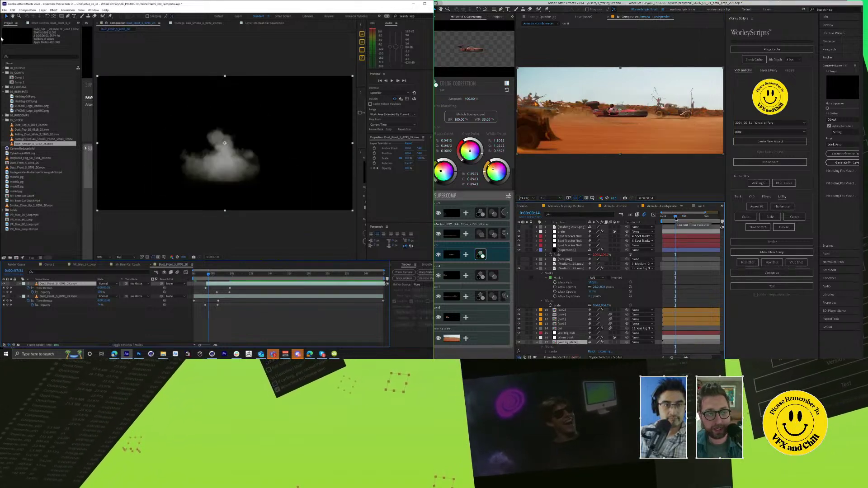
Step: Apply a Set Matte effect to the upper Dust_Front layer and make it use luminance for the matte
left_click(44, 23)
key("ctrl+space")
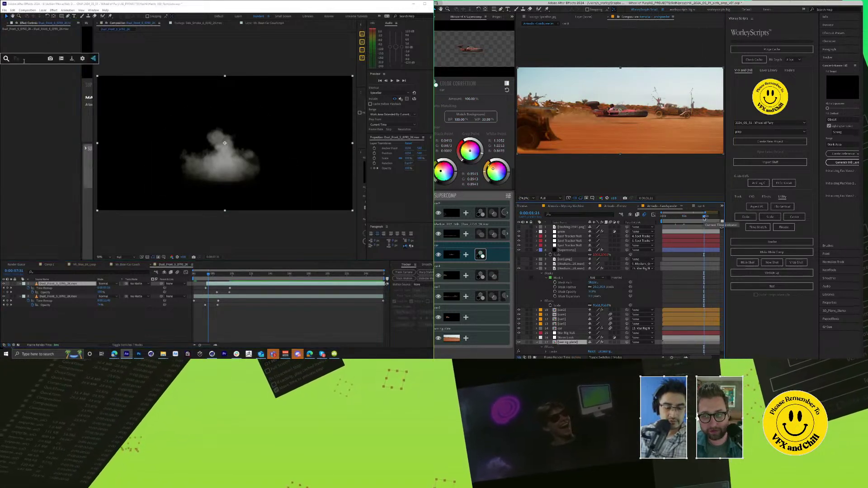
left_click_drag(704, 218, 693, 218)
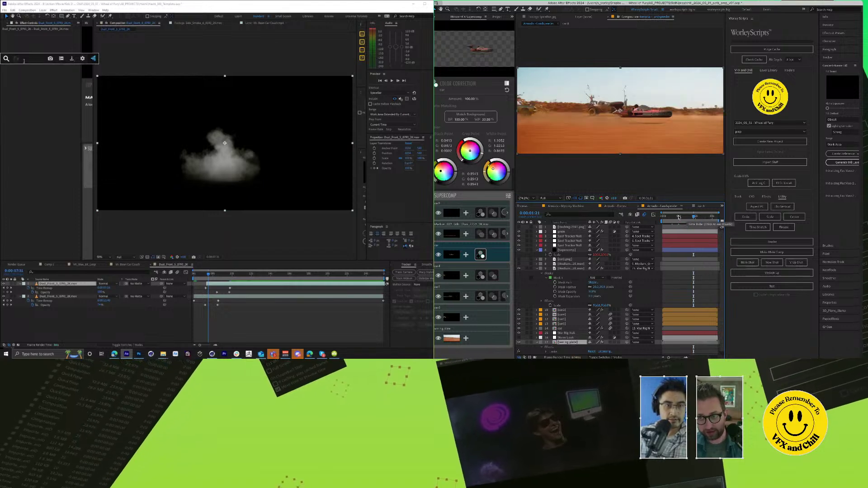
type("set")
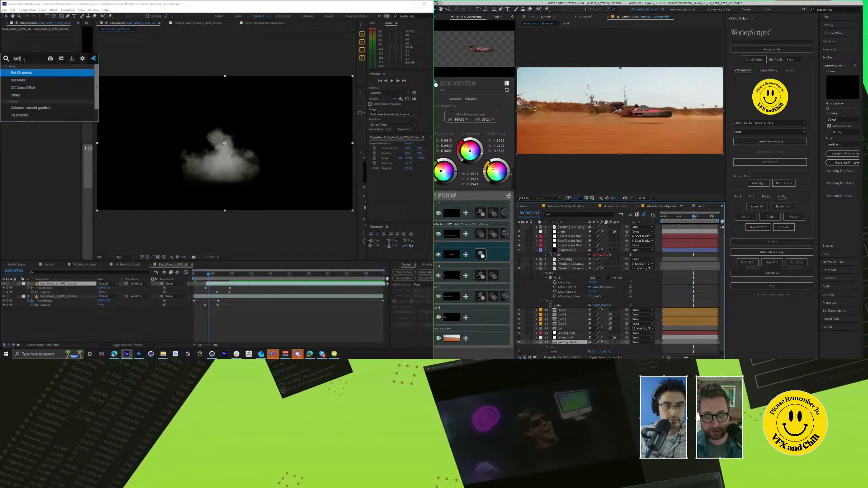
key("Down")
key("Return")
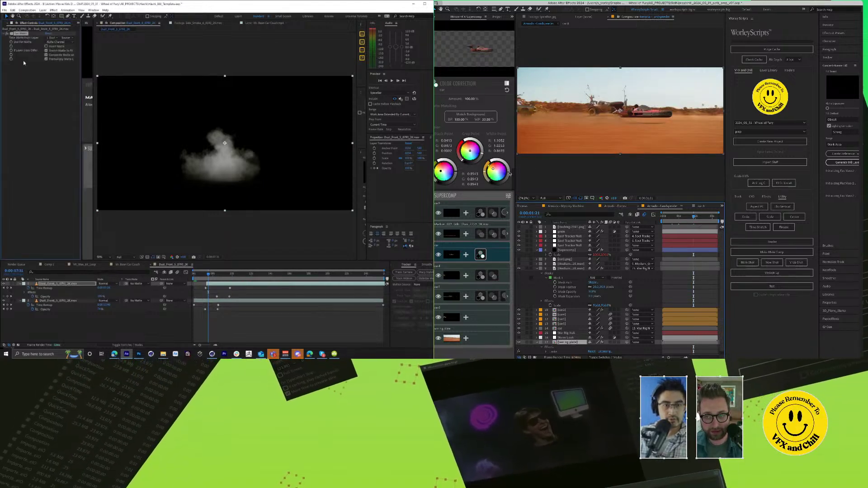
left_click(56, 42)
left_click(58, 47)
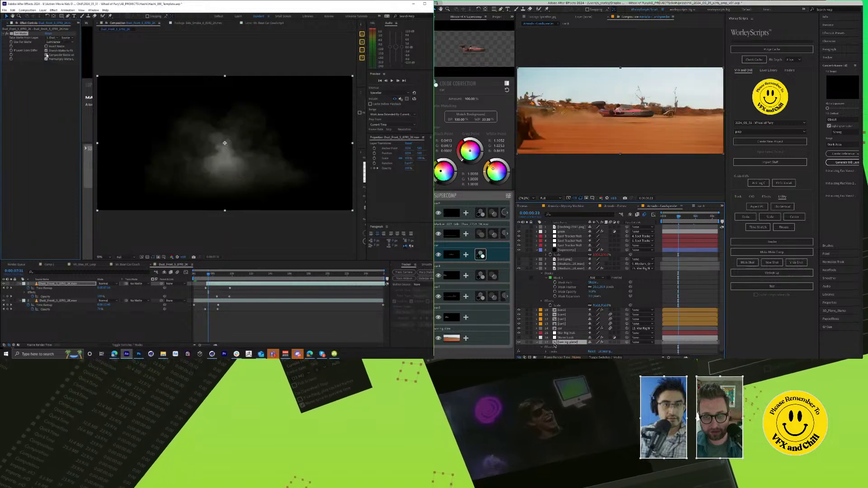
Step: Give the lower Dust_Front layer the same luminance Set Matte, and open the land speeder precomp
double_click(542, 343)
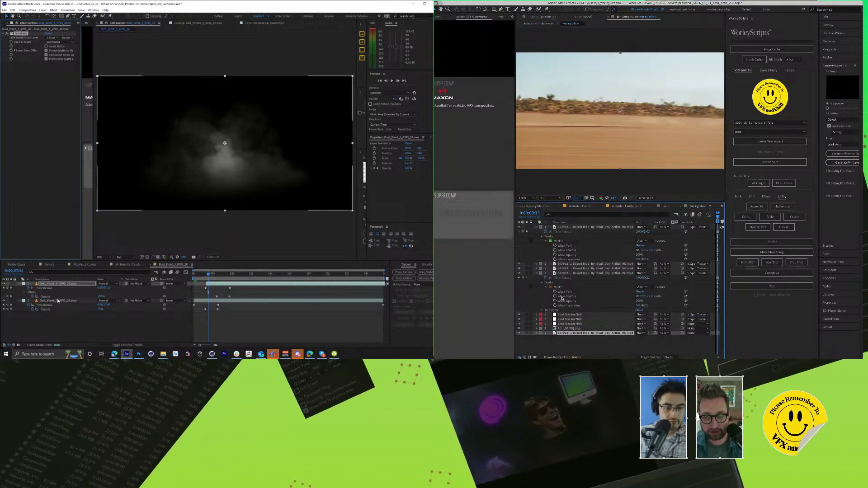
left_click(682, 208)
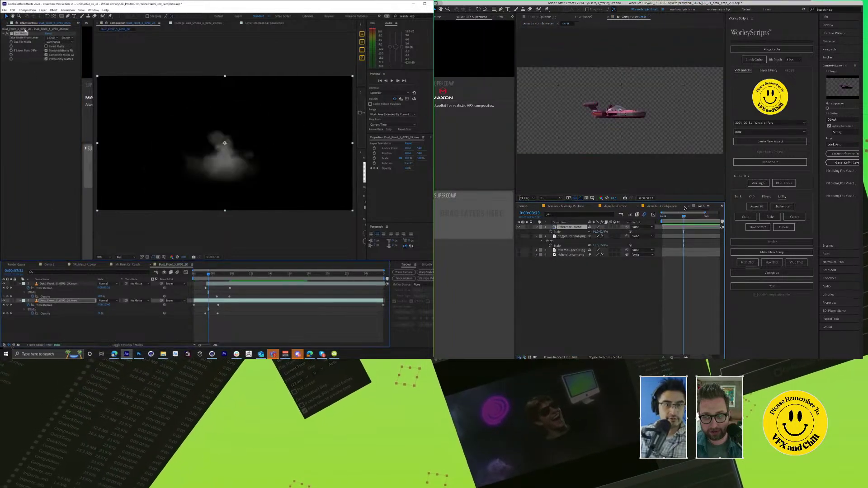
left_click(57, 40)
left_click(62, 53)
key("ctrl+space")
type("di")
key("Return")
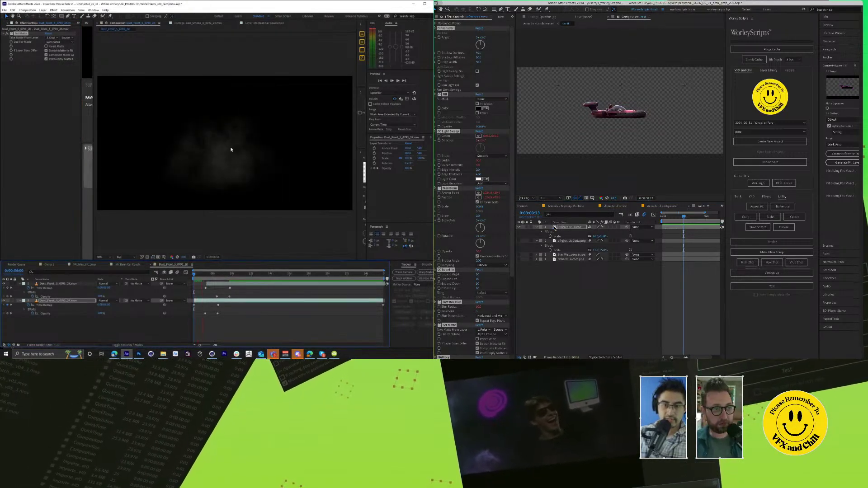
Step: Shift the upper dust layer earlier, add a duplicate offset later in time, and play back the three overlapping puffs
left_click_drag(217, 285, 209, 285)
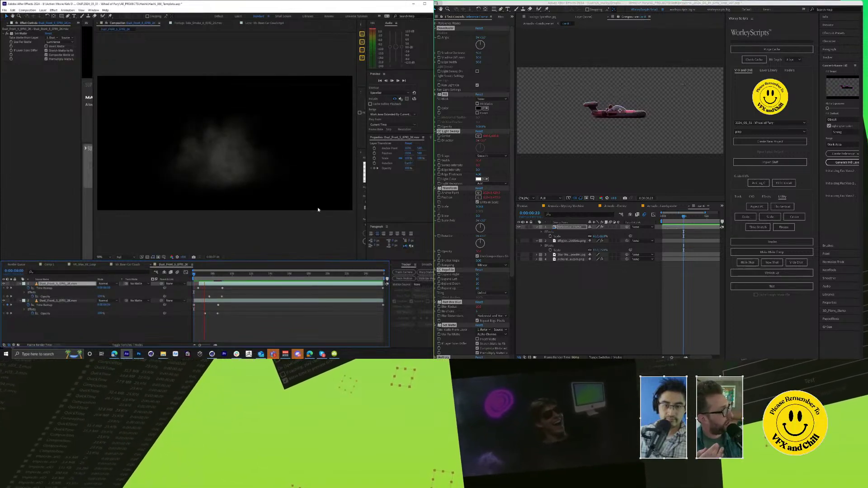
left_click(209, 278)
key("ctrl+d")
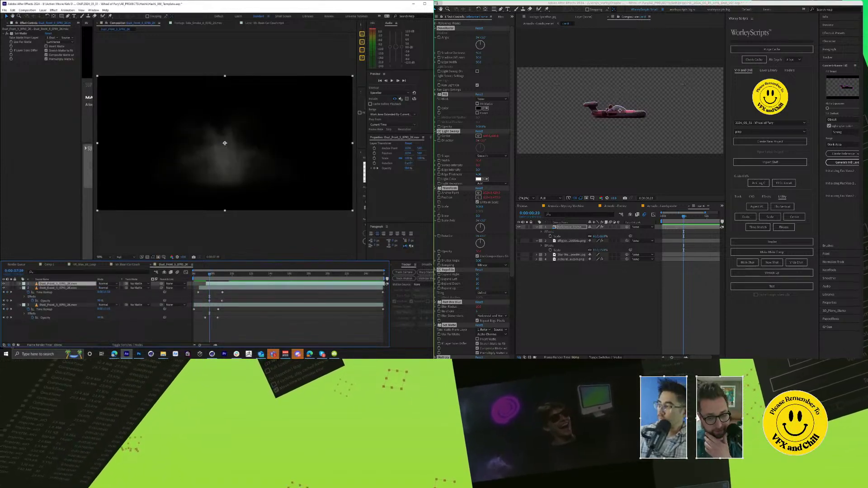
left_click(268, 193)
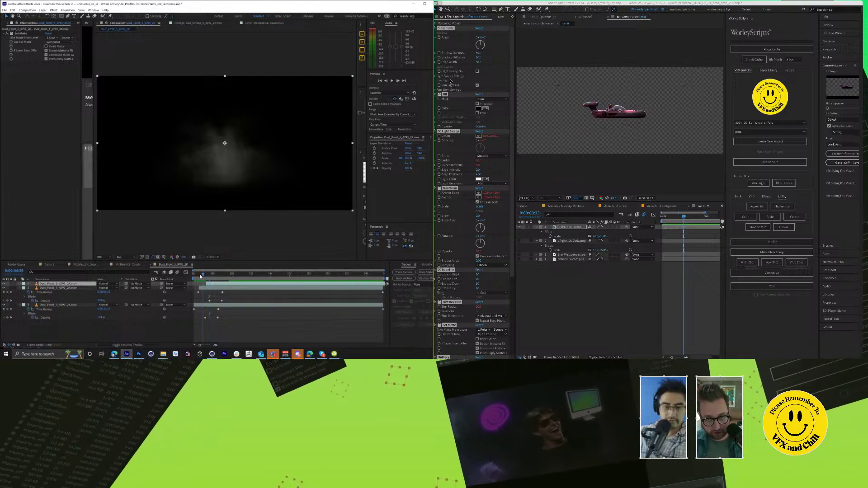
key("space")
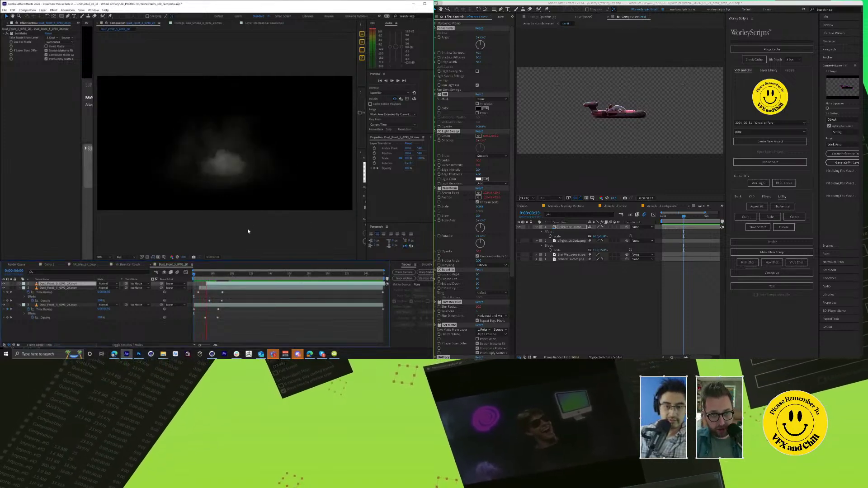
Step: Trim the work area to the section where the dust puffs overlap and play it as a loop
mouse_move(202, 276)
left_mouse_down()
mouse_move(209, 275)
mouse_move(198, 277)
left_mouse_up()
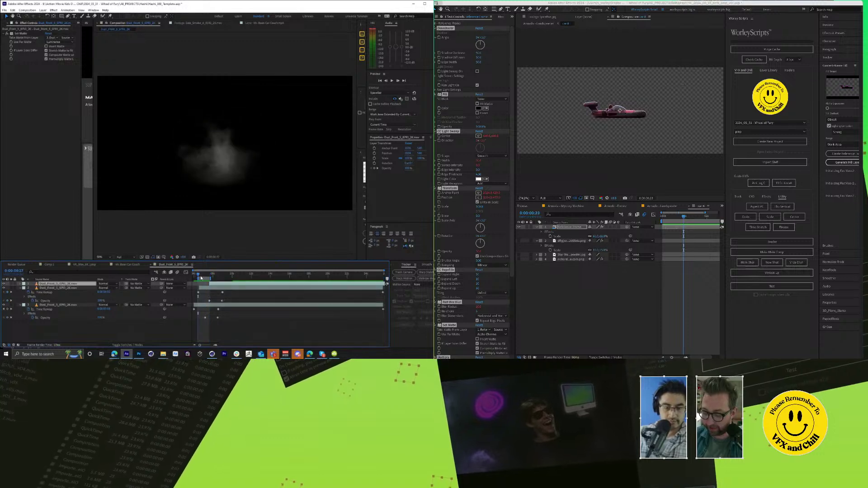
left_click(391, 81)
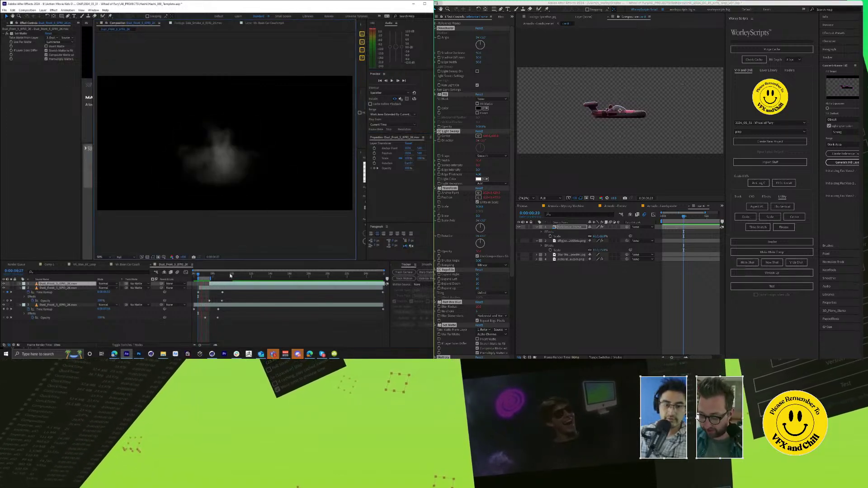
left_click(213, 286)
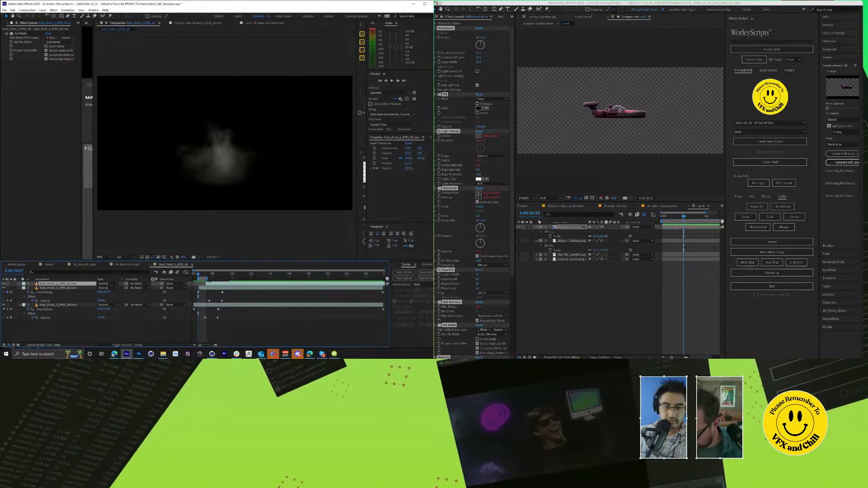
key("space")
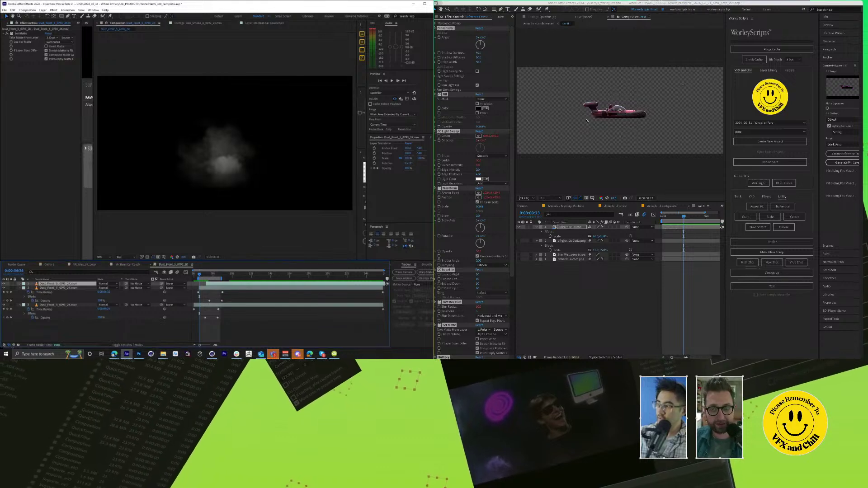
left_click(219, 274)
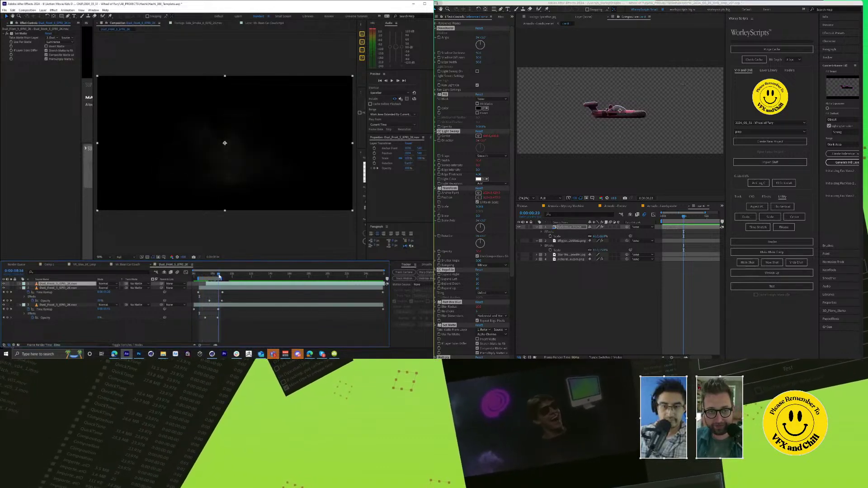
key("space")
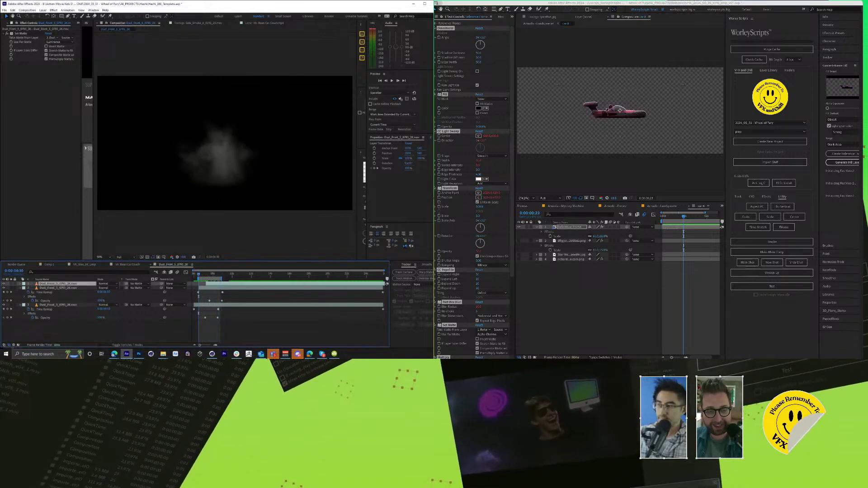
left_click(595, 5)
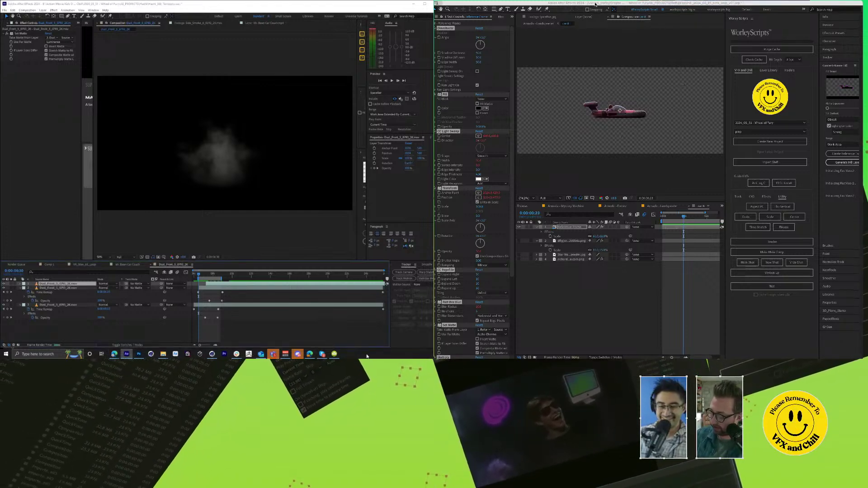
mouse_move(339, 354)
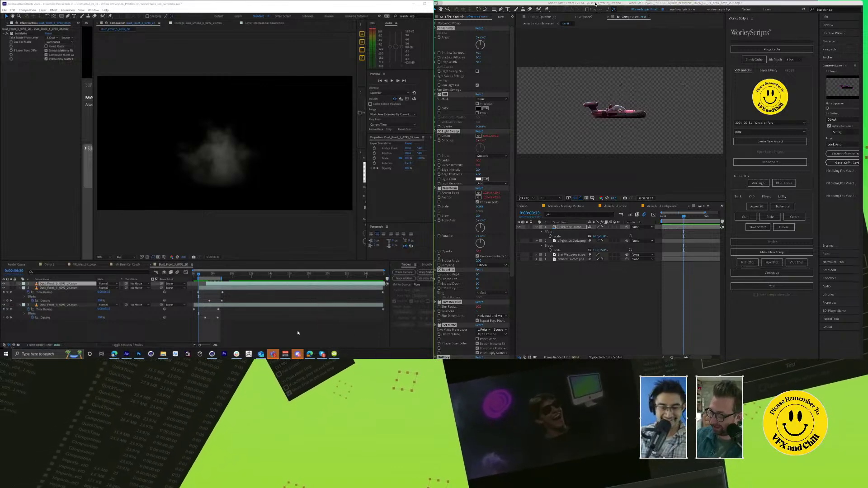
mouse_move(117, 356)
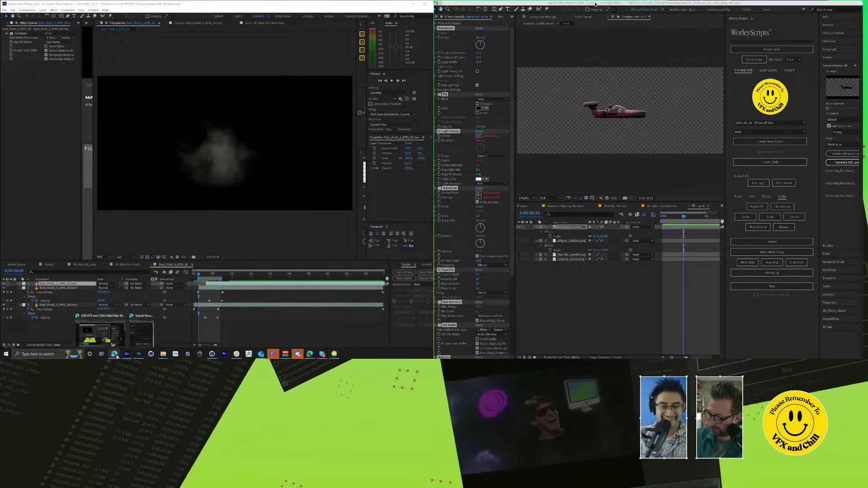
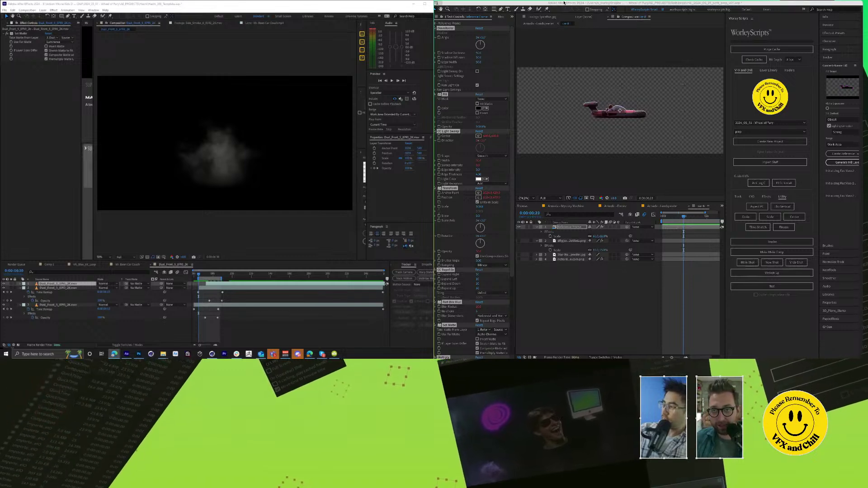
Step: Adjust the shadow settings of the first effect in the land speeder precomp and compare the result in the main landspeeder composition
left_click(484, 85)
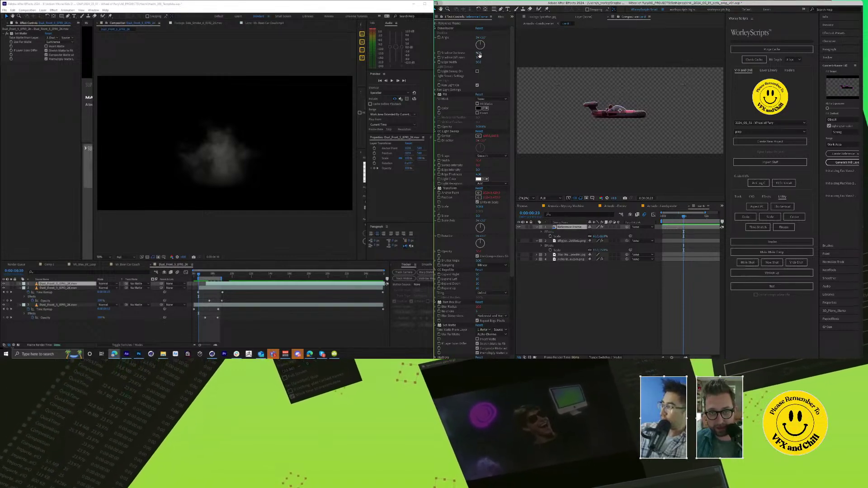
left_click(595, 123)
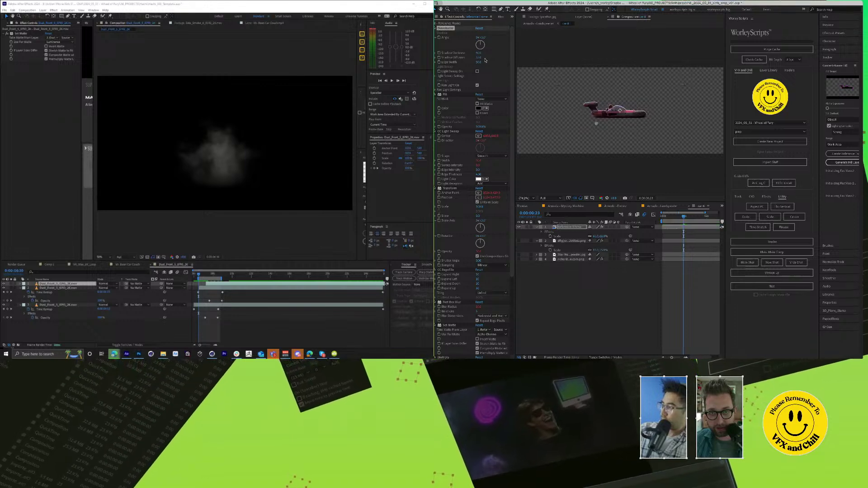
left_click_drag(475, 53, 486, 60)
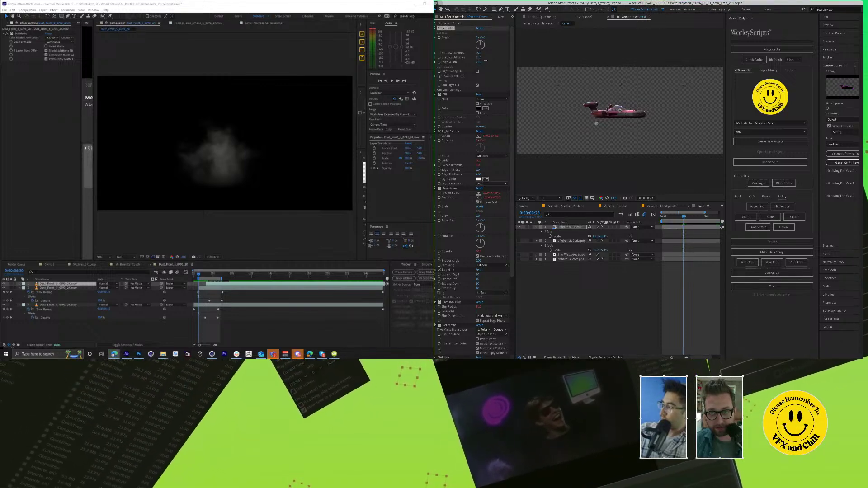
left_click(670, 207)
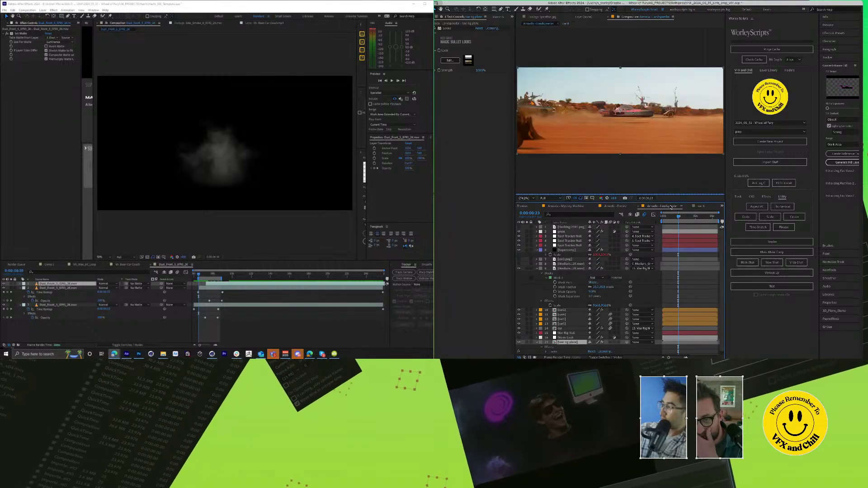
left_click(695, 206)
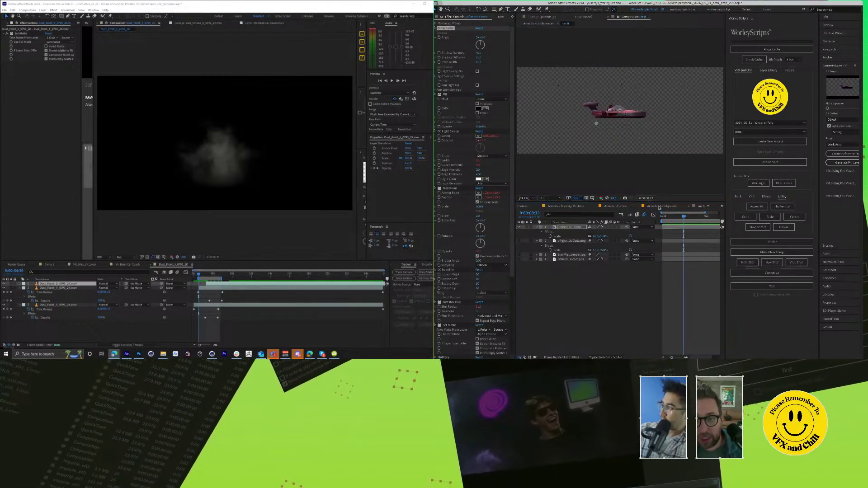
left_click(665, 206)
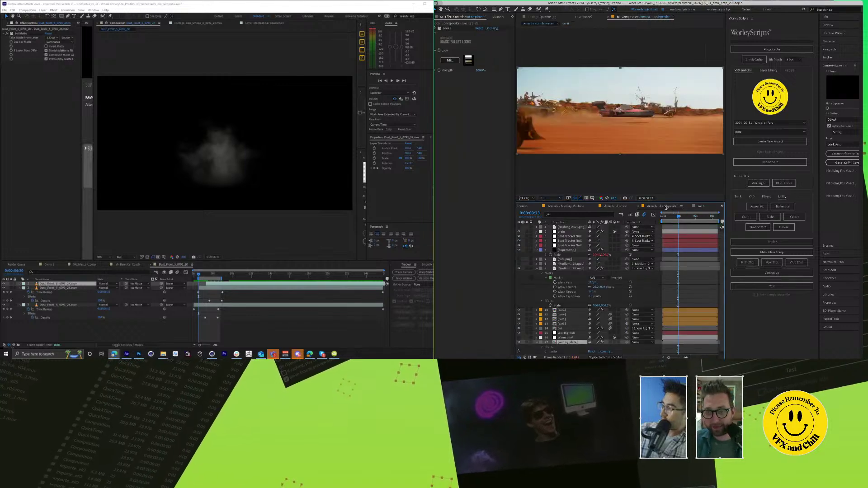
Step: Warm the land speeder's temperature and set its exposure to -0.46 in Supercomp Color Correction, and start importing a file into the dust project
left_click(670, 216)
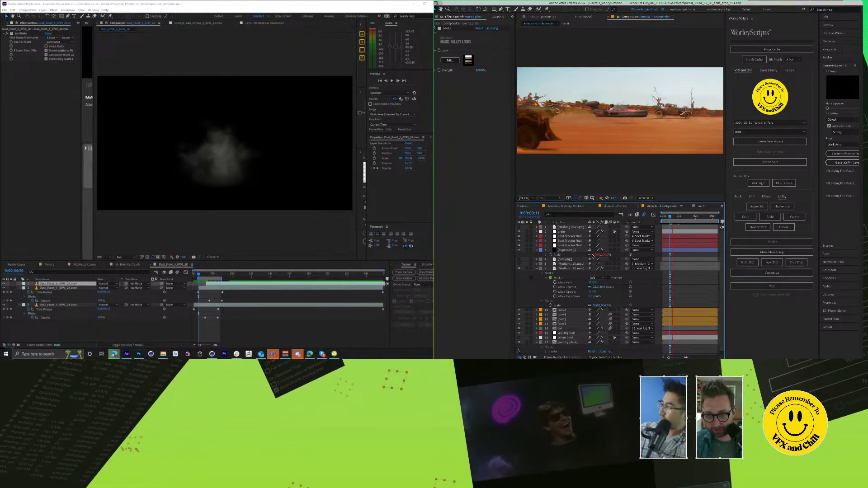
left_click(493, 18)
left_click(480, 255)
scroll(483, 132, "down", 2)
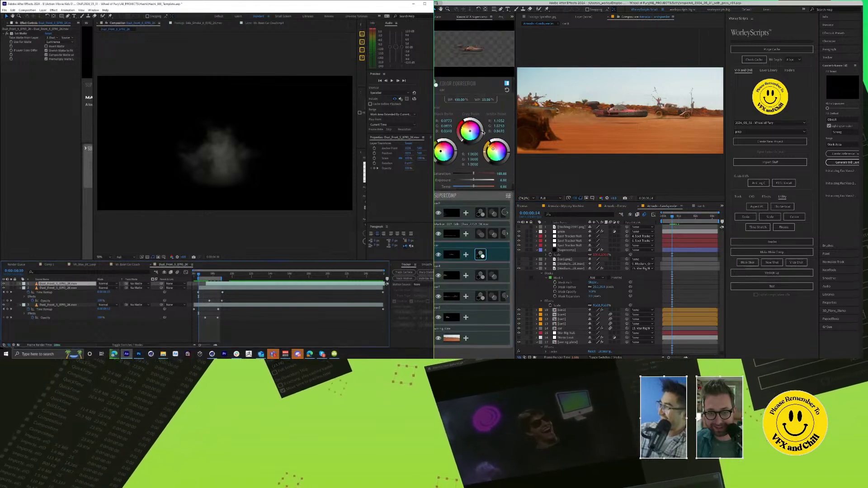
left_click(475, 186)
left_click(28, 120)
key("ctrl+i")
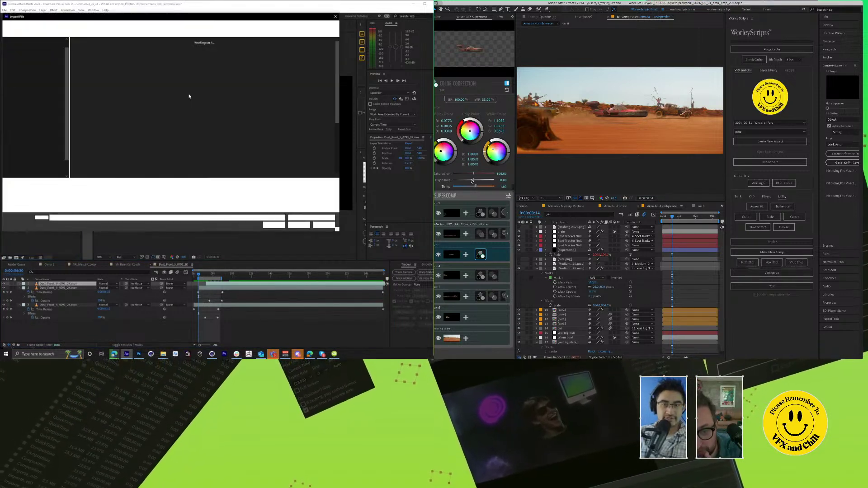
left_click_drag(473, 180, 471, 181)
Step: Import the continuous shockwave ground clip from the Wheel of Fury FOOTAGE > STOCK folder, and add another Supercomp effect to the land speeder
scroll(34, 91, "up", 5)
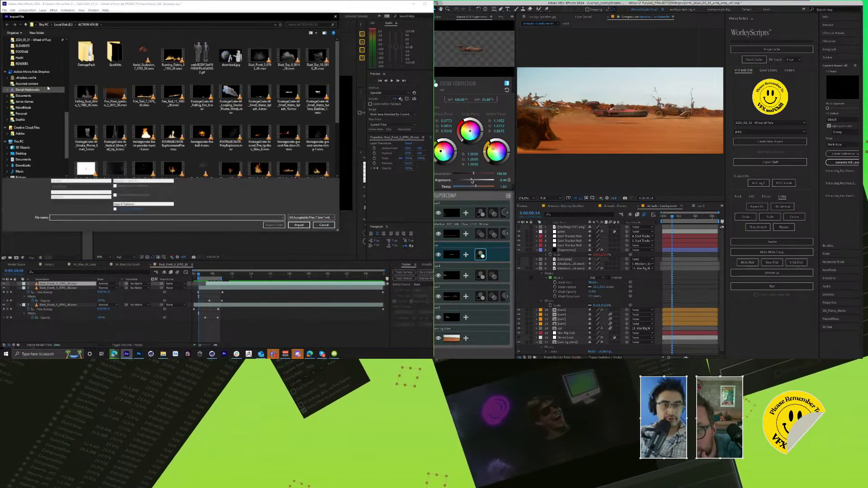
left_click(34, 70)
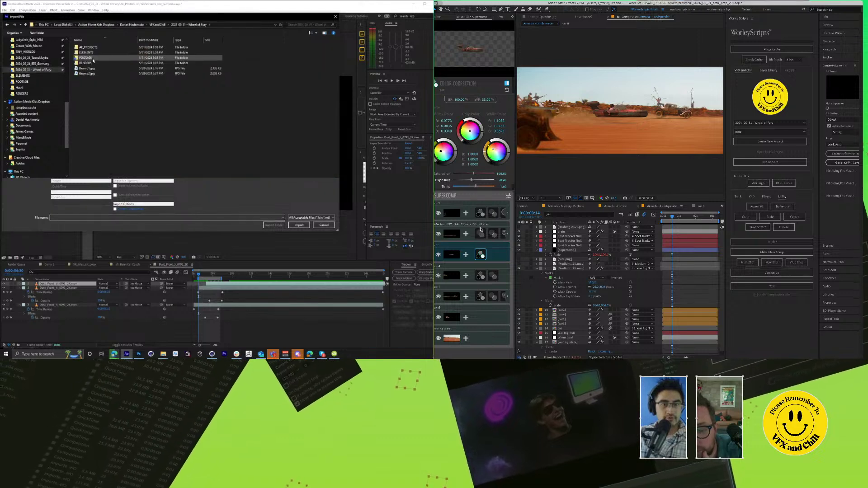
double_click(86, 58)
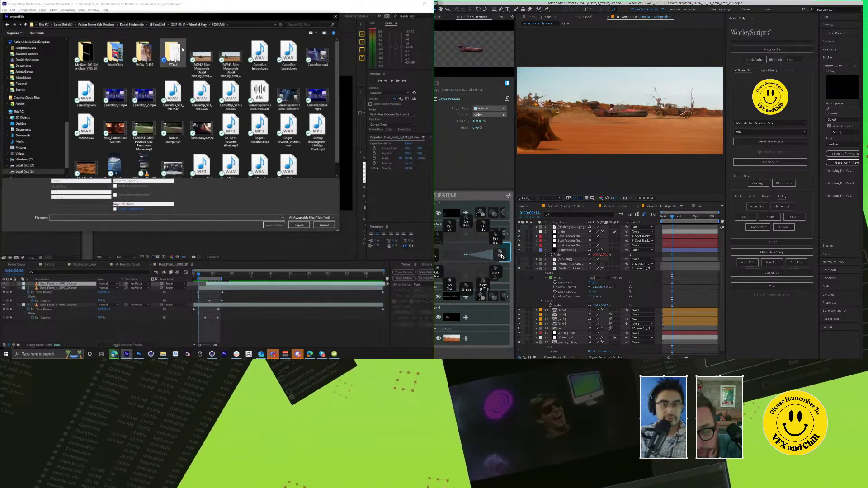
left_click(499, 254)
double_click(172, 52)
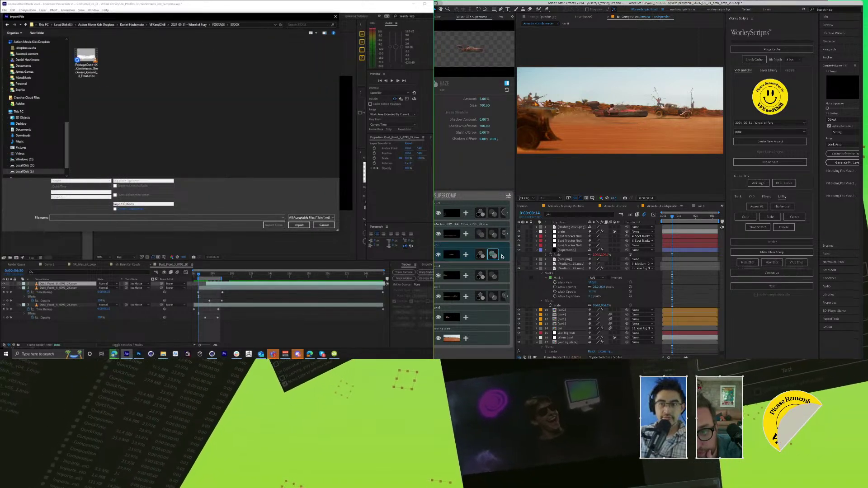
left_click_drag(205, 18, 272, 86)
double_click(153, 129)
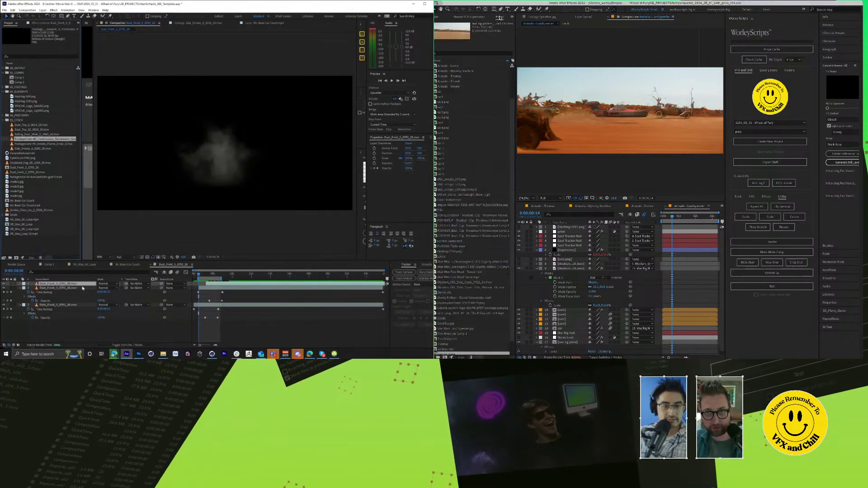
Step: Place the continuous shockwave clip in the Mr. Bean car composition, and rename the duplicated Mystery Machine composition as Armada - Mater
left_click(56, 266)
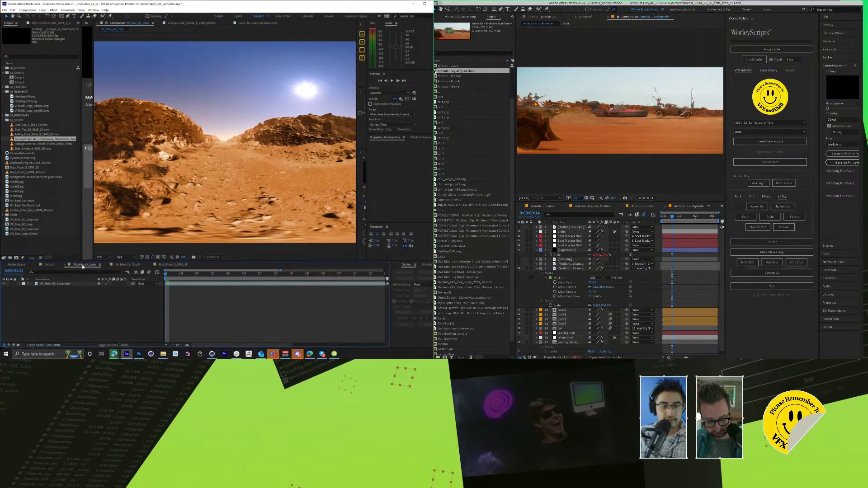
key("BackSpace")
key("BackSpace")
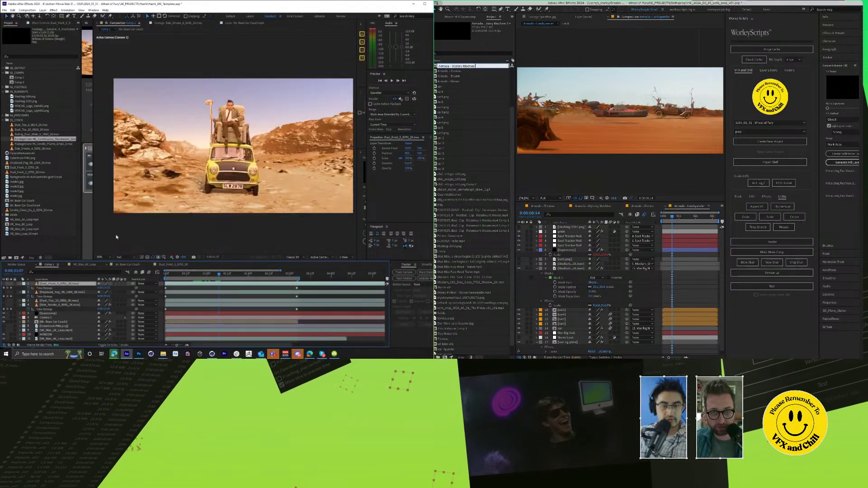
key("BackSpace")
key("BackSpace")
key("BackSpace")
key("BackSpace")
key("BackSpace")
key("BackSpace")
key("BackSpace")
key("BackSpace")
key("BackSpace")
key("BackSpace")
left_click_drag(44, 139, 258, 127)
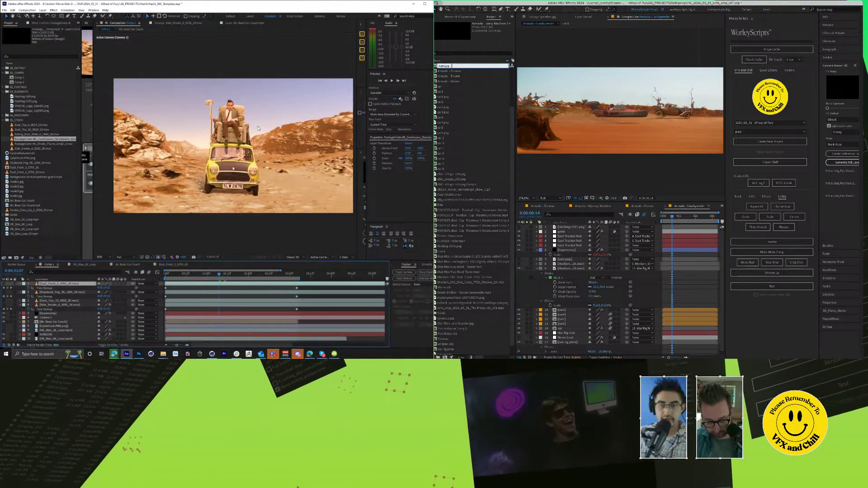
type("Matser")
key("Return")
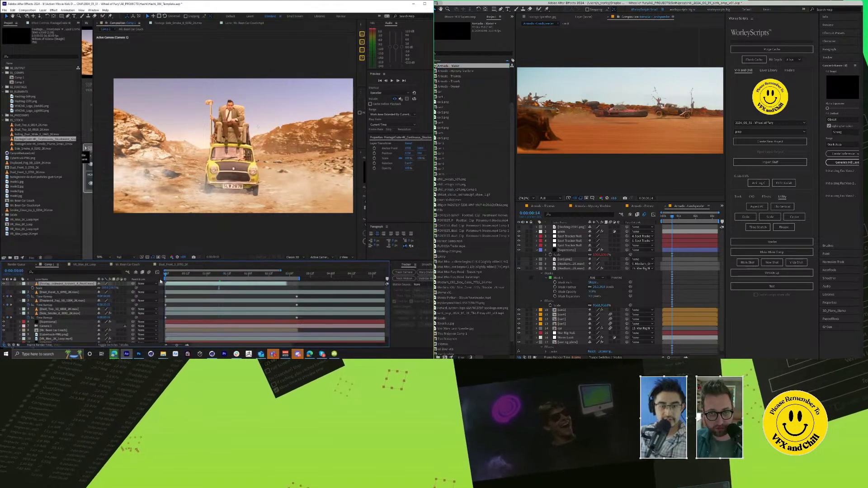
Step: Swap the car precomp in Armada - Mater for a duplicate and open it, and shift and resize the shockwave layer over the Mr. Bean car
double_click(435, 66)
left_click(439, 91)
key("ctrl+d")
left_click_drag(219, 283, 171, 288)
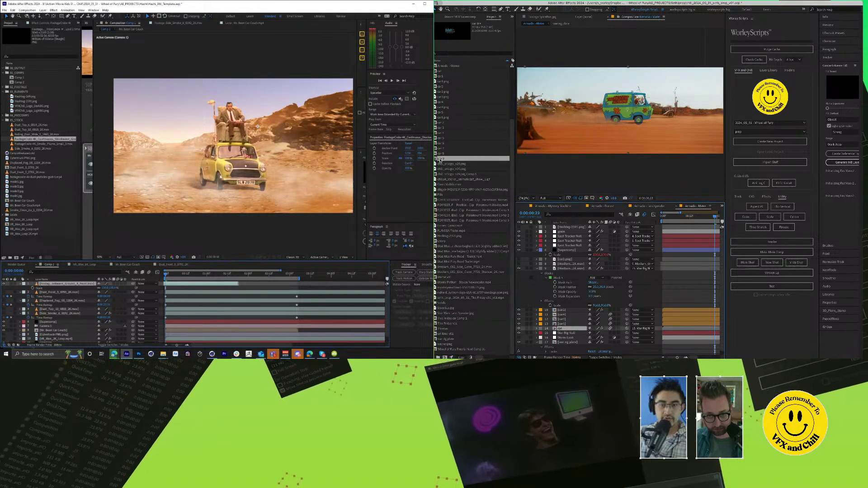
scroll(226, 144, "down", 4)
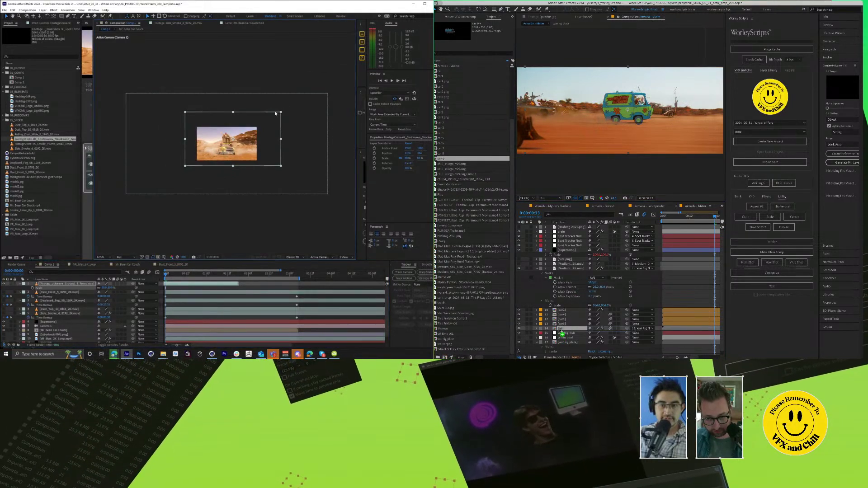
left_click_drag(275, 114, 275, 112)
left_click_drag(560, 330, 560, 330)
left_click_drag(275, 112, 266, 140)
double_click(559, 329)
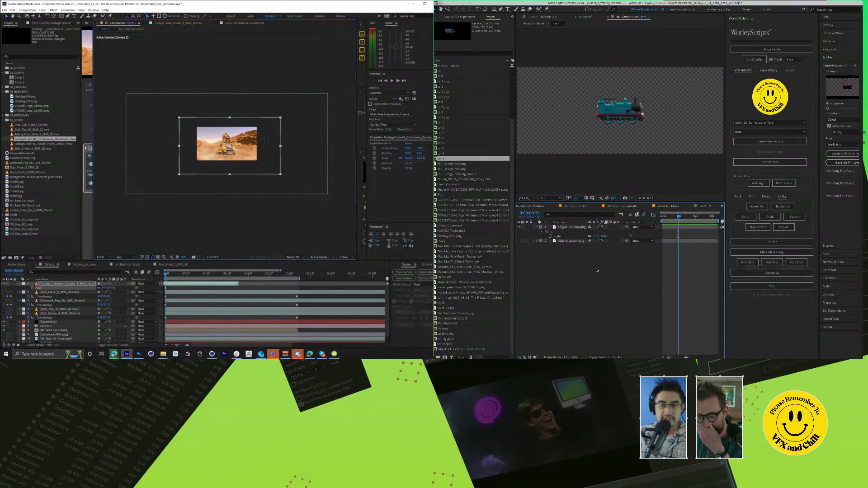
Step: Reposition the shockwave layer and set its start timing, duplicate it in the Mr. Bean car composition, and play back the result
scroll(265, 140, "up", 4)
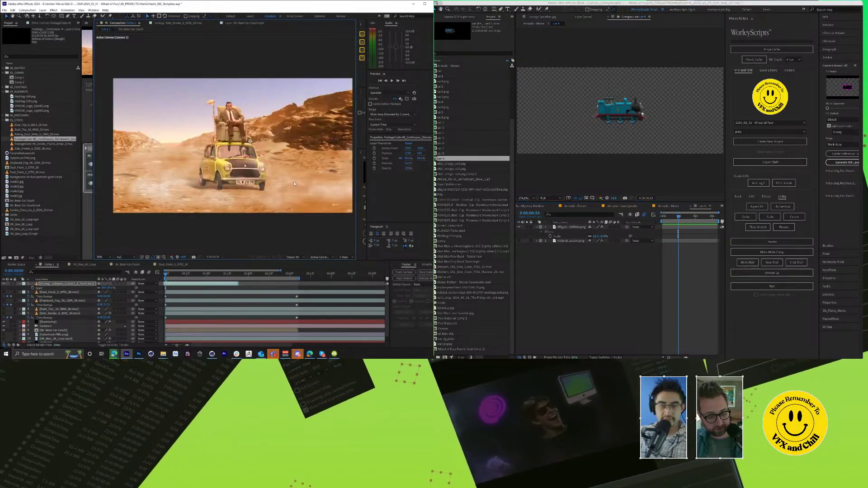
scroll(294, 179, "down", 4)
left_click_drag(285, 119, 285, 139)
left_click_drag(176, 286, 183, 286)
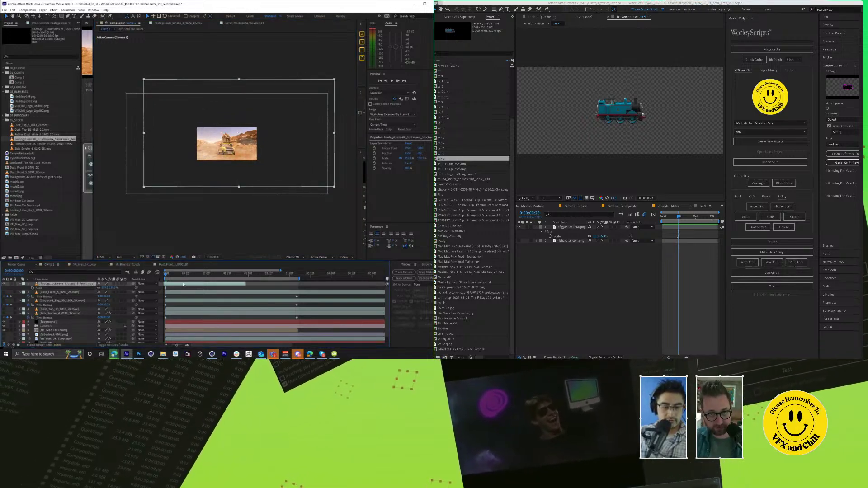
key("ctrl+d")
key("space")
key("space")
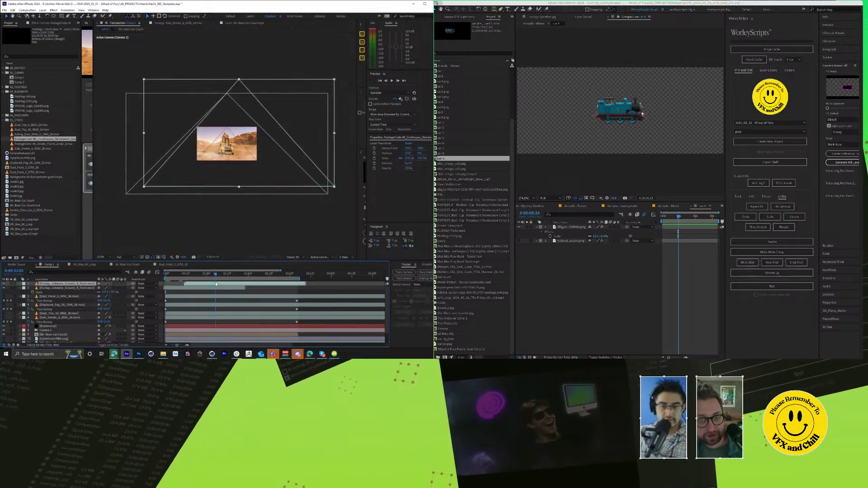
Step: Reposition the duplicate shockwave lower in the frame, offset it later in time so it overlaps the first, and preview the dust
mouse_move(290, 148)
left_mouse_down()
mouse_move(288, 164)
mouse_move(287, 156)
left_mouse_up()
left_click_drag(333, 95, 291, 107)
key("period")
key("period")
mouse_move(242, 285)
left_mouse_down()
mouse_move(291, 286)
mouse_move(259, 286)
left_mouse_up()
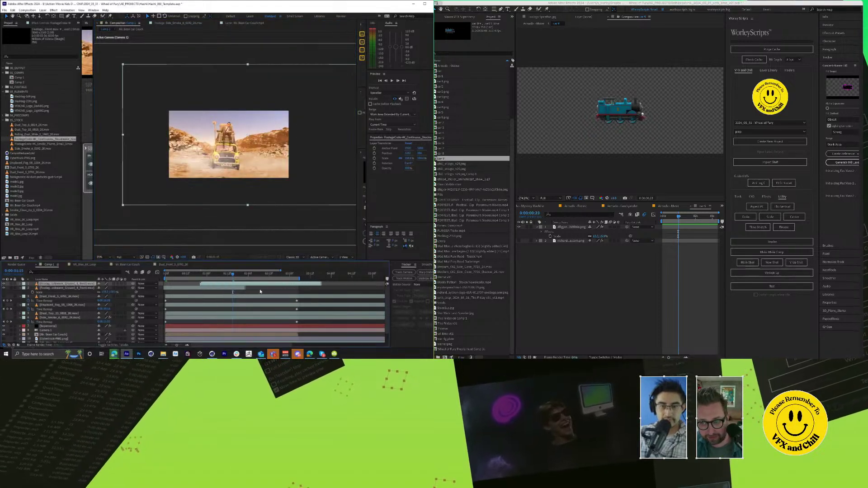
left_click_drag(282, 167, 283, 179)
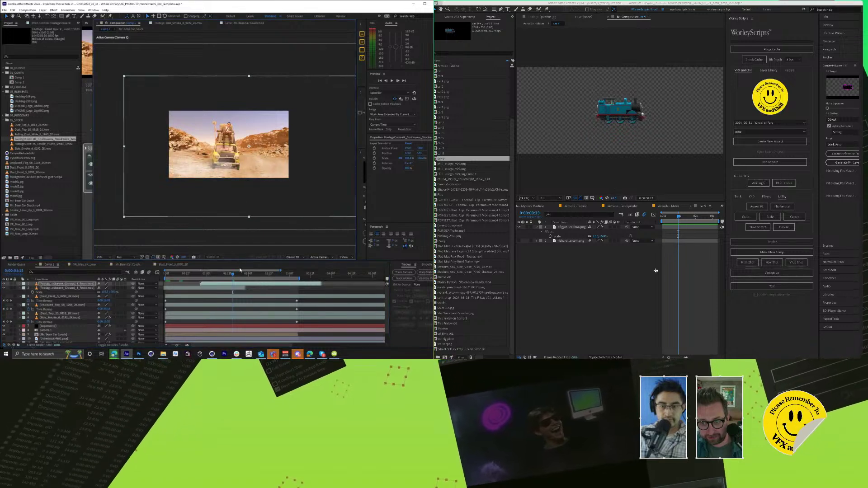
key("space")
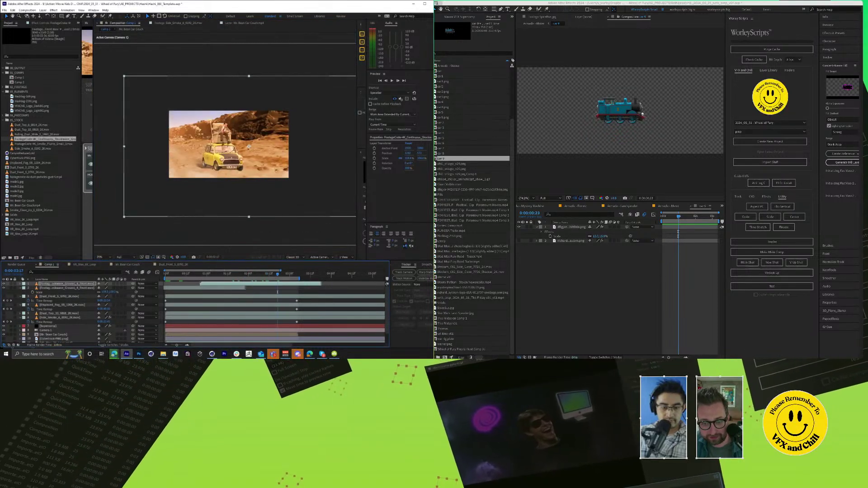
left_click(43, 134)
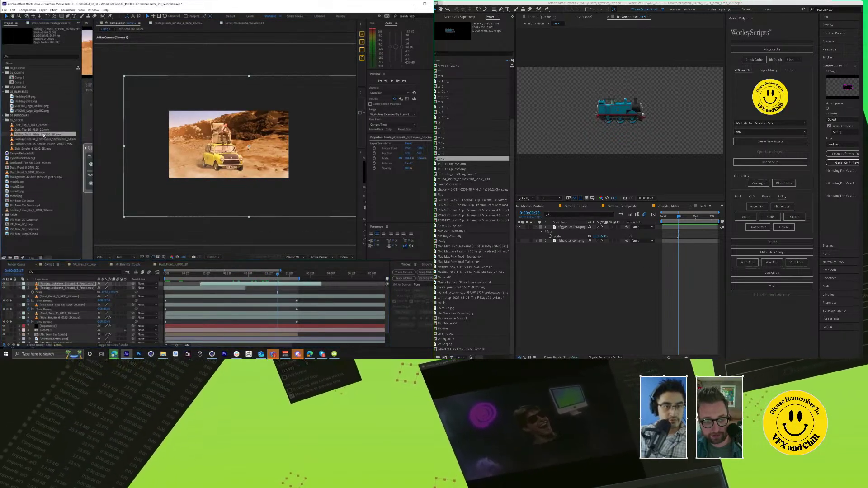
left_click_drag(46, 135, 245, 286)
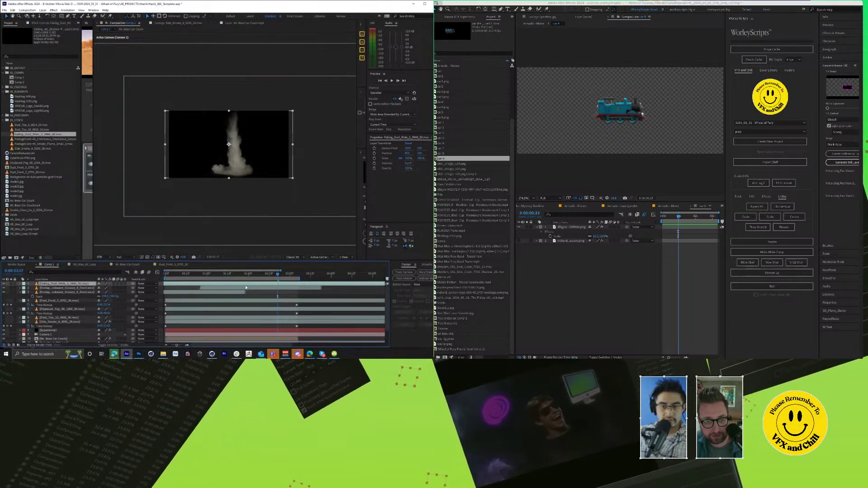
key("Delete")
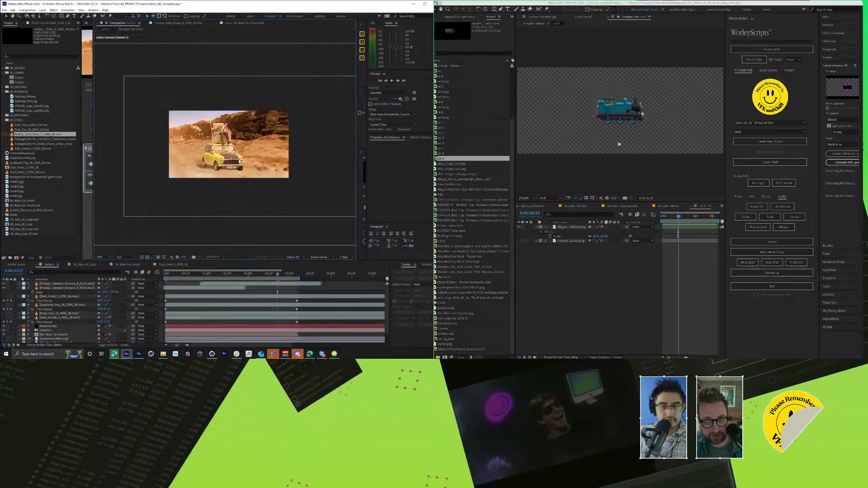
Step: Add a third shockwave layer by duplication, offset it later in time, and enlarge and position it around the car's front
key("ctrl+d")
left_click_drag(257, 285, 298, 286)
left_click_drag(293, 159, 315, 157)
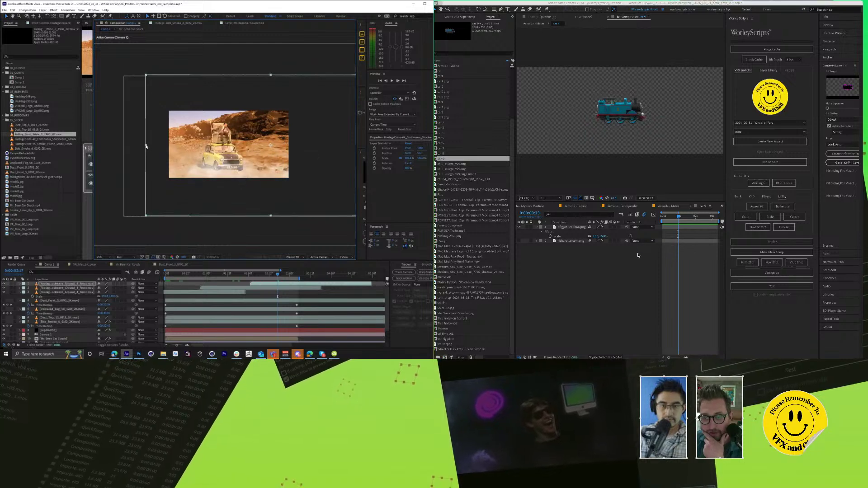
left_click_drag(145, 146, 172, 157)
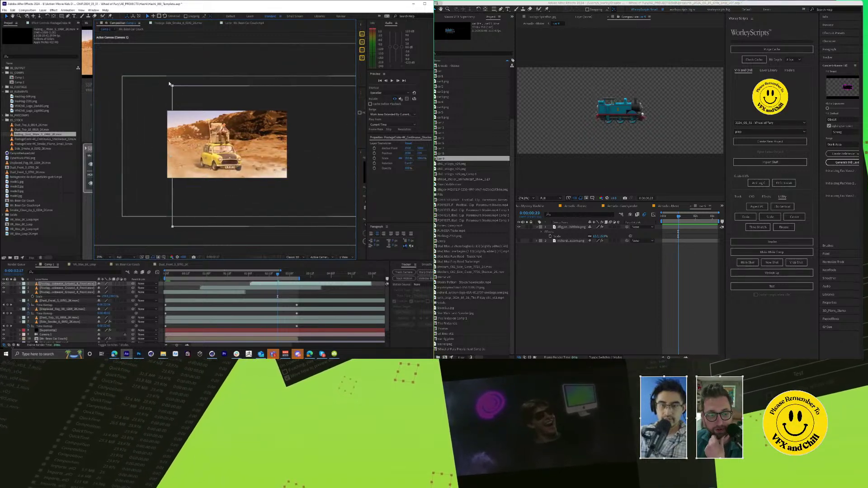
left_click_drag(172, 86, 125, 43)
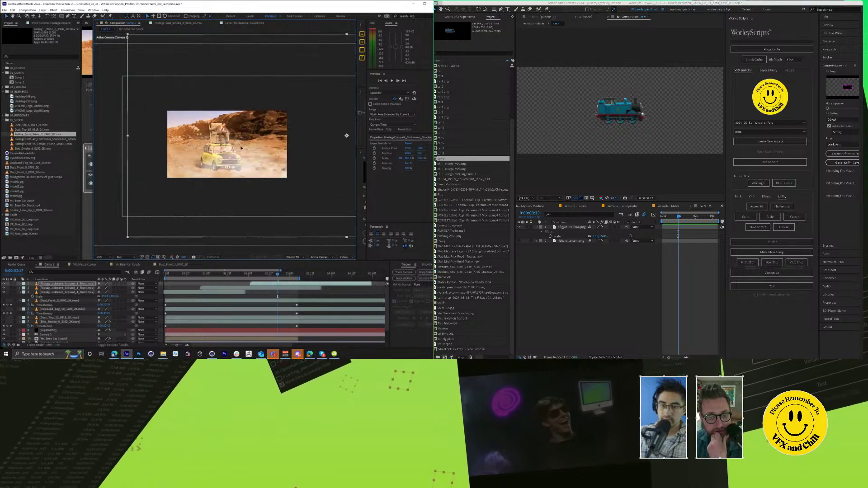
left_click_drag(239, 145, 241, 154)
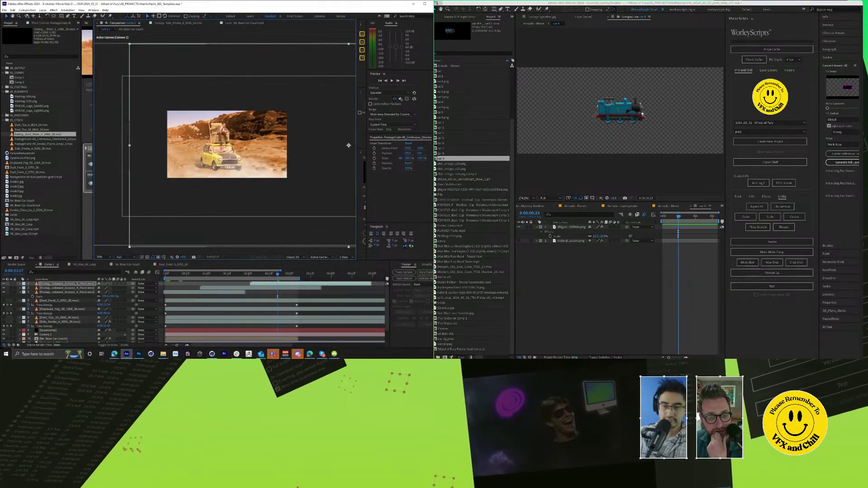
left_click_drag(264, 198, 288, 248)
Step: Precompose the three overlapping shockwave layers into a composition named Dust
left_click(228, 293, "shift")
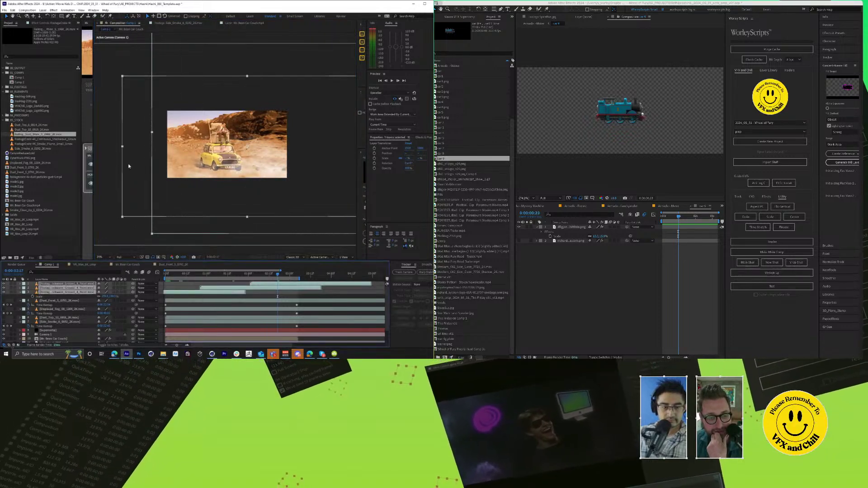
left_click(42, 10)
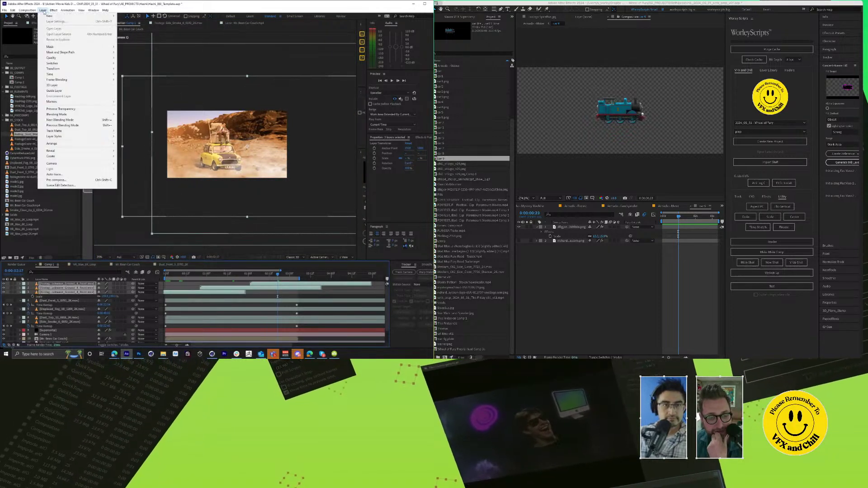
left_click(69, 184)
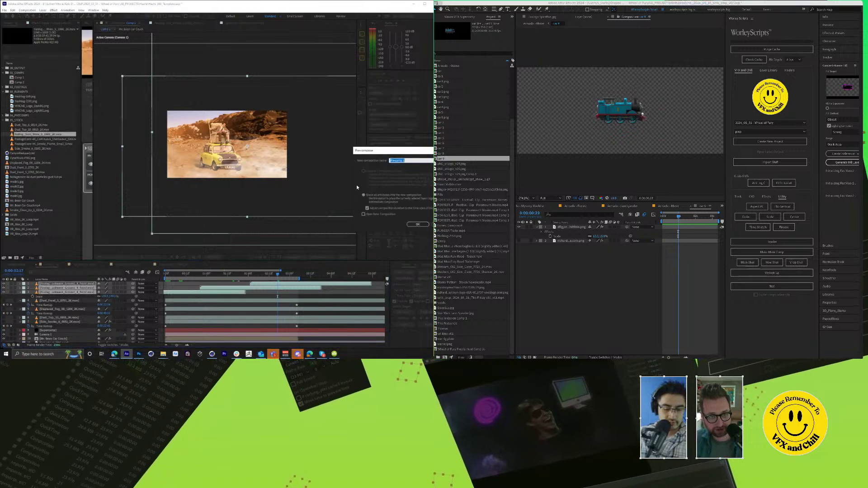
type("Dust")
key("Return")
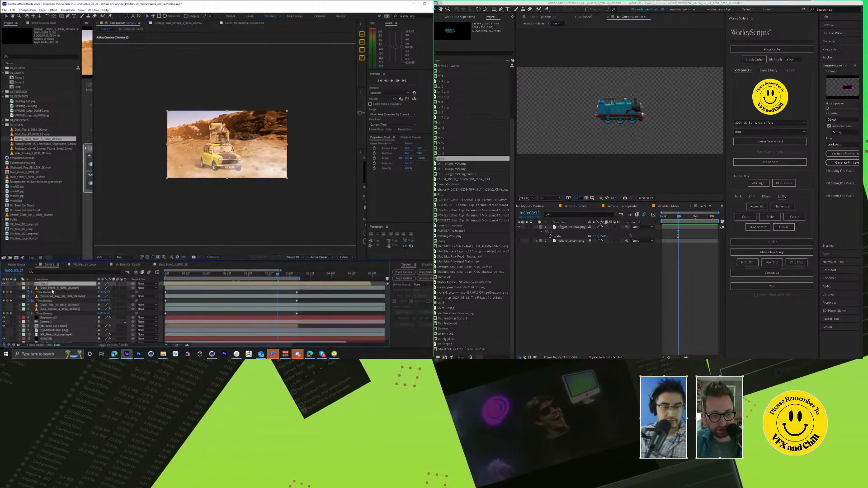
Step: Open the Mr. Bean composition's Supercomp with an enlarged workspace, add the Dust precomp as a layer, and collapse the source layers list
left_click(52, 317)
left_click_drag(93, 55, 197, 54)
scroll(276, 144, "up", 2)
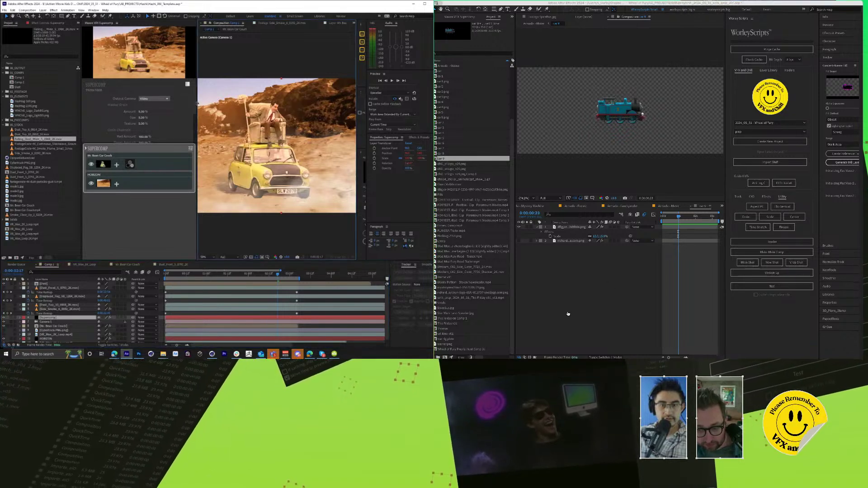
left_click_drag(197, 102, 271, 103)
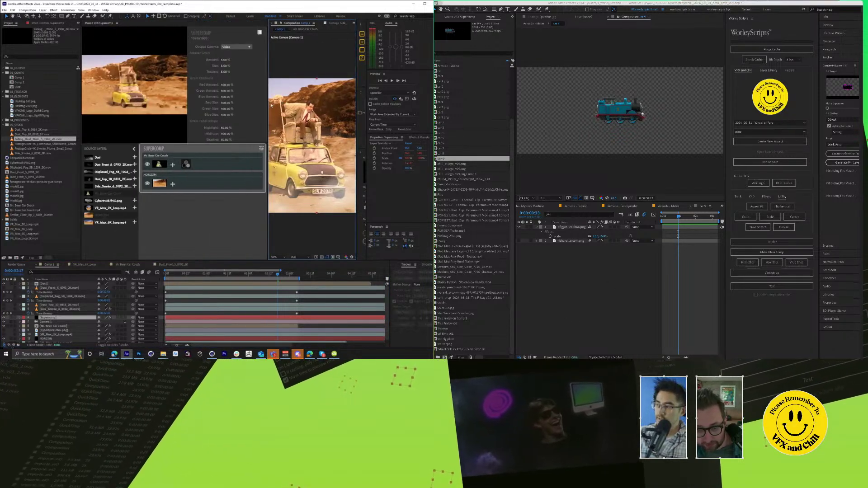
left_click(135, 157)
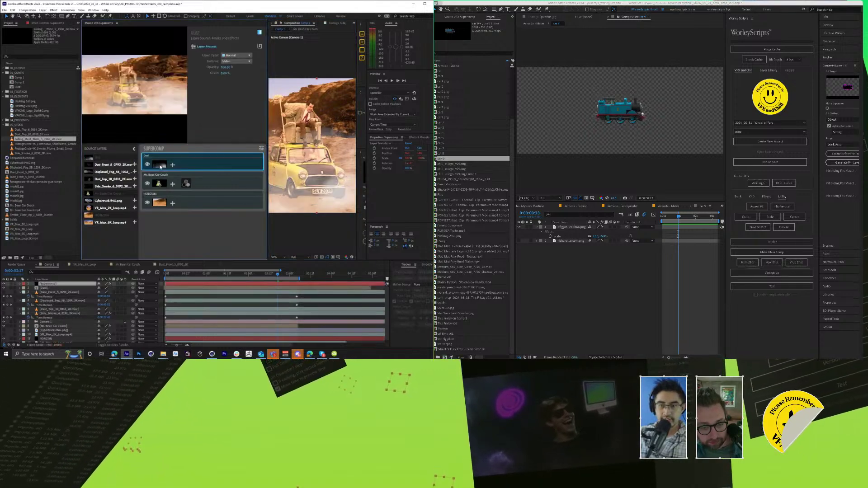
left_click(134, 148)
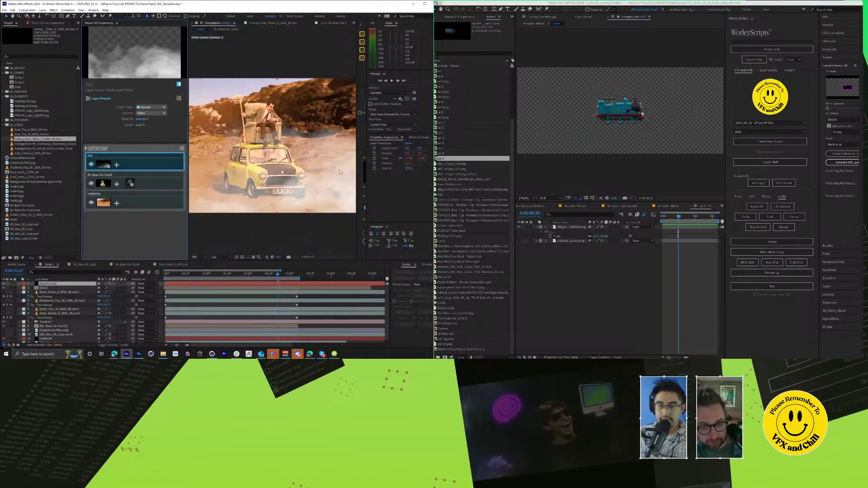
Step: Add a Color Correction effect to the Dust layer in Supercomp and match it to the background
left_click(117, 166)
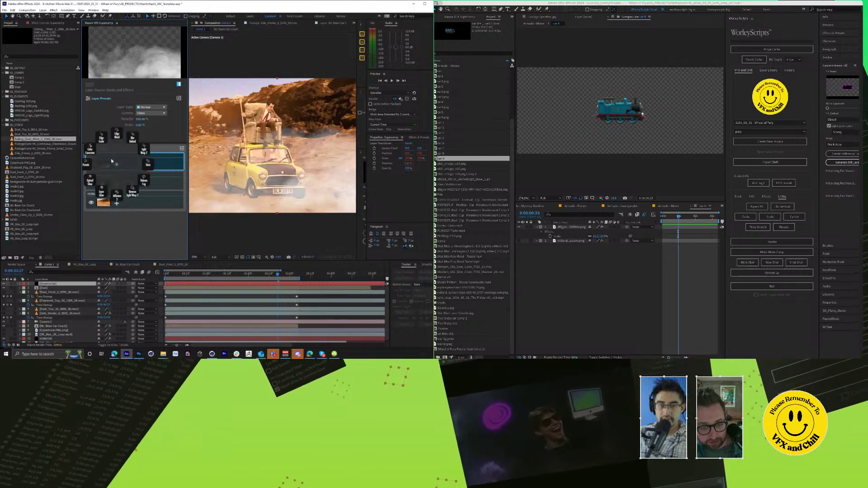
left_click(131, 150)
left_click(142, 115)
left_click(137, 114)
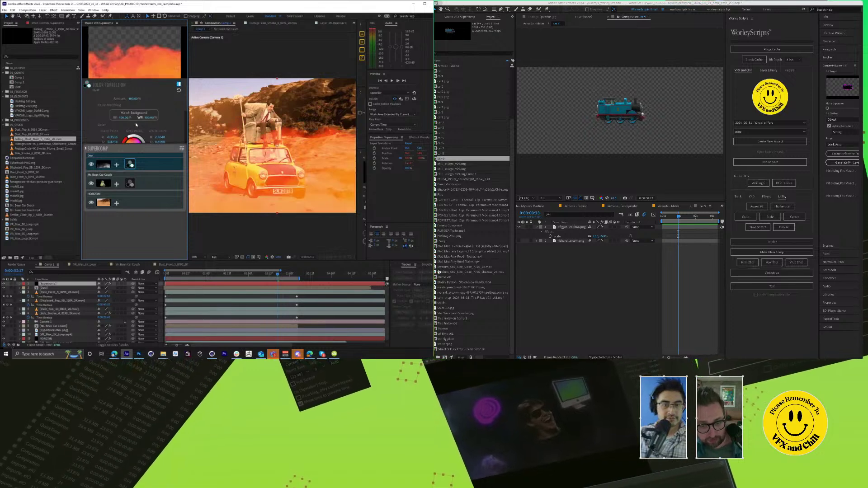
Step: Adjust the Dust layer's color correction in Supercomp, tuning the white-point amount of Match Background and the color wheel values
left_click(143, 116)
left_click(150, 113)
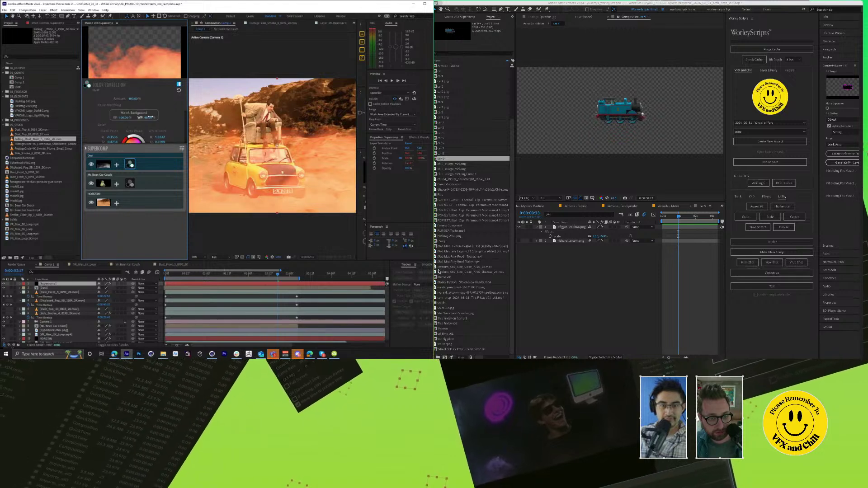
left_click_drag(148, 118, 145, 117)
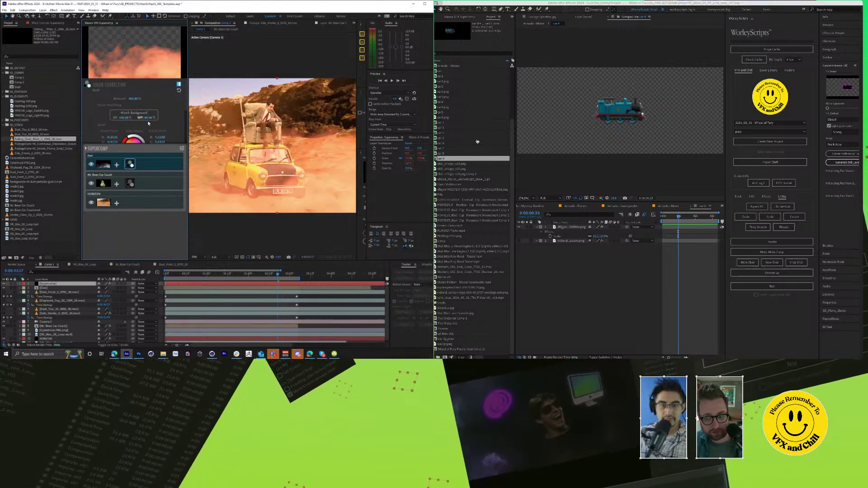
scroll(124, 114, "down", 3)
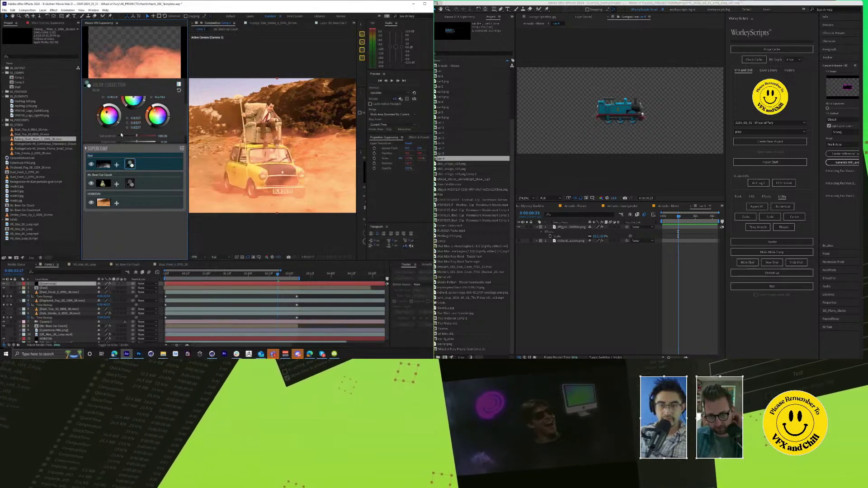
left_click_drag(117, 124, 117, 126)
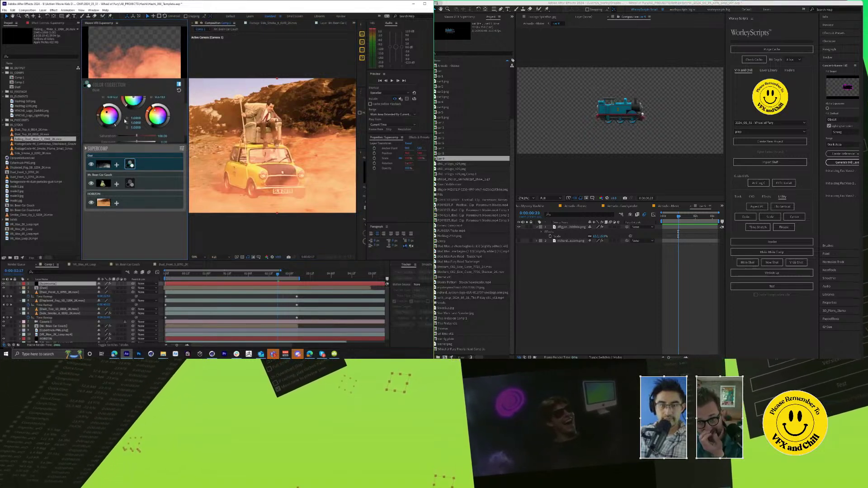
scroll(152, 113, "up", 2)
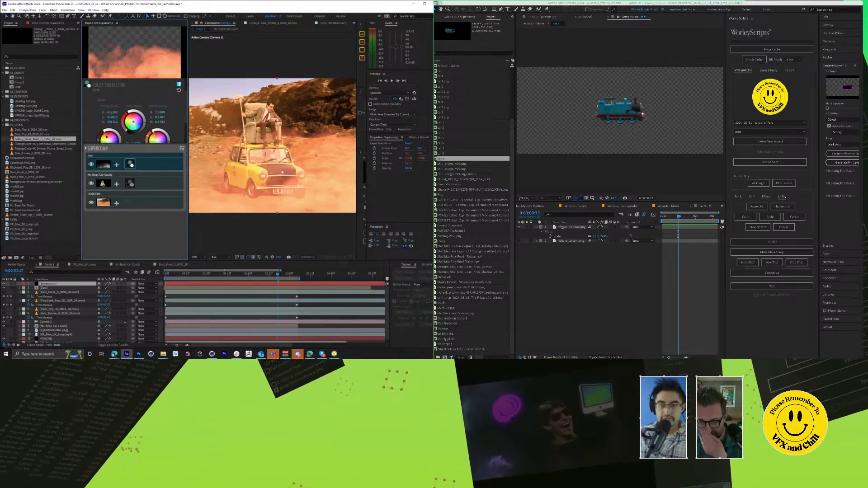
Step: Add a Blur Behind effect to the Dust layer in Supercomp, following its color correction
left_click_drag(189, 145, 224, 163)
right_click(173, 163)
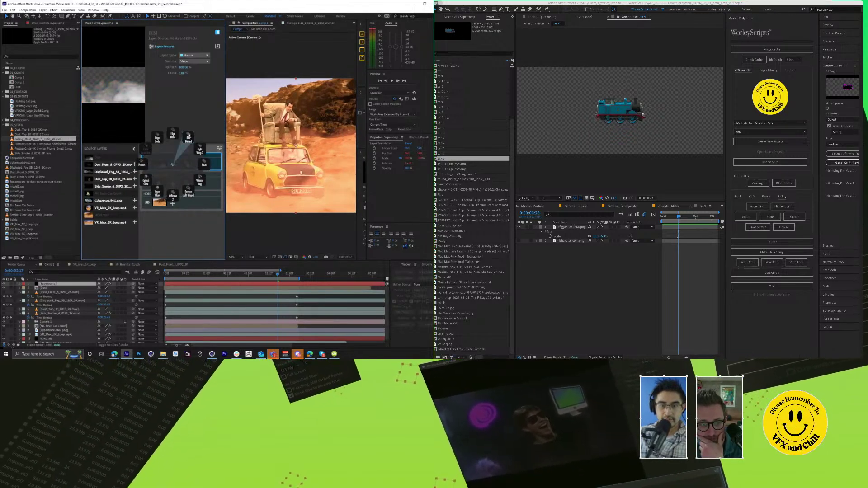
left_click(188, 135)
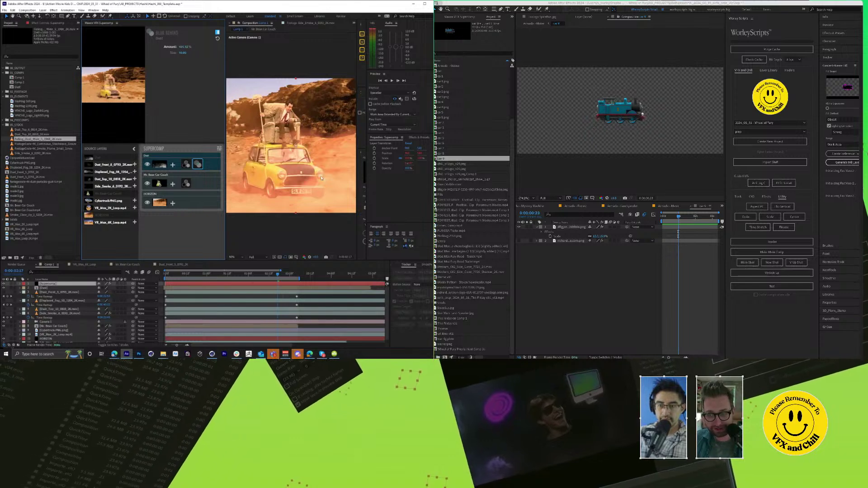
Step: Review the dust over the car in an enlarged composition view, checking an early frame and the first frame
left_click_drag(226, 134, 93, 136)
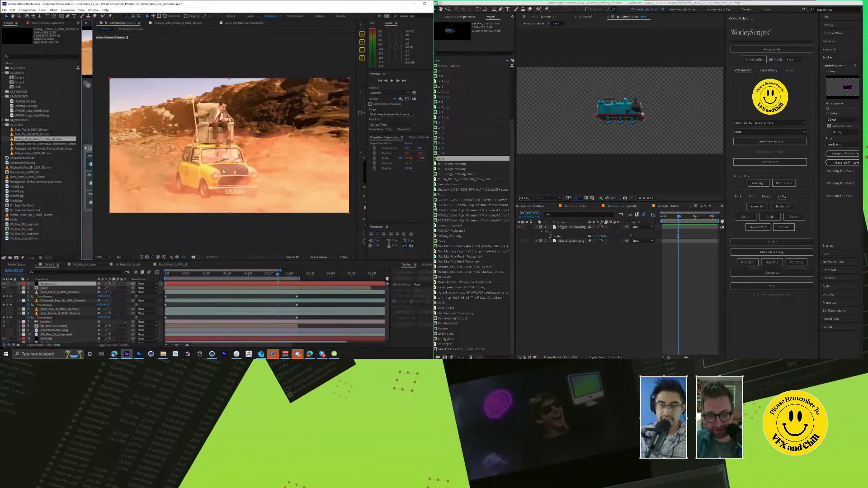
left_click(185, 274)
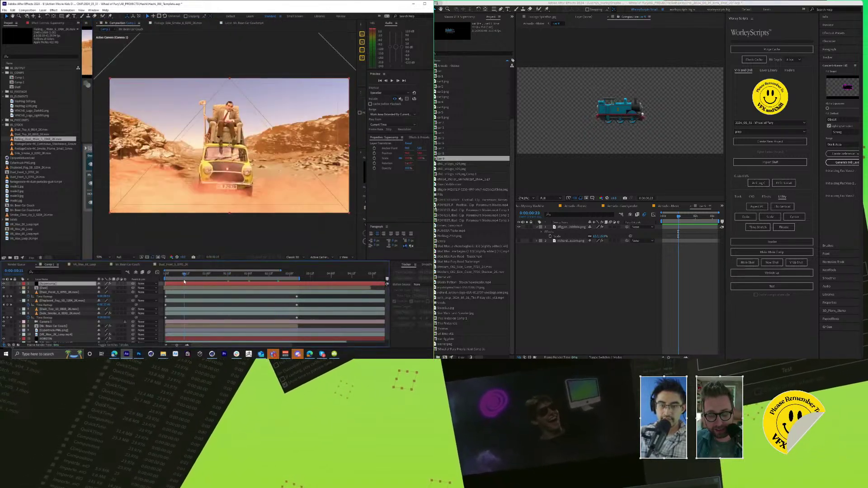
key("Home")
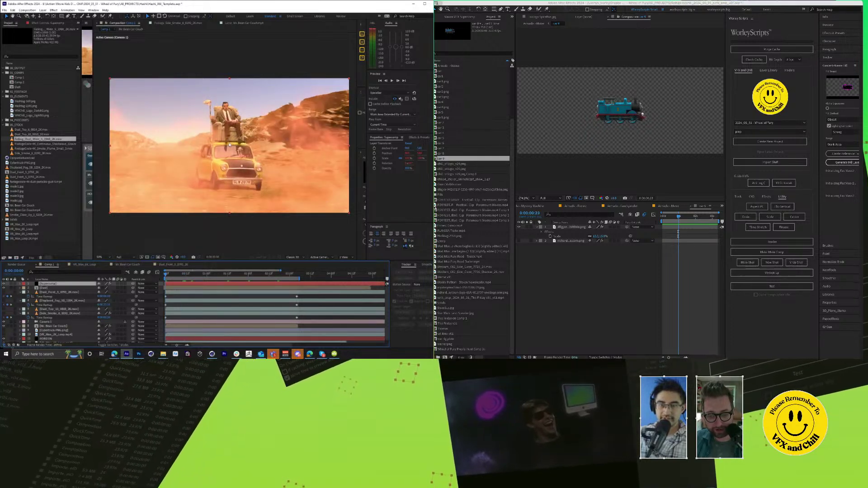
left_click_drag(93, 122, 241, 131)
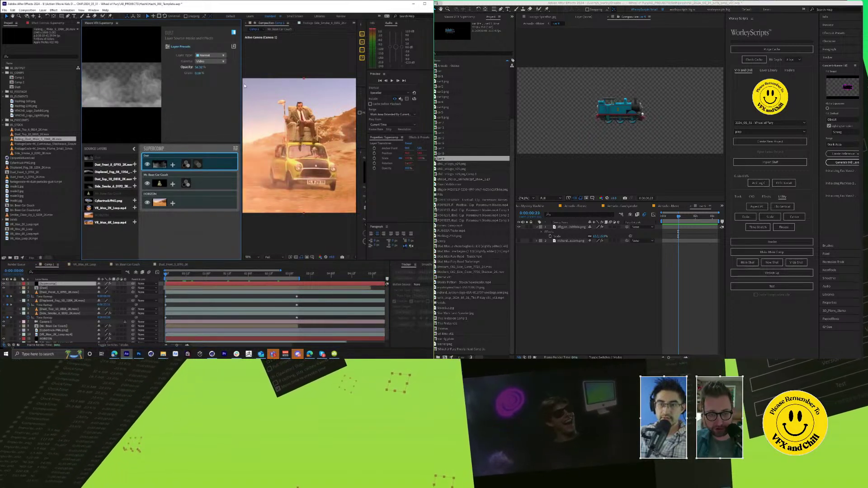
left_click_drag(242, 84, 111, 86)
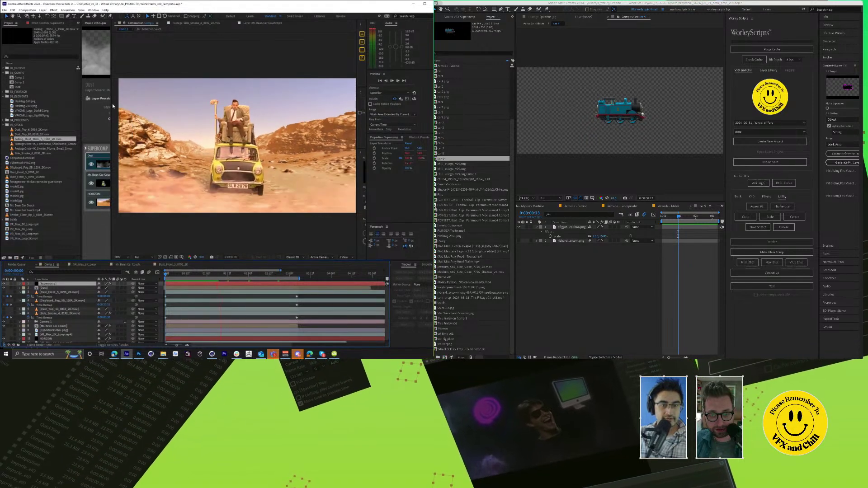
left_click_drag(111, 108, 204, 141)
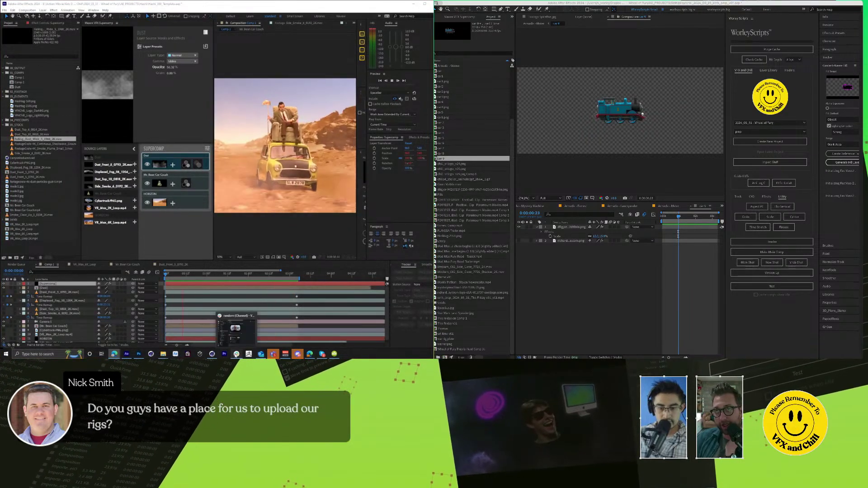
Step: Switch to Snip & Sketch and save the flat side-view tow truck snip as TowMaterSide.png in the ELEMENTS folder
right_click(236, 354)
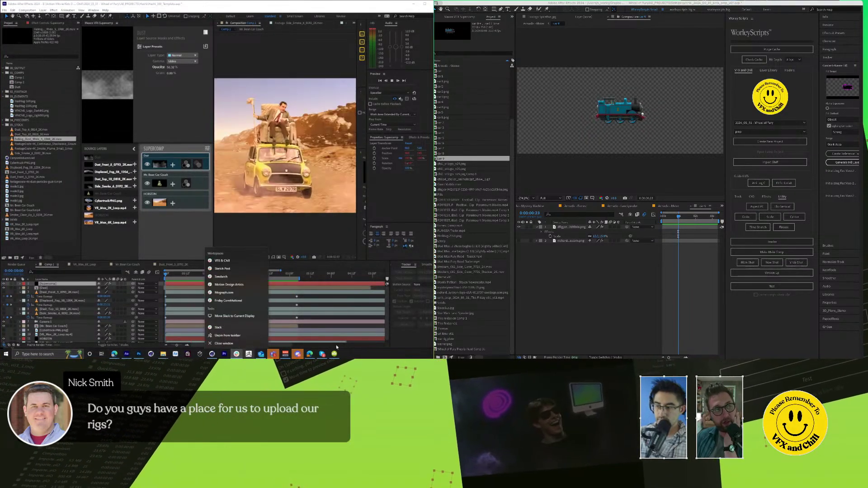
left_click_drag(429, 0, 429, 2)
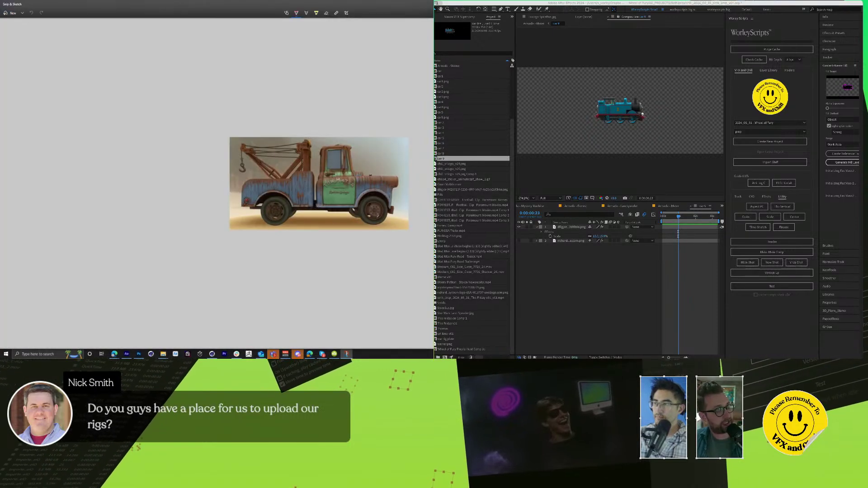
key("ctrl+s")
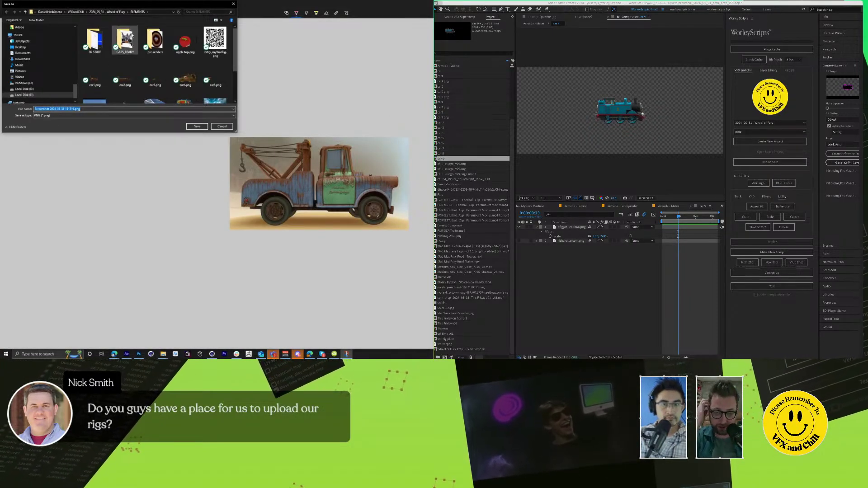
type("TowMater")
key("Return")
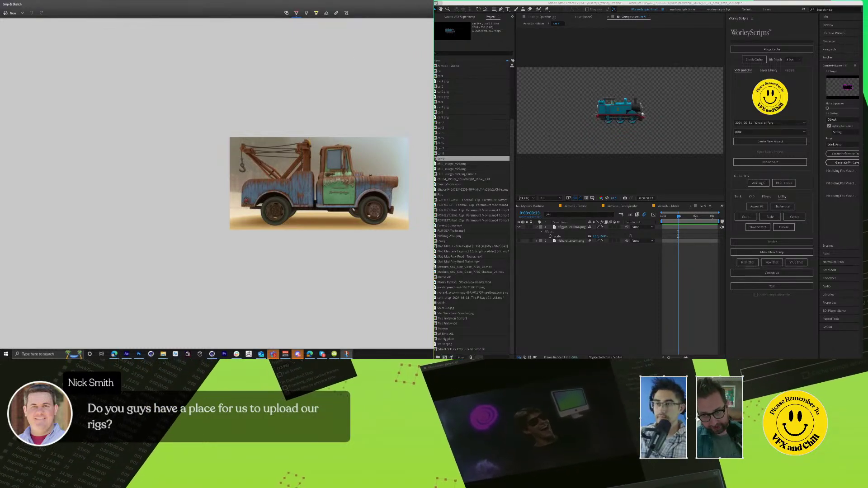
key("alt+F4")
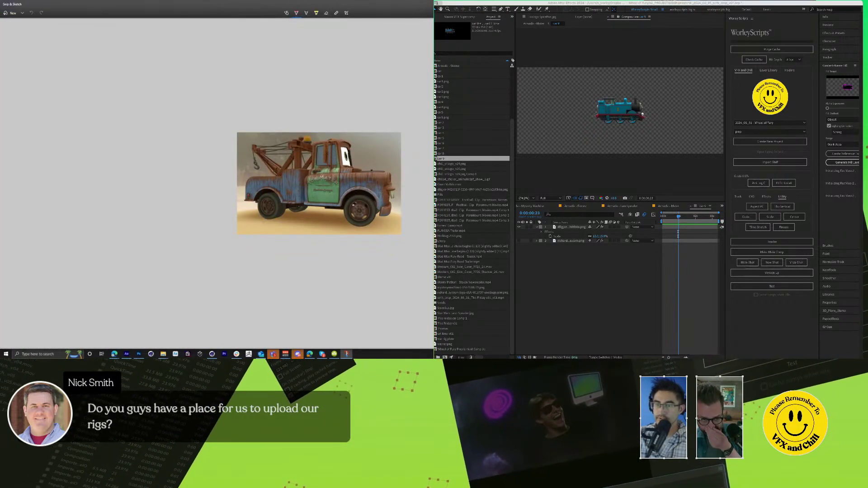
Step: Save the angled tow truck snip as TowMaterSide2.png in the ELEMENTS folder and close it
key("ctrl+s")
scroll(155, 75, "down", 3)
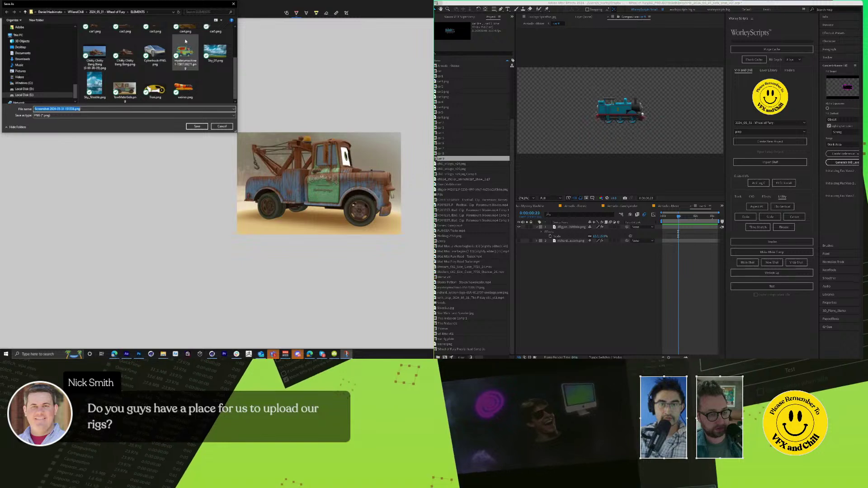
left_click(124, 88)
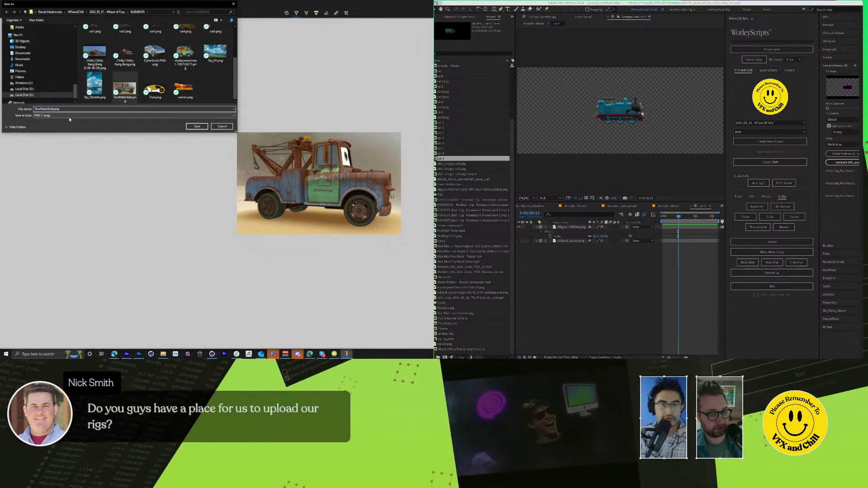
left_click(189, 126)
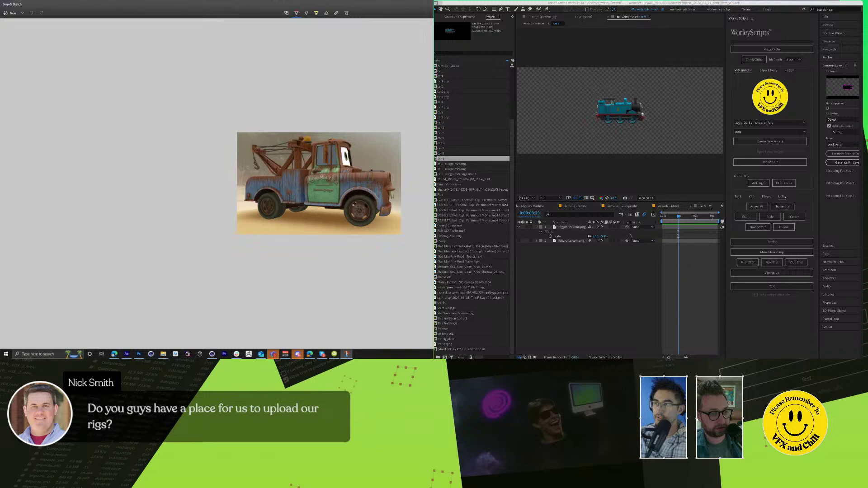
key("alt+F4")
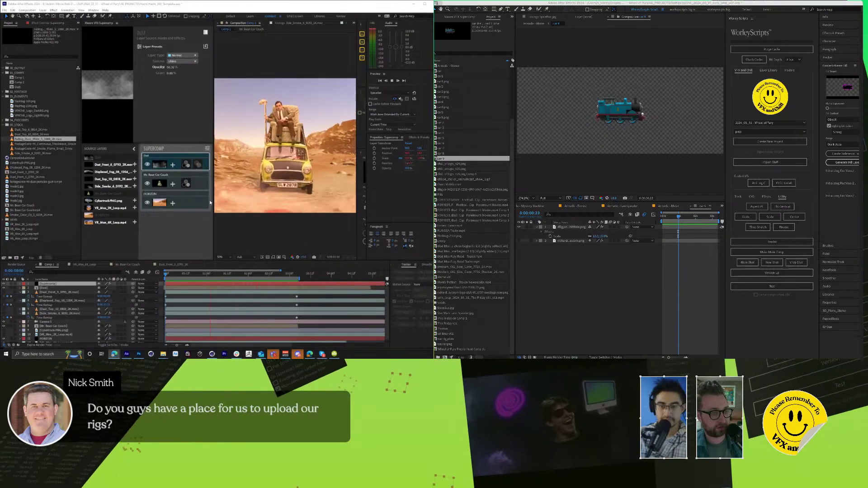
Step: Examine the dusty car composite in After Effects at wide and close-up magnification during playback
left_click_drag(209, 201, 134, 158)
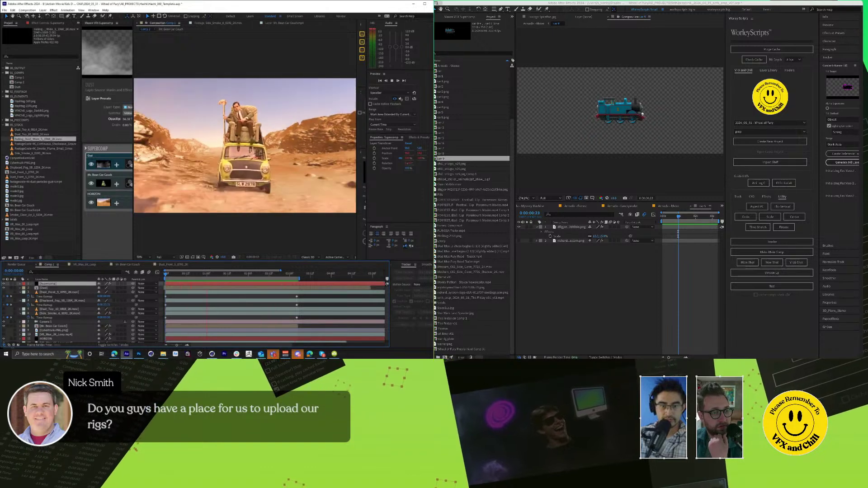
left_click_drag(134, 158, 157, 158)
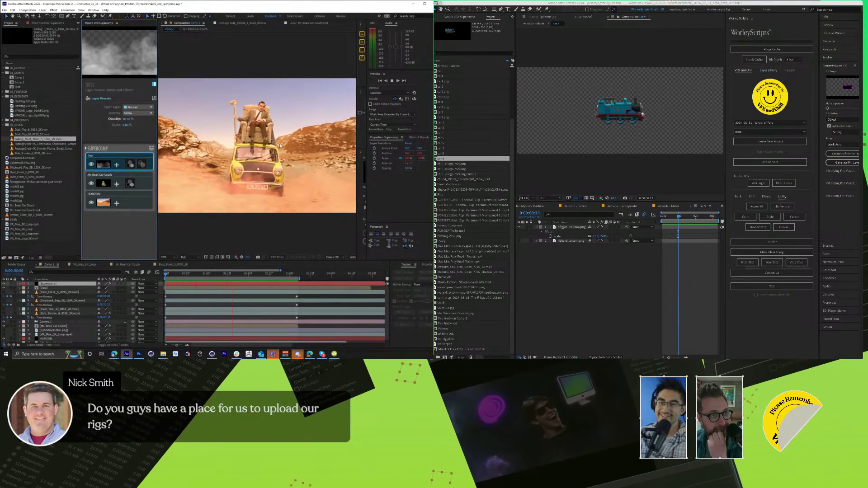
key("comma")
key("comma")
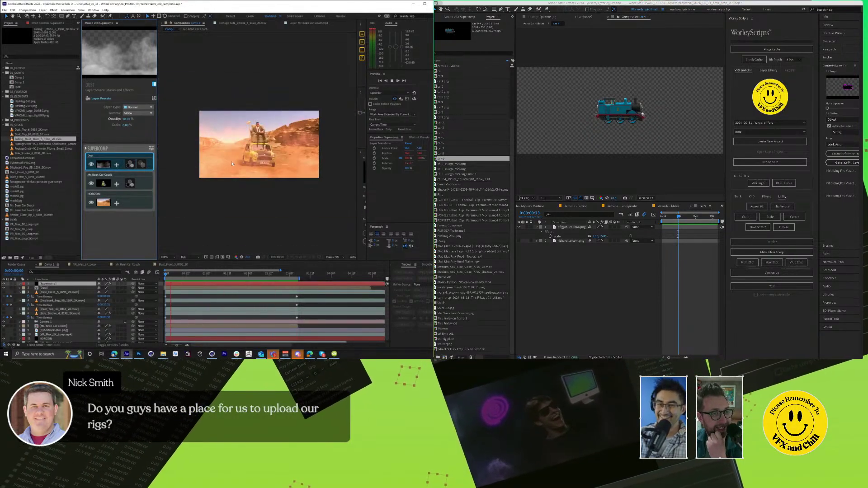
key("period")
key("period")
key("period")
key("period")
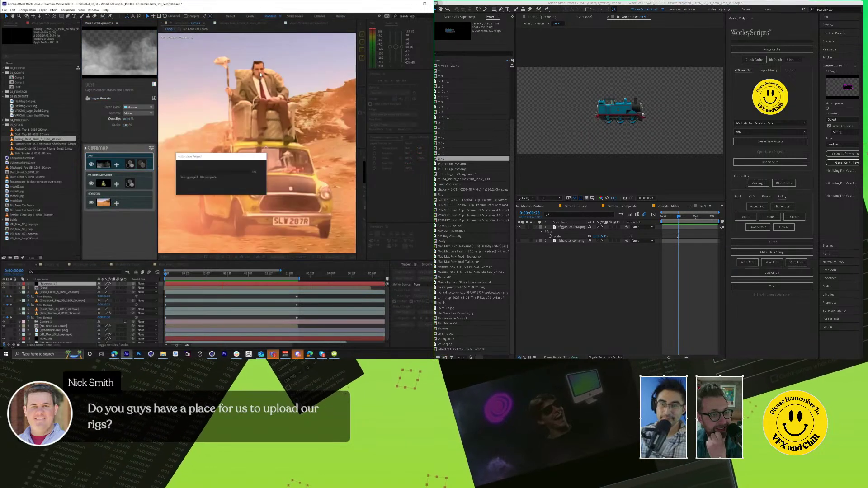
left_click_drag(169, 274, 200, 291)
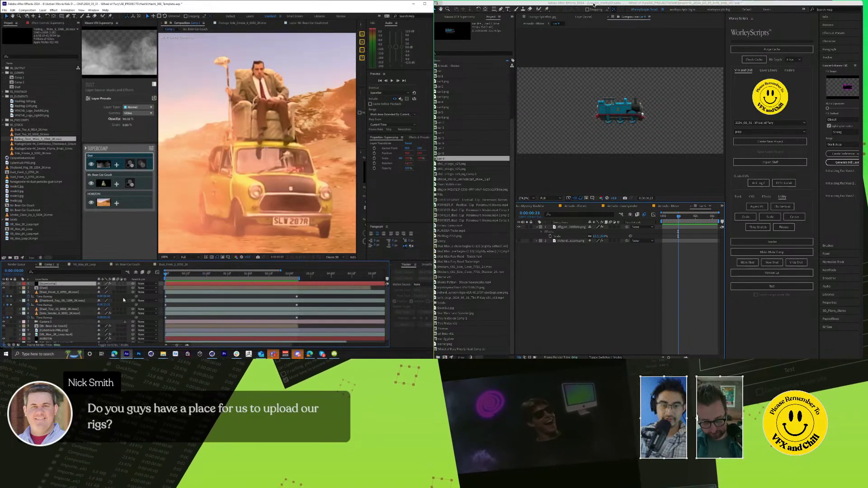
Step: Show the original street background in the Mr. Bean Car Couch comp, and import TowMaterSide.png and TowMaterSide2.png into the other project
left_click(130, 265)
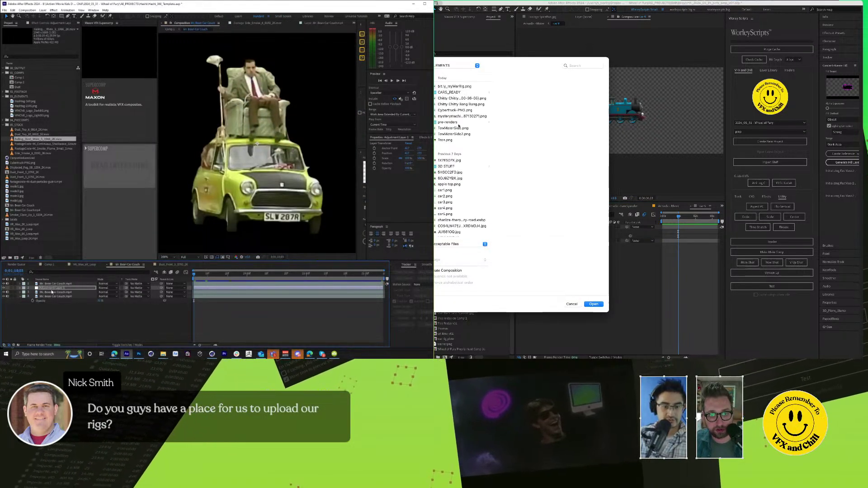
left_click(455, 128)
left_click(43, 292)
left_click(453, 134, "shift")
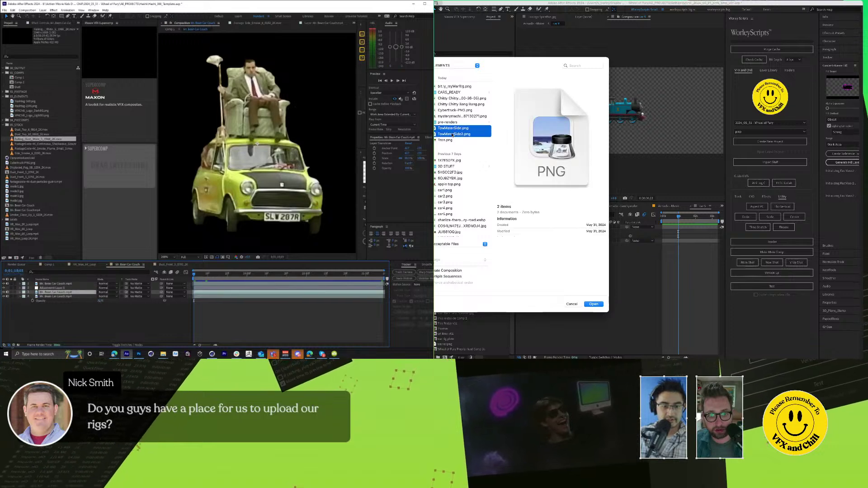
left_click(78, 296)
right_click(78, 296)
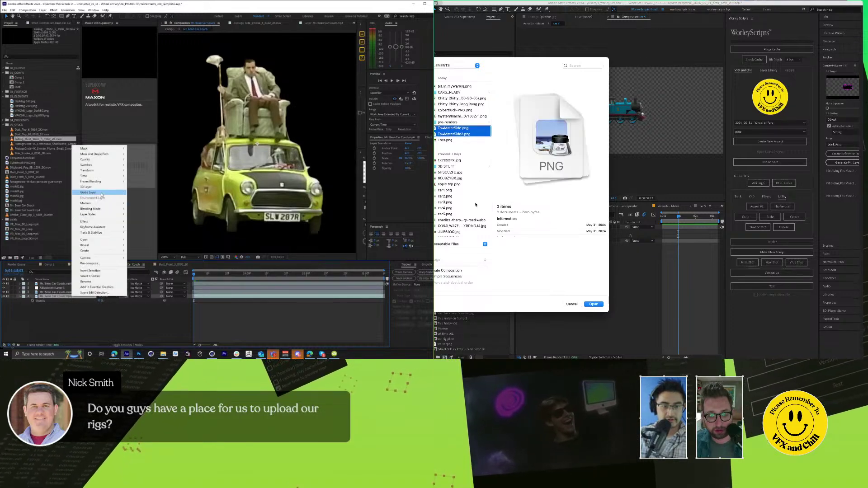
left_click(283, 145)
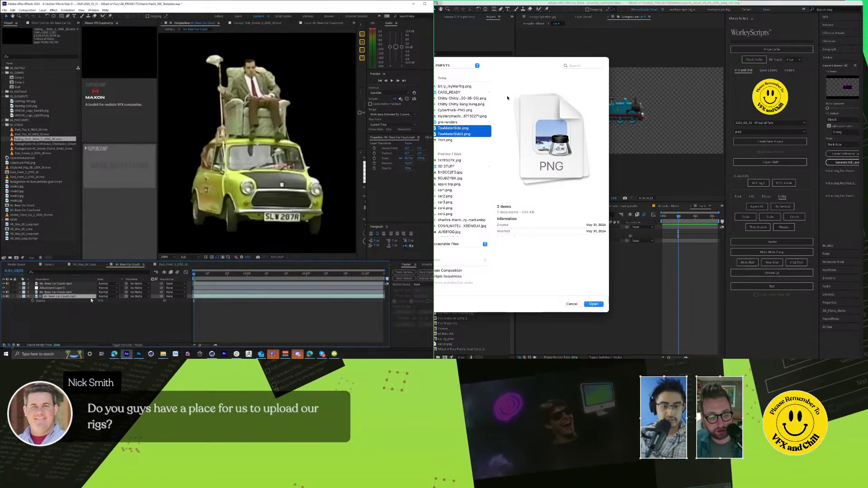
left_click_drag(515, 60, 388, 60)
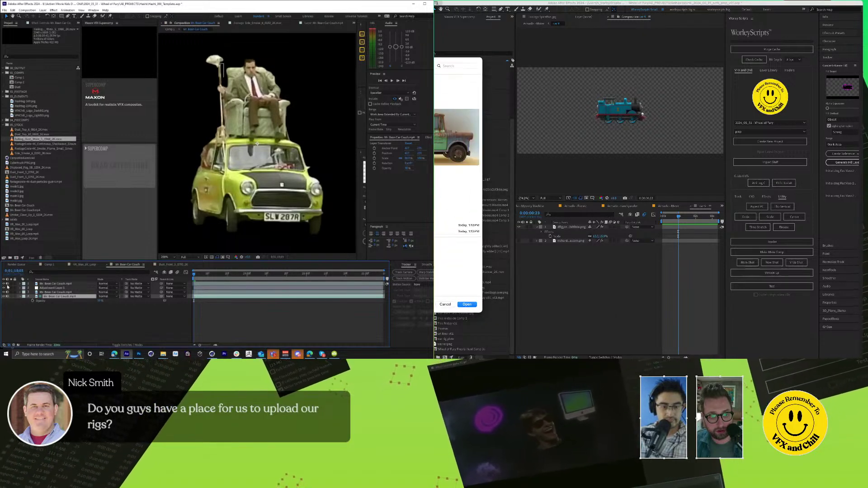
left_click(5, 291)
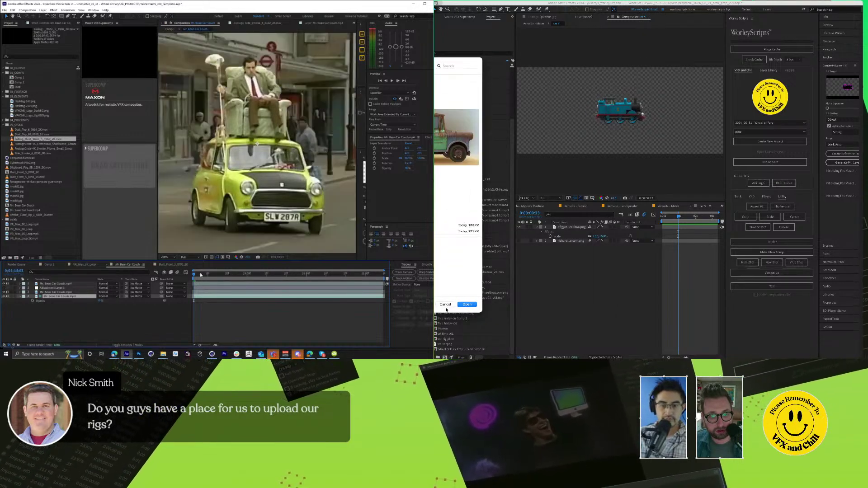
left_click(471, 306)
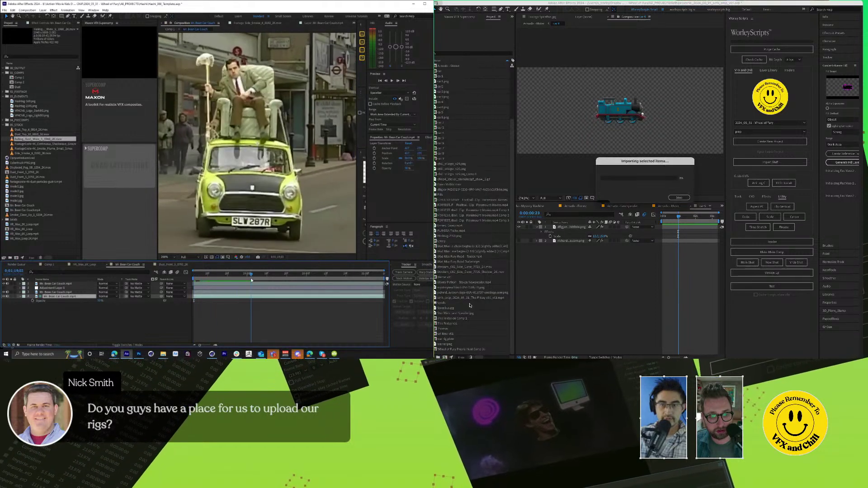
Step: Add TowMaterSide.png above the blue train layer, and open the Mr. Bean Car Couch footage layer with its Roto Brush matte in the other project
scroll(257, 143, "up", 1)
left_click_drag(174, 38, 244, 143)
left_click_drag(461, 334, 566, 228)
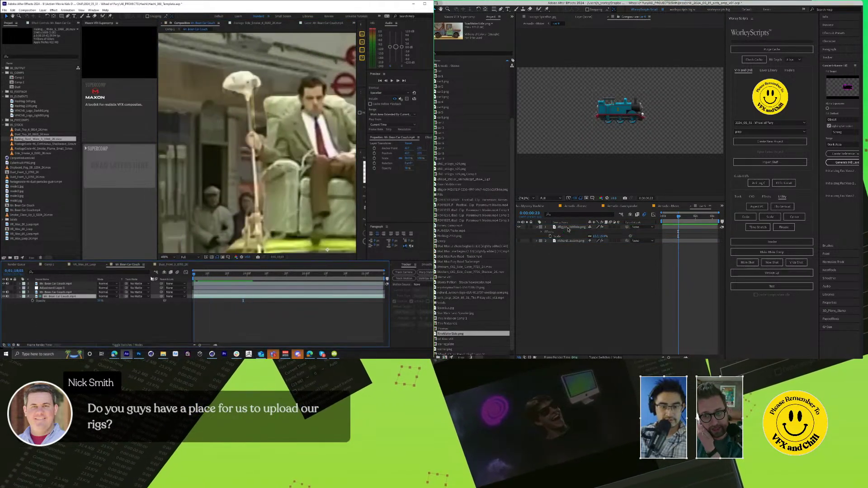
left_click(57, 292)
left_click(45, 22)
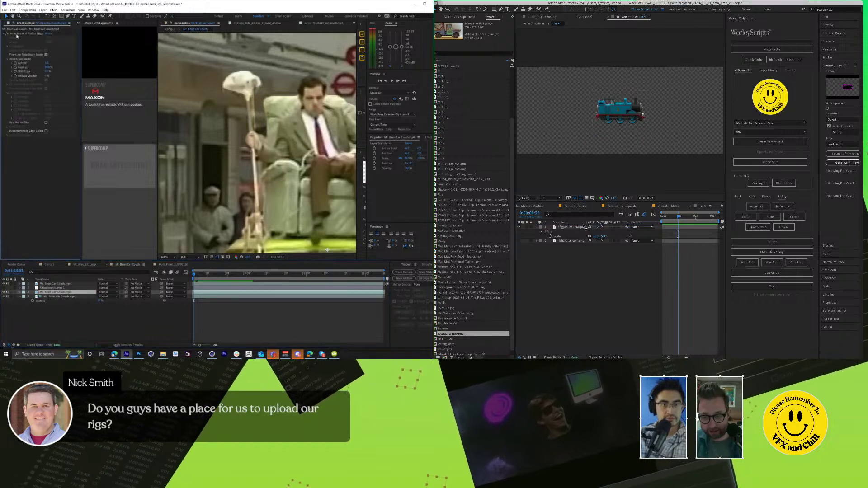
double_click(349, 141)
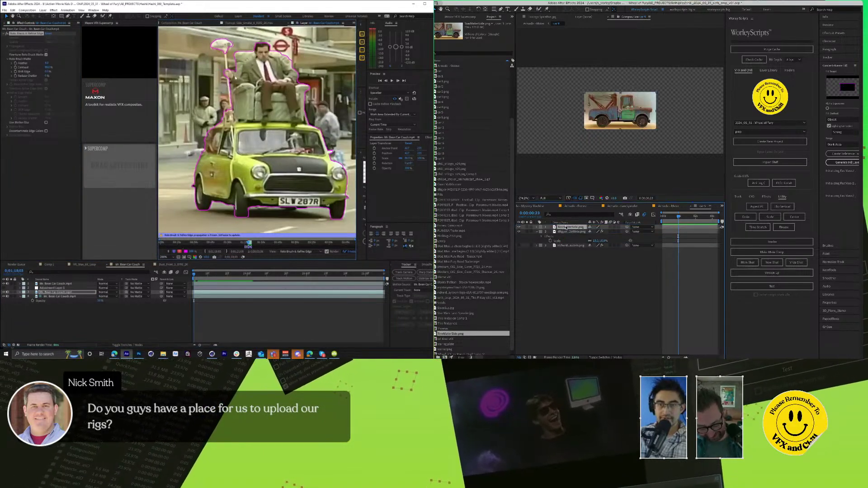
Step: Scale up the TowMaterSide.png layer until the tow truck photo fills most of the frame height
key("s")
left_click_drag(599, 234, 633, 234)
scroll(237, 77, "up", 3)
scroll(243, 116, "down", 1)
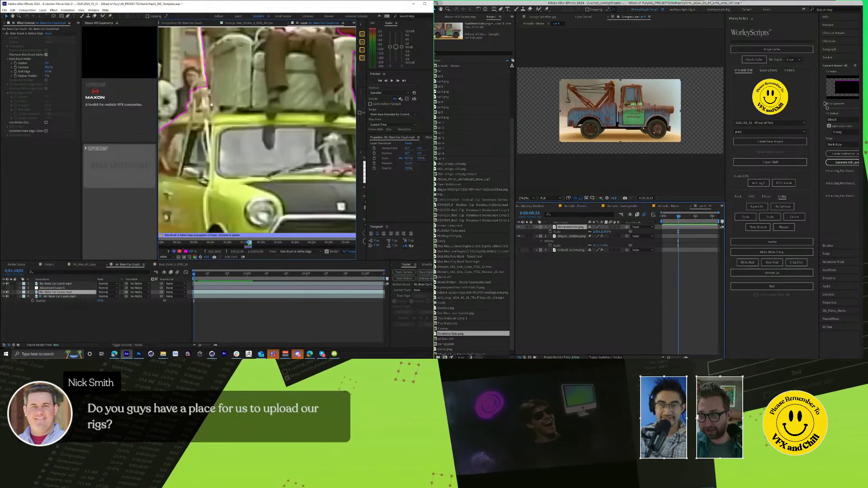
Step: Examine the Roto Brush outline around the mop, the seated figure and the armchair
left_click_drag(211, 104, 230, 175)
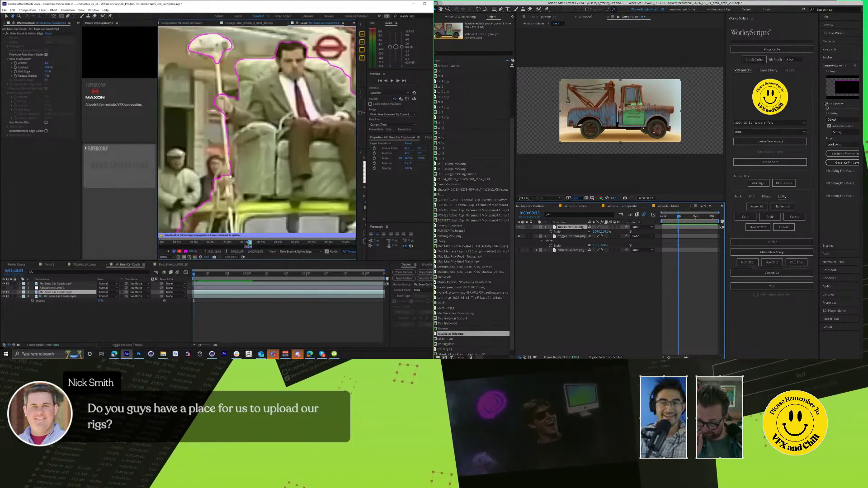
left_click(21, 32)
left_click(352, 250)
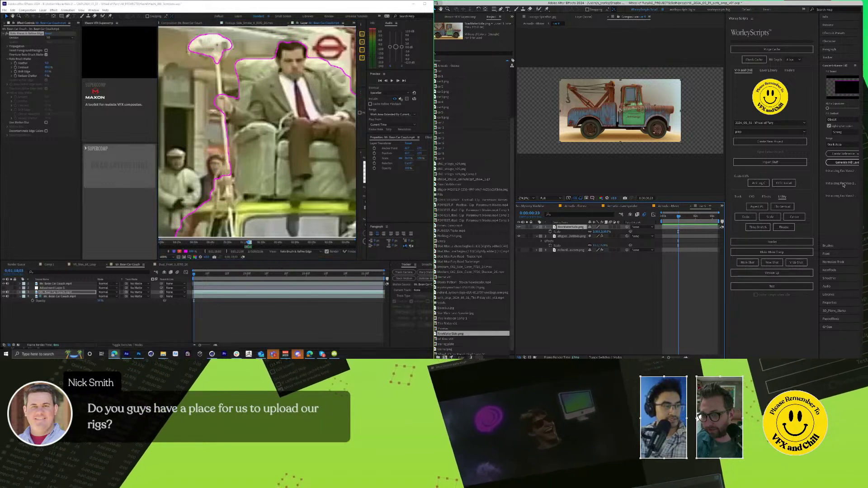
Step: Create a Content-Aware Fill reference frame of the tow truck, set up layer visibility for its cutout and freeze the reference layer in time
left_click(842, 154)
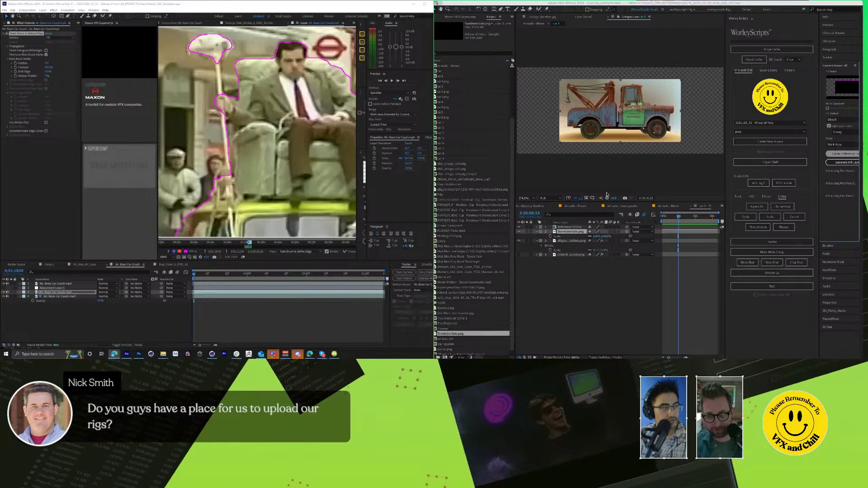
left_click(518, 227)
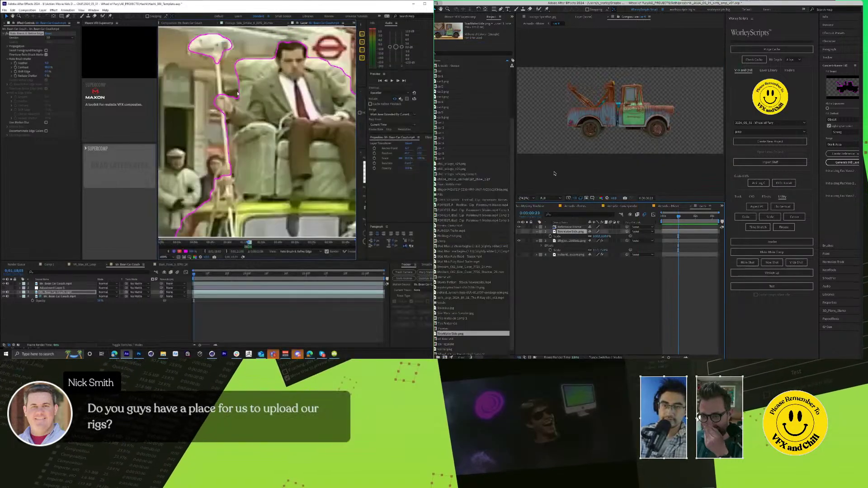
left_click(568, 227)
left_click(784, 228)
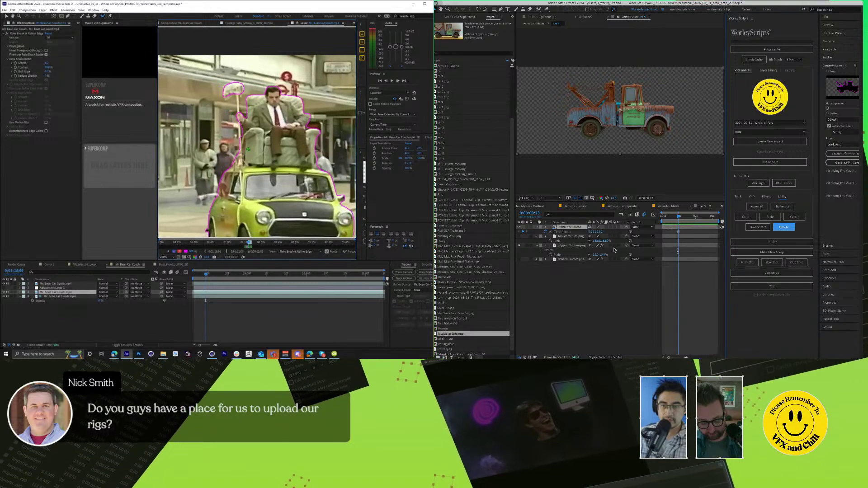
Step: Scale the tow truck cutout down to roughly the blue train's size and hide the train layer
left_click_drag(596, 233, 581, 232)
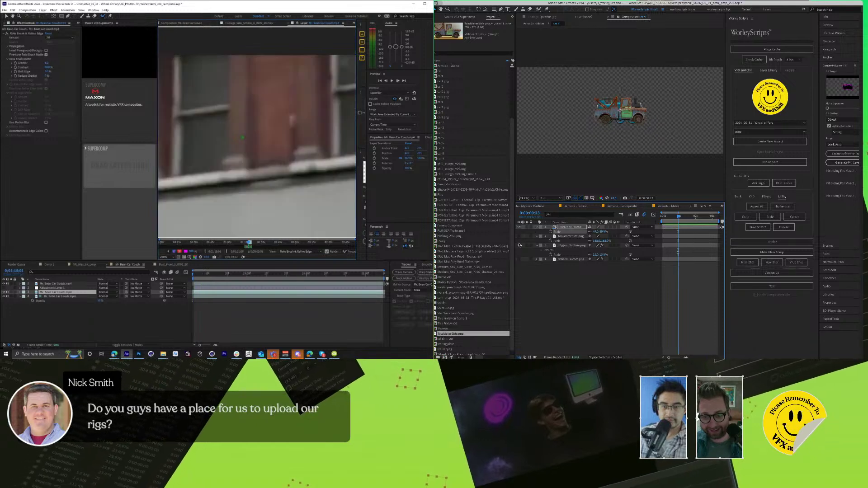
key("Page_Down")
left_click(626, 109)
Step: Return to Comp 1 with a wider viewer, and open the desert comp containing the tow truck in the other project
left_click(199, 23)
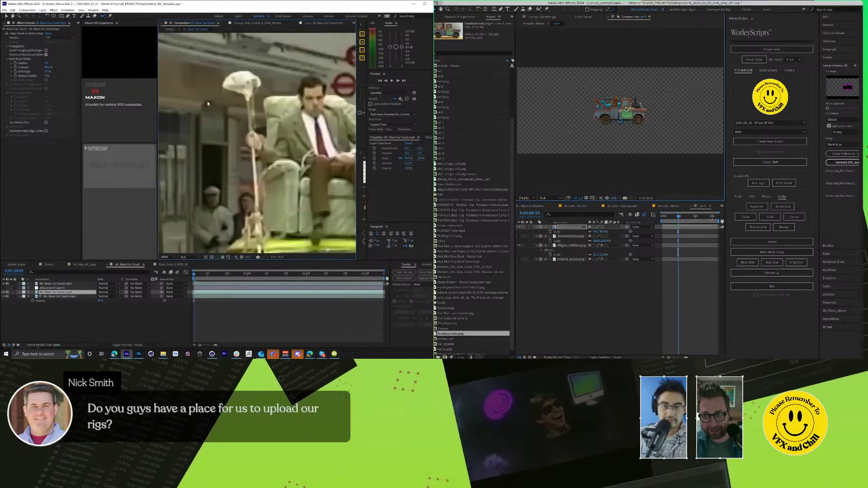
left_click(50, 264)
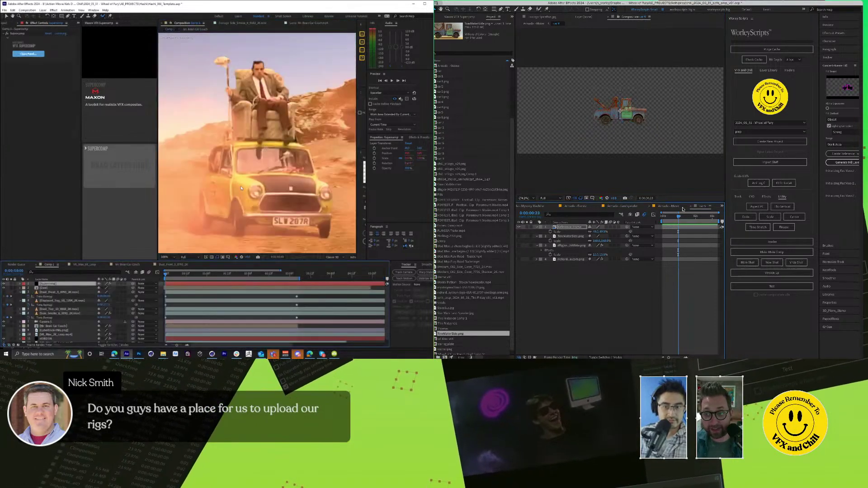
left_click(670, 206)
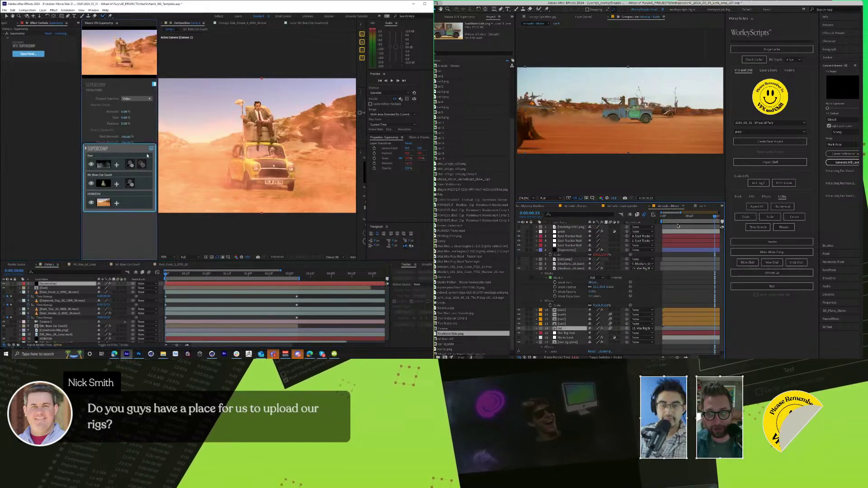
left_click_drag(157, 155, 125, 155)
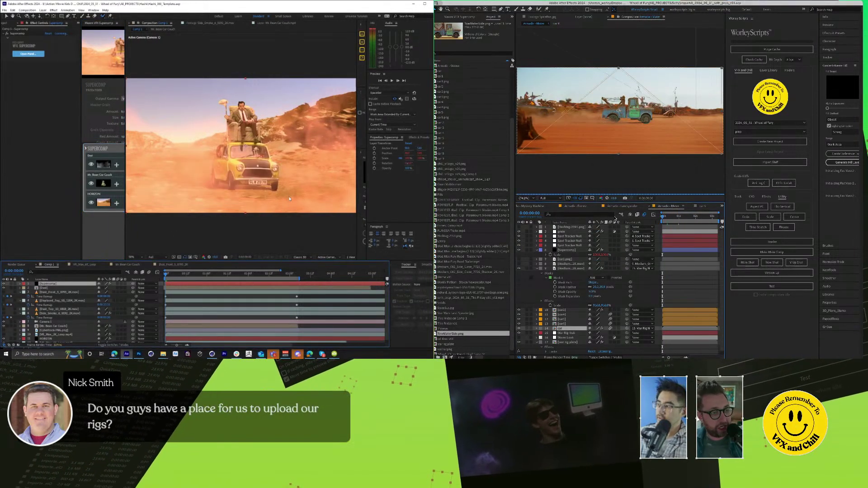
left_click(45, 10)
mouse_move(50, 15)
left_click(135, 22)
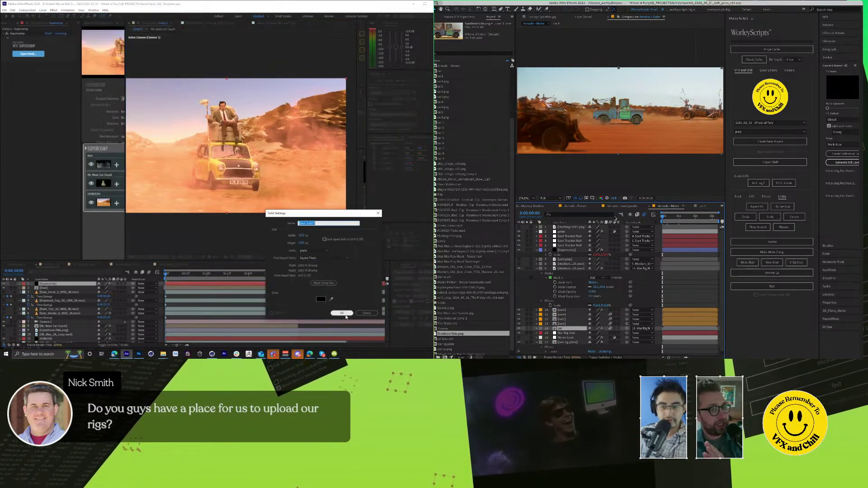
left_click(366, 314)
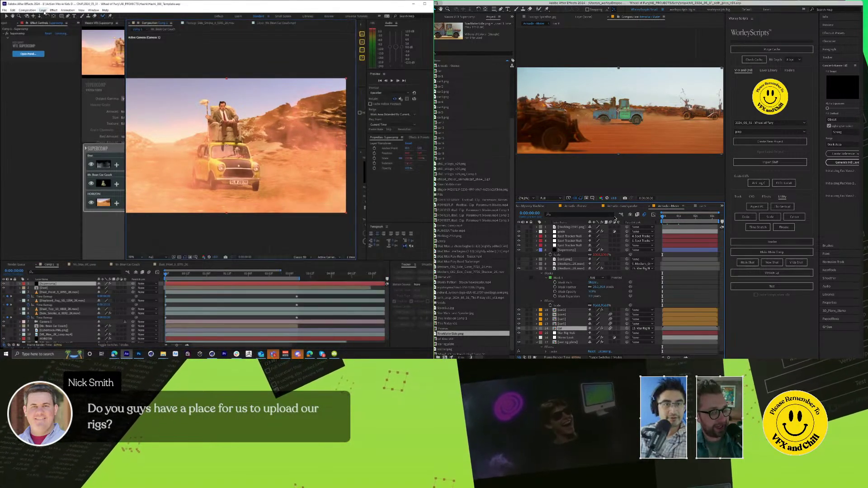
Step: Add an adjustment layer at the top of Comp 1 and apply the Looks effect to it
left_click(43, 10)
mouse_move(49, 15)
left_click(166, 50)
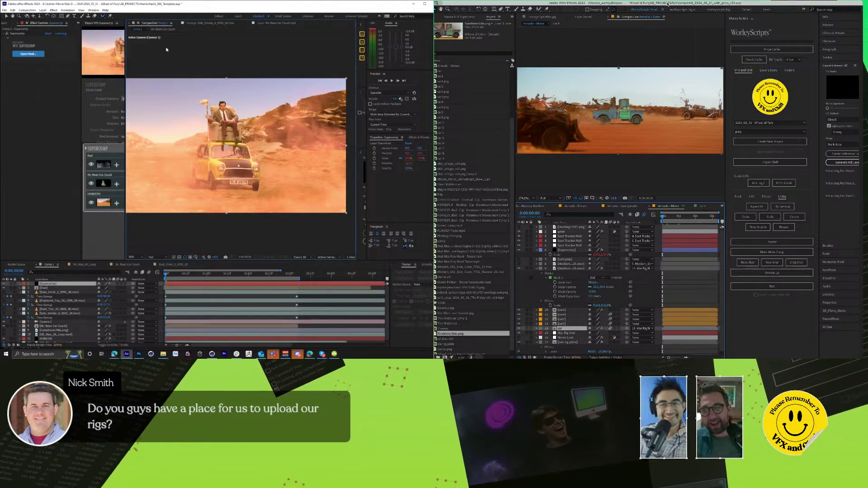
key("ctrl+space")
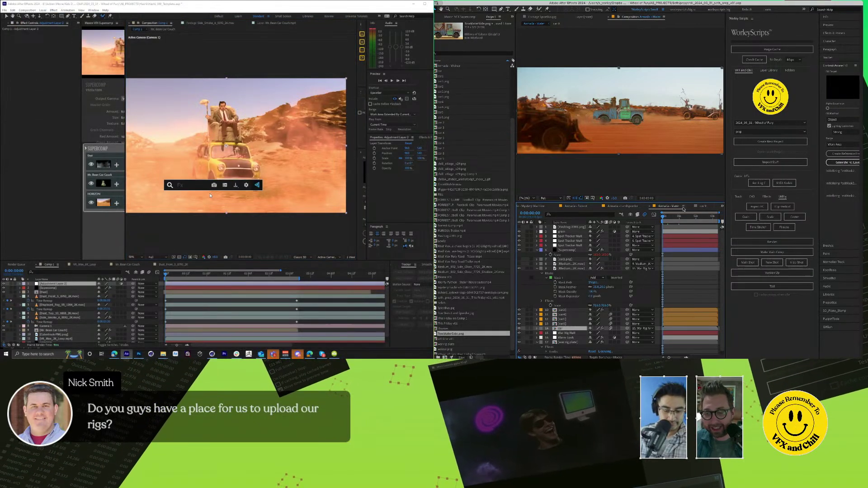
type("looks")
key("Return")
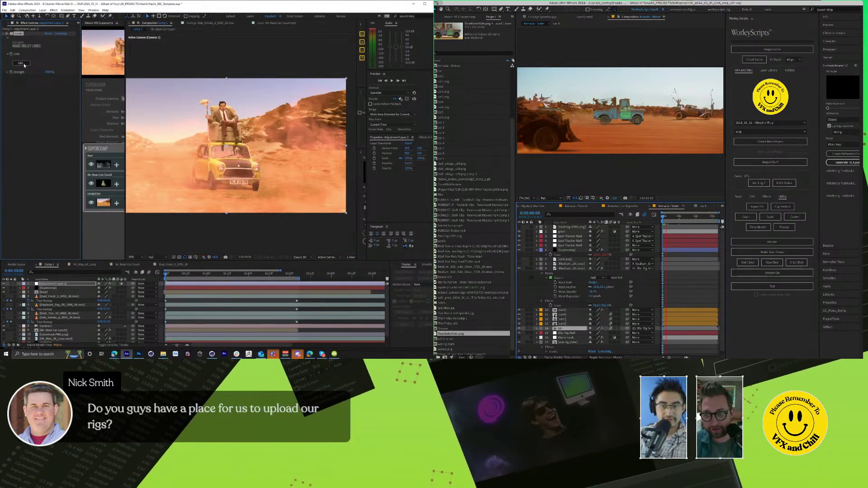
Step: Apply the Dinoshader preset to the tow truck cutout layer and turn off its rim light
left_click(702, 207)
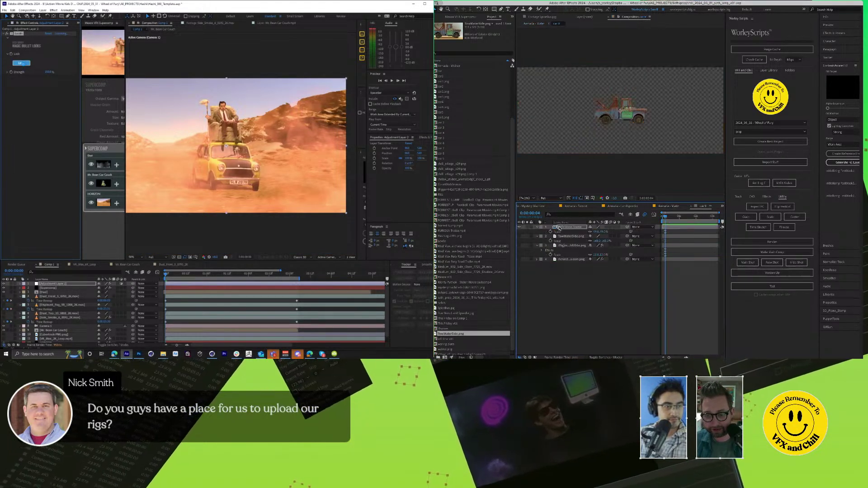
key("ctrl+space")
type("sha")
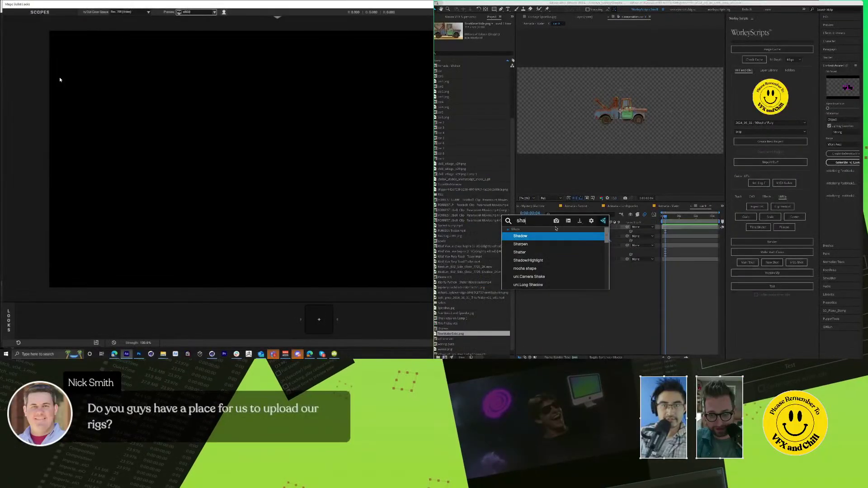
key("BackSpace")
key("BackSpace")
key("BackSpace")
type("dinos")
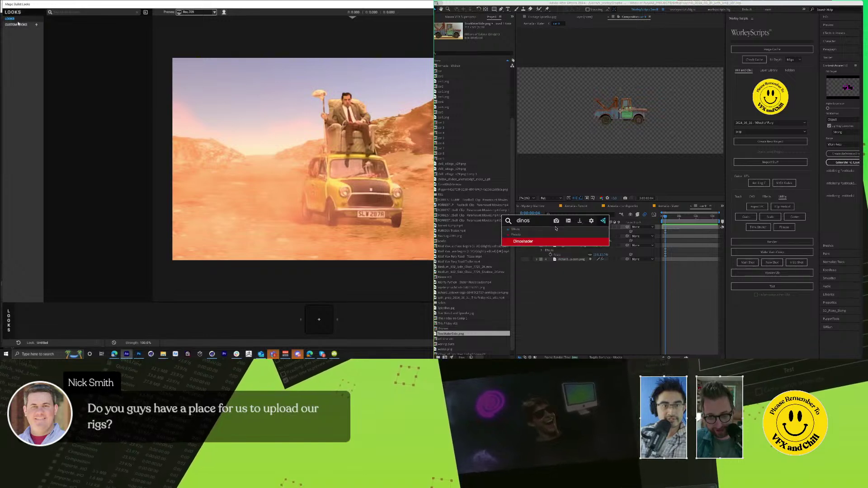
key("Return")
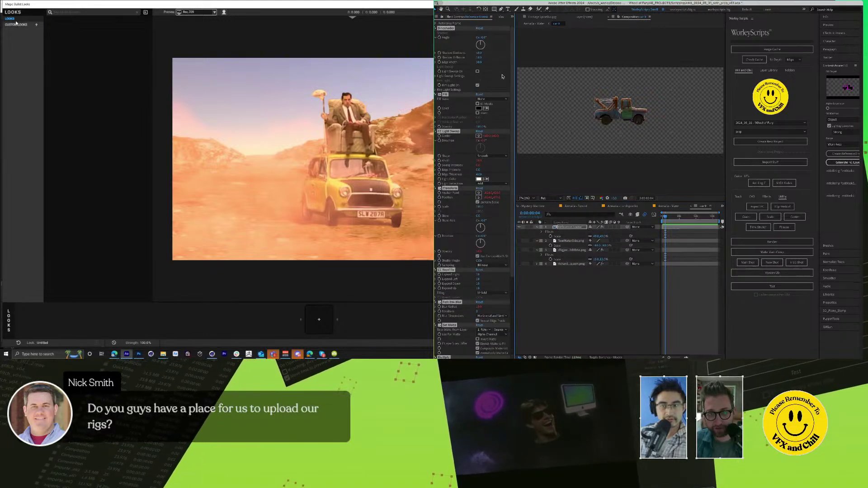
left_click(477, 71)
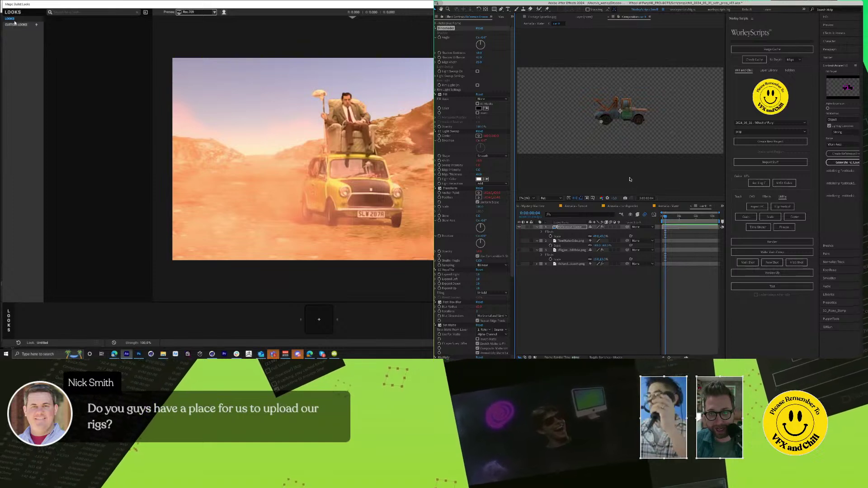
Step: Browse the Blockbuster Cool looks and try Capetown and Ice Palace on the desert car shot
left_click(11, 19)
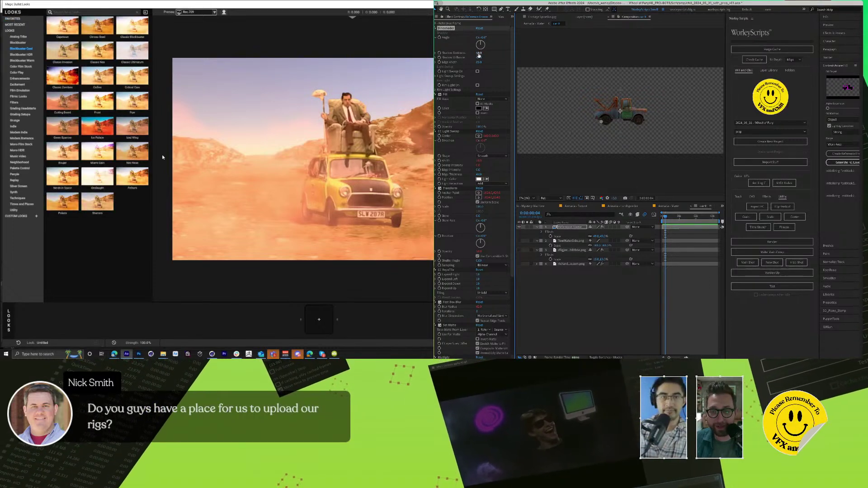
left_click(64, 30)
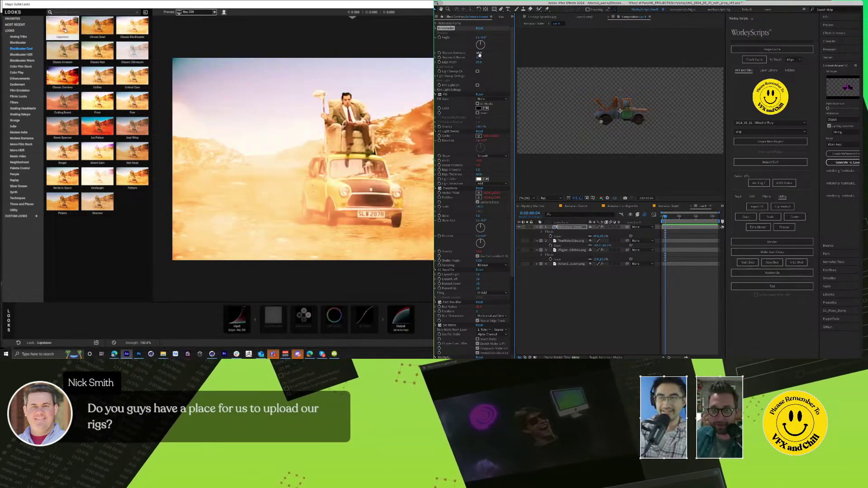
left_click(107, 126)
left_click(667, 207)
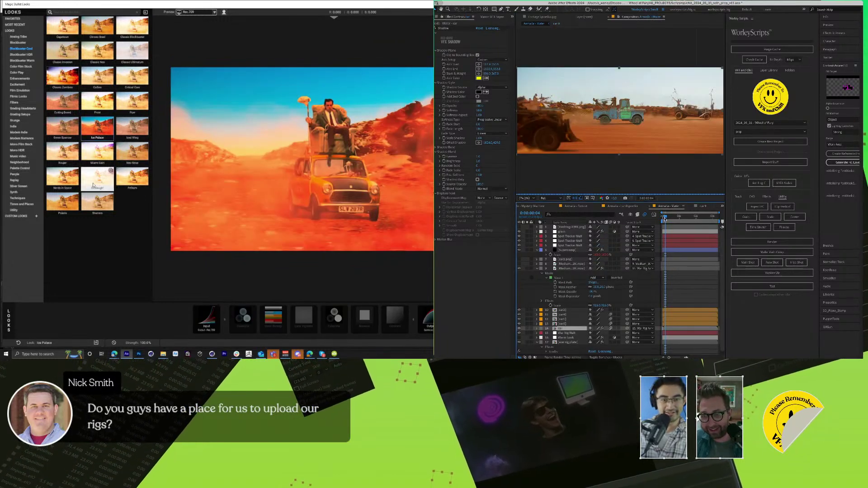
left_click(62, 176)
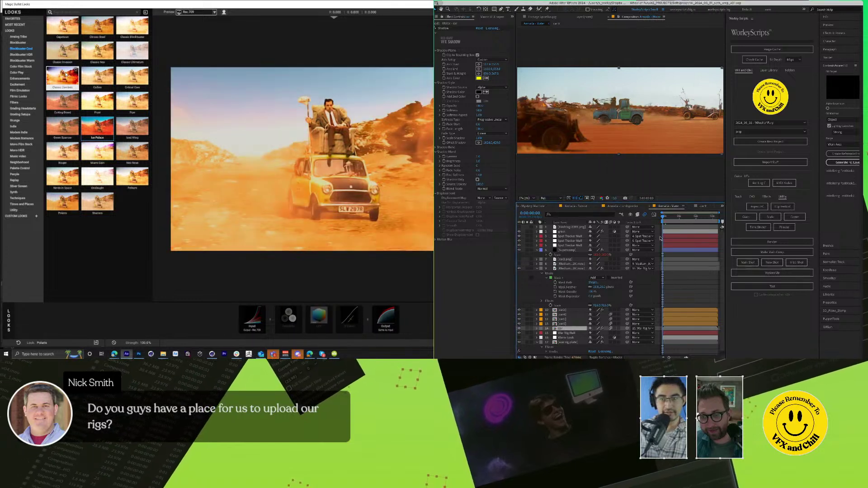
Step: Compare the shaded tow truck cutout with its appearance at different frames of the desert comp
left_click(703, 207)
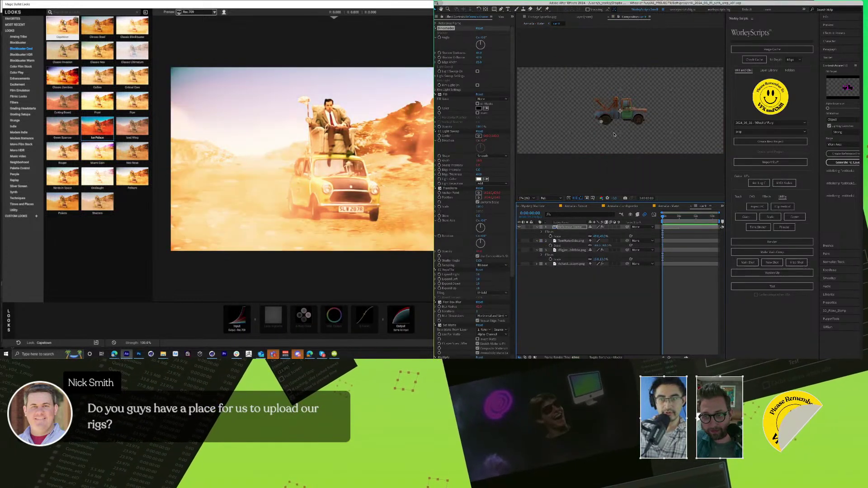
left_click(634, 111)
left_click(666, 206)
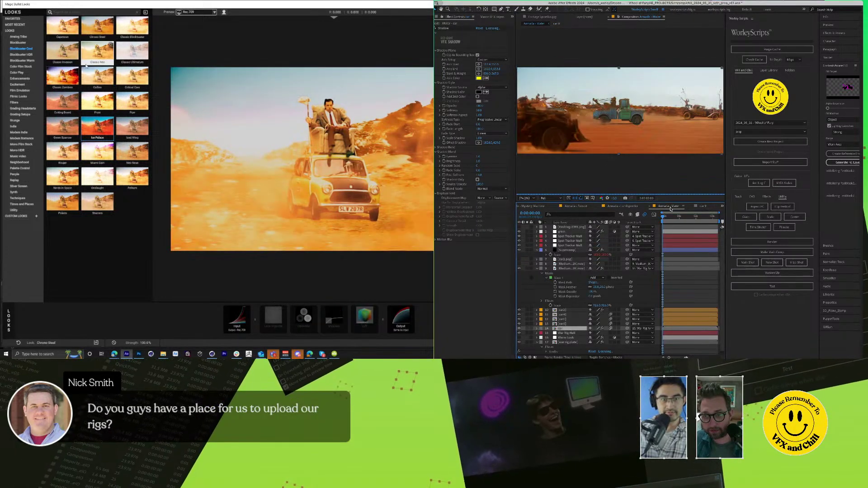
left_click(702, 217)
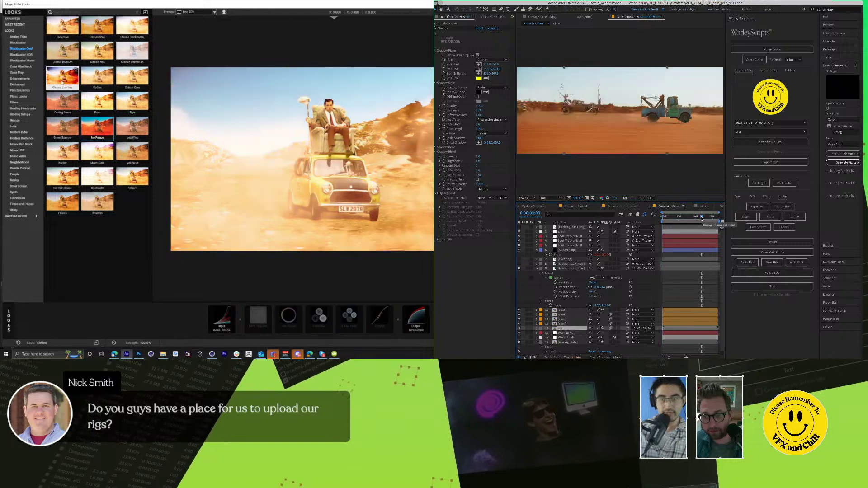
key("Home")
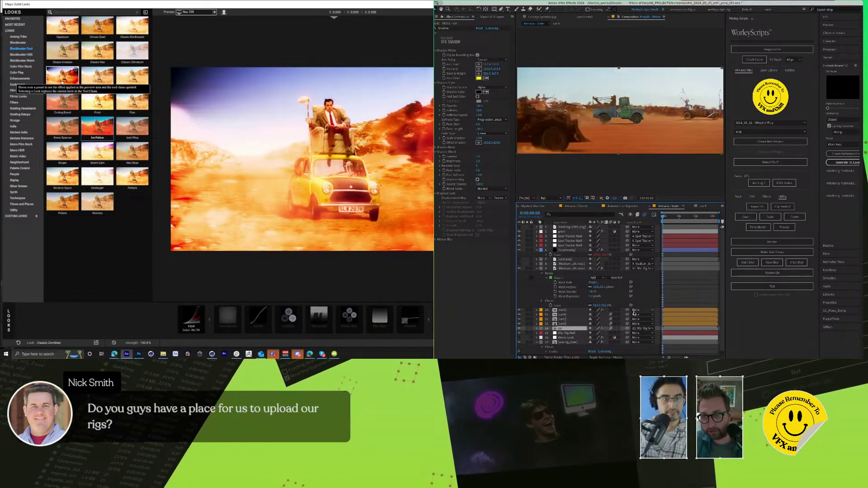
Step: Apply the Classic Zombies look to the adjustment layer and lower the Looks effect's strength
left_click(62, 80)
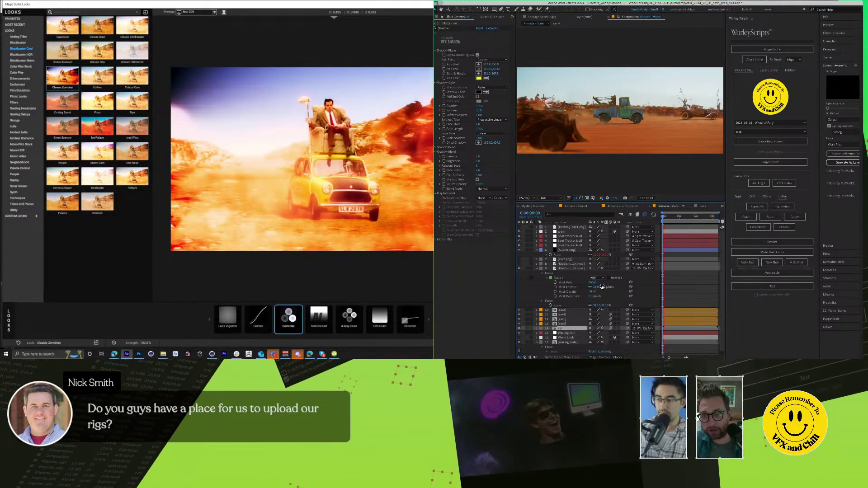
key("Return")
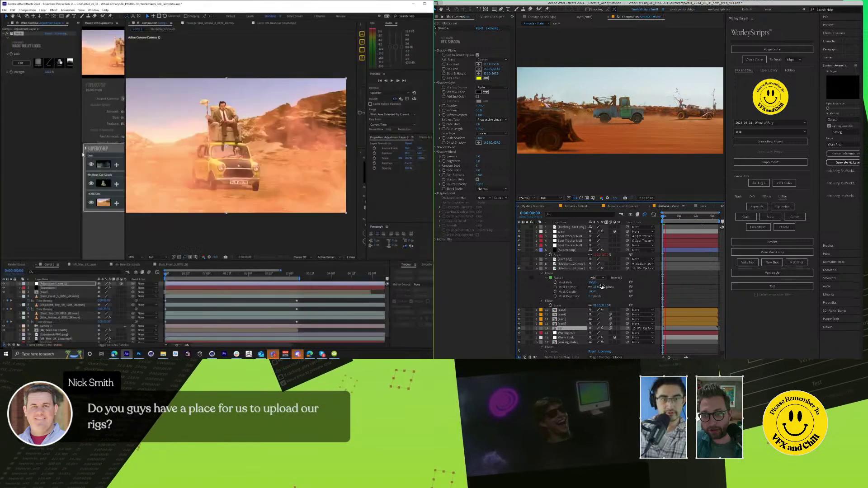
mouse_move(48, 71)
left_mouse_down()
mouse_move(18, 72)
mouse_move(43, 75)
left_mouse_up()
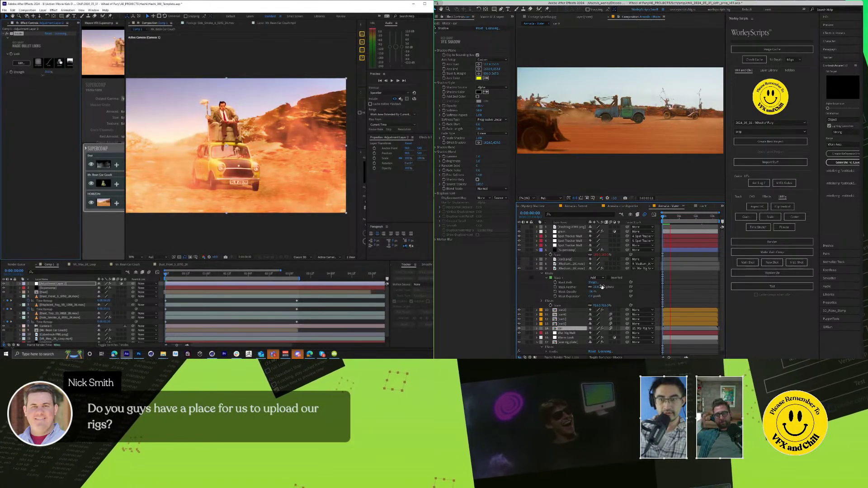
Step: Add a radius-based effect to the Mr. Bean Car Couch layer in Supercomp
left_click(327, 197)
key("space")
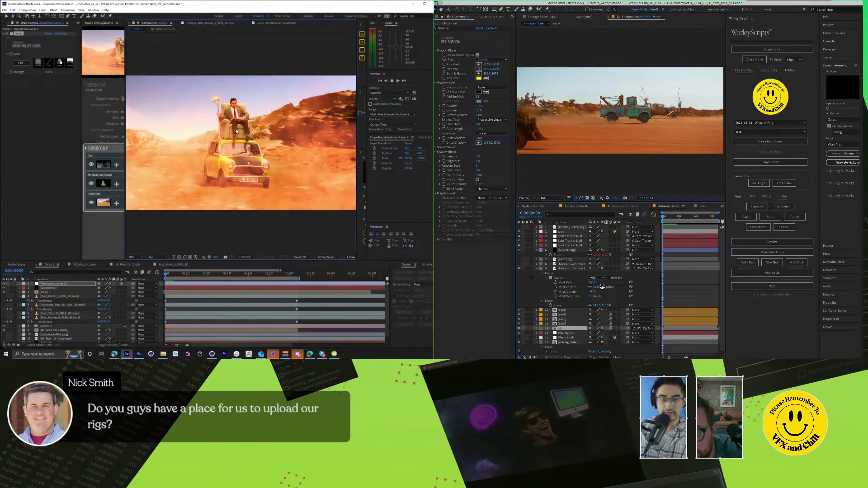
left_click(113, 175)
left_click(117, 184)
left_click(125, 184)
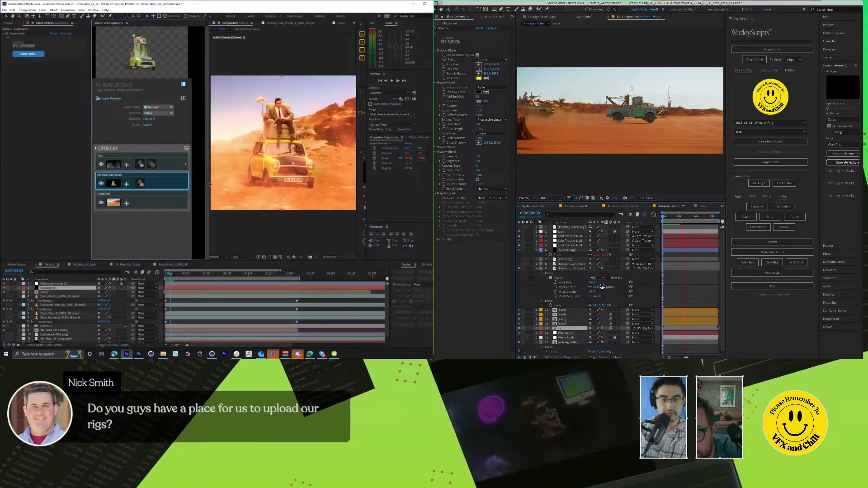
left_click(184, 185)
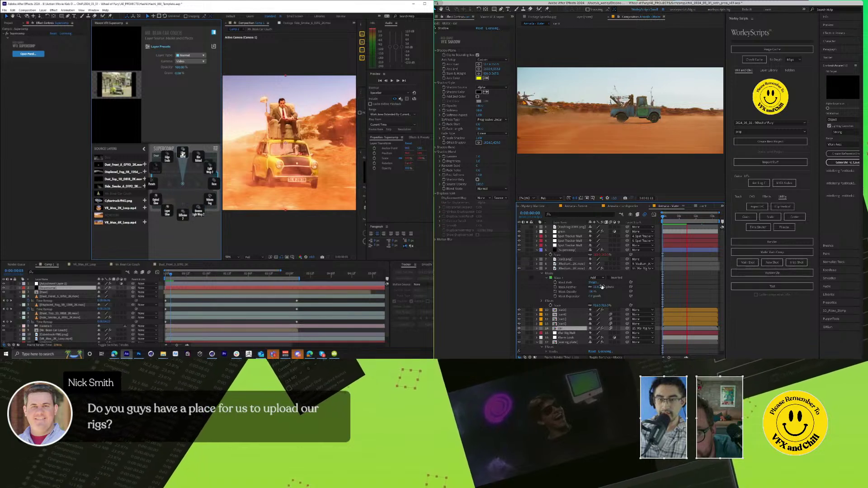
left_click(184, 156)
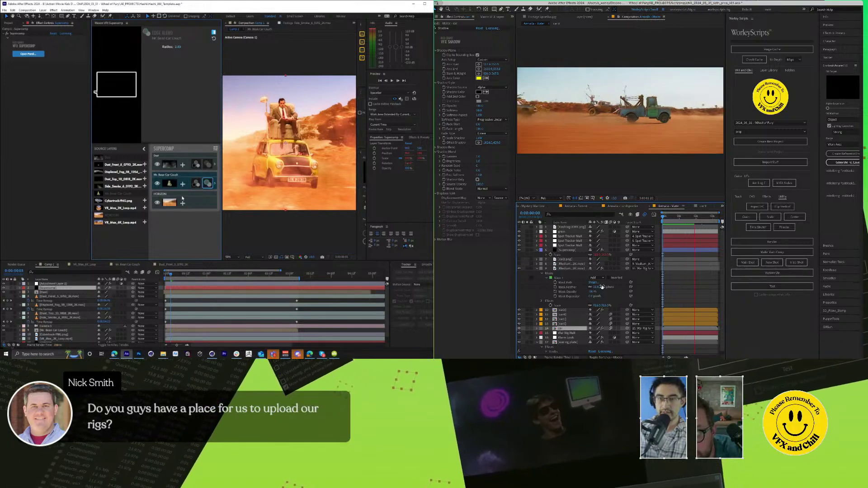
Step: Add Light Wrap 2 to the Mr. Bean Car Couch layer and adjust its amount
left_click(182, 183)
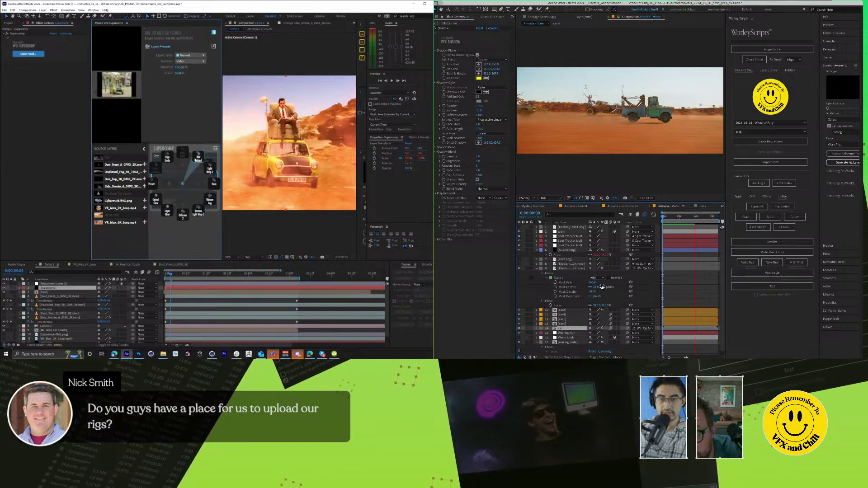
left_click(219, 170)
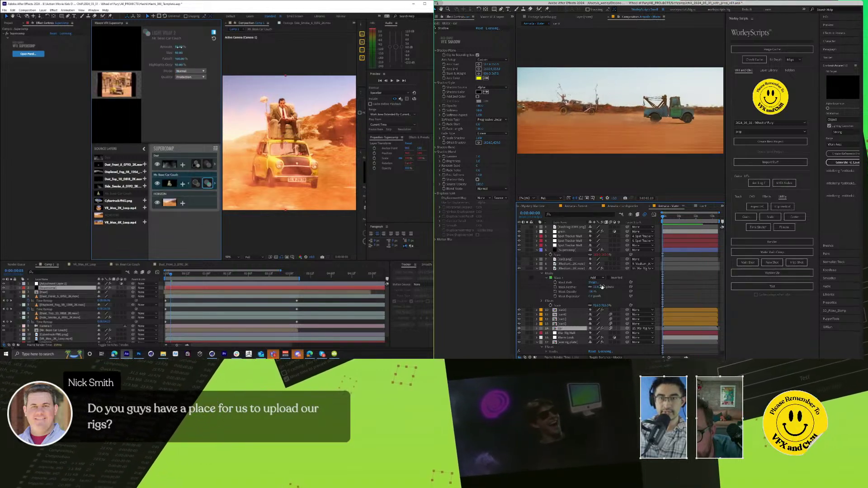
left_click_drag(183, 52, 186, 52)
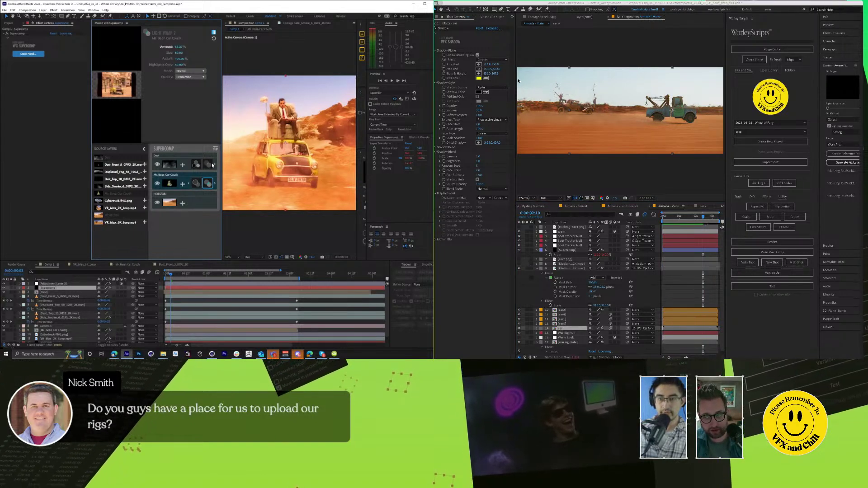
left_click_drag(221, 164, 143, 164)
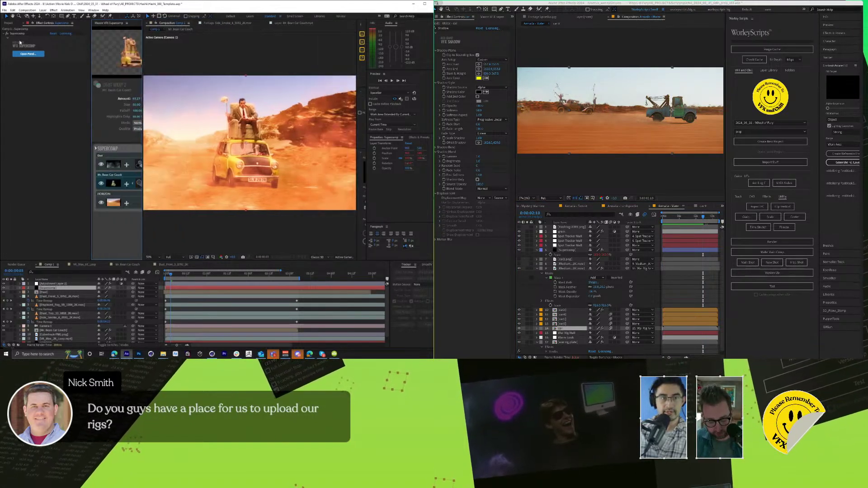
Step: Import the TireSmoke3 clip from the project's RENDERS folder
left_click(11, 23)
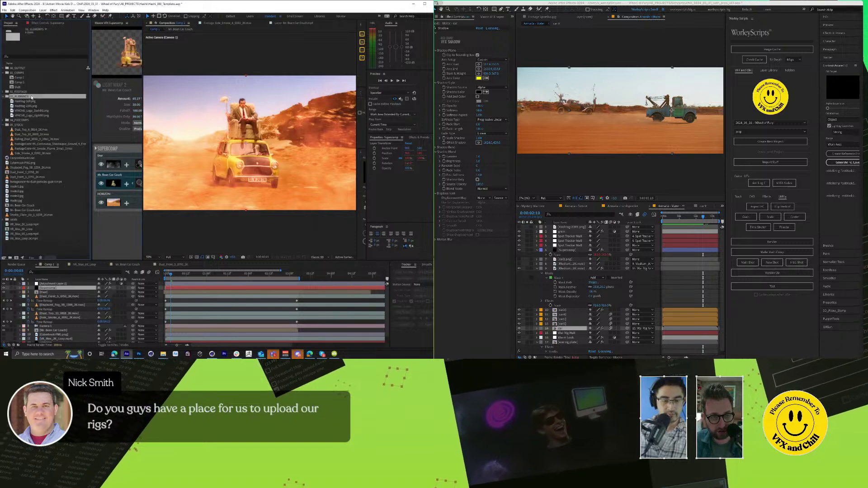
key("ctrl+i")
left_click(286, 92)
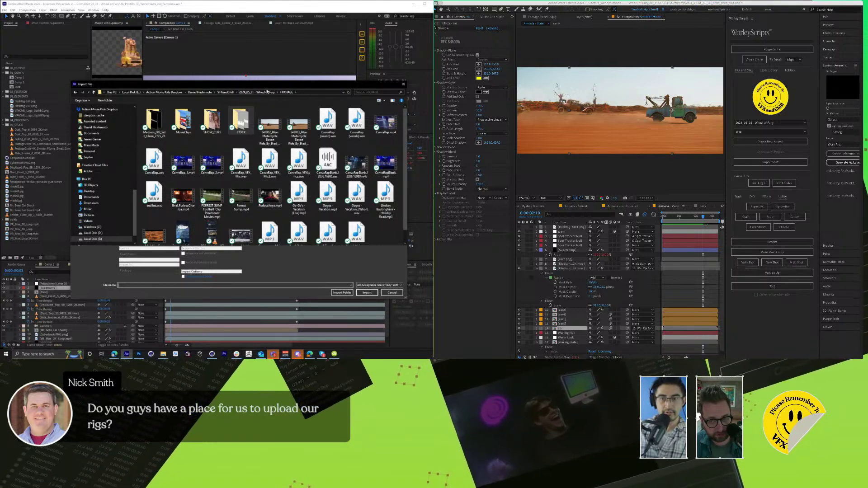
left_click(265, 92)
double_click(152, 131)
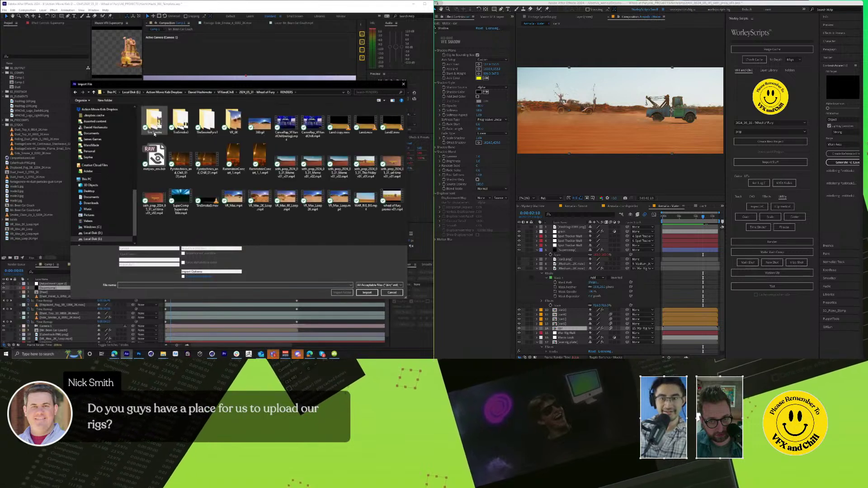
double_click(207, 198)
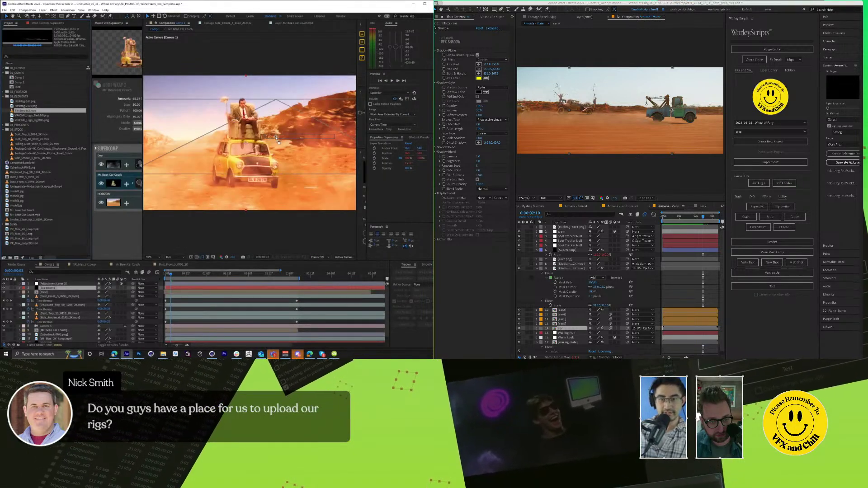
Step: Place the tire smoke clip in the car comp, then scale, rotate and position it at the car's wheels
left_click_drag(305, 153, 195, 181)
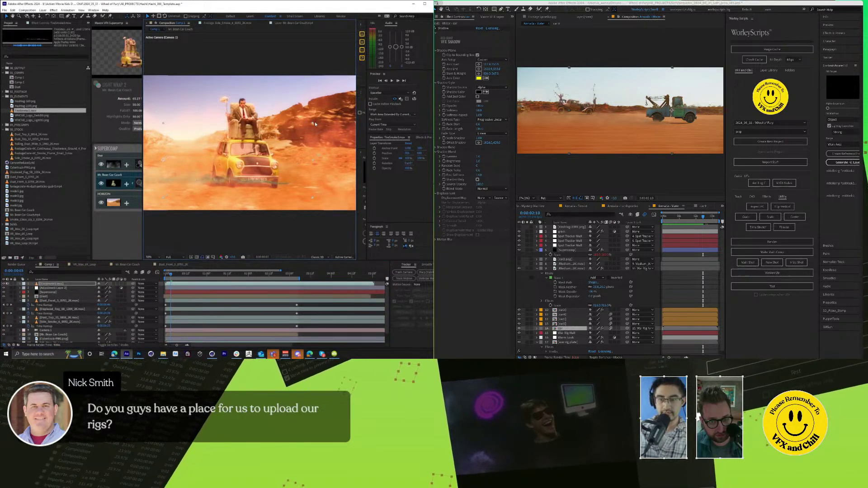
left_click_drag(165, 116, 215, 162)
left_click_drag(330, 53, 287, 88)
key("v")
left_click_drag(244, 174, 287, 177)
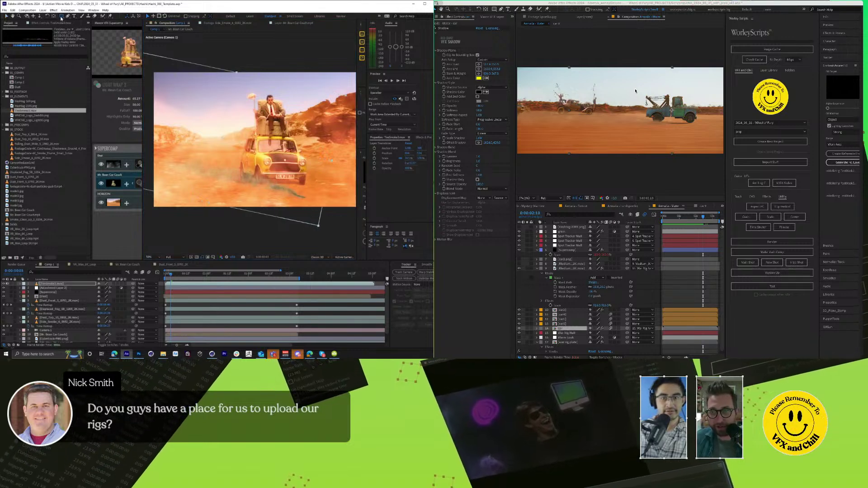
Step: Add a full-size mask to the tire smoke layer and feather its edge
double_click(61, 16)
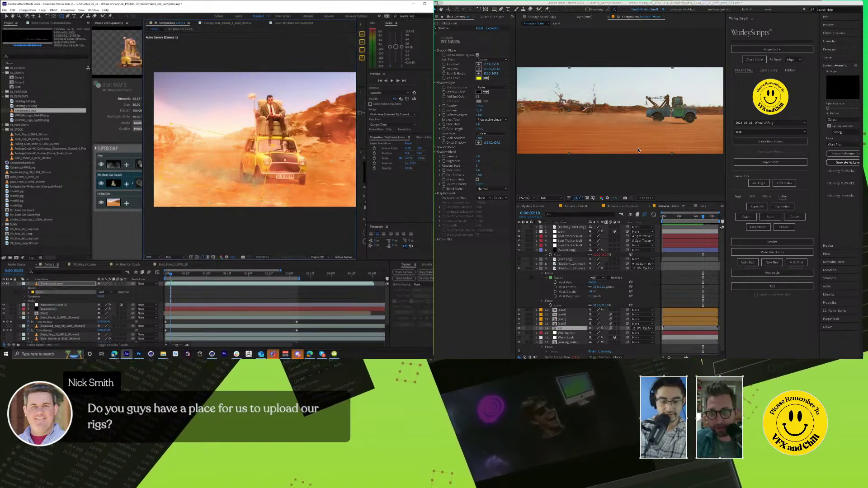
key("f")
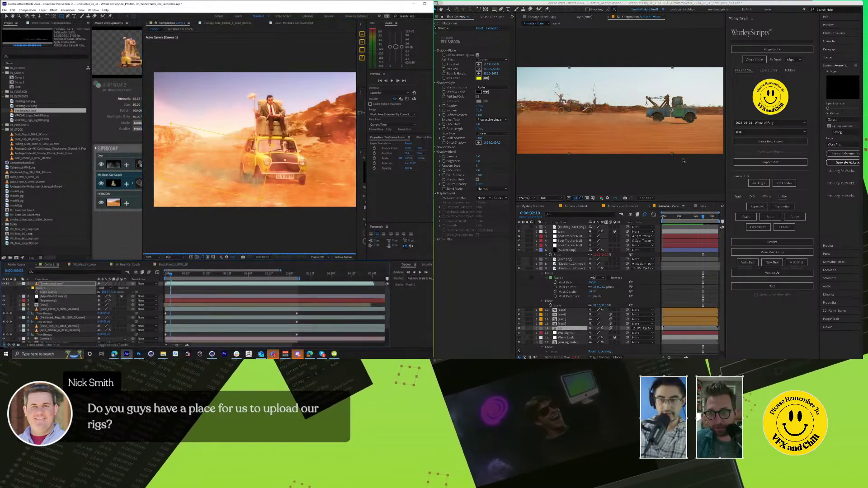
key("v")
left_click(254, 180)
left_click(51, 292)
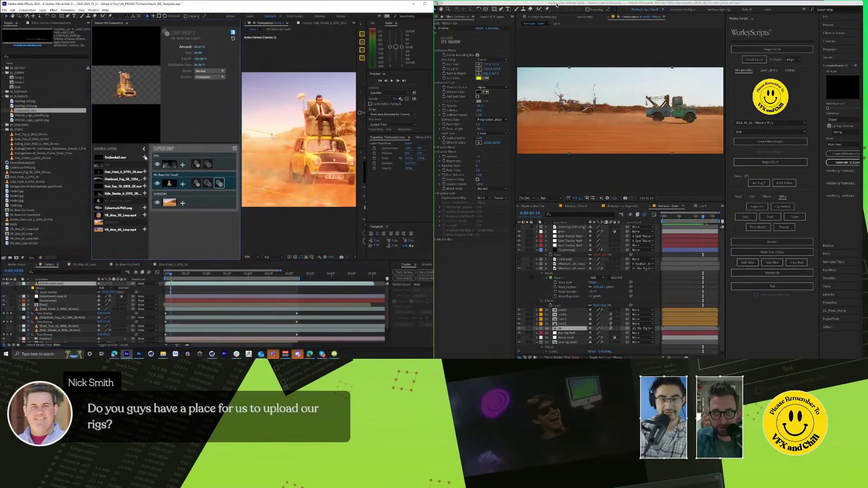
Step: Add the tire smoke to Supercomp with Color Correction and Blur Behind effects
left_click(144, 158)
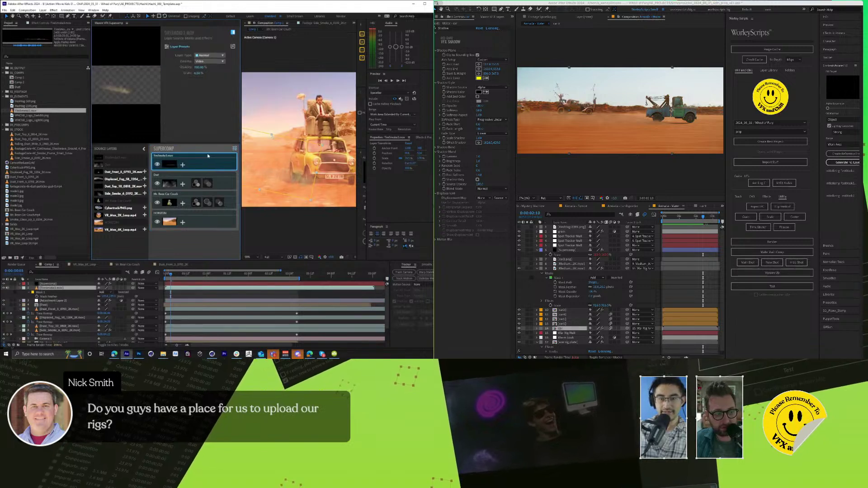
left_click(182, 166)
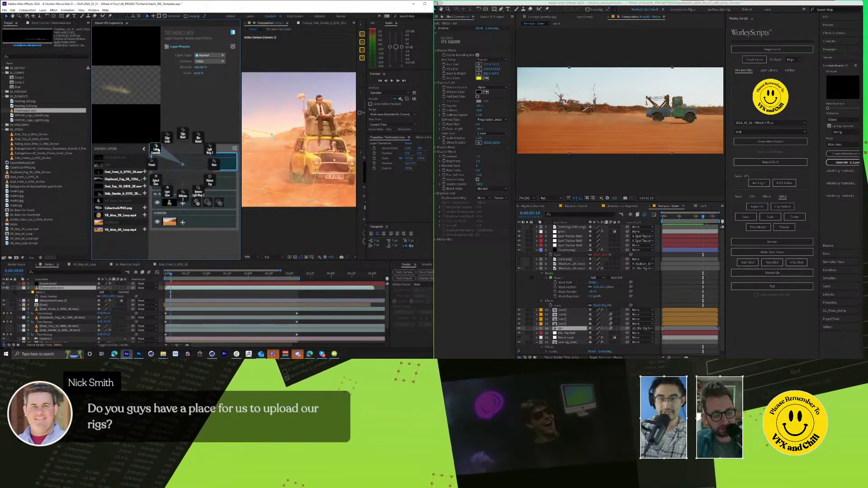
left_click(169, 142)
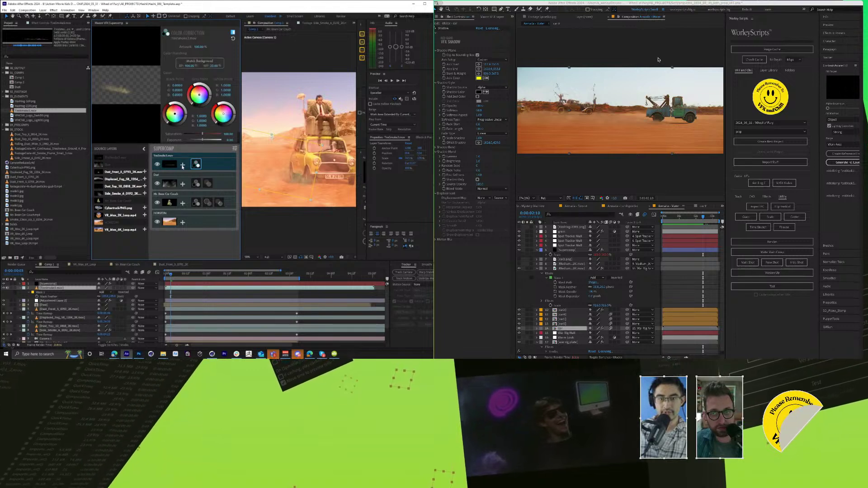
left_click(182, 166)
left_click(194, 139)
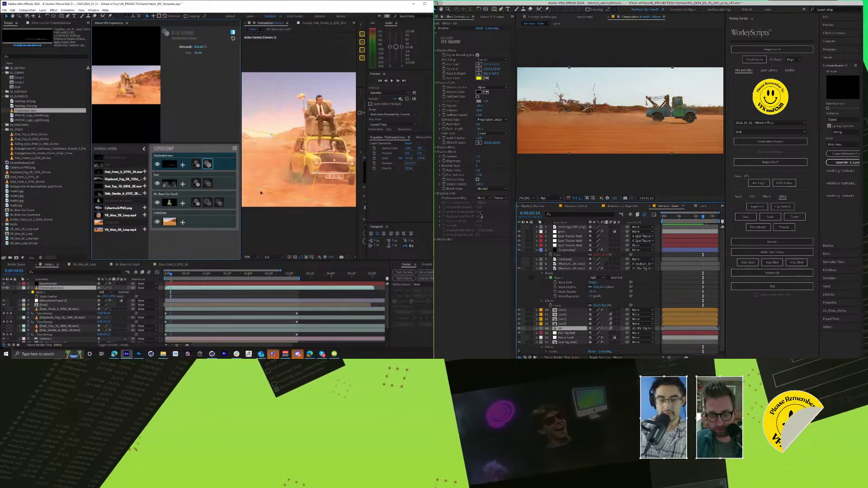
Step: Nudge the tire smoke in the car comp, and import and open Best of Tow Mater Pixar Cars.mp4 in the tow truck project
key("super+i")
left_click(55, 284)
left_click_drag(259, 190, 265, 183)
left_click(460, 86)
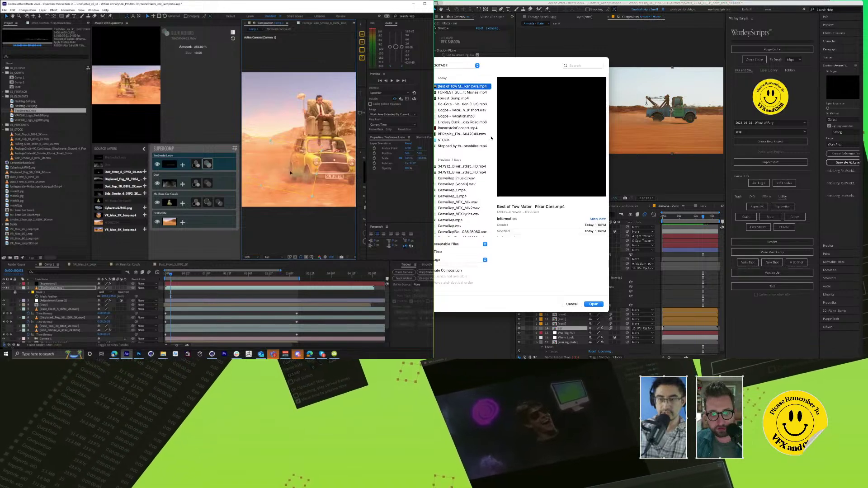
left_click(593, 303)
left_click(165, 274)
double_click(461, 71)
Step: Keyframe the tire smoke layer's position early in the shot to follow the car, while scrubbing the Tow Mater clip
left_click_drag(537, 185, 523, 190)
key("p")
left_click(197, 274)
left_click_drag(240, 178, 161, 179)
left_click_drag(523, 190, 535, 190)
left_click(227, 275)
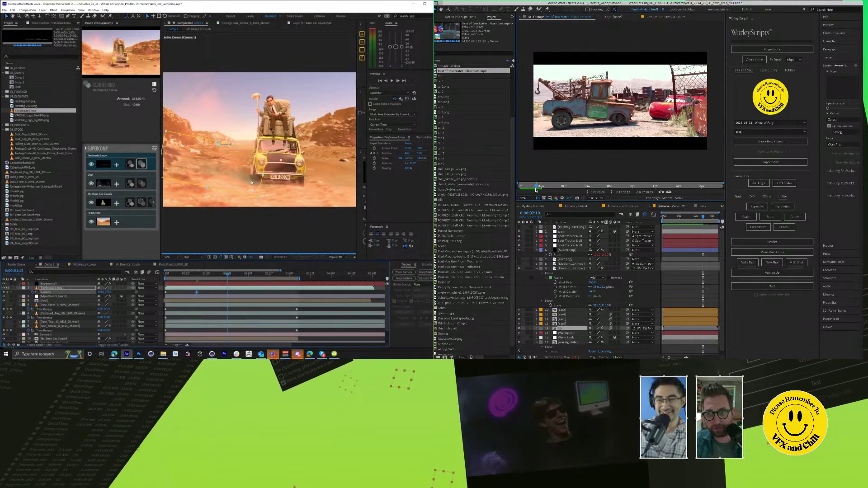
Step: Add position keyframes from 0:00:01:12 onward, shifting the tire smoke to stay with the car's wheels
left_click_drag(535, 191, 536, 190)
left_click_drag(252, 182, 256, 185)
left_click_drag(536, 190, 537, 190)
left_click_drag(256, 186, 256, 187)
left_click_drag(536, 190, 539, 188)
left_click(266, 274)
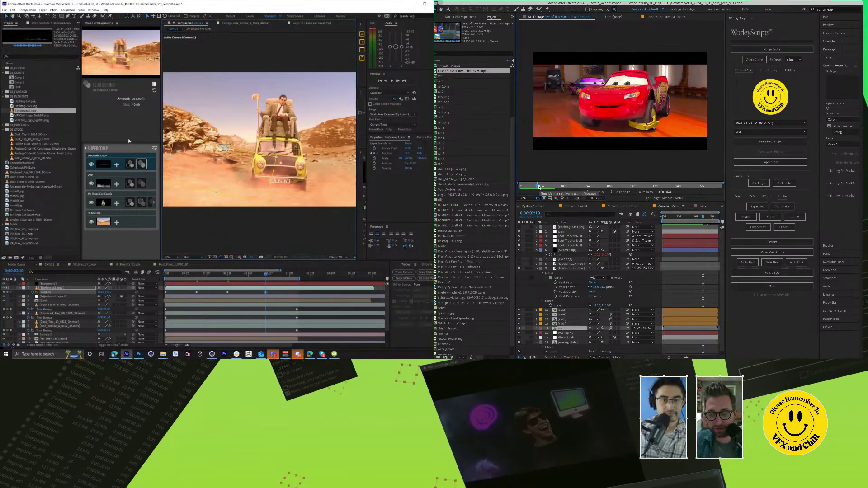
Step: Inspect the tire smoke's Color Correction settings and scan the Tow Mater clip for a usable shot of the truck
left_click(129, 164)
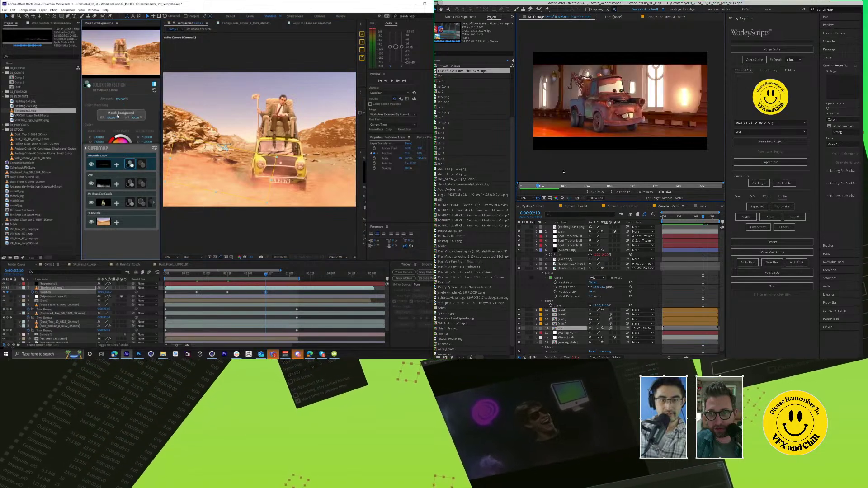
left_click(547, 187)
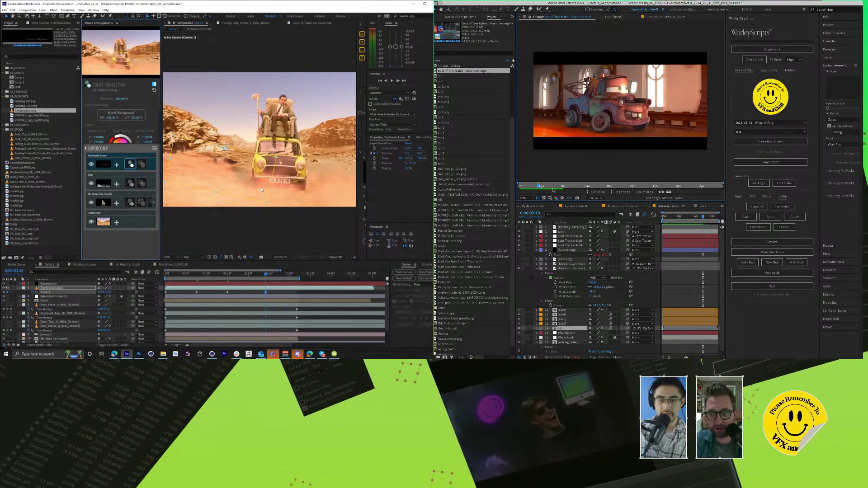
left_click_drag(552, 187, 589, 187)
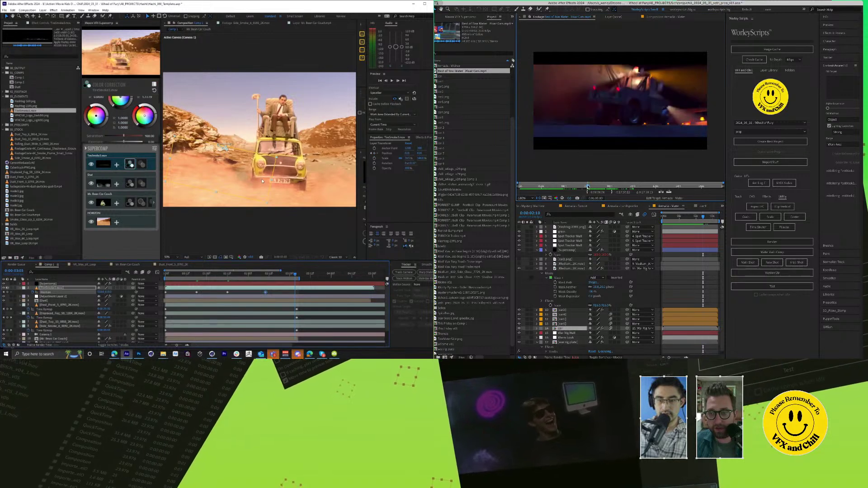
left_click_drag(594, 187, 595, 186)
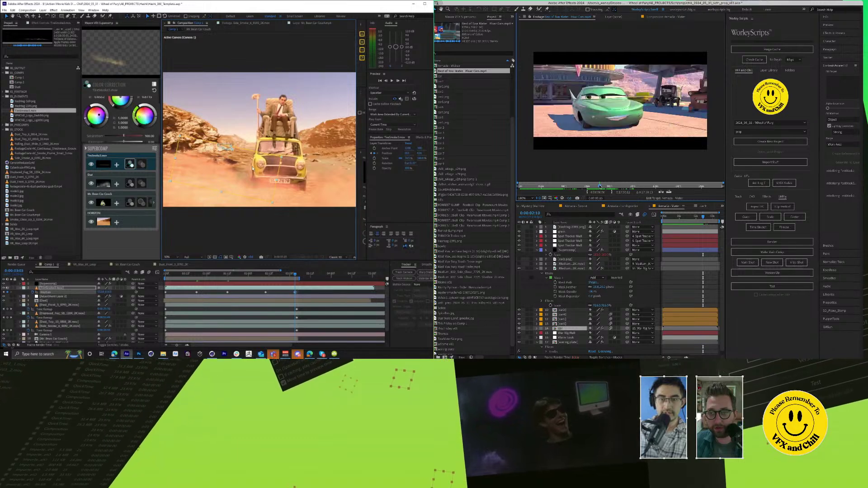
left_click_drag(600, 186, 617, 187)
Step: Move the tire smoke layer below the Dust layer in Supercomp and save the project
left_click_drag(110, 166, 109, 190)
left_click_drag(620, 187, 628, 187)
key("ctrl+s")
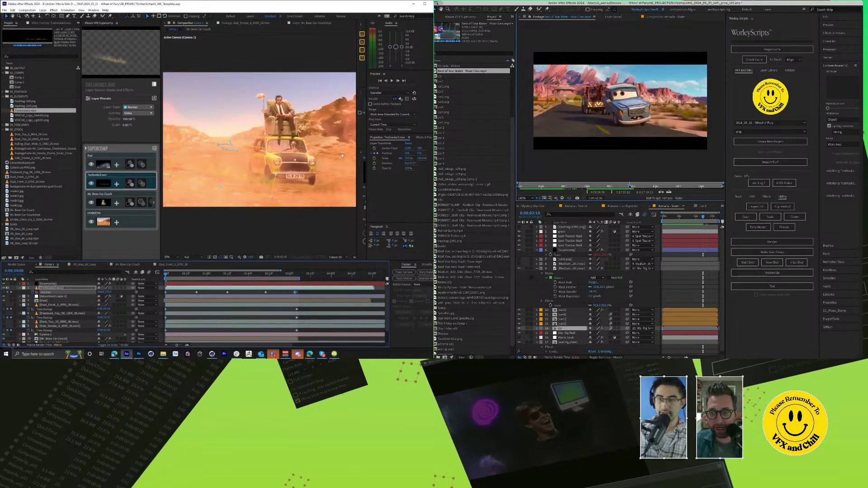
left_click_drag(633, 187, 637, 187)
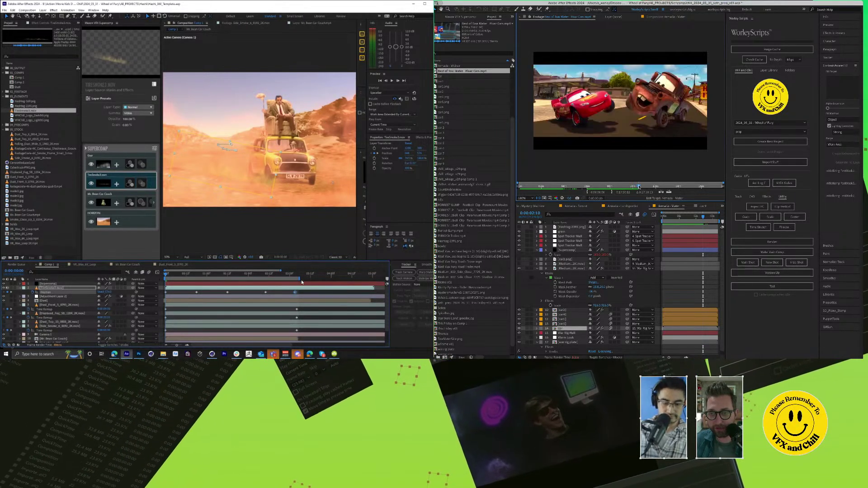
Step: Add the car comp to the render queue and browse for its output location
key("ctrl+m")
left_click_drag(646, 187, 677, 186)
left_click(121, 321)
left_click(198, 26)
double_click(150, 64)
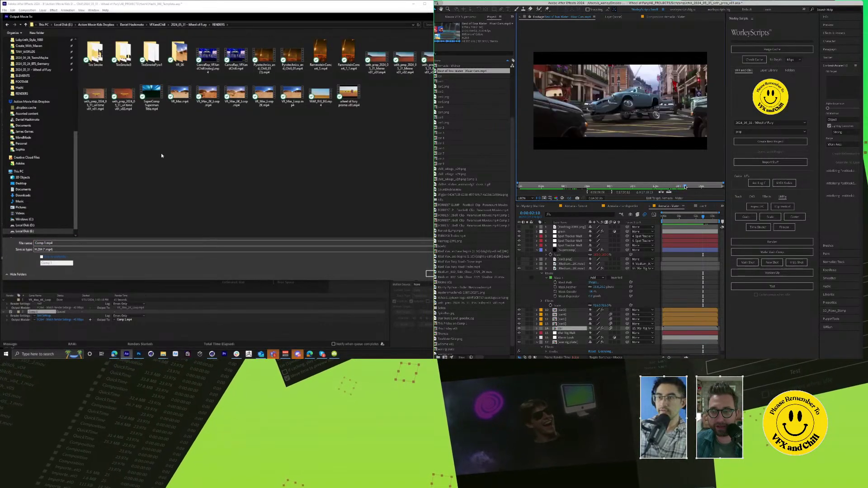
left_click_drag(691, 187, 721, 187)
Step: Create a SHOW_RENDERS folder inside the Wheel of Fury project folder and open it as the output location
left_click(201, 26)
right_click(123, 93)
mouse_move(148, 157)
left_click(188, 158)
type("SHOW_RENDERS")
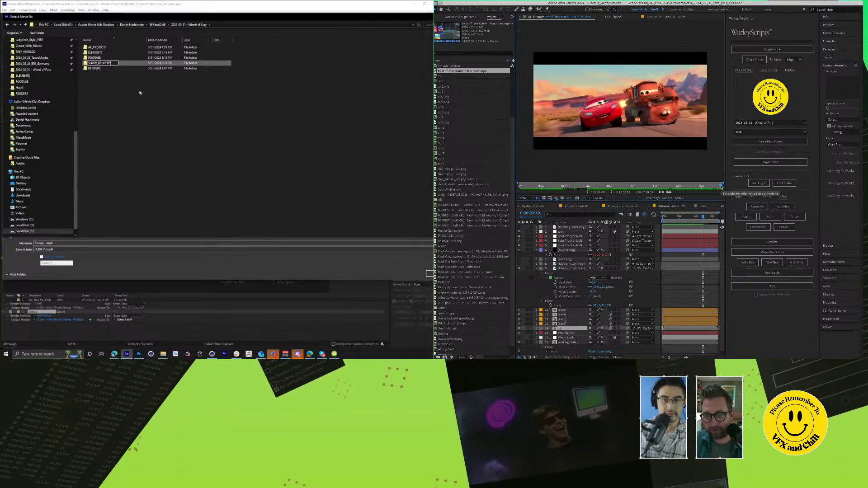
key("Return")
Step: Name the output file Mr Bean 01 and start rendering the comp
left_click(122, 243)
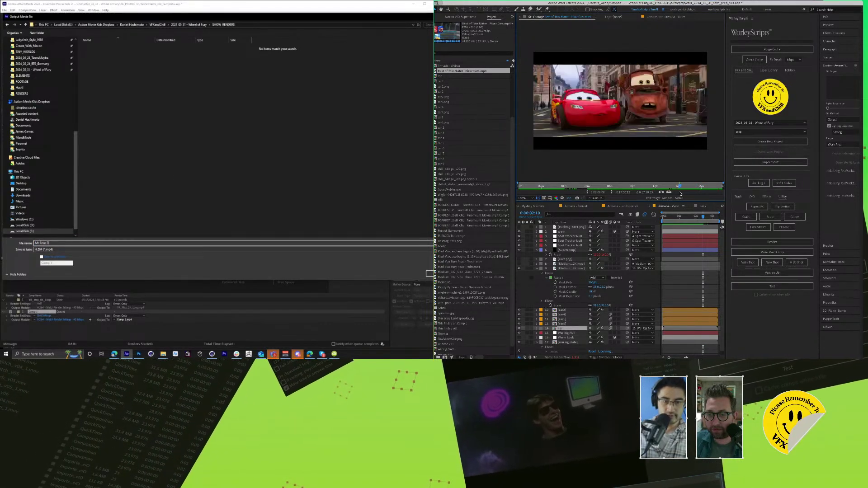
key("Return")
left_click_drag(670, 193, 546, 190)
left_click(342, 275)
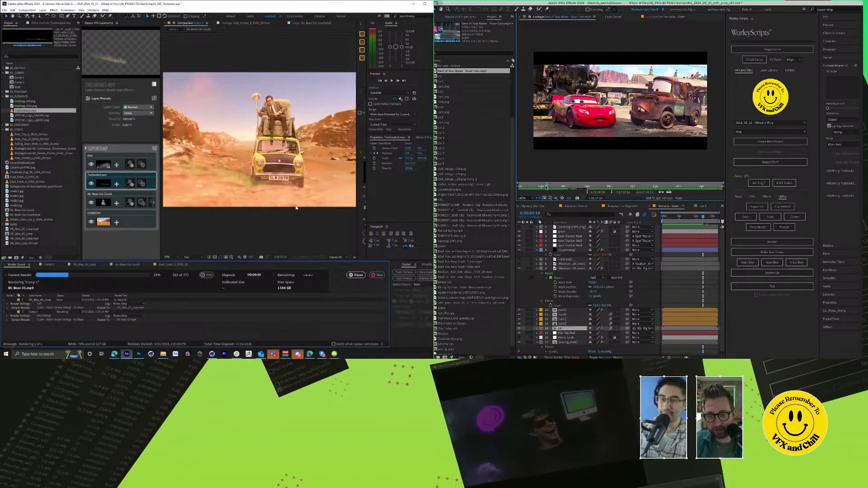
left_click_drag(546, 186, 543, 186)
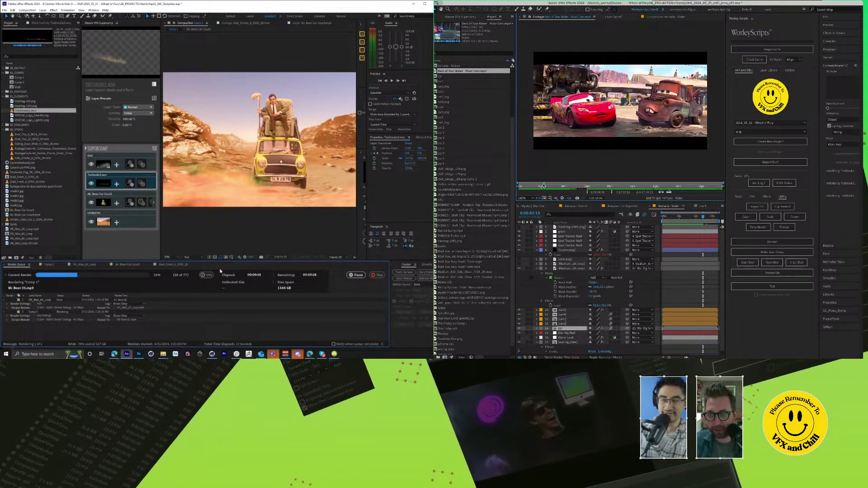
Step: Stop the render and lower the opacity of the tire smoke layer in Supercomp
left_click(377, 275)
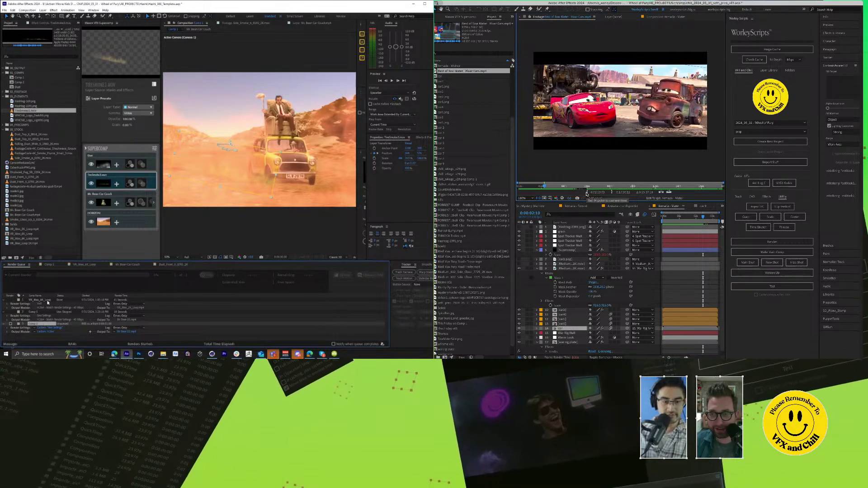
left_click(107, 265)
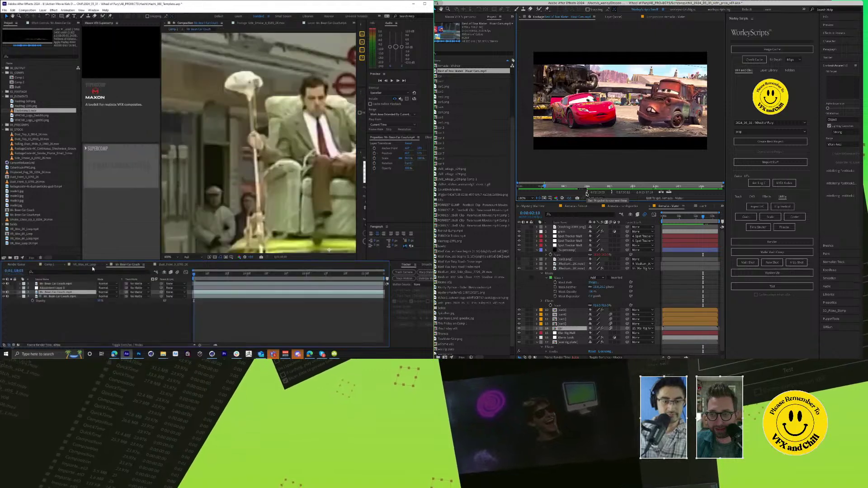
left_click(60, 266)
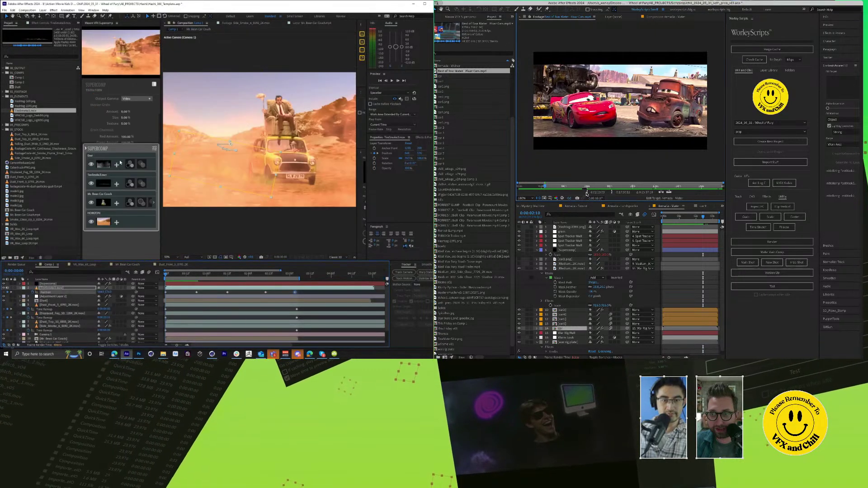
left_click(117, 177)
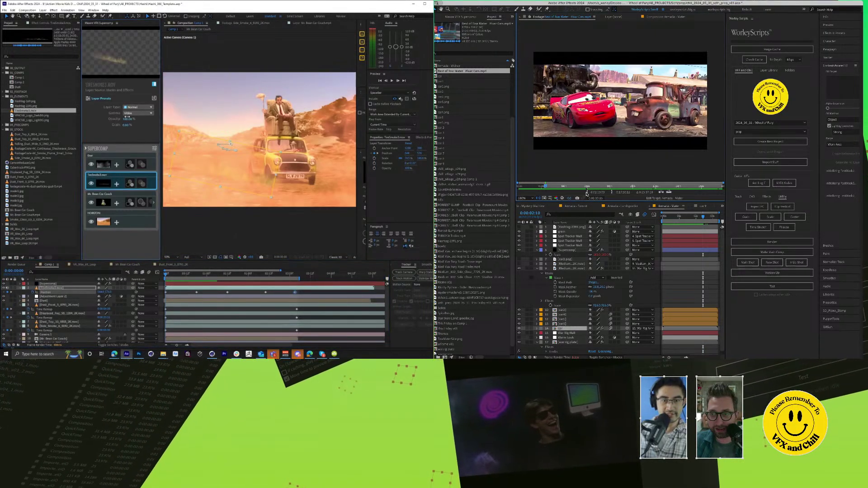
left_click_drag(127, 118, 118, 119)
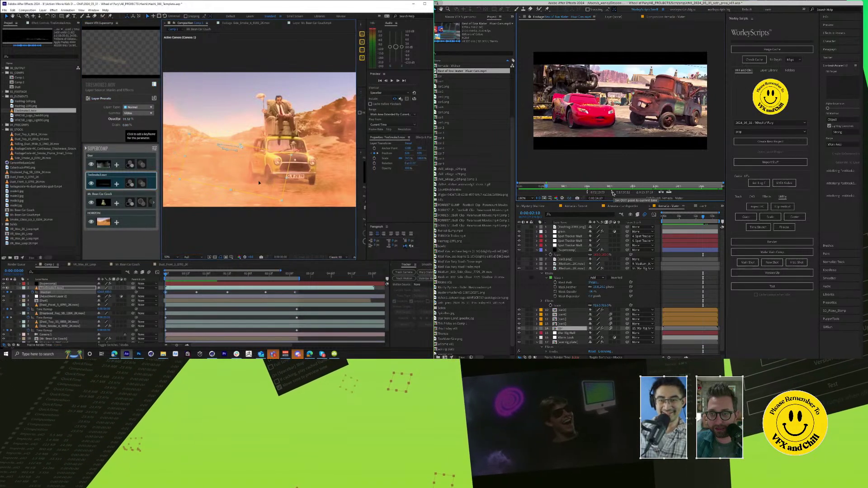
key("a")
left_click_drag(102, 292, 12, 292)
Step: Set the out point of the Tow Mater clip, create a new comp from it and move the work area start towards the end
left_click(612, 193)
left_click_drag(472, 71, 445, 357)
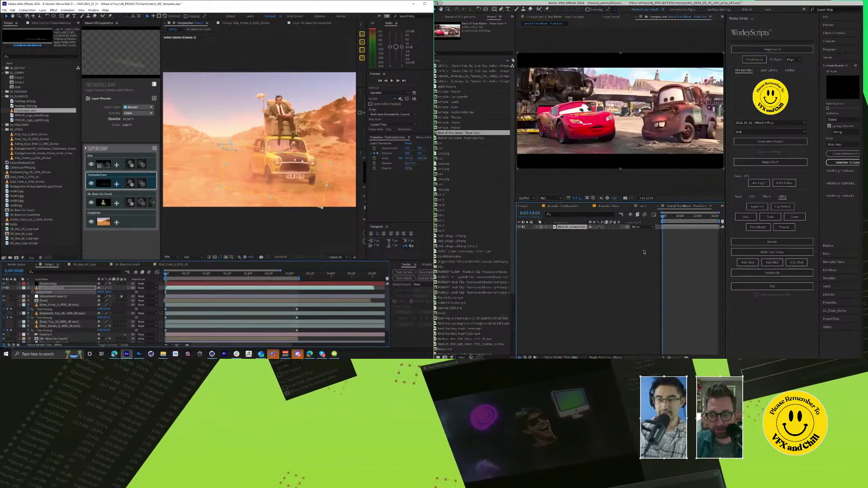
left_click_drag(683, 218, 705, 222)
Step: Remove the extra duplicate from the render queue and render the car comp again as Mr Bean 01
left_click(21, 264)
key("space")
left_click(44, 312)
key("ctrl+d")
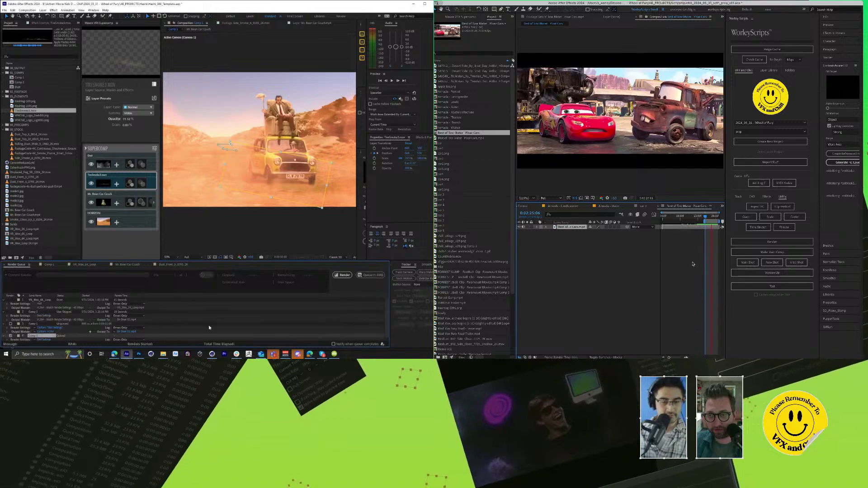
key("Delete")
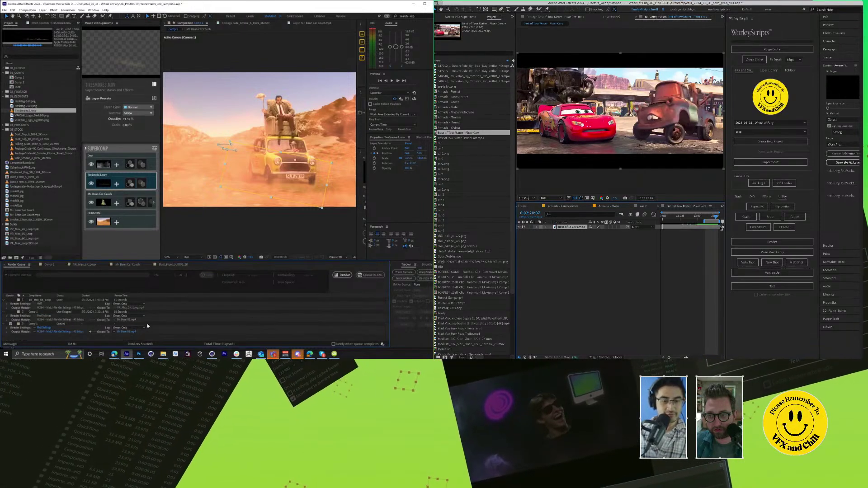
left_click(342, 276)
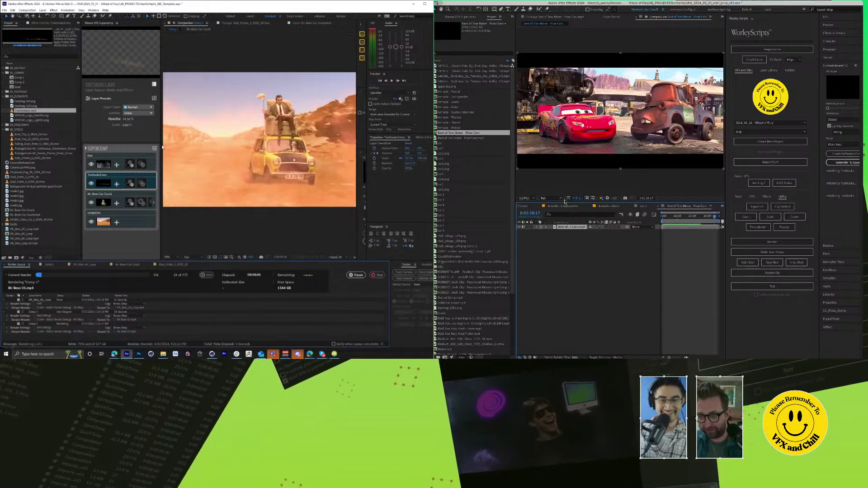
Step: Open the Tow Mater clip layer at its first frame and select the whole tow truck with the Roto Brush
left_click(682, 218)
left_click_drag(682, 219, 663, 219)
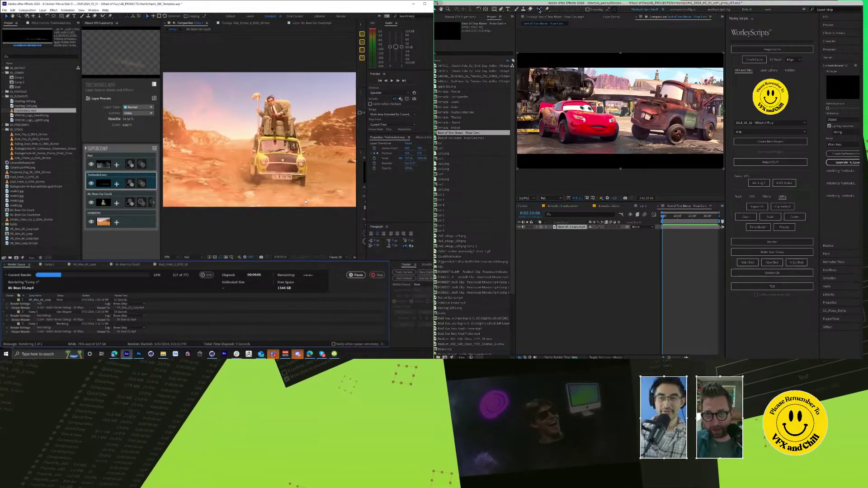
double_click(555, 227)
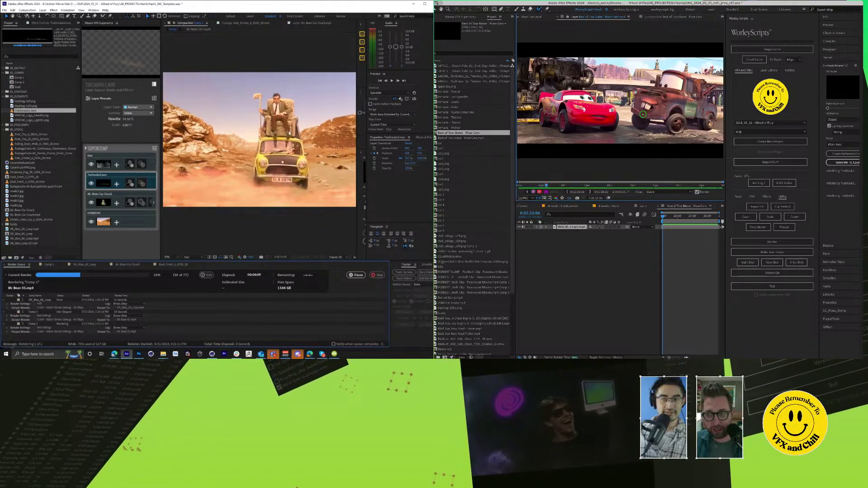
mouse_move(638, 119)
left_mouse_down()
mouse_move(674, 84)
mouse_move(675, 127)
left_mouse_up()
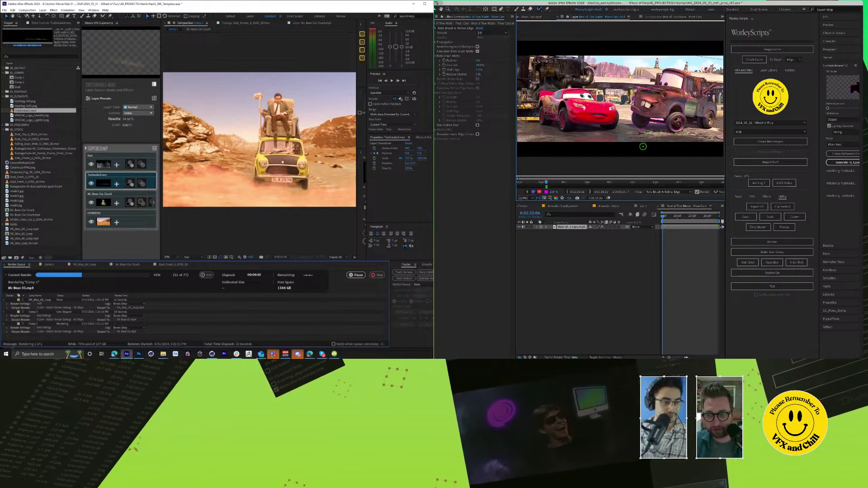
mouse_move(670, 72)
left_mouse_down()
mouse_move(690, 83)
mouse_move(699, 109)
left_mouse_up()
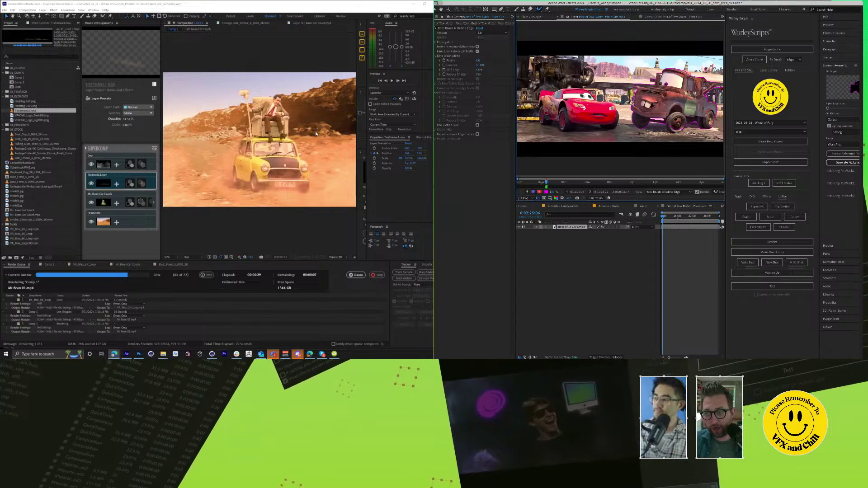
scroll(707, 83, "up", 4)
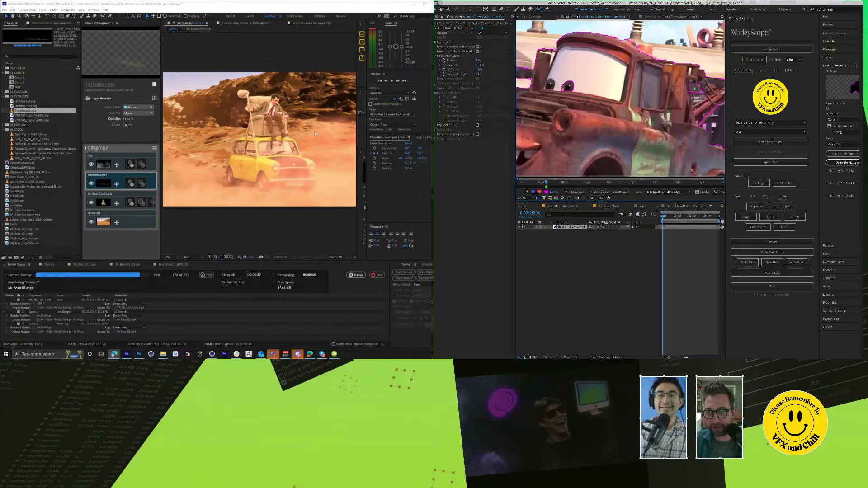
scroll(695, 93, "down", 1)
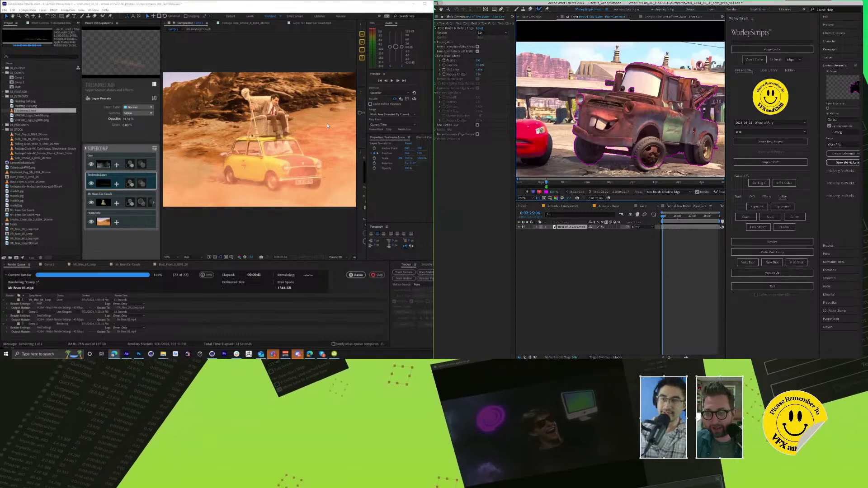
scroll(667, 122, "down", 1)
scroll(646, 119, "up", 3)
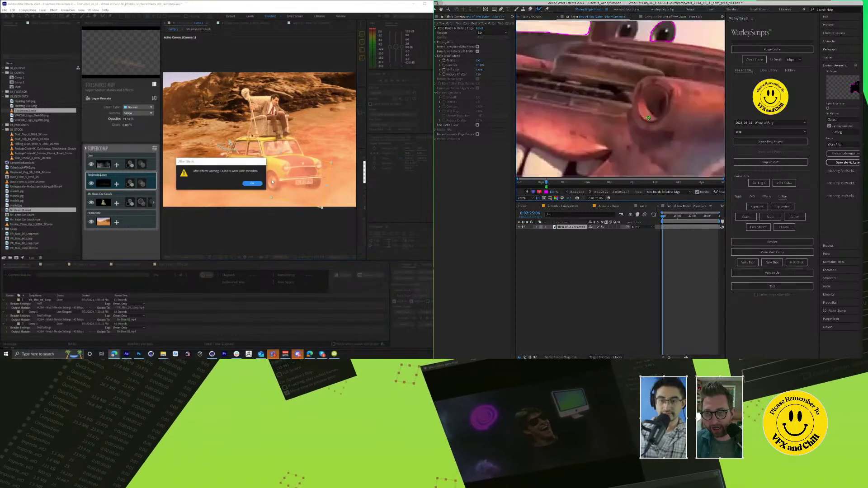
right_click(107, 24)
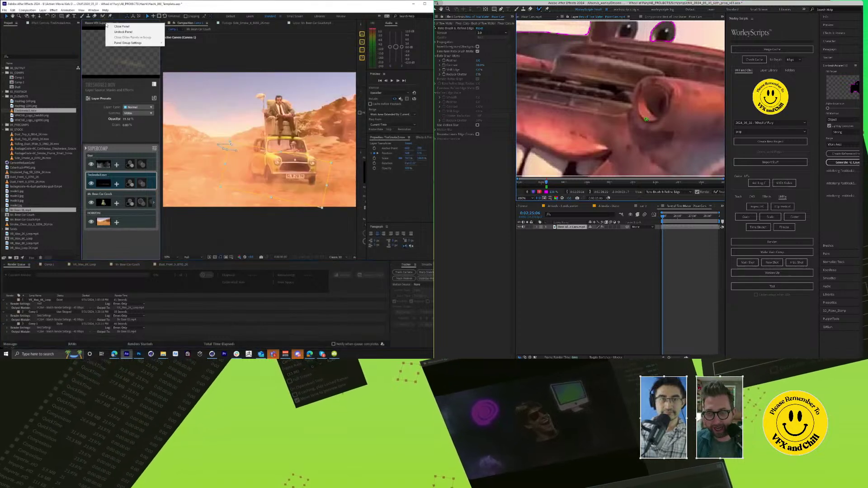
scroll(646, 119, "down", 2)
left_click(120, 45)
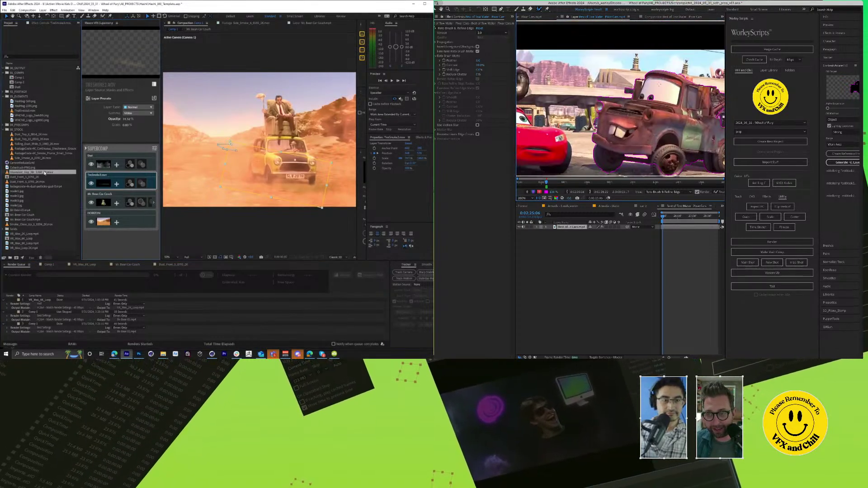
Step: Save the car project as MrBean_01 in the artist's own folder inside AE_PROJECTS
left_click(10, 12)
mouse_move(40, 61)
left_click(104, 62)
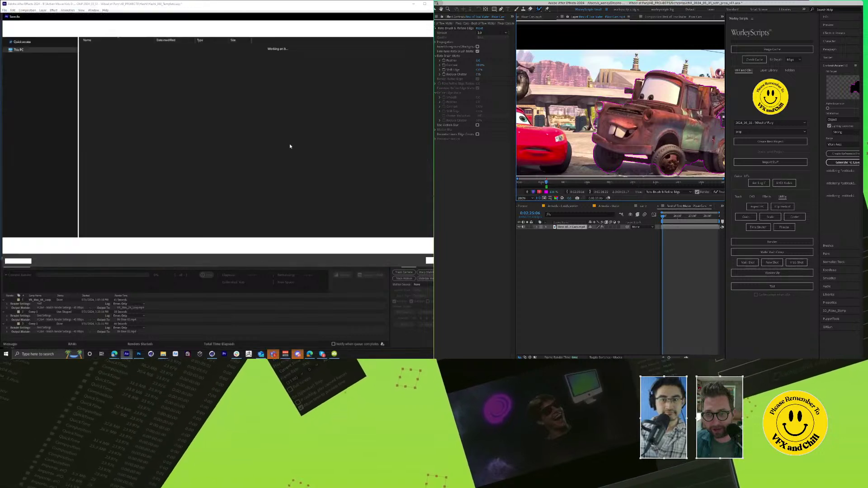
left_click(194, 25)
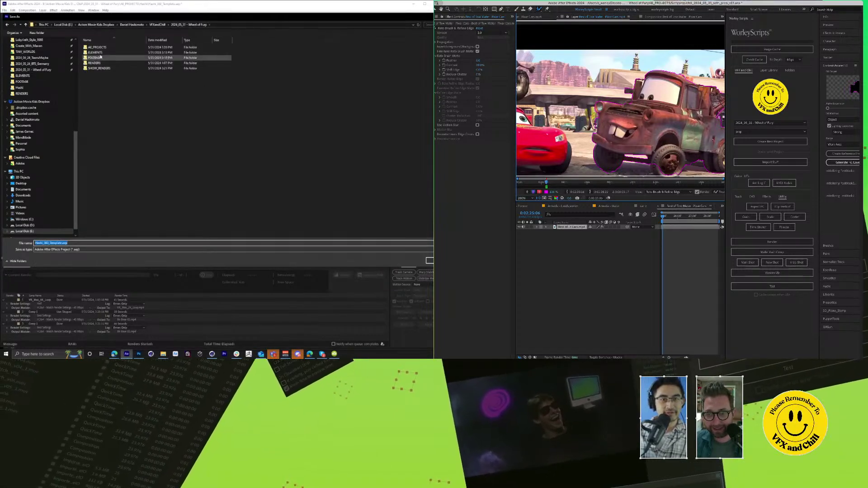
double_click(97, 48)
double_click(99, 48)
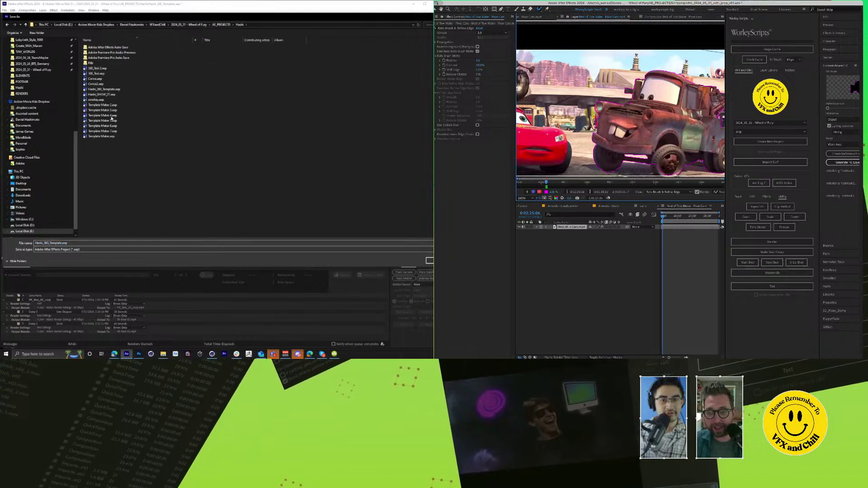
left_click(102, 243)
type("MilSean")
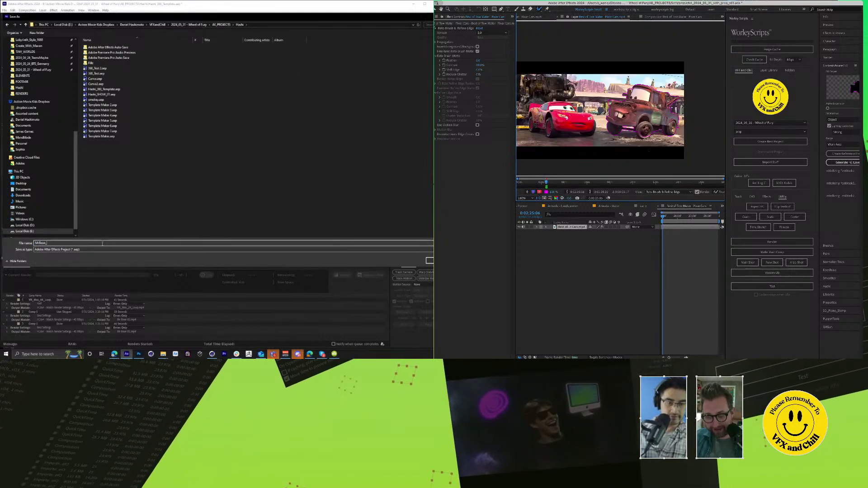
type("_01")
key("Return")
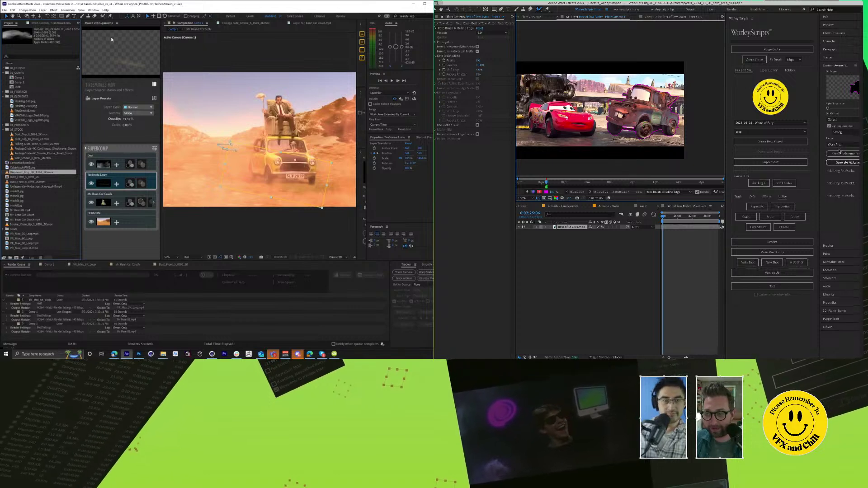
Step: Collapse the comps and elements folders in the car project
left_click(18, 73)
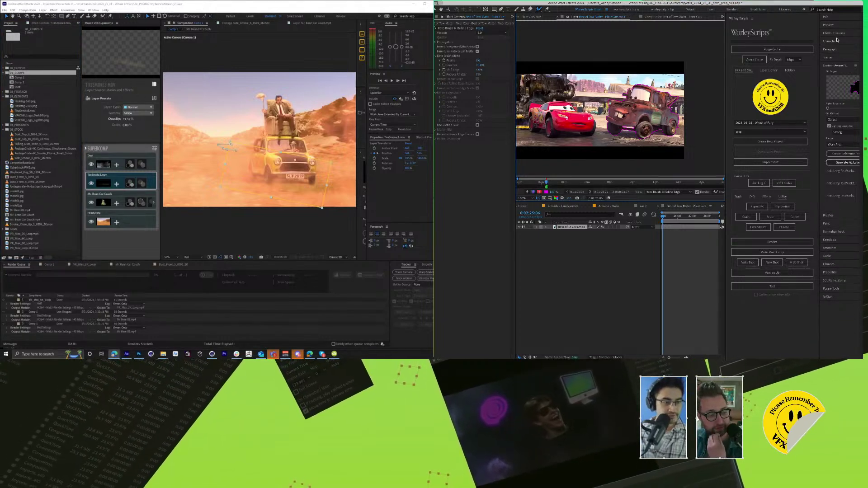
left_click(49, 78)
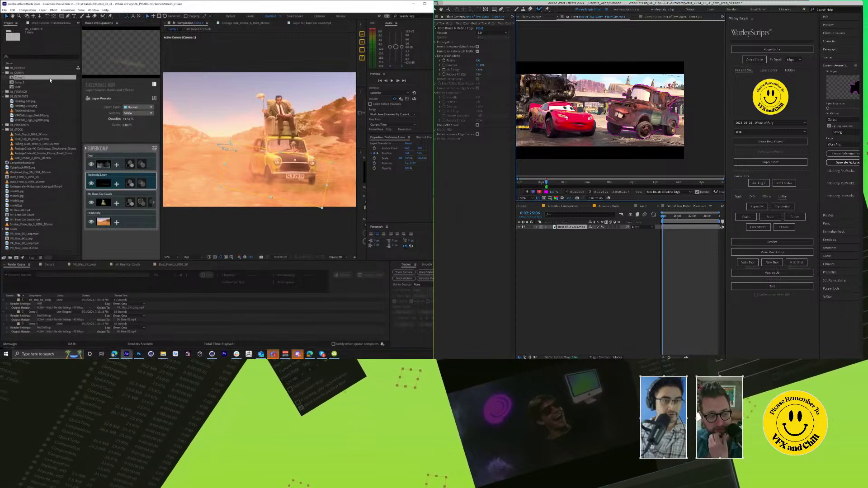
left_click(3, 72)
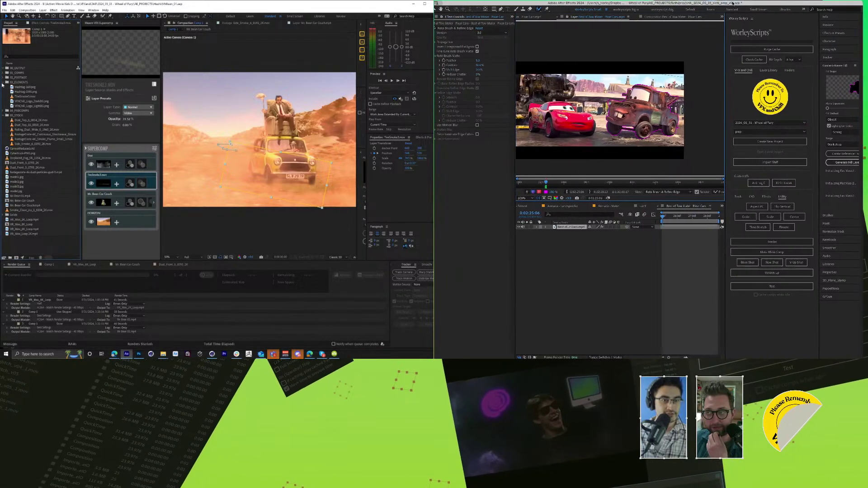
double_click(34, 229)
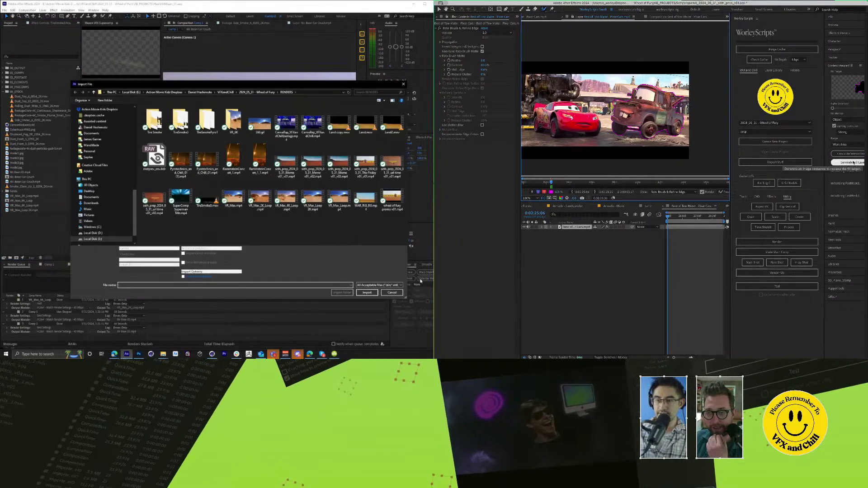
left_click(392, 292)
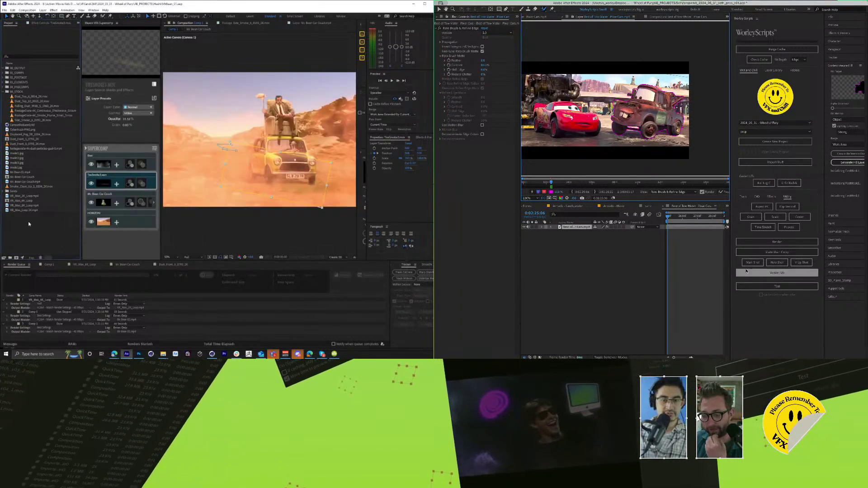
Step: Freeze the Roto Brush propagation of the tow truck clip
left_click(726, 192)
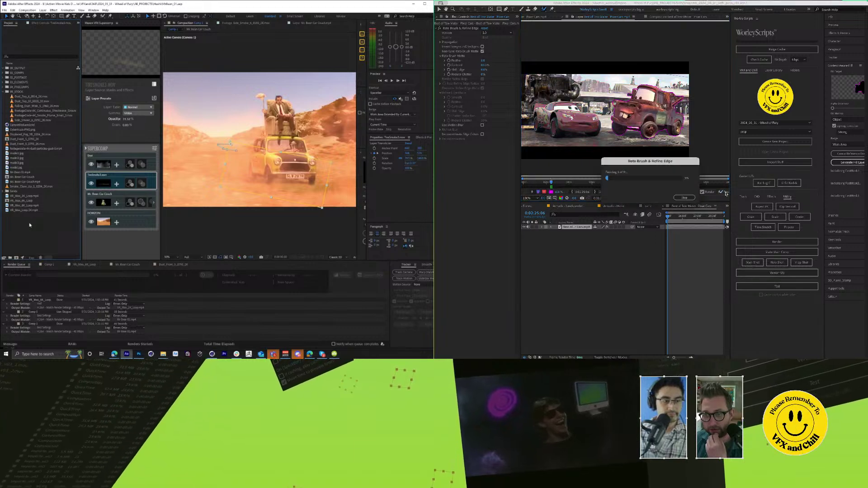
double_click(47, 225)
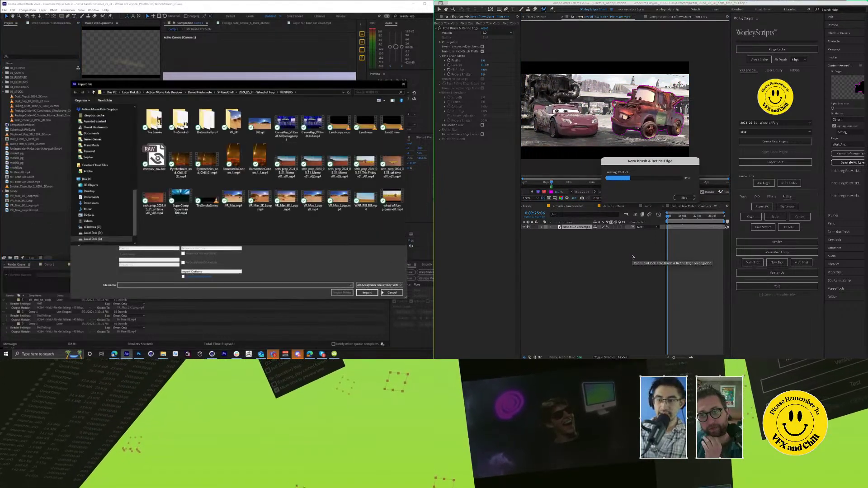
left_click(393, 293)
left_click(21, 78)
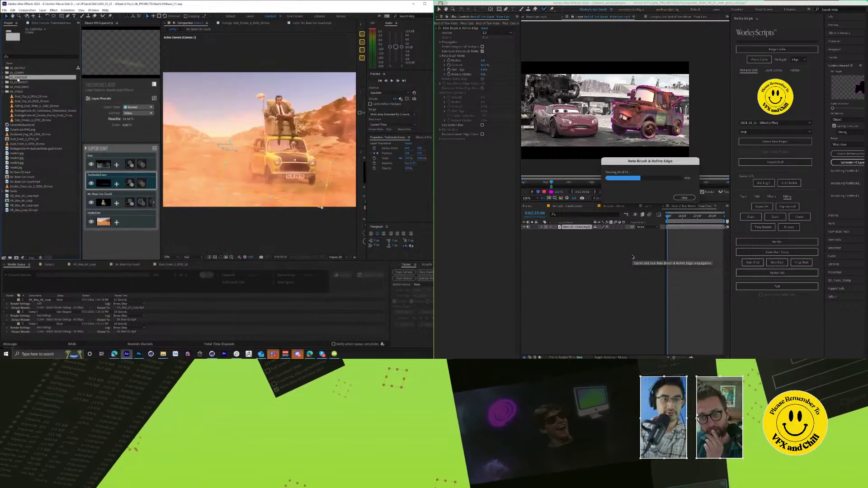
left_click(23, 87)
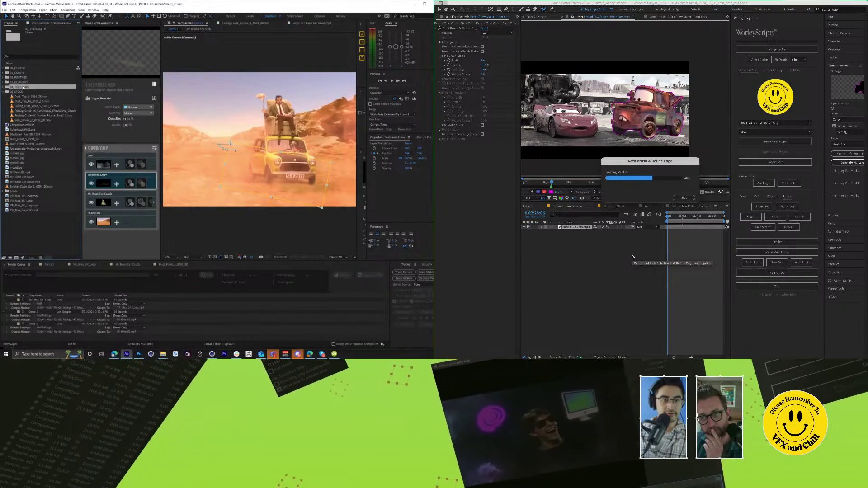
Step: Duplicate Comp 1 in the comps folder of the car project and open the duplicate
left_click(49, 264)
double_click(16, 74)
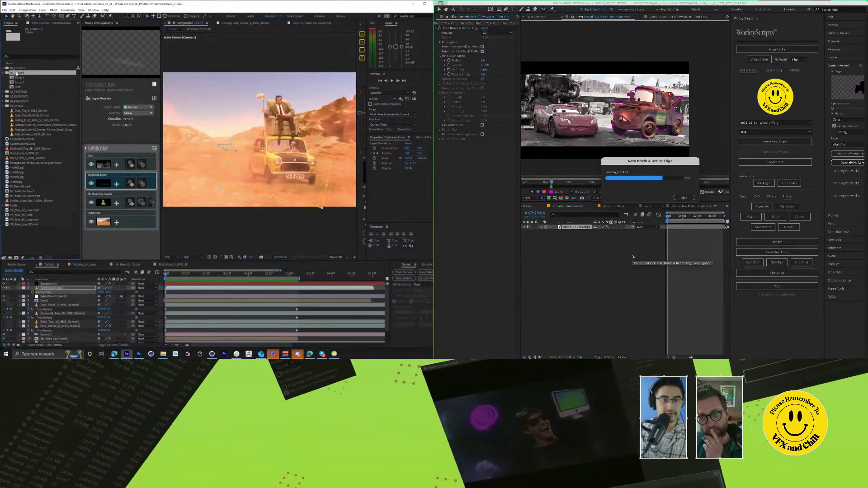
left_click(25, 78)
key("ctrl+d")
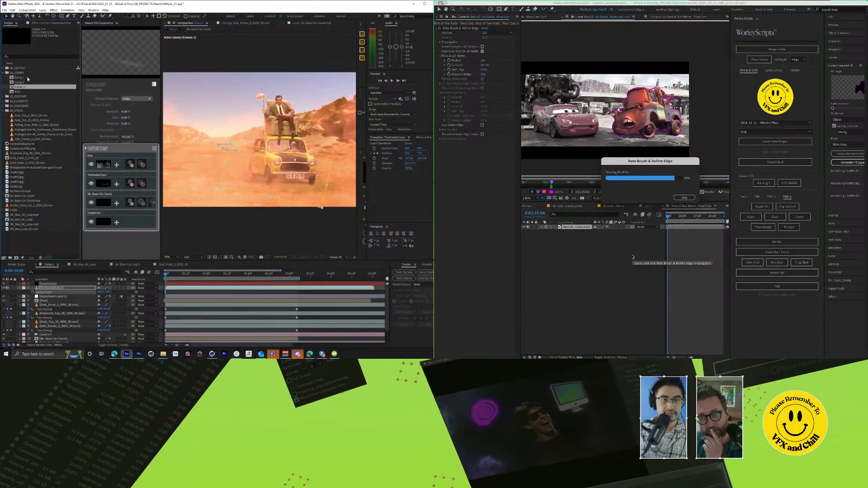
double_click(21, 87)
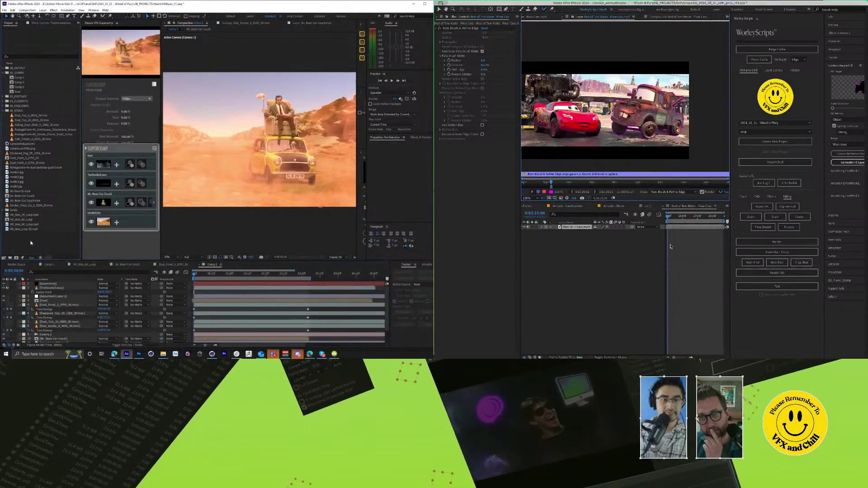
Step: Flip the rotoscoped tow truck layer horizontally, and start a footage import by browsing the movie clips inside the FOOTAGE folder
left_click(18, 96)
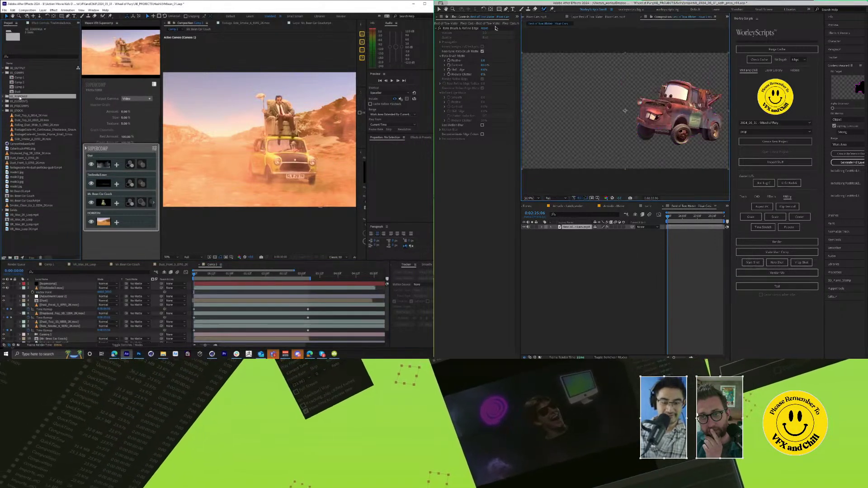
key("ctrl+i")
key("s")
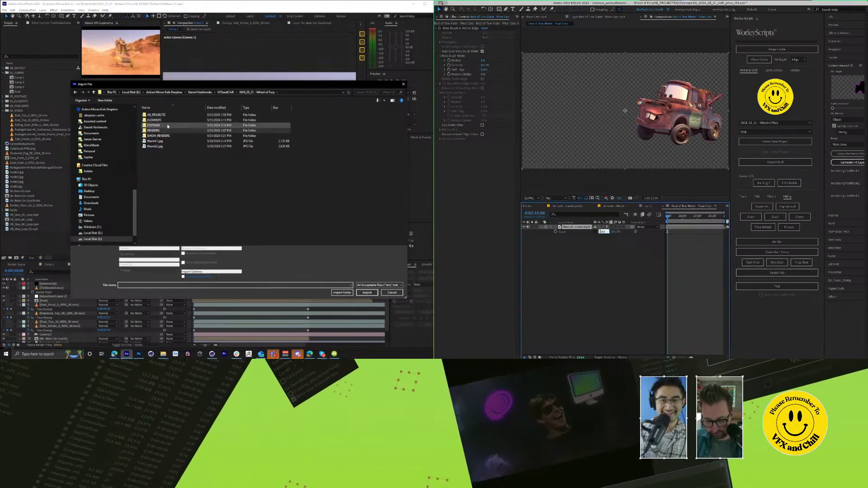
double_click(156, 126)
left_click_drag(570, 110, 623, 111)
double_click(183, 120)
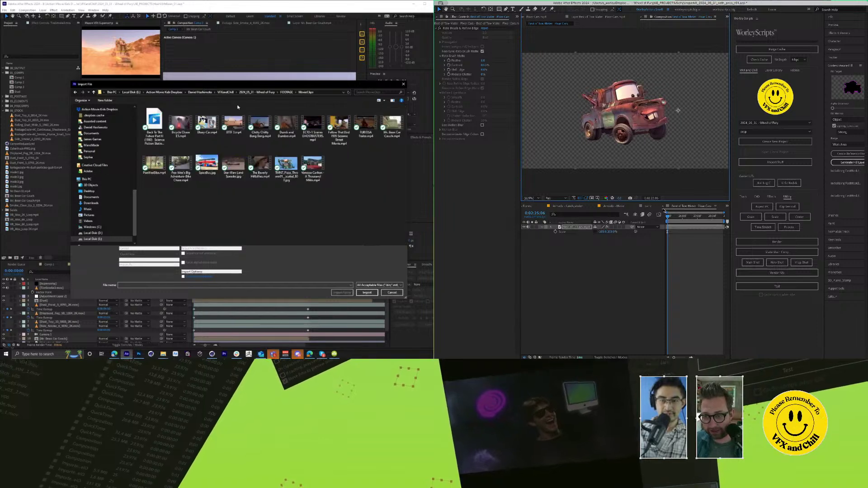
Step: Add the Best of Tow Mater comp to the comp holding the reference frame, placing it above the truck image layers
left_click(649, 206)
left_click(286, 92)
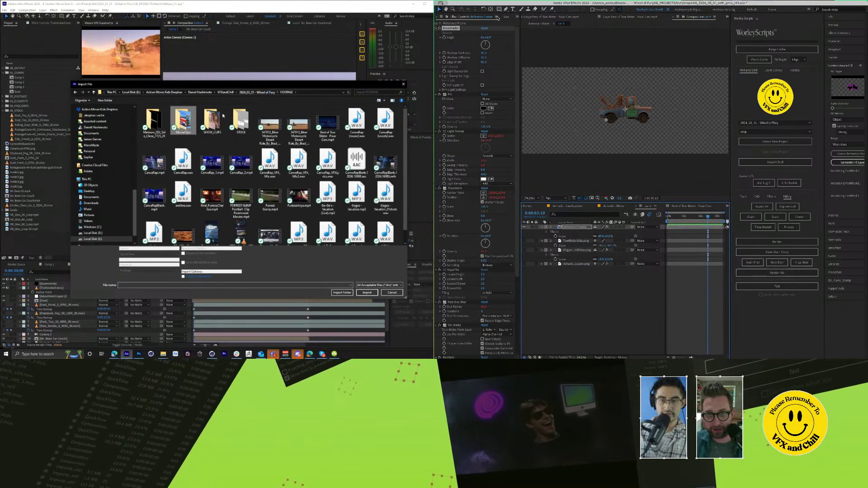
left_click(265, 92)
left_click(497, 17)
double_click(176, 132)
left_click(504, 17)
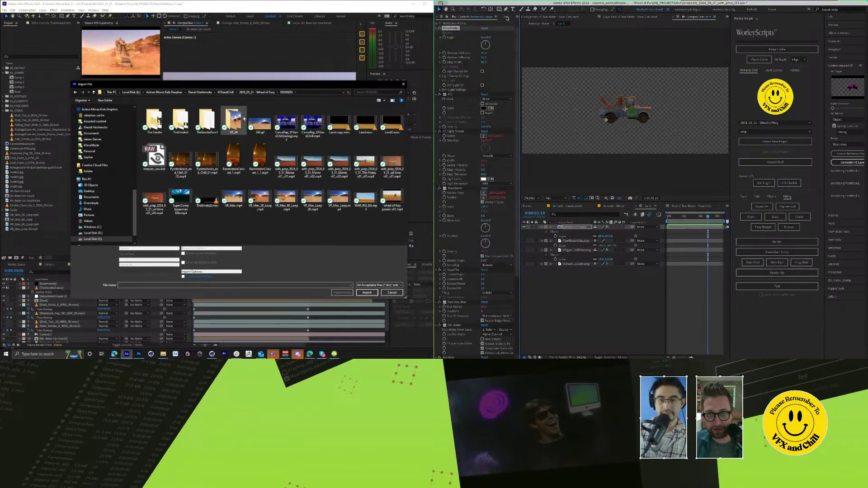
left_click(461, 133)
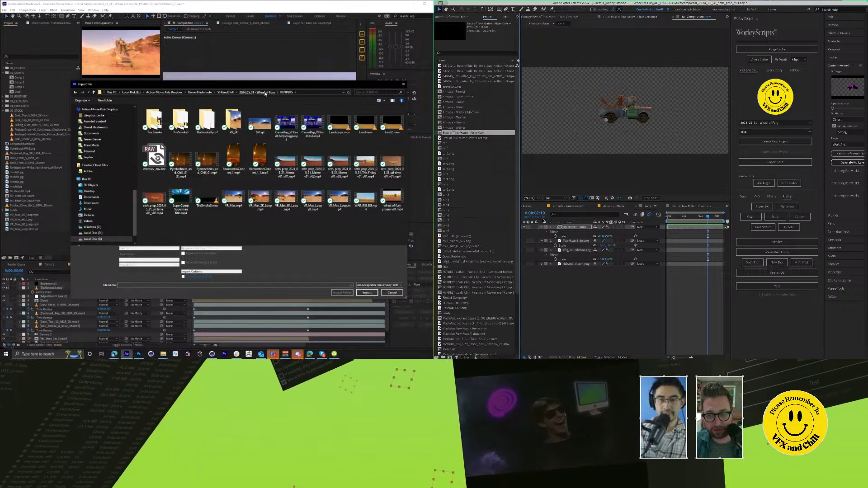
left_click(266, 92)
left_click_drag(574, 237, 570, 239)
Step: Import CountMobile.mov from the prepared cars folder in ELEMENTS, and scale the tow truck comp layer down slightly
double_click(180, 121)
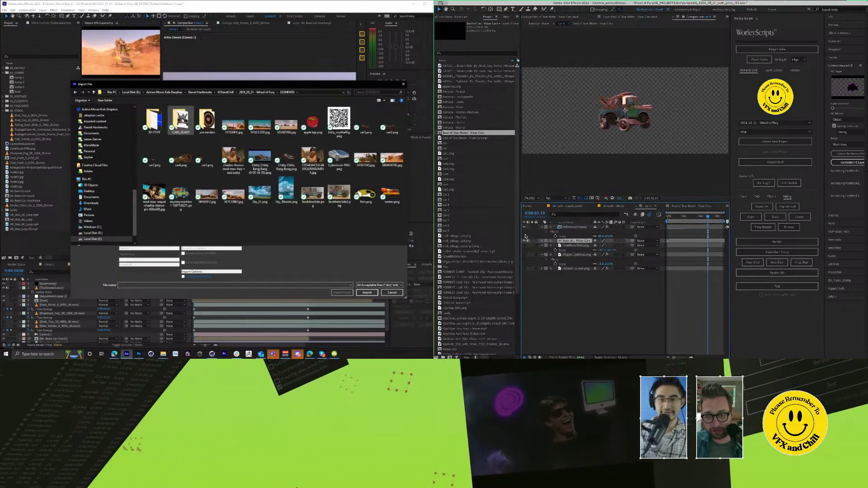
double_click(155, 124)
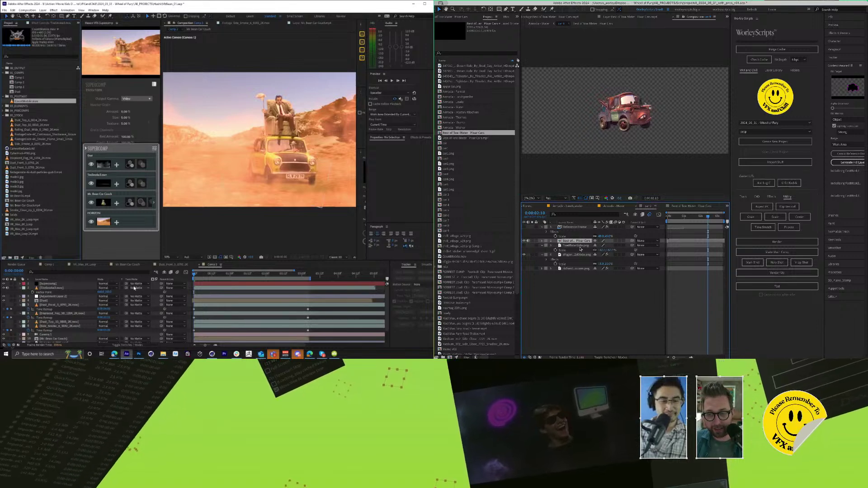
key("s")
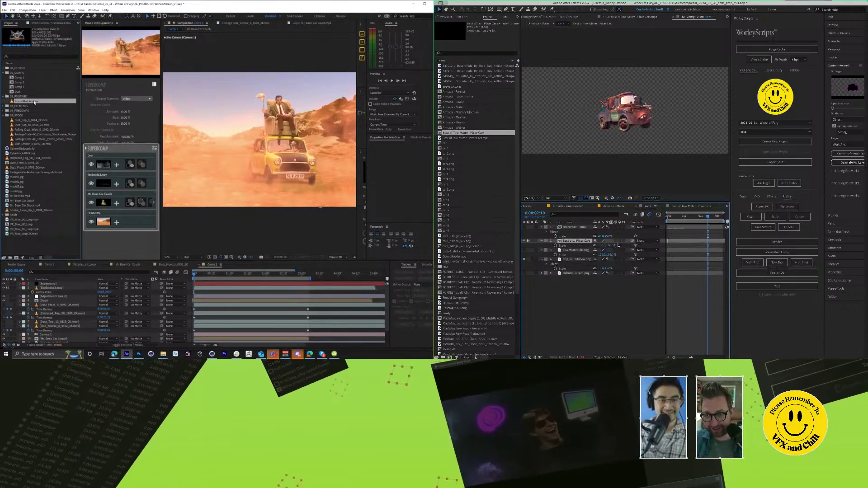
left_click(4, 10)
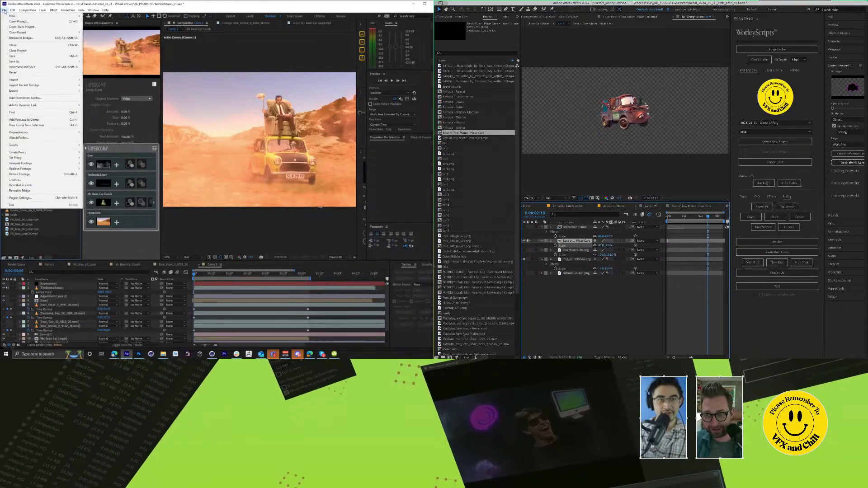
mouse_move(9, 16)
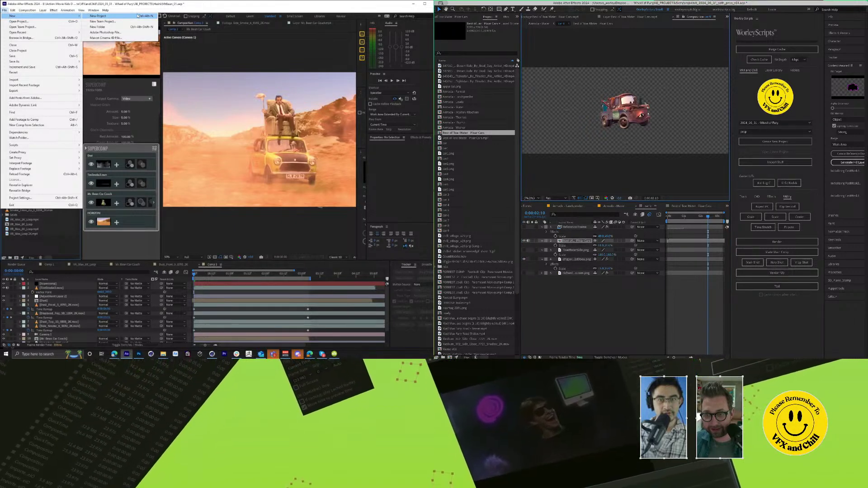
key("Escape")
key("Escape")
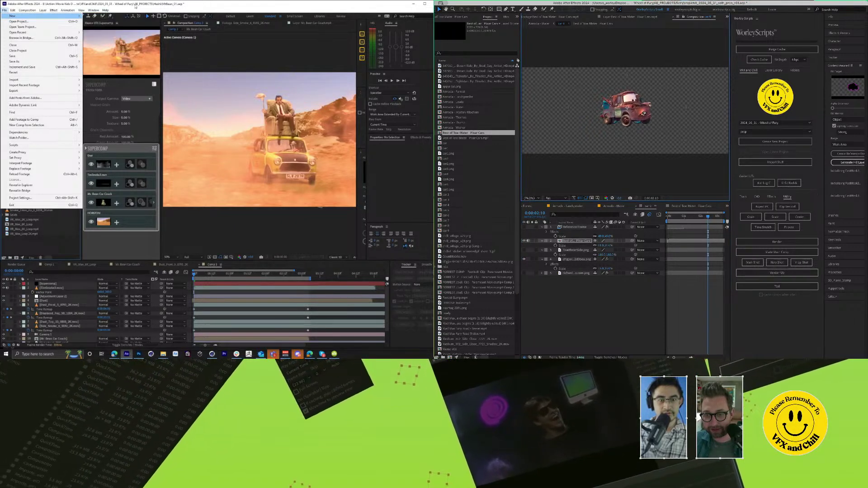
Step: Delete the dust, fog and smoke footage layers from the duplicated desert comp, and bring up the Animate - Mater comp in the truck project
left_click(65, 297)
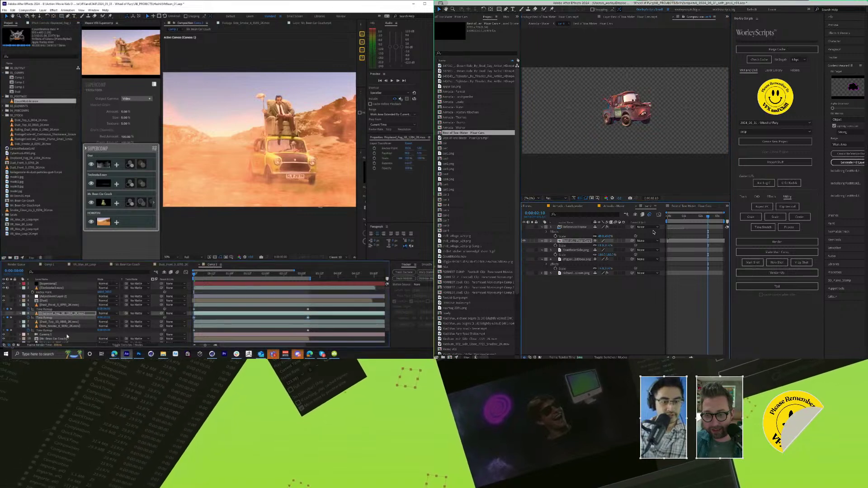
left_click(66, 338)
scroll(67, 334, "down", 1)
left_click(610, 206)
left_click(65, 312)
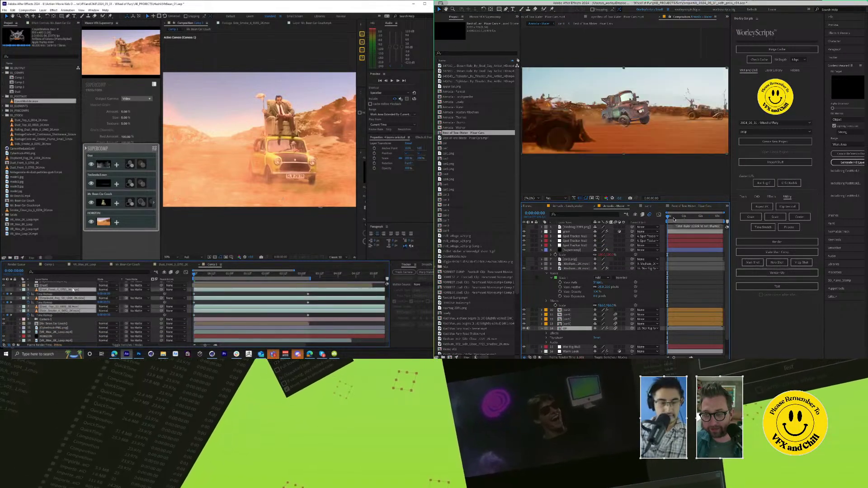
Step: Replace the Mr. Bean car layer in the duplicated comp with CountMobile.mov
left_click(58, 288)
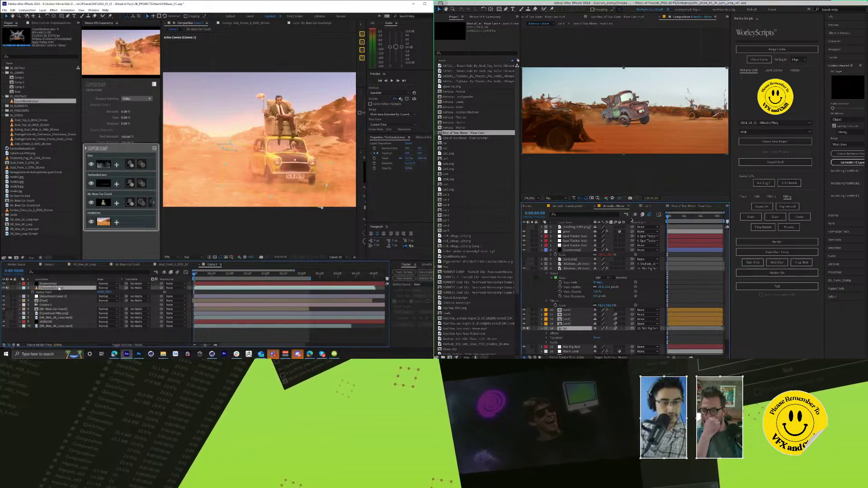
left_click(55, 309)
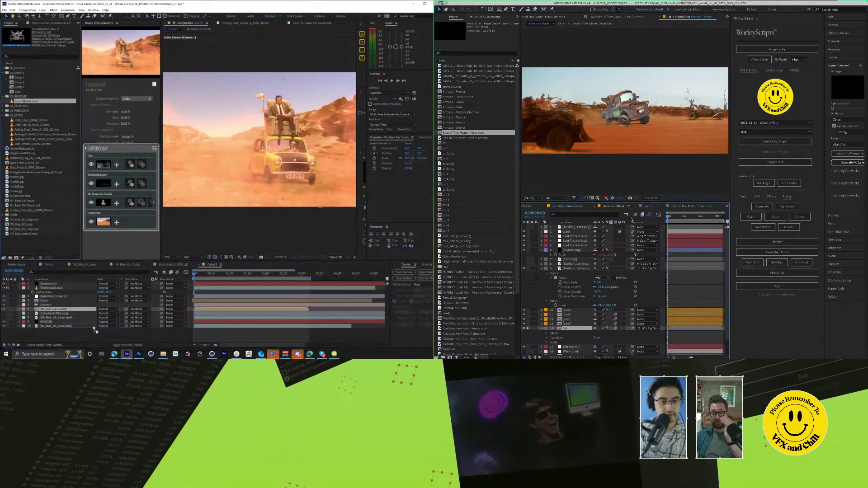
left_click_drag(60, 305, 61, 310)
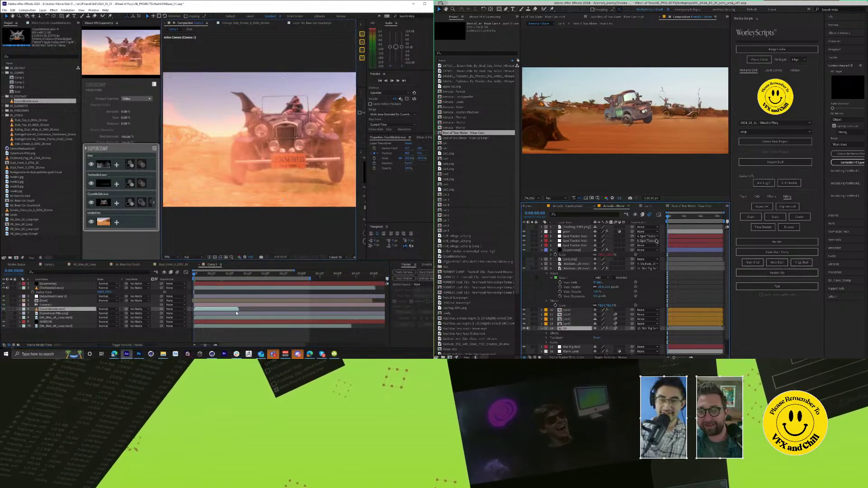
Step: Conform the CountMobile.mov footage to a lower frame rate, and show the shadow effect settings of the tow truck layer
right_click(28, 100)
key("grave")
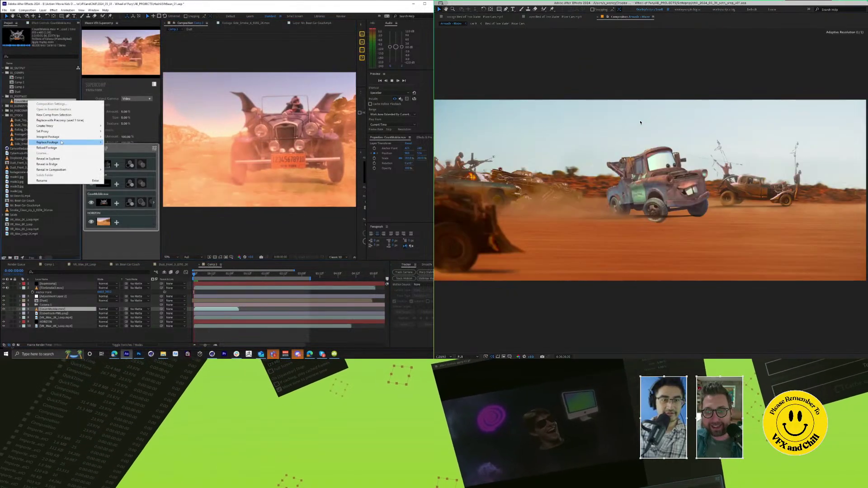
left_click(116, 137)
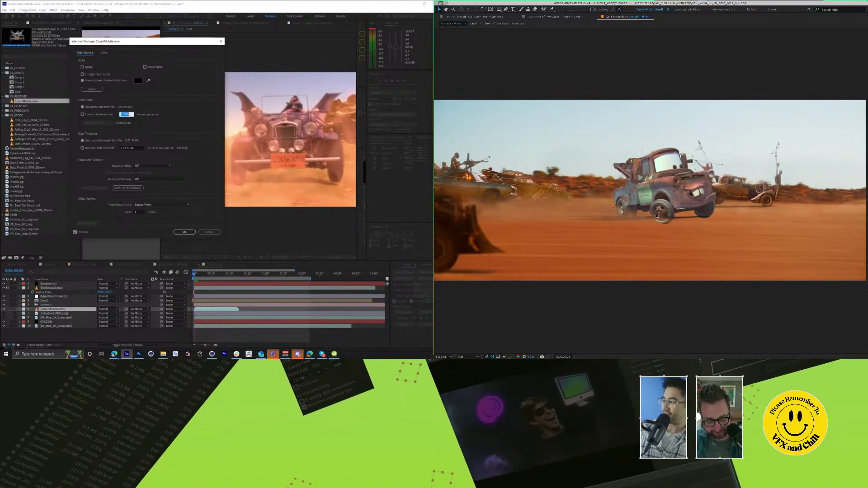
key("grave")
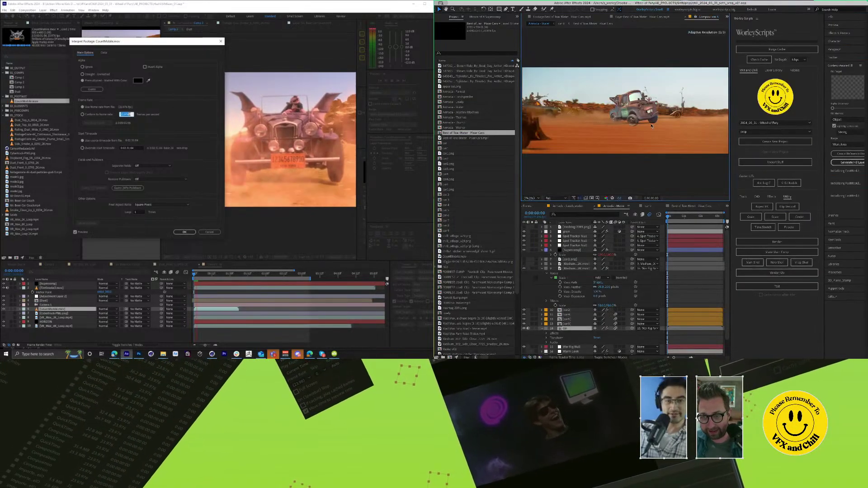
left_click_drag(125, 44, 142, 93)
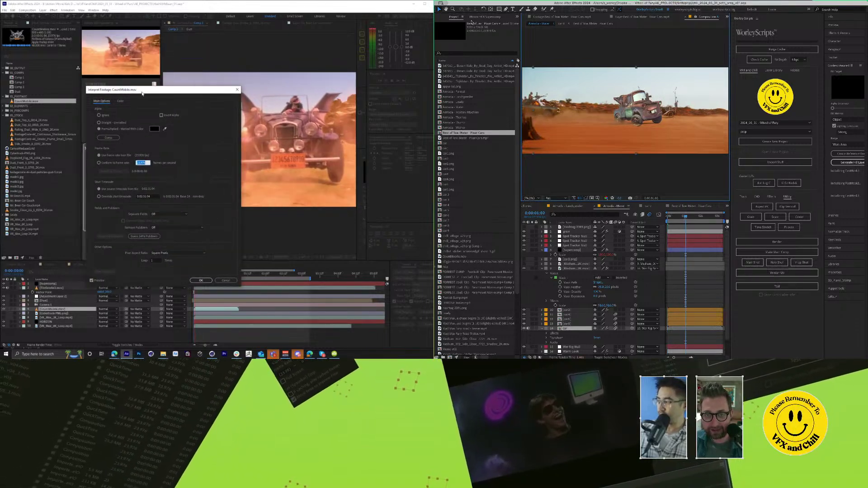
left_click(462, 17)
left_click(449, 28)
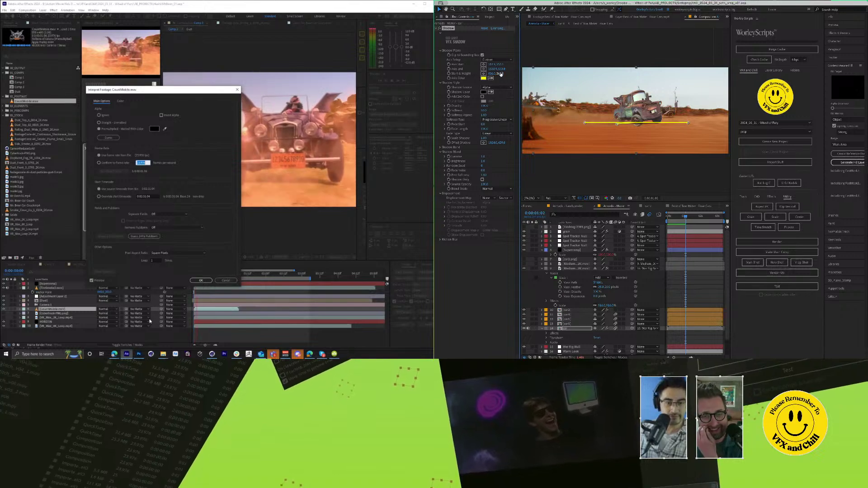
key("Tab")
key("Return")
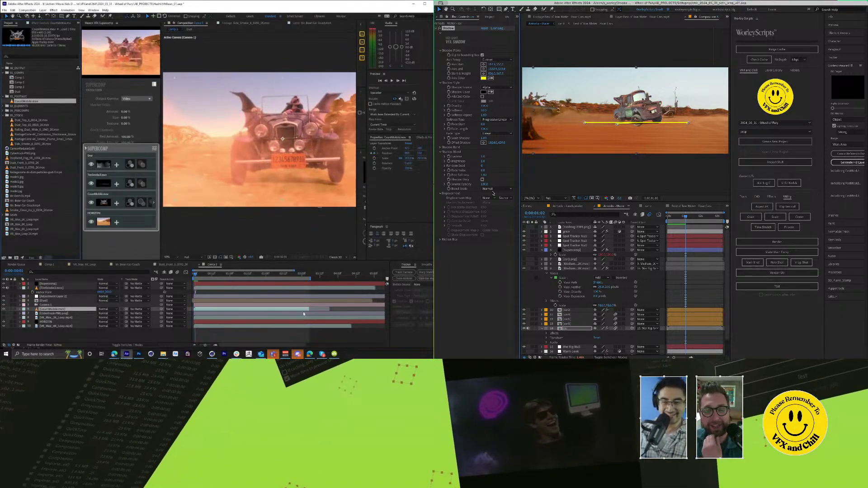
Step: Scale the CountMobile car down in the desert comp, and inspect the effects on the Supercomp and cover layers
left_click_drag(205, 274, 183, 282)
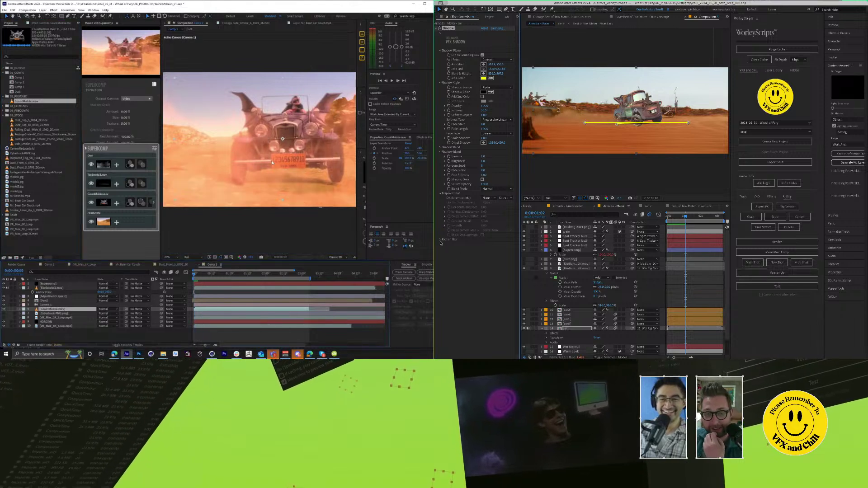
scroll(272, 163, "down", 2)
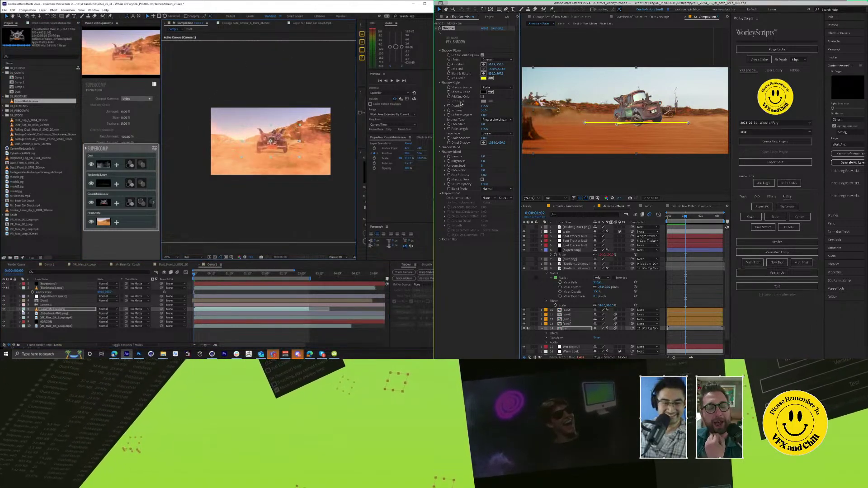
left_click(53, 287)
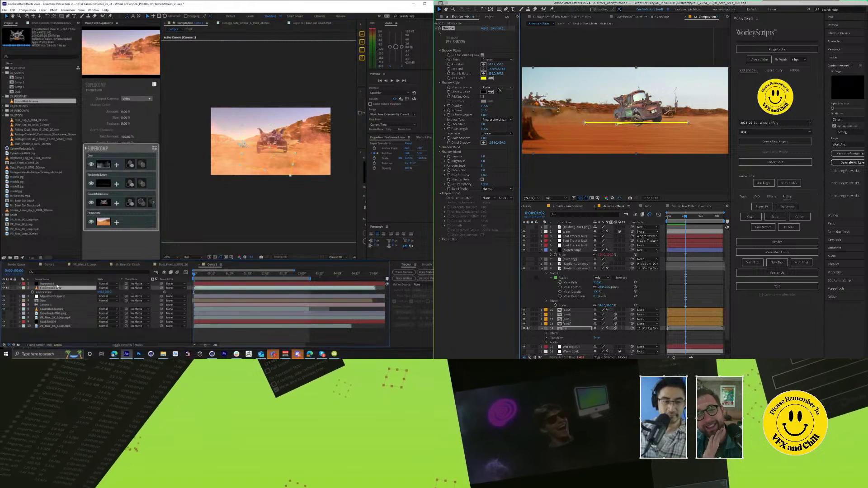
left_click(54, 283)
left_click(51, 23)
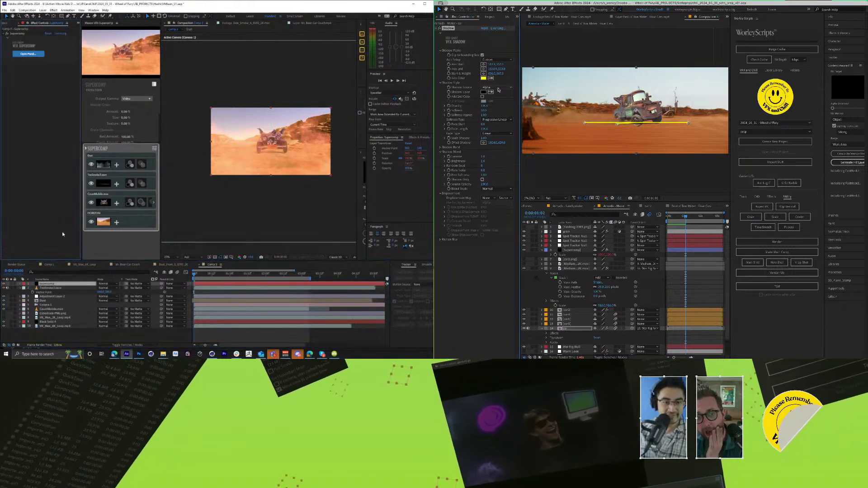
left_click(55, 288)
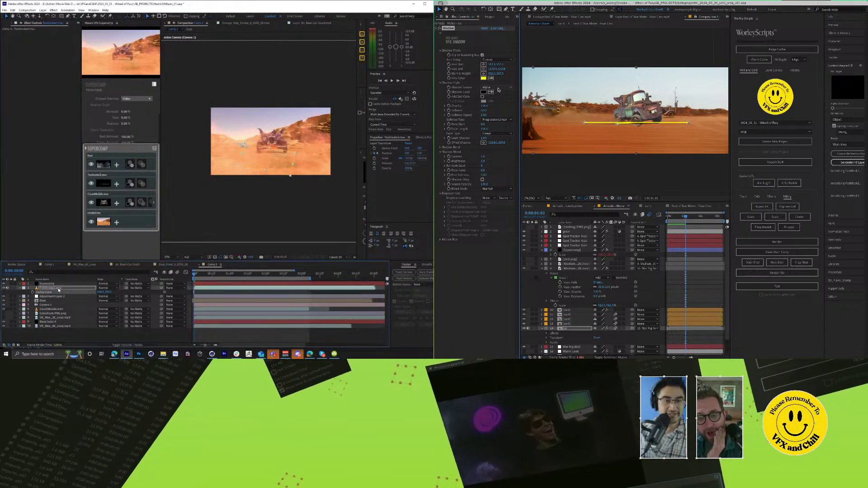
key("period")
Step: Check the truck shadow's blend and displacement options, and compare the effect settings of the desert comp's upper layers
left_click(499, 188)
left_click(500, 201)
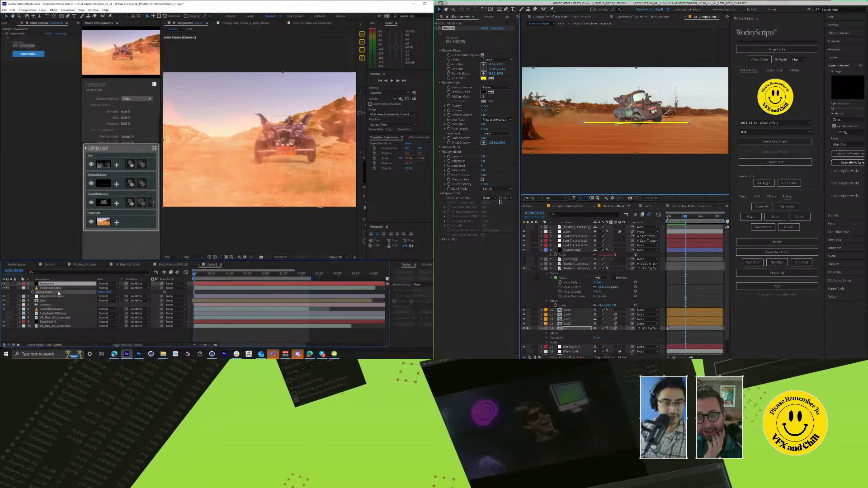
left_click(652, 295)
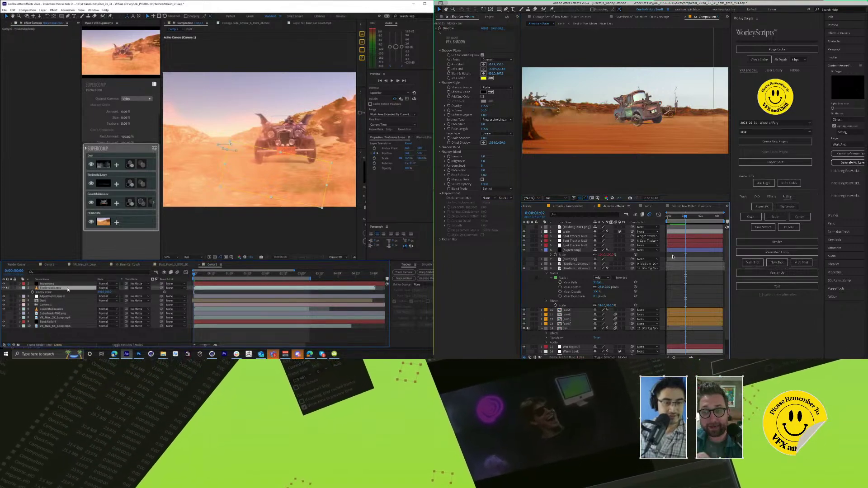
key("Home")
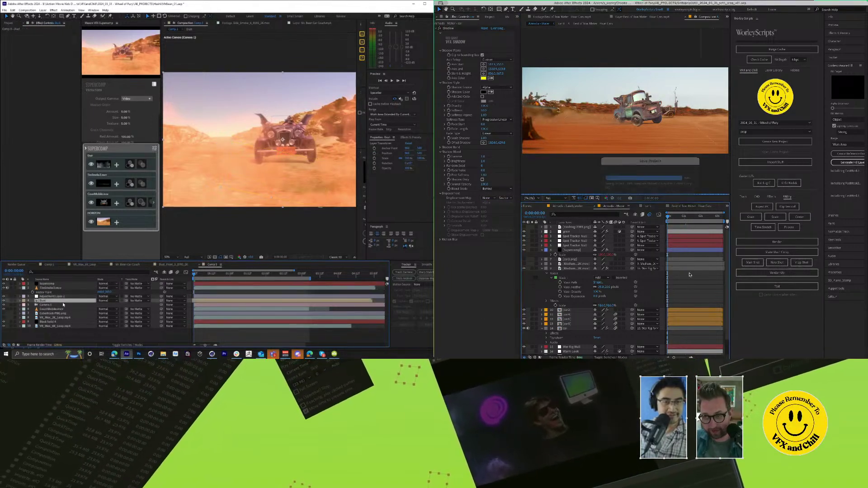
left_click(67, 288)
left_click(67, 284)
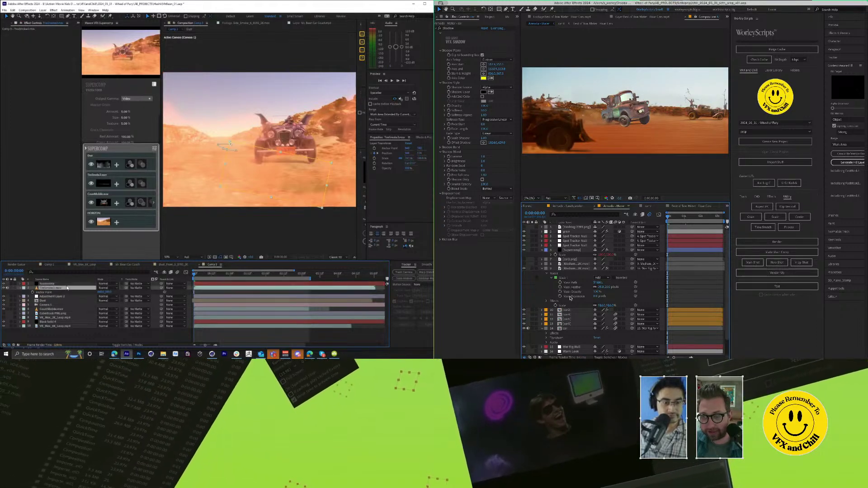
Step: Open the moving plate precomp from the Animate - Mater comp and solo its bottom desert ride clip
key("Page_Down")
key("Page_Down")
scroll(571, 321, "down", 2)
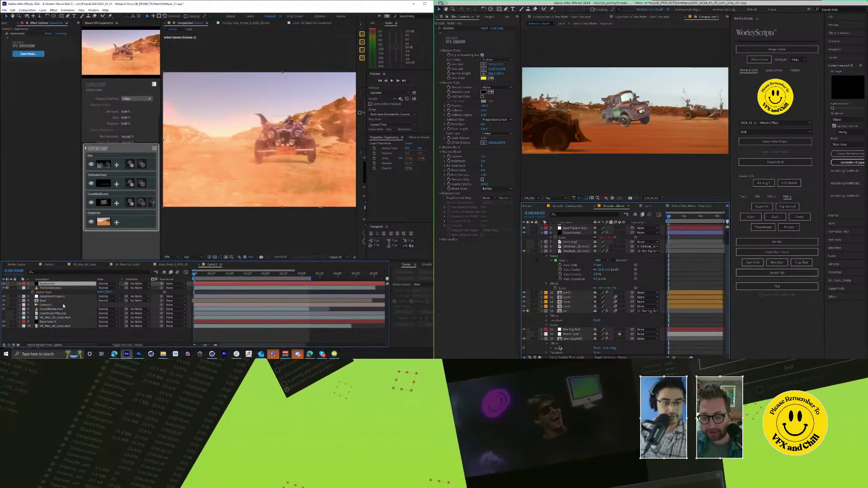
double_click(560, 339)
left_click(60, 321)
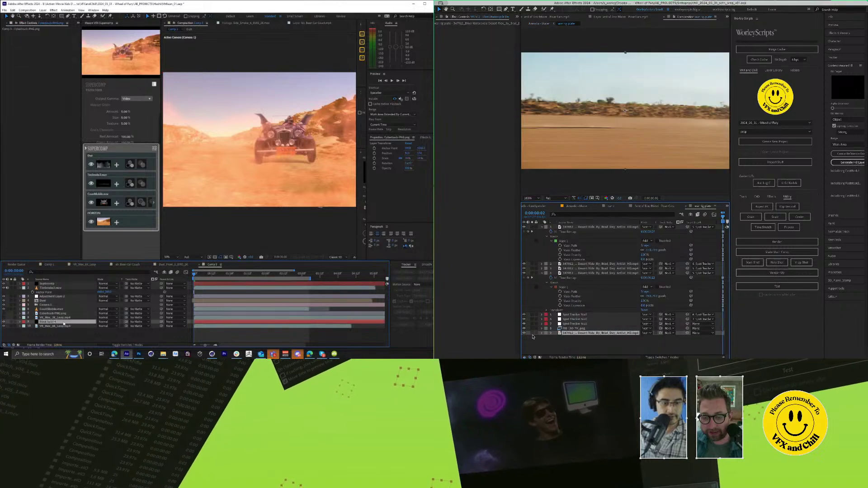
left_click(651, 207)
left_click(626, 206)
left_click(67, 306)
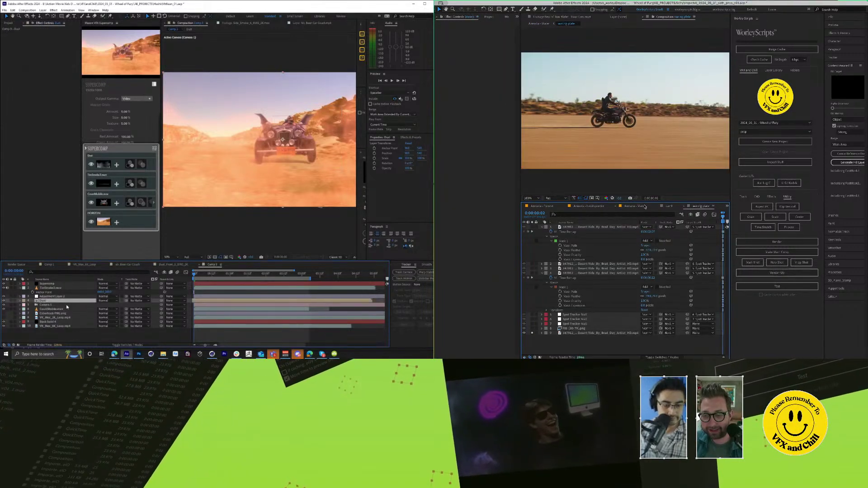
Step: Reframe the CountMobile desert comp with the camera, and match the tow truck layer's color correction to its background in Supercomp
key("u")
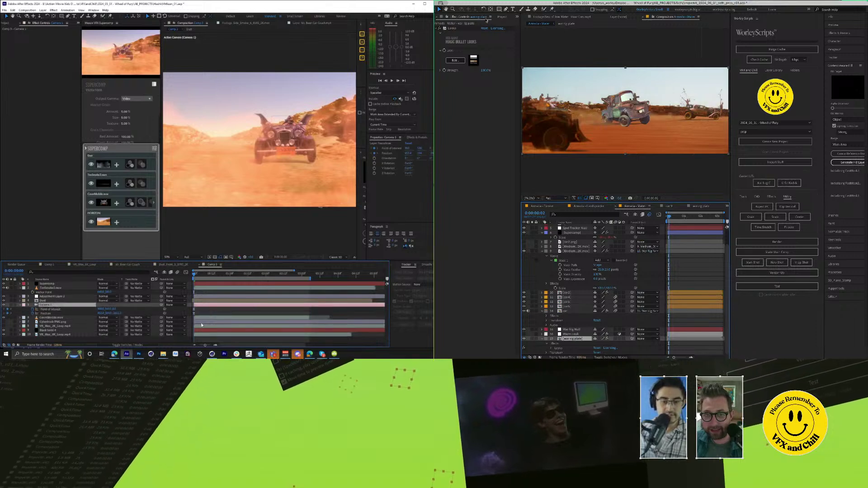
left_click(497, 18)
key("c")
left_click_drag(281, 134, 266, 153)
left_click(485, 255)
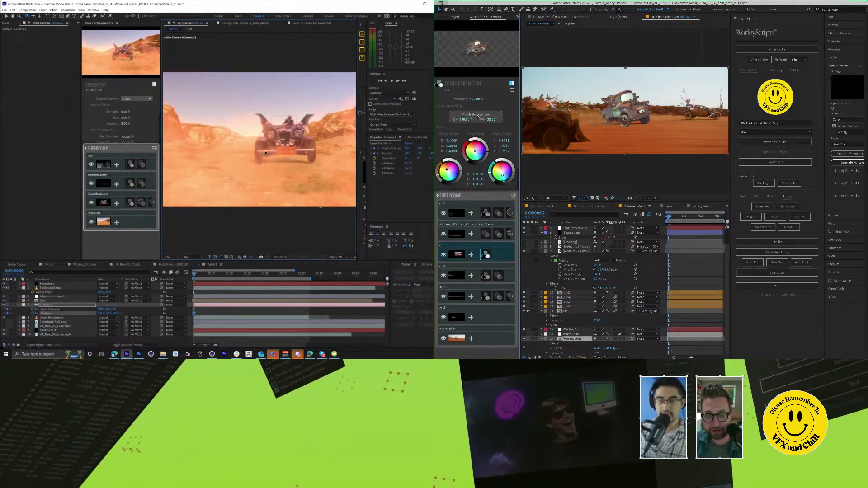
left_click(478, 116)
left_click_drag(264, 154, 289, 168)
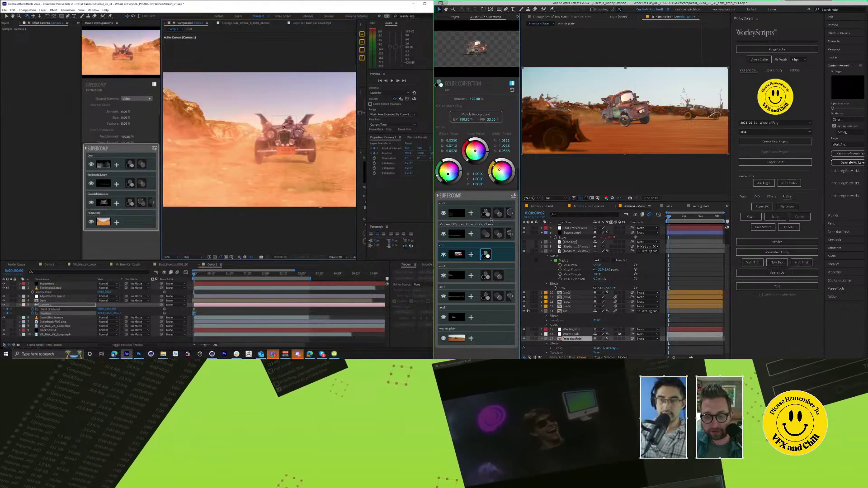
Step: Slightly lower the exposure in the tow truck's color correction, and widen the composition view of the CountMobile desert comp
left_click(56, 302)
left_click(54, 317)
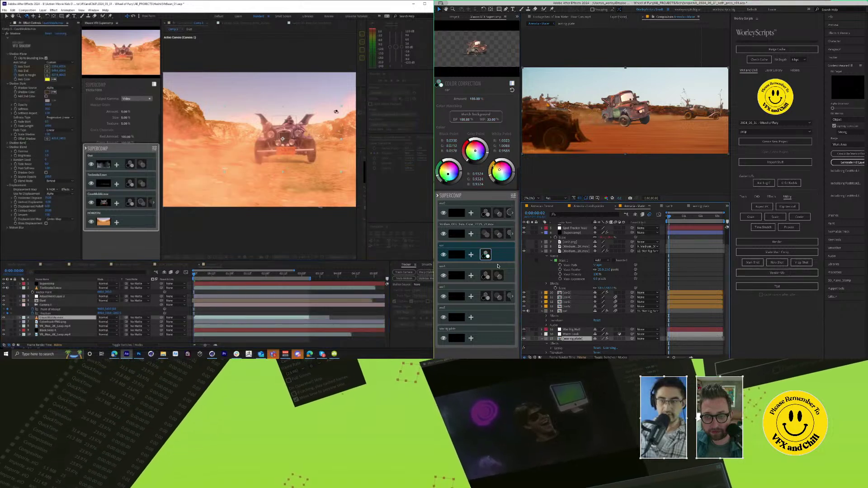
scroll(479, 180, "down", 4)
scroll(477, 180, "up", 1)
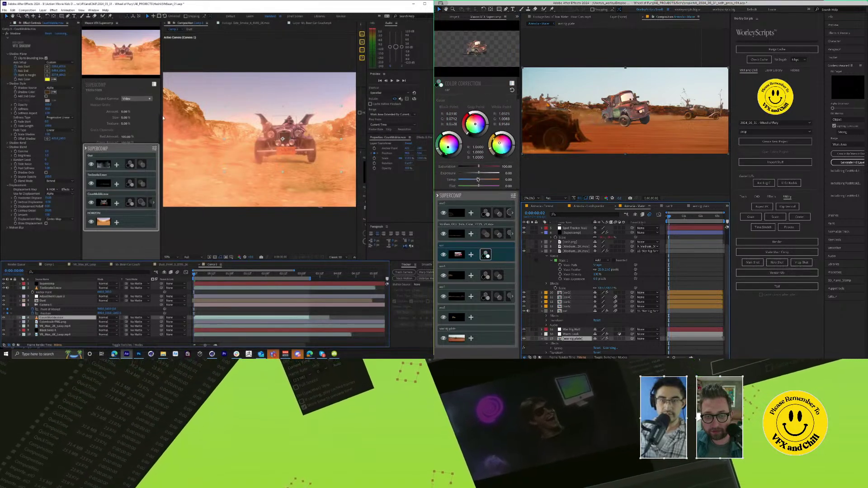
left_click(163, 117)
left_click_drag(161, 118, 129, 118)
left_click_drag(472, 174, 477, 174)
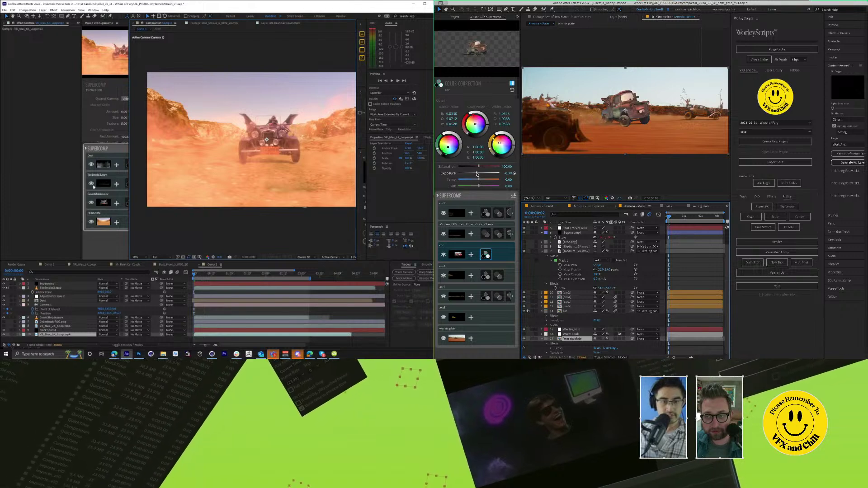
Step: Lower the tow truck's black point, and preview the CountMobile desert comp with the Supercomp's dust layer hidden
left_click(91, 164)
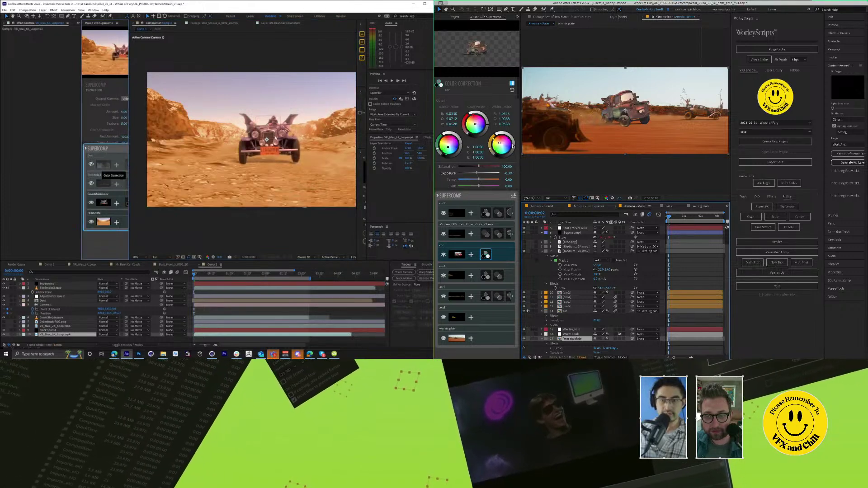
left_click_drag(460, 144, 460, 146)
key("space")
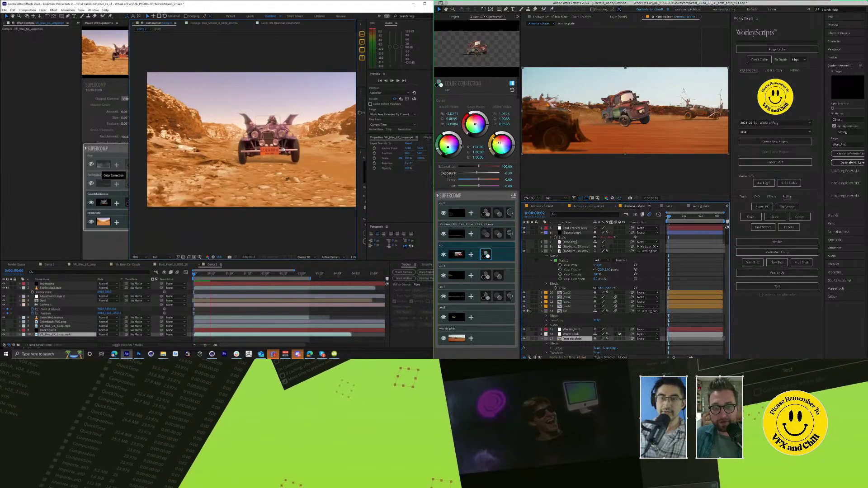
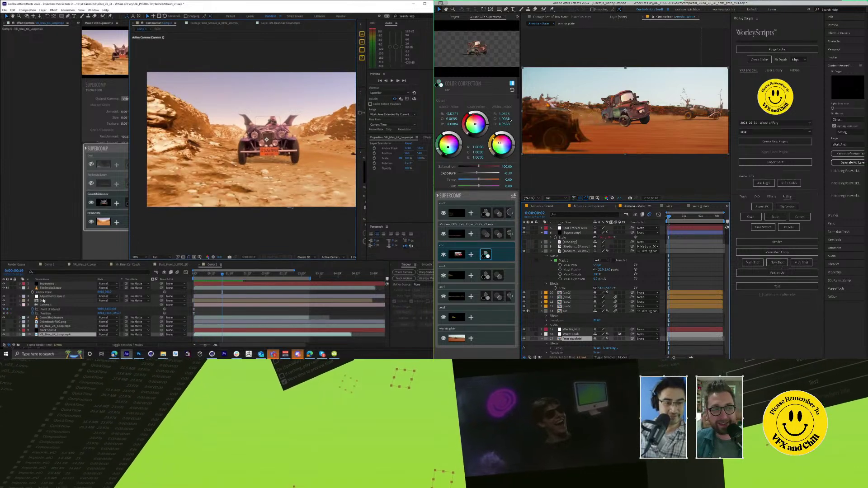
Step: Reveal the shadow effect's keyframes on the CountMobile layer and delete all of those after the start of the clip
left_click(58, 322)
left_click(58, 317)
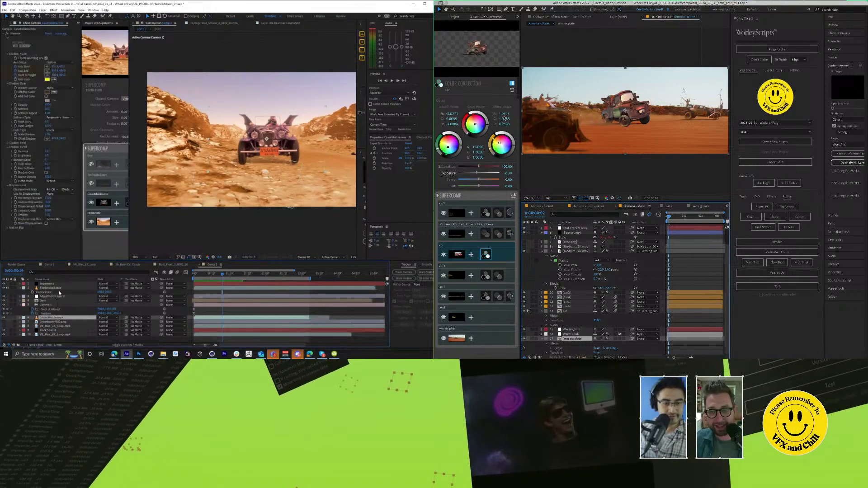
left_click(61, 325)
left_click(62, 322)
left_click(62, 318)
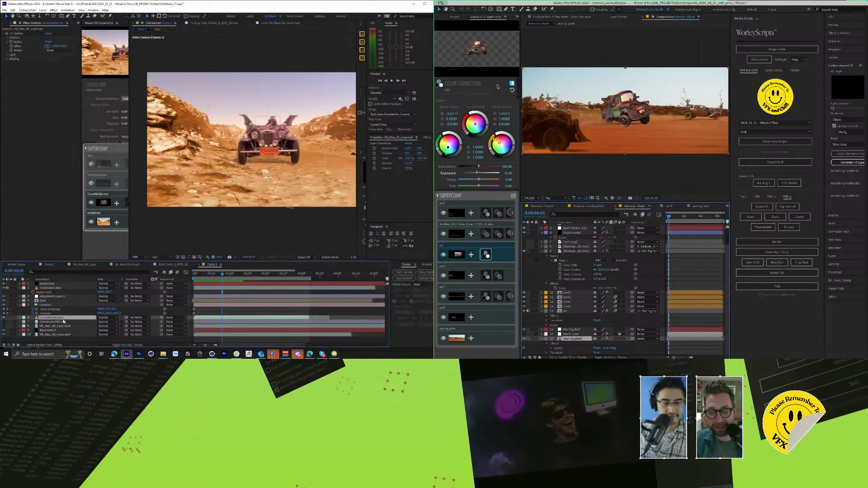
left_click(16, 34)
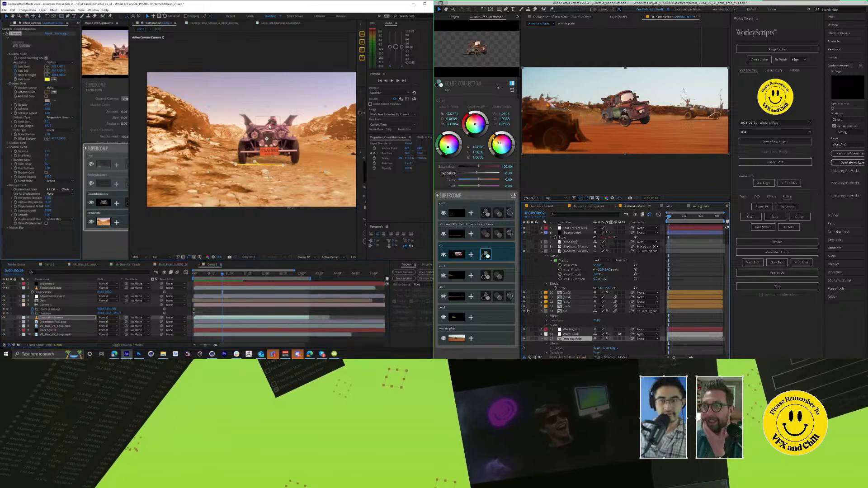
key("u")
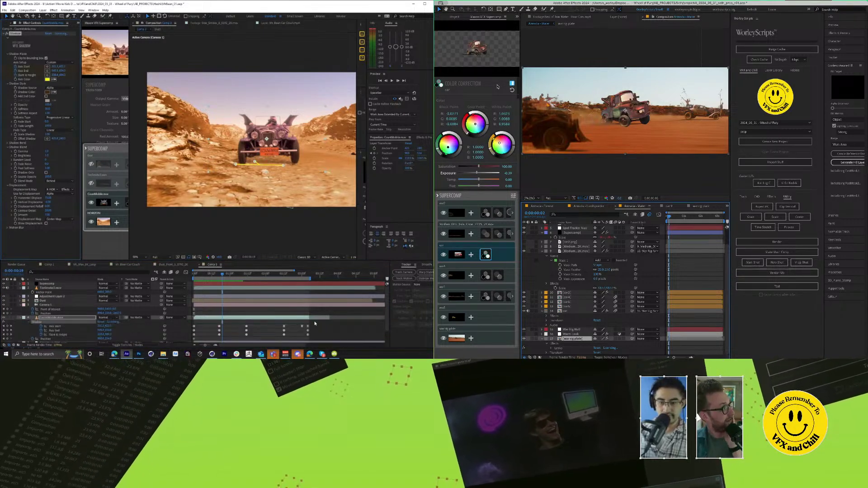
left_click_drag(317, 322, 223, 343)
key("Delete")
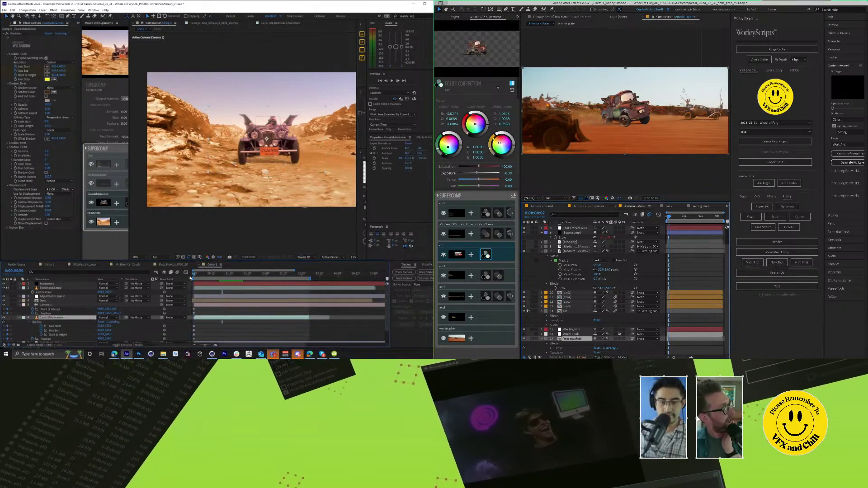
Step: Reposition the shadow effect's axis points beneath the CountMobile's wheels at the first frame
left_click(16, 34)
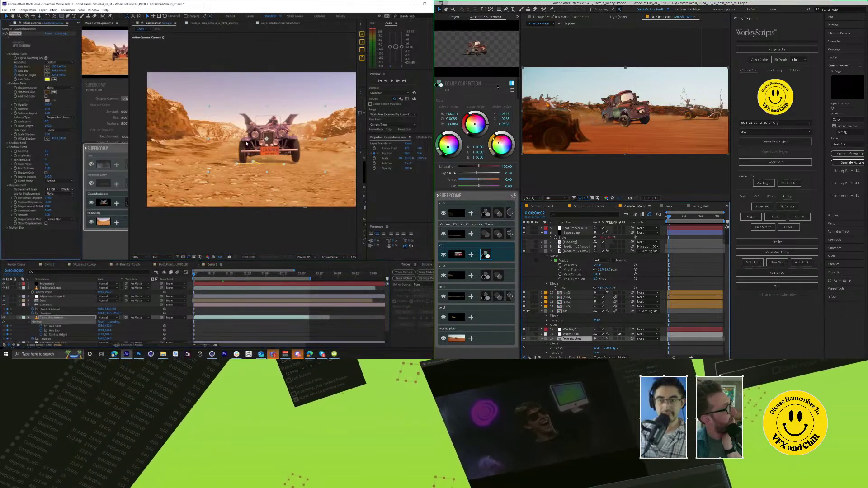
left_click_drag(284, 166, 269, 155)
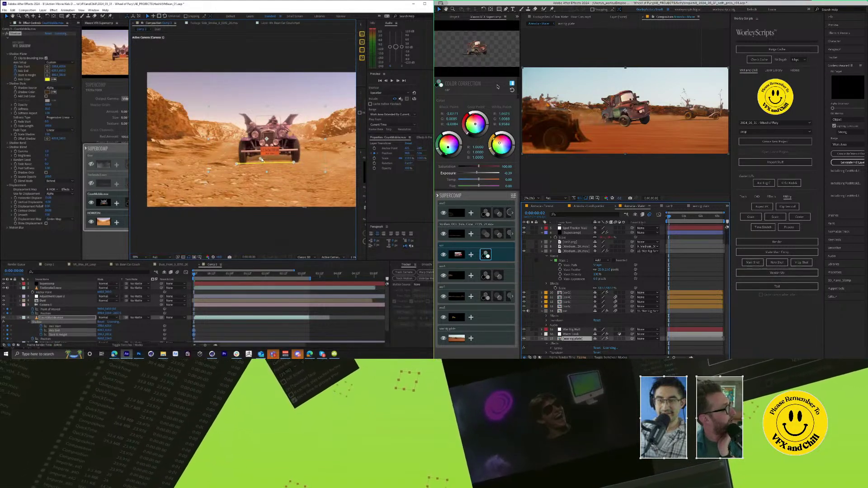
left_click_drag(259, 158, 258, 157)
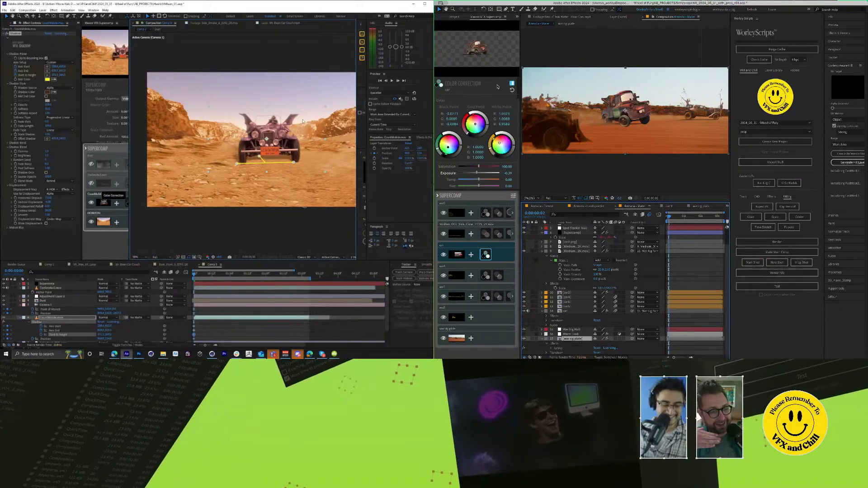
left_click_drag(328, 133, 309, 133)
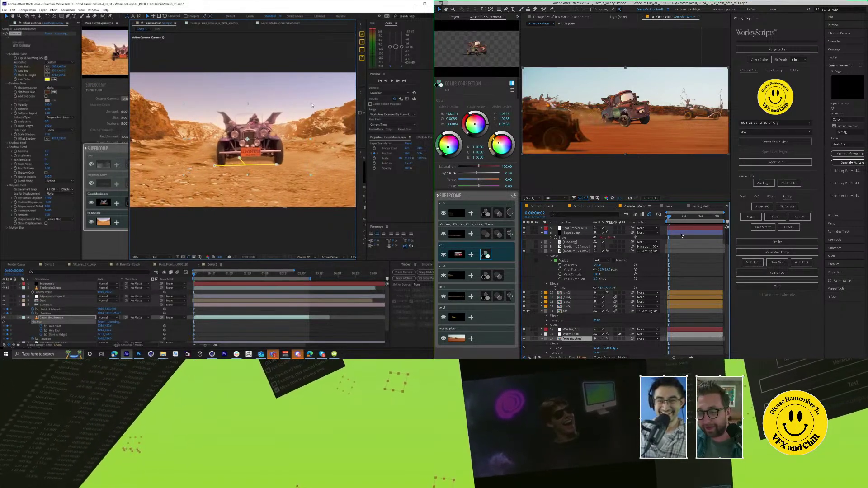
Step: Add Light Wrap and Reverse Light Wrap to the tow truck's car layer in Supercomp
left_click(471, 255)
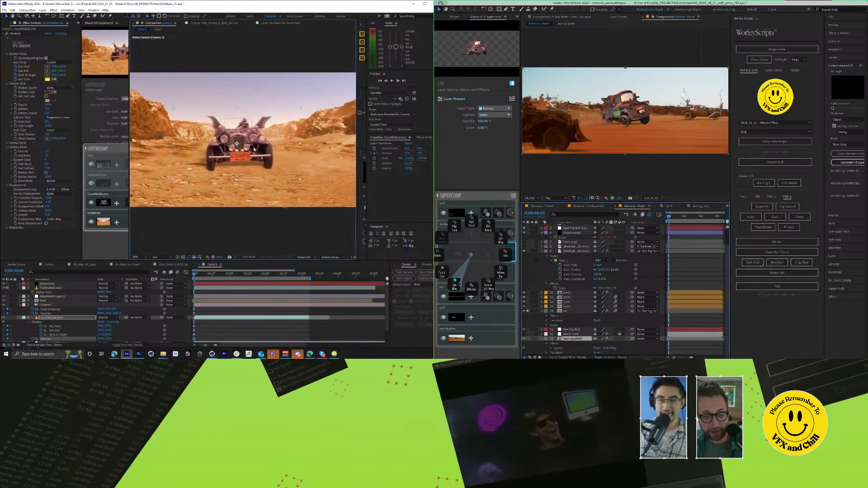
left_click(501, 238)
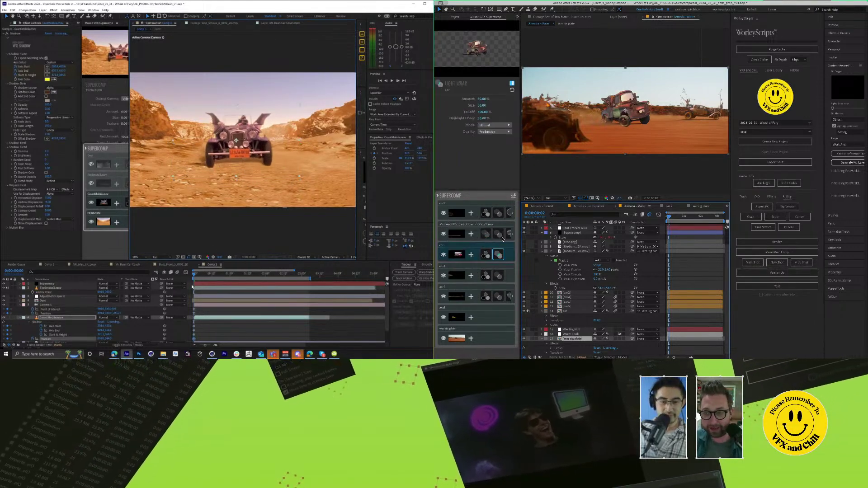
left_click(471, 255)
left_click(28, 322)
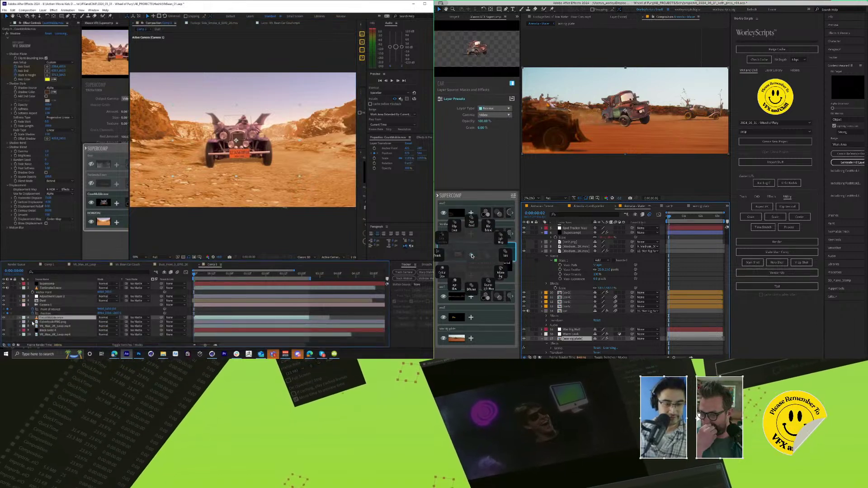
left_click(488, 284)
Step: Keyframe the CountMobile layer's scale at 0:00:03:04 so the car grows toward the end of the clip
left_click(307, 273)
key("s")
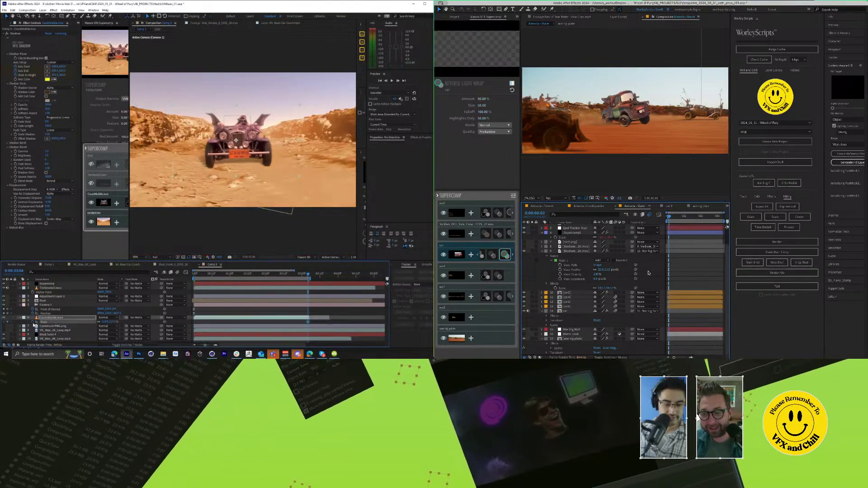
key("u")
scroll(307, 332, "down", 2)
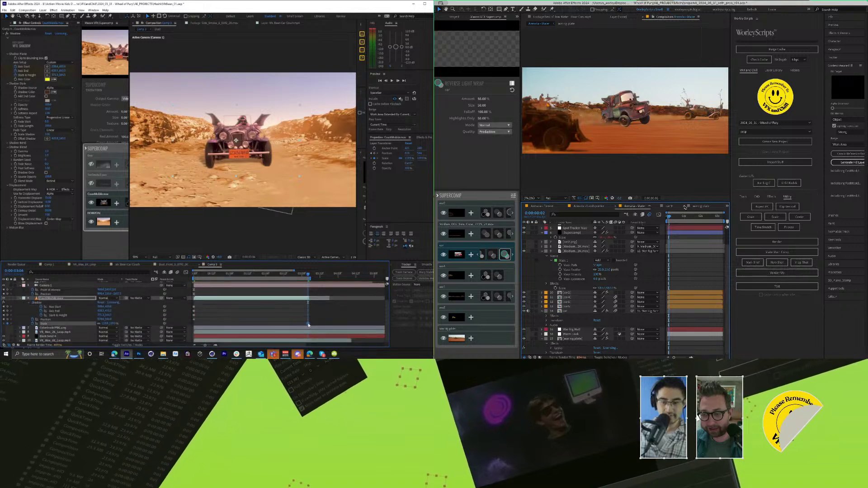
Step: Clear the solo on the bottom clip of the moving plate precomp, and close the precomps to return to the Mater comp
double_click(570, 338)
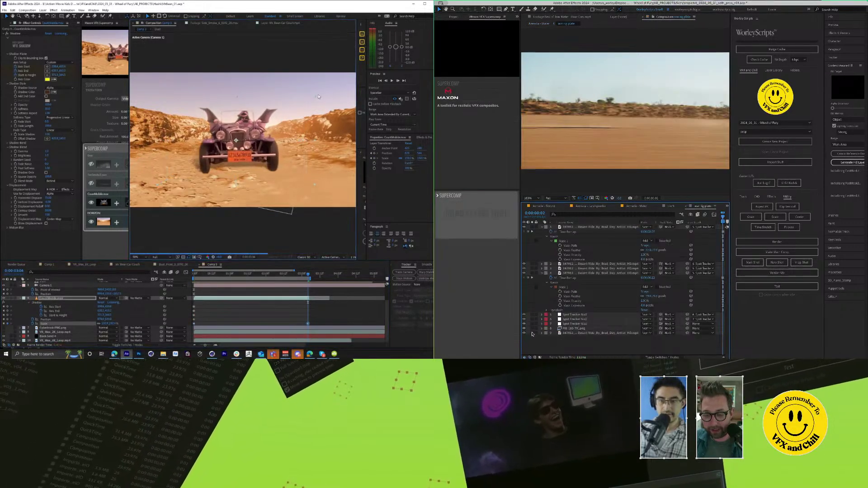
left_click(689, 208)
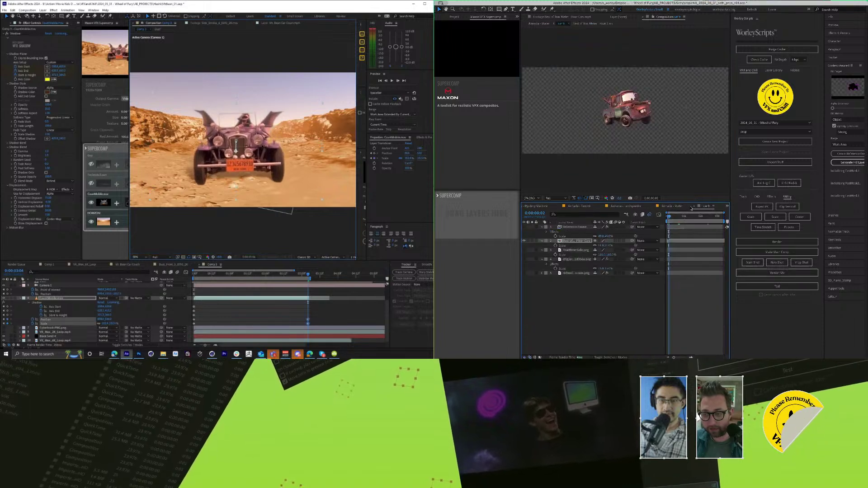
left_click(693, 206)
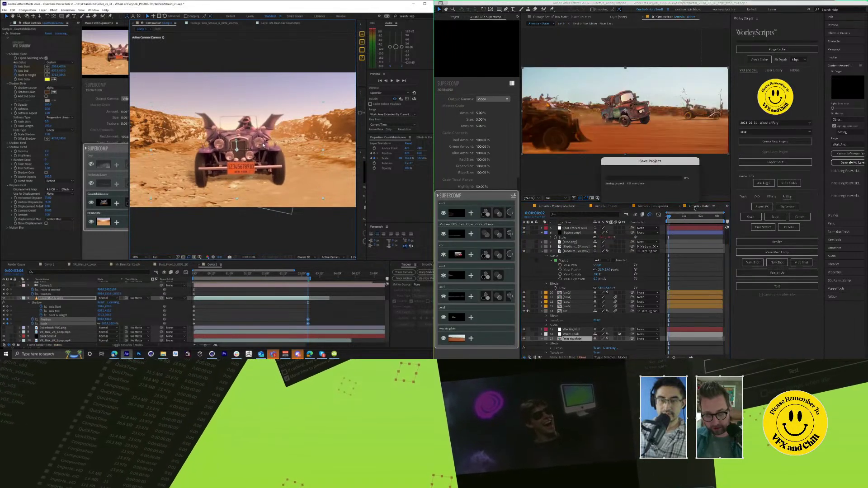
Step: Adjust the image map coverage of the Horizon effect on the black solid at the start of the CountMobile comp
key("Home")
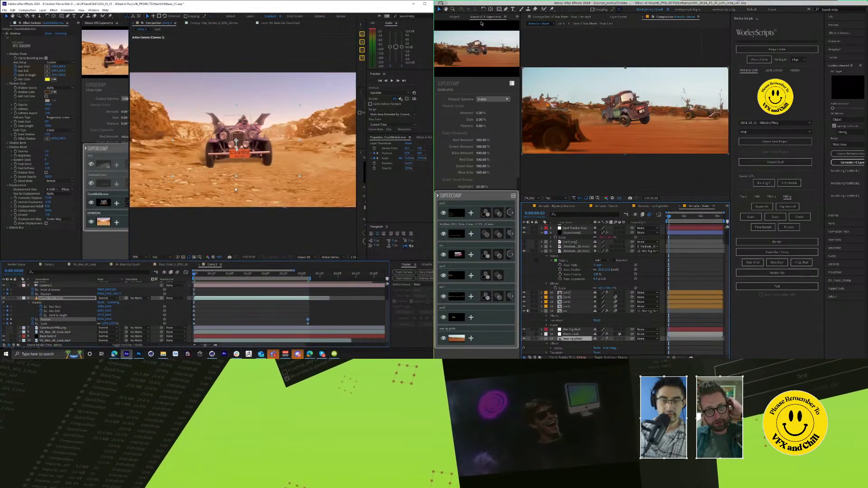
left_click(455, 17)
left_click(55, 336)
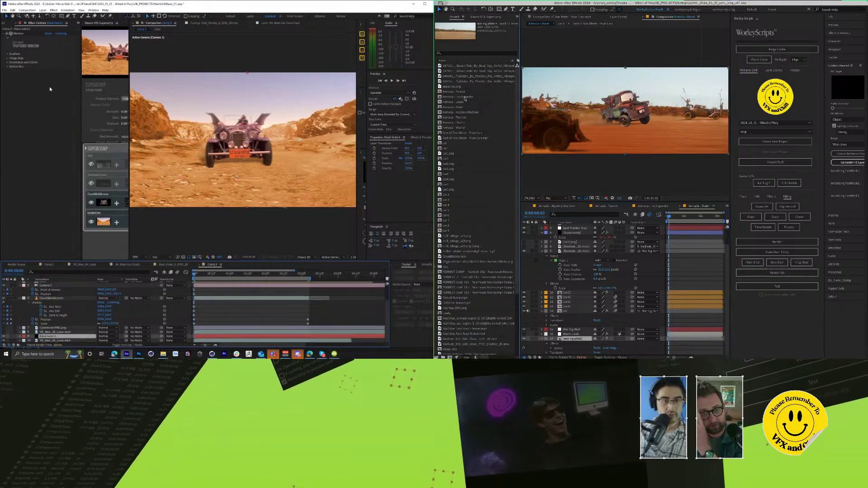
left_click(17, 34)
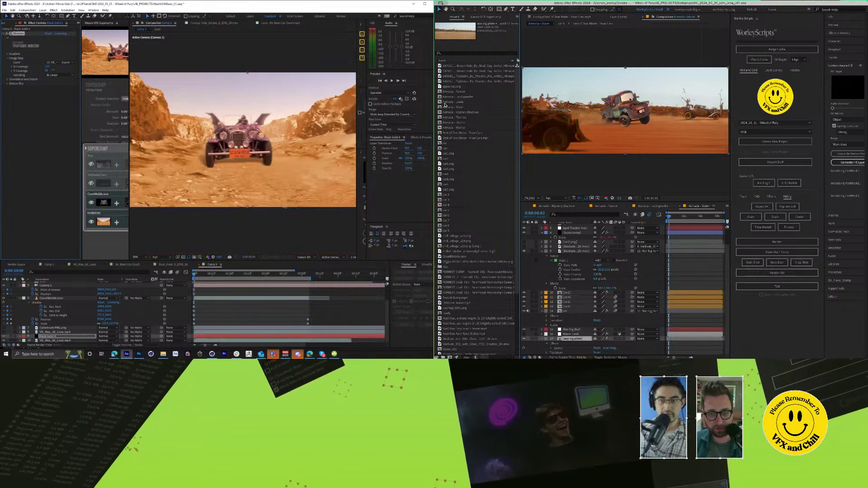
Step: Duplicate the Animate - Mystery Machine comp and rename the copy as Animate - All
left_click(441, 112)
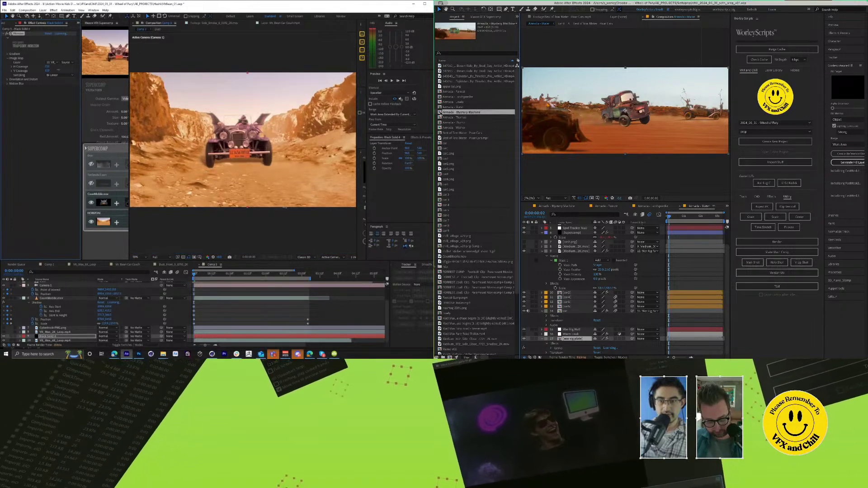
scroll(477, 204, "down", 3)
key("Return")
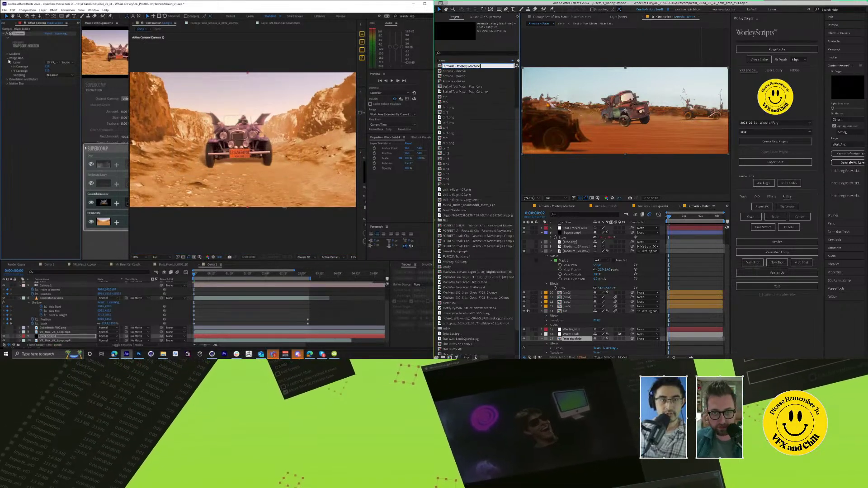
key("BackSpace")
key("BackSpace")
key("BackSpace")
key("BackSpace")
type("All")
key("Return")
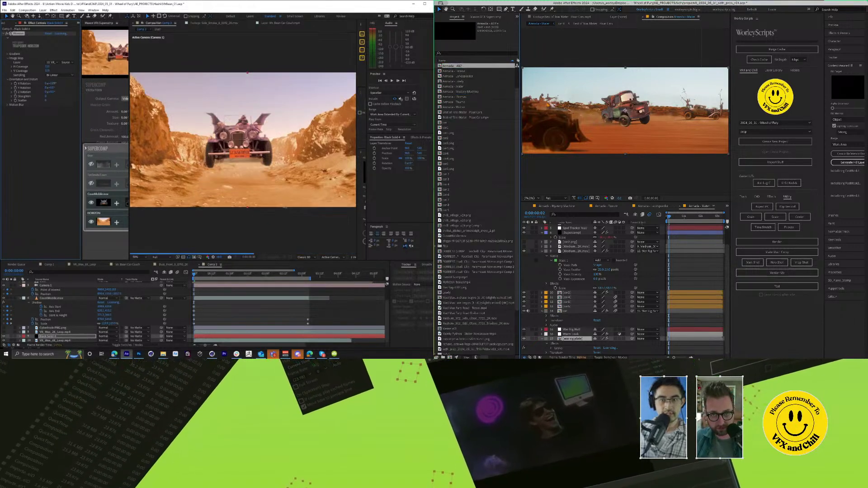
Step: Open the car precomp from the Animate - All comp and show its bottom image layer in place of the Mystery Machine
double_click(441, 67)
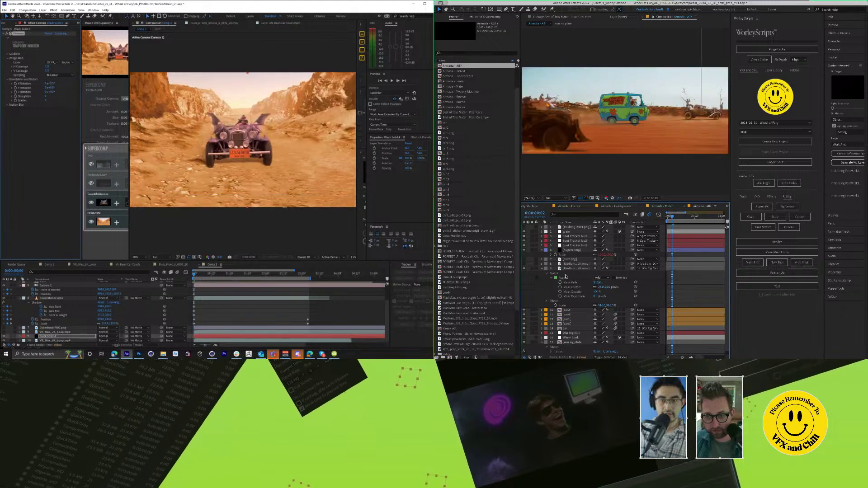
double_click(567, 324)
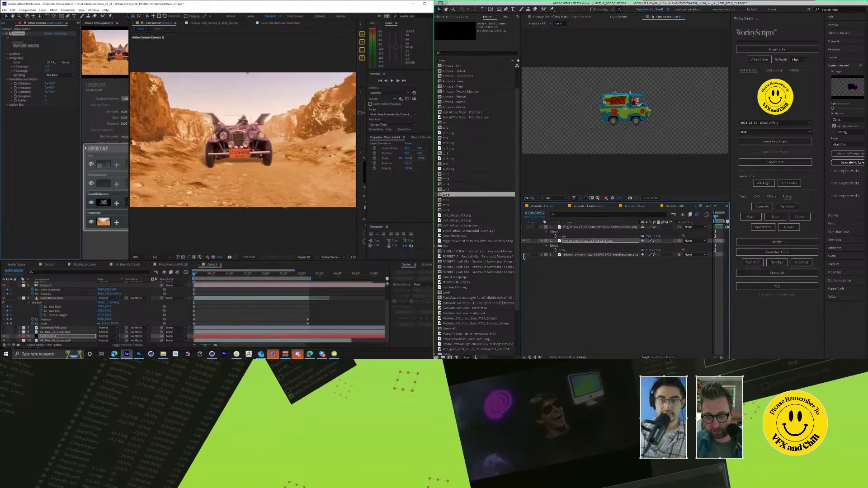
left_click(523, 255, "alt")
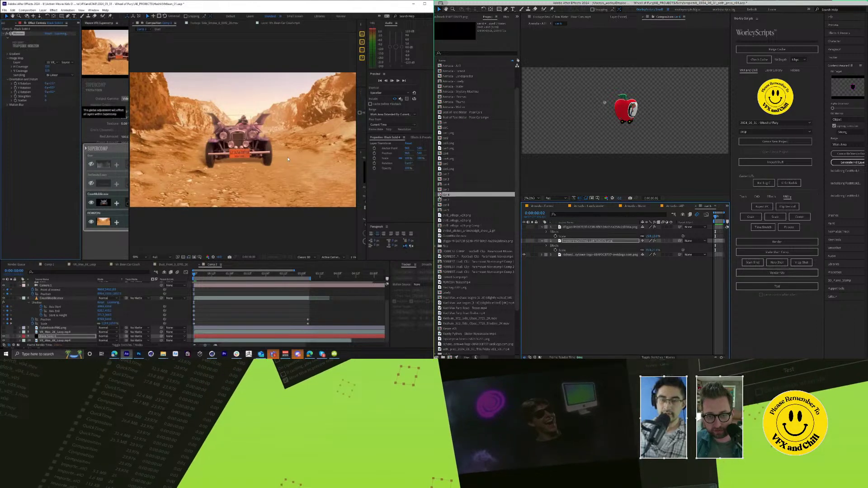
Step: Duplicate the car precomp and use the copy as the car layer in the Animate - All comp
key("ctrl+d")
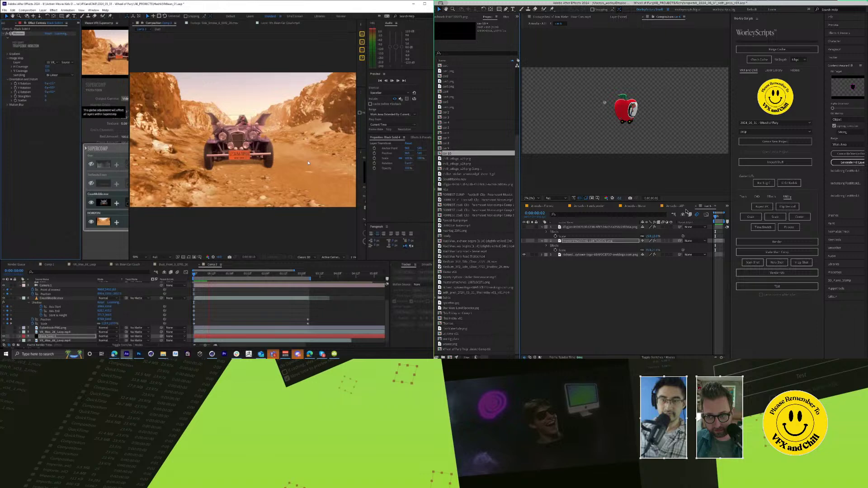
left_click(678, 206)
left_click_drag(569, 303, 666, 254)
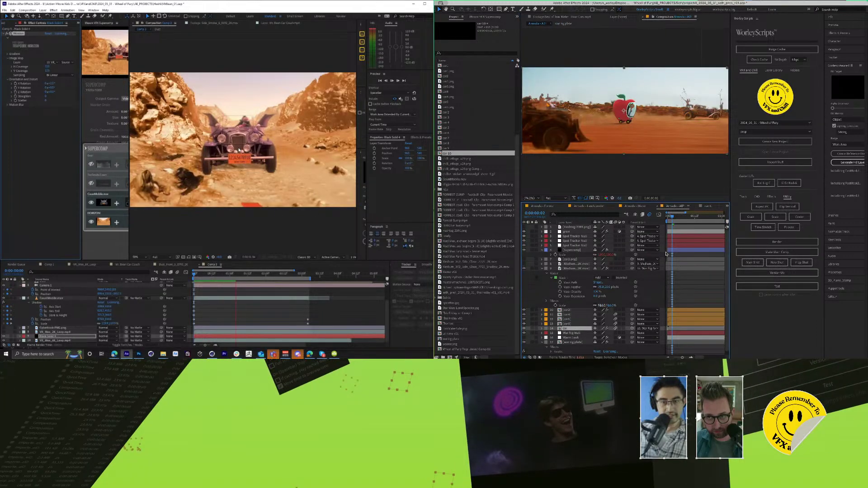
Step: Restore the Mystery Machine image in the original car precomp, hide the bottom image, and compare the Animate - Mystery Machine and Animate - All comps
left_click(708, 207)
left_click(524, 240)
left_click(524, 254)
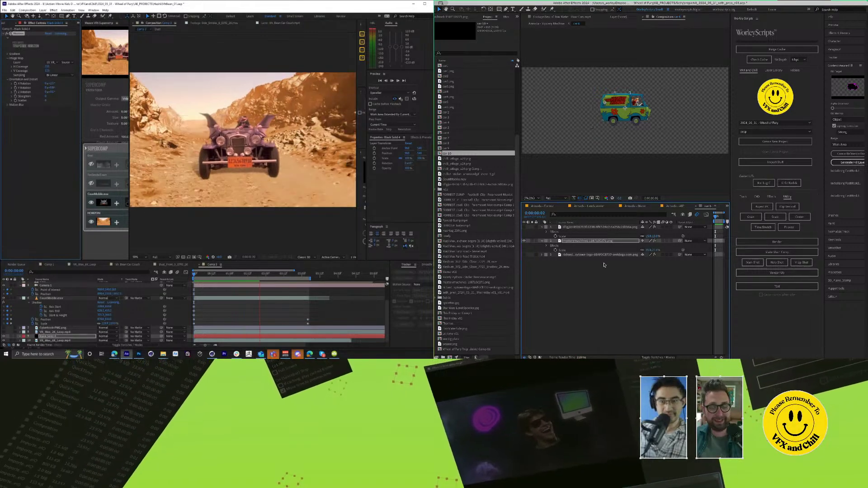
left_click(675, 206)
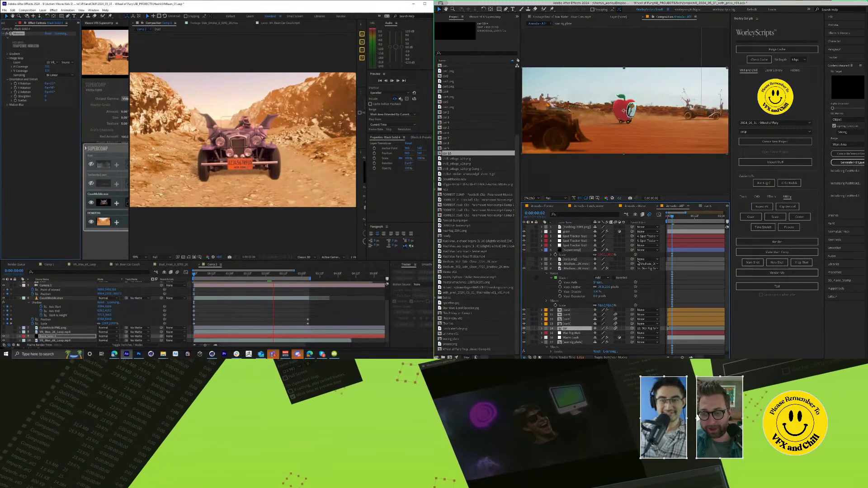
scroll(617, 208, "up", 1)
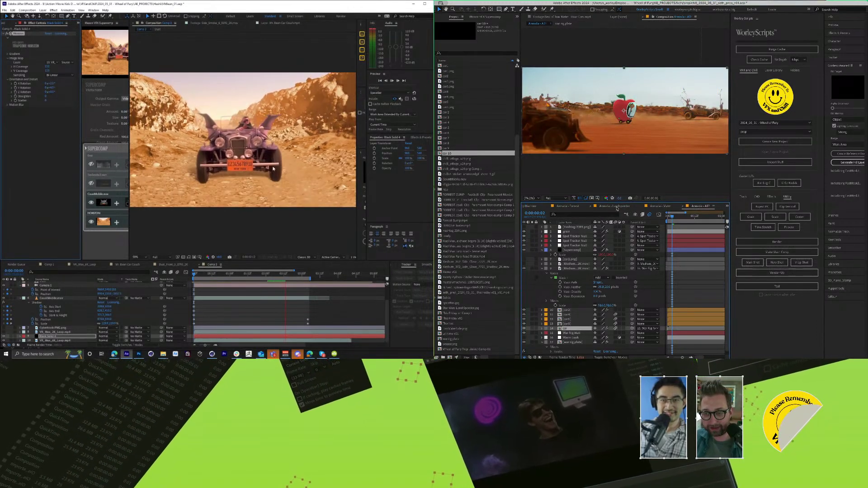
scroll(617, 209, "up", 4)
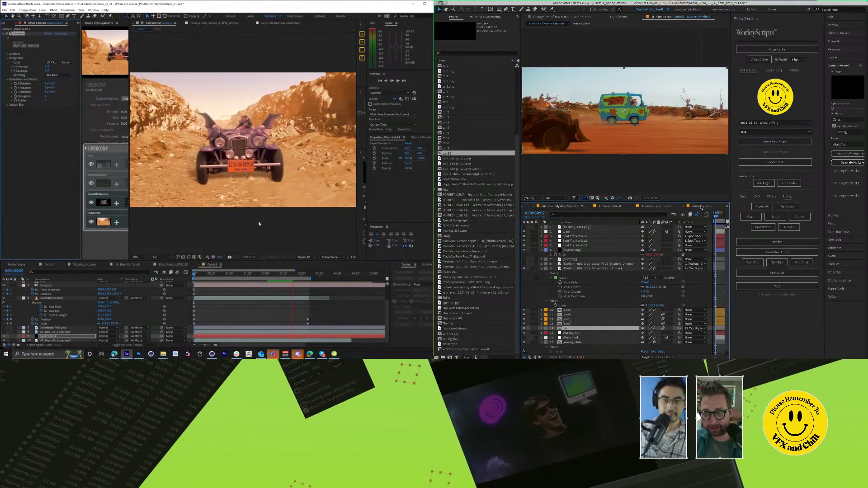
scroll(701, 207, "down", 4)
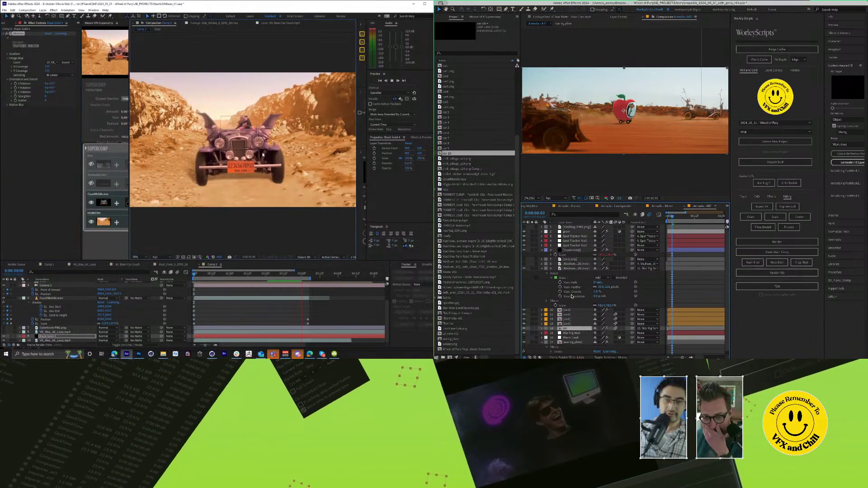
Step: Solo the lowest orange car layer in Animate - All to identify it, clear the solo, and open its precomp to view the tracked car
left_click(532, 323)
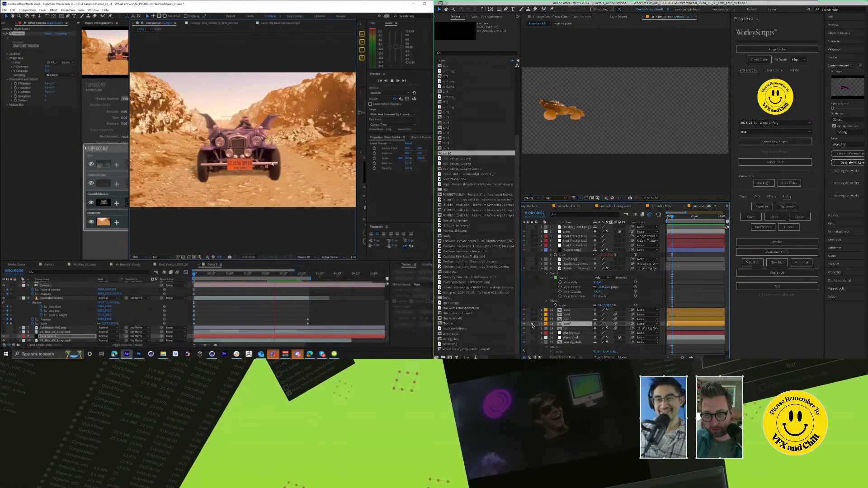
left_click(532, 324)
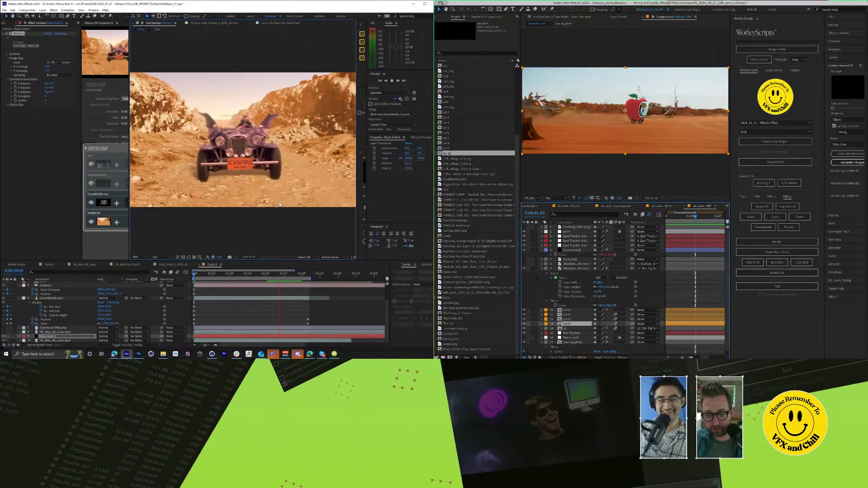
double_click(560, 323)
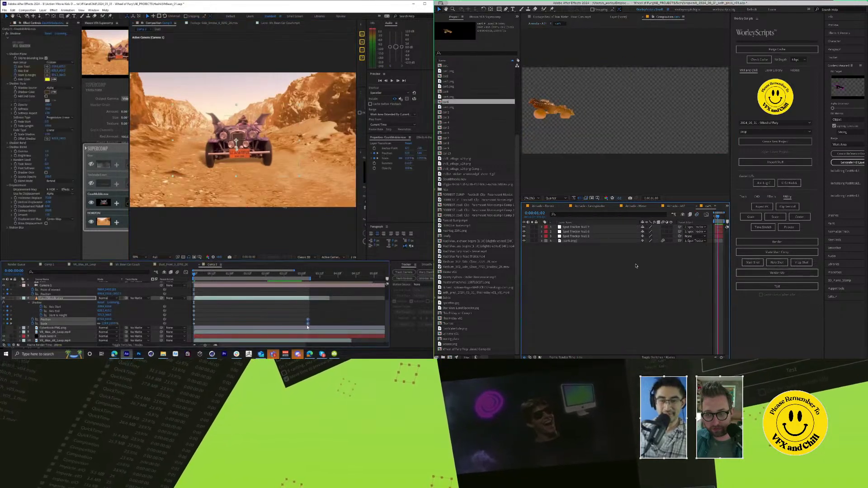
key("space")
left_click_drag(719, 218, 714, 218)
Step: Enlarge the CountMobile layer and nudge it sideways at the start of its desert comp
left_click_drag(300, 105, 325, 90)
left_click_drag(270, 133, 267, 134)
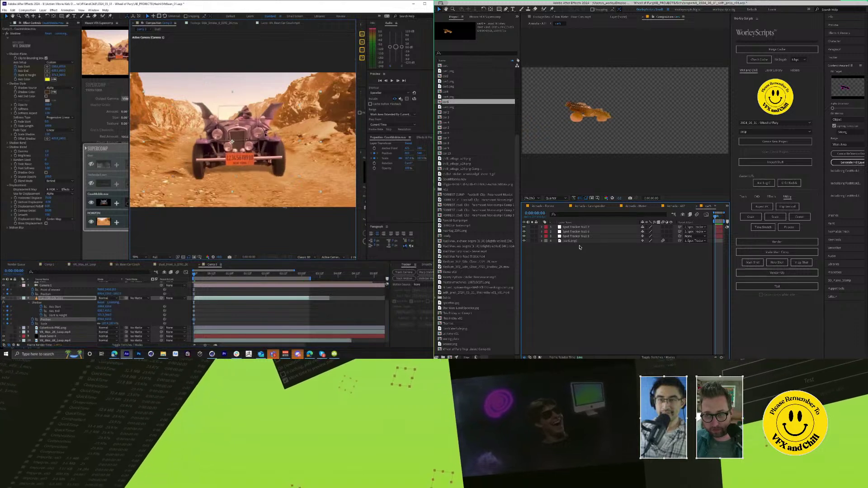
Step: Close the other comps so only Animate - All stays open, and preview the dust layer in the CountMobile Supercomp
left_click(697, 207)
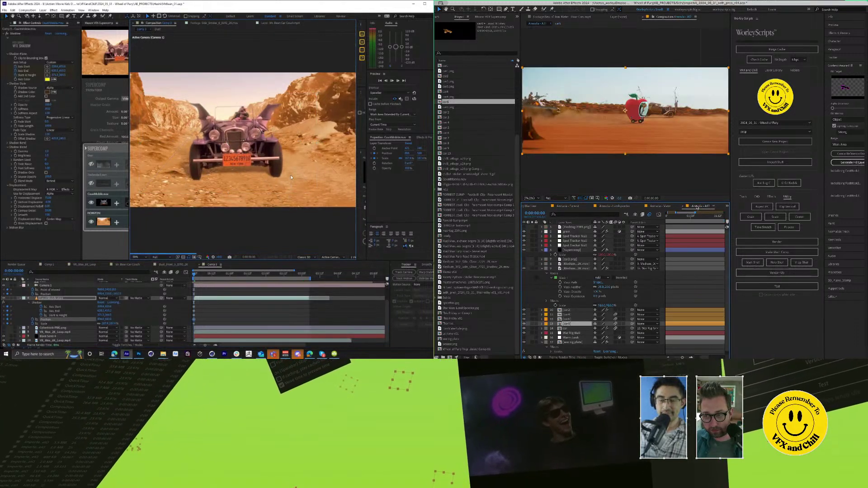
left_click(641, 206)
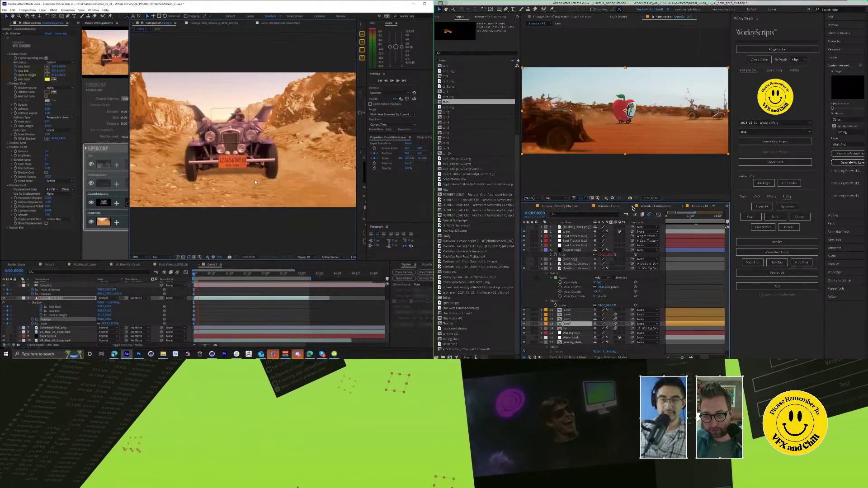
left_click(632, 206)
left_click(626, 208)
left_click(92, 165)
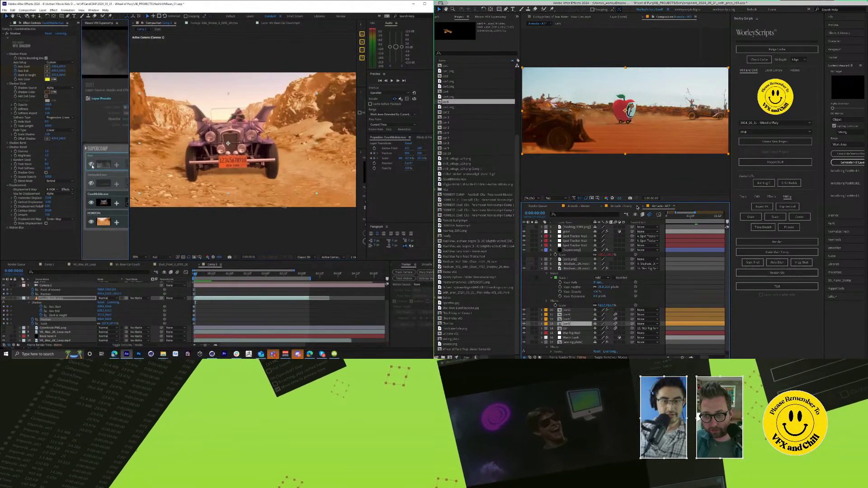
left_click(92, 166)
left_click(638, 207)
left_click(560, 206)
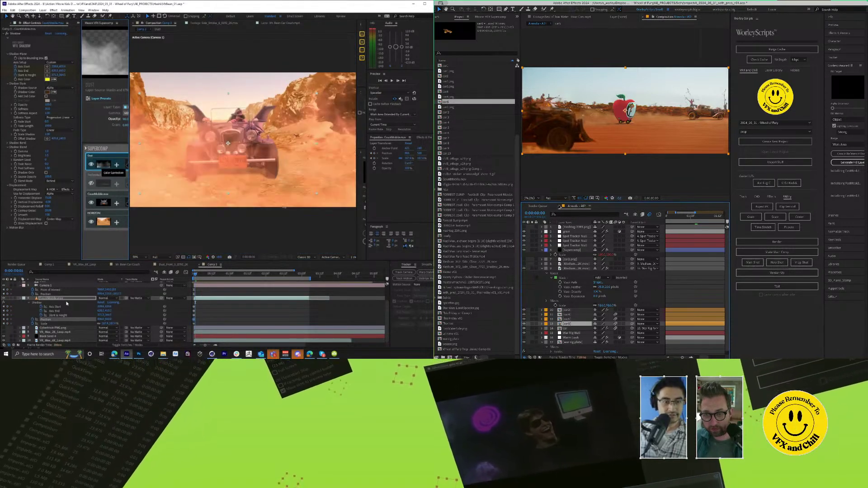
Step: Delete the dust layer from the CountMobile comp, and select the first background car precomp for the Animate - All project
scroll(144, 301, "up", 2)
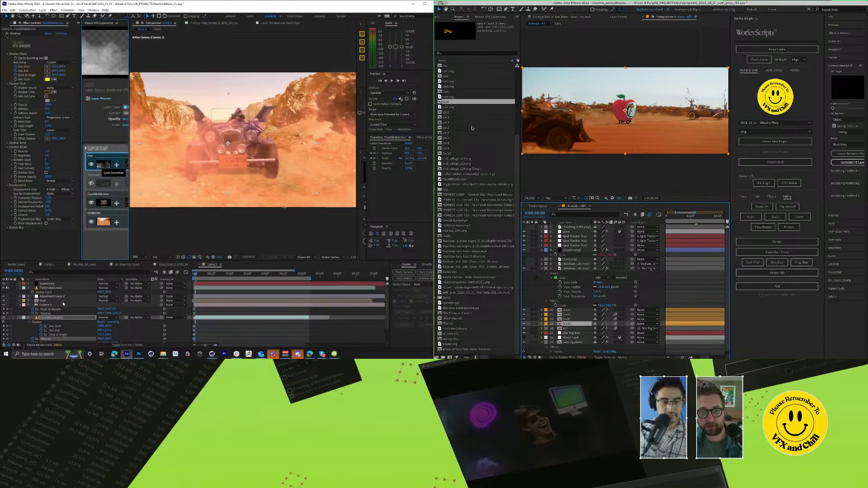
scroll(472, 128, "up", 1)
left_click(441, 71)
left_click(63, 301)
key("Delete")
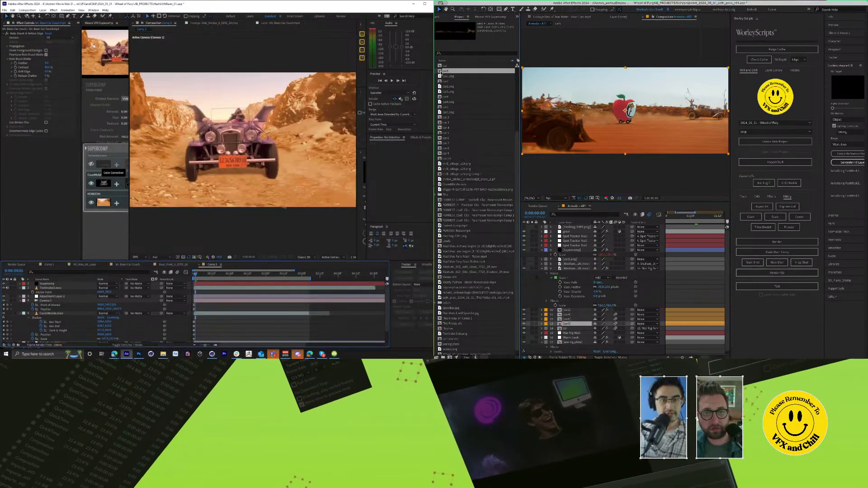
Step: Show the project's stock footage and select its Continuous Shockwave Ground clip, and rename the first background car precomp with a bg prefix
left_click_drag(82, 42, 124, 41)
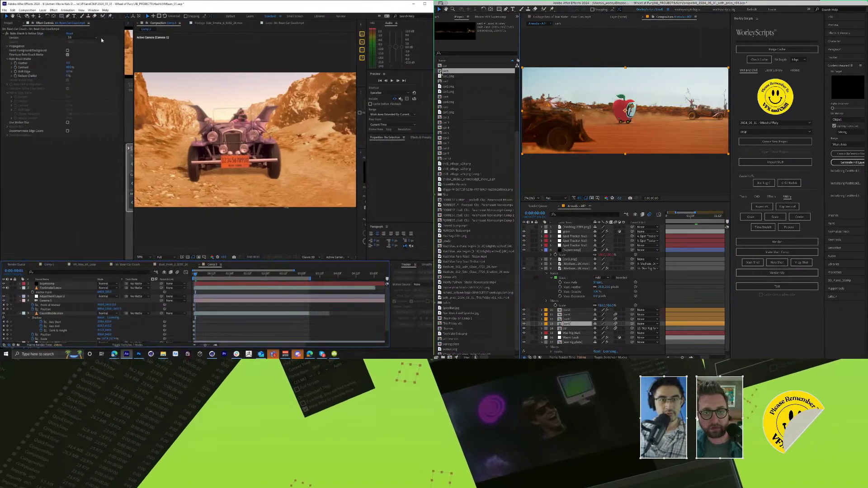
left_click(8, 23)
key("Return")
left_click(36, 129)
key("Home")
type("stock")
left_click(52, 134)
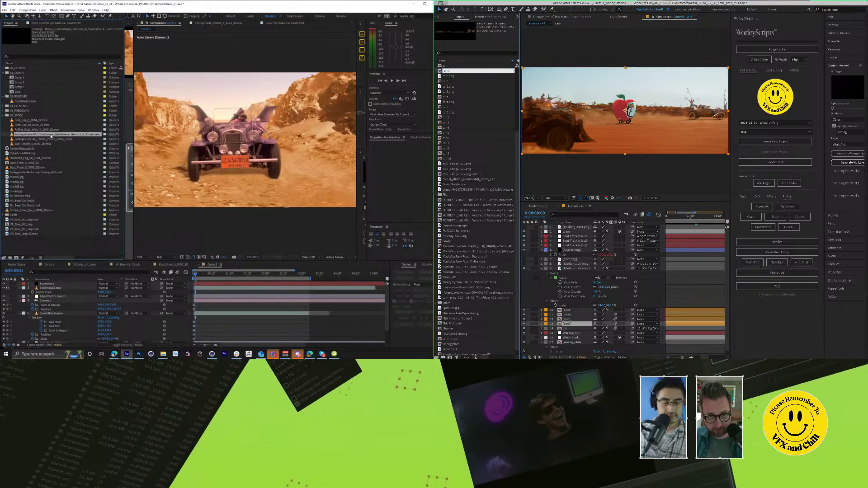
Step: Import the three FootageCrate Continuous Shockwave Ground clips from the STOCK footage folder
key("ctrl+i")
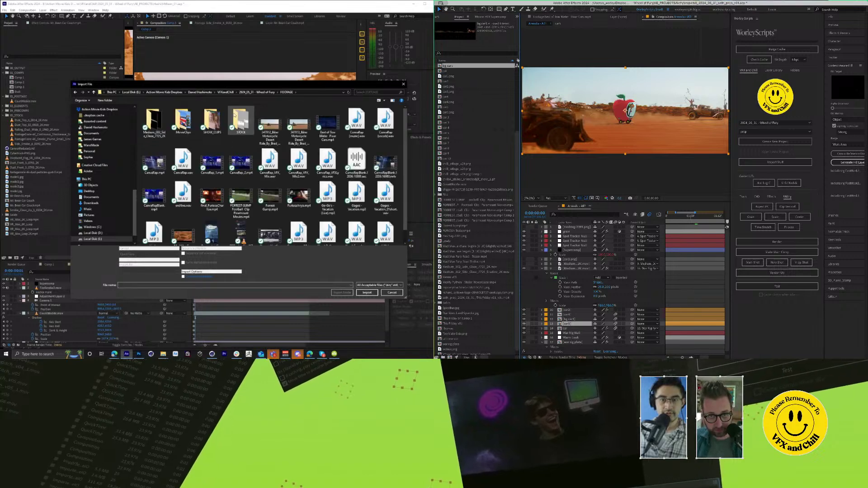
double_click(241, 119)
left_click(440, 81)
left_click_drag(154, 160, 283, 105)
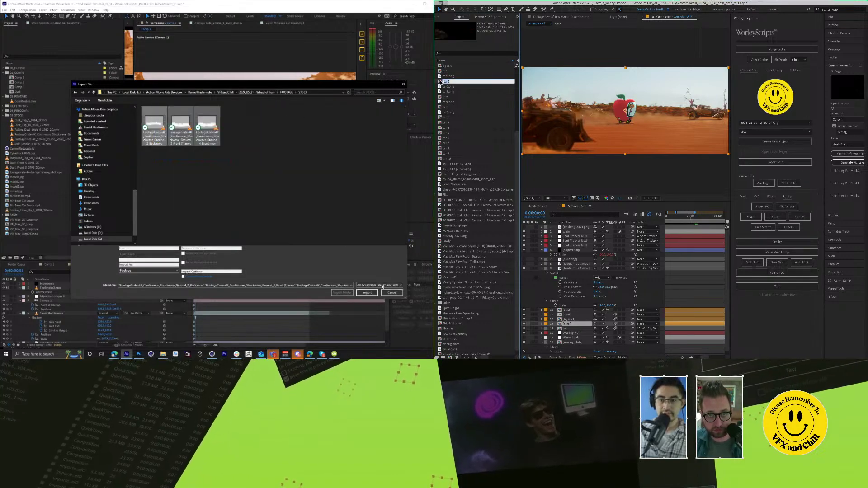
key("Return")
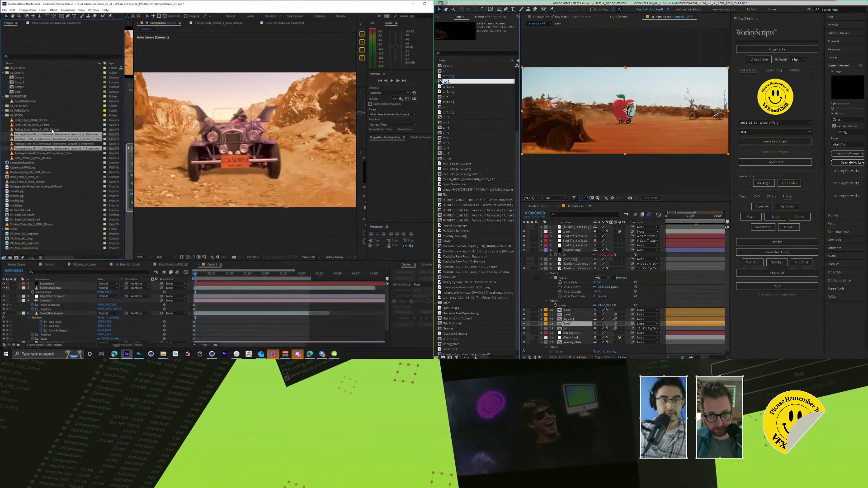
Step: Place the Shockwave Ground back clip below the CountMobile layer, and rename a background car precomp as bg car4
key("Return")
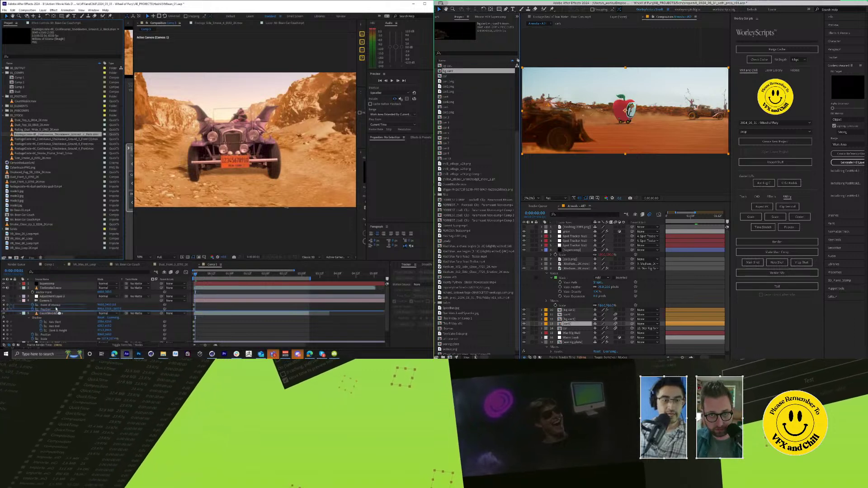
key("ctrl+slash")
left_click(445, 96)
key("Return")
type("bg car4")
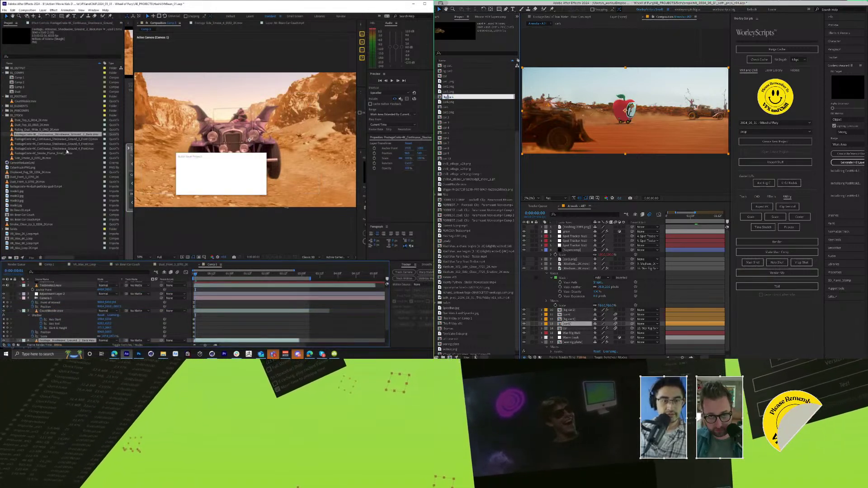
key("Return")
Step: Place the Shockwave Ground front clip above the CountMobile layer, and rename another background car precomp as bg car3
left_click_drag(77, 142, 75, 313)
left_click(445, 107)
key("Return")
type("bg car3")
key("Return")
Step: Select the Supercomp layer in the CountMobile comp, and rename a numbered car precomp as car - lowly
left_click(445, 117)
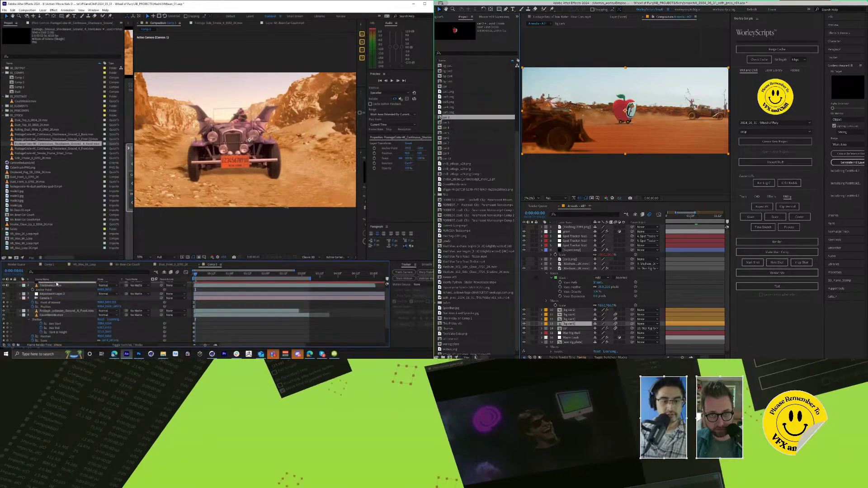
left_click(56, 283)
key("Return")
type("car - lowly")
key("Return")
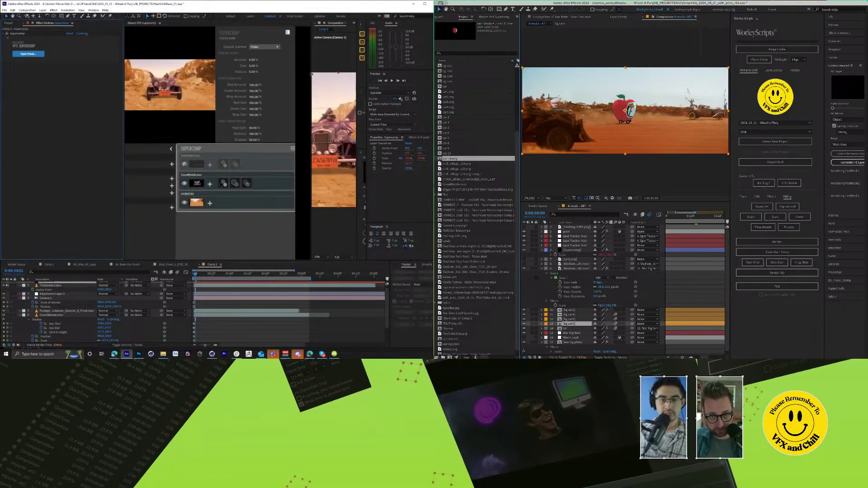
Step: Remove the top video layer from the Supercomp stack, and rename the next numbered car precomp as car - oscar
left_click_drag(311, 73, 333, 74)
left_click(446, 117)
key("Return")
type("car -")
left_click_drag(268, 164, 153, 213)
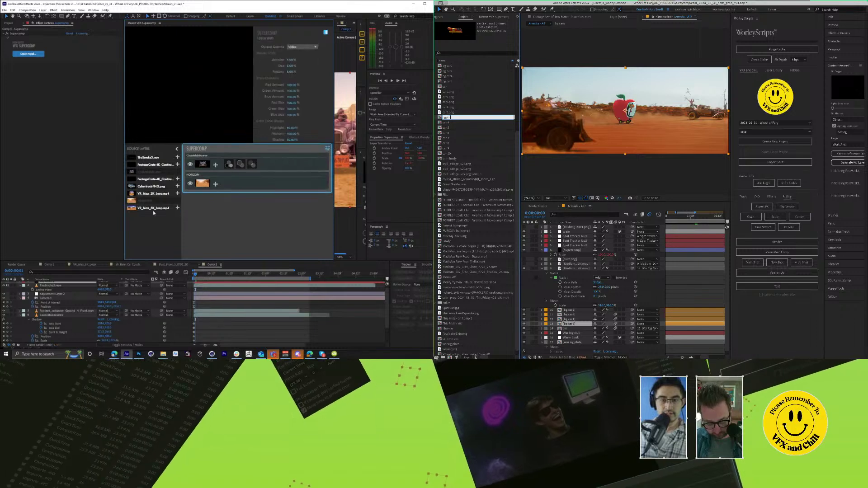
type("oscar")
key("Return")
Step: Add the Shockwave Ground back clip beneath CountMobile and the front clip on top in Supercomp, and rename another numbered car precomp
left_click_drag(159, 180, 255, 180)
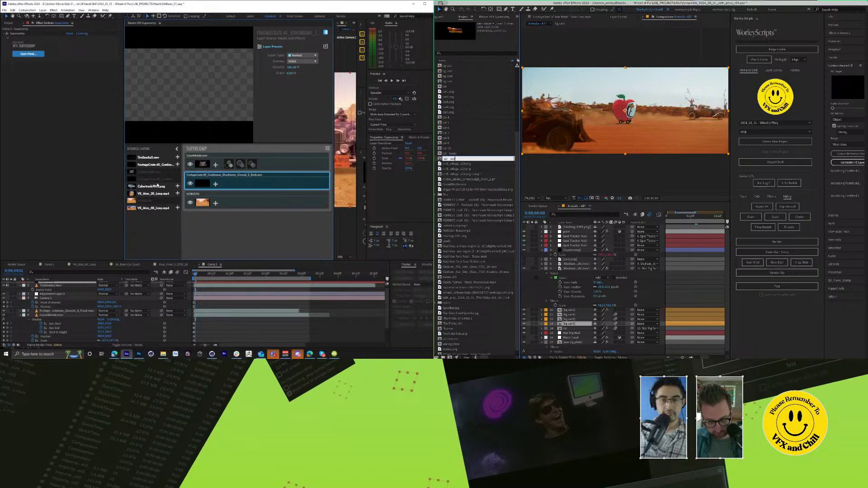
left_click(447, 117)
key("Return")
left_click_drag(156, 165, 251, 166)
type("car lowr")
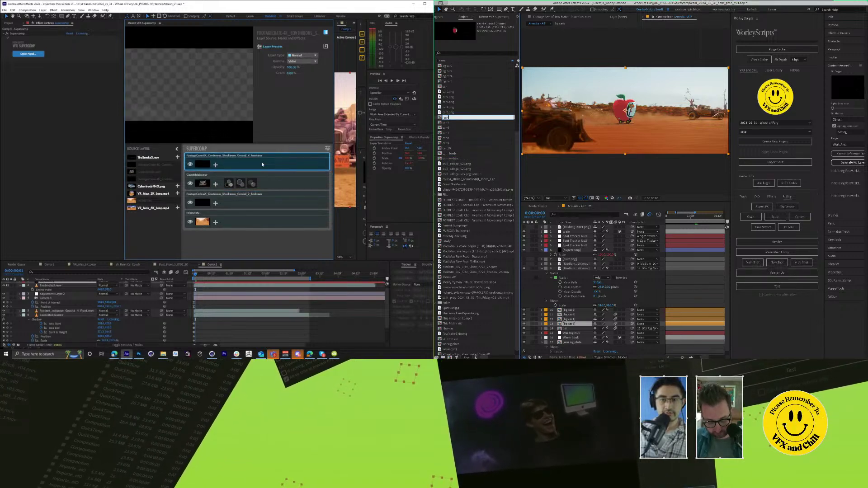
left_click_drag(333, 124, 139, 129)
left_click(440, 150)
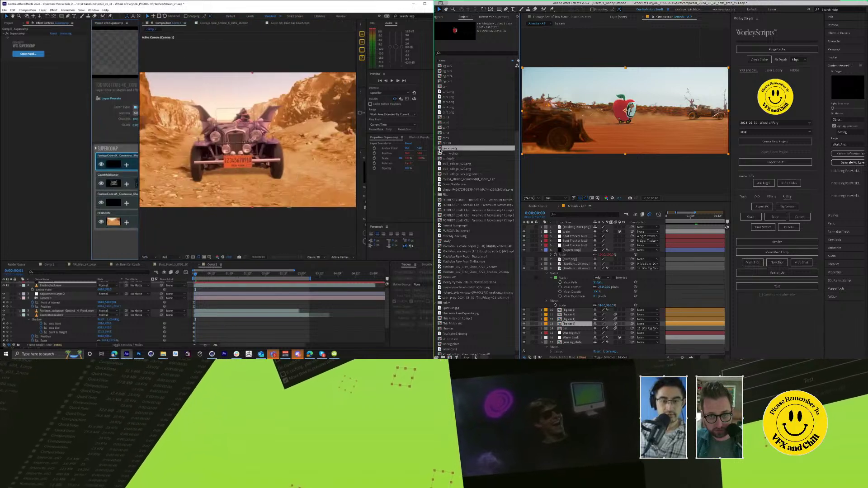
Step: Shift both Shockwave Ground clips earlier together in the CountMobile comp so their dust is already active at the start
left_click(64, 311)
scroll(70, 310, "down", 3)
left_click(64, 324, "ctrl")
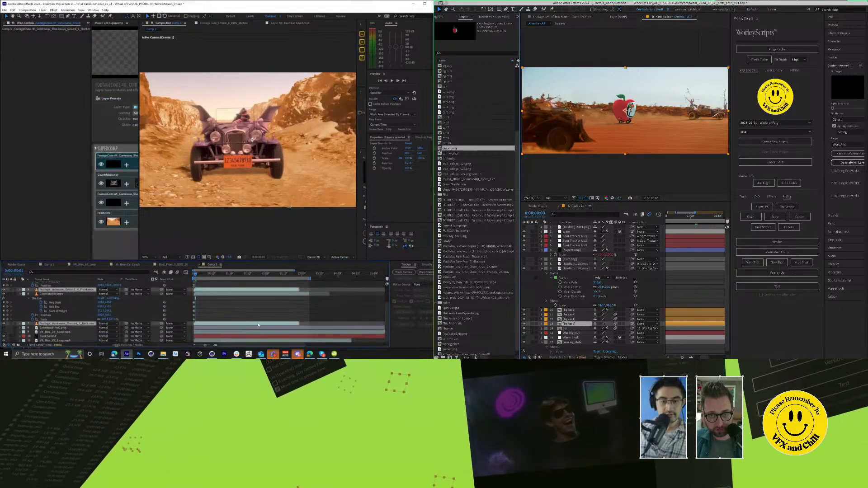
left_click_drag(260, 324, 242, 324)
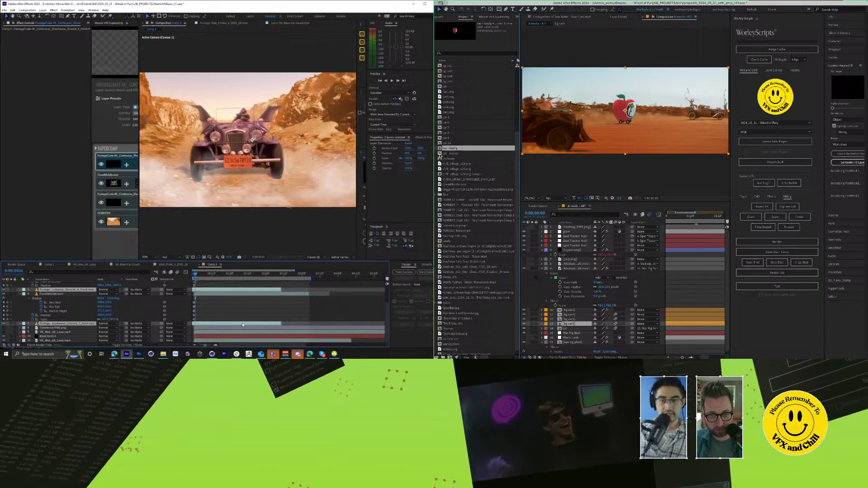
left_click(237, 313)
Step: Scale down the Shockwave Ground front clip around the CountMobile's wheels
left_click(68, 290)
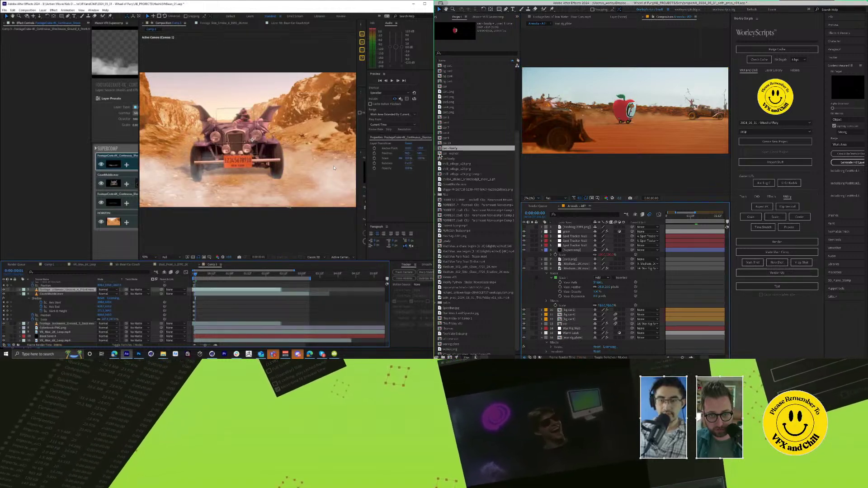
scroll(322, 116, "down", 2)
left_click_drag(312, 102, 246, 118)
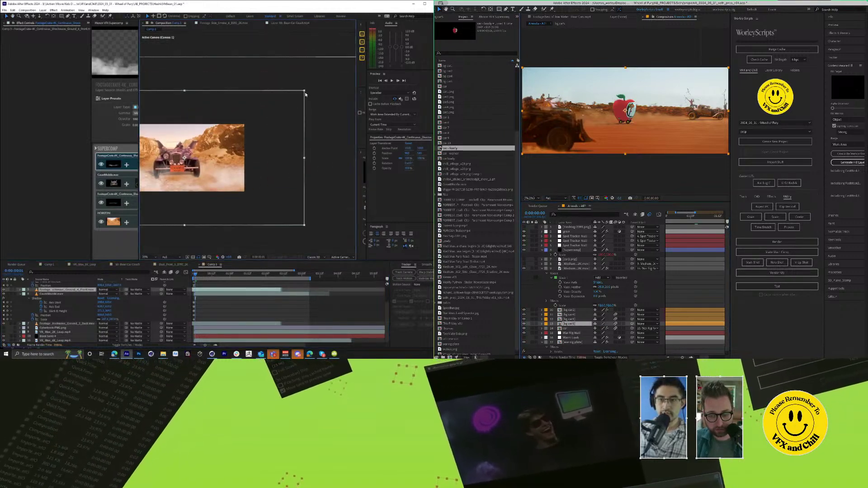
left_click_drag(304, 91, 200, 124)
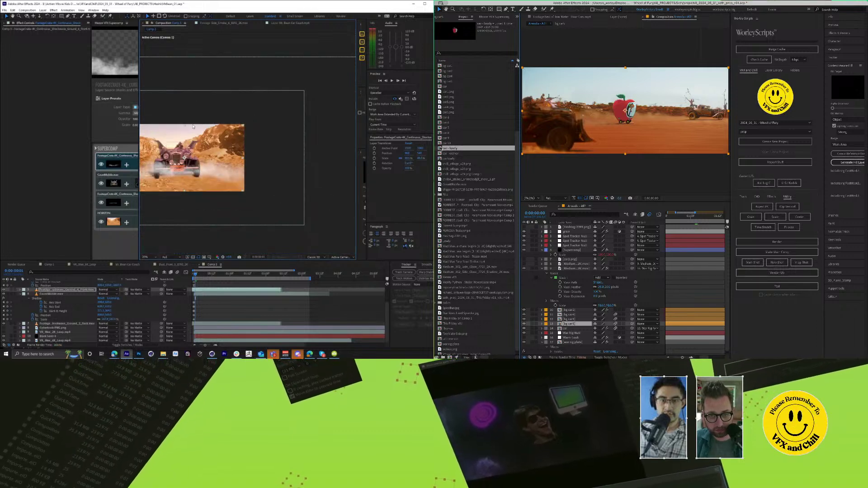
Step: Select the Shockwave Ground back clip in the CountMobile comp and scale it down around the car's wheels
left_click_drag(228, 164, 272, 176)
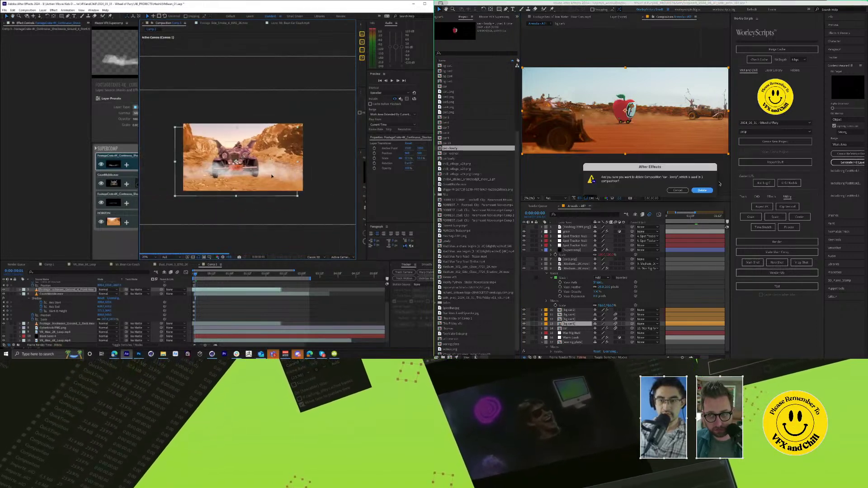
scroll(452, 119, "up", 5)
left_click(231, 323)
scroll(333, 109, "down", 2)
double_click(440, 108)
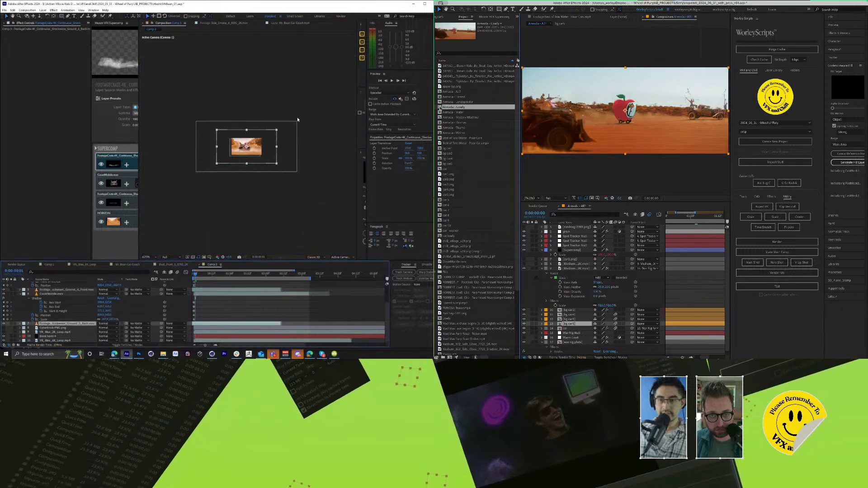
left_click_drag(277, 131, 262, 138)
scroll(262, 139, "up", 3)
left_click(597, 207)
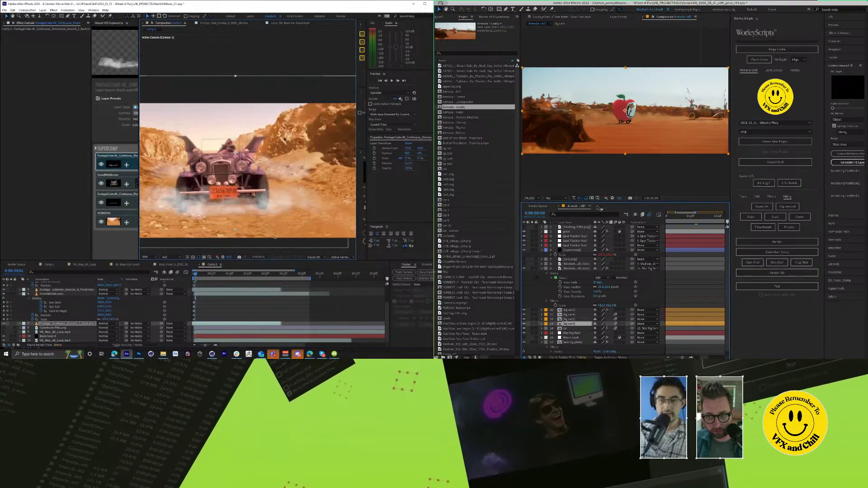
left_click(441, 200)
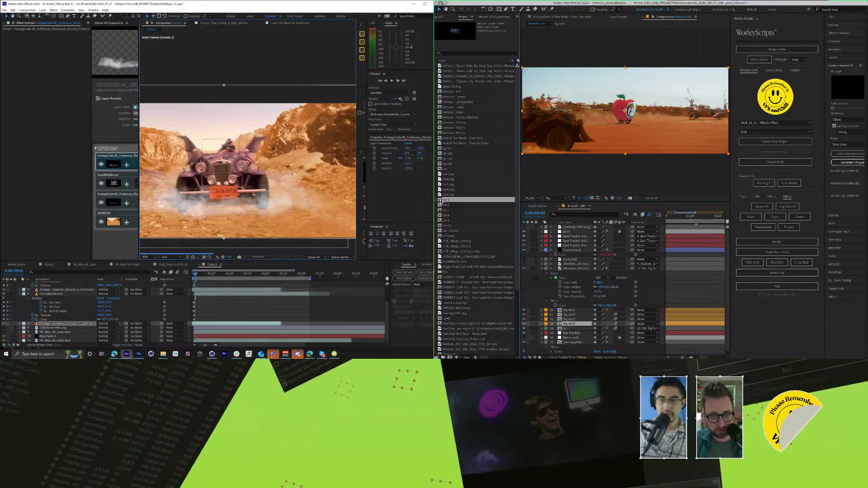
scroll(273, 150, "down", 2)
left_click_drag(304, 115, 298, 119)
scroll(280, 141, "up", 2)
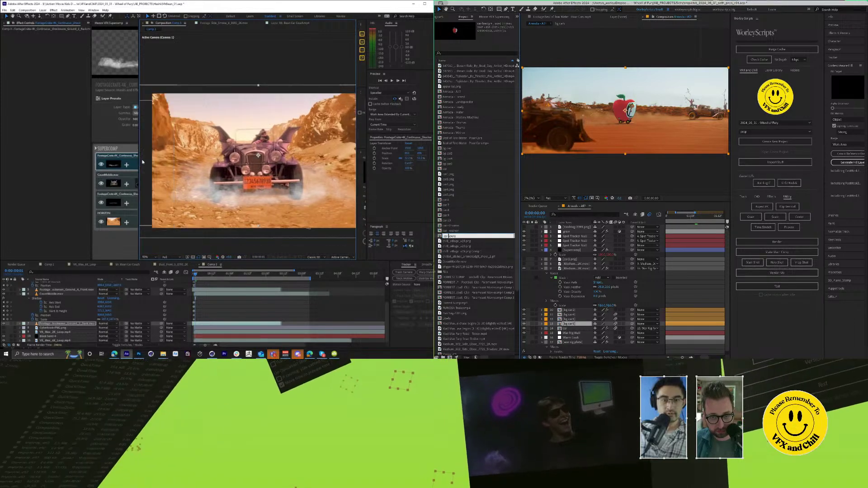
Step: Widen the Supercomp panel and add Color Correction to the Shockwave Ground front clip
left_click_drag(138, 168, 195, 168)
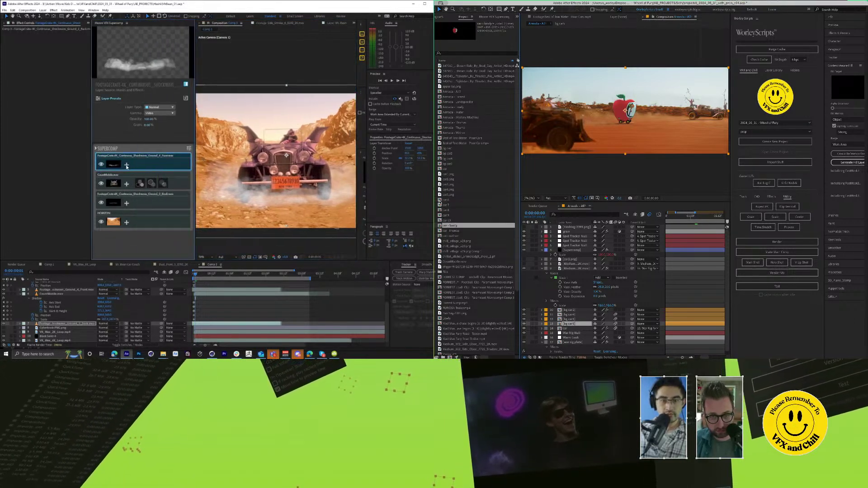
left_click(127, 165)
left_click(100, 148)
Step: Add a second effect to the Shockwave Ground front clip, raise its Amount, and rename the next numbered car precomp as car - landspeeder
left_click(440, 200)
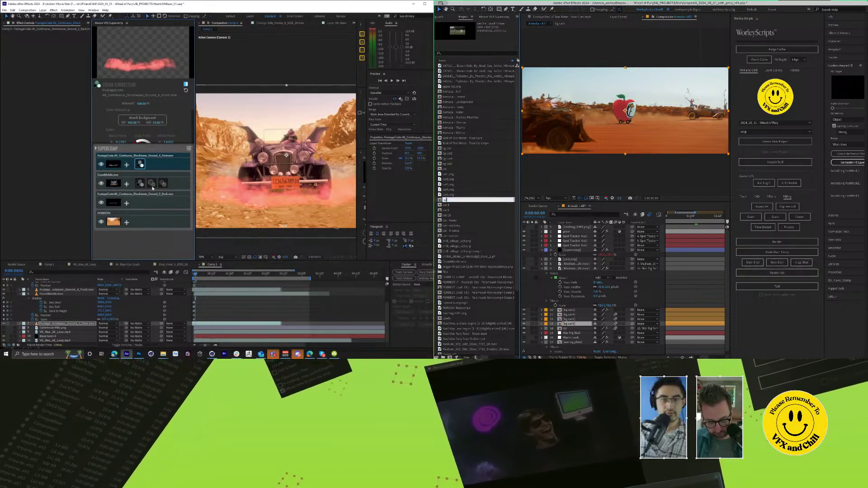
left_click(127, 164)
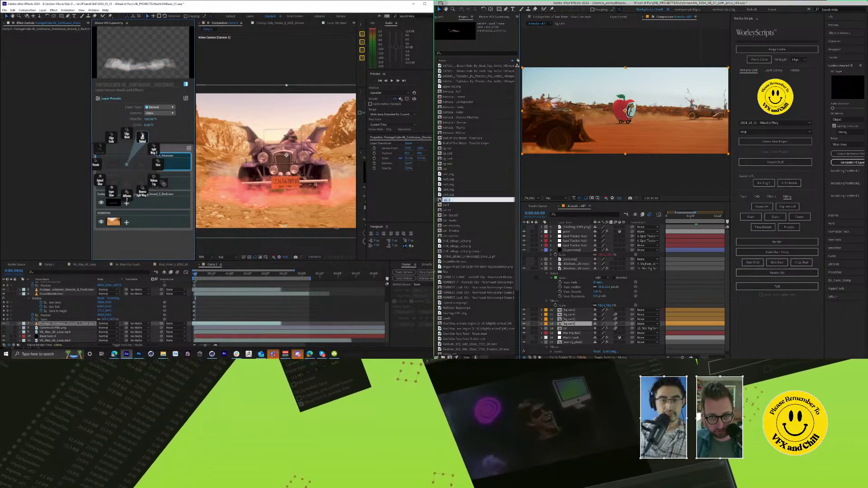
left_click(143, 137)
type("landspe")
left_click_drag(157, 103, 204, 104)
type("eder")
Step: Rename the next numbered car precomp as car - mater, and increase the second setting of the front clip's newest effect
left_click(441, 201)
key("Return")
type("car - ma")
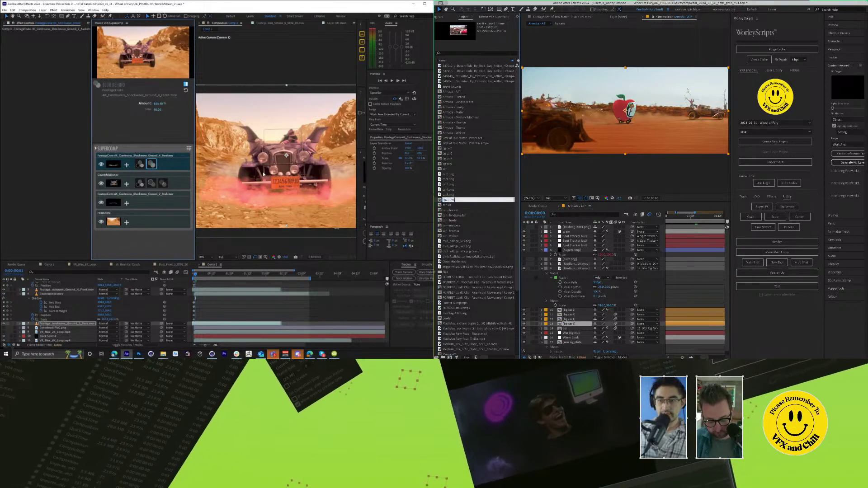
type("ter")
left_click_drag(158, 109, 167, 109)
Step: Rename the last numbered car precomp as car - lowly alt, and lower the Shockwave Ground front clip's opacity in Supercomp
left_click(440, 200)
key("Return")
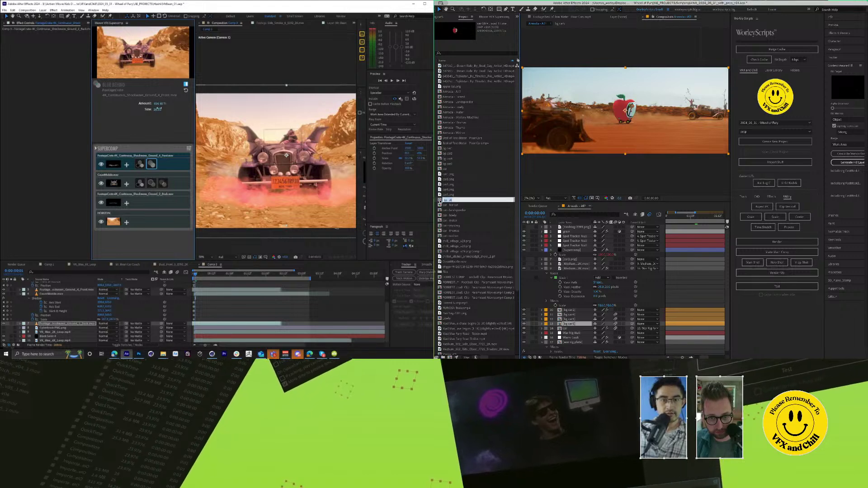
type("car -")
left_click(149, 155)
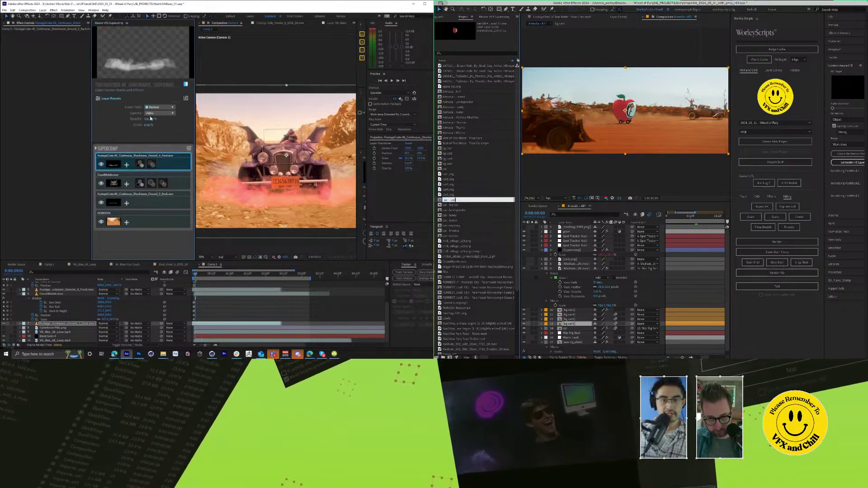
type("lowly")
left_click_drag(148, 119, 135, 119)
type("alt")
key("Return")
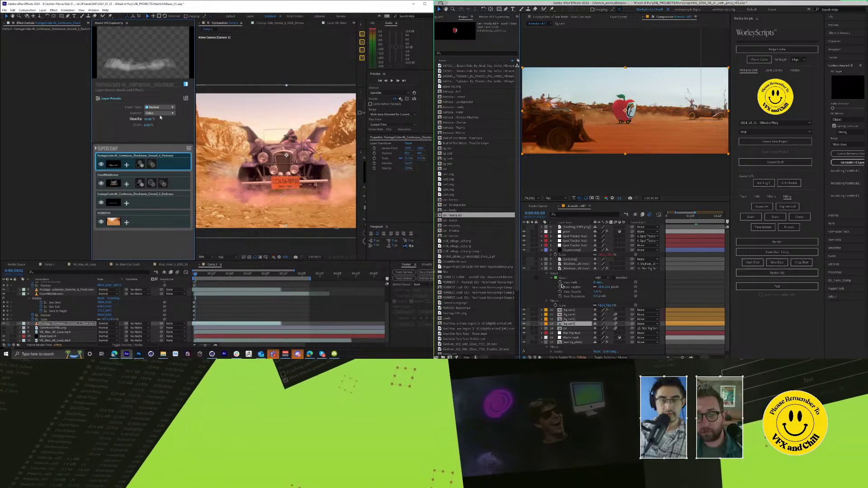
Step: Open the Shockwave Ground front clip's Color Correction settings and duplicate the four bg car precomps
left_click(140, 164)
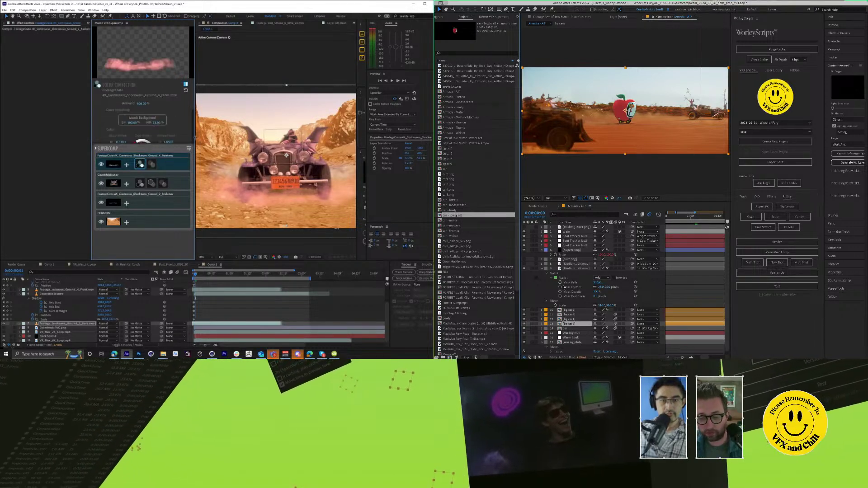
scroll(160, 121, "down", 2)
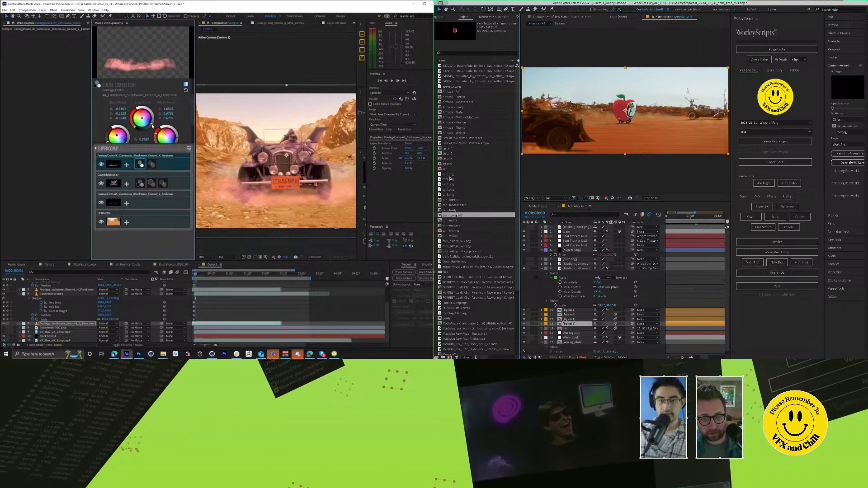
left_click(441, 199)
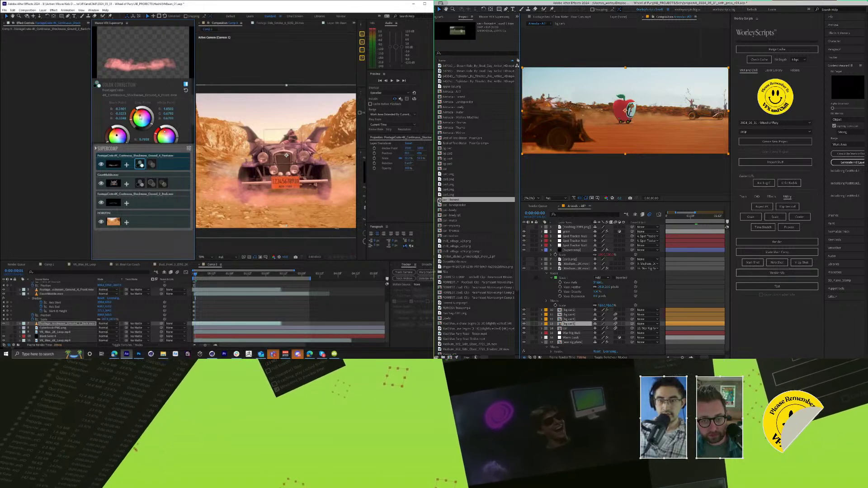
left_click(442, 149)
left_click(442, 164, "shift")
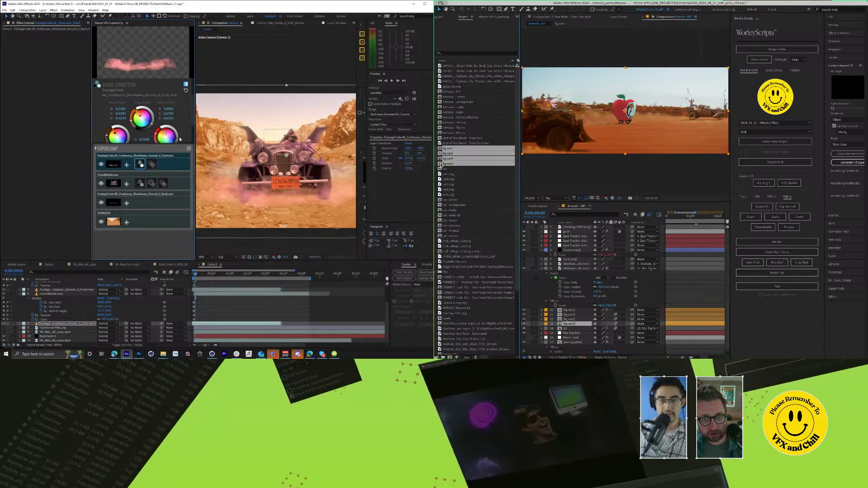
scroll(441, 166, "down", 5)
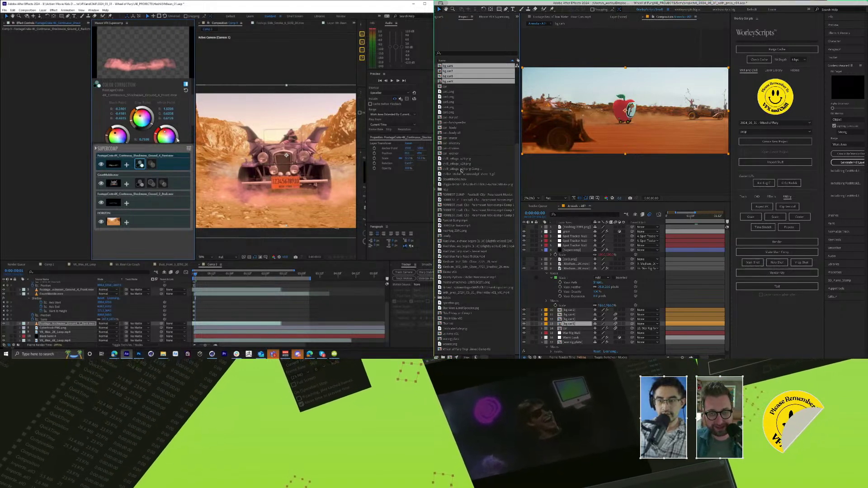
scroll(448, 99, "up", 1)
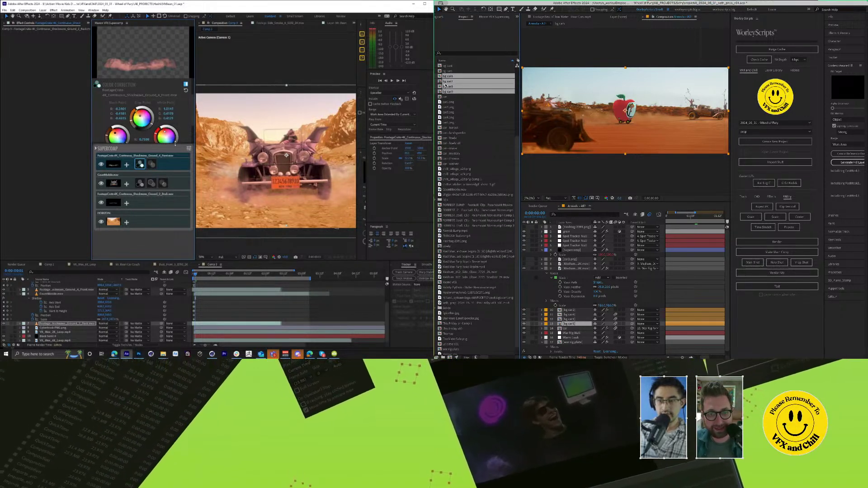
Step: Rename the first duplicated background car precomp as bg car1a, and reselect the Shockwave Ground front clip in Supercomp
left_click(446, 73)
left_click(441, 77)
scroll(183, 128, "down", 2)
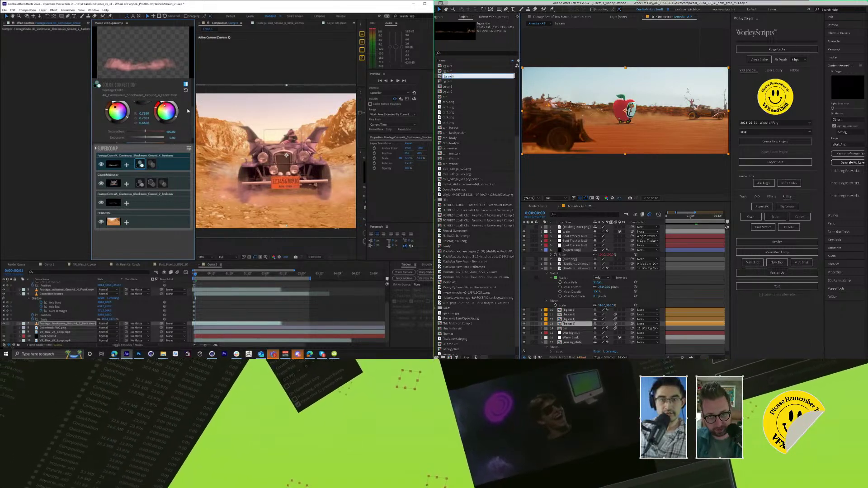
scroll(188, 111, "up", 5)
key("Return")
left_click(178, 166)
key("Return")
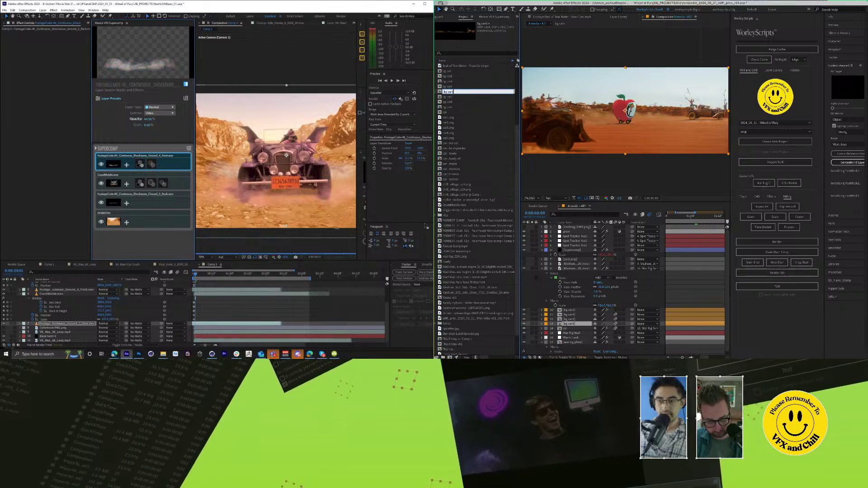
type("1a")
key("Return")
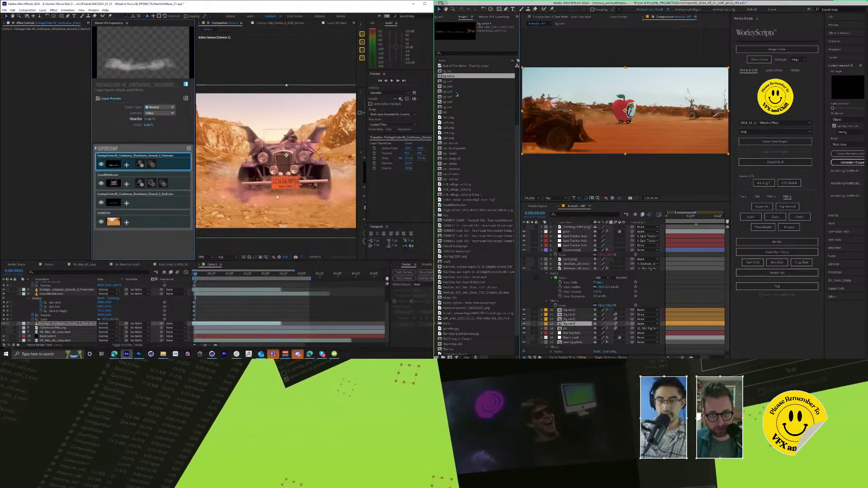
Step: Rename the second duplicated background car precomp as bg car2a, and reopen the front clip's Color Correction settings
left_click(458, 96)
key("Return")
left_click(144, 165)
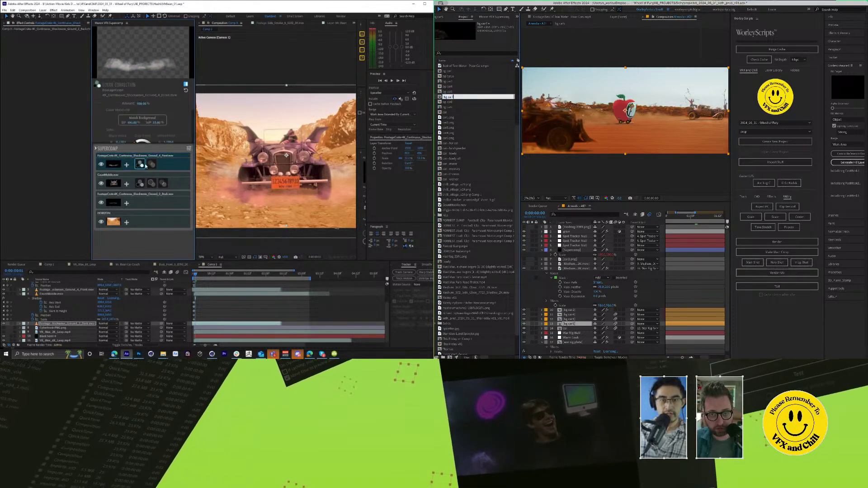
type("2a")
key("Return")
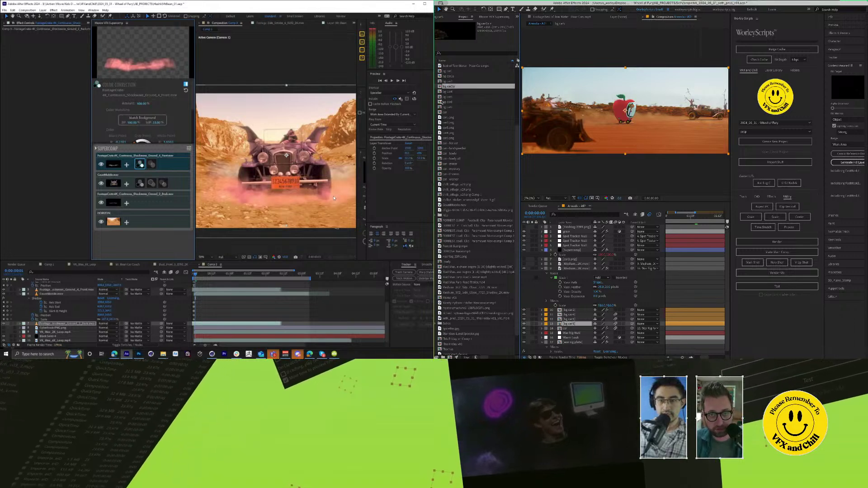
Step: Rename the third duplicated background car precomp as bg car3a
left_click(442, 101)
key("Return")
key("Right")
key("BackSpace")
type("3a")
left_click_drag(193, 106, 193, 115)
key("Return")
scroll(149, 119, "up", 3)
Step: Rename the last duplicated background car precomp as bg car5a, and correct bg car3a to bg car4a
key("Return")
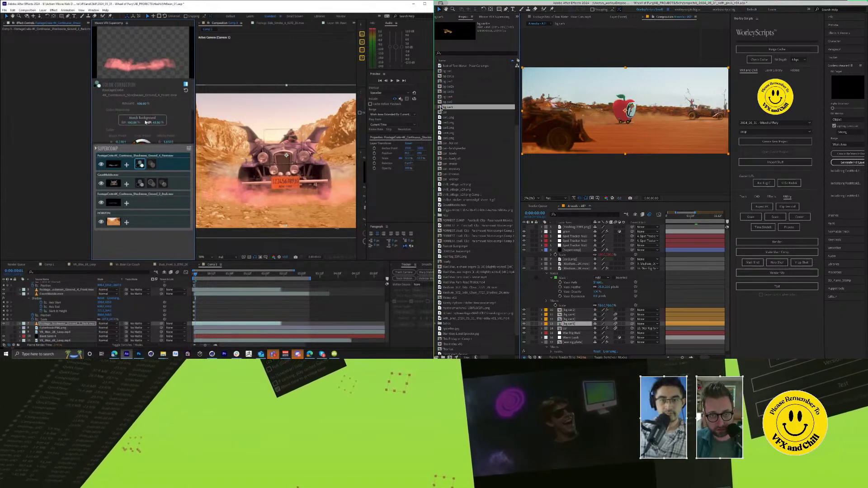
key("Return")
key("Right")
key("BackSpace")
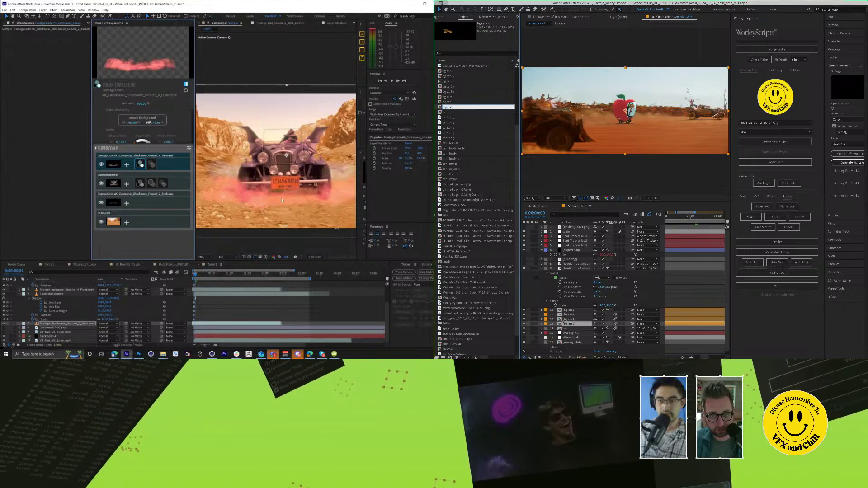
type("5")
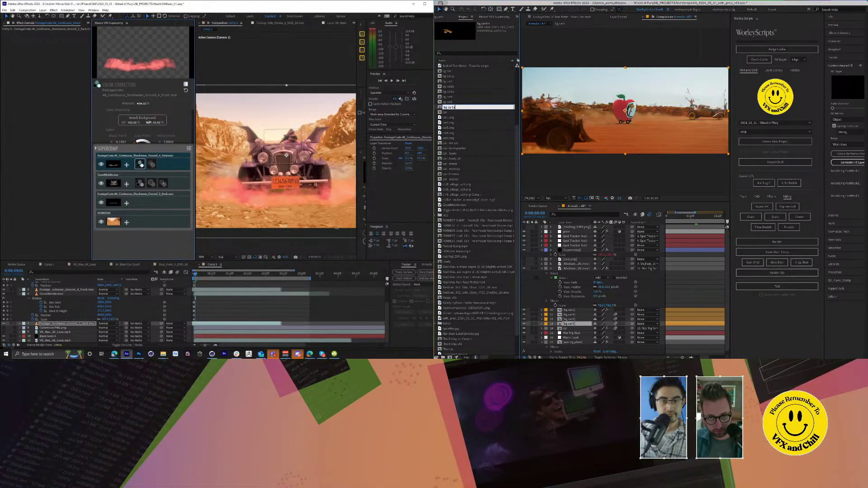
left_click(160, 166)
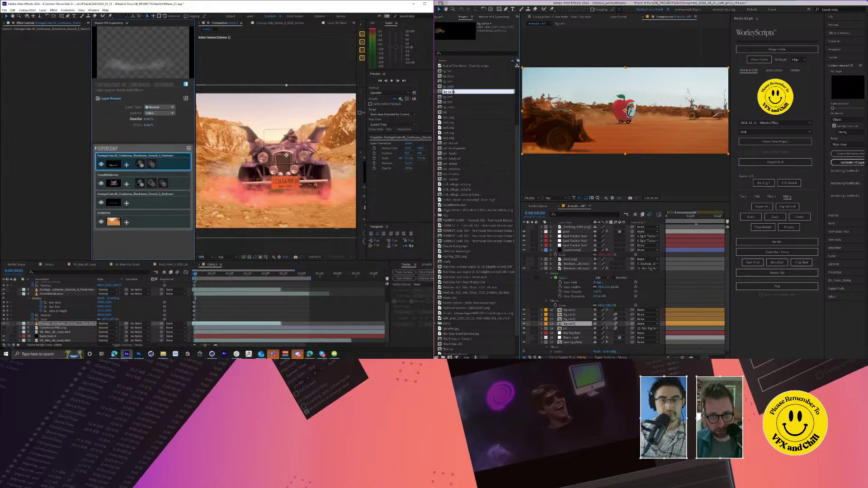
key("Return")
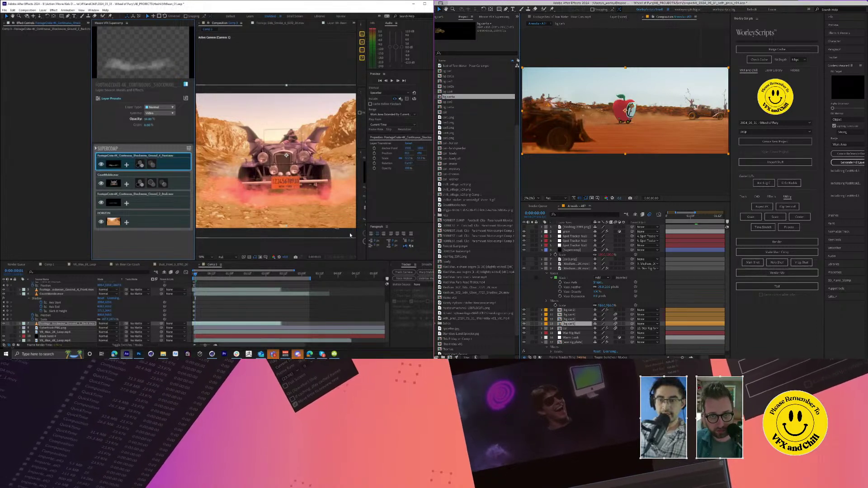
Step: Copy all effects from the Shockwave Ground front clip and paste them onto the back clip in Supercomp
left_click(448, 76)
left_click(71, 294)
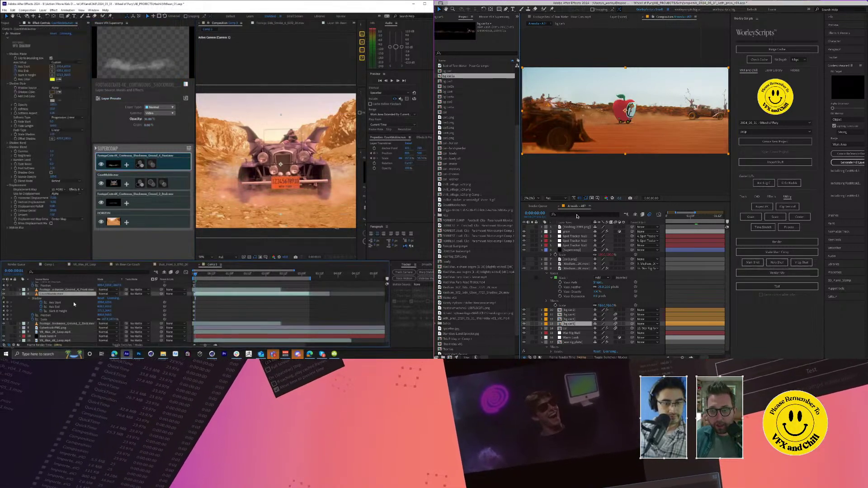
scroll(73, 302, "up", 3)
scroll(589, 307, "down", 1)
right_click(163, 167)
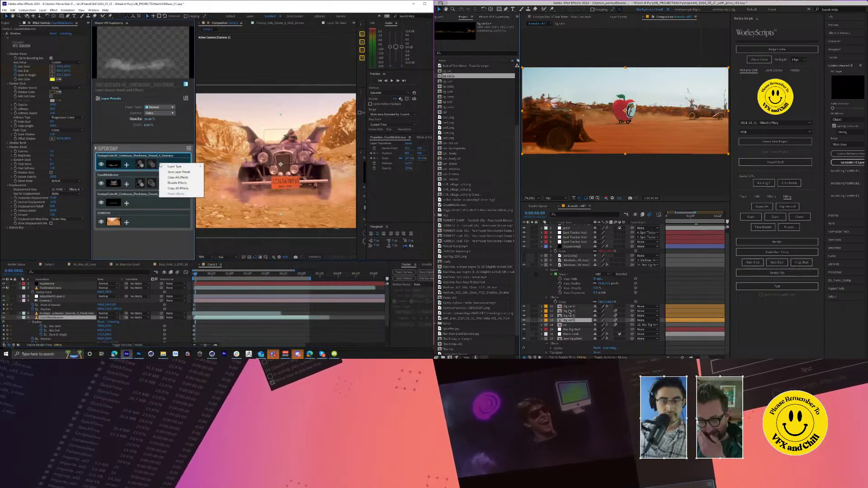
left_click(167, 206)
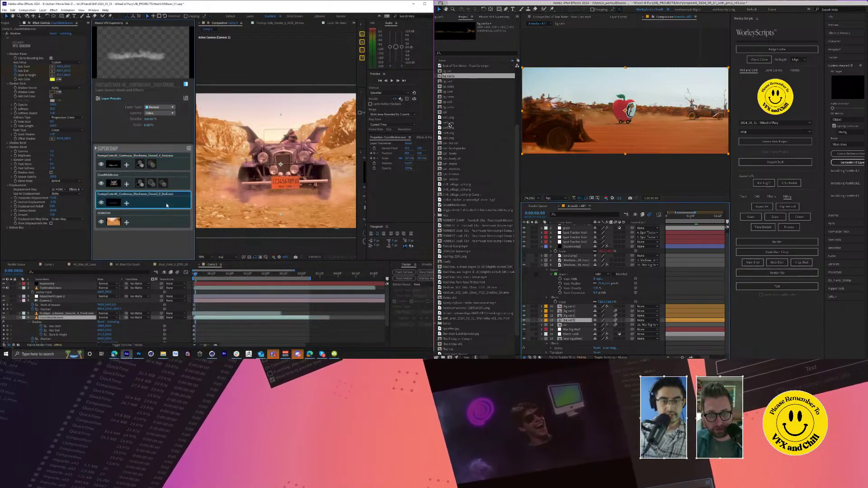
right_click(166, 205)
left_click(183, 220)
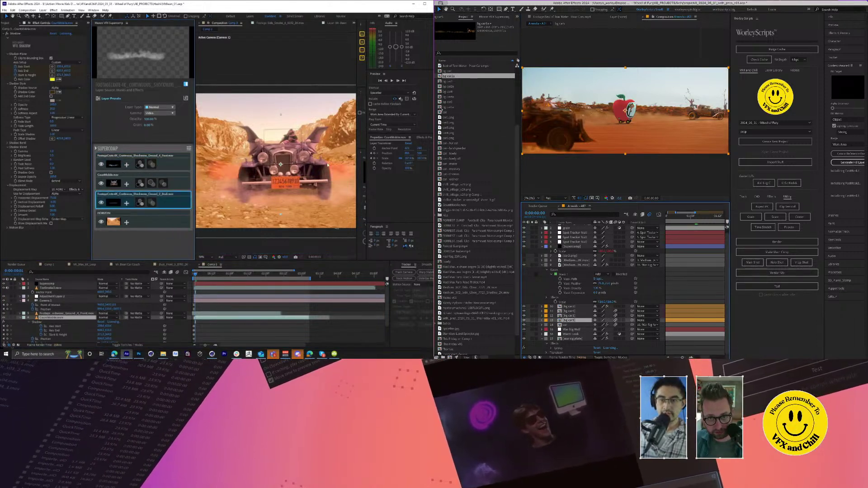
Step: Replace a background car layer in the Animate - All comp with bg car5a, and preview the CountMobile comp in a wider viewer
left_click_drag(441, 108, 571, 320)
key("space")
left_click(570, 320)
left_click_drag(194, 95, 107, 98)
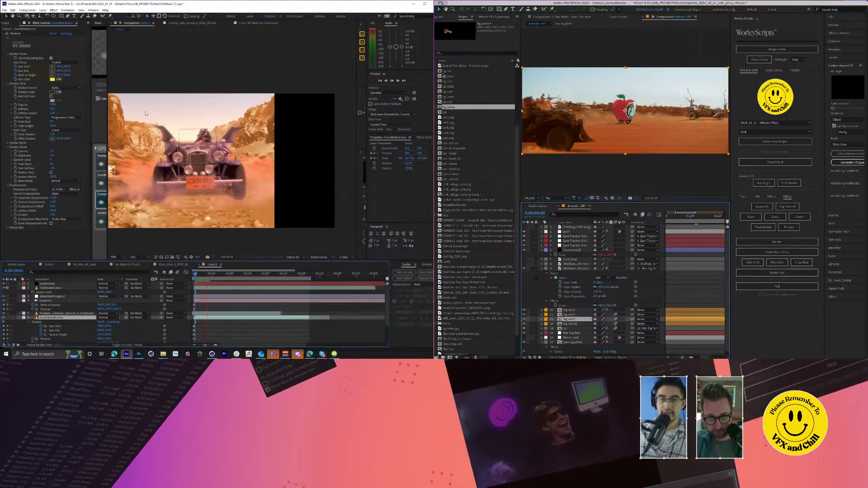
Step: Replace another background car layer in the Animate - All comp with bg car1a, and stop the CountMobile preview
left_click(442, 71)
left_click_drag(442, 76, 570, 319)
key("space")
left_click(570, 315)
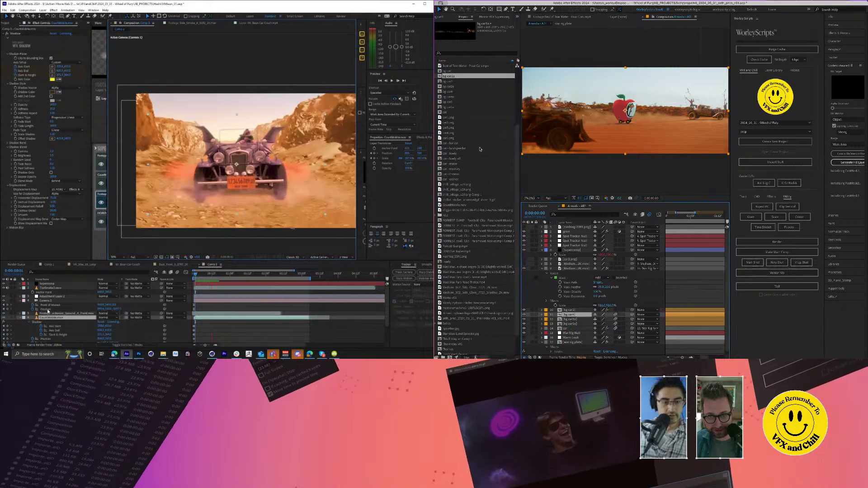
Step: Replace two more background car layers in the Animate - All comp with bg car4a and bg car2a
scroll(64, 312, "down", 2)
left_click(58, 337)
left_click_drag(448, 96, 572, 286)
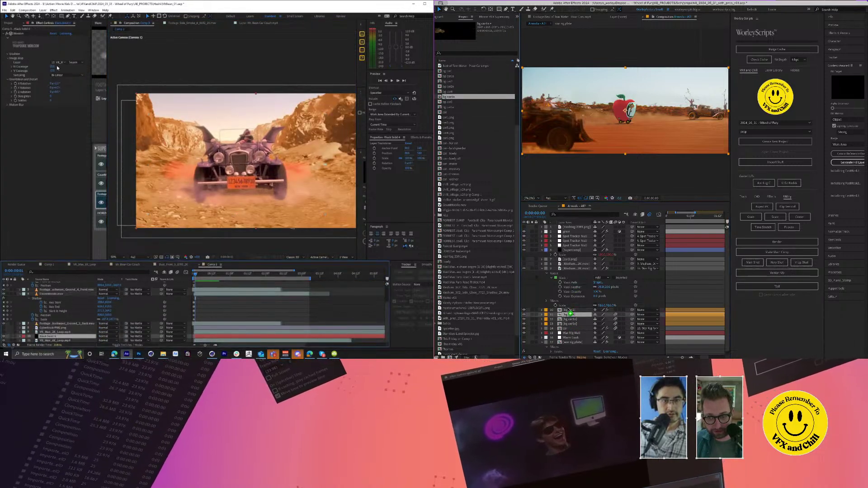
left_click_drag(568, 317, 569, 315)
left_click(569, 310)
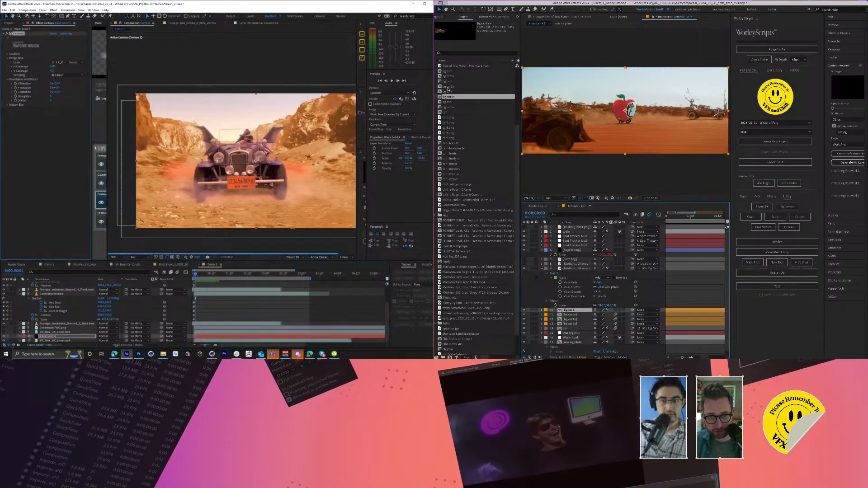
left_click_drag(448, 87, 568, 311)
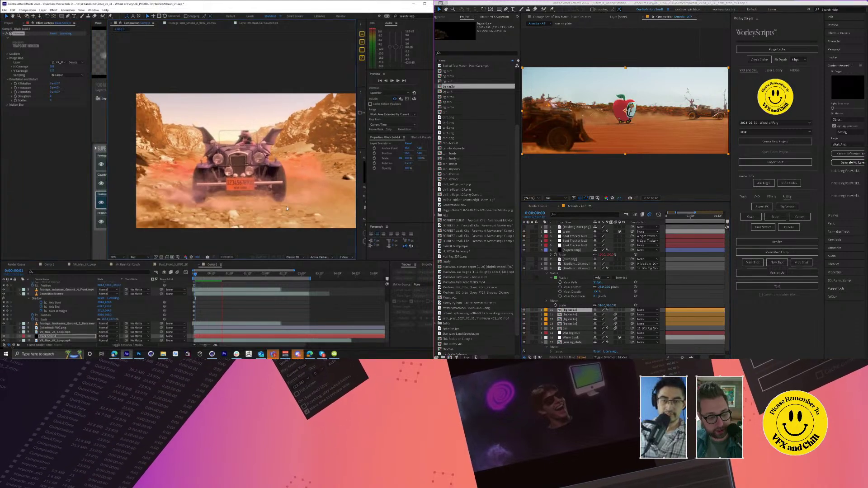
Step: Stop the preview, enable time remapping on the Shockwave Ground front and back layers, and move their end keyframes earlier
key("space")
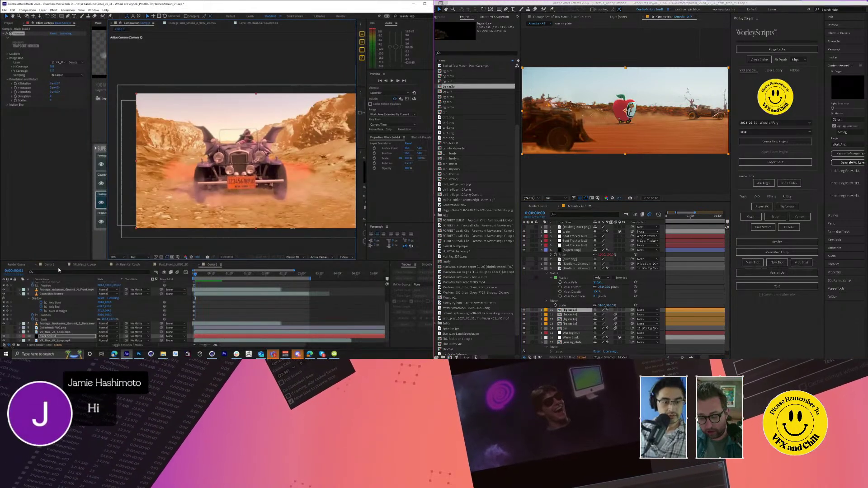
scroll(143, 332, "up", 3)
left_click(246, 315)
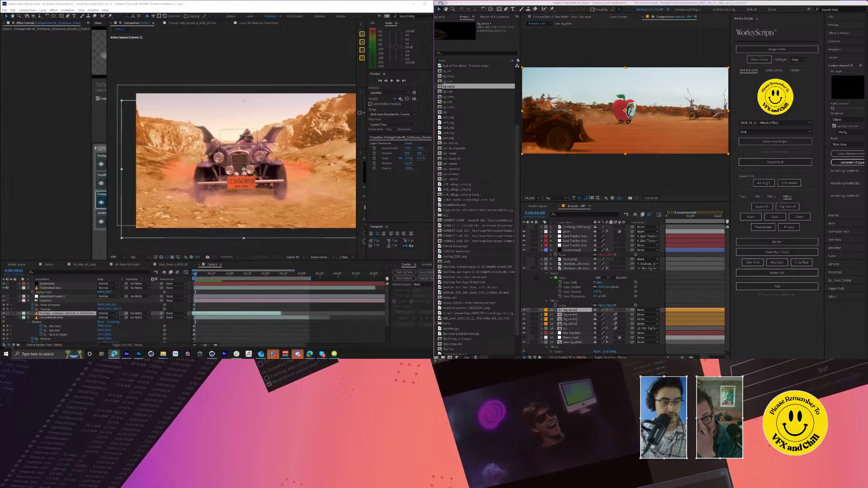
scroll(188, 314, "down", 3)
left_click(203, 324, "ctrl")
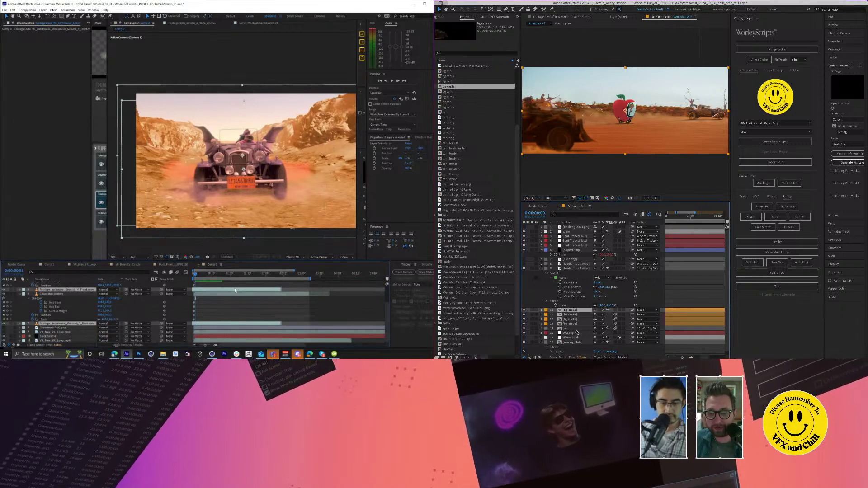
key("ctrl+alt+t")
left_click_drag(281, 293, 230, 294)
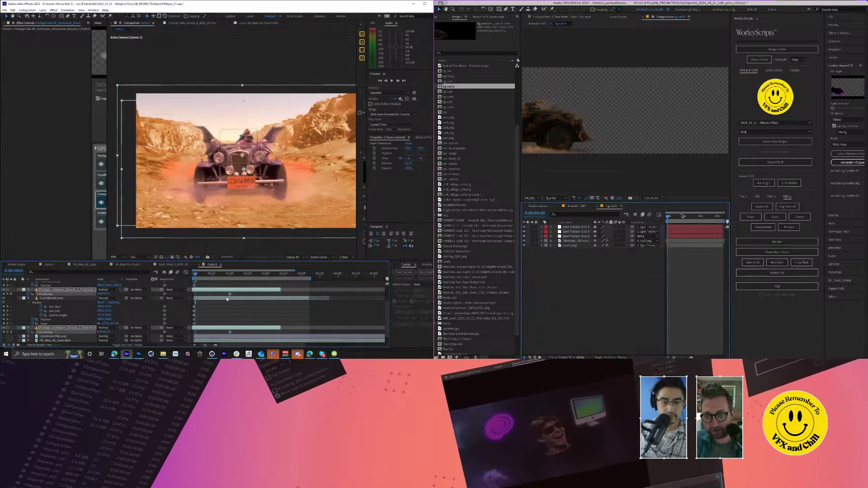
Step: Create a new comp from the Shockwave Ground front clip, and look through the car precomps in the other project
left_click(241, 291)
left_click(240, 290)
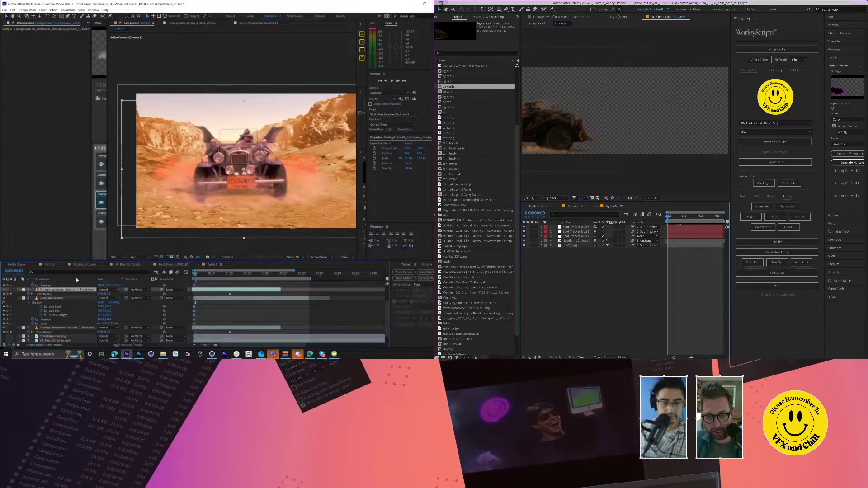
left_click(441, 143)
left_click_drag(92, 63, 217, 64)
left_click(440, 148)
key("ctrl+0")
left_click(441, 154)
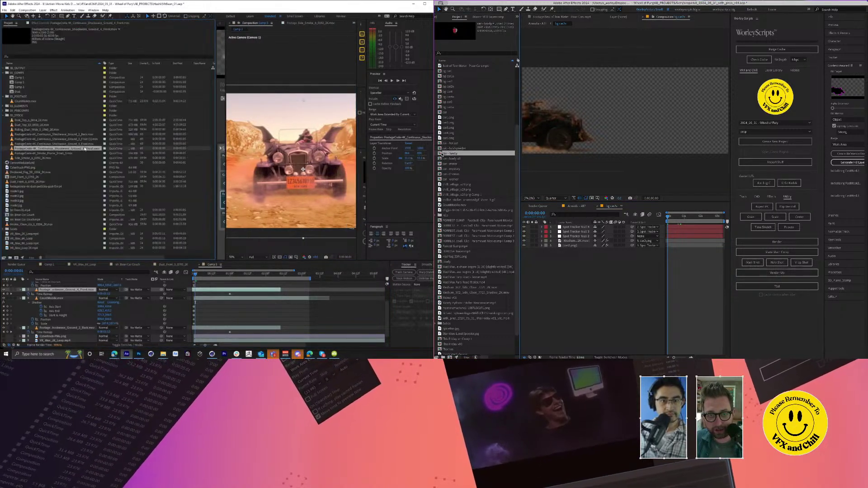
left_click(441, 158)
left_click(442, 164)
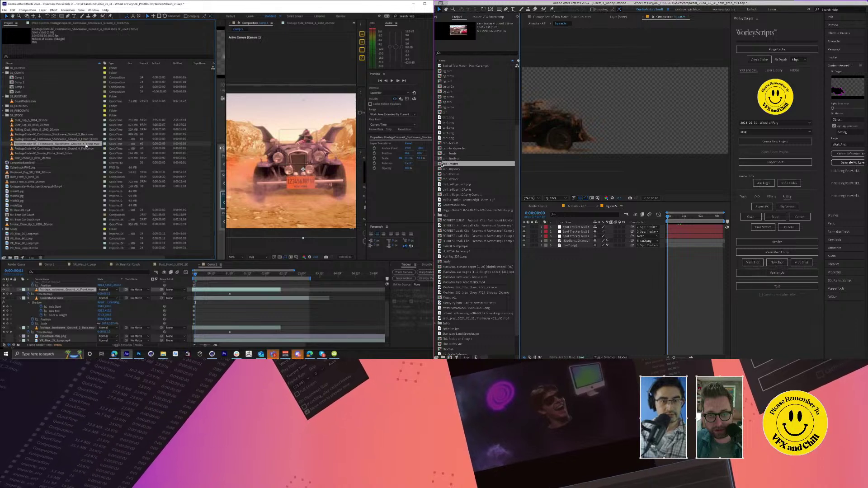
left_click(442, 168)
left_click_drag(85, 144, 17, 257)
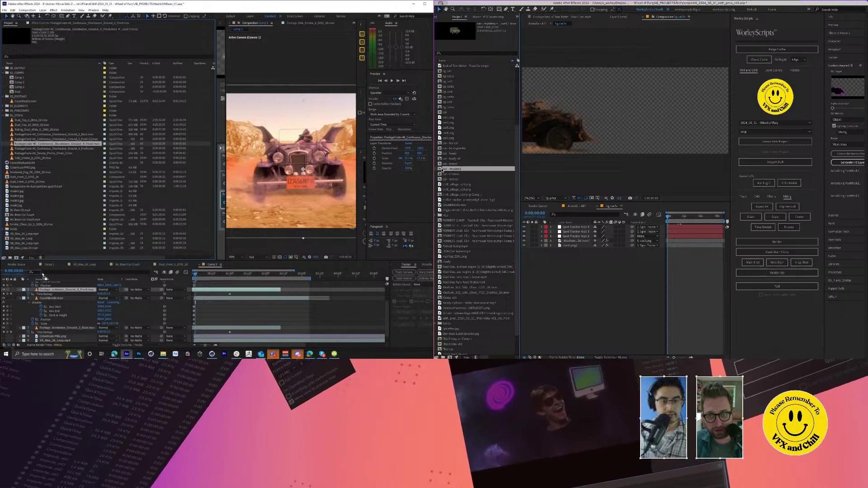
Step: Add the car - mystery precomp to bg car2a beneath the existing car image
left_click(571, 246)
left_click(222, 184)
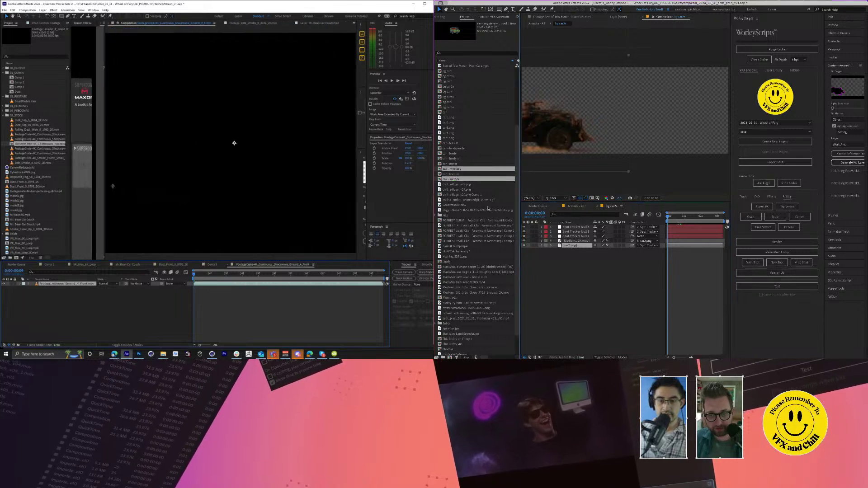
left_click_drag(452, 168, 577, 251)
scroll(210, 192, "down", 2)
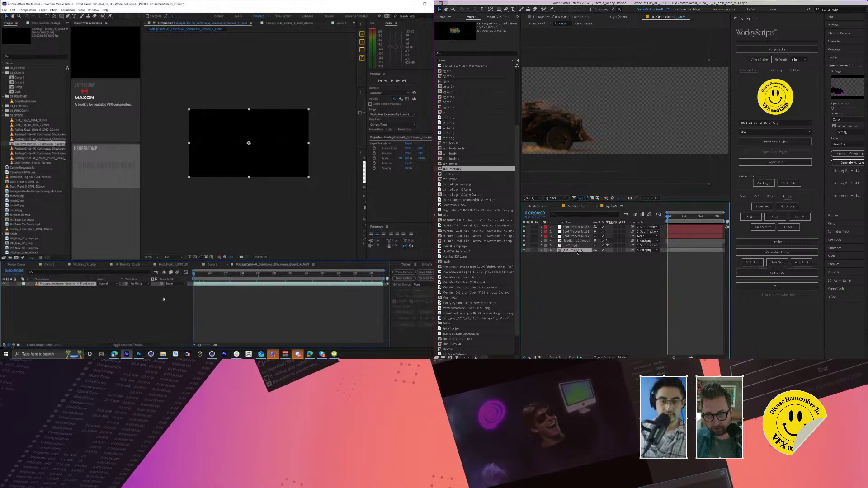
Step: Duplicate the layer in the new shockwave comp and slide the copy to overlap the end of the original clip
key("ctrl+d")
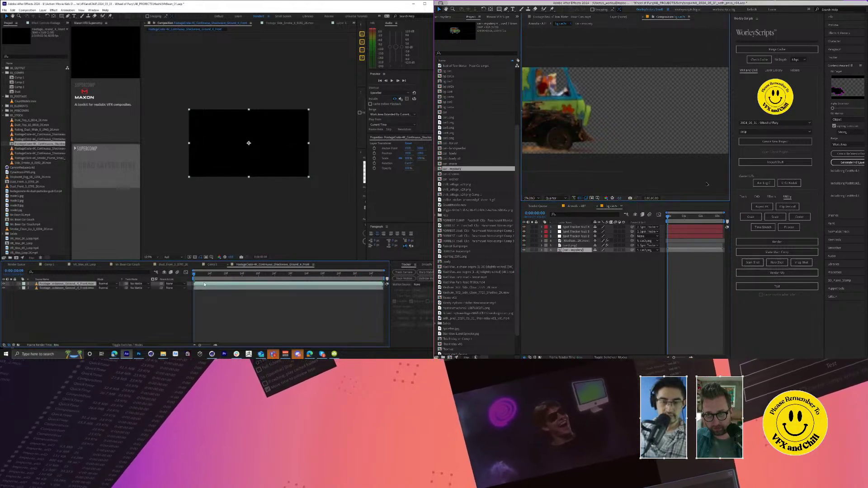
left_click(322, 279)
key("space")
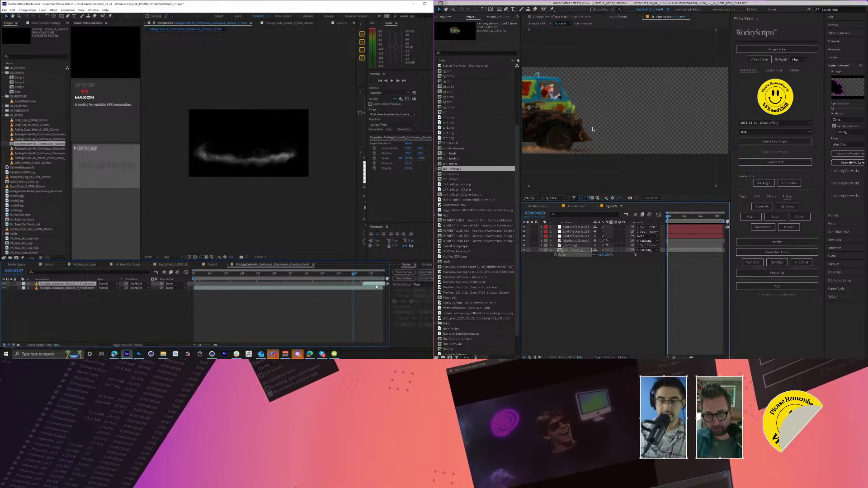
left_click(343, 273)
key("[")
mouse_move(346, 277)
left_mouse_down()
mouse_move(373, 281)
mouse_move(334, 283)
left_mouse_up()
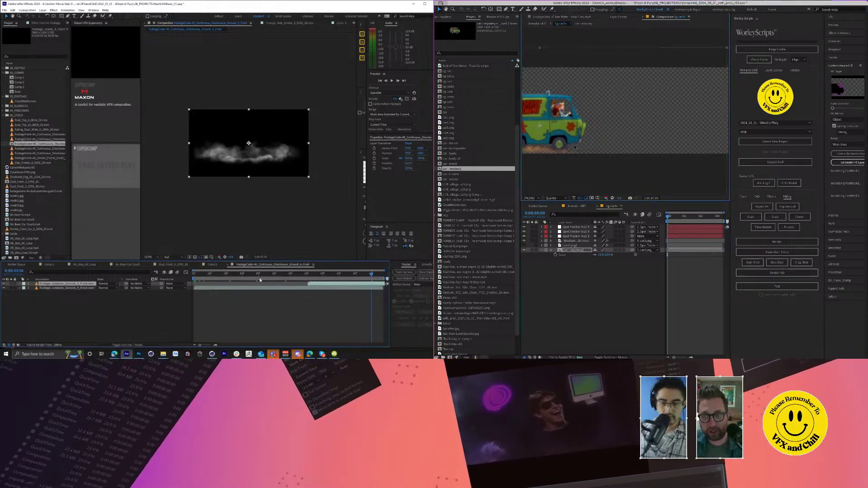
Step: Set the shockwave comp's width to 1920 px, and return to the Animate - All comp in the other project
key("ctrl+k")
left_click(575, 206)
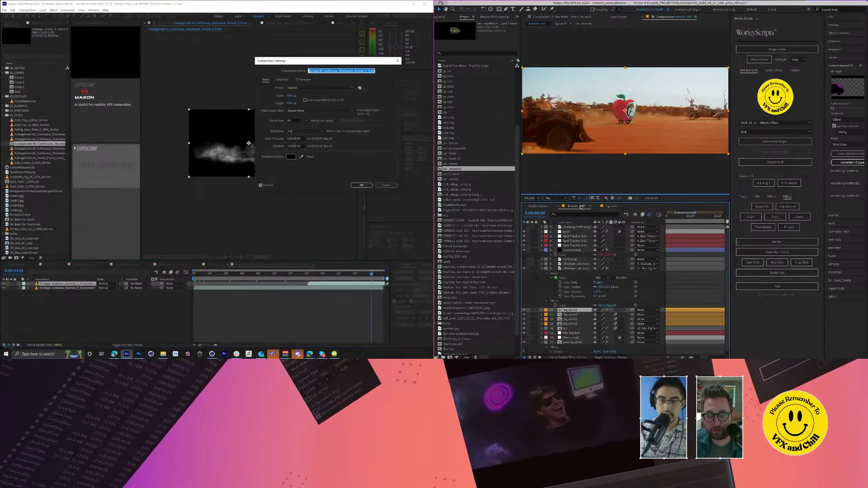
left_click(654, 285)
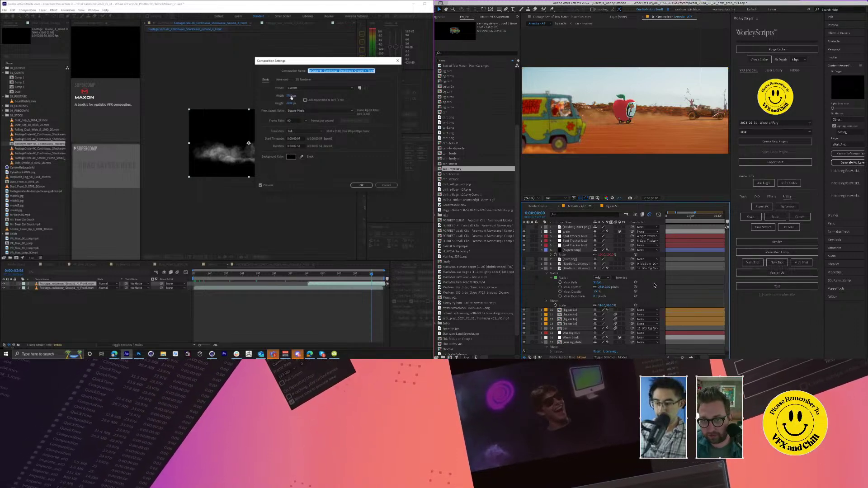
left_click(290, 96)
type("1920")
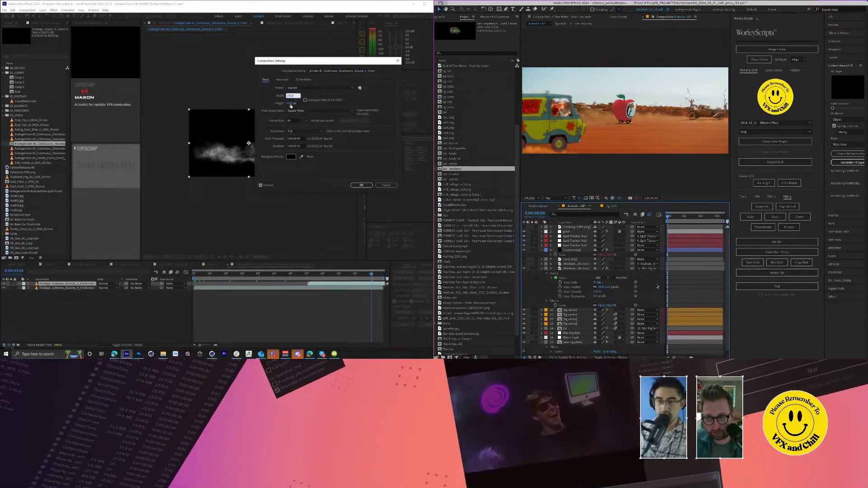
key("Tab")
key("Return")
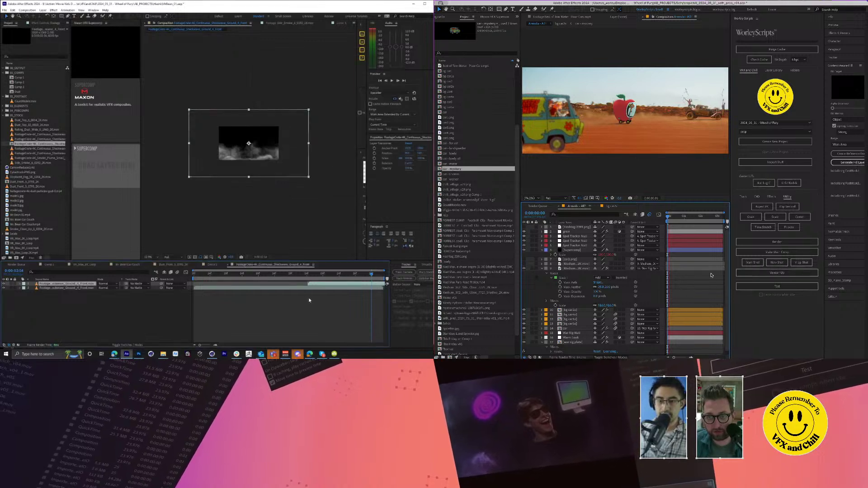
Step: Fit both shockwave layers to the comp size and lengthen the comp's duration
left_click(310, 288)
left_click(315, 284, "shift")
key("ctrl+alt+f")
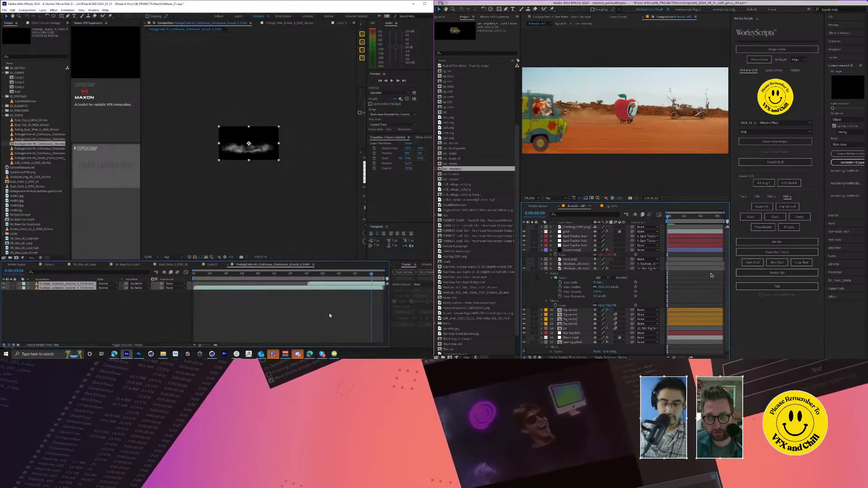
key("ctrl+k")
left_click_drag(294, 147, 296, 147)
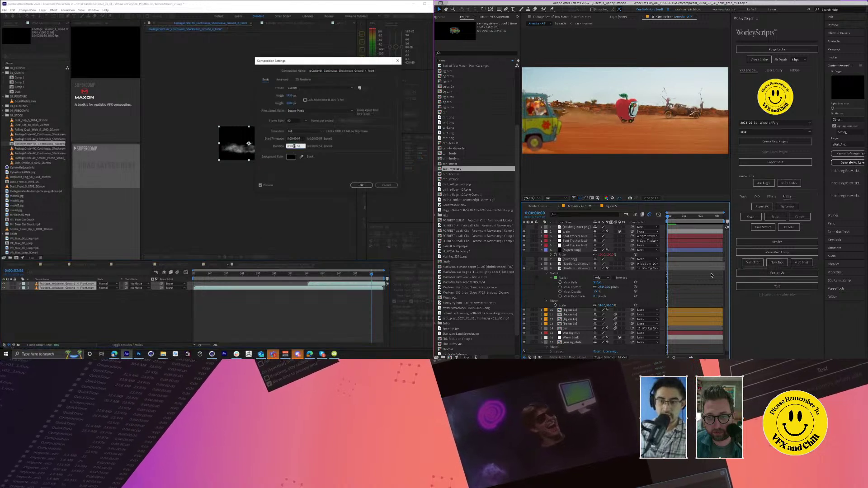
key("space")
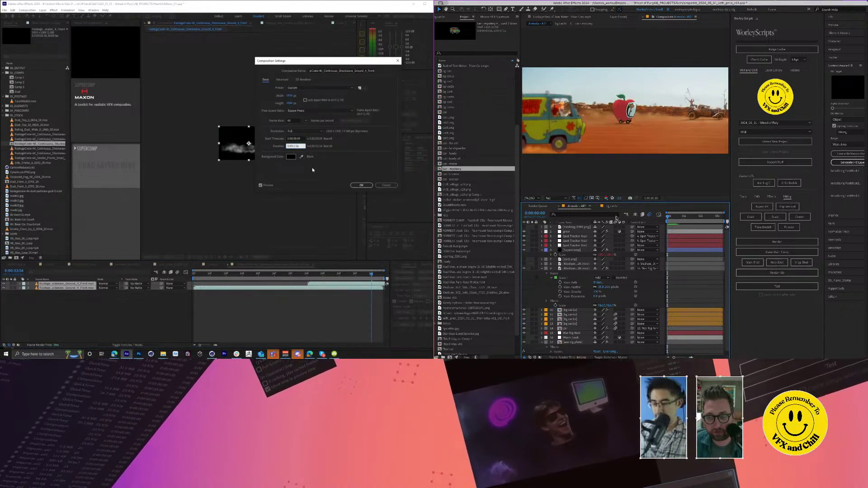
key("Return")
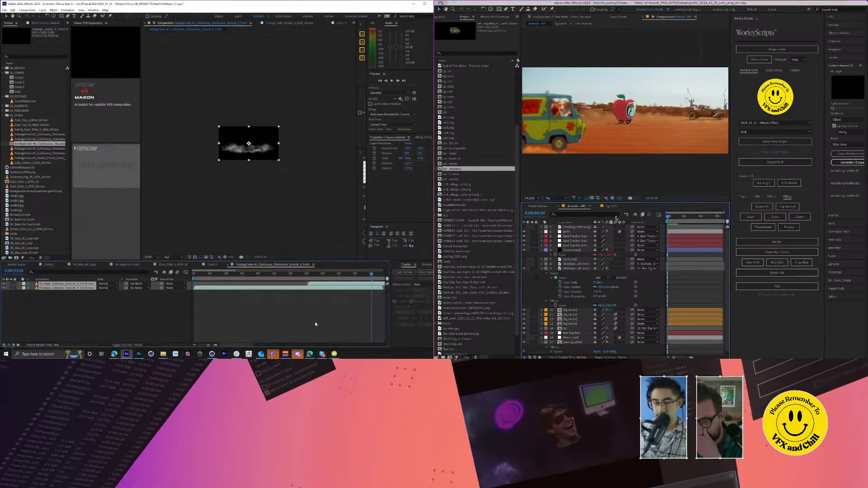
Step: Duplicate the shockwave layer repeatedly, staggering the copies to fill the longer comp, and open bg car4a in the other project
key("minus")
key("minus")
left_click(241, 303)
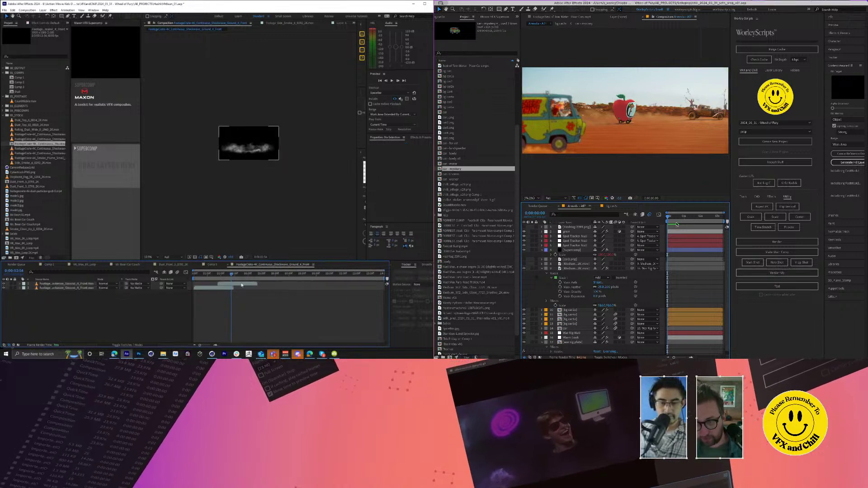
left_click(242, 285)
key("ctrl+d")
left_click(560, 320)
left_click_drag(237, 285, 384, 286)
key("ctrl+d")
key("ctrl+d")
double_click(559, 315)
key("ctrl+d")
key("ctrl+d")
key("ctrl+d")
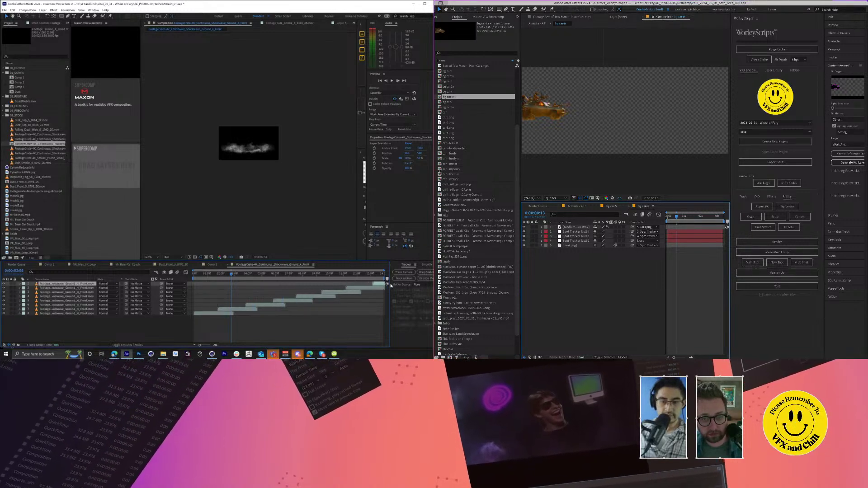
Step: Save the project and rename the staggered shockwave comp as FRONT DUST
left_click(440, 169)
left_click(441, 164)
key("ctrl+s")
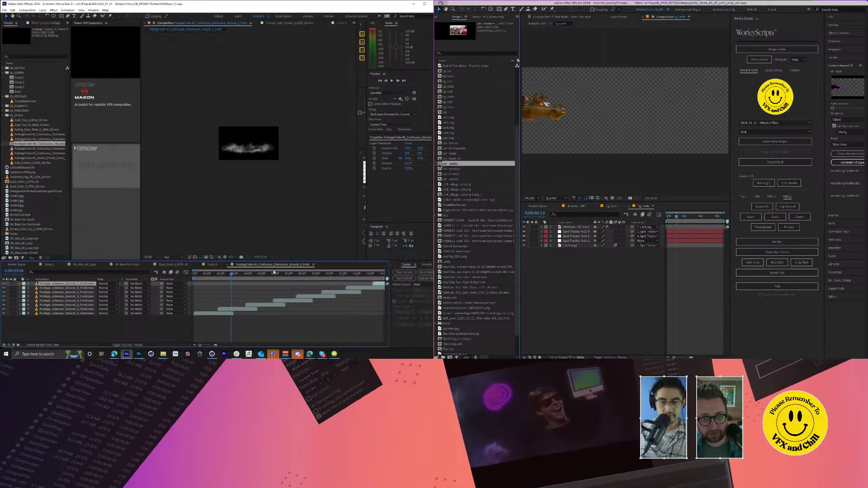
left_click(441, 169)
left_click(441, 175)
key("Return")
type("FRONT")
left_click(441, 179)
type("DUST")
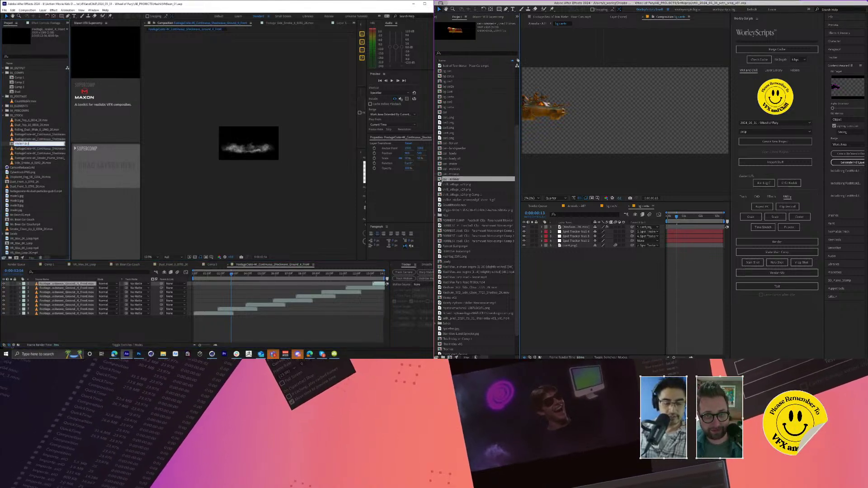
key("Return")
Step: Duplicate the FRONT DUST comp and name the copy BACK DUST
left_click(440, 174)
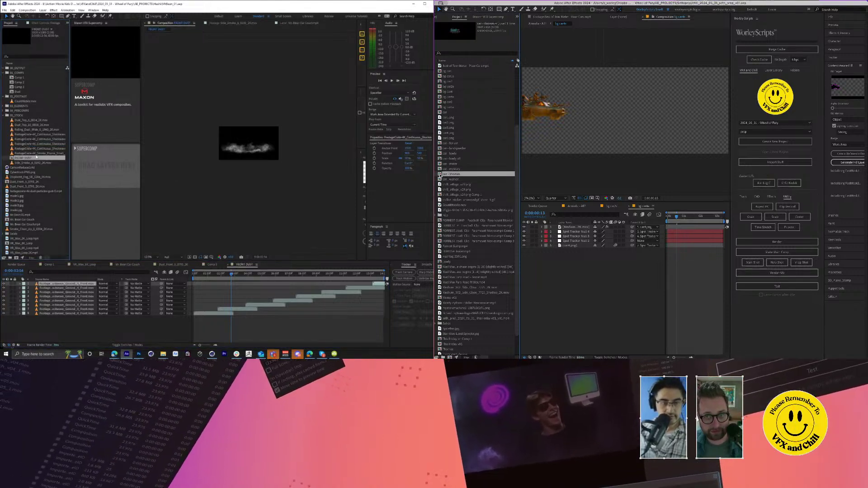
key("ctrl+d")
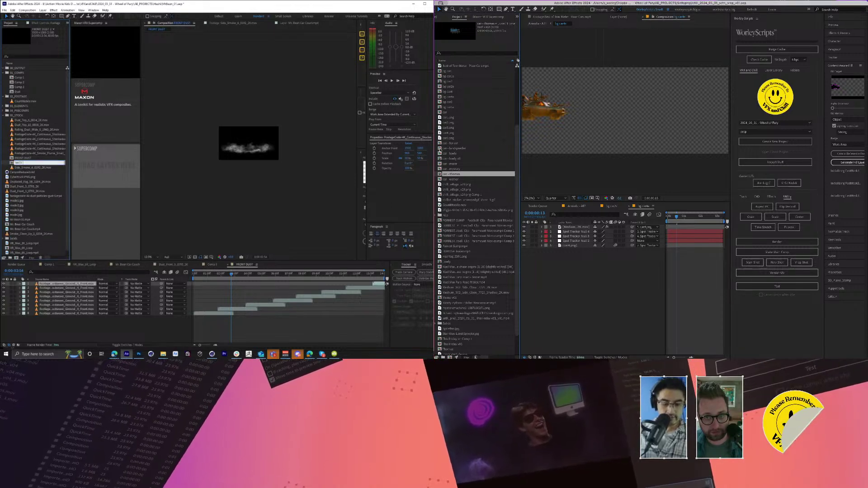
key("Return")
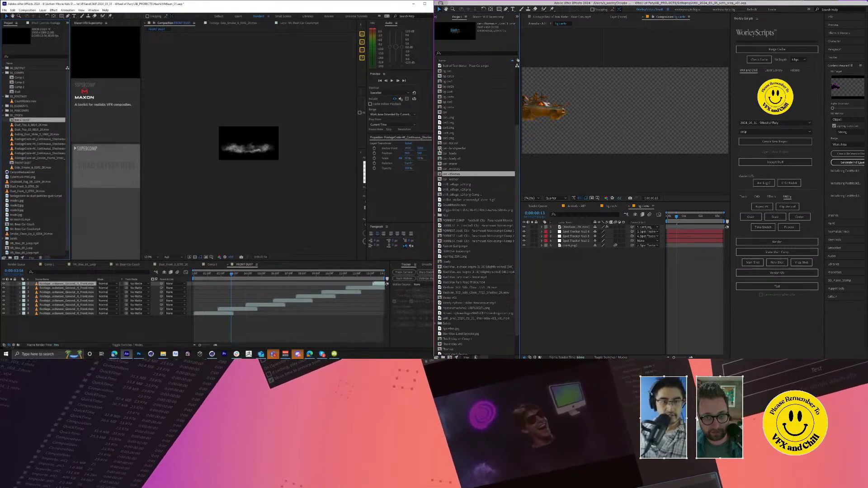
double_click(22, 114)
Step: Add the car - landspeeder precomp to bg car4a, parented to the car image, and open the BACK DUST comp
left_click_drag(439, 149, 593, 273)
double_click(23, 117)
double_click(17, 121)
left_click_drag(633, 250, 580, 247)
Step: Replace all layers in BACK DUST with the Shockwave Ground back clip
key("ctrl+a")
key("s")
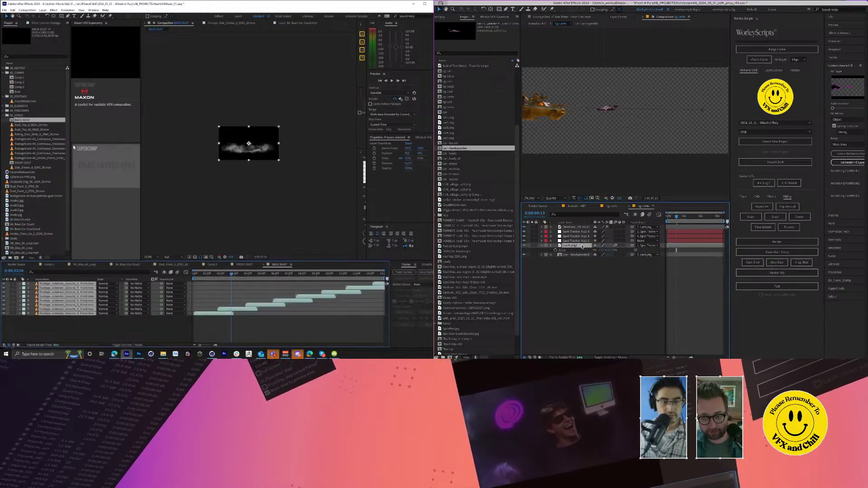
left_click_drag(73, 148, 128, 148)
left_click_drag(602, 251, 604, 253)
left_click(56, 139)
left_click_drag(74, 306, 73, 307)
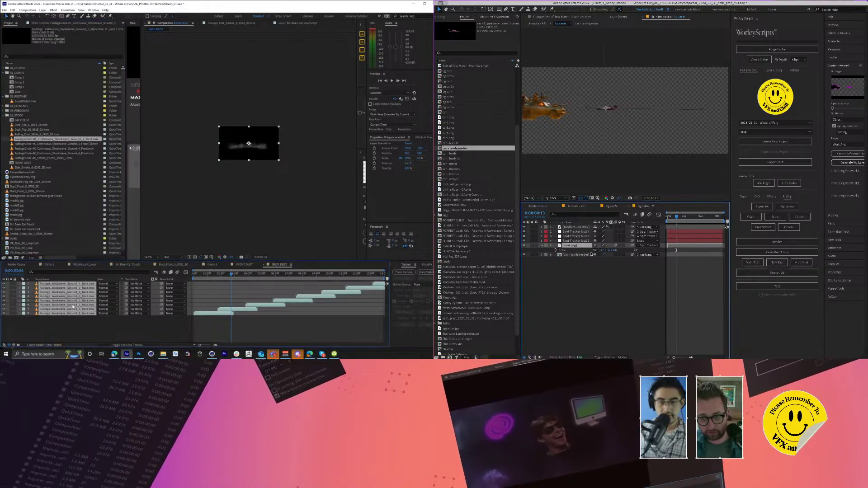
Step: Enlarge the landspeeder layer in the background car precomp and open the main CountMobile comp
left_click(583, 254)
key("s")
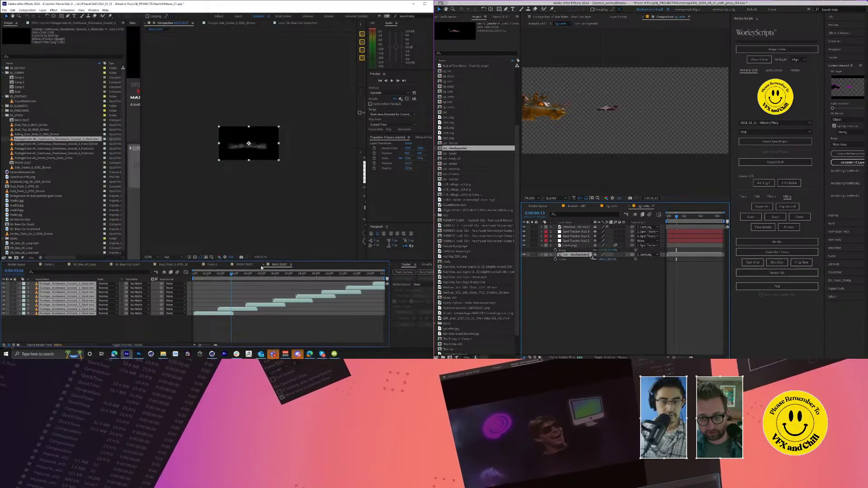
left_click(95, 265)
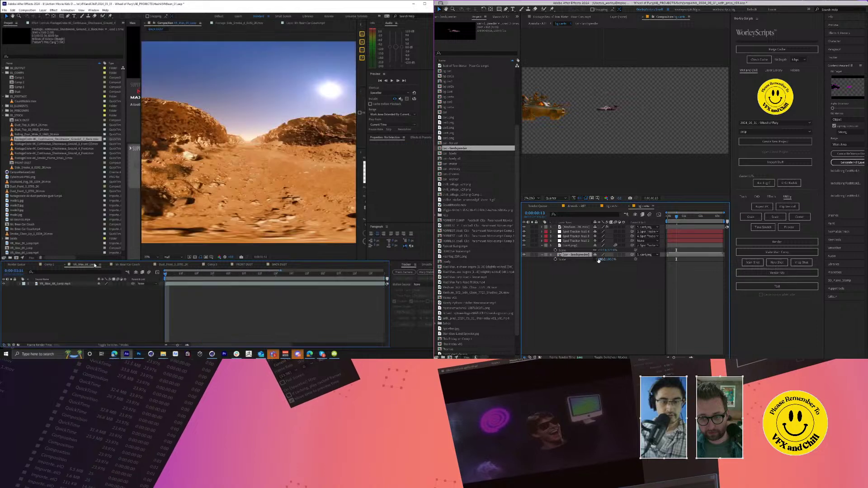
left_click(221, 265)
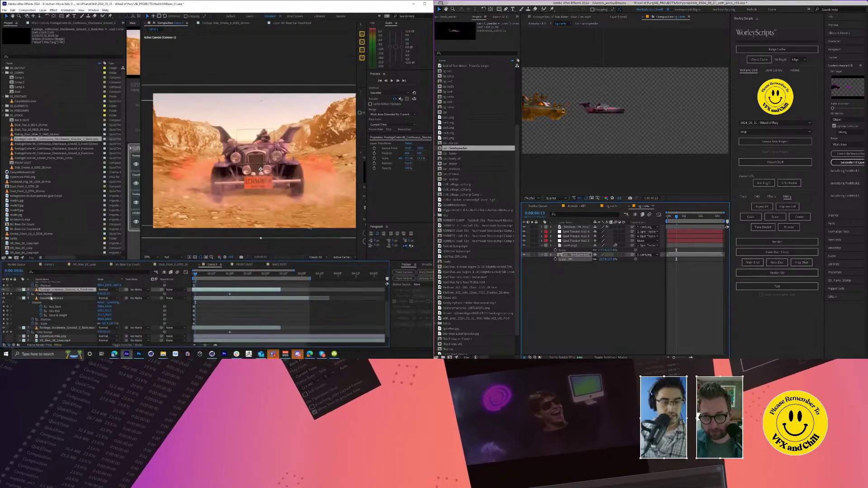
Step: In the CountMobile comp, replace the front shockwave clip with FRONT DUST and the back shockwave clip with BACK DUST
scroll(52, 299, "up", 3)
left_click(45, 163)
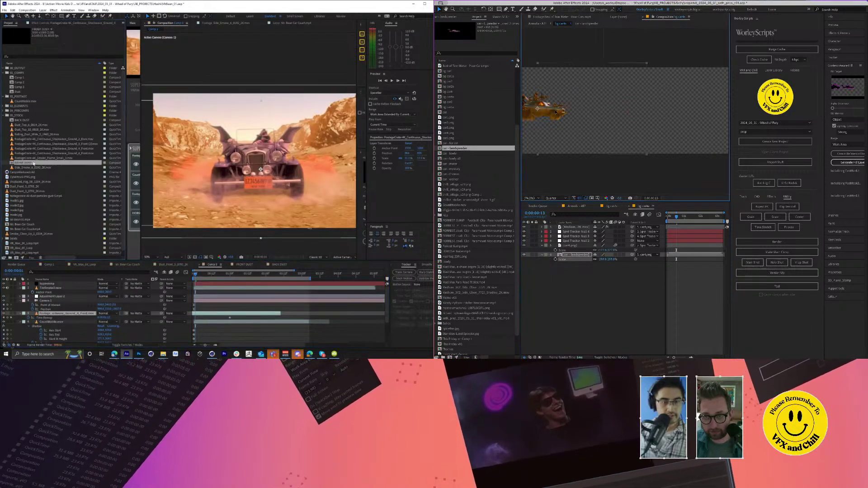
left_click(55, 300)
left_click(65, 312)
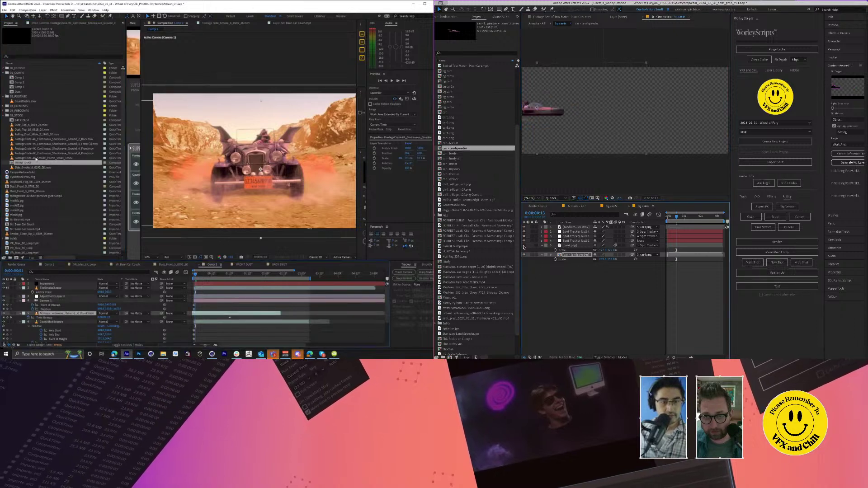
mouse_move(65, 312)
left_mouse_down()
mouse_move(75, 305)
mouse_move(68, 313)
left_mouse_up()
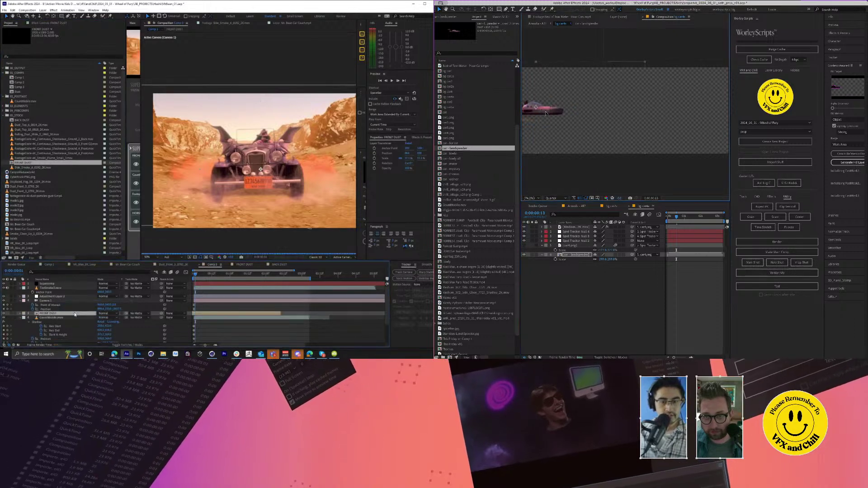
left_click(576, 207)
scroll(76, 310, "down", 2)
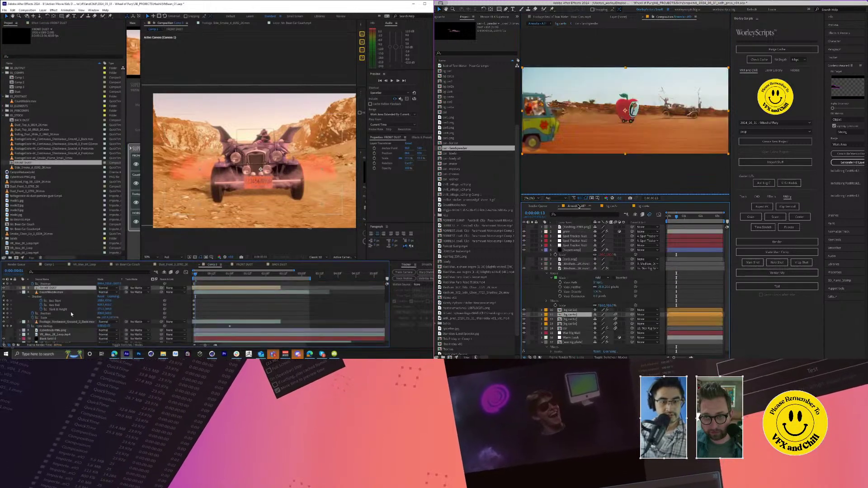
left_click(63, 322)
left_click_drag(27, 120, 84, 322)
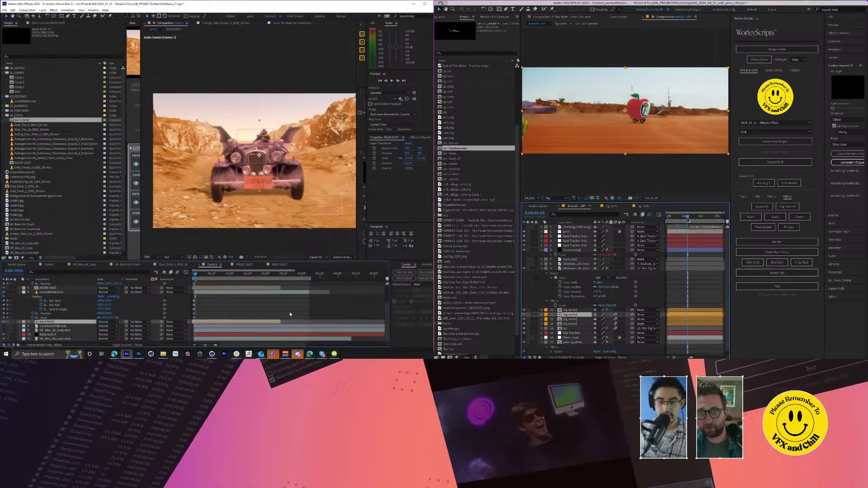
Step: Extend the BACK DUST and FRONT DUST layers beyond the end of the work area
left_click_drag(279, 323, 384, 323)
scroll(247, 296, "down", 2)
left_click(281, 175)
Step: Replace the landspeeder layer in the background car precomp with the car precomp listed just above car - landspeeder
left_click(644, 206)
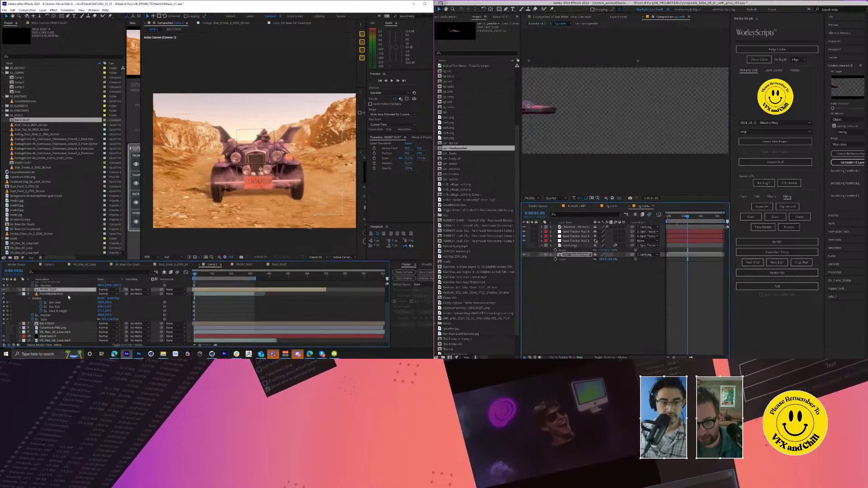
left_click_drag(682, 217, 520, 208)
left_click_drag(449, 143, 569, 256)
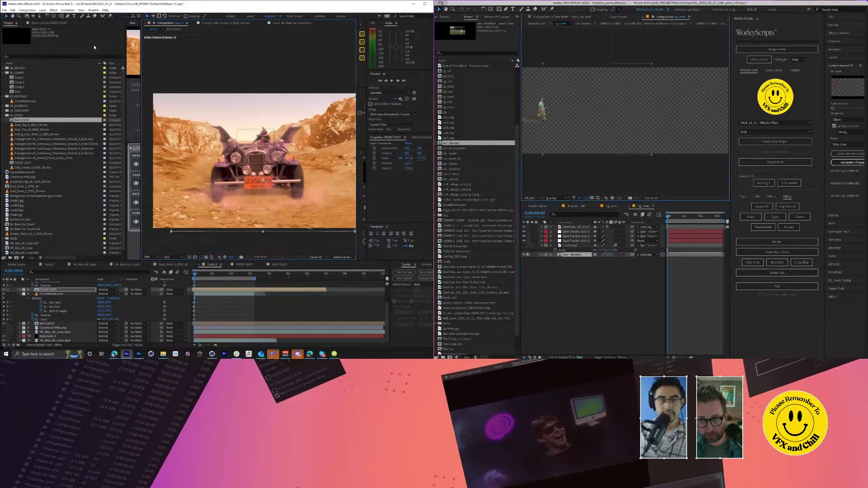
Step: Check the swapped car's motion in the Animate - All comp and adjust its placement in its precomp
left_click(582, 207)
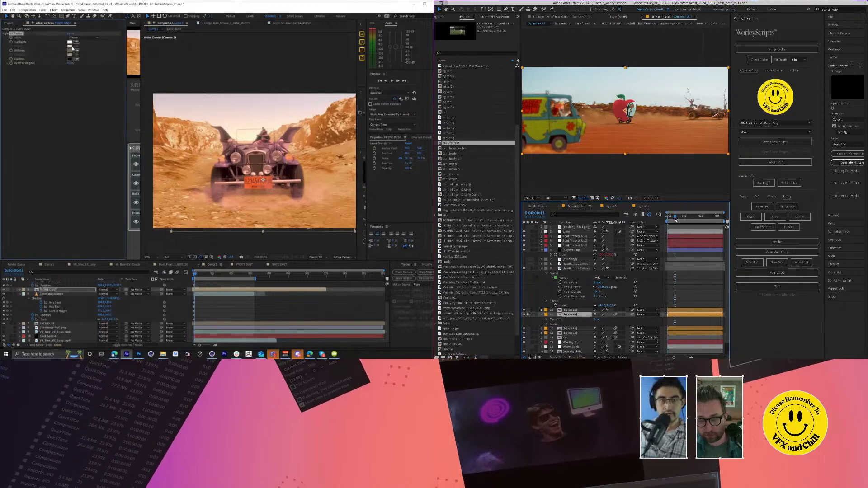
left_click_drag(684, 220, 689, 220)
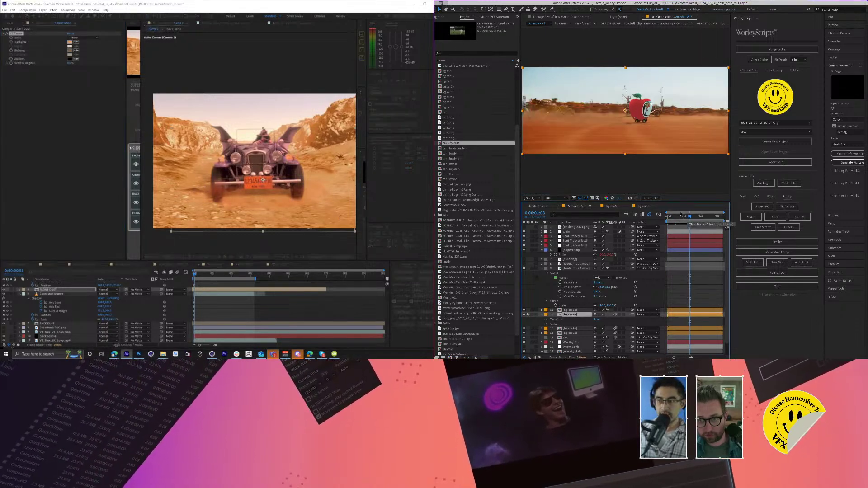
left_click(645, 206)
left_click(533, 118)
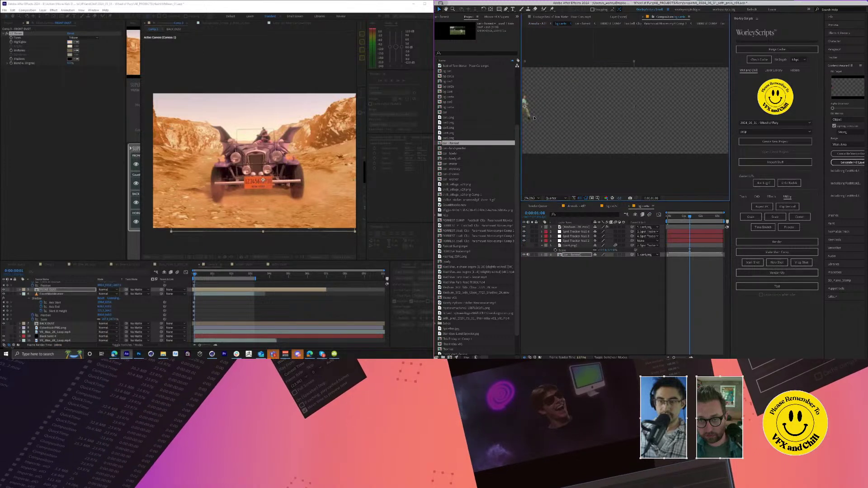
left_click(582, 208)
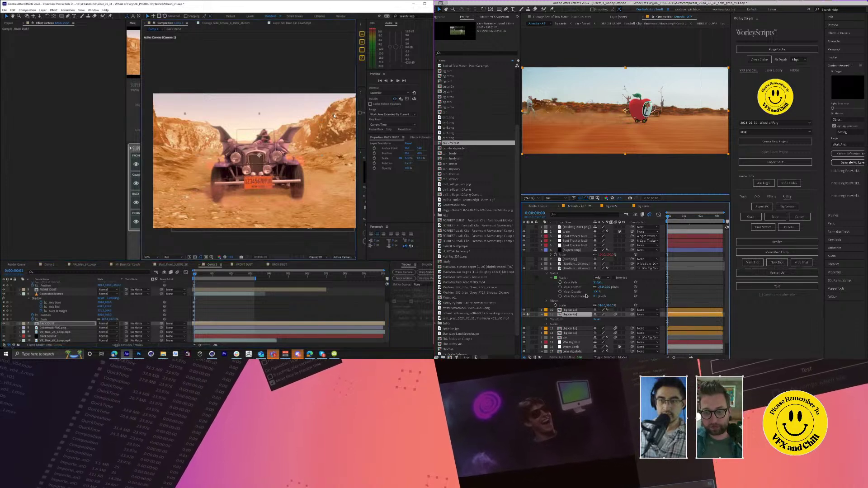
Step: Open the background precomp of the brown hot rod and add the hot dog car precomp below its layers
double_click(559, 329)
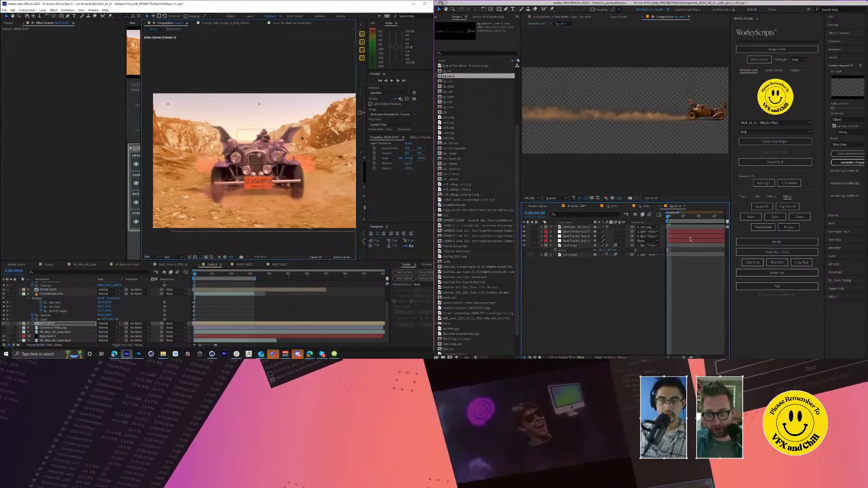
left_click(454, 148)
left_click(453, 158, "super")
left_click_drag(483, 177, 597, 290)
left_click(47, 324)
key("Delete")
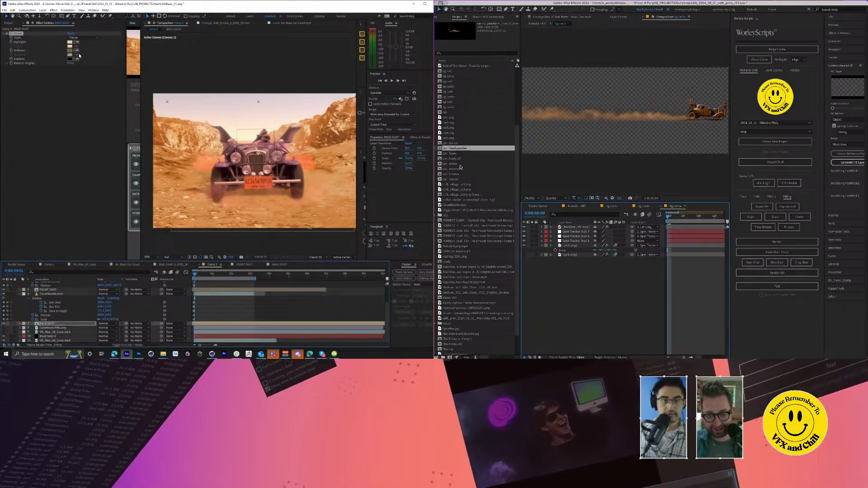
left_click_drag(454, 180, 596, 261)
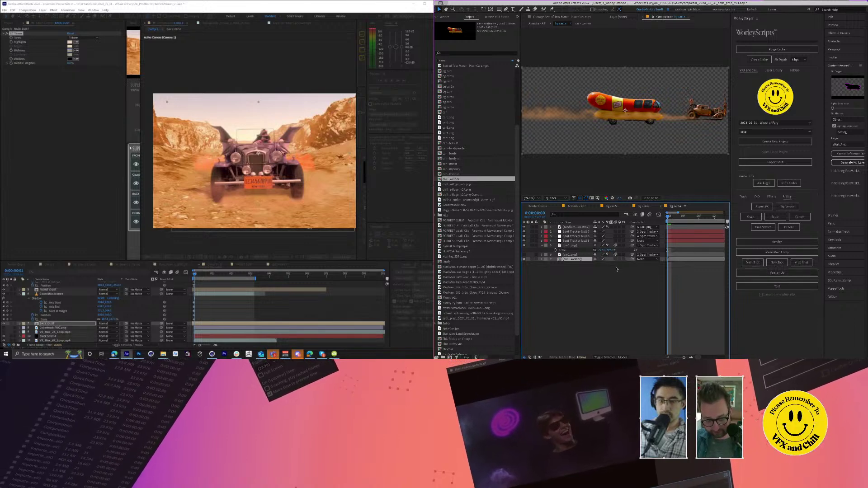
Step: Scale down the hot dog car, place it over the hot rod and parent it to the car image layer
key("s")
left_click_drag(601, 264, 598, 264)
scroll(65, 298, "up", 3)
left_click(49, 283)
left_click_drag(639, 110, 714, 107)
left_click_drag(142, 111, 259, 112)
left_click_drag(632, 255, 573, 255)
Step: In Supercomp, apply Match Background to BACK DUST's color correction, and check the hot dog car in the Animate - All comp
left_click(230, 202)
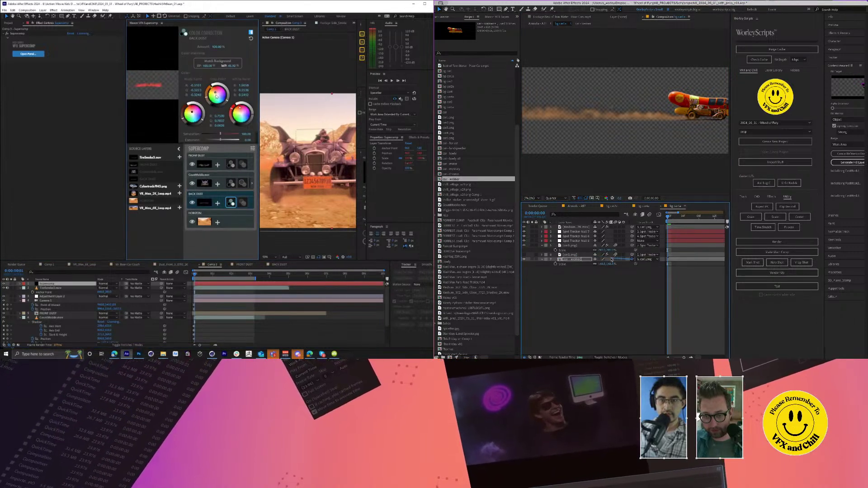
left_click(224, 62)
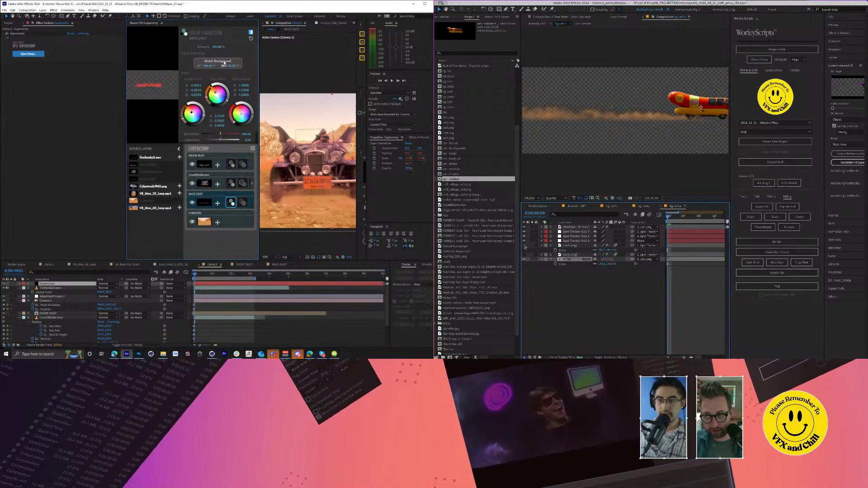
left_click(576, 206)
left_click_drag(258, 104, 164, 104)
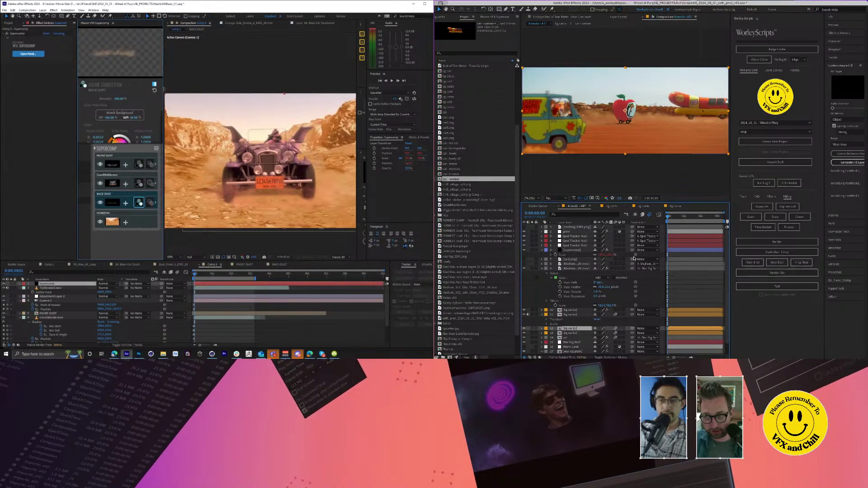
Step: Fine-tune the hot dog car's size and position in its precomp and return to the Animate - All comp
left_click(674, 206)
left_click_drag(700, 107, 723, 109)
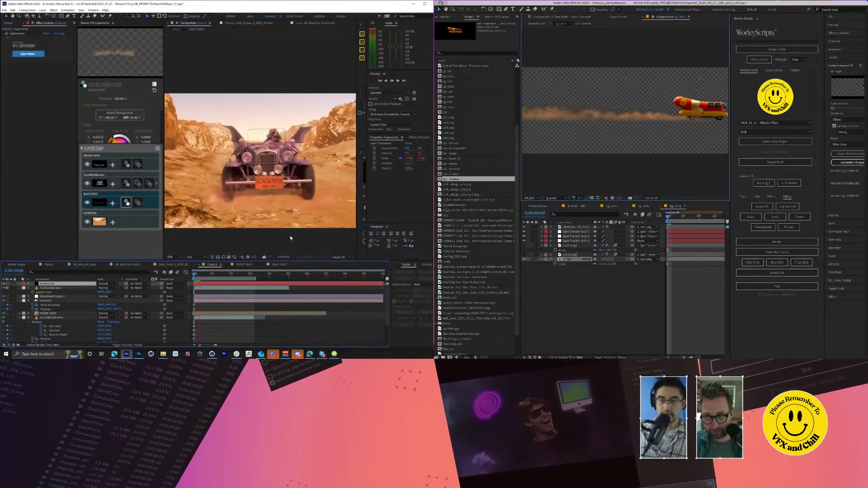
left_click(276, 232)
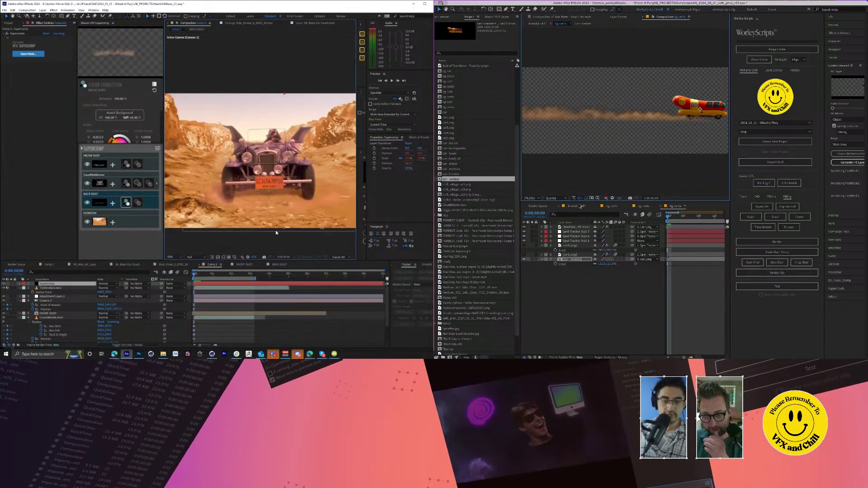
left_click(579, 206)
Step: Time-stretch the FRONT DUST and BACK DUST layers with a stretch factor of 50 and preview both shots
scroll(190, 324, "down", 1)
left_click(68, 300)
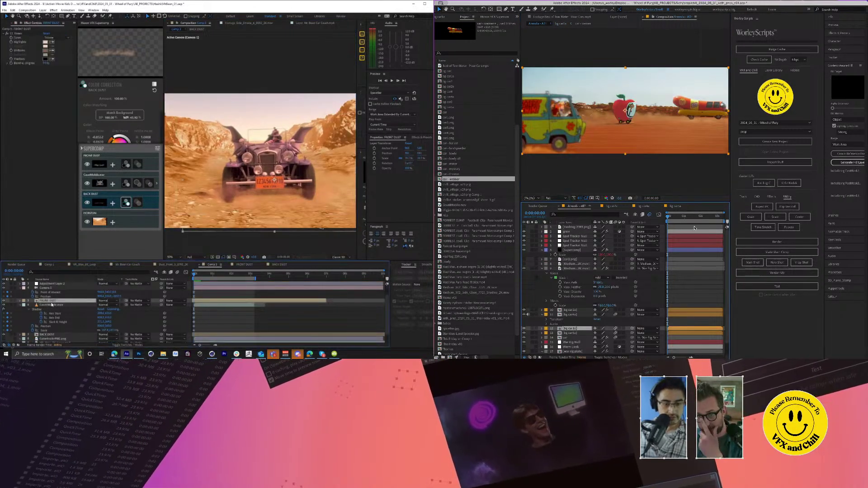
left_click(50, 335, "ctrl")
left_click(675, 218)
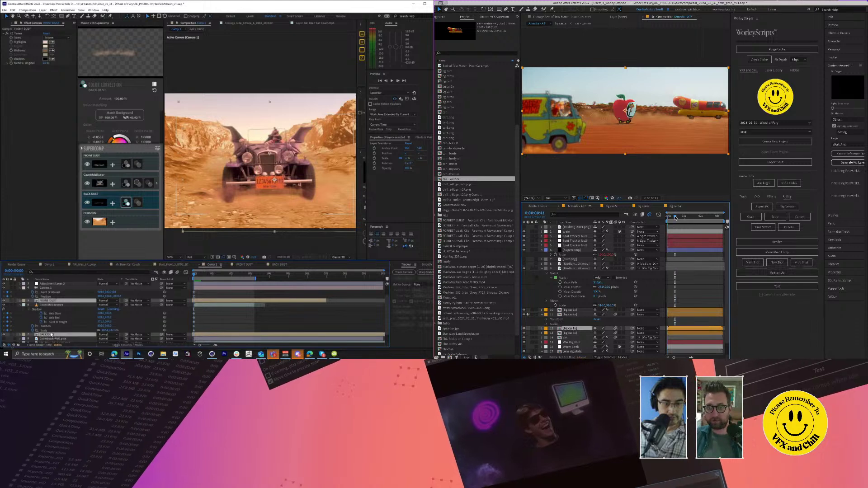
right_click(73, 301)
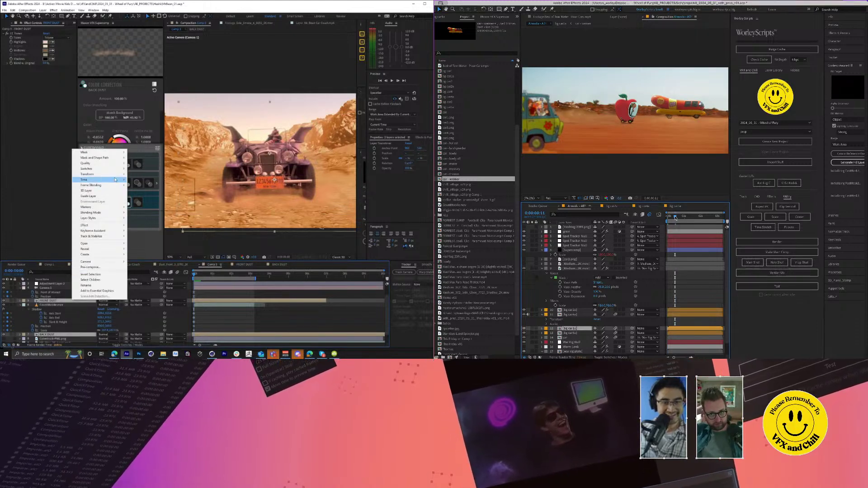
mouse_move(115, 179)
left_click(162, 191)
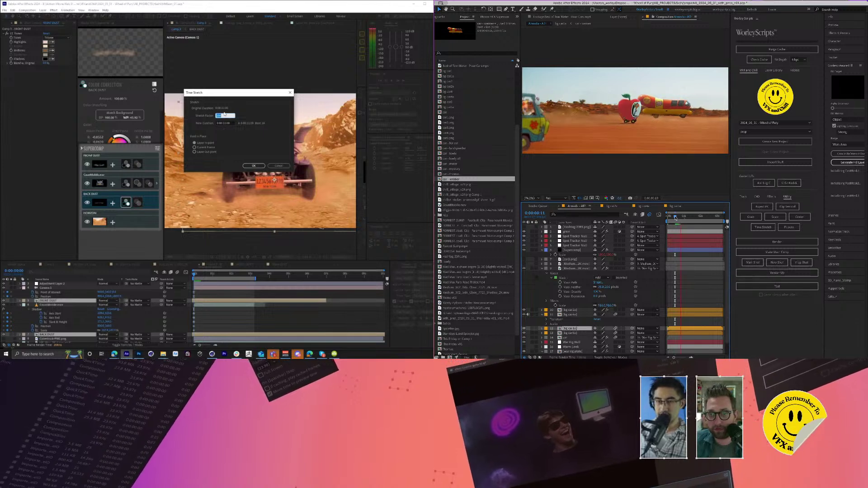
type("50")
key("Return")
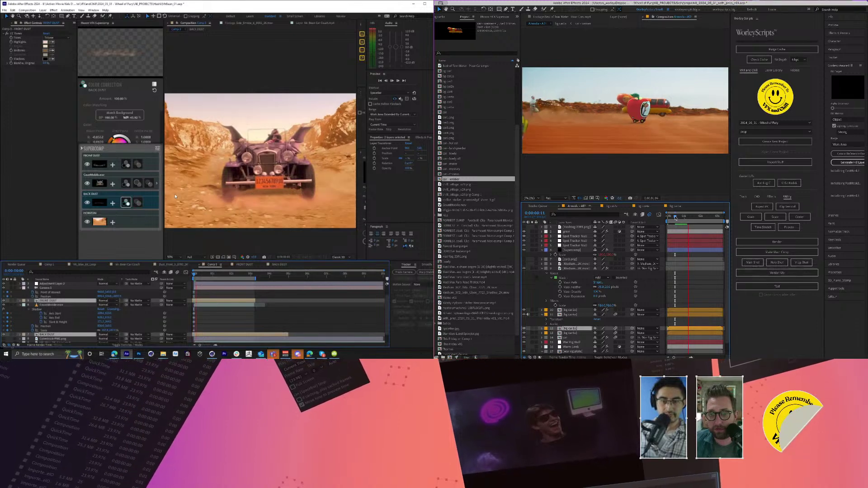
left_click_drag(163, 136, 123, 136)
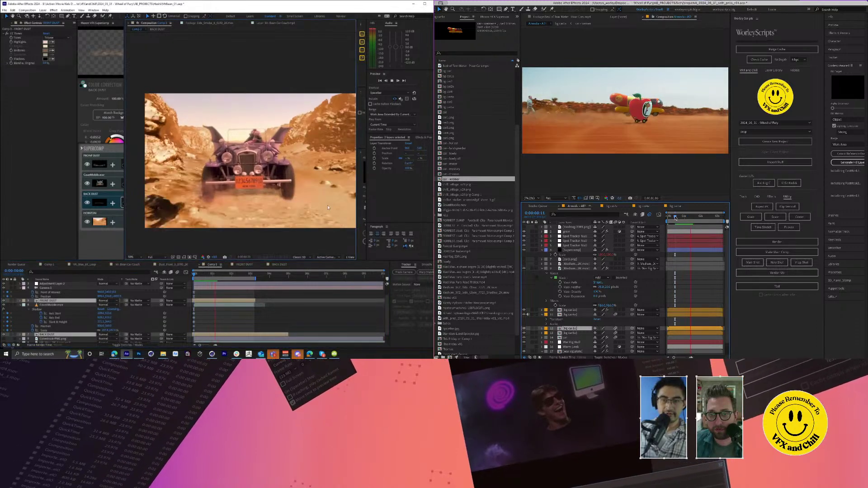
Step: In the swapped background car's precomp, shift the car image's starting position forward along its path
left_click(642, 206)
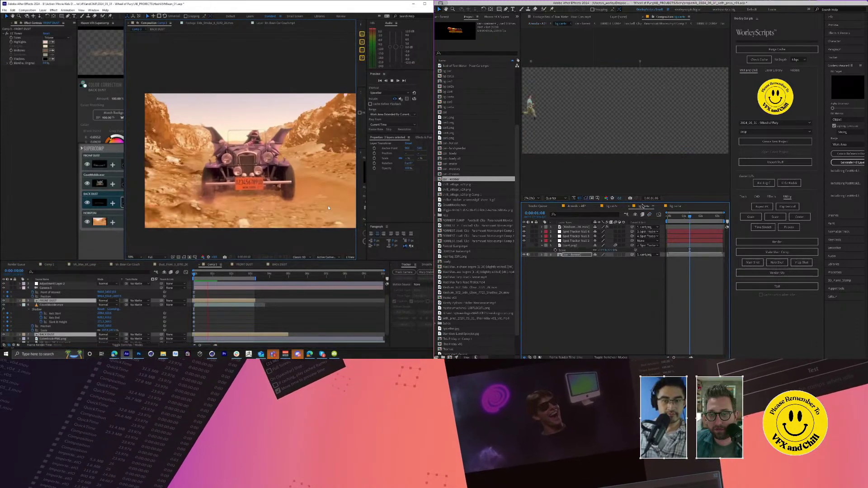
left_click(572, 245)
key("p")
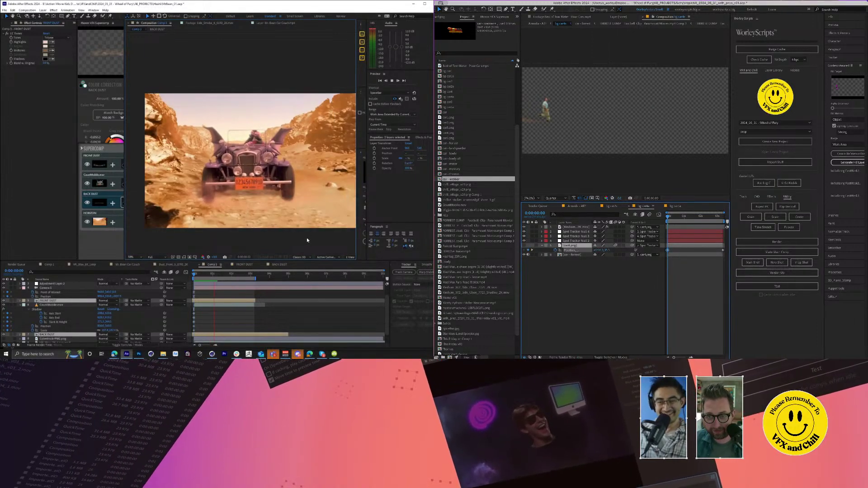
key("space")
Step: Queue the CountMobile comp for rendering with the output named Count, and move the background car image further forward at the first frame
key("ctrl+m")
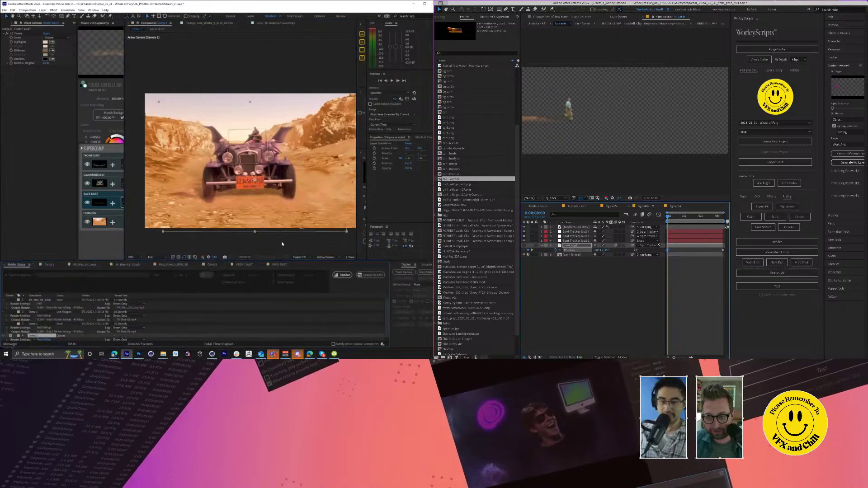
left_click(572, 255)
left_click(126, 339)
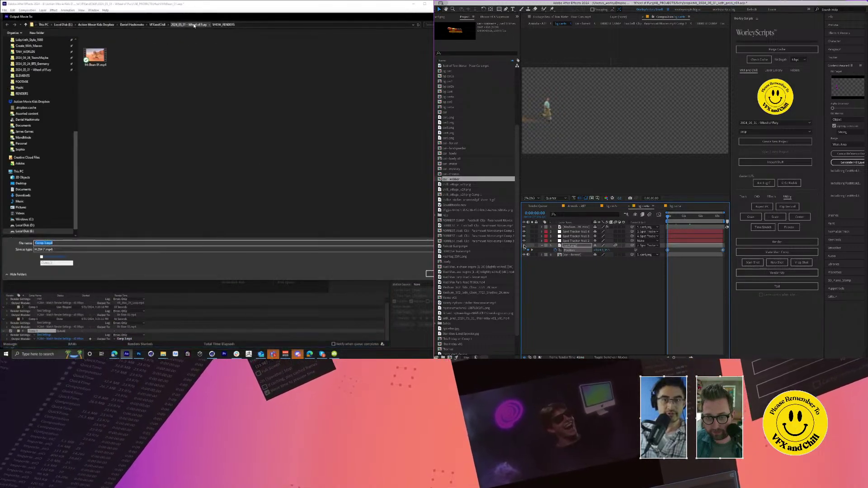
left_click_drag(552, 114, 580, 114)
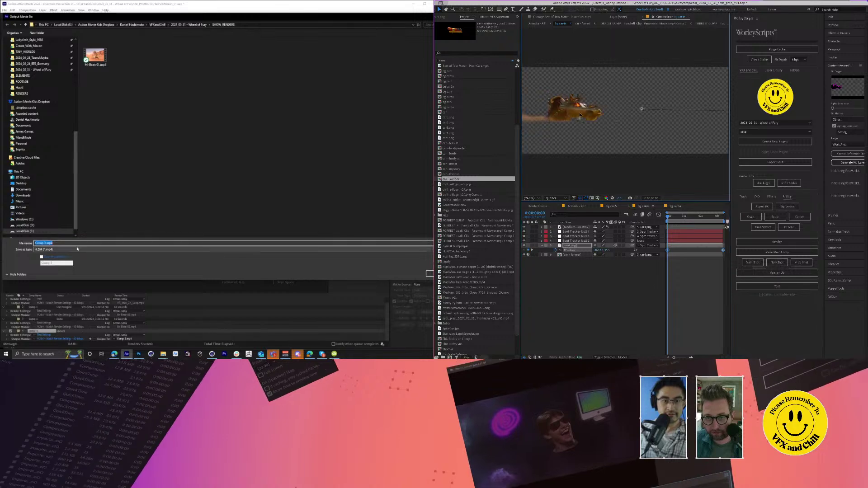
type("Count")
left_click(524, 247)
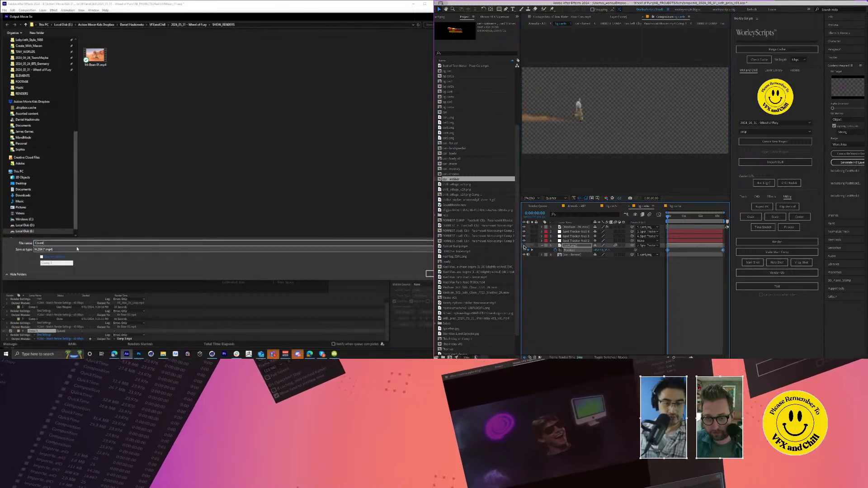
key("Return")
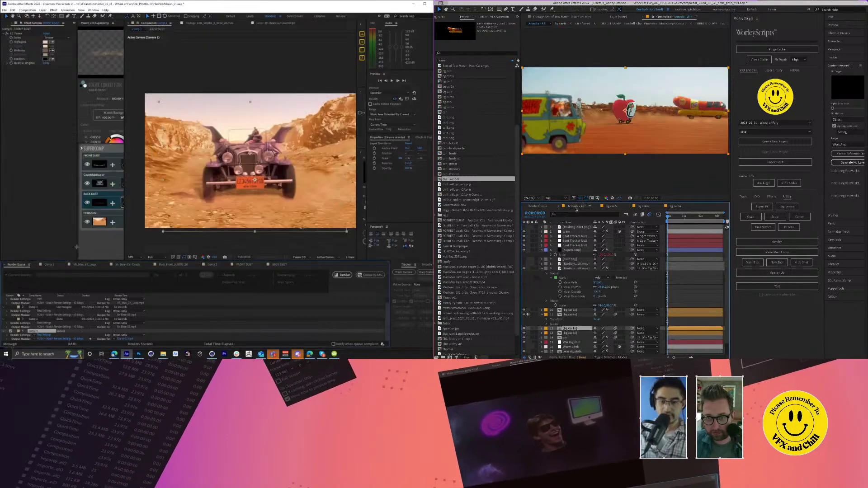
Step: Render the queued Count output and preview the Animate - All comp from its first frame
left_click(342, 275)
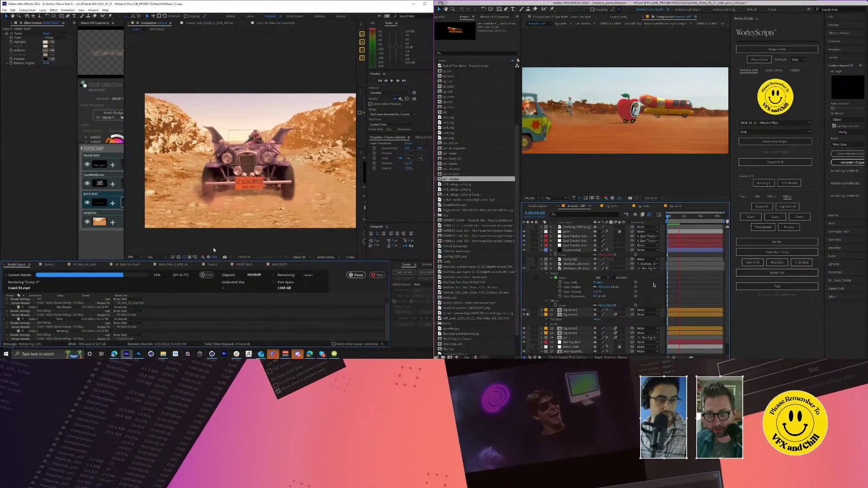
left_click(677, 217)
key("Home")
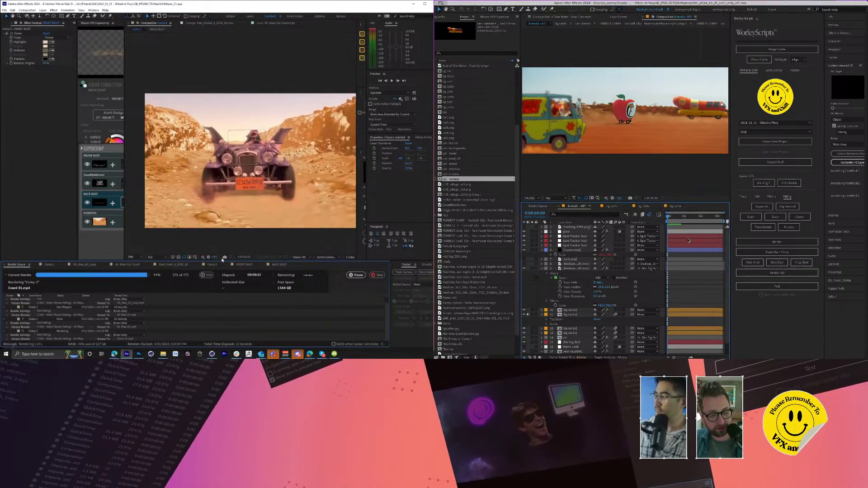
key("space")
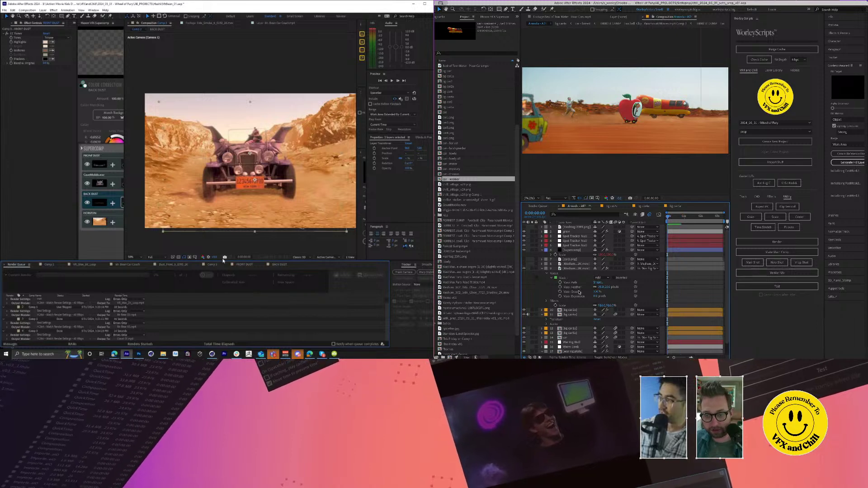
Step: Open the second background car's precomp from Animate - All and select the train comp in the project as its replacement
double_click(559, 329)
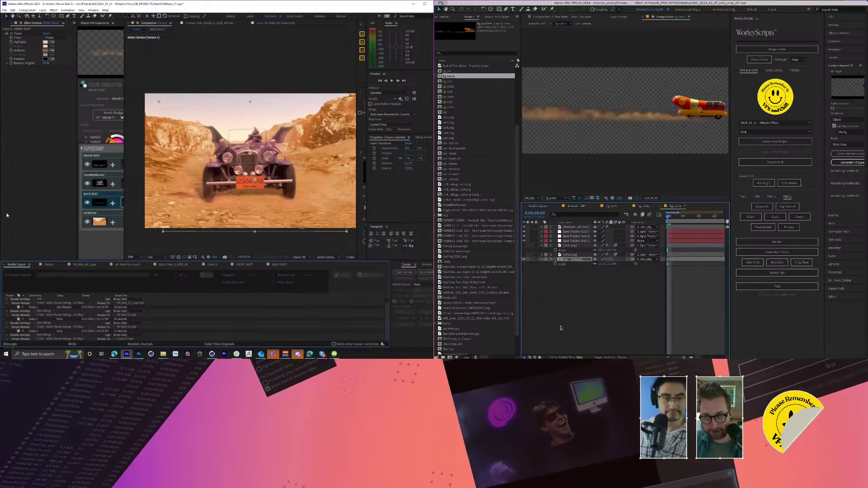
left_click(576, 207)
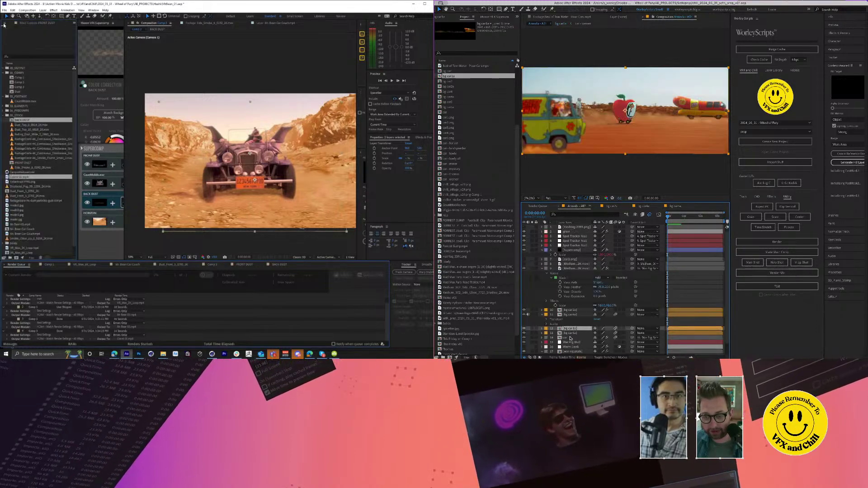
double_click(561, 334)
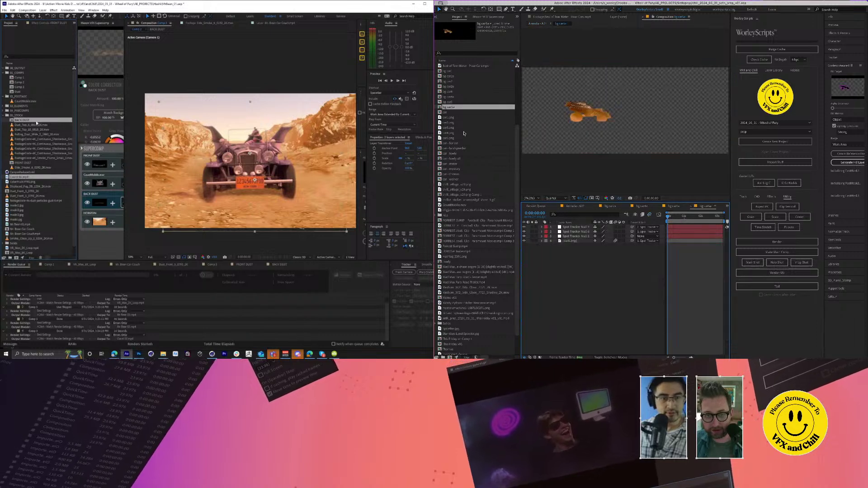
left_click(2, 116)
left_click(443, 164)
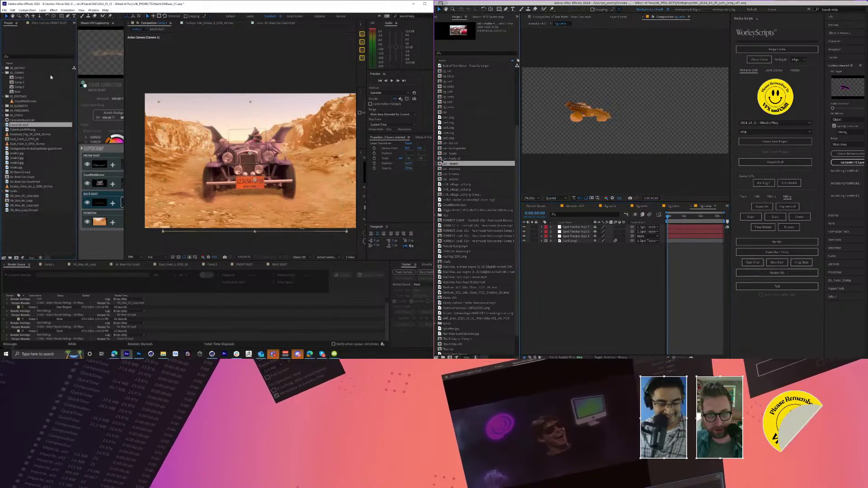
left_click(444, 158)
left_click(443, 149)
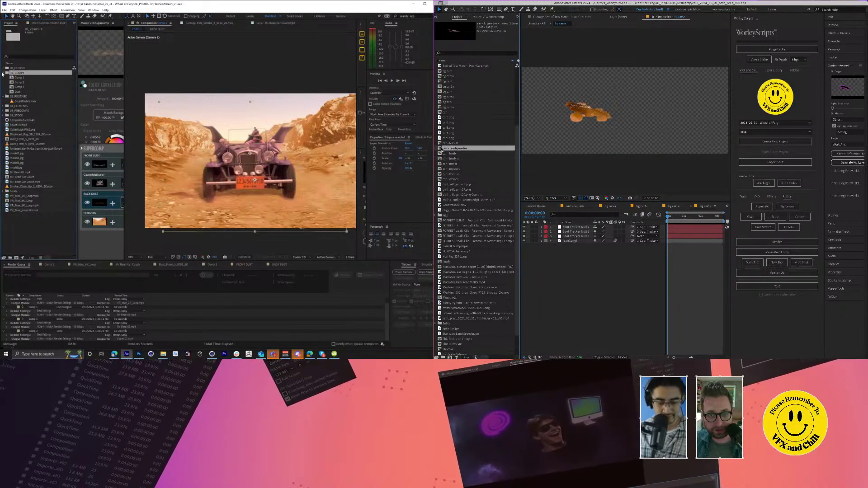
left_click(443, 169)
left_click(443, 173)
double_click(44, 228)
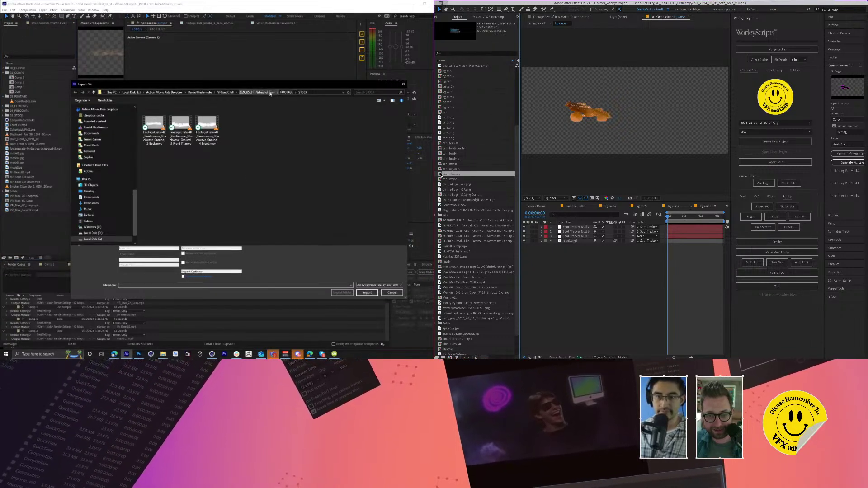
left_click(267, 93)
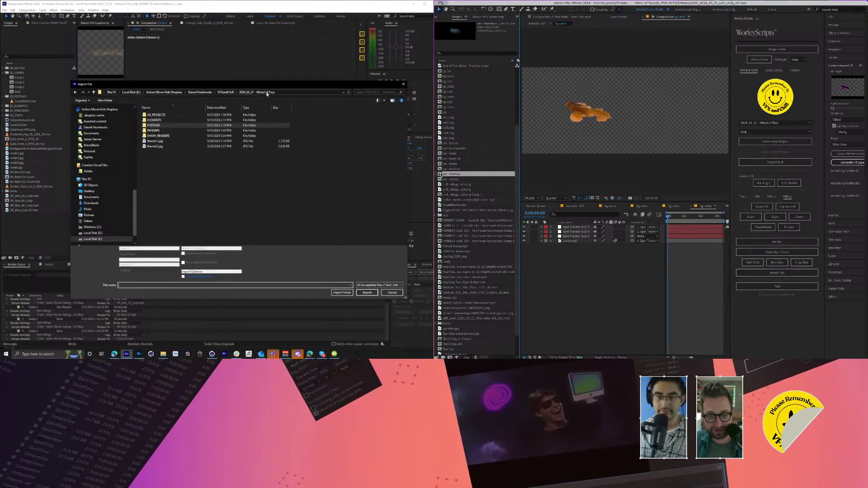
left_click(391, 293)
Step: Open the recent SHOW_01 project with the DeLorean shot, and parent the train comp to the original car image in the background precomp
left_click(4, 10)
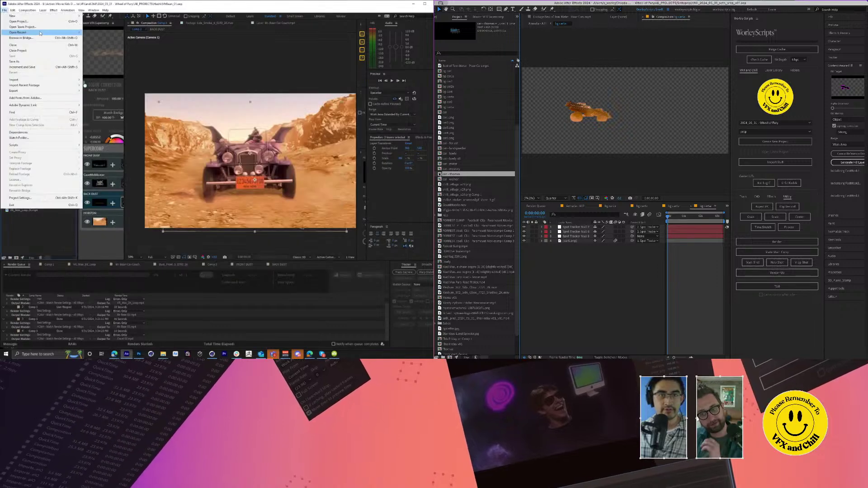
mouse_move(40, 33)
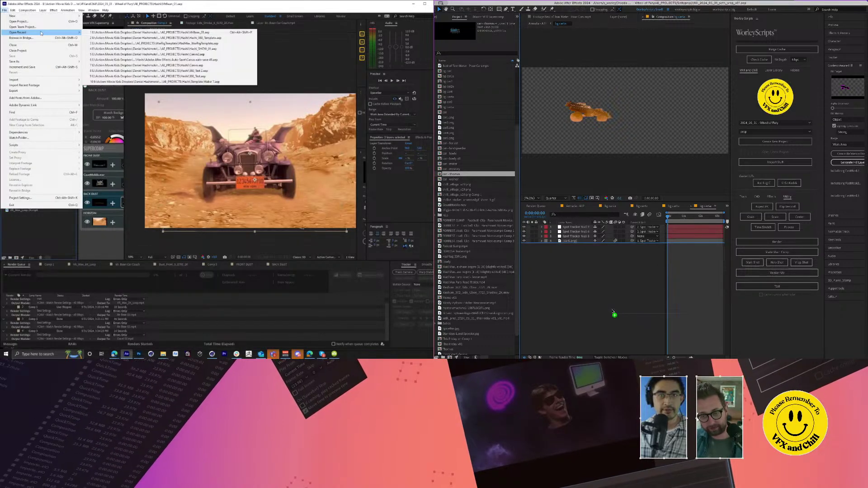
left_click(217, 48)
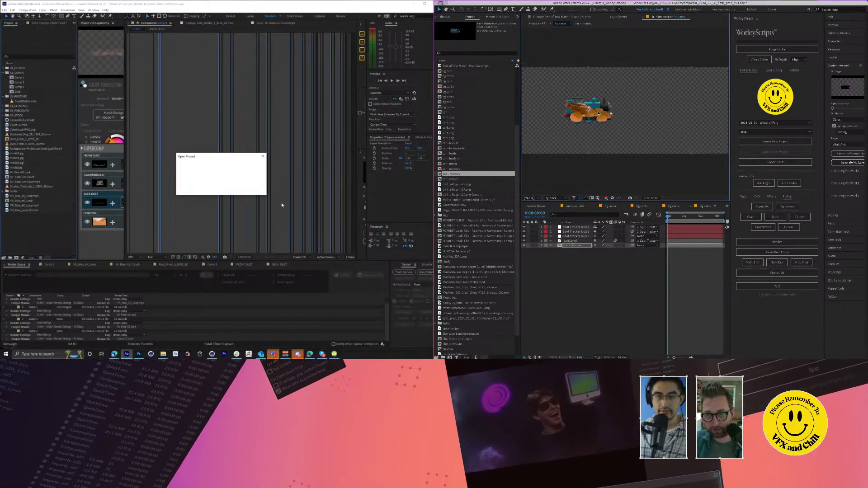
left_click_drag(632, 245, 571, 241)
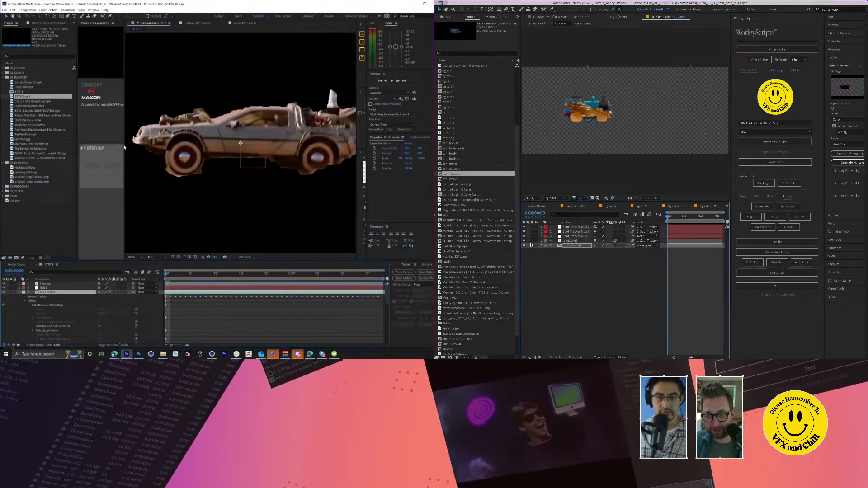
Step: Close the Supercomp panel beside the DeLorean composition, and check the train in the Animate - All comp before returning to its precomp
right_click(98, 25)
left_click(109, 28)
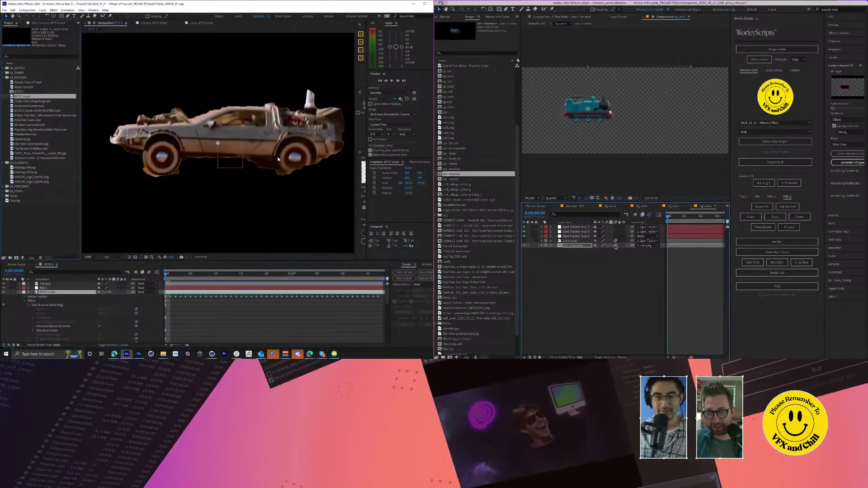
left_click(575, 206)
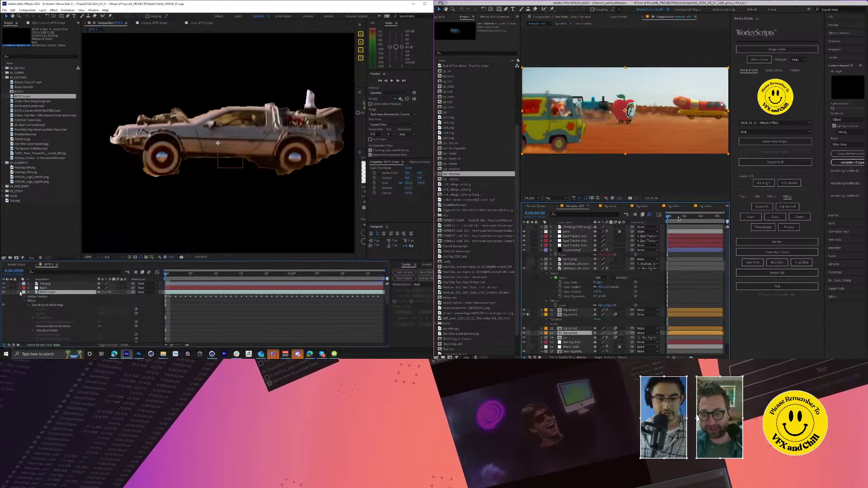
left_click(707, 207)
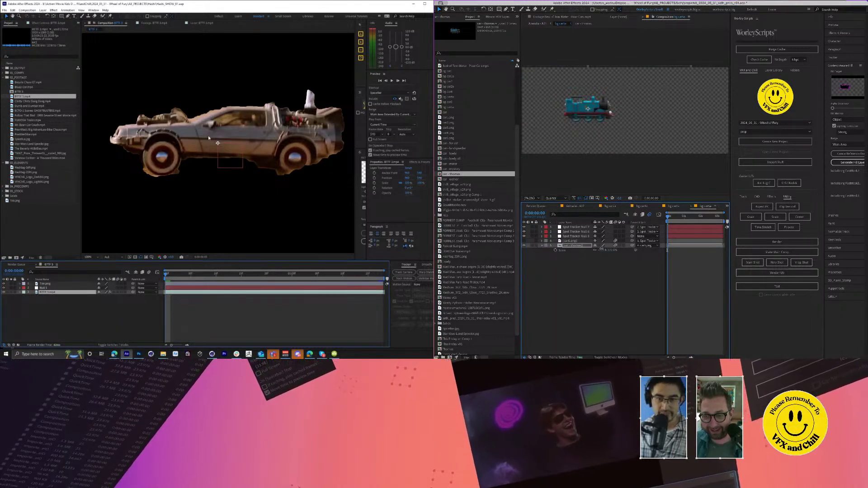
Step: Scale down and reposition the train in its precomp, and bring up the motion tracker on the BTTF footage layer
left_click(63, 283)
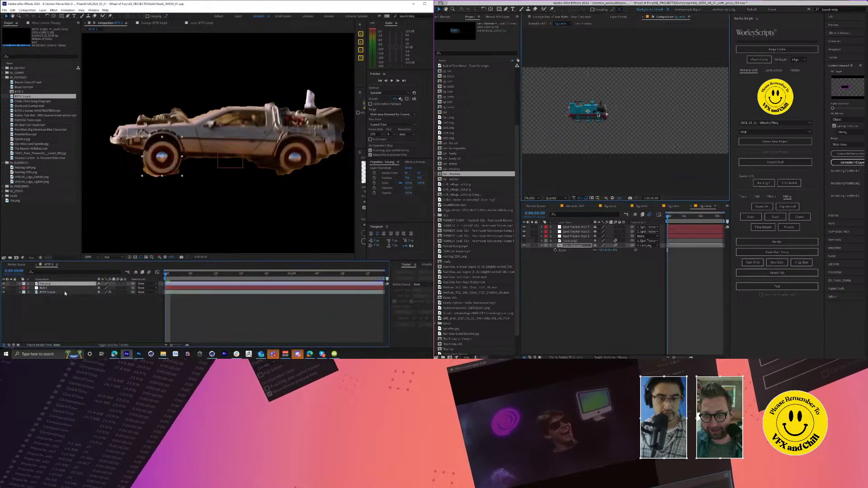
left_click(65, 288)
left_click(565, 207)
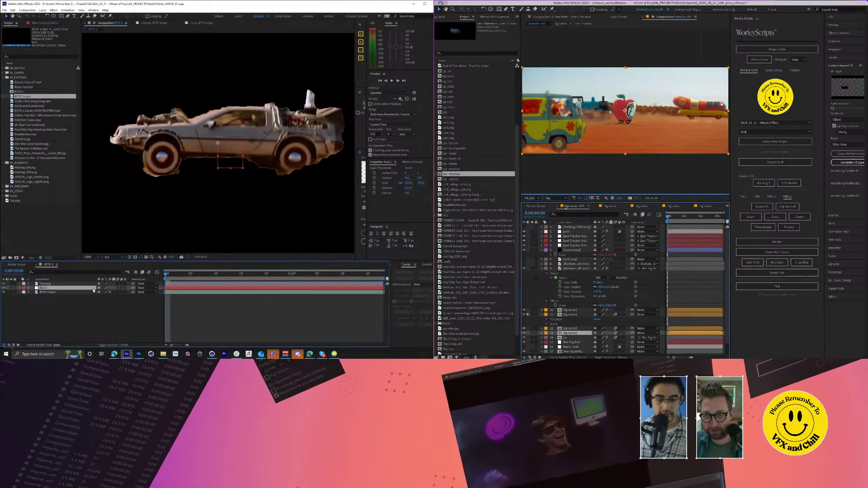
left_click(88, 292)
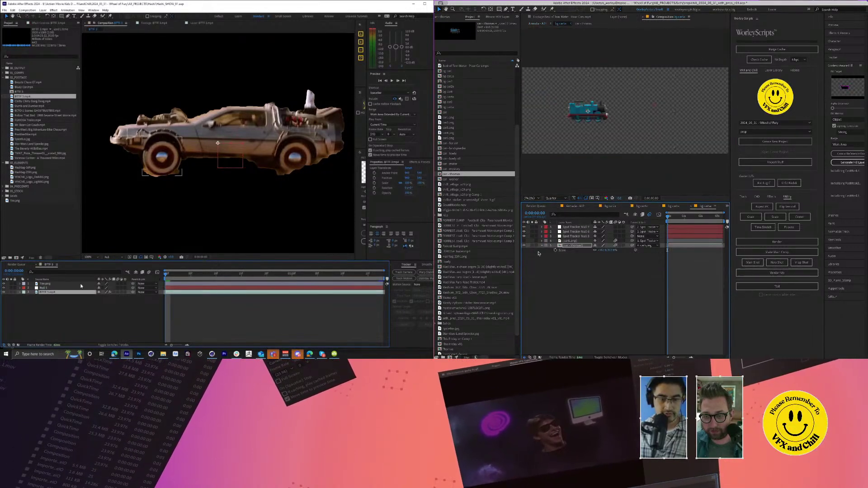
left_click(403, 279)
left_click_drag(594, 111, 594, 108)
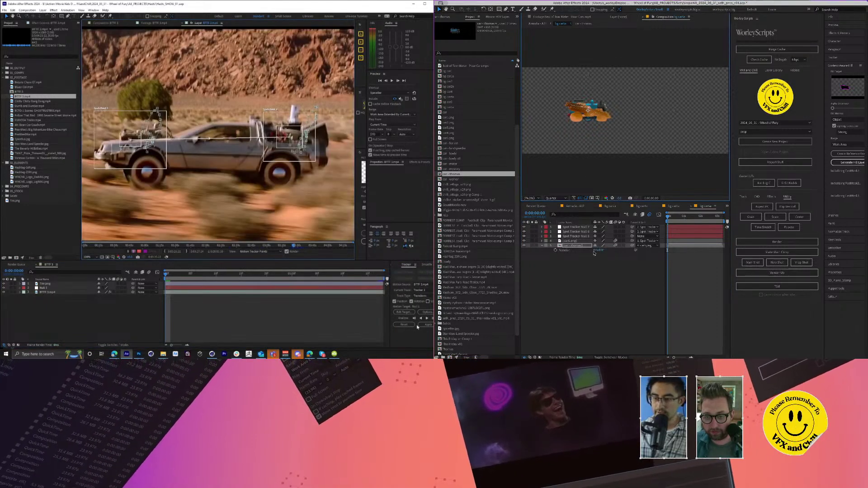
Step: Apply the BTTF footage's motion tracking to the null layer, and adjust the train layer's rotation in its precomp
left_click(425, 325)
left_click(599, 250)
left_click(228, 141)
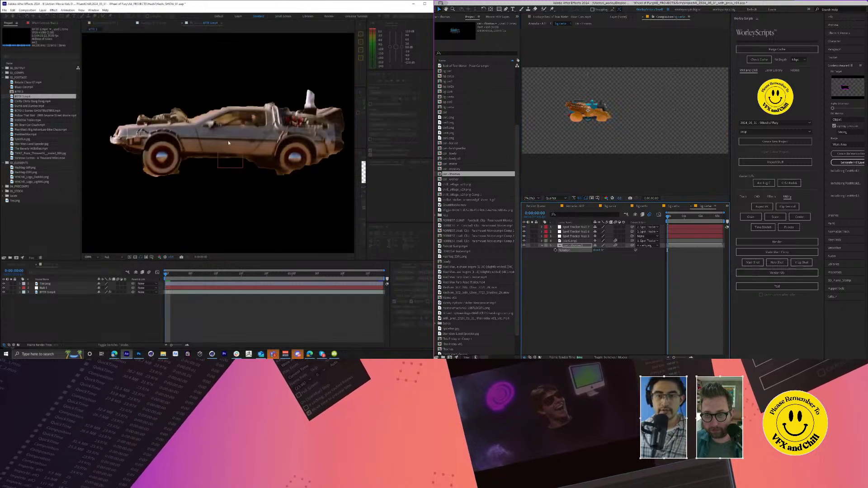
scroll(245, 120, "down", 2)
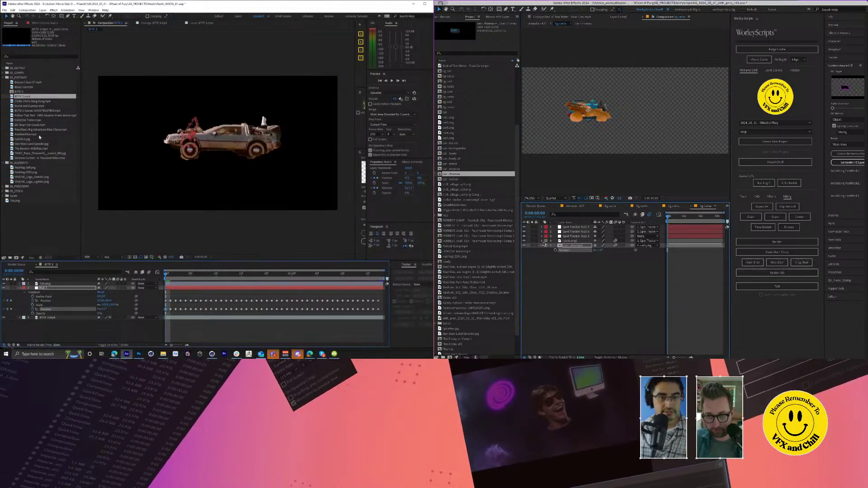
Step: Turn off the effects on the BTTF footage layer and preview the DeLorean shot and the Animate - All comp
left_click(70, 317)
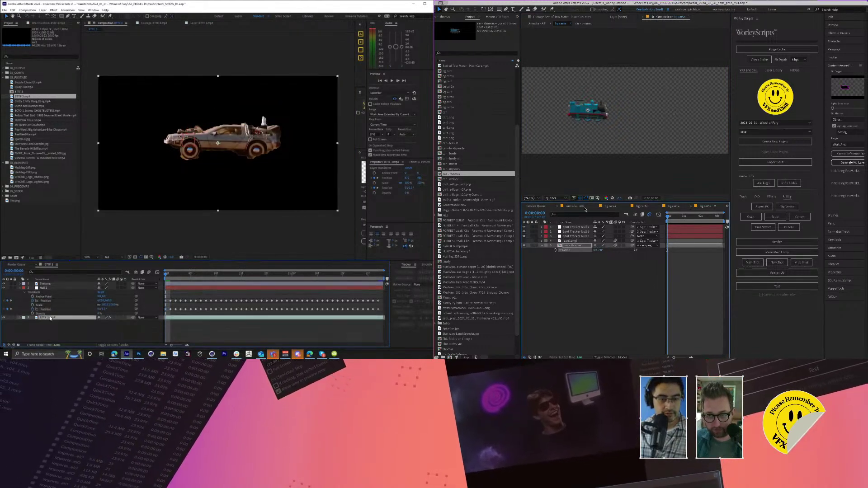
left_click(572, 206)
left_click(109, 318)
key("space")
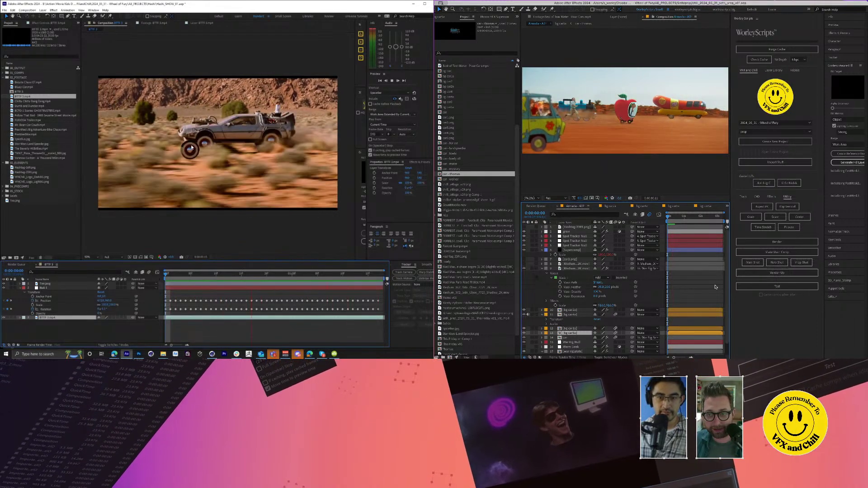
key("space")
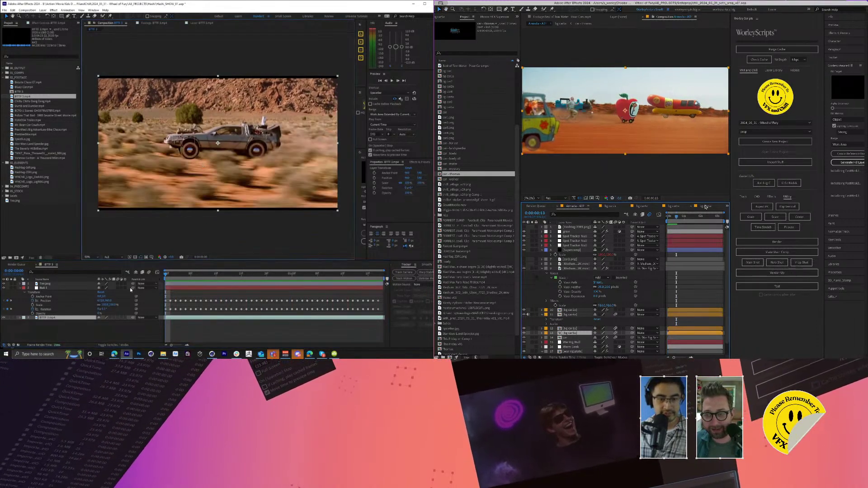
Step: Parent the Tire layer to the tracked null, shift the train backward in its precomp, and preview both comps
left_click(705, 206)
left_click(132, 290)
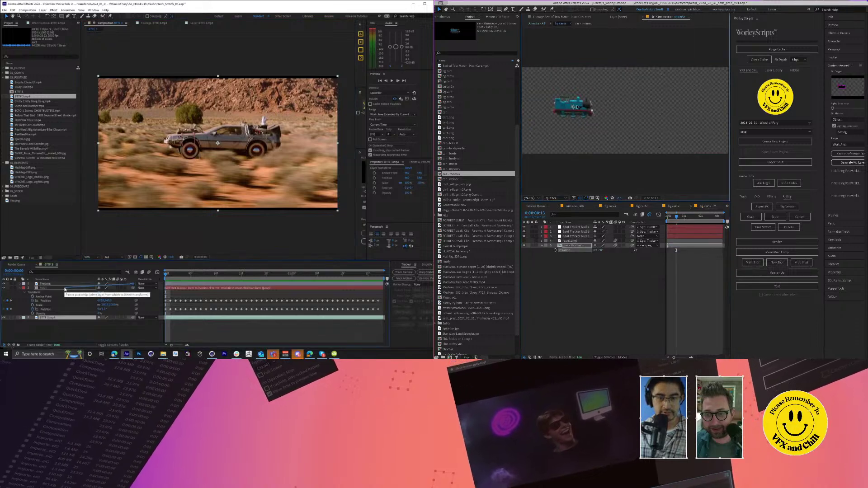
left_click(574, 206)
key("space")
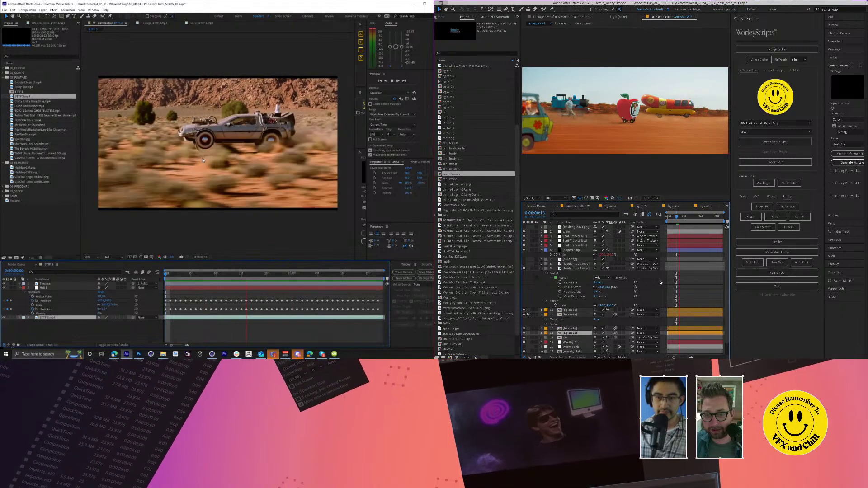
key("space")
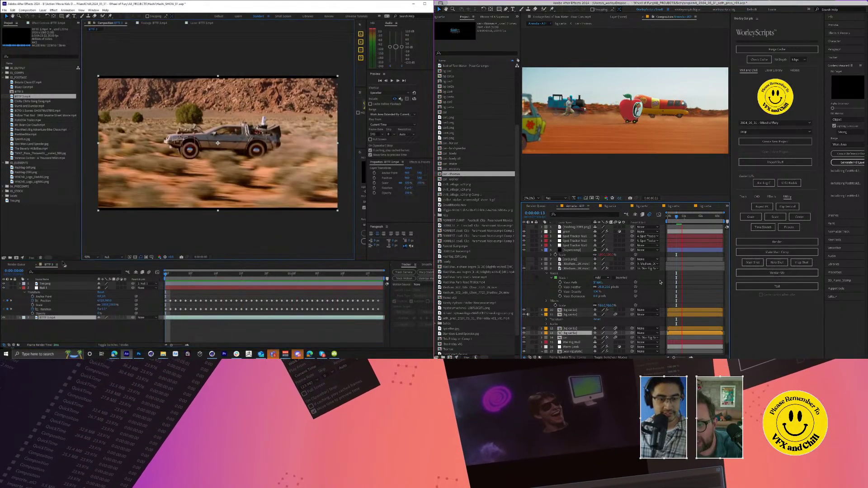
Step: Duplicate the Tire layer, place the copy over the DeLorean's rear wheel, and turn the BTTF footage's effects back on
left_click(60, 283)
key("ctrl+d")
left_click_drag(192, 157, 259, 159)
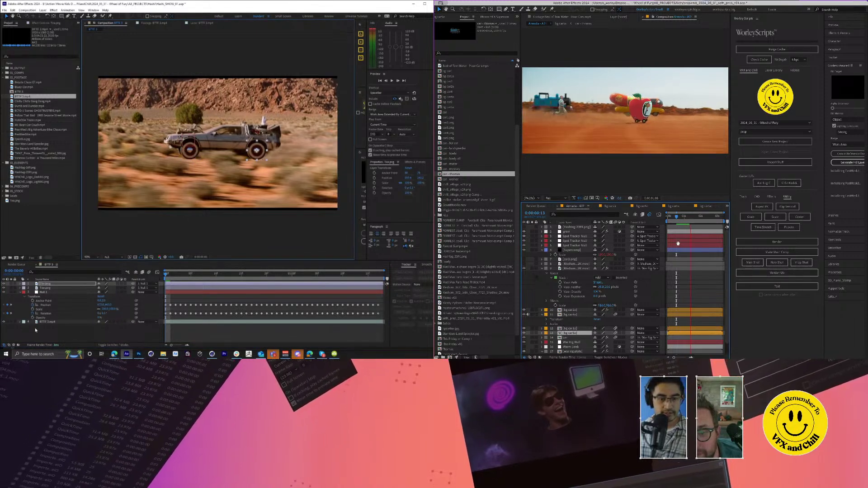
left_click(112, 322)
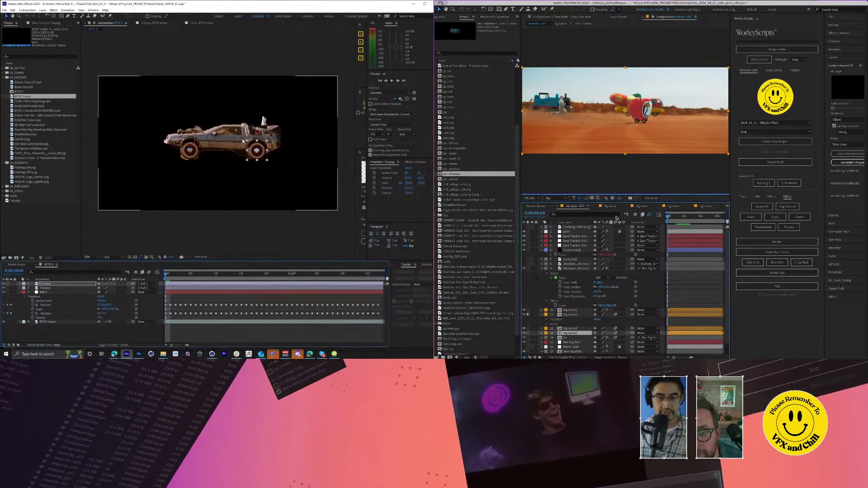
Step: Play back the DeLorean composition and inspect the wheels up close
key("space")
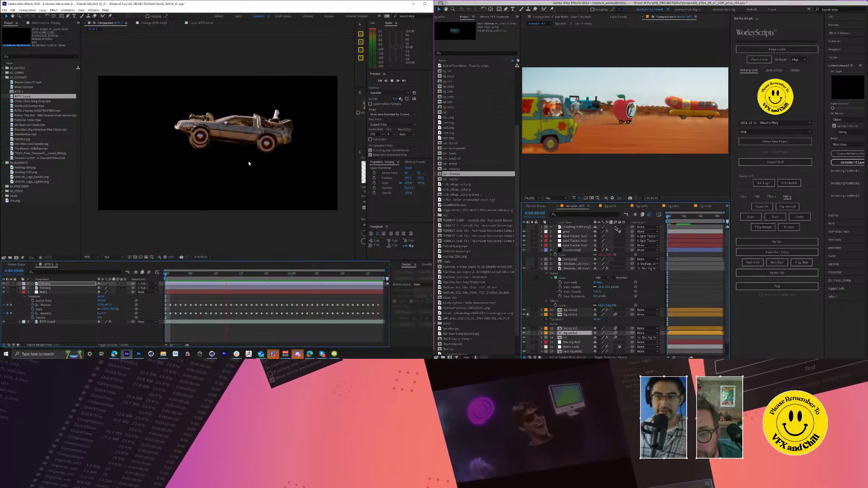
key("space")
scroll(206, 165, "up", 2)
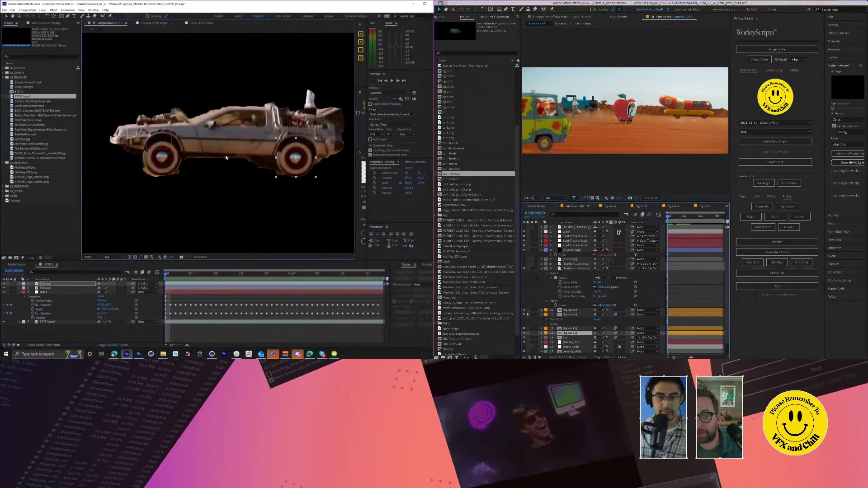
Step: Reveal the Position of the DeLorean's front tire layer and set its first keyframe at the start of the timeline
left_click(50, 292)
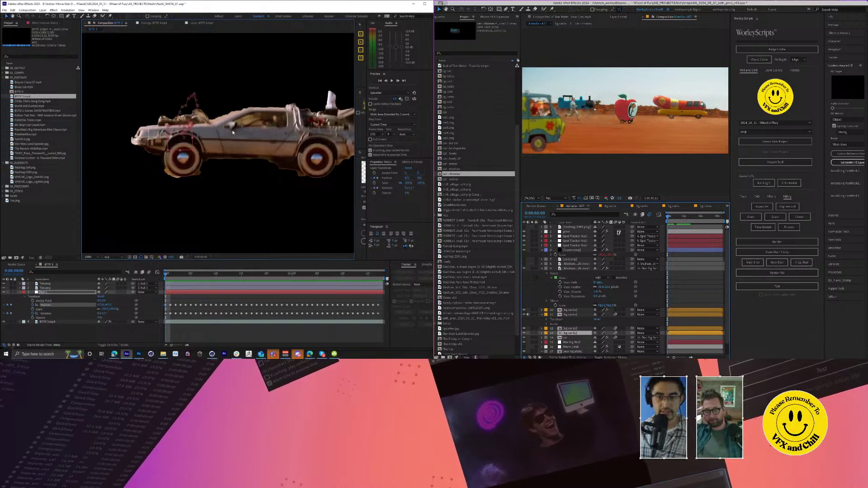
left_click(56, 287)
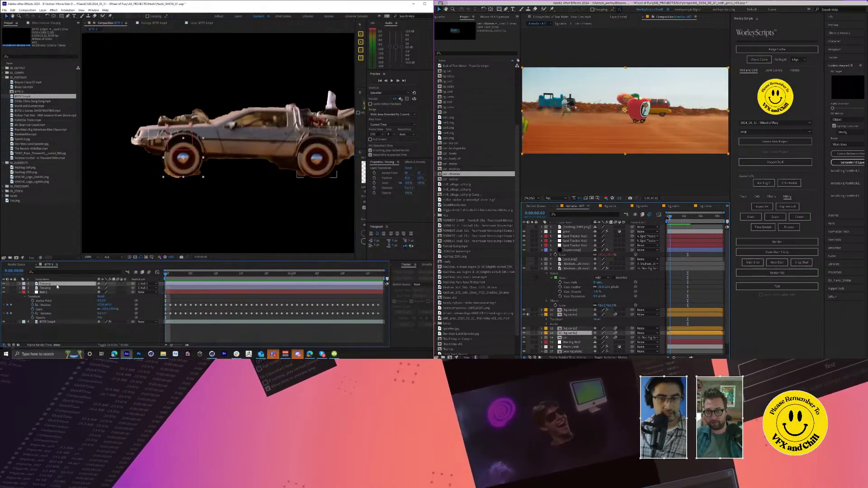
key("p")
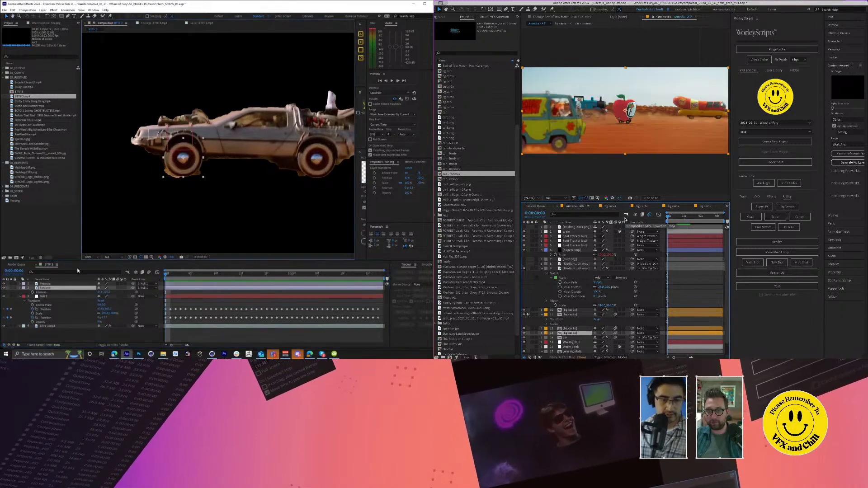
left_click(38, 292)
Step: Nudge the green van up and left in its own composition, and keyframe the DeLorean's front tire position just before the 10-frame mark
left_click(610, 206)
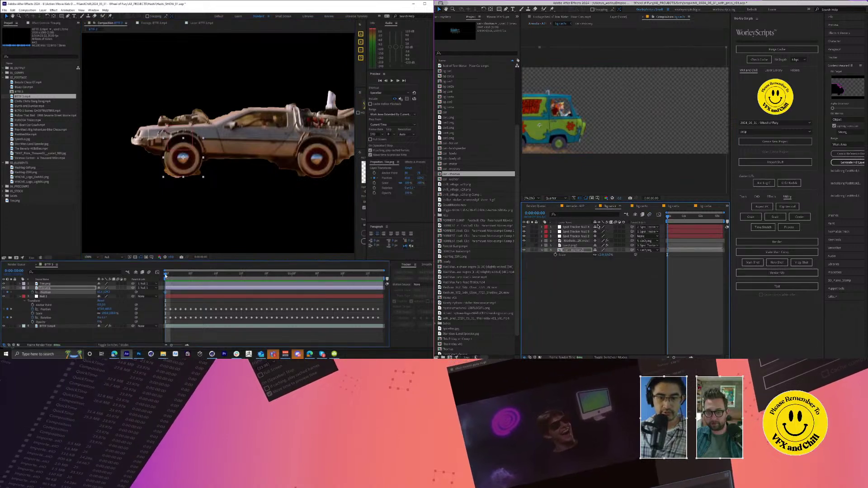
left_click(176, 274)
left_click_drag(177, 275, 212, 281)
left_click_drag(569, 118, 564, 113)
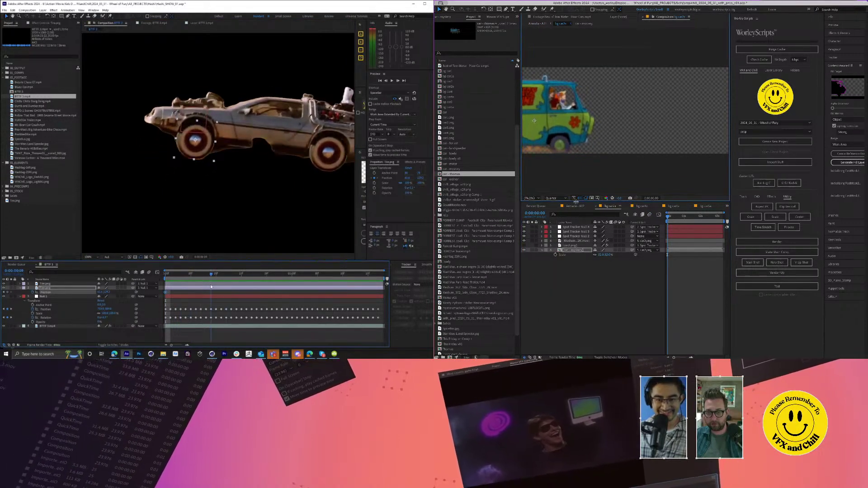
left_click(576, 206)
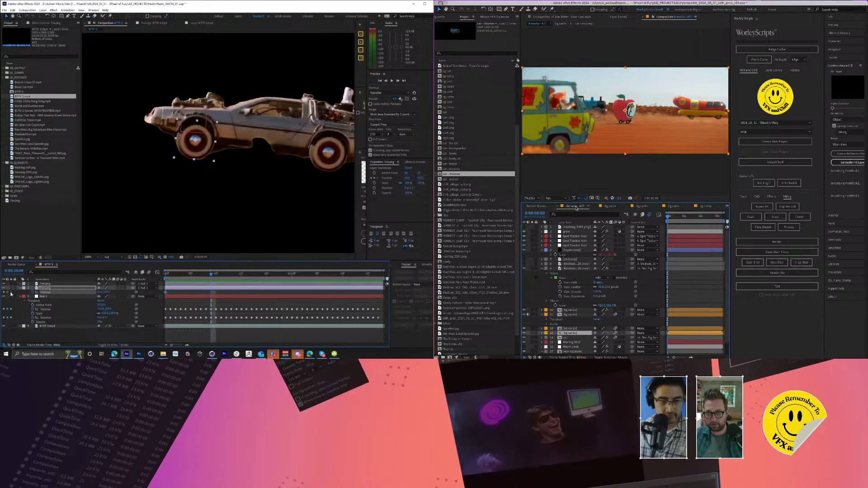
Step: Keyframe the front tire's position four frames on and again five frames after that, matching the DeLorean's original wheel
key("Page_Down")
key("Page_Down")
key("Page_Down")
key("Page_Down")
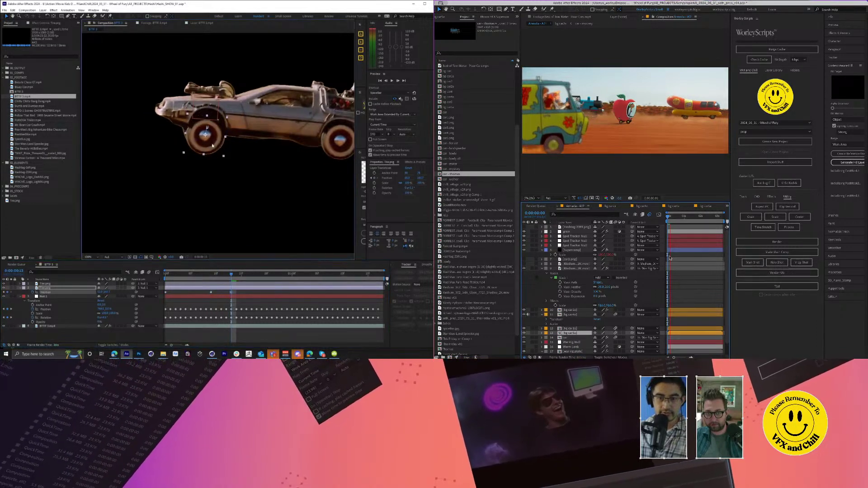
key("Page_Down")
key("Page_Down")
key("Page_Down")
key("Page_Down")
key("Page_Down")
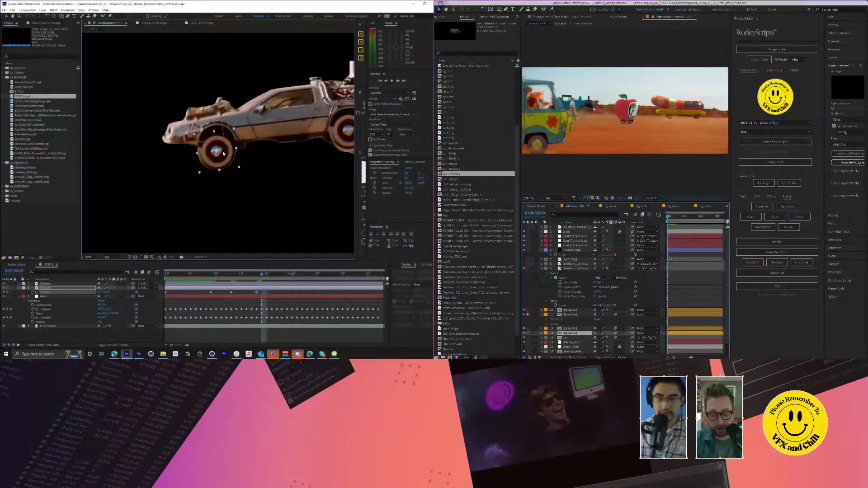
Step: Continue keyframing the front tire over the DeLorean's original front wheel up to slightly past the one-second mark
key("Page_Down")
left_click_drag(229, 164, 212, 172)
key("Page_Down")
key("Page_Down")
key("Page_Down")
key("Page_Down")
key("Page_Down")
key("Page_Down")
key("Page_Down")
key("Page_Down")
key("Page_Down")
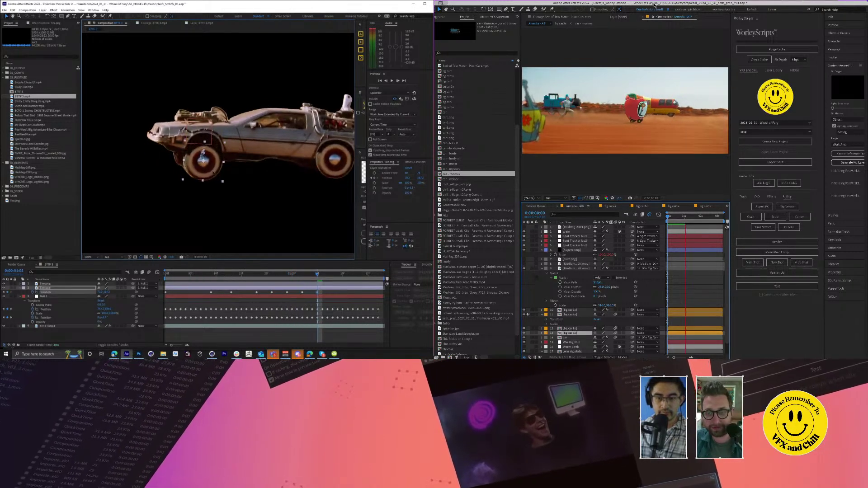
Step: Step back to add an in-between front tire keyframe shortly after one second, and realign the tire a few frames further on
key("Page_Up")
key("Page_Up")
key("Page_Up")
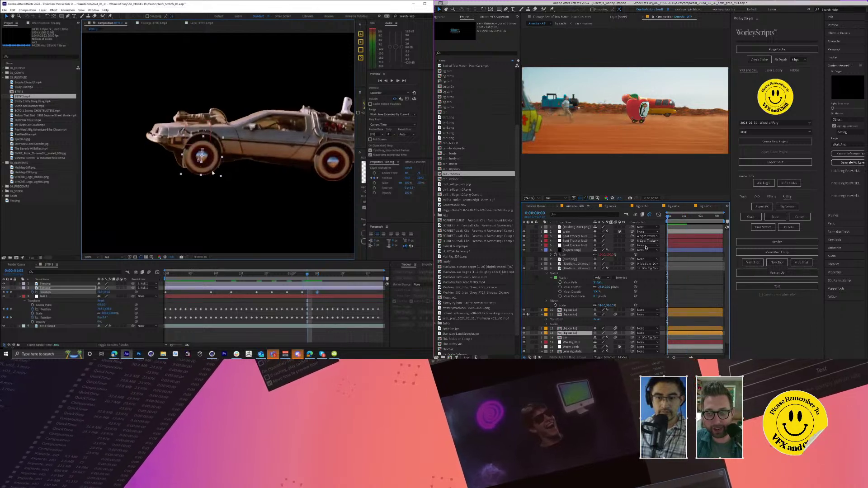
key("Page_Down")
key("Page_Down")
key("Page_Down")
left_click_drag(214, 171, 218, 174)
Step: Advance six frames and keyframe the front tire's position over the original wheel again
key("Page_Down")
key("Page_Down")
key("Page_Down")
key("Page_Down")
key("Page_Down")
key("Page_Down")
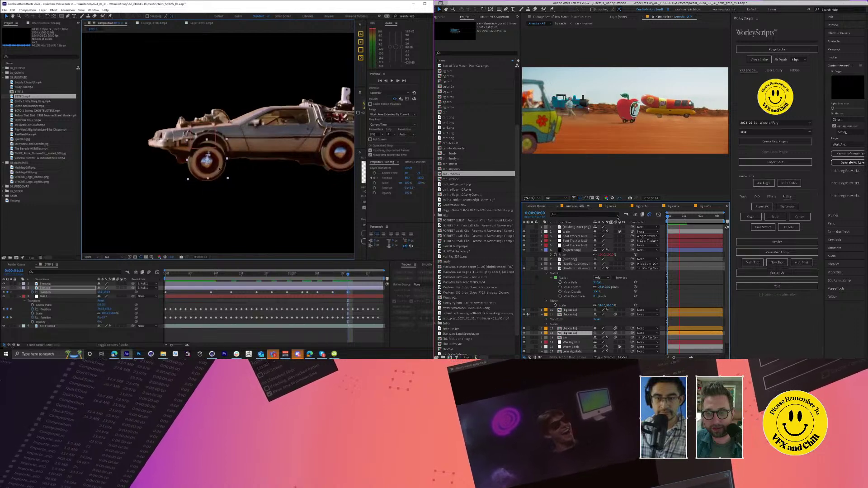
Step: In the race project, open the blue train's composition and reveal the Position of its car image layer
left_click(673, 206)
key("Page_Down")
key("Page_Down")
left_click(705, 207)
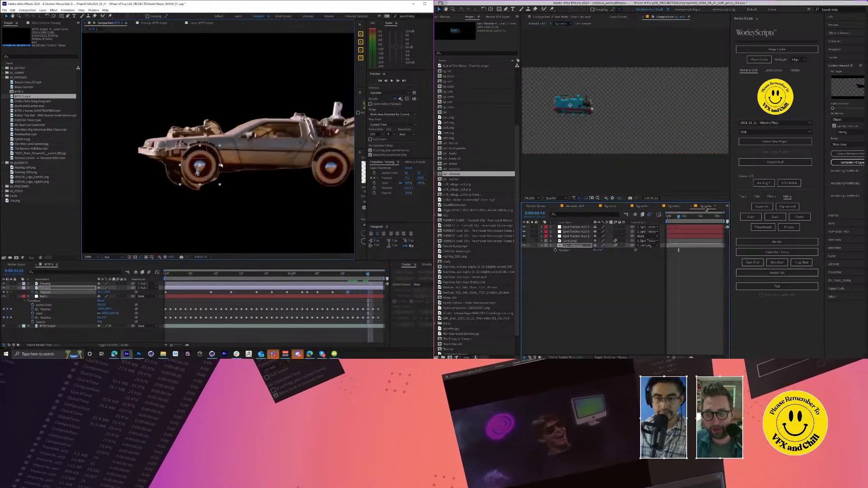
left_click(567, 241)
key("p")
Step: Finish the DeLorean's front tire position keyframes near the end of the timeline and enable motion blur on that tire layer
left_click_drag(219, 176, 220, 181)
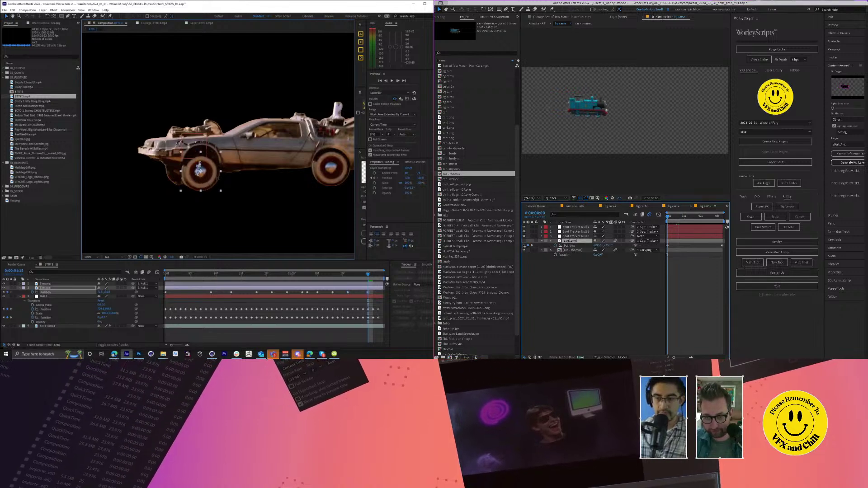
key("Page_Down")
key("Page_Down")
key("Page_Down")
key("Page_Up")
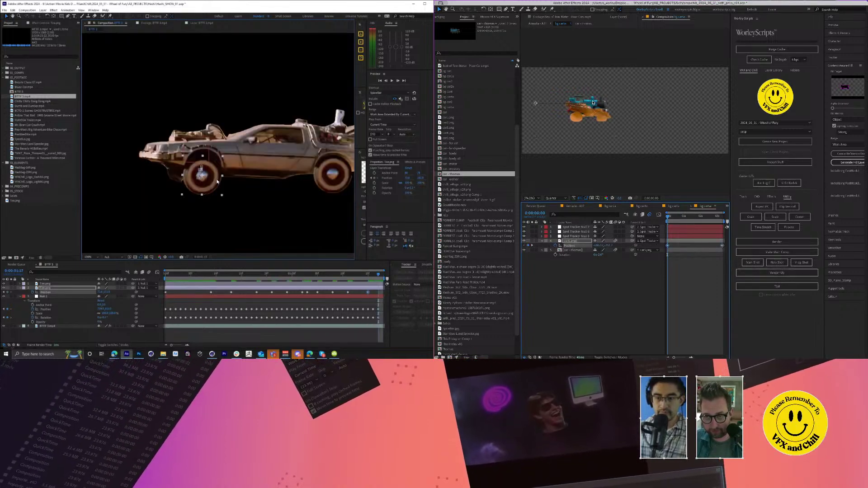
left_click(126, 290)
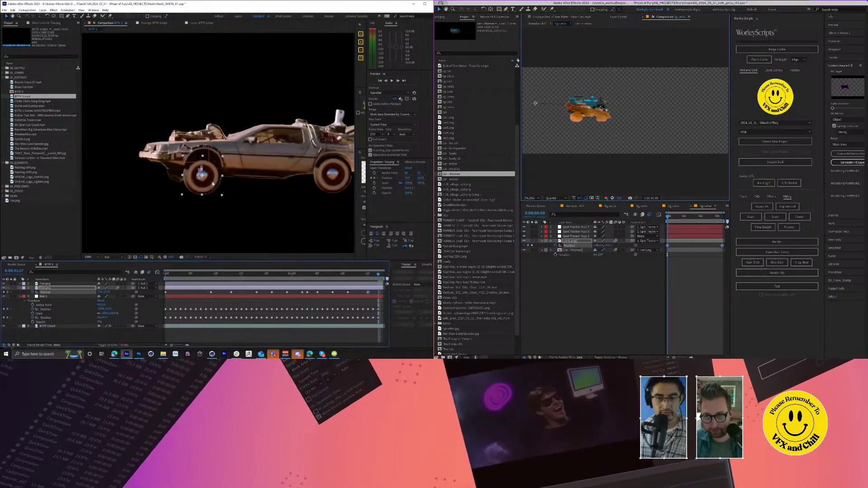
Step: At the first frame, select the DeLorean's rear tire and lower its opacity so the original wheel shows through
key("Home")
left_click(325, 165)
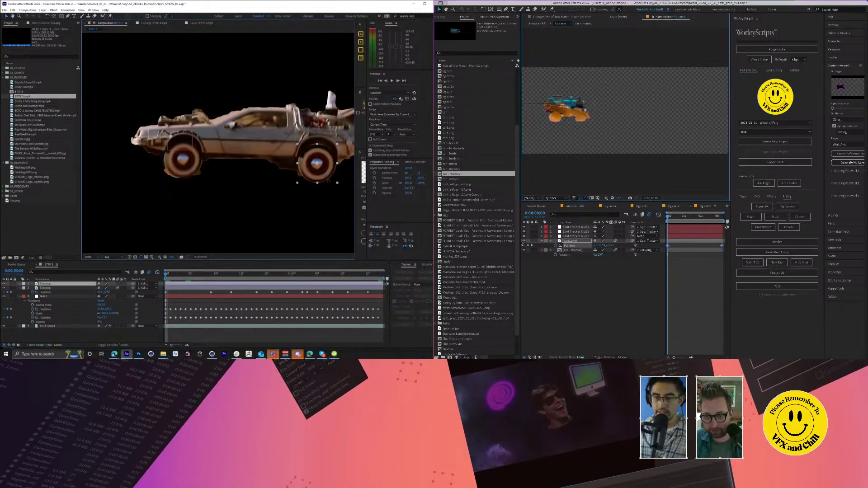
left_click(579, 206)
key("t")
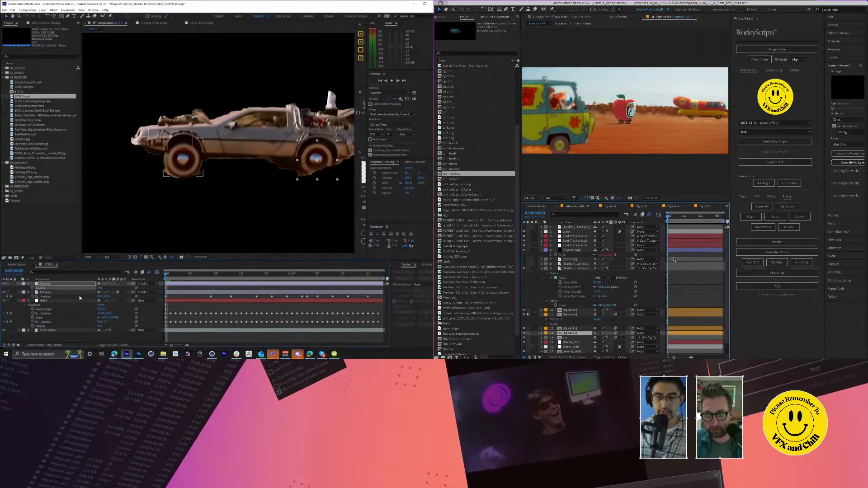
left_click(107, 289)
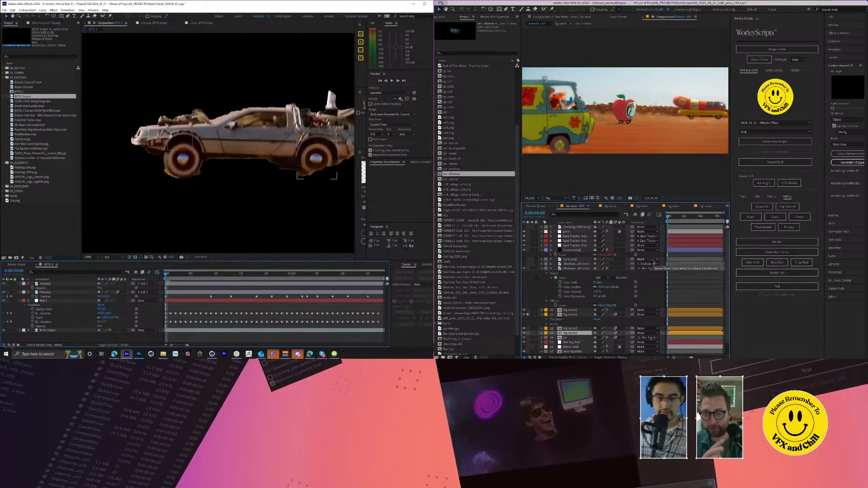
Step: Align the rear tire with the original wheel at the first frame and keyframe its position up to just before the 10-frame mark
left_click(317, 156)
left_click_drag(324, 163, 322, 160)
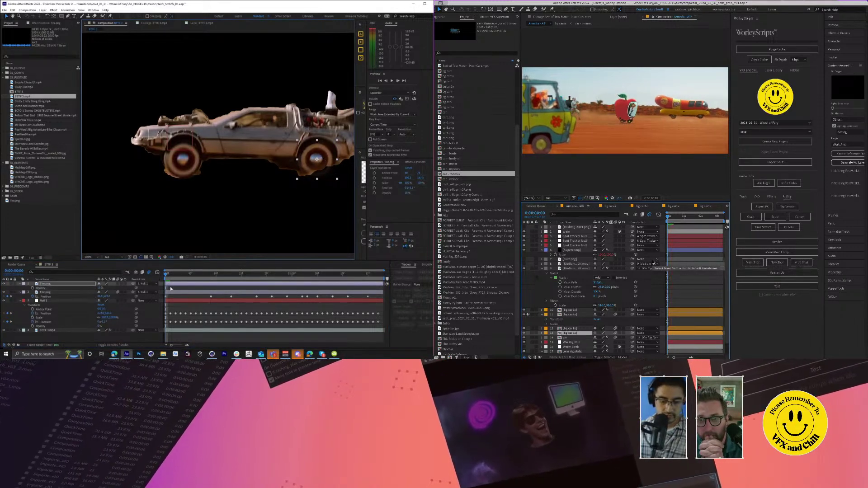
left_click_drag(177, 275, 185, 276)
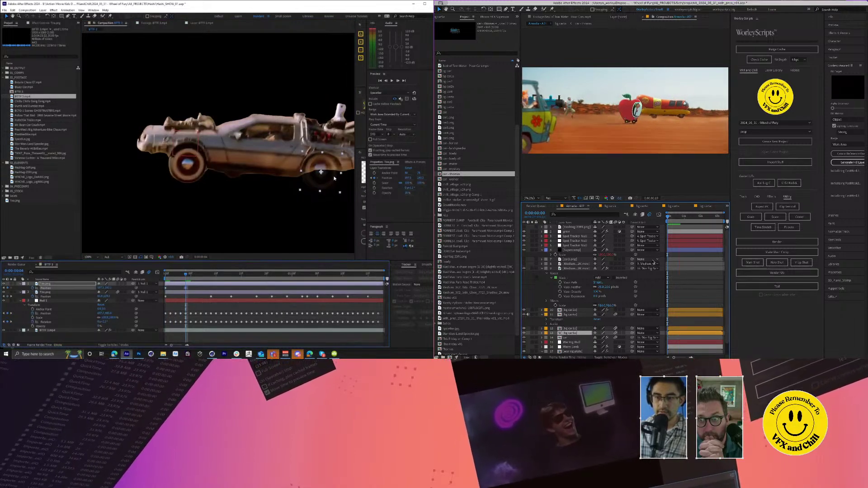
left_click(179, 276)
left_click_drag(179, 276, 213, 278)
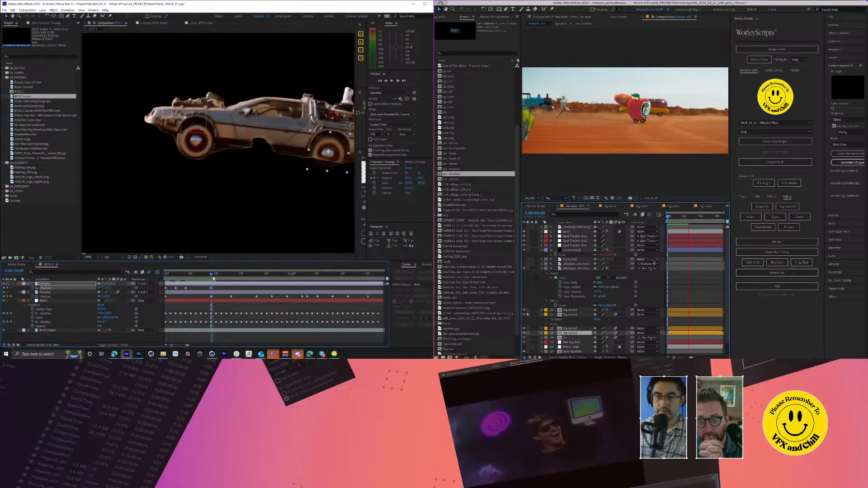
Step: Fine-tune the rear tire's position and add another keyframe just before the 15-frame mark
left_click_drag(104, 288, 106, 290)
key("t")
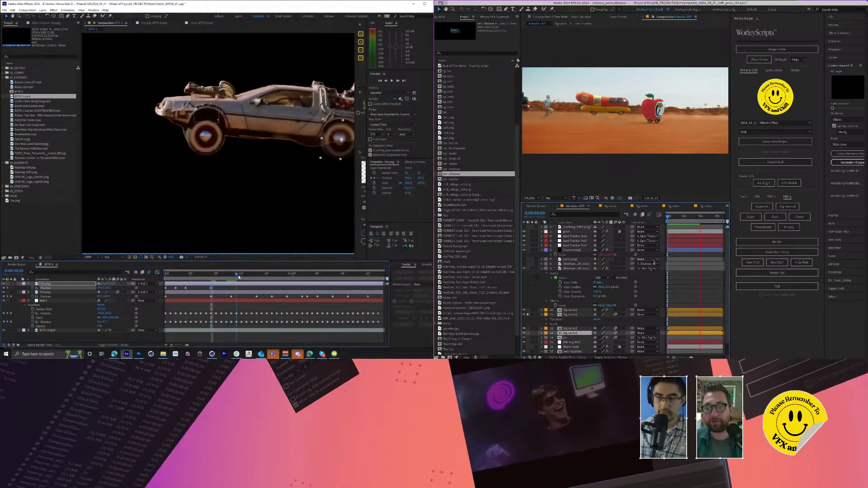
left_click_drag(324, 159, 281, 166)
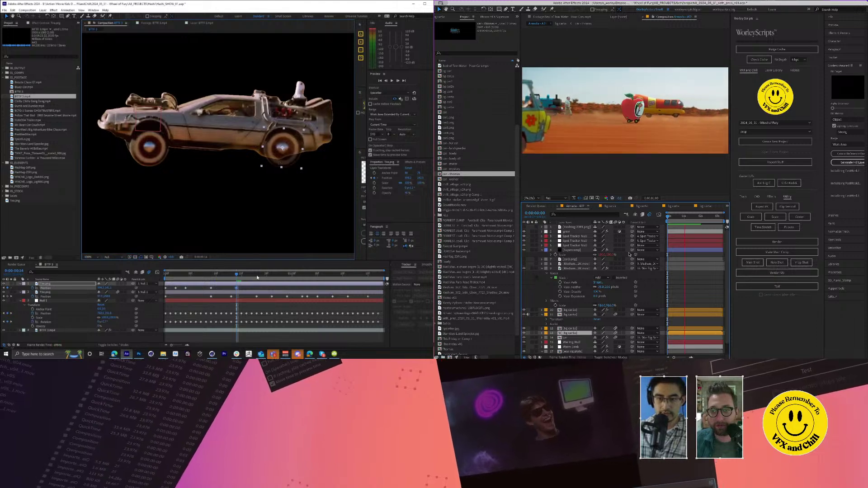
Step: Advance four frames and reposition the rear tire over the DeLorean's original rear wheel
key("Page_Down")
key("Page_Down")
key("Page_Down")
key("Page_Down")
left_click_drag(284, 144, 293, 161)
Step: Keyframe the rear tire's position three frames further on and again three frames after that
key("Page_Down")
key("Page_Down")
key("Page_Down")
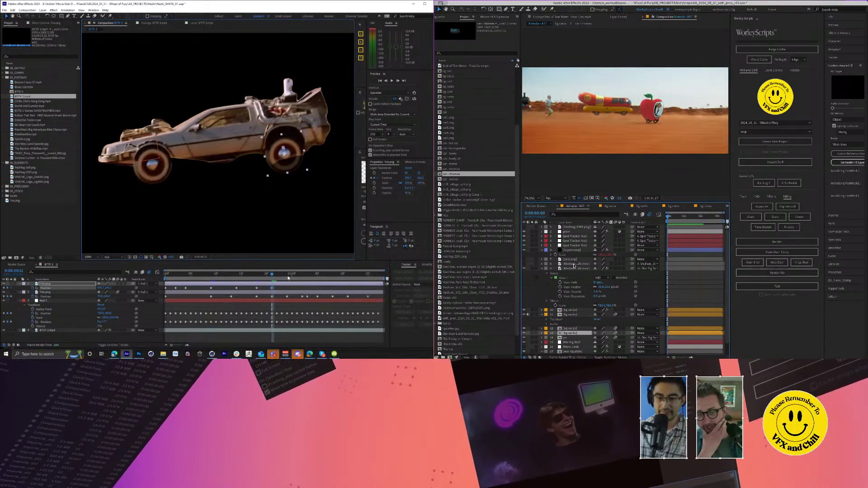
key("Page_Down")
key("Page_Down")
key("Page_Down")
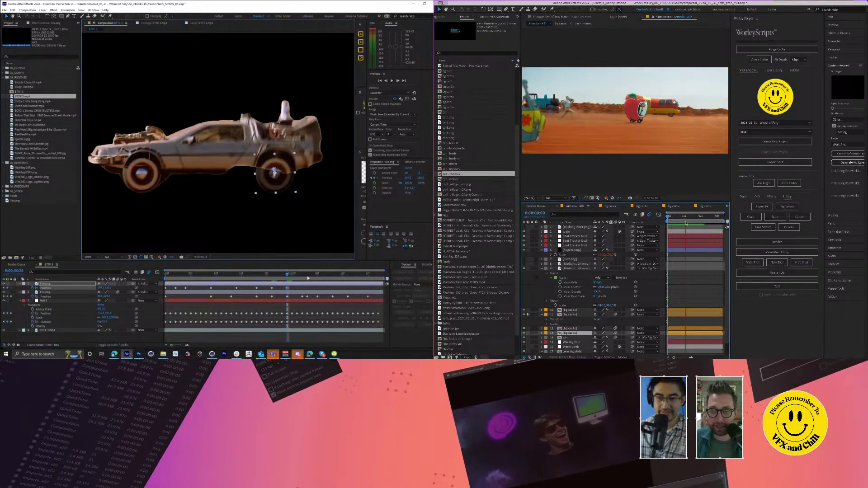
Step: Keyframe the rear tire over the original wheel at several spaced frames after the one-second mark
left_click(306, 270)
left_click(602, 268)
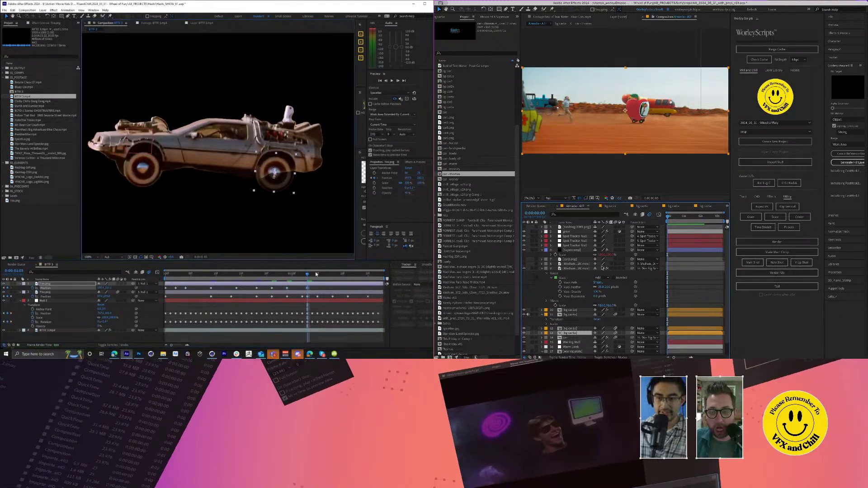
left_click(323, 273)
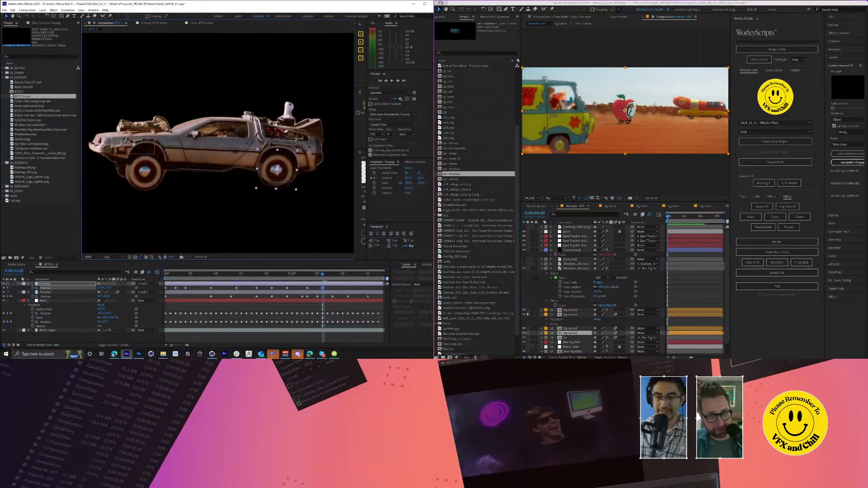
left_click(334, 275)
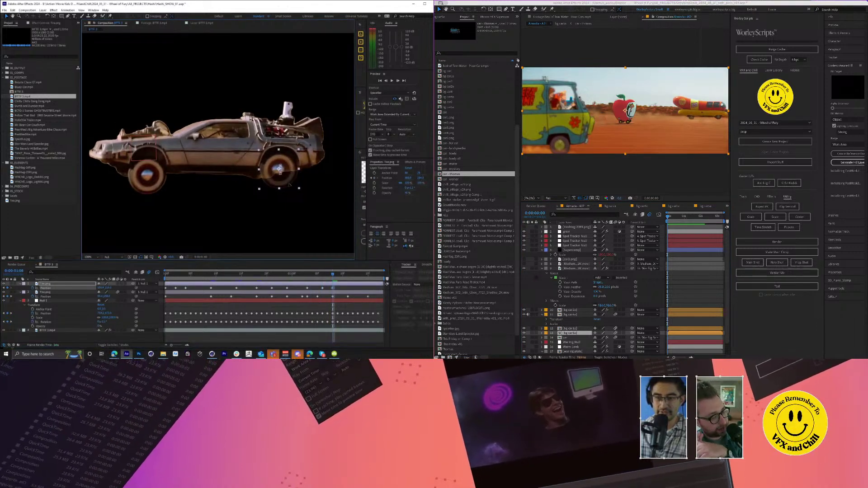
left_click(353, 274)
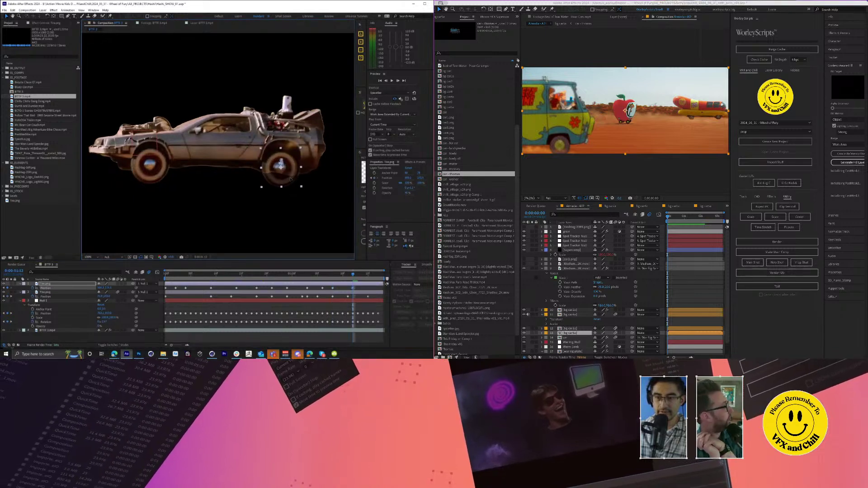
Step: Raise the rear tire onto the original wheel near the end of the timeline and align it on the following frame
left_click(373, 274)
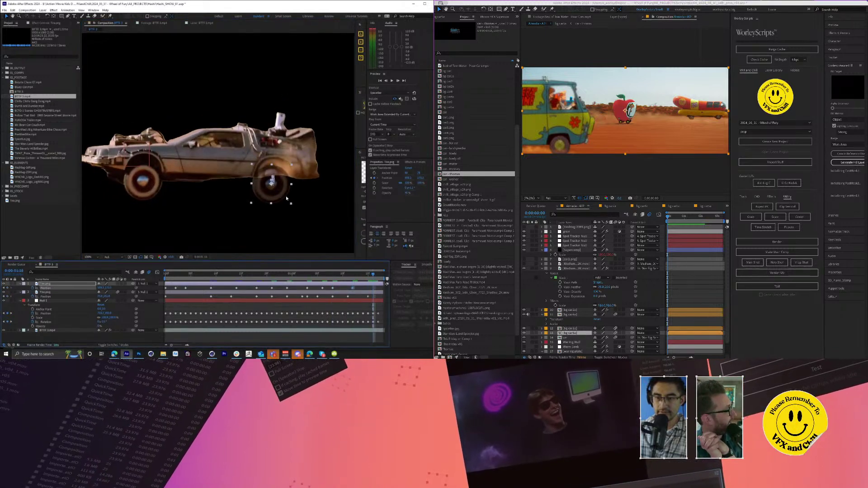
left_click_drag(279, 194, 280, 184)
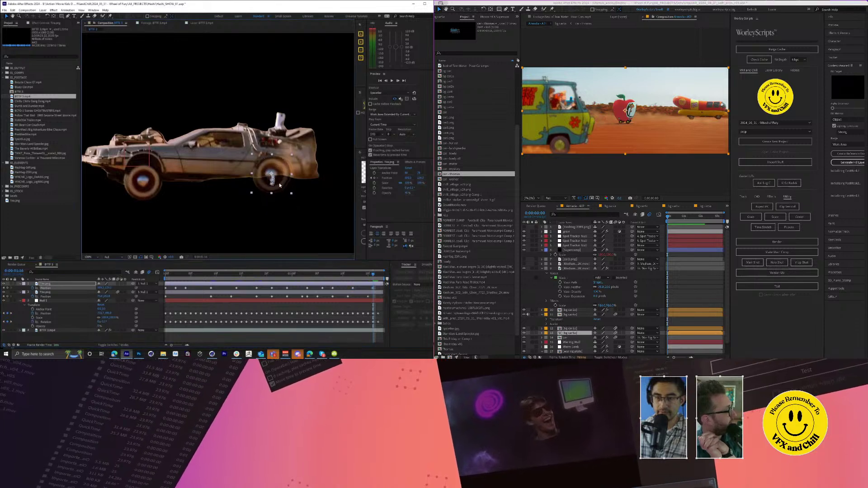
key("Page_Down")
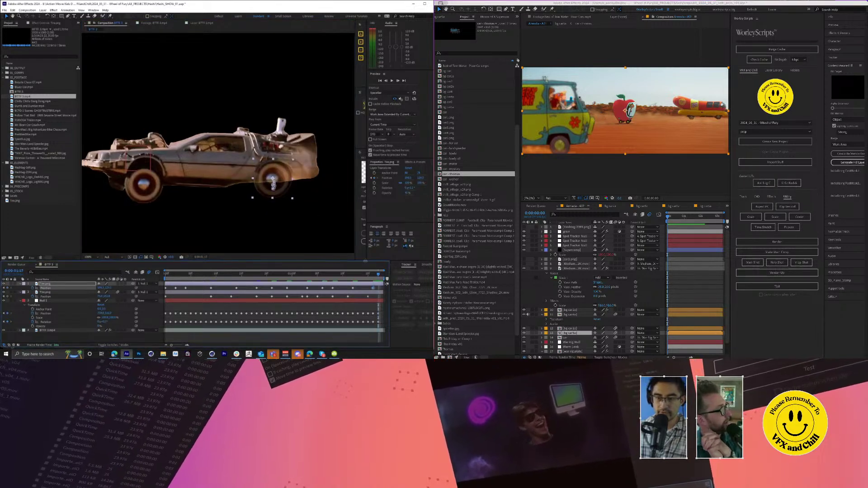
left_click_drag(286, 185, 286, 186)
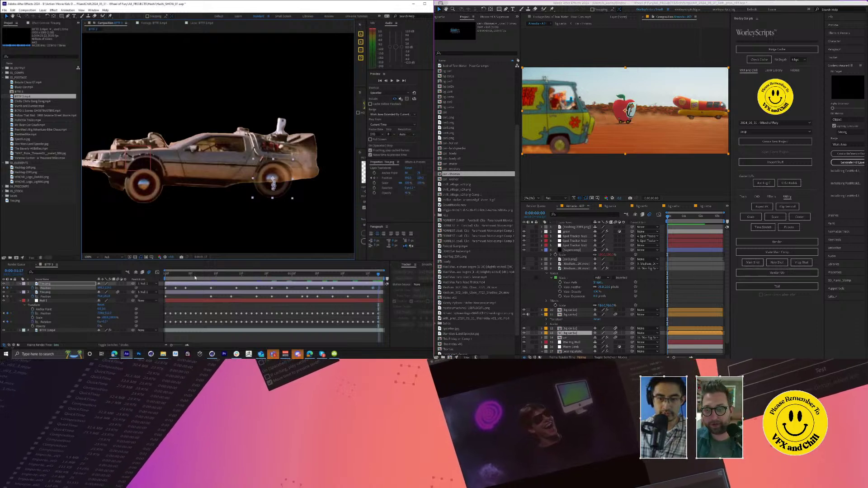
Step: Return to the first frame, restore the opacity of both tire layers, and save the project
key("Home")
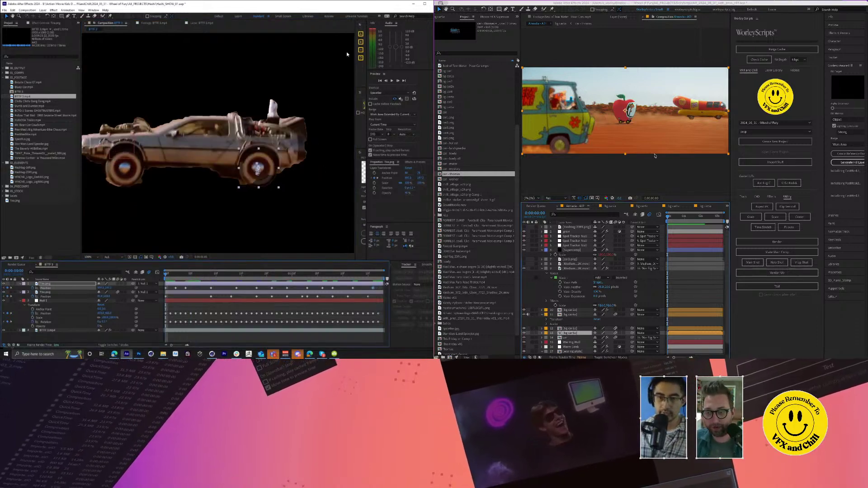
key("space")
key("t")
left_click_drag(100, 288, 136, 284)
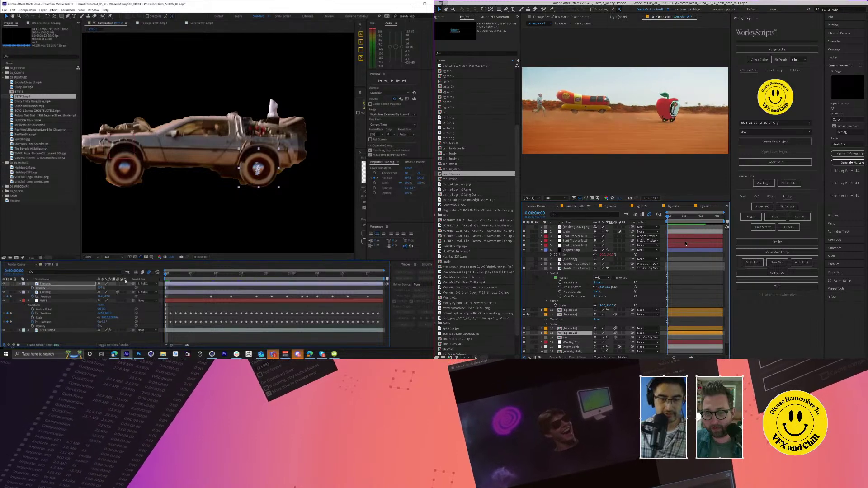
key("t")
key("ctrl+s")
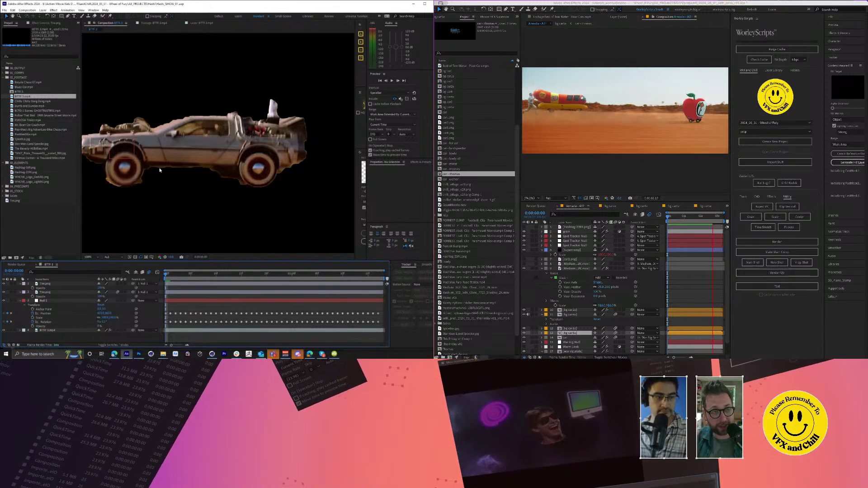
Step: Play back the whole composition to check the attached tires against the bouncing DeLorean
left_click_drag(207, 167, 232, 176)
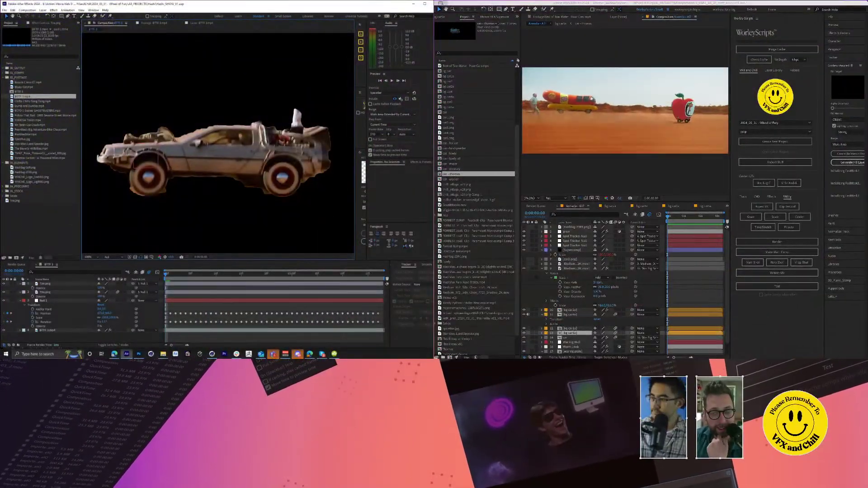
left_click(630, 315)
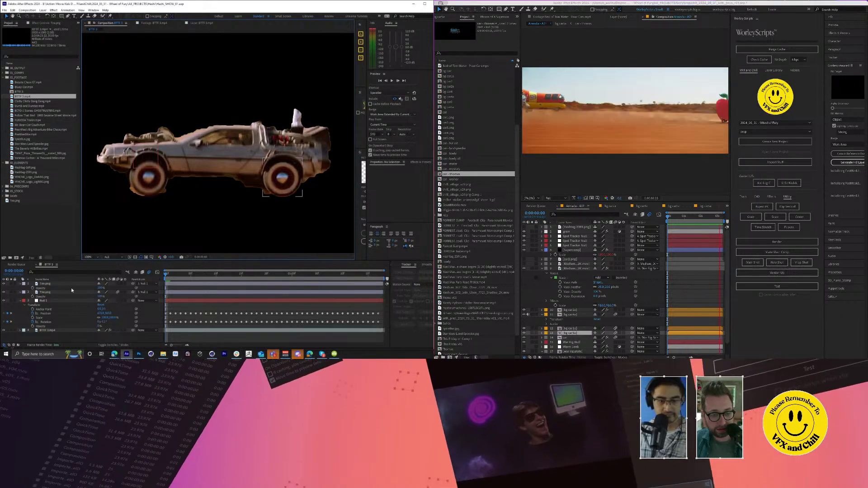
key("space")
scroll(256, 195, "down", 2)
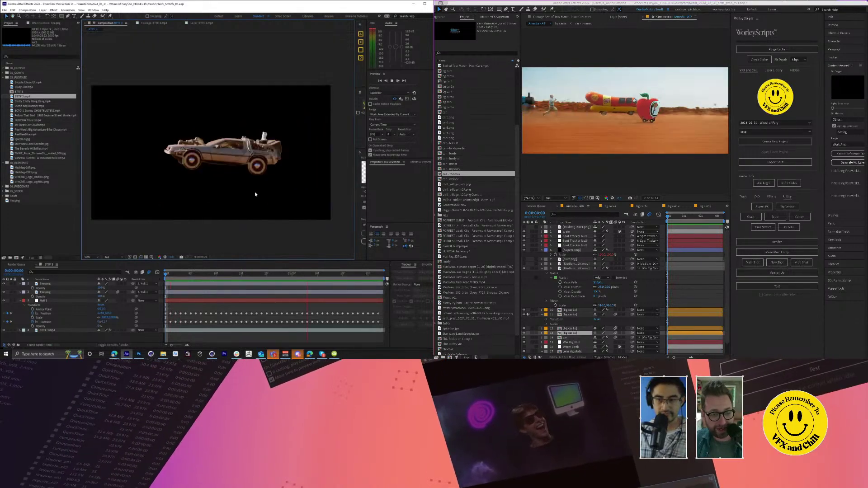
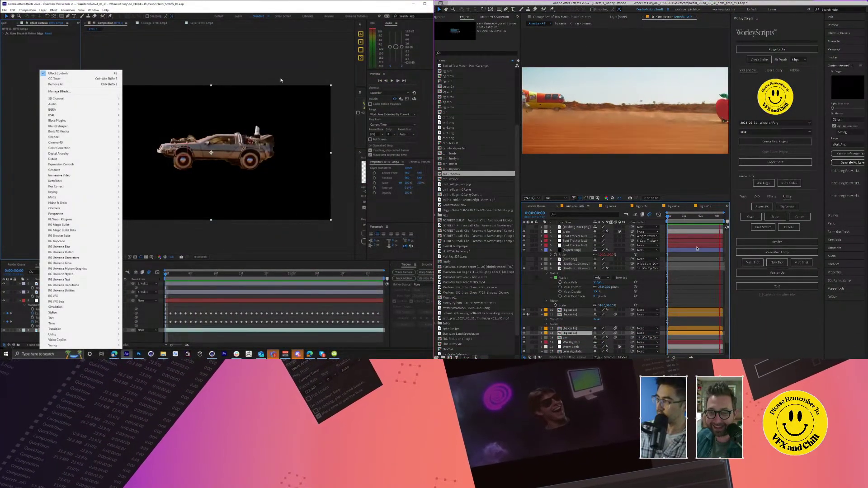
Step: Apply the Matte Choker effect to the DeLorean footage and increase its Geometric Softness 1
left_click(34, 55)
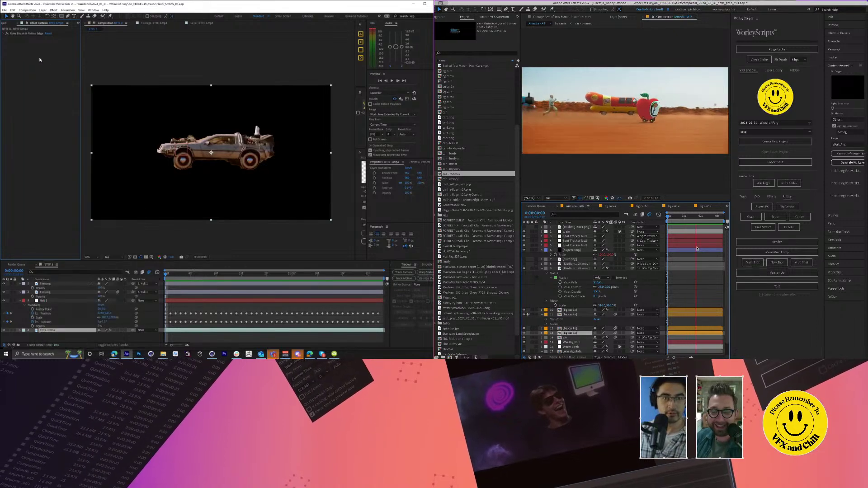
key("ctrl+space")
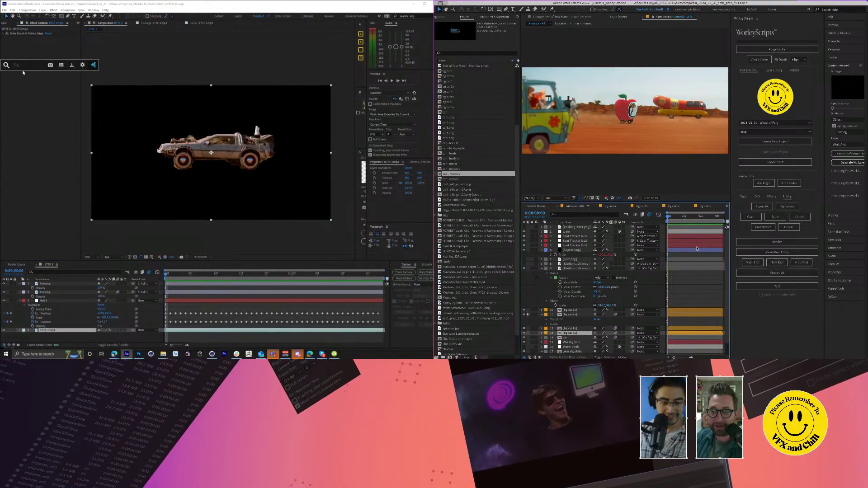
type("matte")
key("Return")
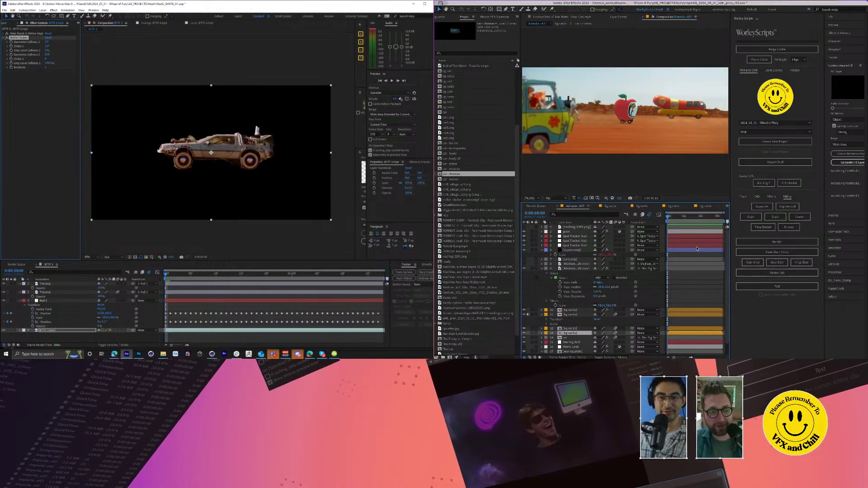
left_click_drag(46, 44, 57, 44)
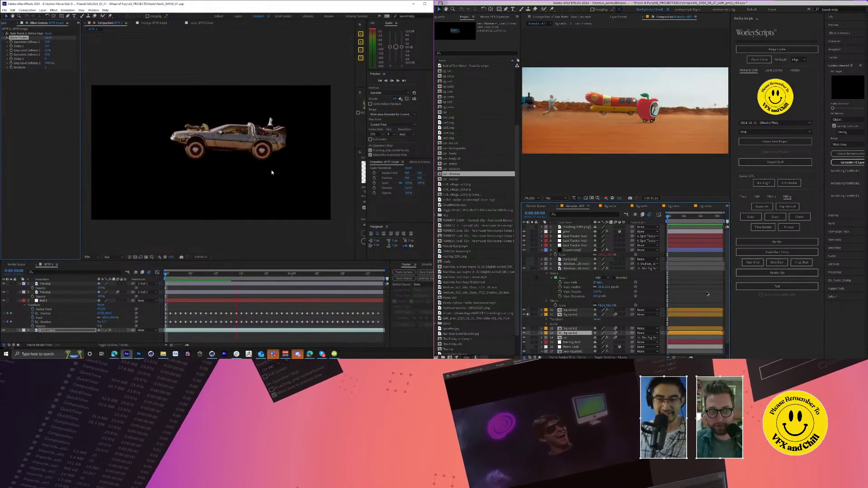
Step: Play back the choked DeLorean edges over the transparency grid
left_click(287, 194)
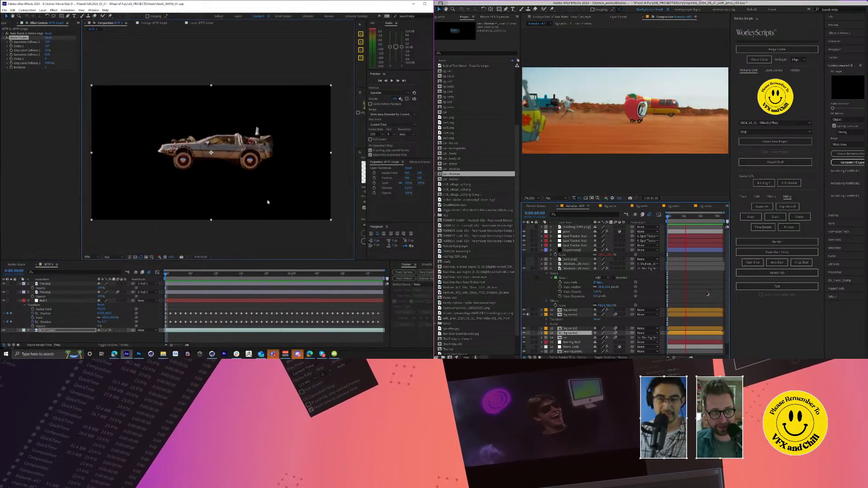
left_click(130, 258)
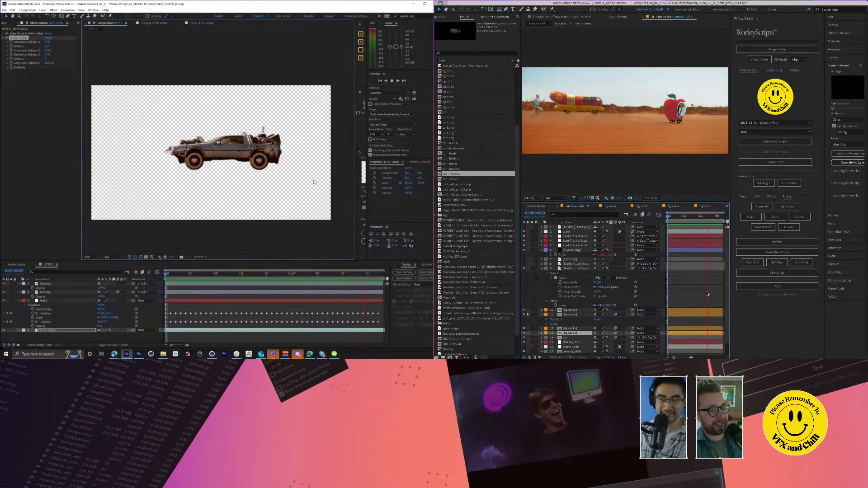
key("space")
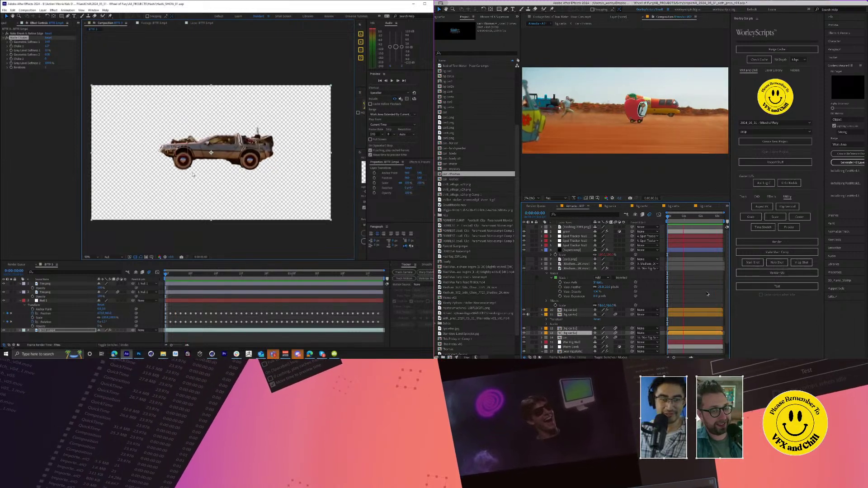
Step: Create a comp-sized black solid above the front tire layer
left_click(54, 293)
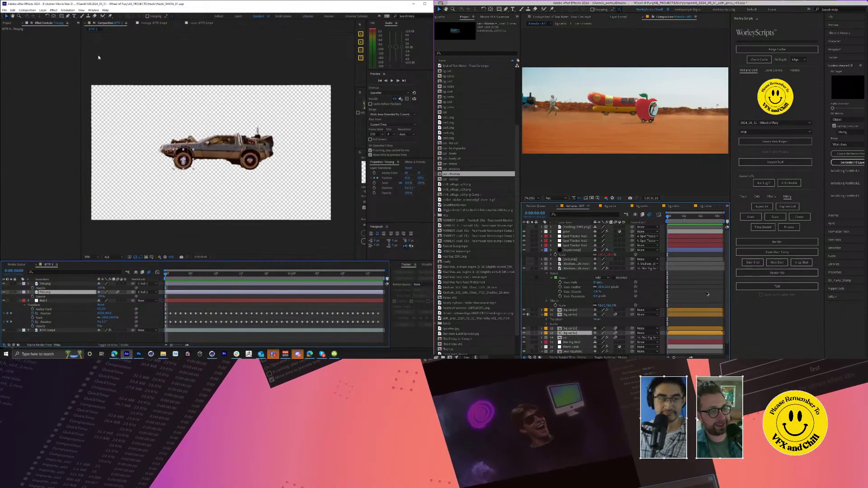
left_click(42, 10)
mouse_move(49, 16)
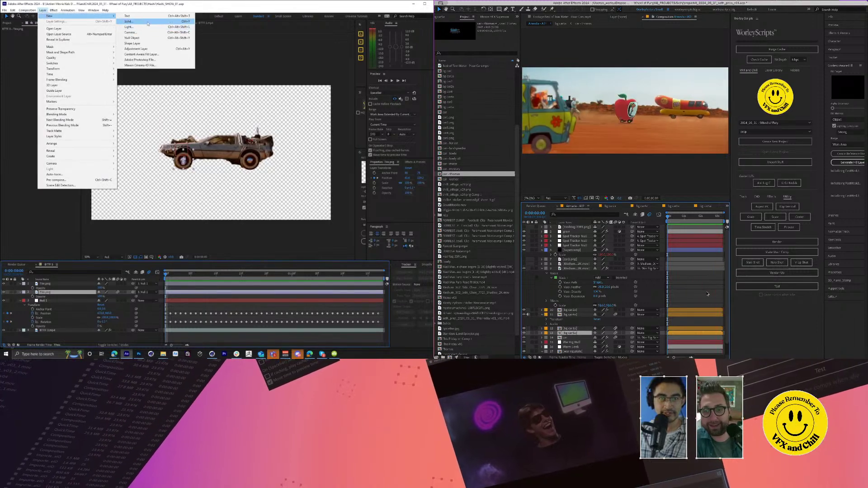
left_click(148, 23)
left_click(344, 313)
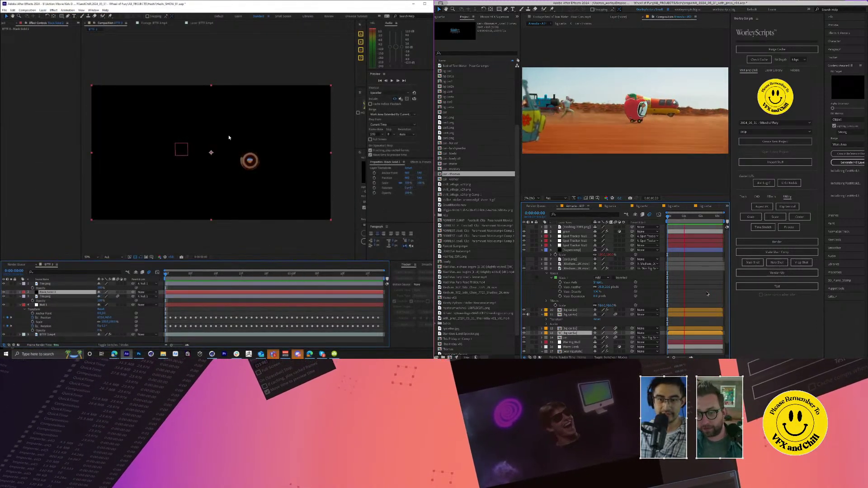
Step: Apply the Universe Gradient Ramp effect to the black solid and send the solid to the bottom of the layer stack
key("ctrl+space")
type("u")
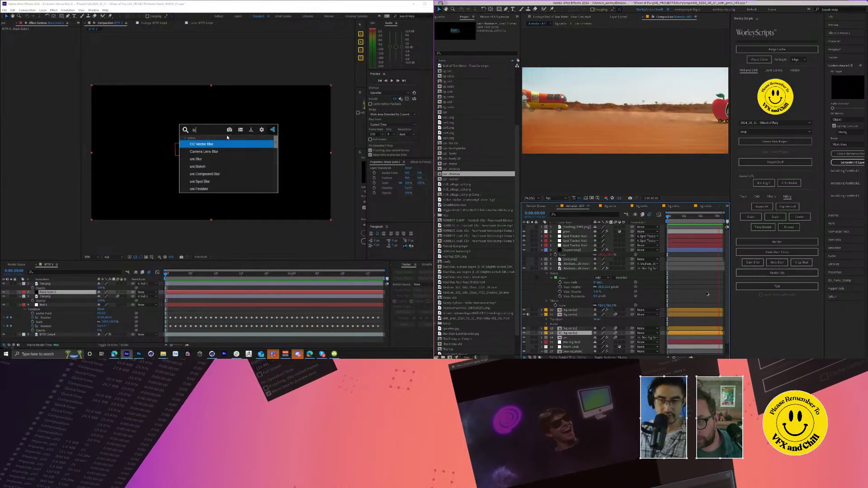
type("ni.g")
key("Down")
key("Return")
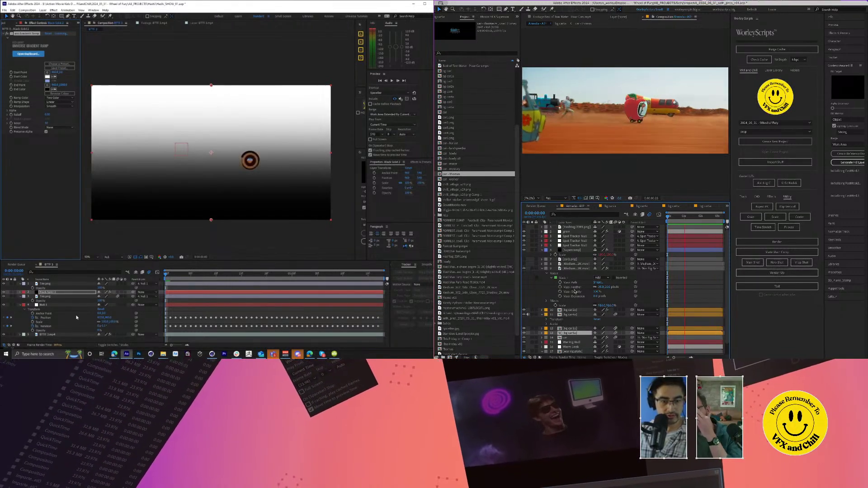
left_click(57, 340)
key("ctrl+shift+bracketleft")
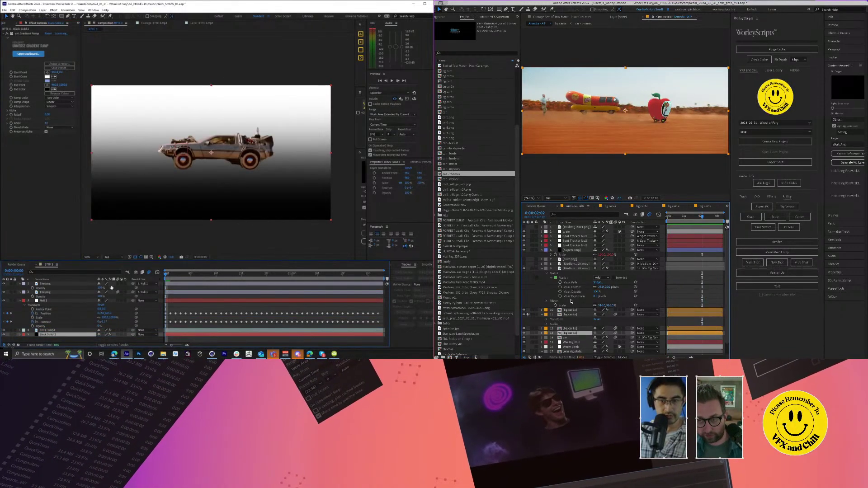
Step: Sample the ramp's end color from the DeLorean's dark underside and switch the ramp to three colors
left_click(54, 90)
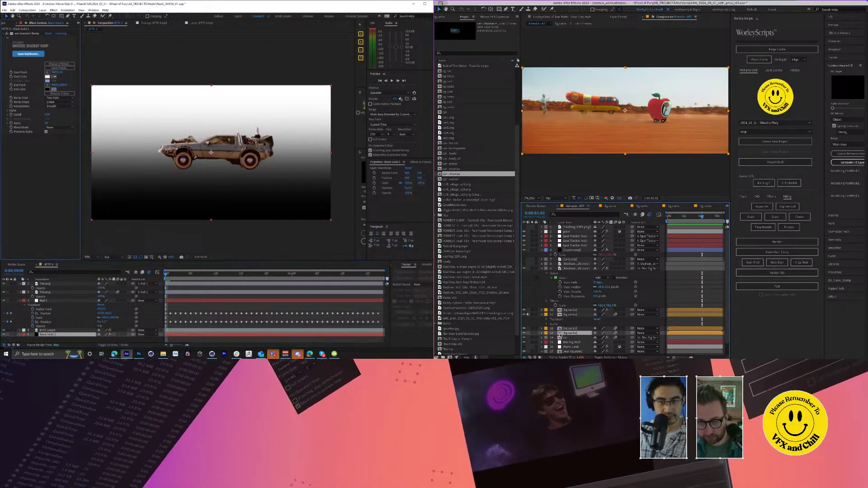
left_click(201, 161)
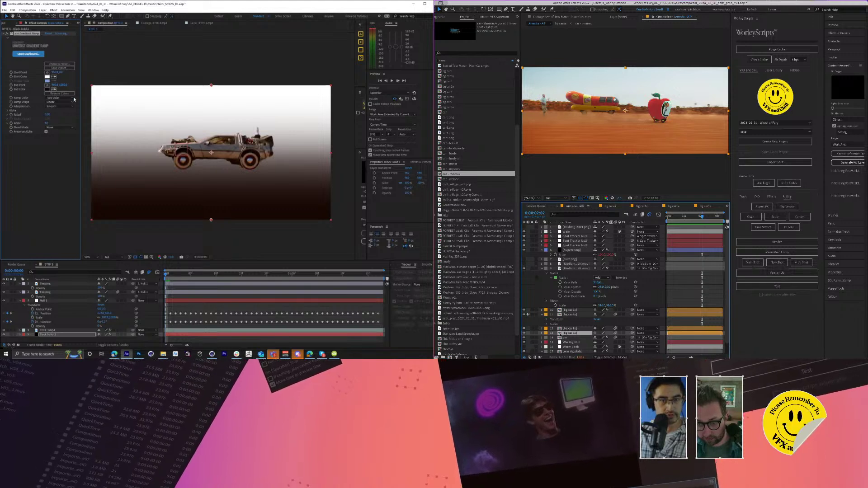
left_click(559, 315)
left_click(58, 98)
left_click(61, 109)
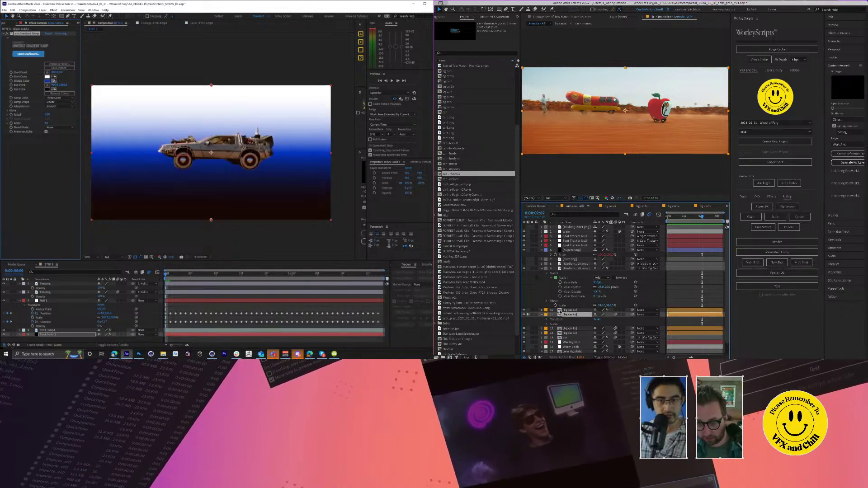
Step: Duplicate the background-cars layer and its source comp, swap in the new comp, and sample the DeLorean ramp's middle color from the car
left_click(559, 310)
key("ctrl+d")
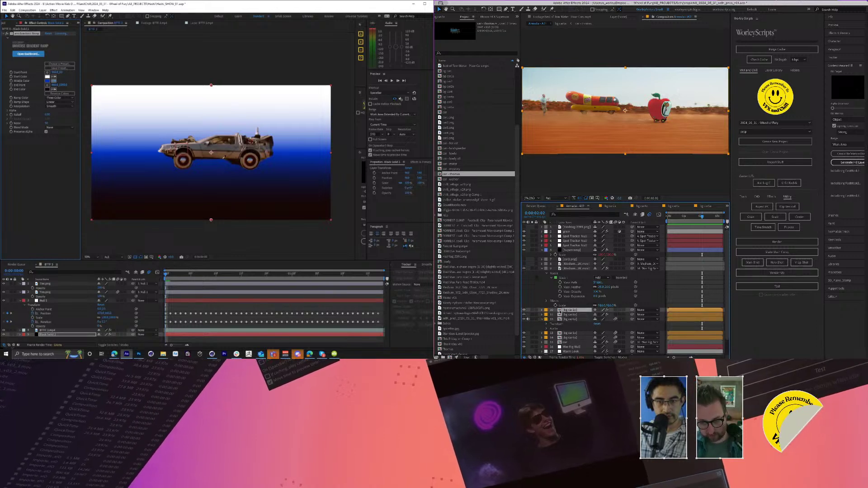
left_click(440, 87)
key("super+d")
left_click(227, 159)
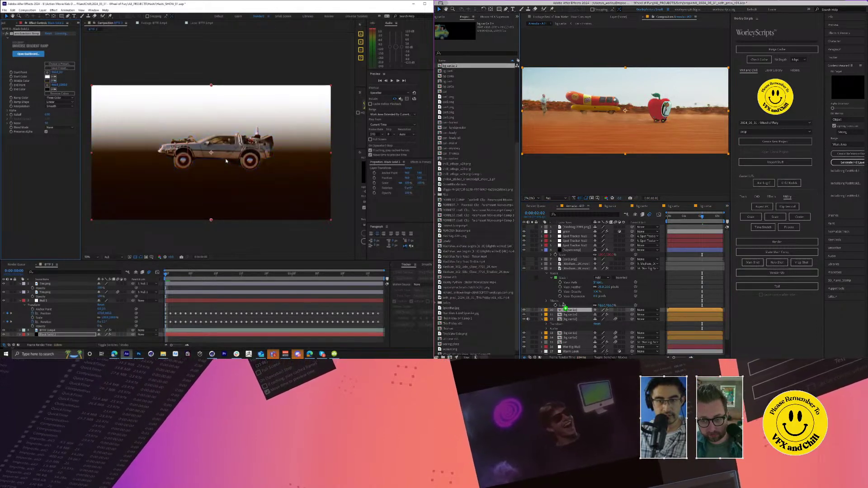
left_click_drag(571, 312, 571, 311)
Step: Open the Supercomp controls in the desert race project and sample the DeLorean ramp's start color near the car's roof
left_click(53, 77)
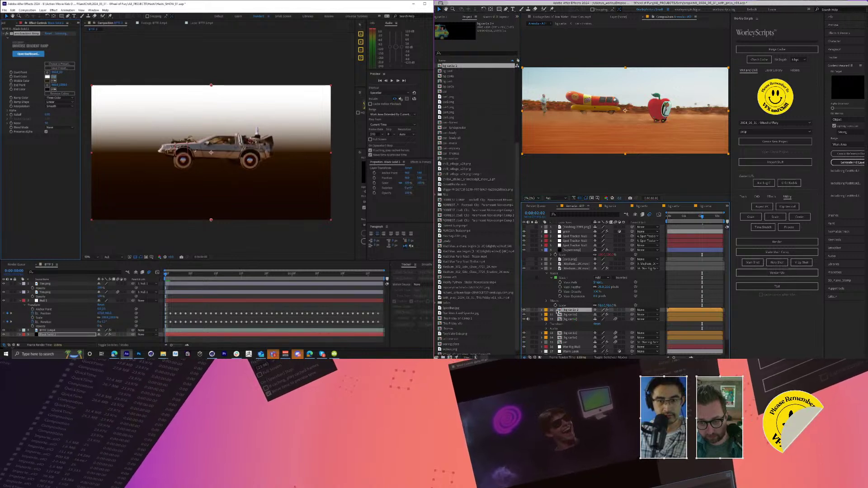
left_click(497, 17)
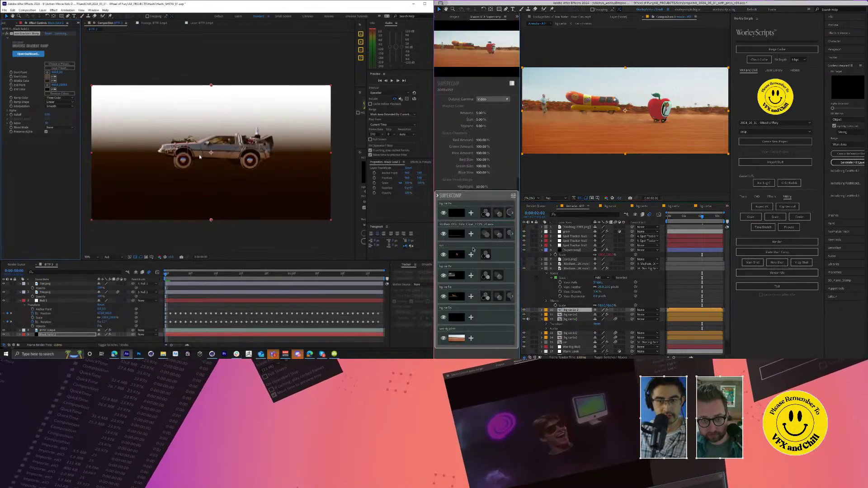
left_click(207, 126)
Step: Tighten the ramp's start and end points around the DeLorean's lower body, parent the solid to the null, and add the duplicated background-cars layer to Supercomp
left_click_drag(211, 86, 211, 147)
left_click_drag(520, 173, 654, 174)
left_click_drag(211, 148, 210, 157)
left_click_drag(211, 220, 210, 169)
left_click_drag(458, 236, 580, 244)
left_click_drag(211, 169, 211, 163)
left_click_drag(580, 244, 558, 233)
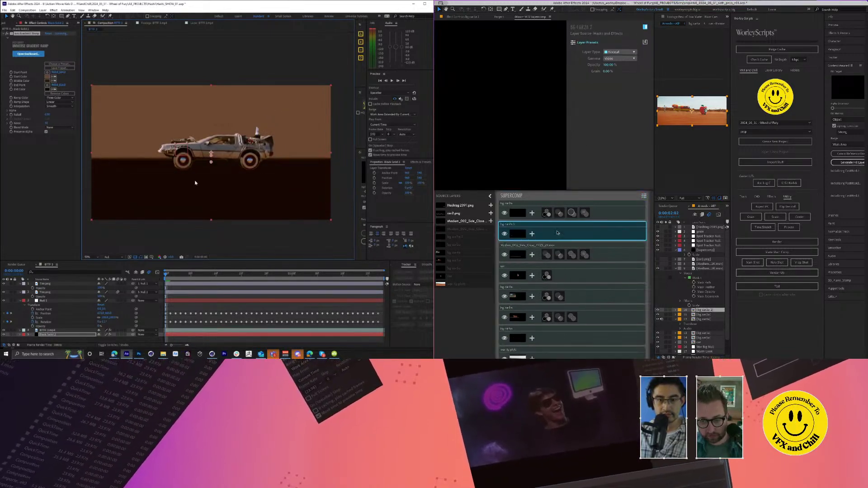
left_click_drag(133, 335, 59, 301)
left_click_drag(654, 141, 511, 141)
Step: Open the duplicated background-cars comp, and undo the mask started by mistake on the DeLorean's null layer
left_click(59, 301)
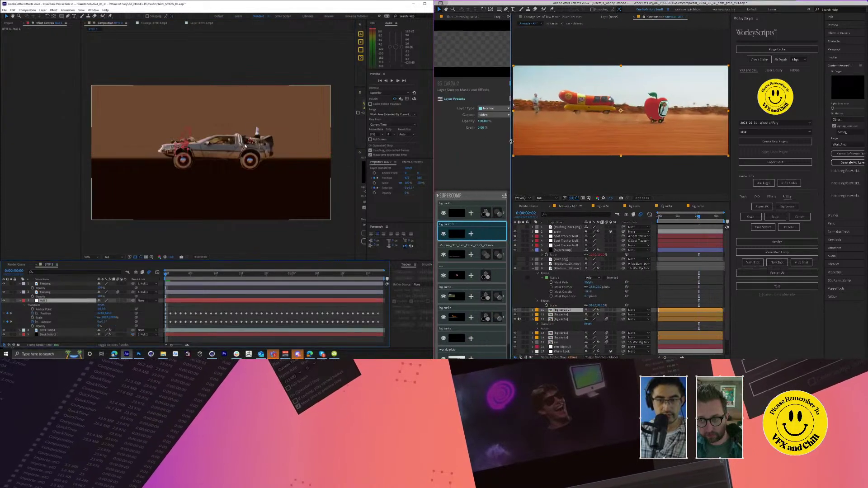
left_click(68, 16)
double_click(551, 311)
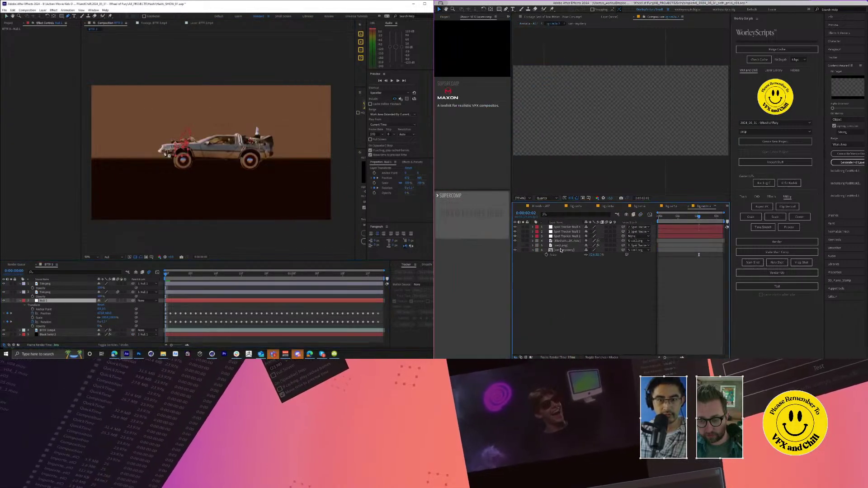
left_click(164, 152)
left_click(564, 242)
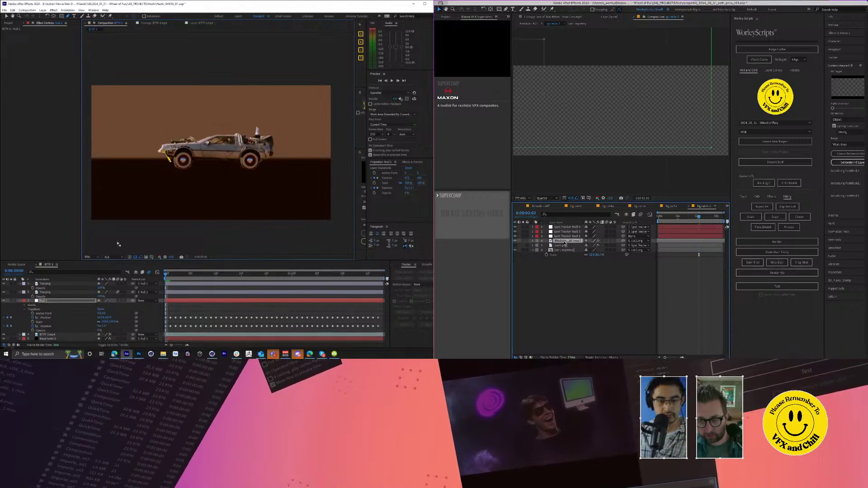
key("ctrl+z")
Step: Draw a Pen mask on the gradient solid around the DeLorean's underside, and reveal the vehicle image's keyframes in the duplicated comp
left_click(47, 335)
left_click(563, 245)
key("u")
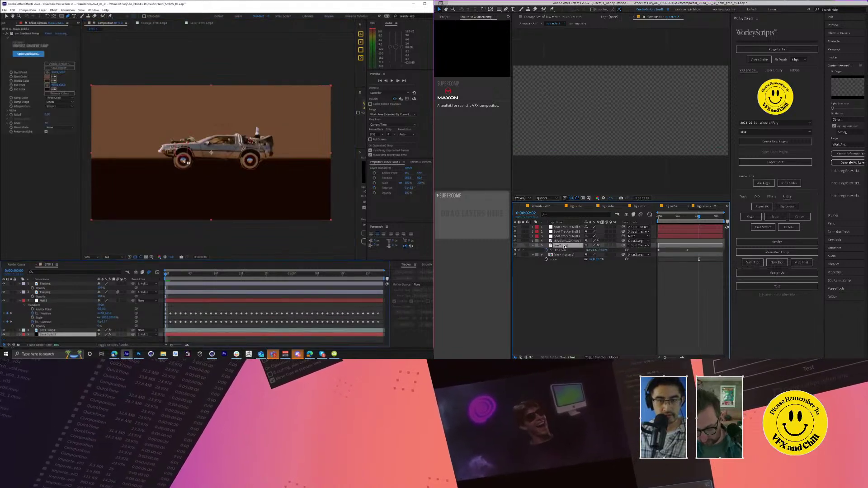
left_click_drag(165, 156, 170, 161)
Step: Go to the first frame of the duplicated background-cars comp, then rescale and reposition the vehicle image layer
left_click_drag(676, 217, 638, 219)
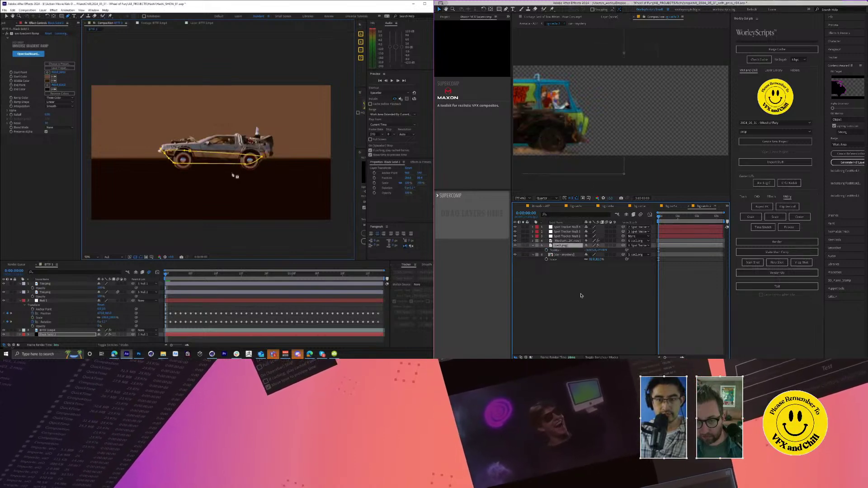
key("s")
left_click_drag(592, 252, 555, 251)
left_click_drag(542, 60, 795, 120)
left_click(610, 288)
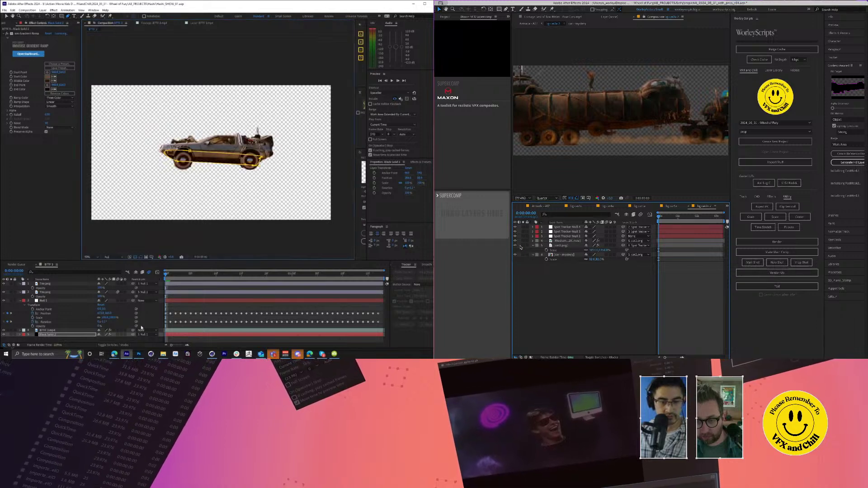
Step: Play back the DeLorean with its masked gradient underside, and show the Position property of the duplicated comp's vehicle image
left_click(202, 306)
left_click(561, 245)
key("space")
key("p")
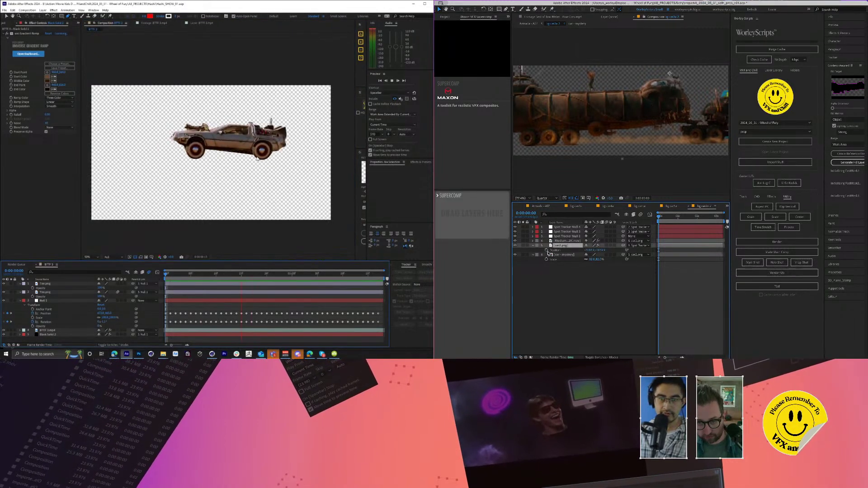
Step: Animate the vehicle image layer's Position across the duplicated background-cars comp, with keyframes at the first frame, an intermediate frame and the last frame
left_click(546, 250)
left_click_drag(671, 216, 678, 217)
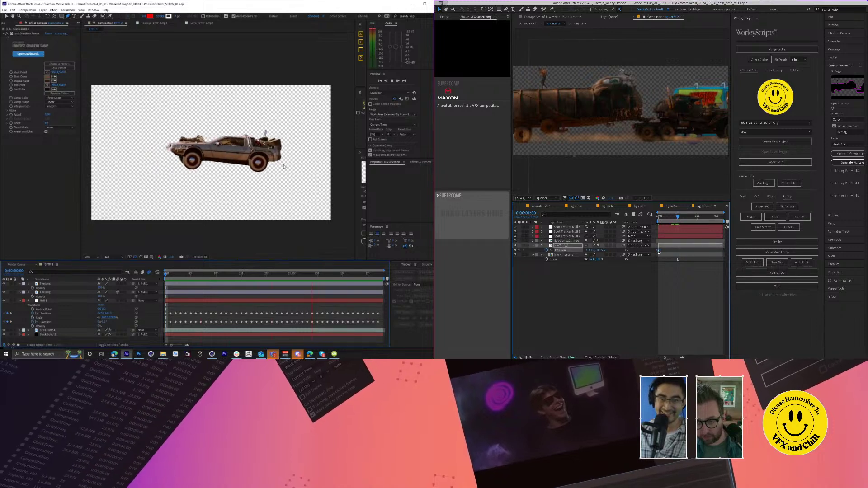
left_click_drag(678, 113, 794, 108)
left_click_drag(678, 217, 723, 217)
left_click(8, 24)
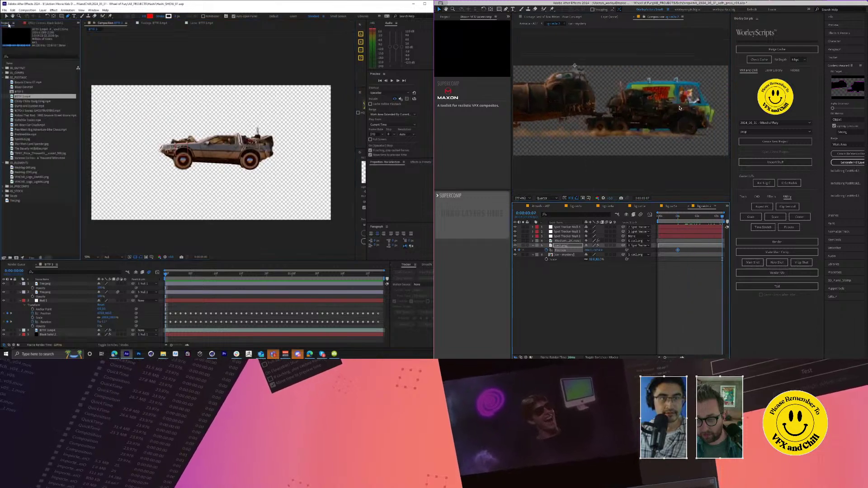
left_click_drag(684, 110, 584, 114)
Step: Add the DeLorean comp to the render queue with the QT Alpha output module, and preview the vehicle's movement in the duplicated comp
key("ctrl+m")
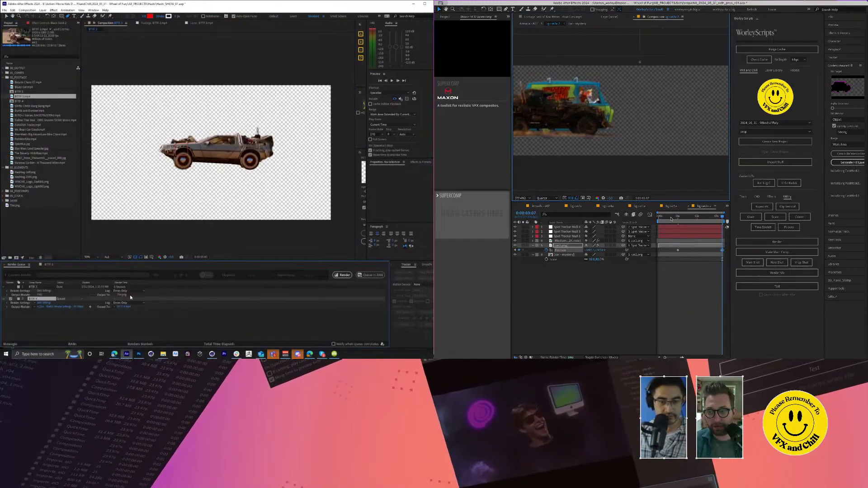
left_click(671, 218)
left_click(60, 306)
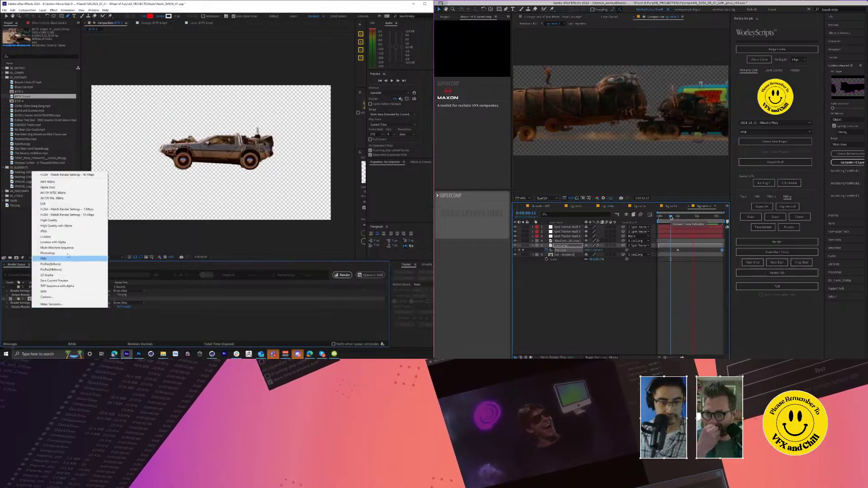
left_click(70, 276)
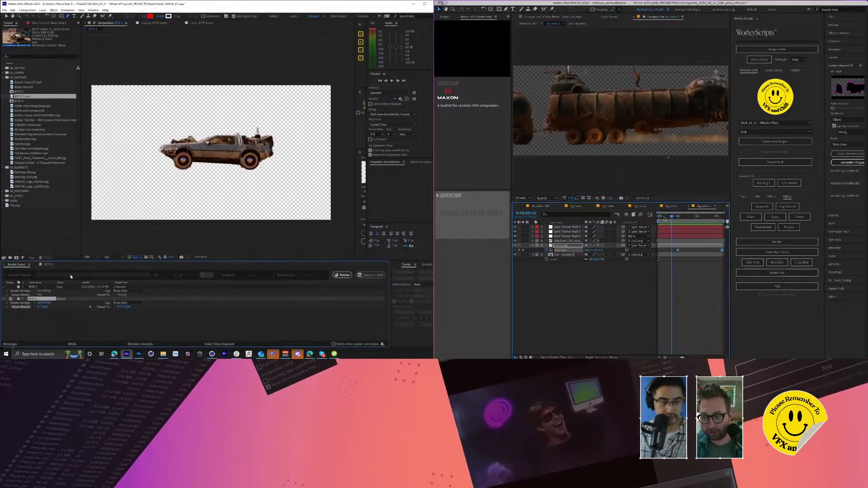
key("Home")
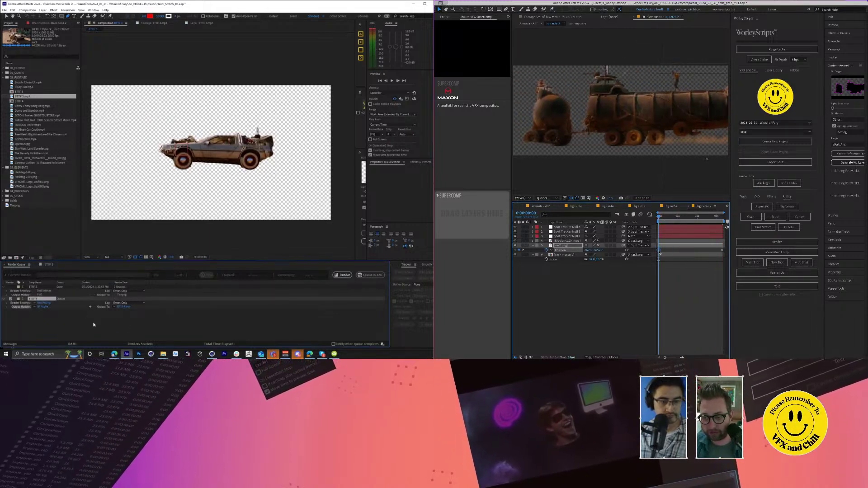
Step: Set the DeLorean render's destination to the CARS_READY folder inside ELEMENTS, and hide the vehicle image layer in the duplicated background-cars comp
left_click(124, 306)
left_click(514, 246)
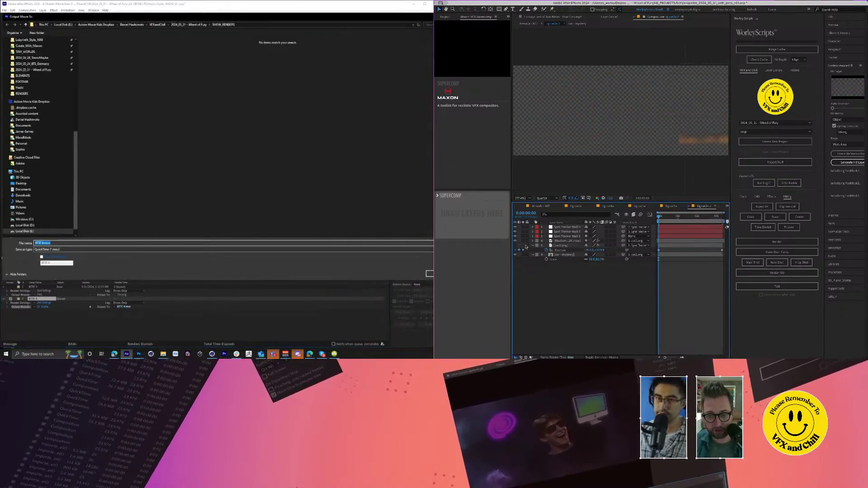
left_click(190, 24)
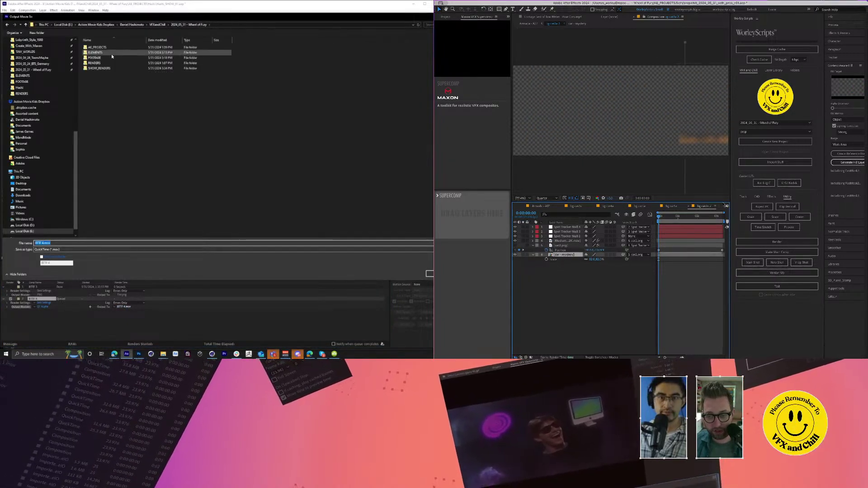
left_click_drag(699, 219, 712, 220)
double_click(109, 57)
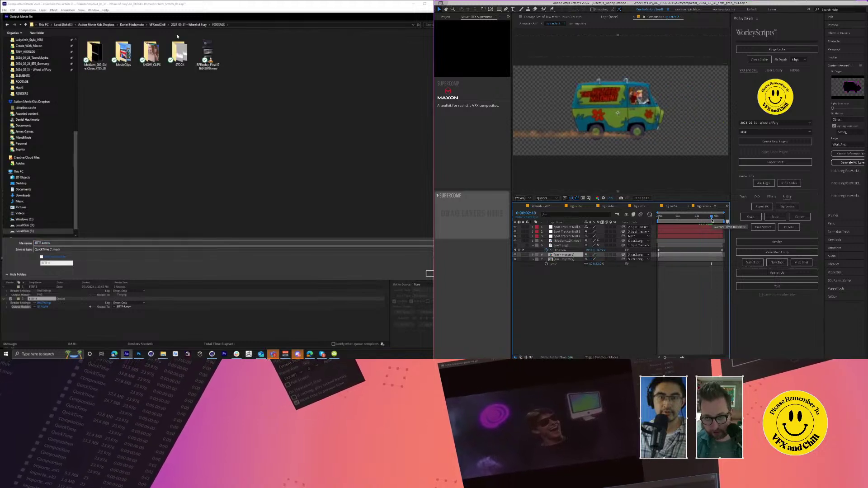
left_click(201, 25)
double_click(97, 53)
left_click(450, 16)
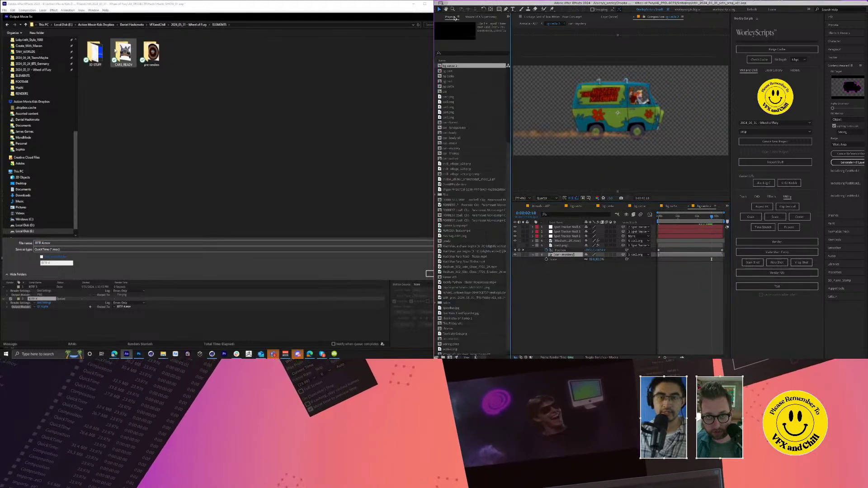
double_click(123, 52)
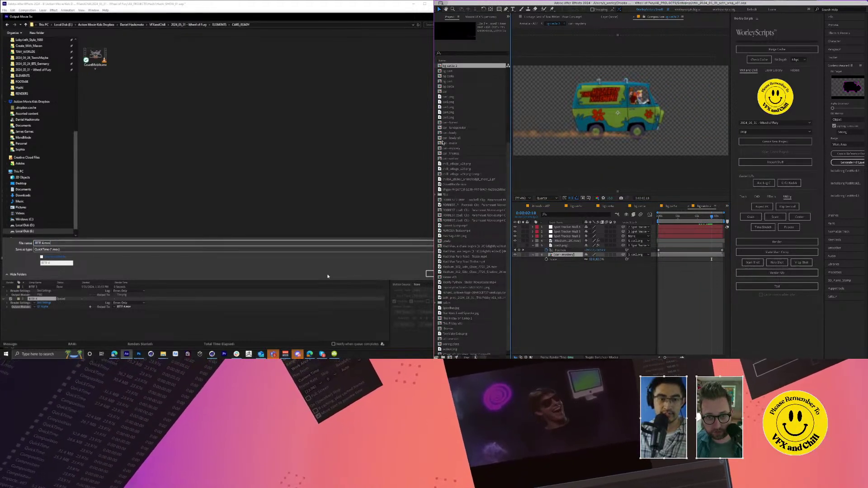
left_click(429, 274)
Step: Add the Mater tow truck comp to the duplicated background-cars comp, raise it in the layer stack and position it over the van
left_click_drag(440, 144, 598, 271)
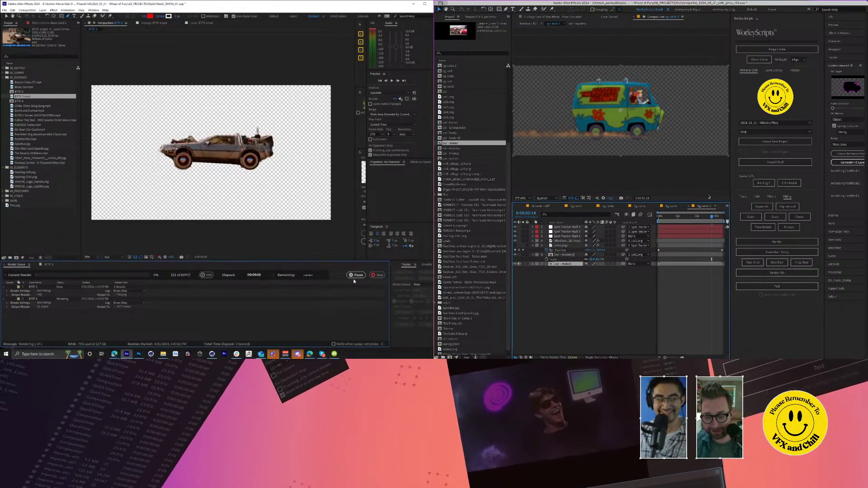
left_click_drag(573, 247, 613, 249)
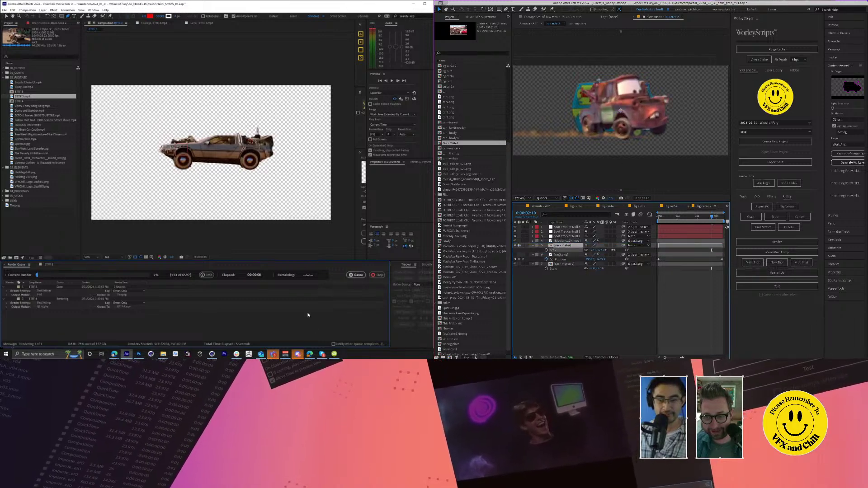
left_click_drag(650, 101, 639, 99)
Step: Stop the current render and return to the DeLorean comp, then move the tow truck layer directly below the tracker nulls
left_click(378, 275)
key("Delete")
left_click(48, 265)
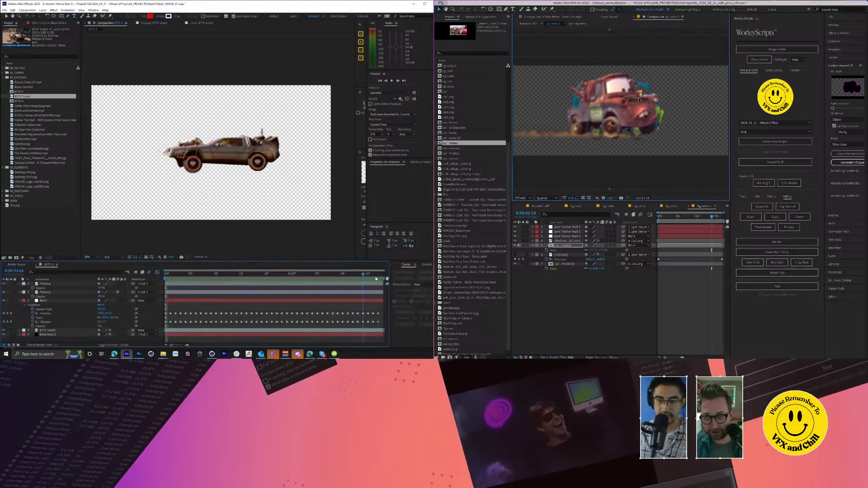
key("space")
left_click_drag(551, 248, 555, 240)
Step: Delete the two old render queue items, set the new DeLorean item's output module to QT Alpha and render it
left_click(17, 265)
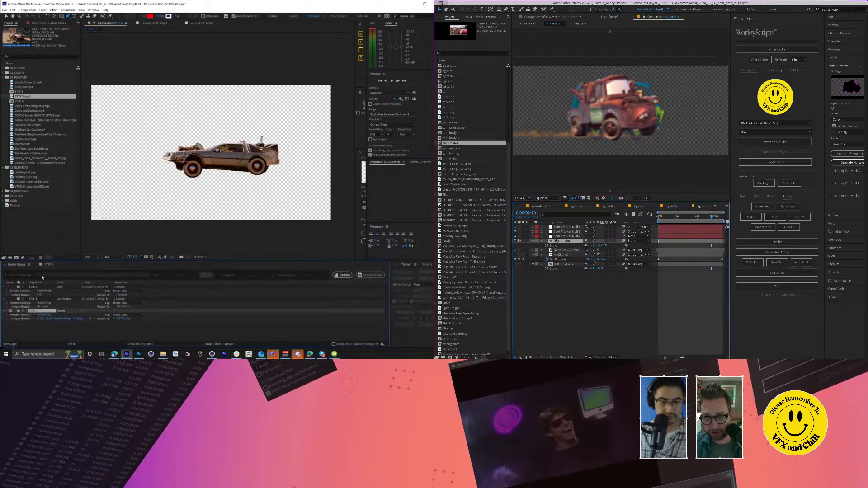
left_click(41, 299)
left_click(40, 287, "shift")
key("Delete")
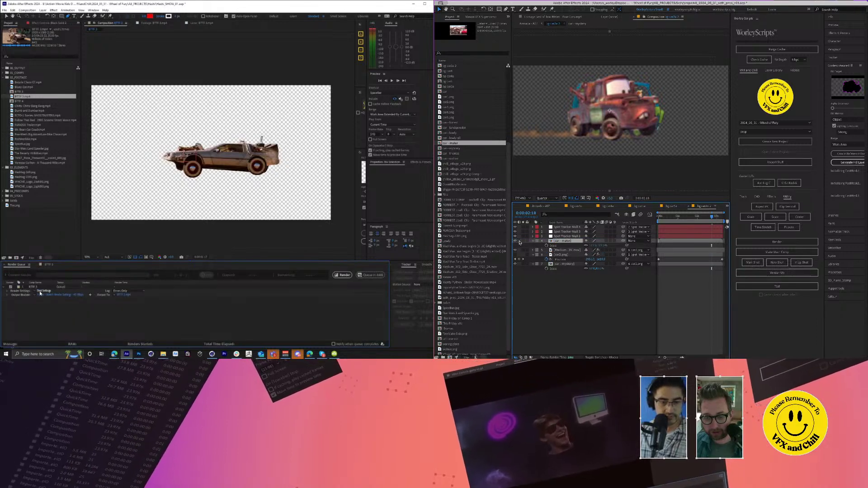
left_click(34, 295)
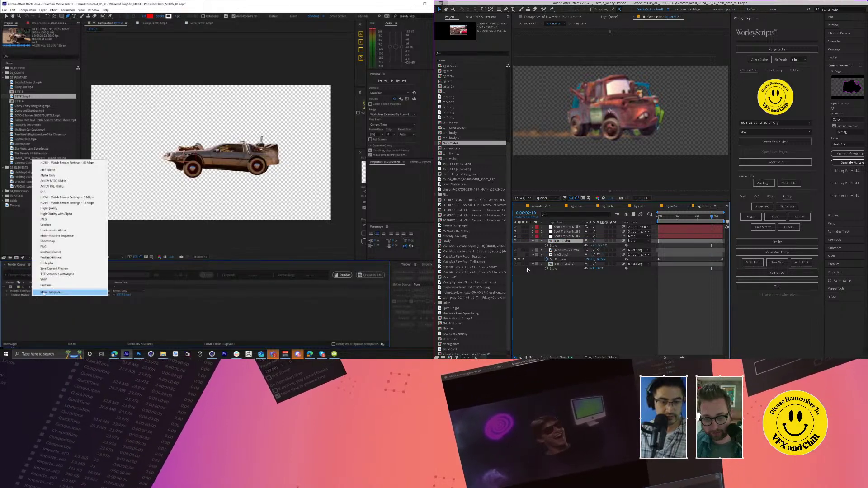
left_click(72, 263)
left_click(335, 274)
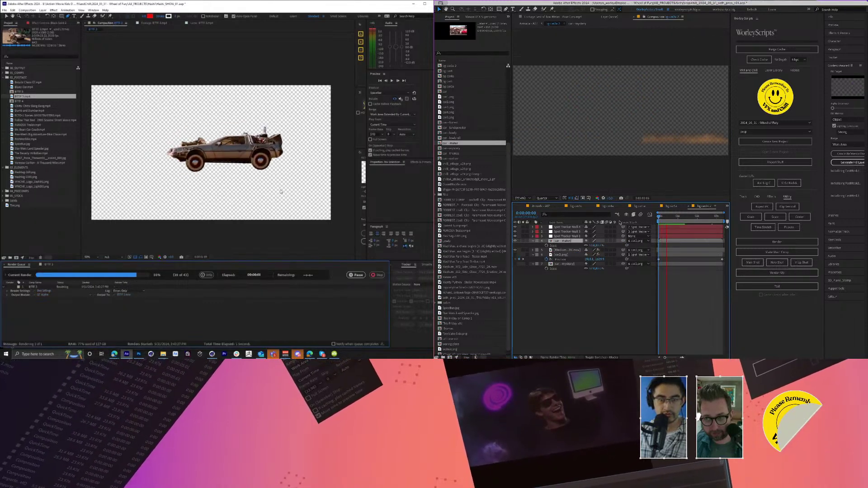
left_click(4, 10)
mouse_move(41, 32)
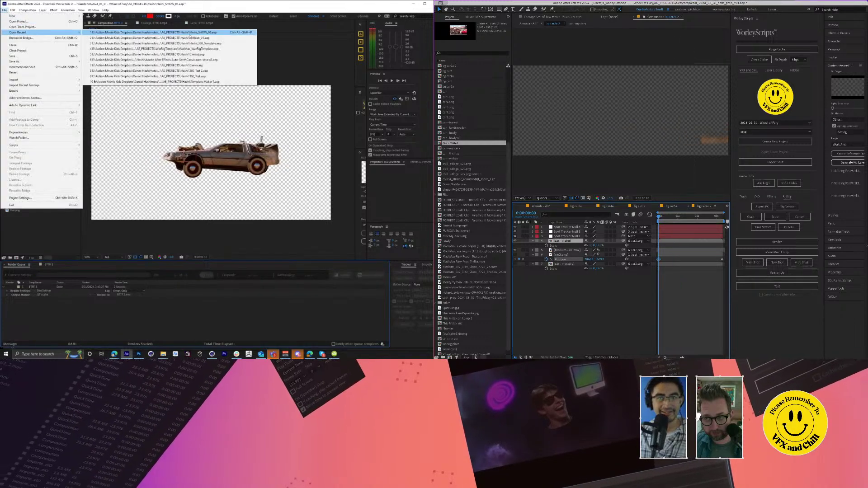
left_click(192, 6)
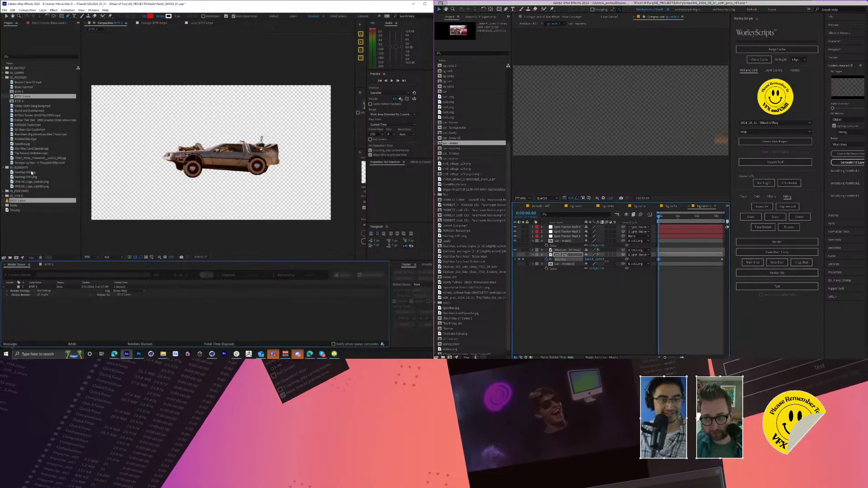
double_click(52, 219)
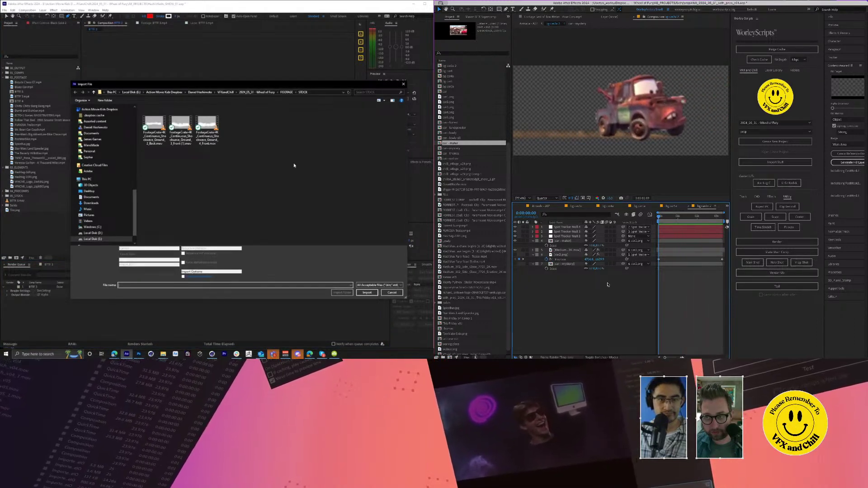
left_click(390, 292)
Step: Close the DeLorean project and start a new project
left_click(4, 10)
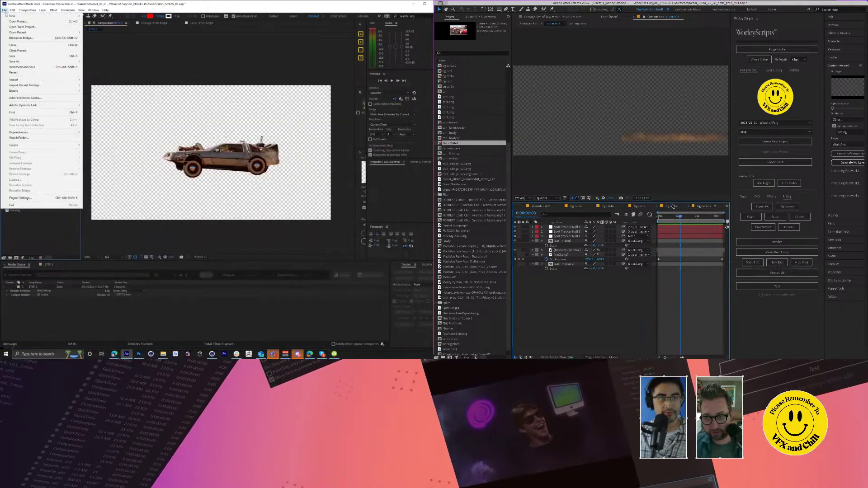
left_click(36, 226)
left_click(4, 9)
mouse_move(11, 18)
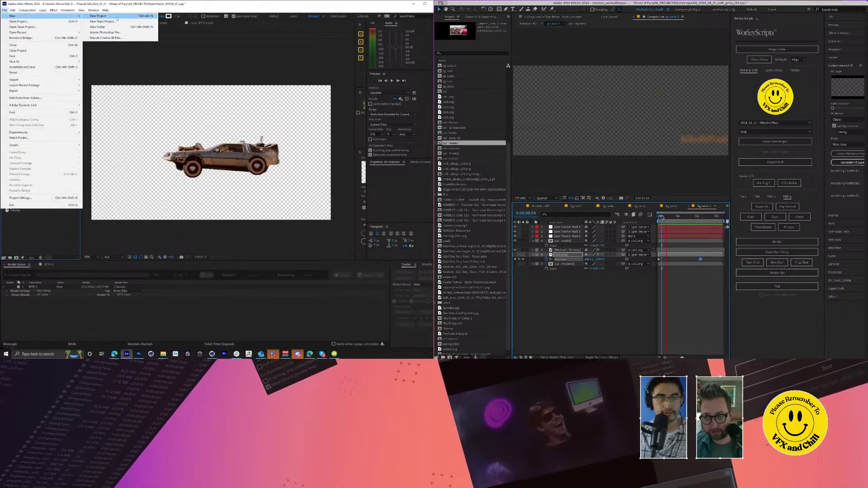
left_click(98, 16)
left_click(230, 184)
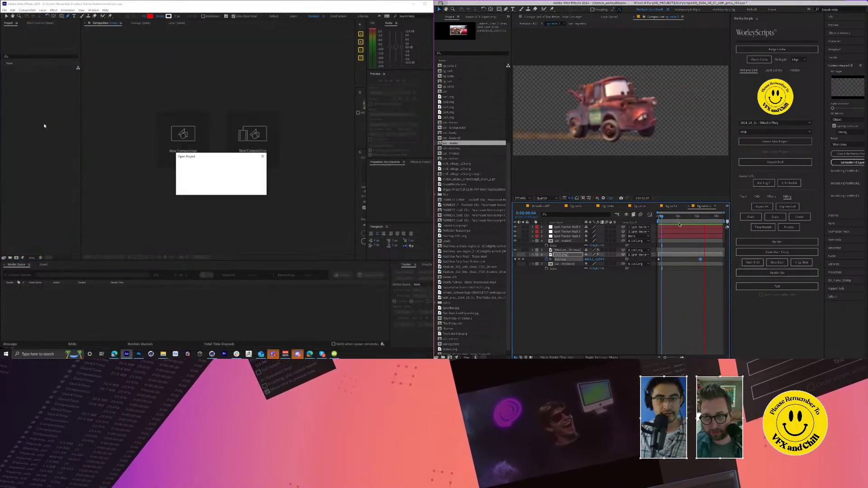
Step: Import the War Rig template project file from the AE_PROJECTS folder, and open the main desert race comp in the other project
key("ctrl+i")
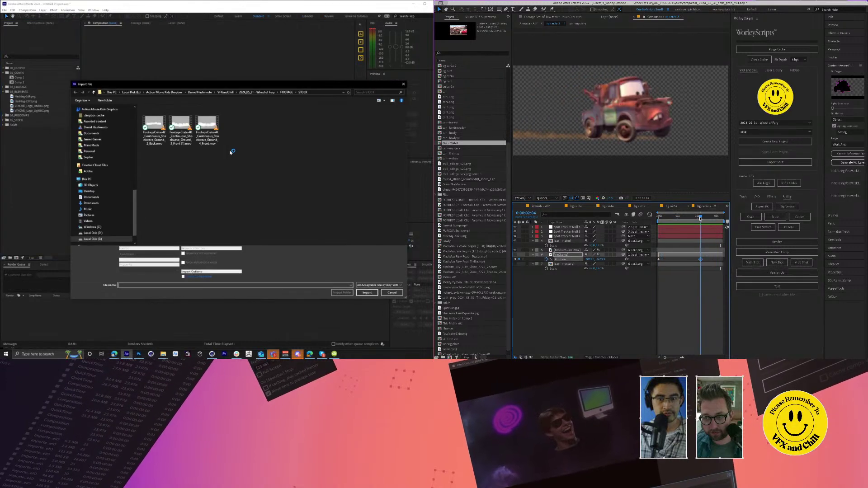
left_click(272, 92)
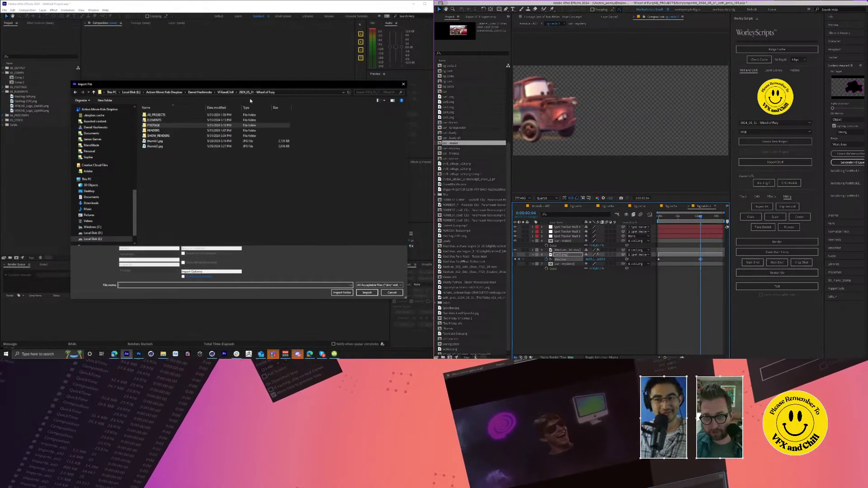
double_click(183, 115)
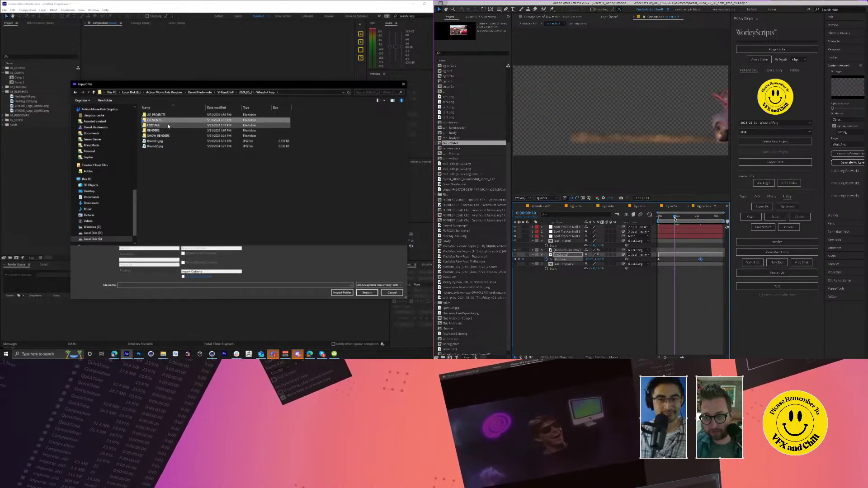
double_click(179, 126)
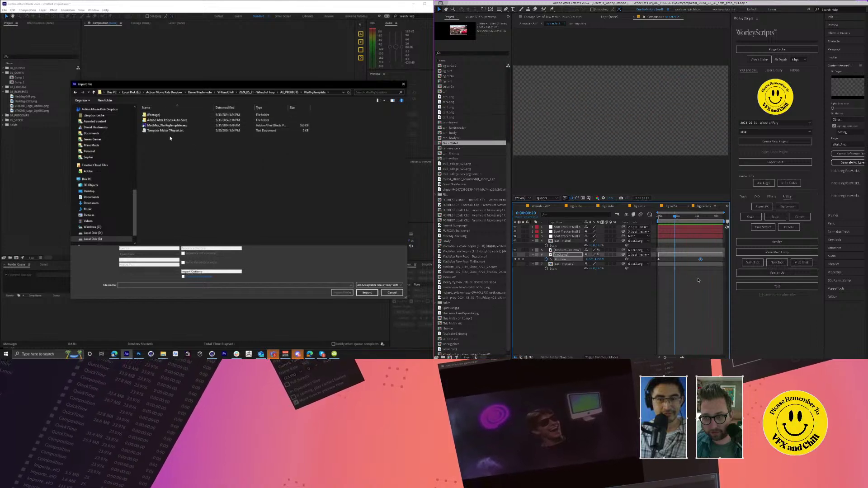
double_click(190, 125)
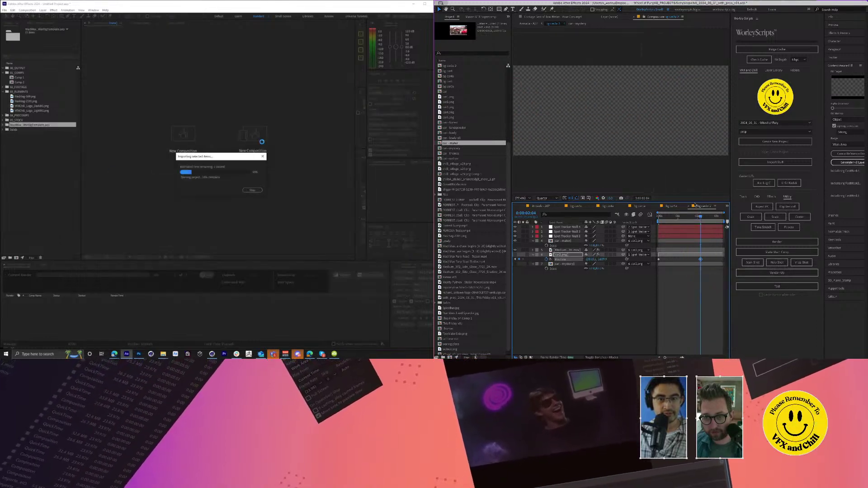
left_click(551, 207)
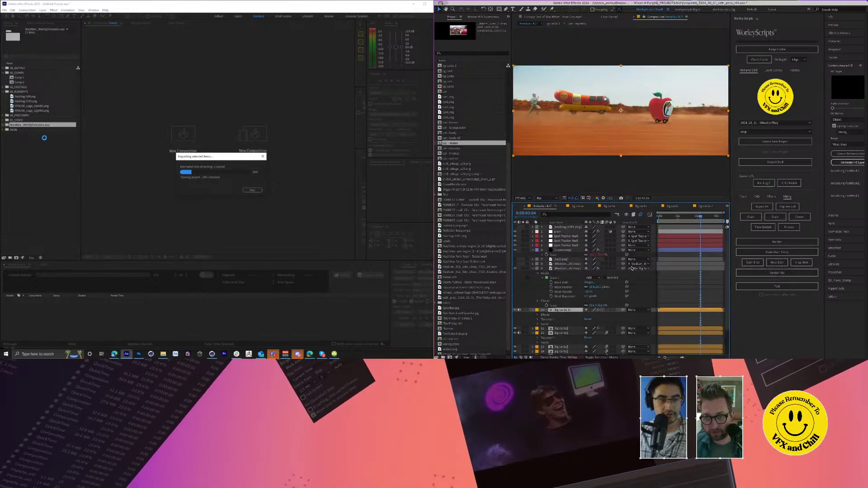
Step: Import the QR code PNG from the ELEMENTS folder into the new project
double_click(42, 175)
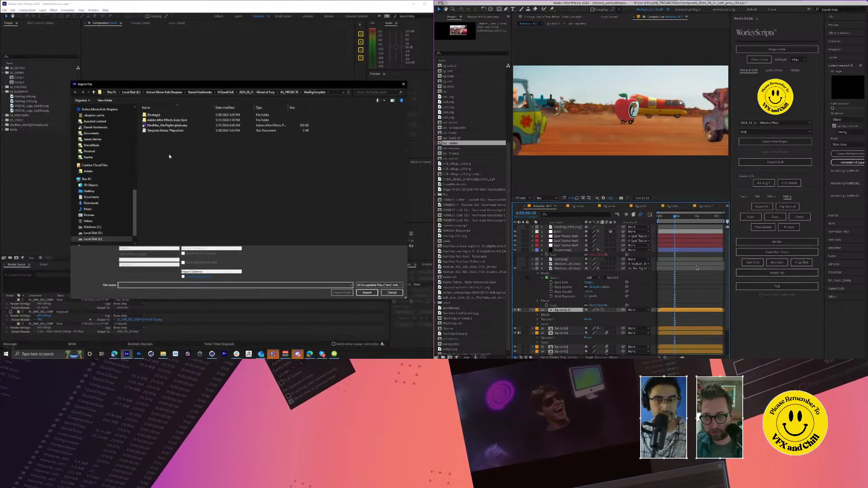
left_click(267, 92)
double_click(156, 120)
double_click(344, 130)
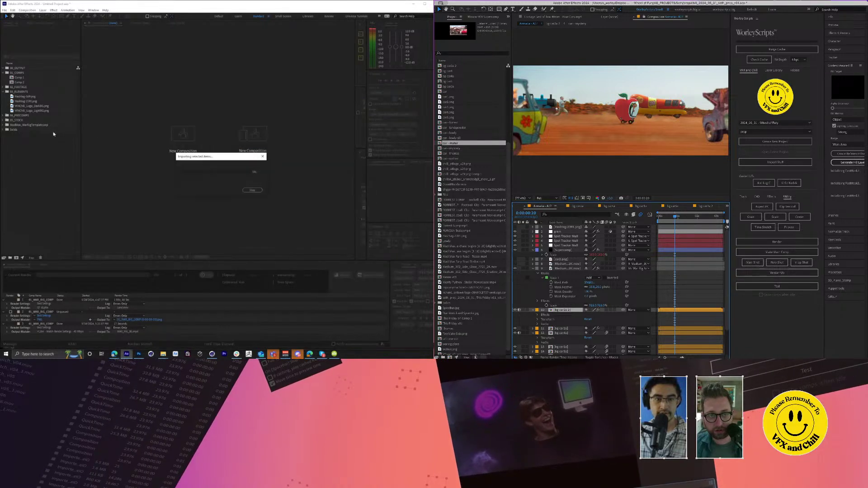
Step: Create a composition from the QR code image, enlarge its view and activate the Type tool
left_click(17, 259)
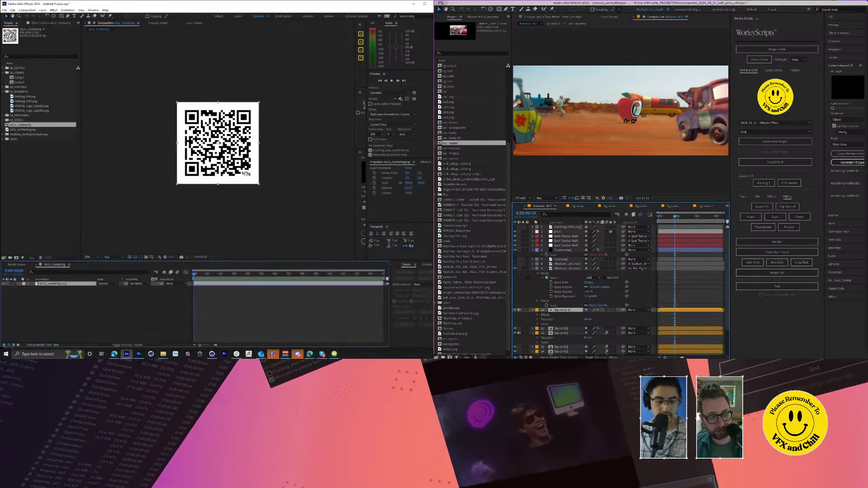
key("period")
key("period")
key("comma")
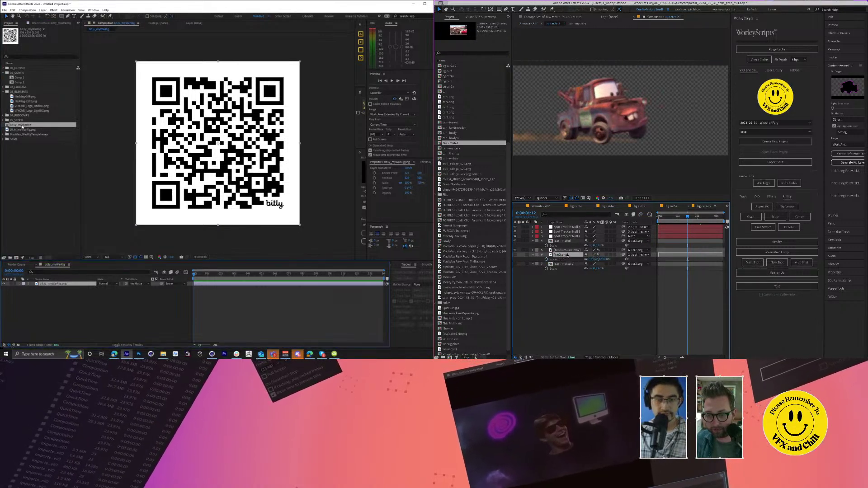
left_click(71, 17)
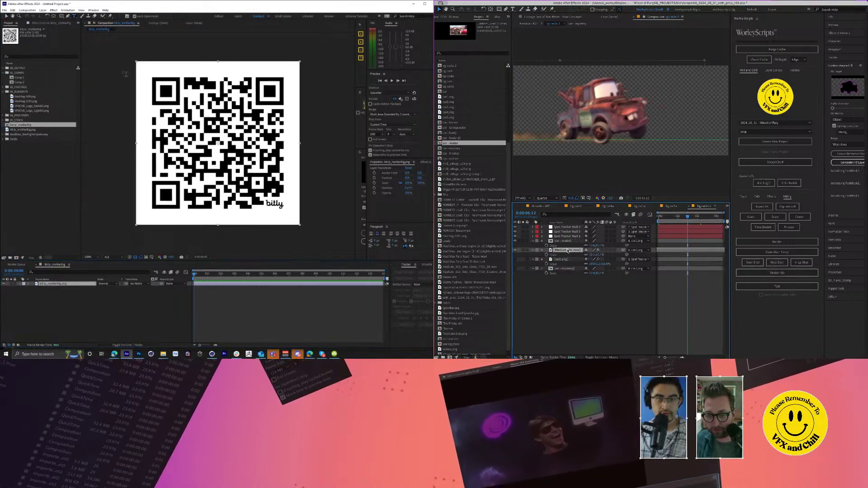
Step: Add the link text "bit.ly/myWarRig" along the lower edge of the QR code image
left_click(149, 223)
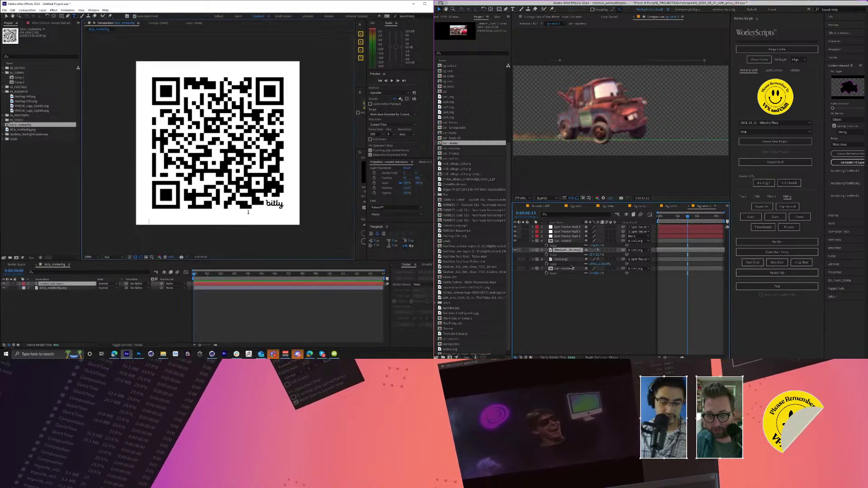
type("bit.ly/my/")
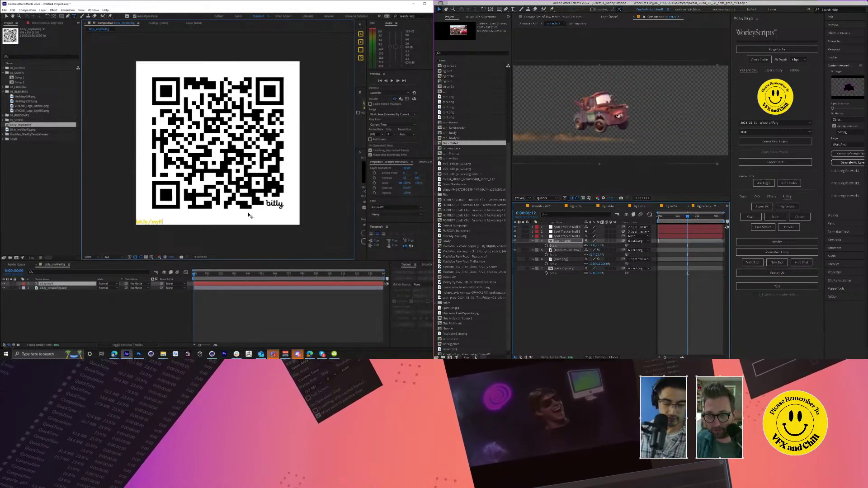
type("arRig")
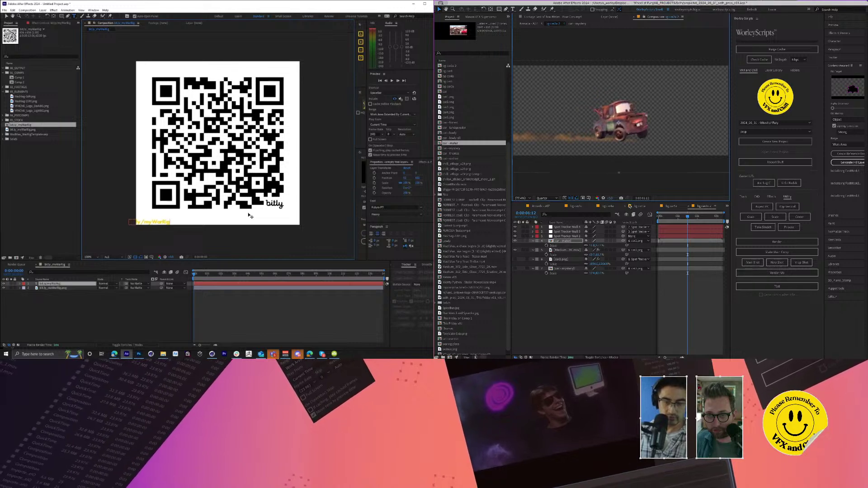
left_click(545, 207)
left_click(9, 19)
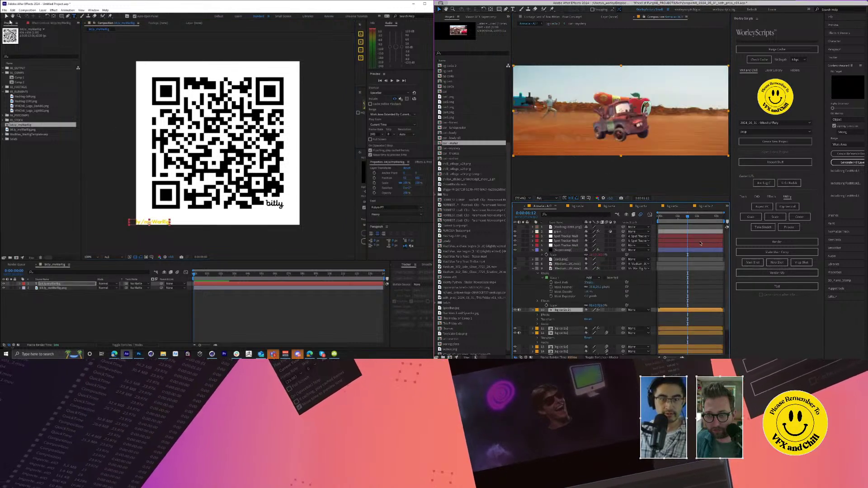
Step: Enlarge the link text across the QR image's lower edge, and nudge the tow truck in its own comp of the race project
left_click(703, 207)
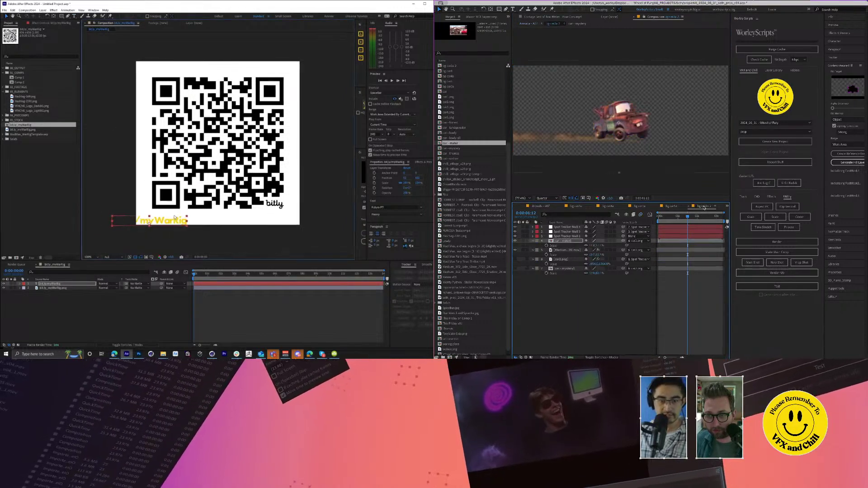
left_click_drag(204, 212, 275, 147)
left_click_drag(622, 125, 615, 121)
left_click_drag(275, 147, 265, 212)
left_click(541, 206)
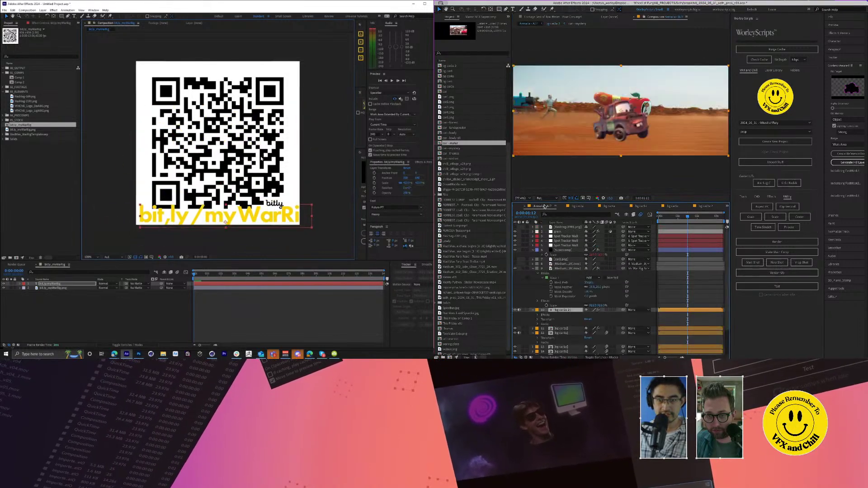
Step: Increase the QR composition's height to leave empty space above and below the code image
left_click(676, 220)
key("ctrl+k")
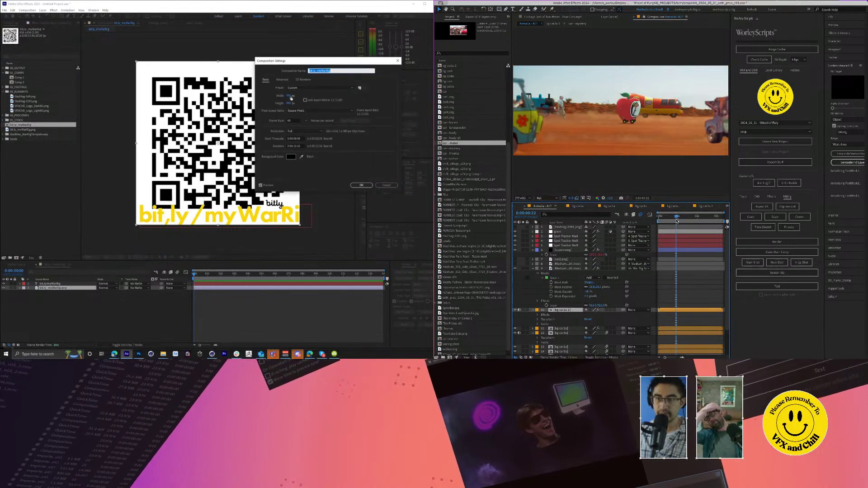
left_click_drag(329, 108, 341, 117)
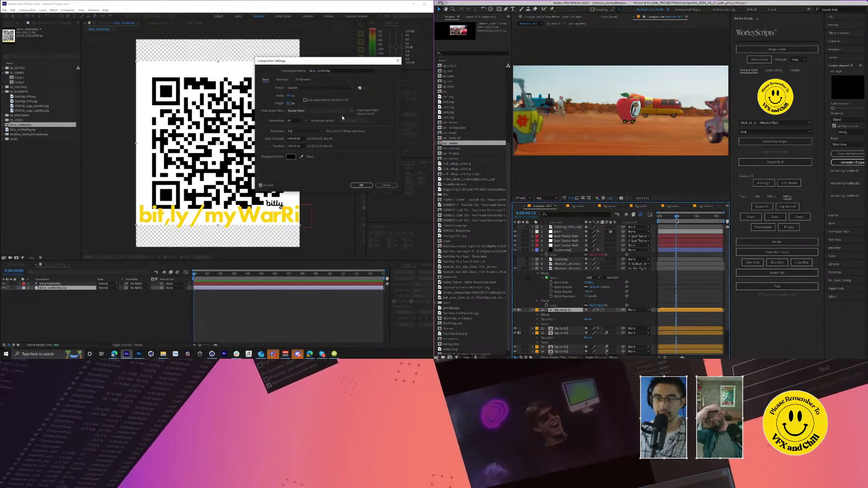
left_click(360, 185)
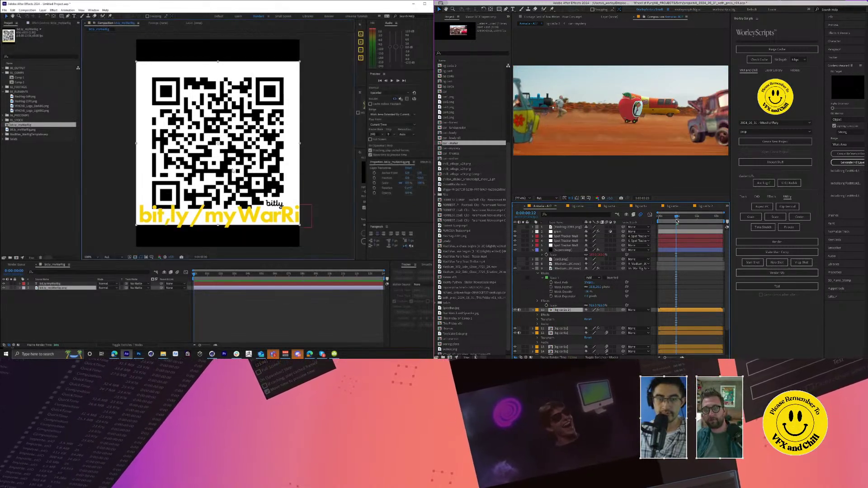
Step: Move the QR image to the composition's upper edge and correct the link's punctuation to "bit.ly/myWarRig"
left_click(704, 205)
left_click(567, 259)
type("png")
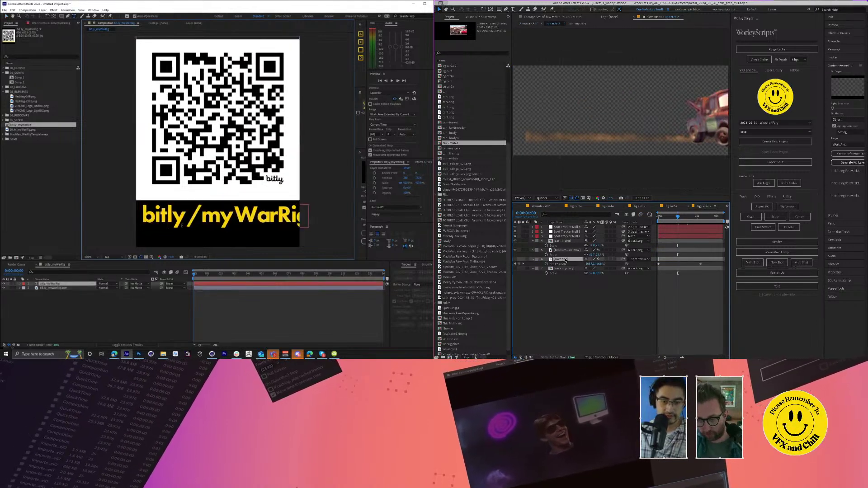
type(".")
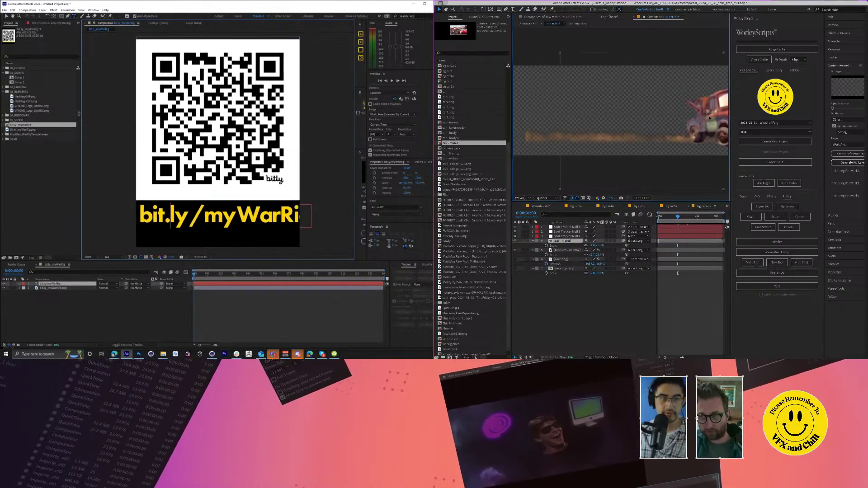
Step: Shrink and centre the link text in the black strip below the QR code, and shift the tow truck to its comp's left side
left_click(10, 21)
left_click_drag(311, 206, 286, 211)
left_click_drag(711, 127, 563, 131)
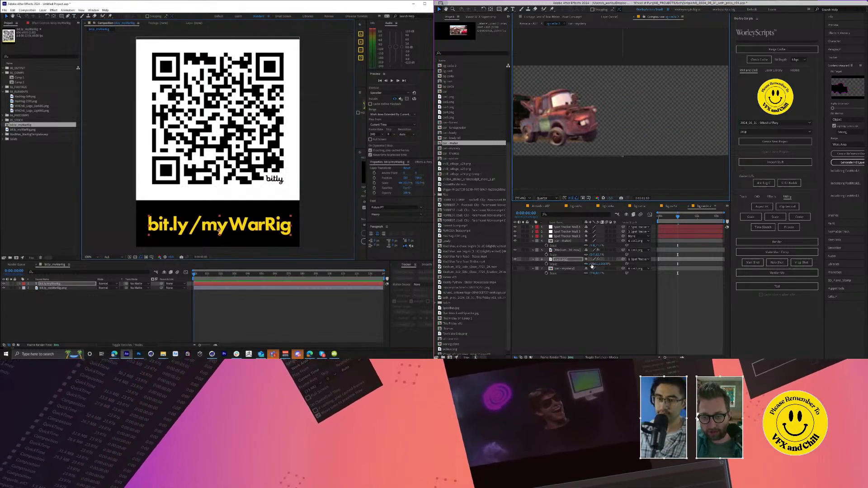
left_click_drag(592, 265, 526, 264)
left_click_drag(541, 97, 569, 108)
left_click(303, 223)
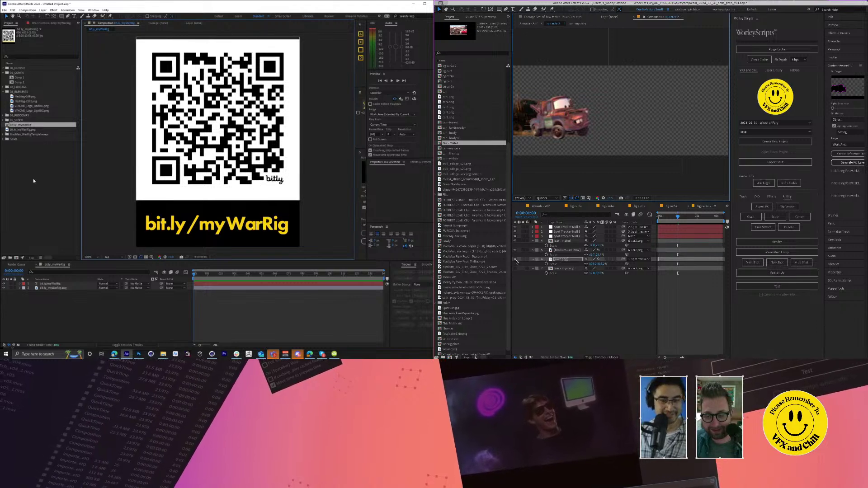
Step: Save the QR code project as "hashishow2" in the Hashi folder inside AE_PROJECTS
left_click(56, 181)
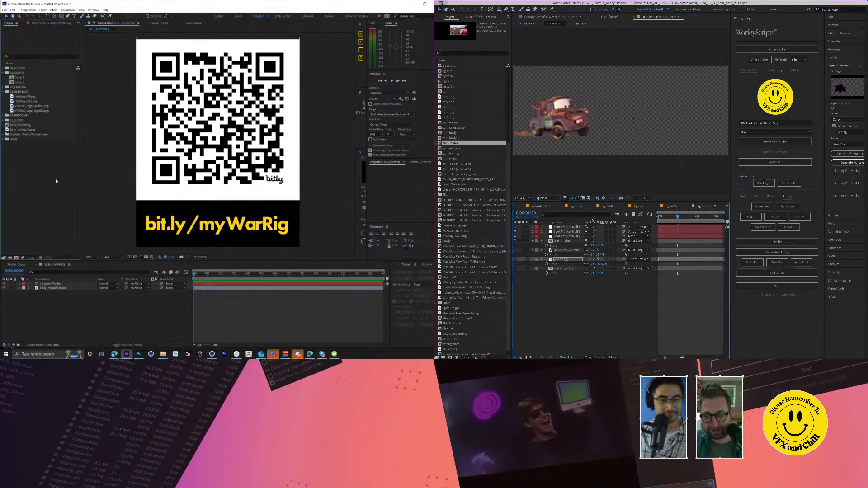
left_click(548, 206)
left_click(24, 126)
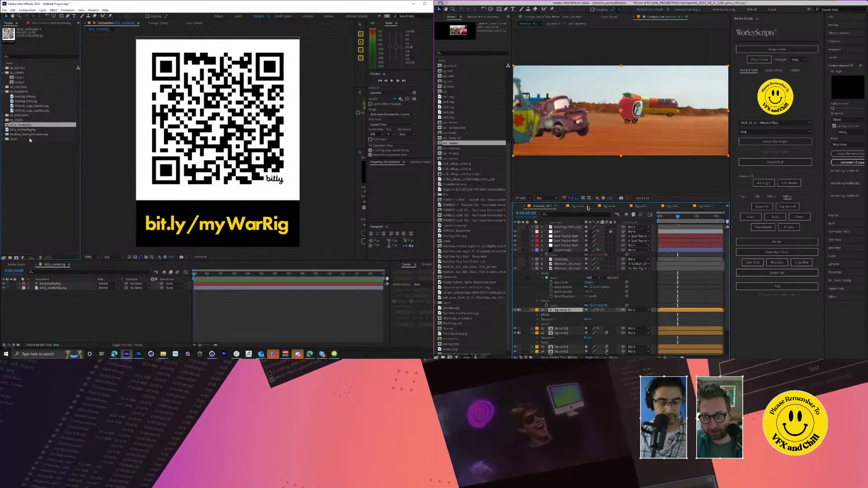
key("ctrl+s")
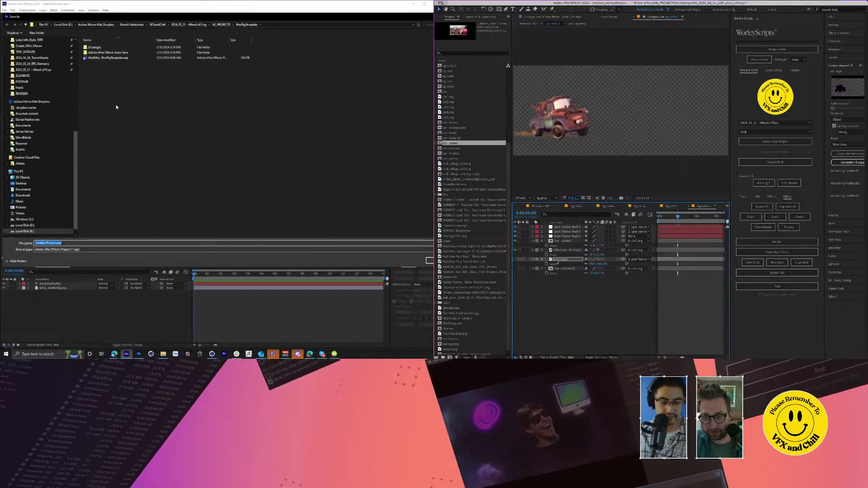
type("hashishowl")
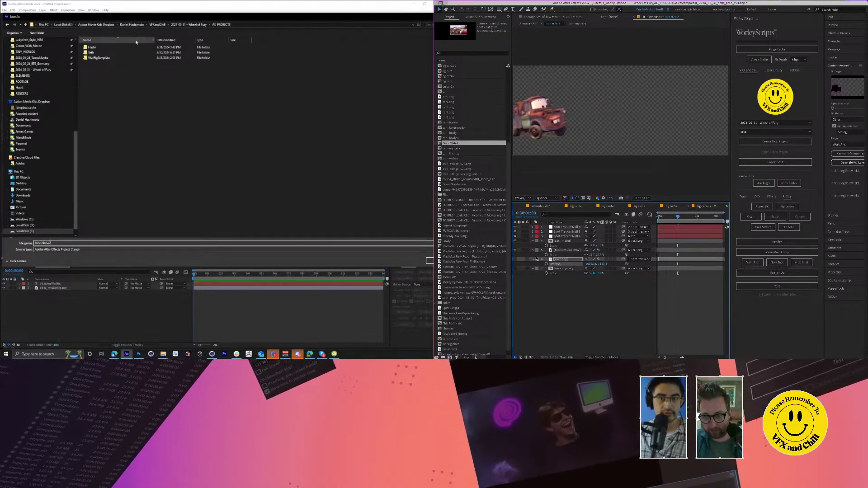
double_click(92, 47)
type("2")
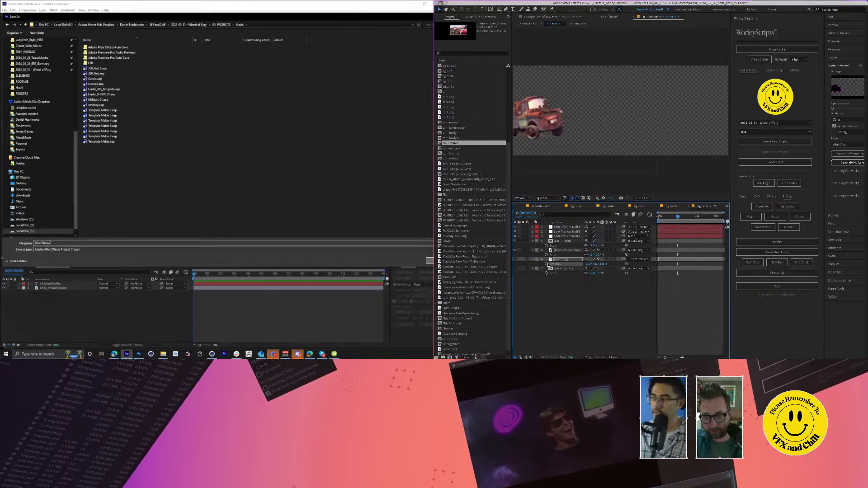
key("Return")
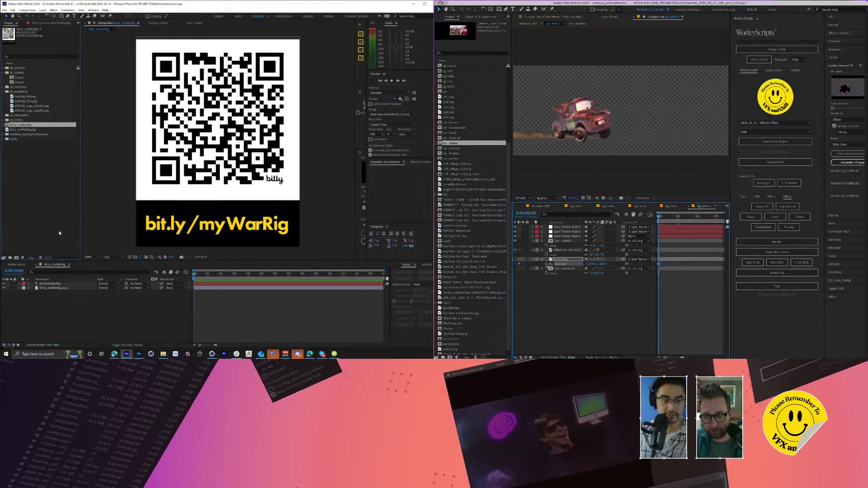
Step: Expand the imported War Rig template folder and open its PUT CAR IN HERE composition
left_click(53, 187)
left_click(19, 135)
double_click(19, 135)
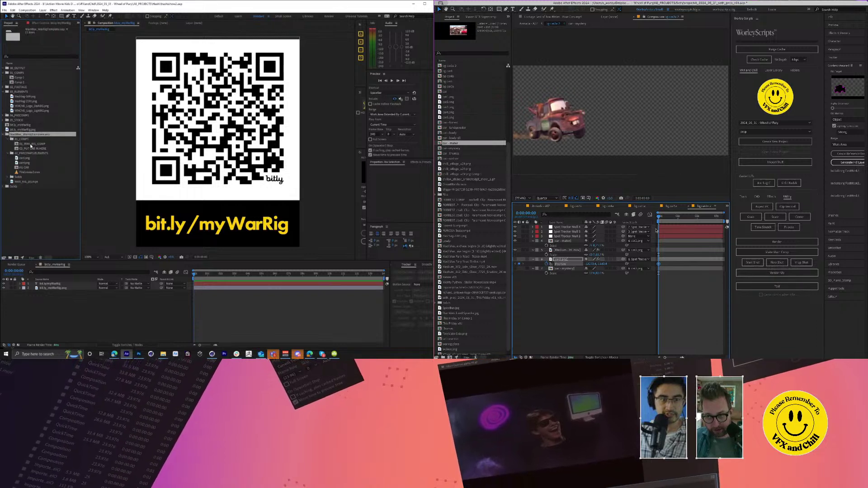
left_click(31, 148)
double_click(31, 150)
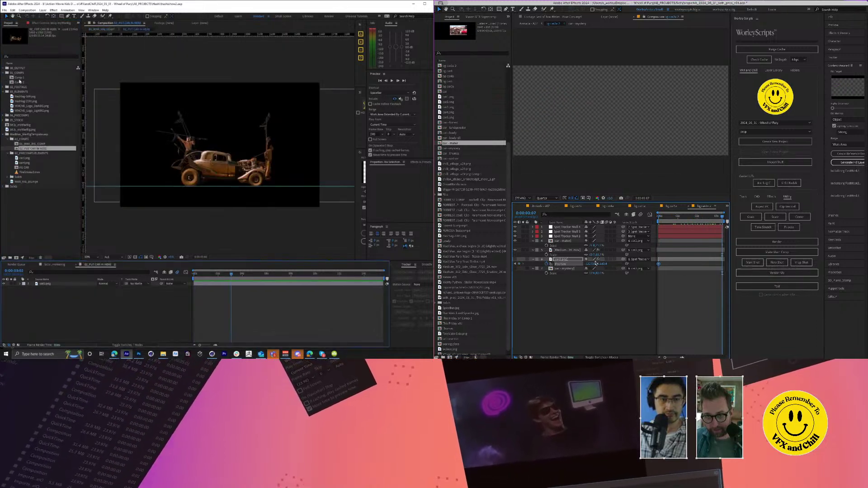
Step: Import the rendered BTTF DeLorean movie from the CARS_READY folder in ELEMENTS
double_click(34, 216)
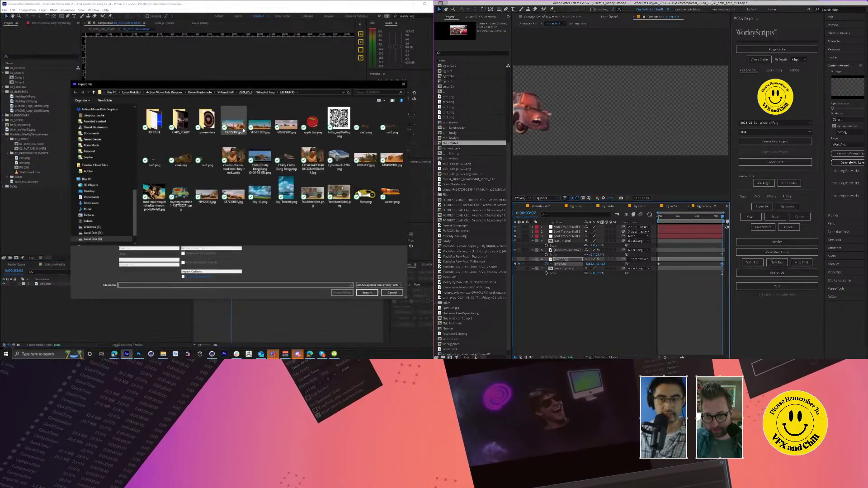
double_click(180, 120)
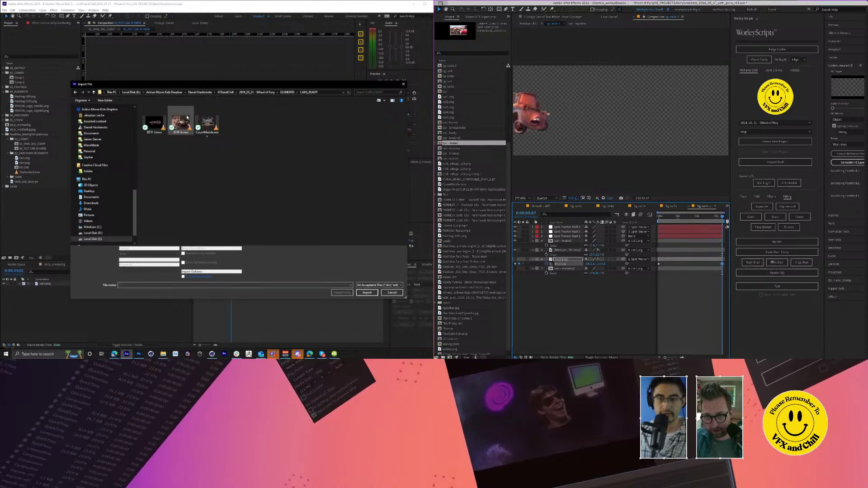
left_click(155, 127)
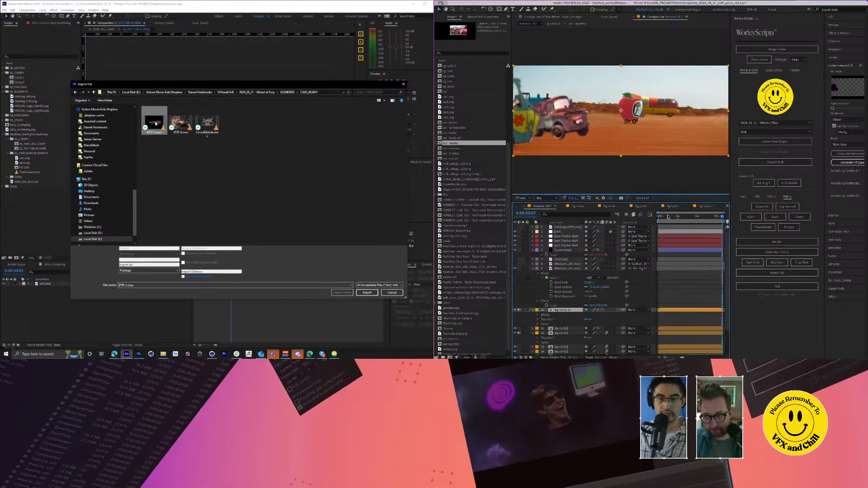
double_click(155, 123)
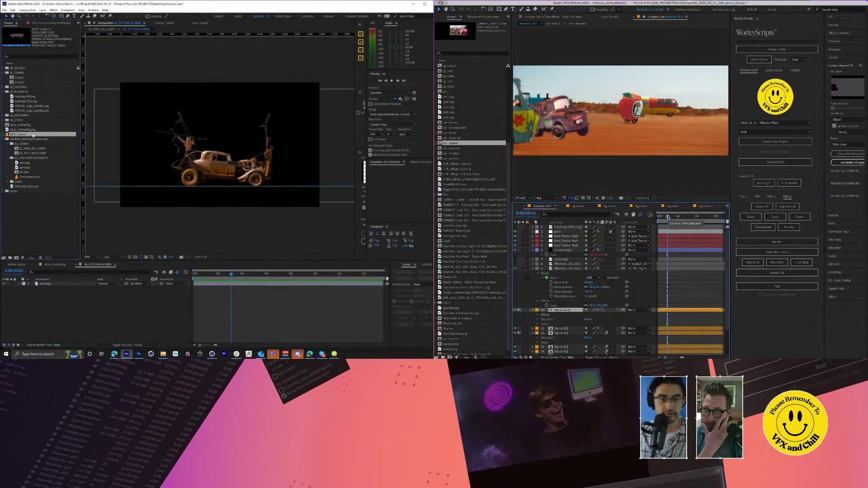
Step: Add the DeLorean movie above the placeholder car, scale it down and align its wheels with the ground guide
left_click_drag(26, 136, 56, 285)
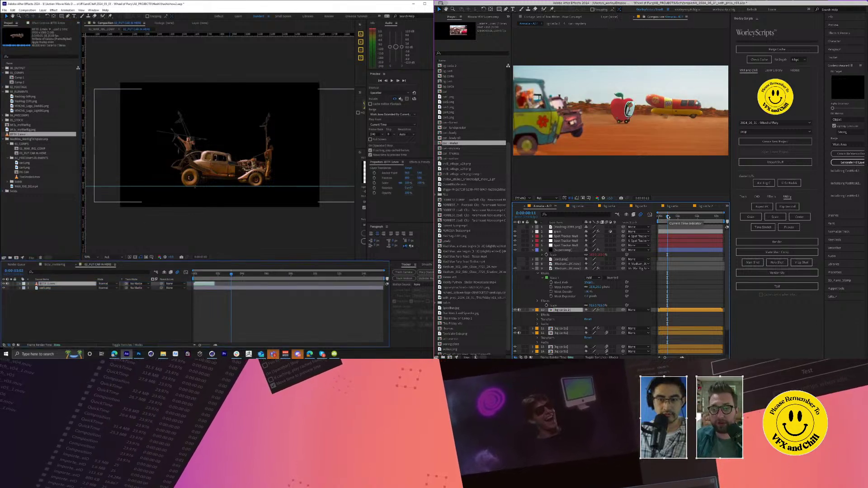
key("Home")
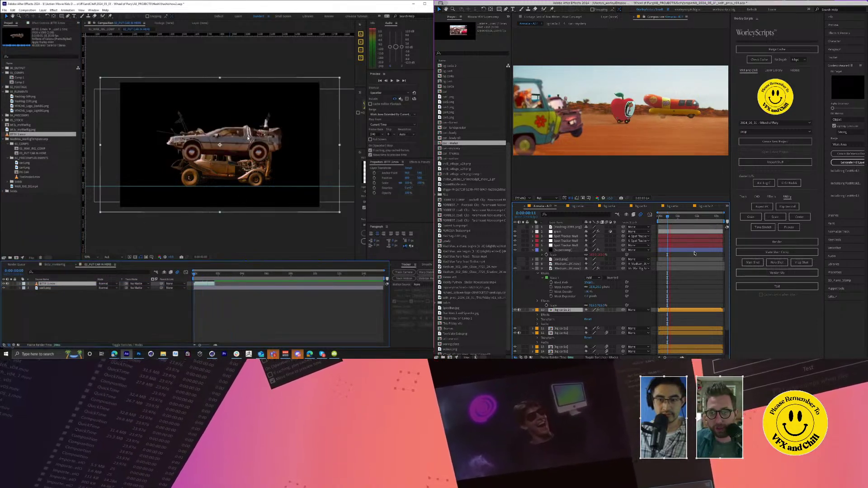
left_click(711, 204)
left_click_drag(101, 77, 109, 76)
left_click_drag(220, 78, 227, 104)
left_click(679, 218)
left_click(541, 206)
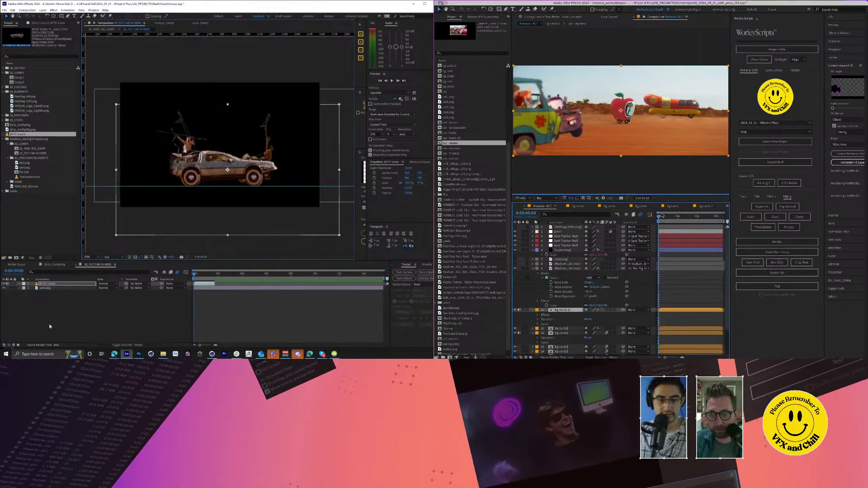
Step: Hide the placeholder car layer and open the template's main WAR_RIG_COMP composition
left_click(56, 265)
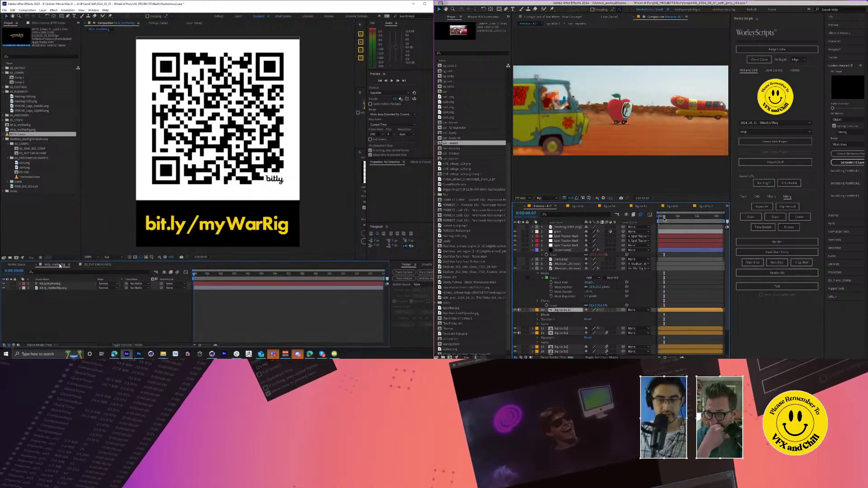
left_click(17, 265)
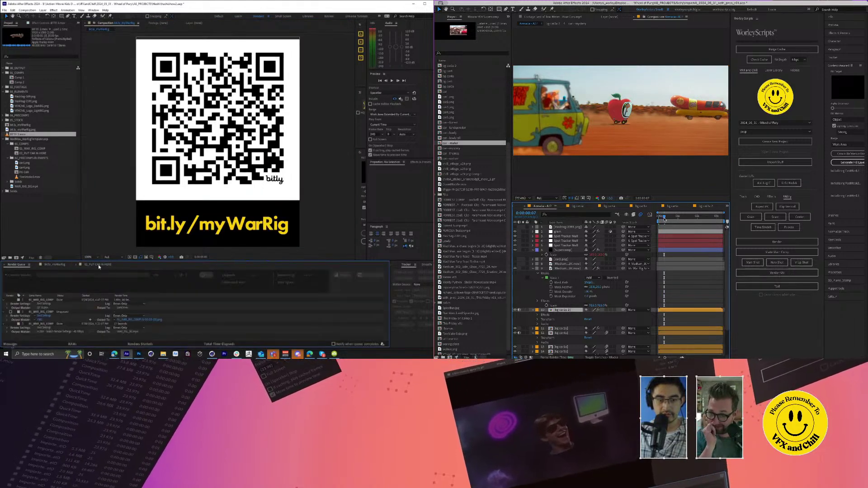
left_click(98, 265)
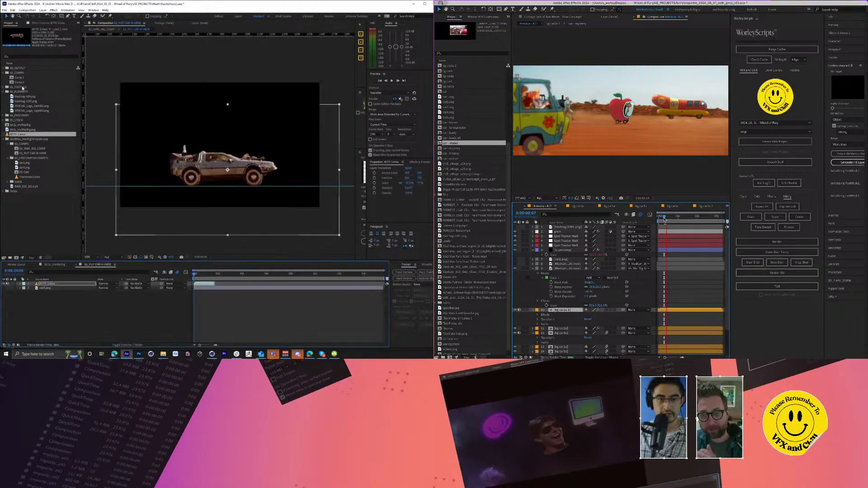
double_click(31, 148)
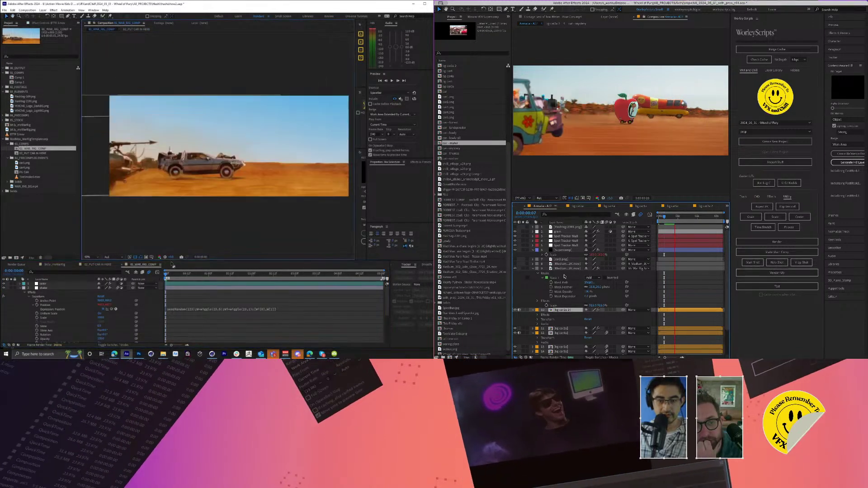
Step: Enlarge the timeline area and preview the DeLorean driving through the War Rig desert scene from the start
left_click_drag(170, 261, 184, 224)
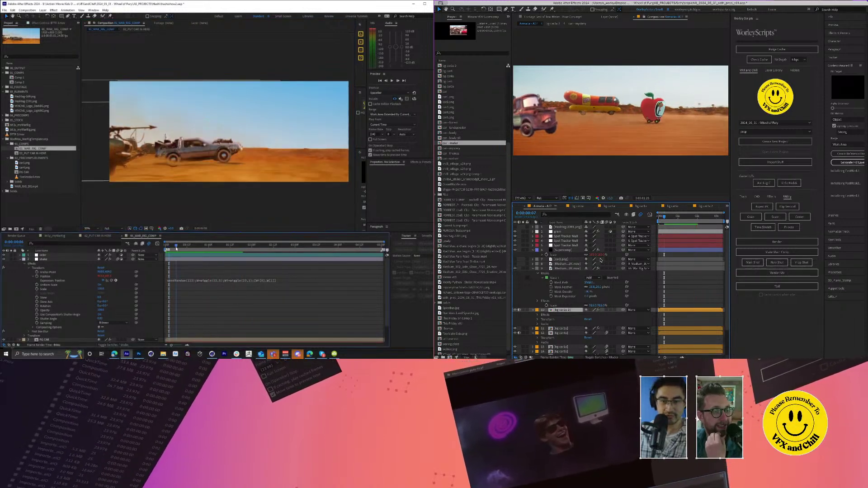
key("space")
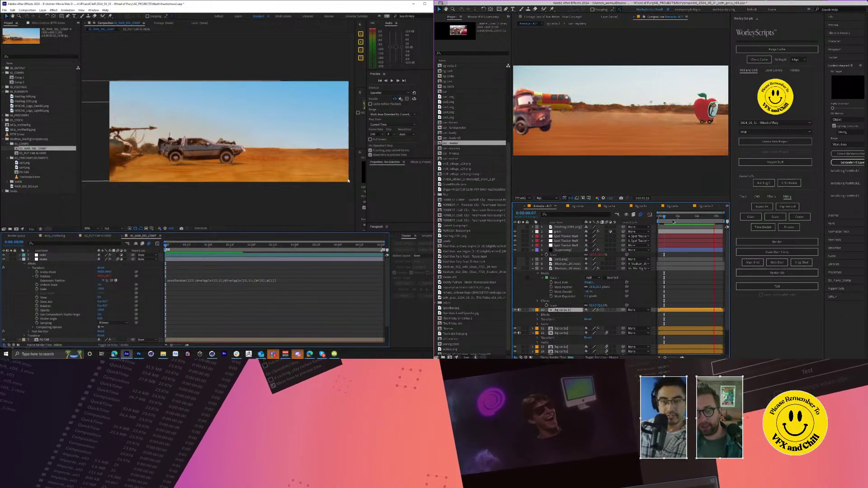
left_click_drag(178, 245, 167, 245)
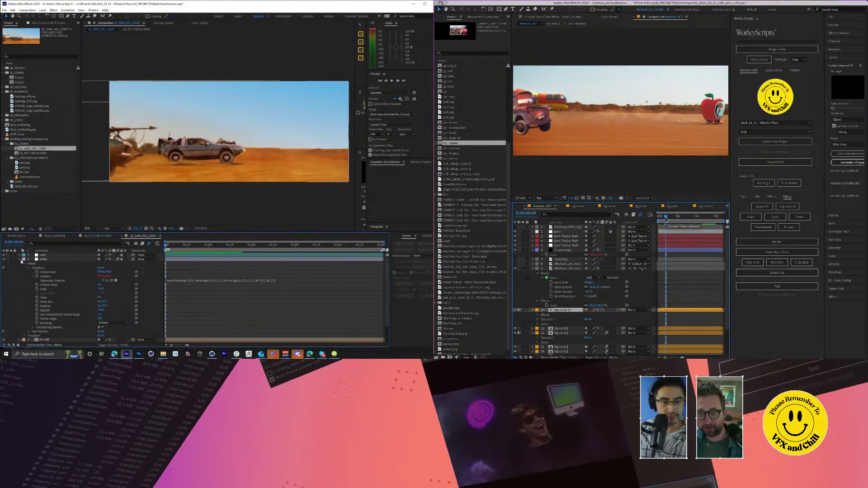
Step: Collapse the expanded layer in WAR_RIG_COMP, open the 02_PUT CAR IN HERE composition and reveal the DeLorean's Position at the first frame
left_click(21, 261)
left_click(68, 276)
left_click_drag(666, 220, 663, 219)
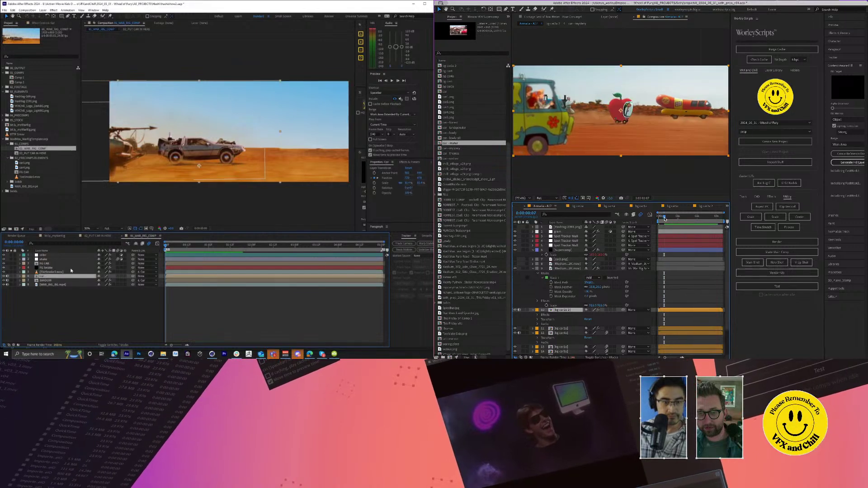
left_click(63, 280)
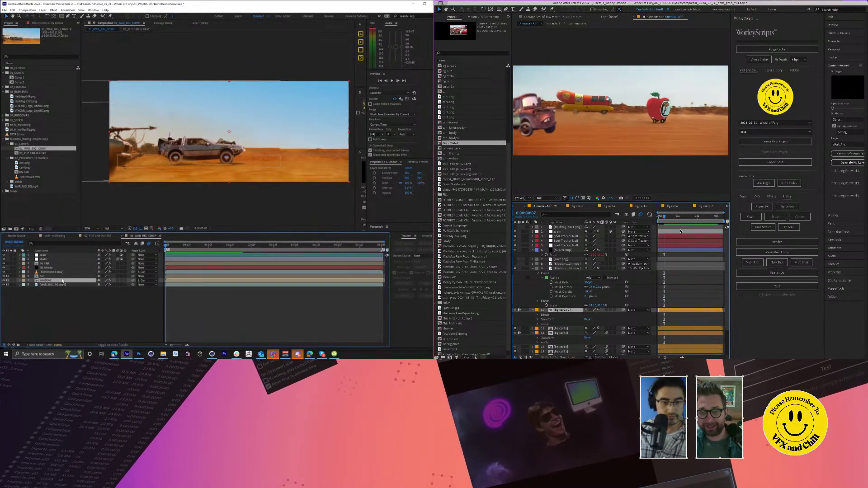
left_click(63, 277)
left_click(99, 236)
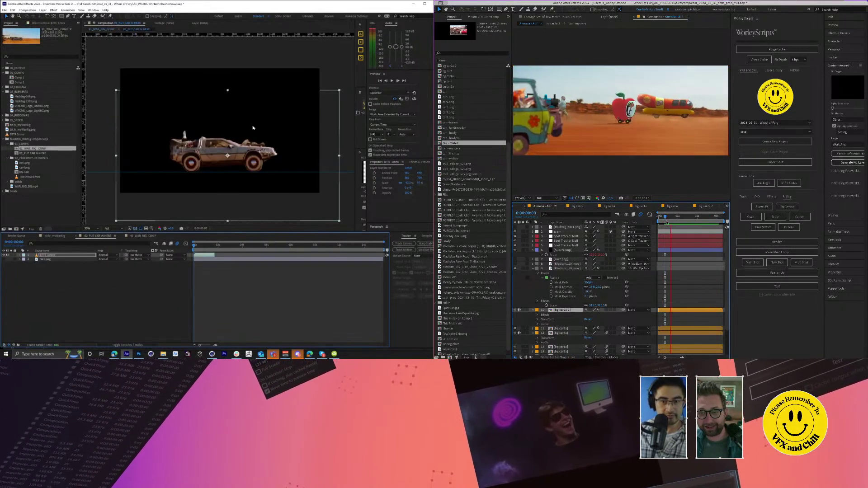
mouse_move(194, 247)
left_mouse_down()
mouse_move(206, 247)
mouse_move(188, 249)
left_mouse_up()
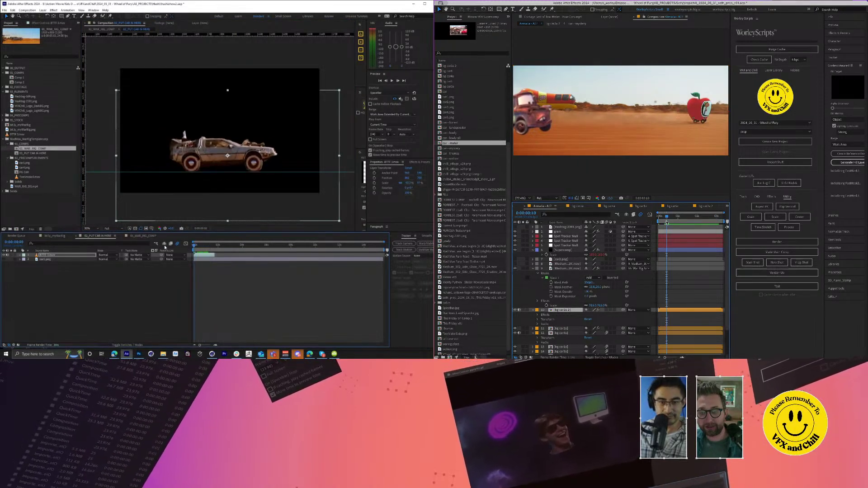
key("p")
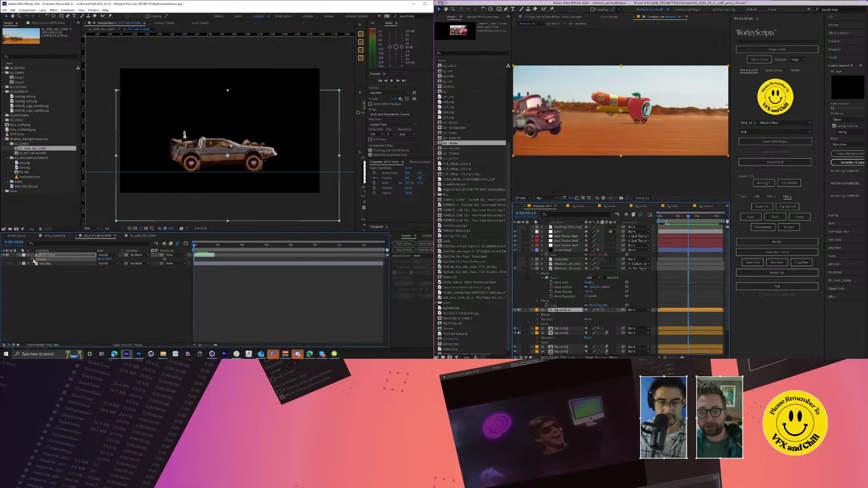
Step: Keyframe a slight upward bounce on the DeLorean's position, then shrink the background tow truck and move it further into frame
left_click(706, 206)
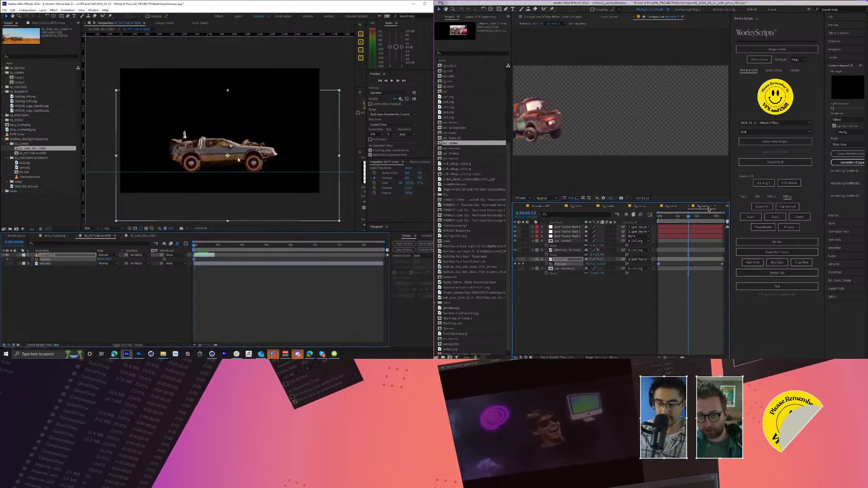
key("space")
key("s")
left_click_drag(249, 157, 249, 152)
left_click_drag(592, 265, 575, 264)
left_click_drag(249, 152, 249, 150)
left_click_drag(575, 264, 514, 263)
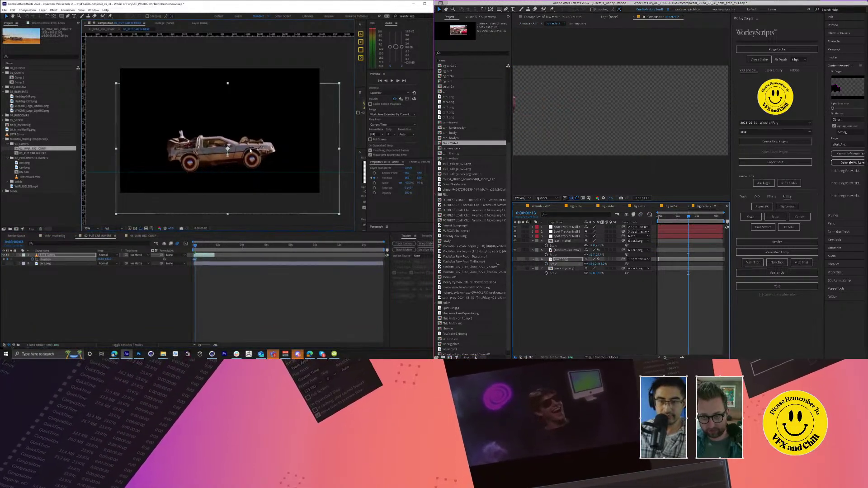
key("p")
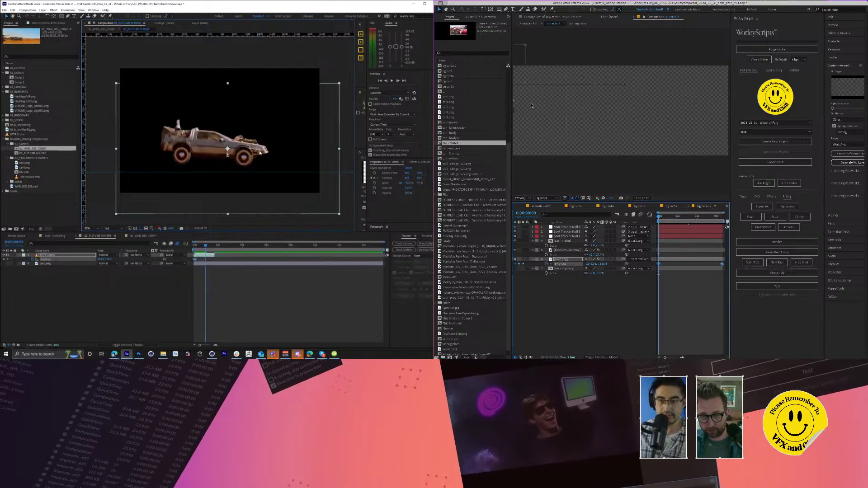
left_click_drag(517, 72, 590, 68)
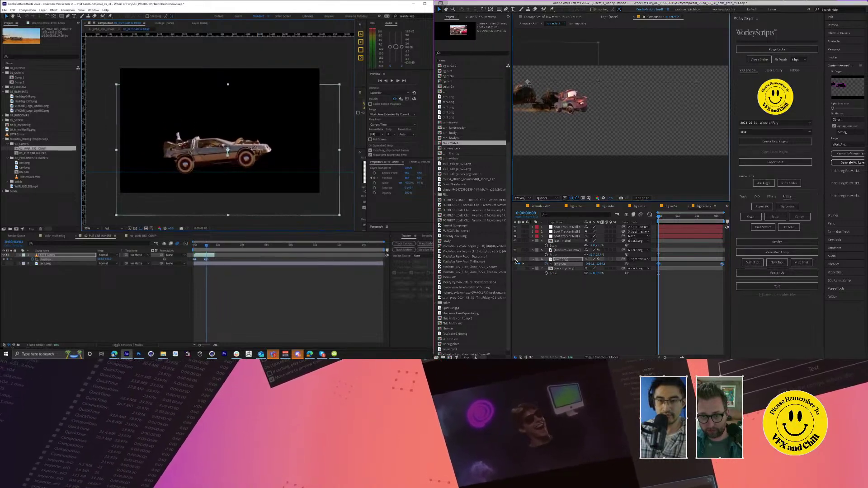
Step: Check the tow truck's size and placement in the main race composition and preview the DeLorean's bounce
left_click(542, 206)
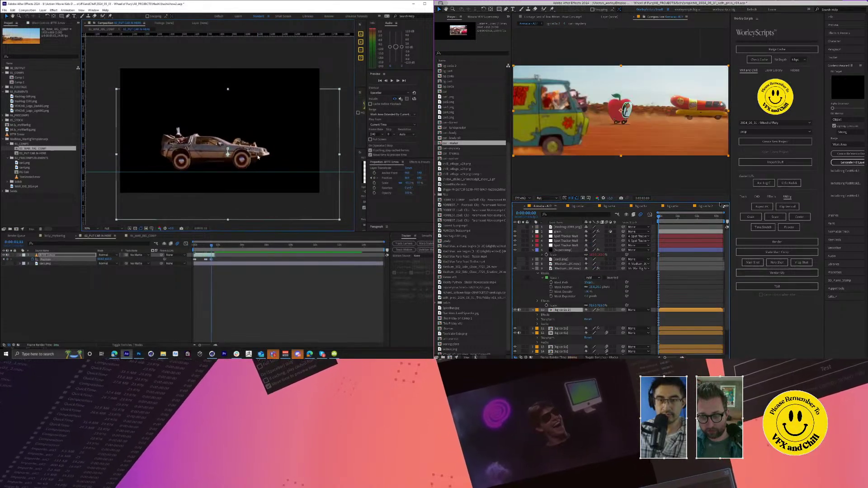
left_click(702, 206)
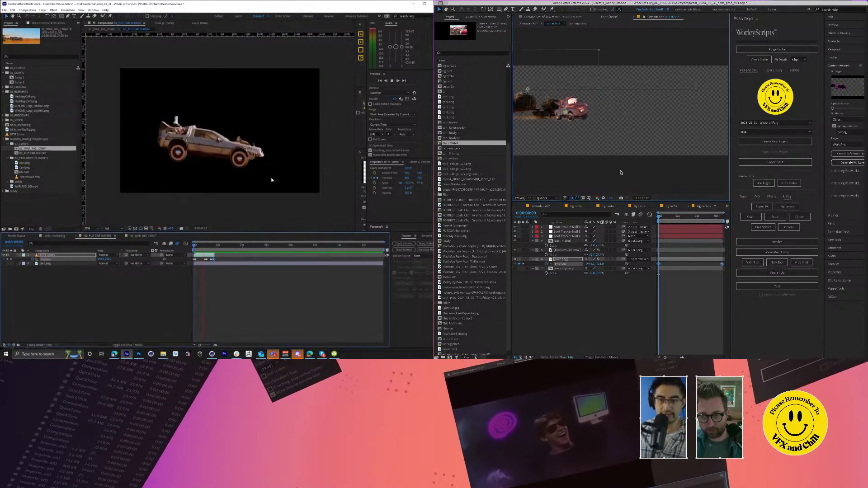
left_click(541, 206)
key("space")
Step: Nudge the background tow truck up slightly and view the DeLorean's last bounce position in the WAR_RIG_COMP composition
left_click(143, 236)
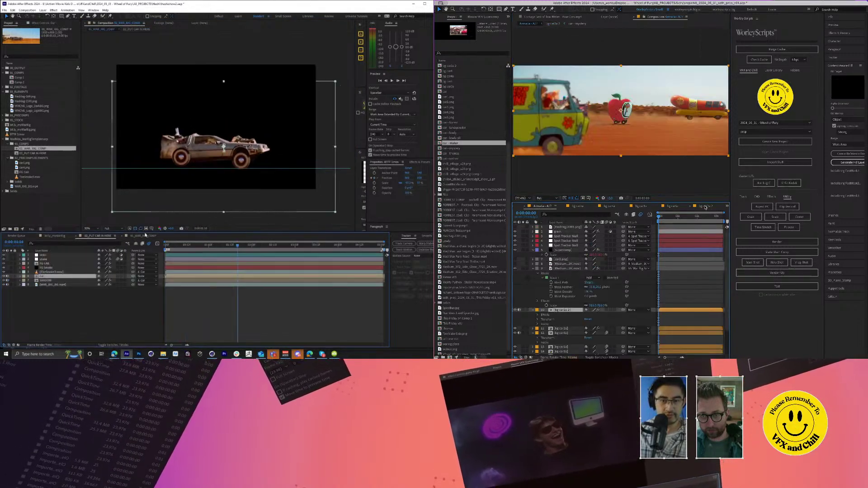
left_click(705, 206)
left_click_drag(569, 72, 569, 68)
left_click_drag(199, 248, 238, 251)
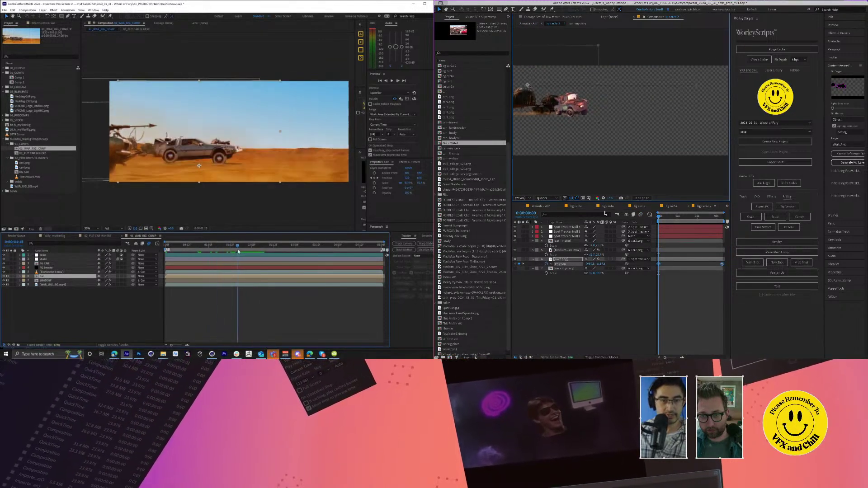
left_click(543, 206)
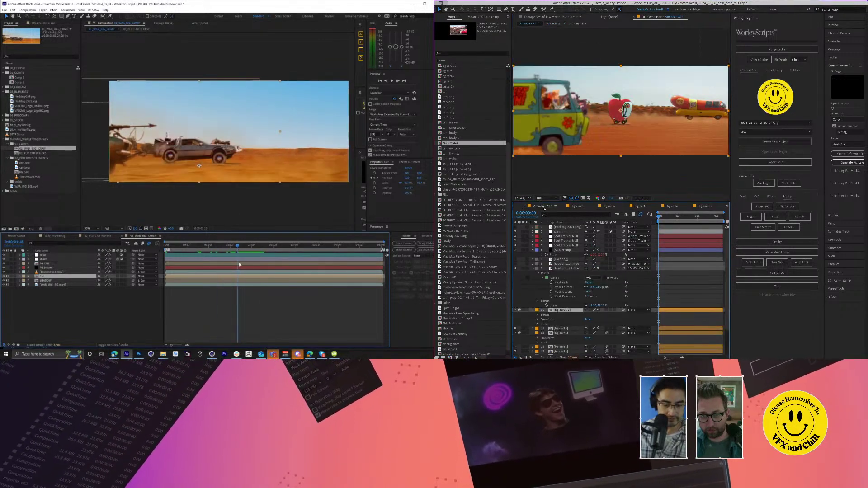
Step: Enable time remapping on the car layer with a keyframe at the current time, and move the tow truck layer lower in the Supercomp stack
key("ctrl+alt+t")
left_click(486, 16)
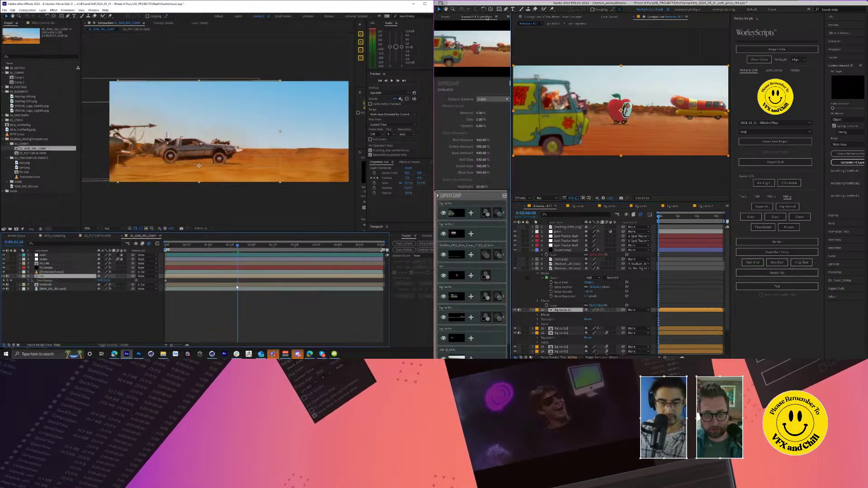
left_click_drag(479, 226, 473, 326)
left_click(8, 281)
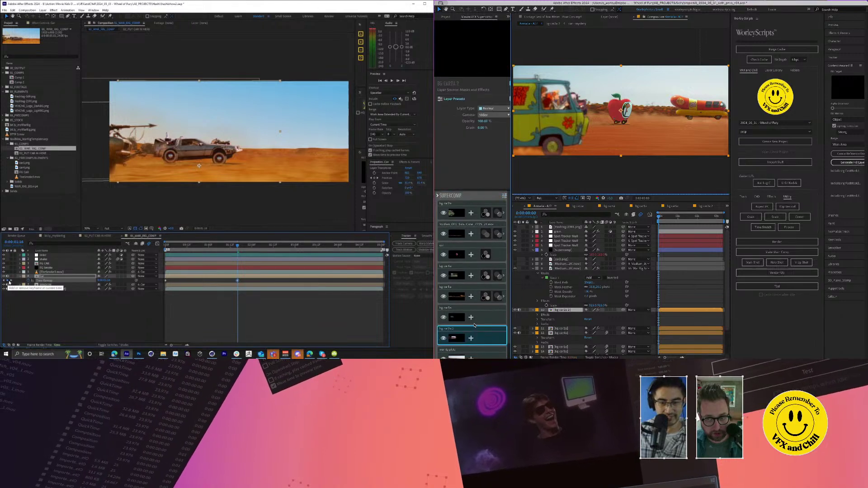
Step: Add a loop expression to the car layer's time remapping, and scale the background tow truck down a little more
key("alt+shift+equal")
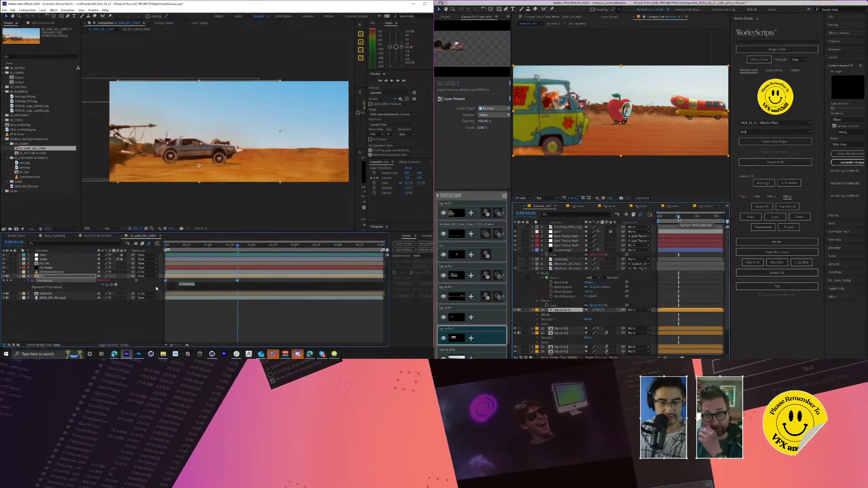
left_click(678, 217)
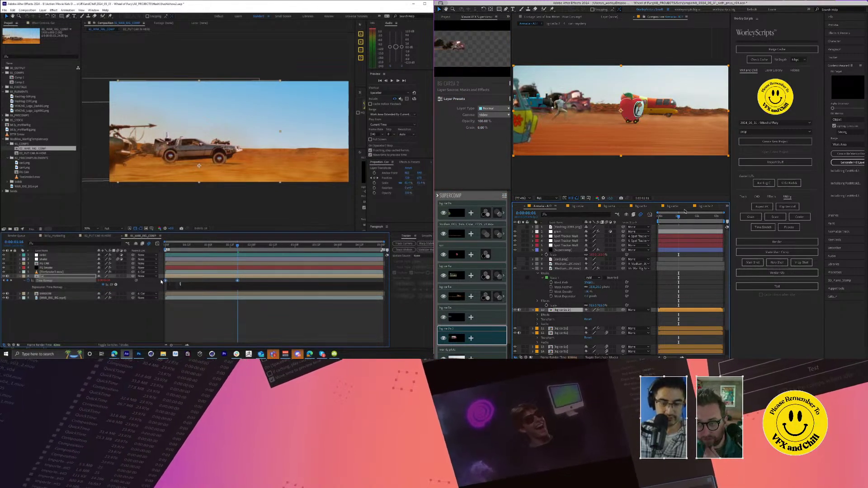
type("loop")
double_click(561, 310)
key("Return")
key("s")
left_click_drag(592, 264, 573, 264)
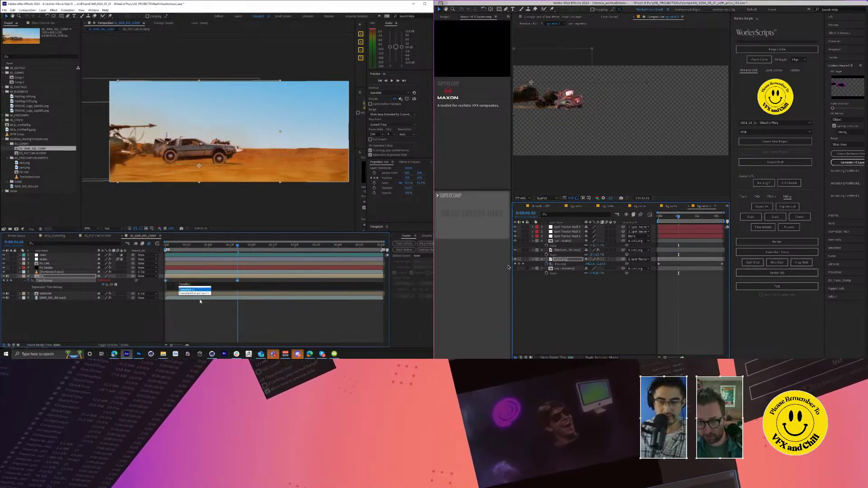
key("Return")
left_click(513, 265)
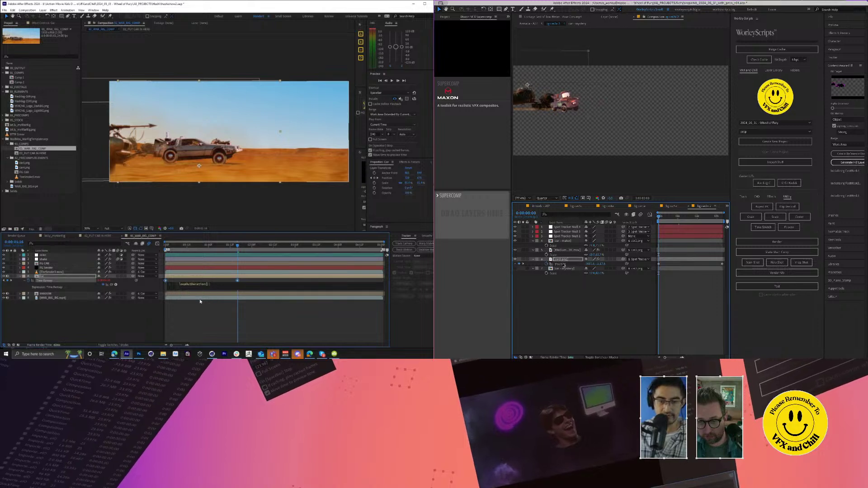
left_click(200, 301)
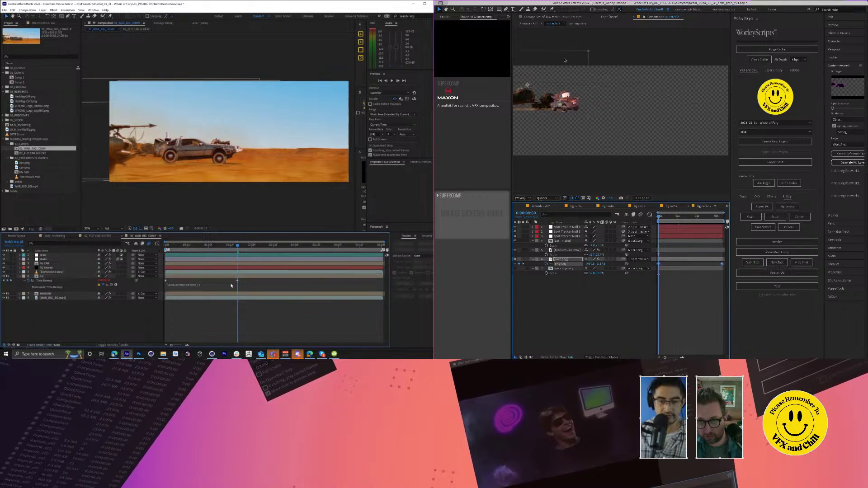
Step: Lower the tow truck at the first frame, check it in the race composition, and correct the car's time-remap loop expression
key("p")
left_click(240, 245)
left_click(243, 246)
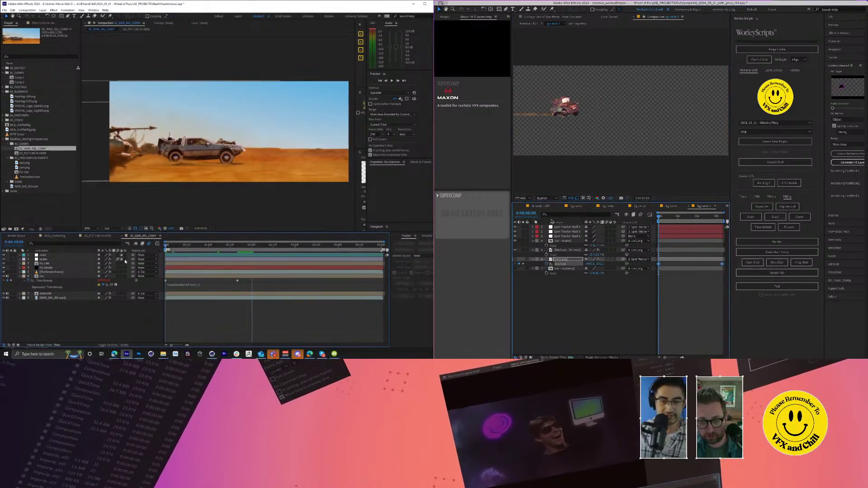
left_click(539, 206)
left_click(222, 284)
left_click(221, 316)
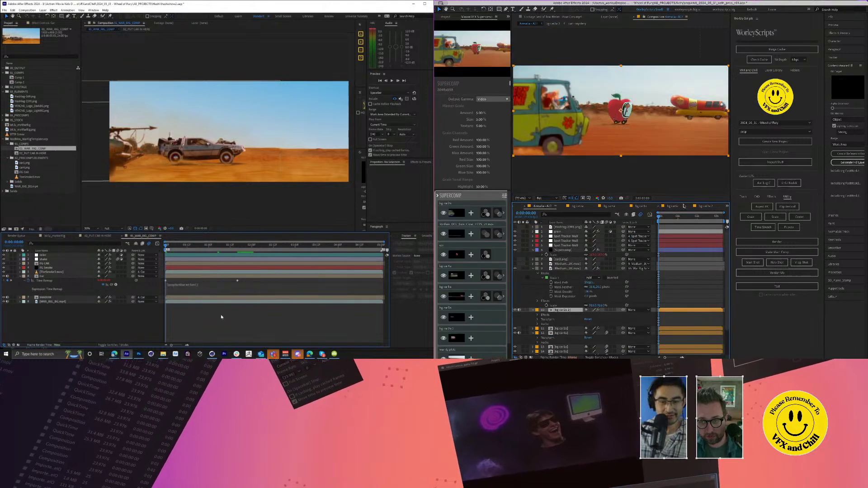
left_click(686, 221)
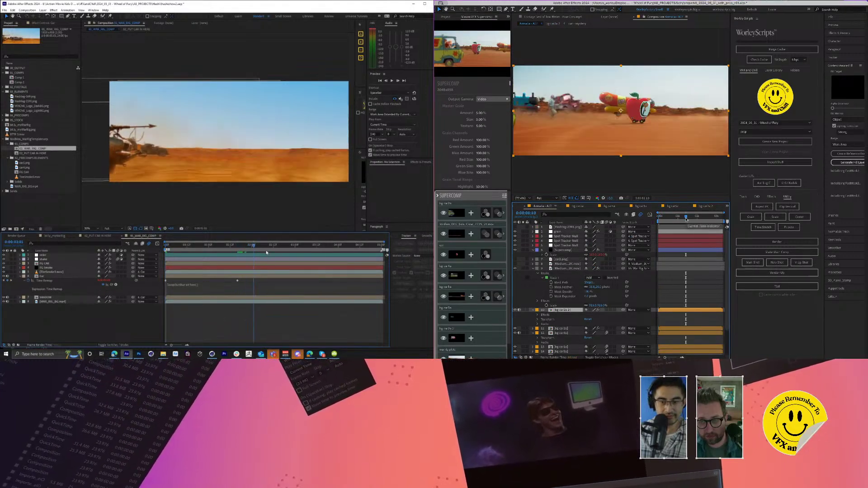
Step: Try another loop expression on the car's time remapping, remove it, and compare the tow truck composition with the race composition
left_click(221, 284)
left_click(702, 206)
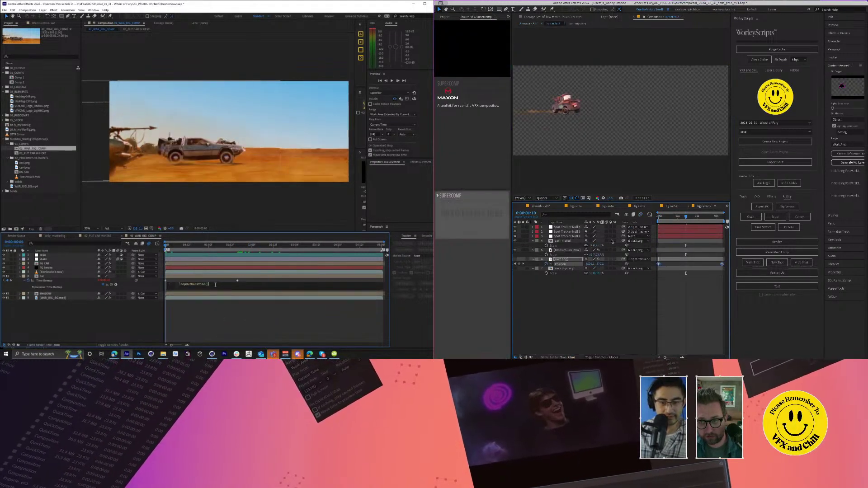
left_click(213, 320)
left_click(540, 206)
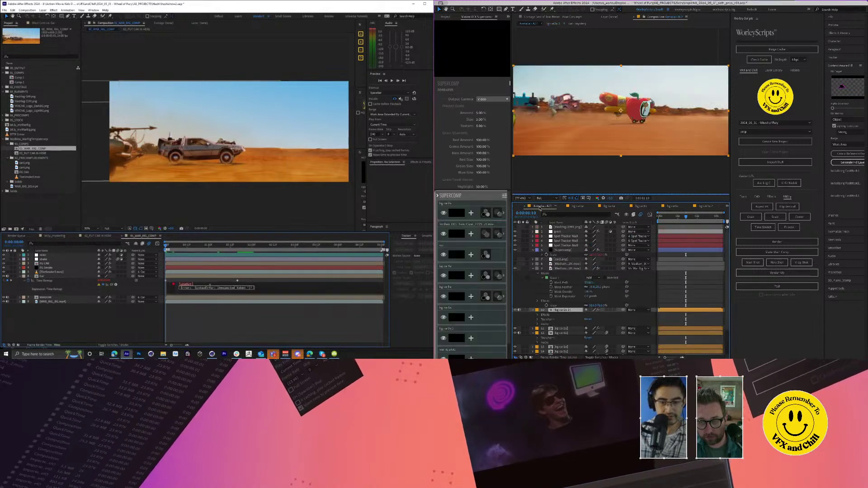
left_click(667, 219)
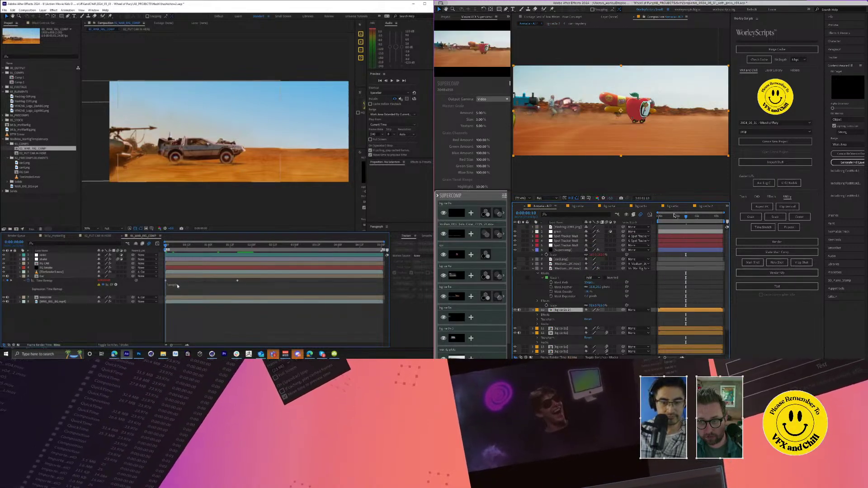
left_click(254, 280)
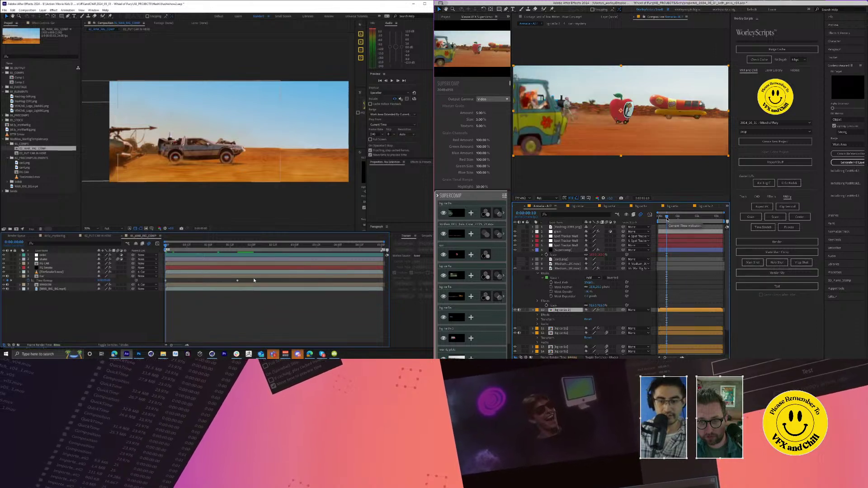
Step: Paste copies of the car's time-remap keyframes just after the existing ones, and reveal the Anchor Point in the tow truck composition
left_click(224, 277)
left_click_drag(240, 249, 239, 251)
left_click(706, 206)
key("a")
key("ctrl+v")
key("a")
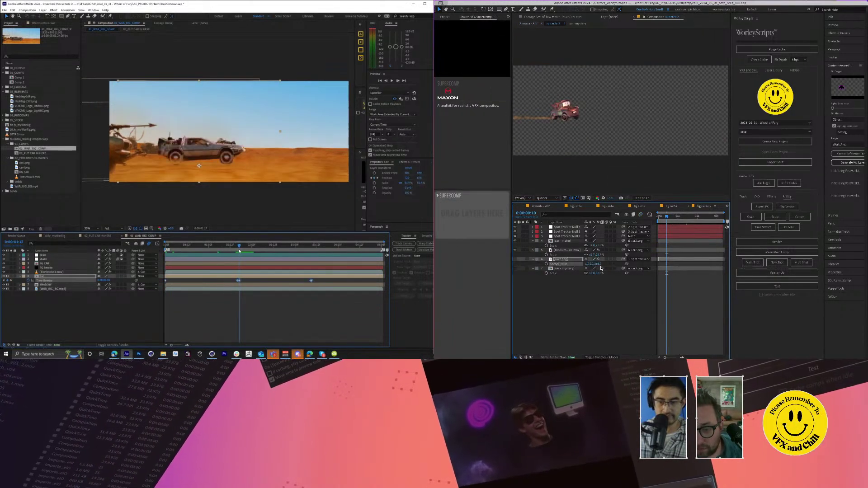
Step: End the WAR_RIG_COMP work area at the last time-remap keyframe and preview the repeating DeLorean bounce
key("space")
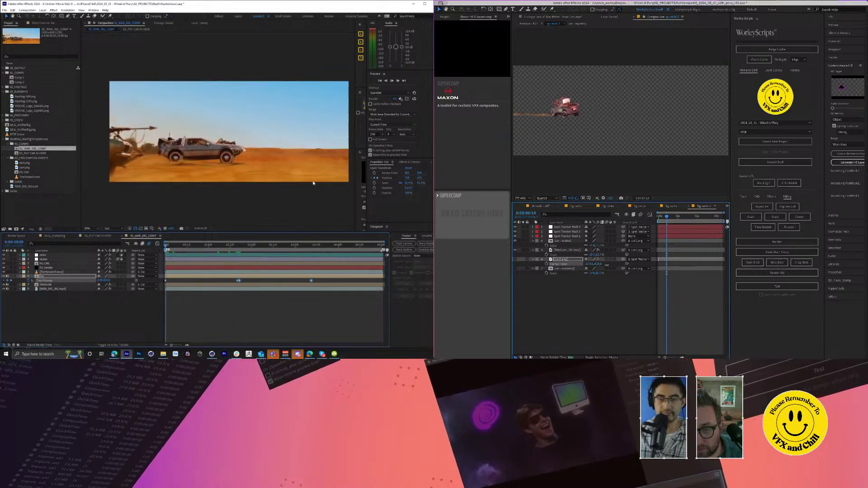
left_click(545, 206)
left_click(311, 245)
key("n")
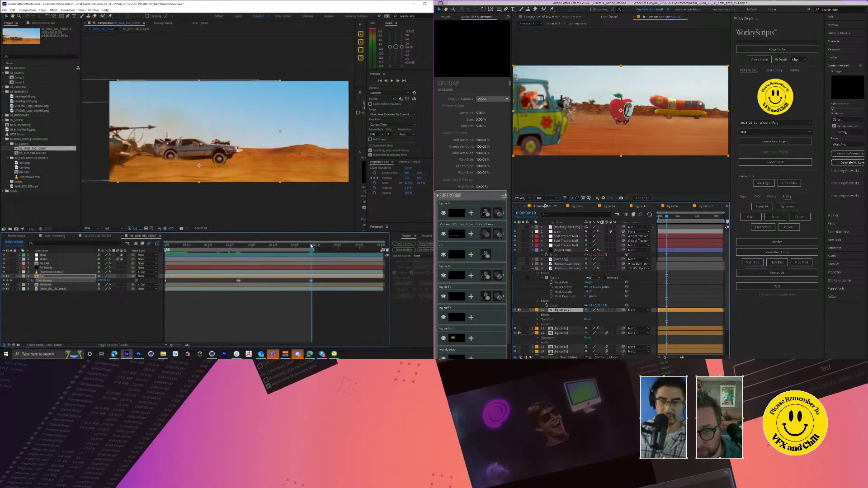
key("space")
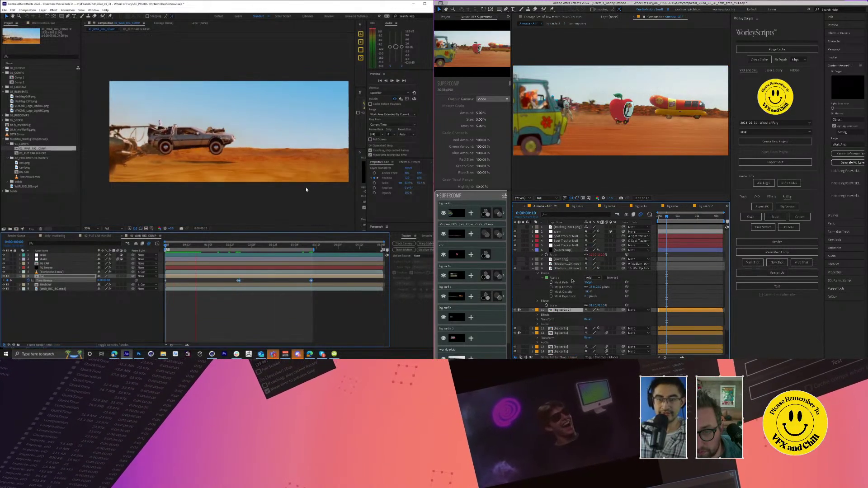
Step: Show the tow truck layer's Fast Box Blur settings, deselect the layer and preview the race composition
key("Page_Up")
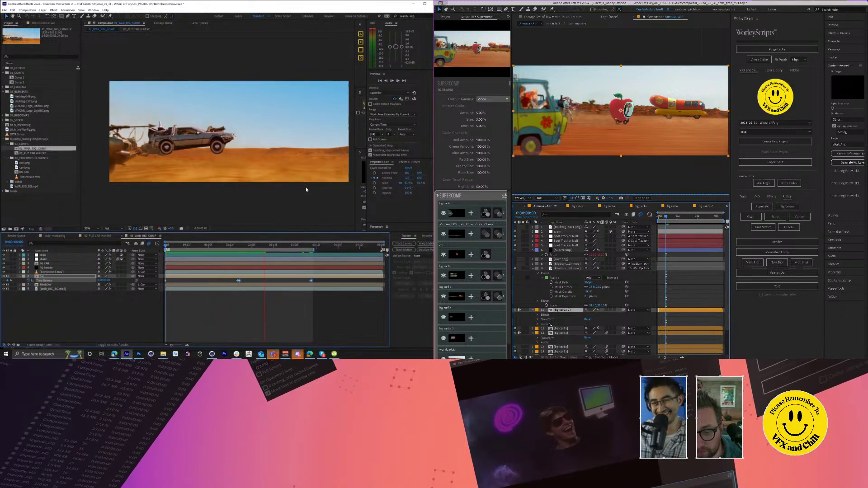
scroll(445, 17, "up", 2)
left_click(440, 28)
left_click(640, 287)
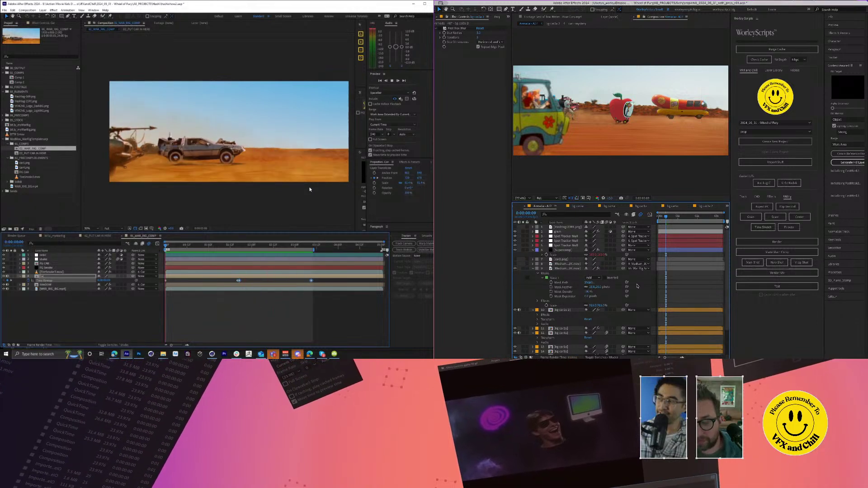
key("space")
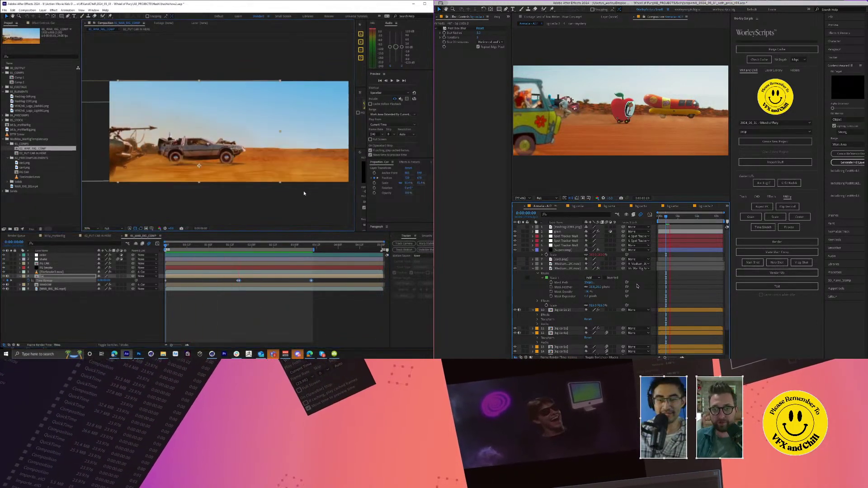
Step: Remove the DeLorean layer's position keyframes after the first one in the 02_PUT CAR IN HERE composition
left_click(97, 236)
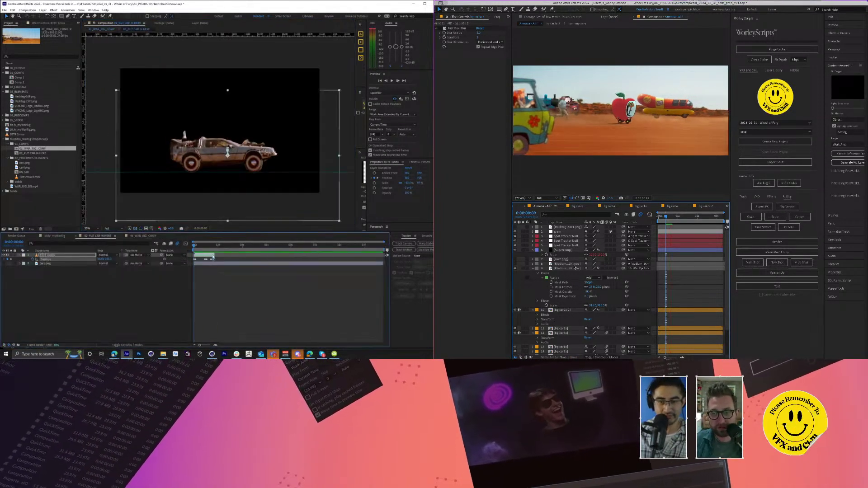
left_click_drag(221, 257, 199, 264)
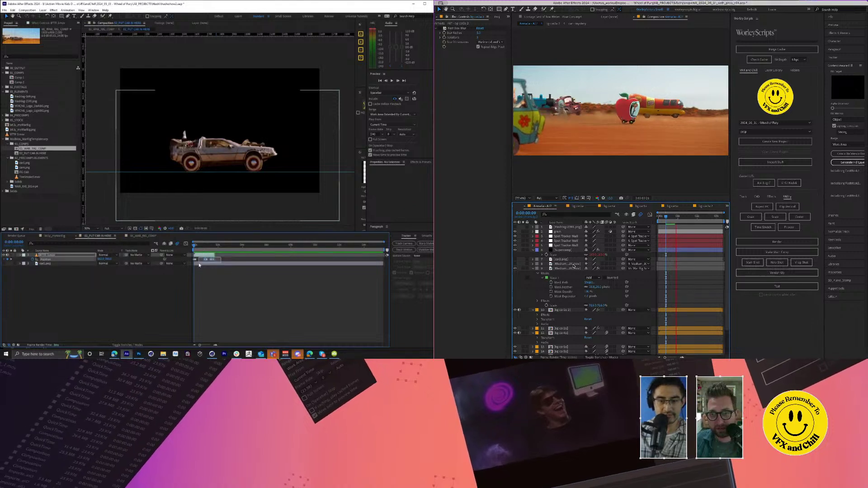
Step: Reveal the SHADOW layer's keyframes in WAR_RIG_COMP and add a second position keyframe just after the start
left_click(143, 236)
left_click(50, 264)
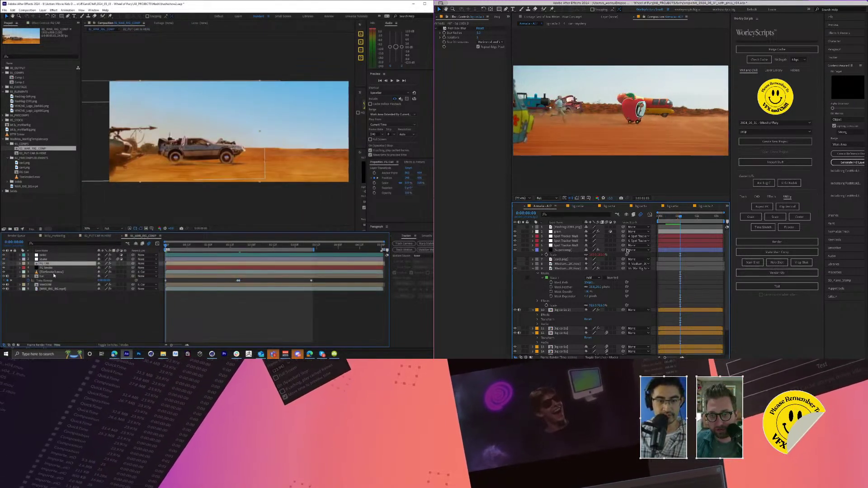
left_click(54, 276)
left_click(58, 285)
key("u")
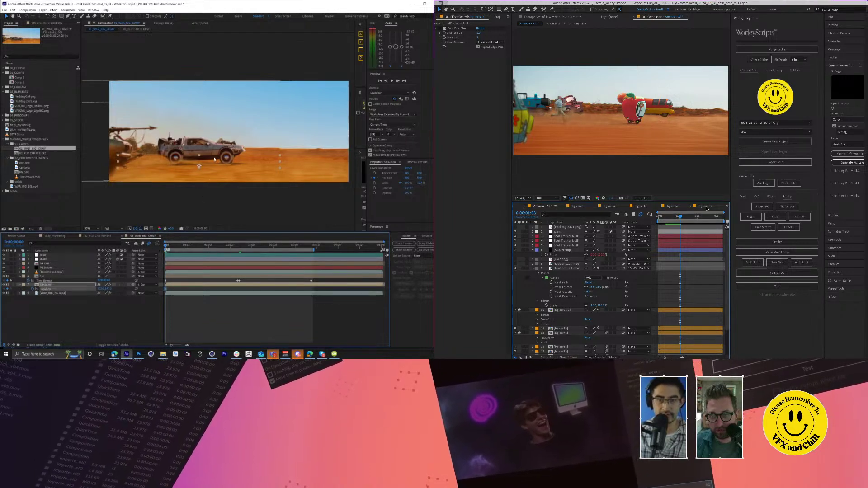
scroll(214, 159, "up", 3)
left_click_drag(166, 246, 171, 247)
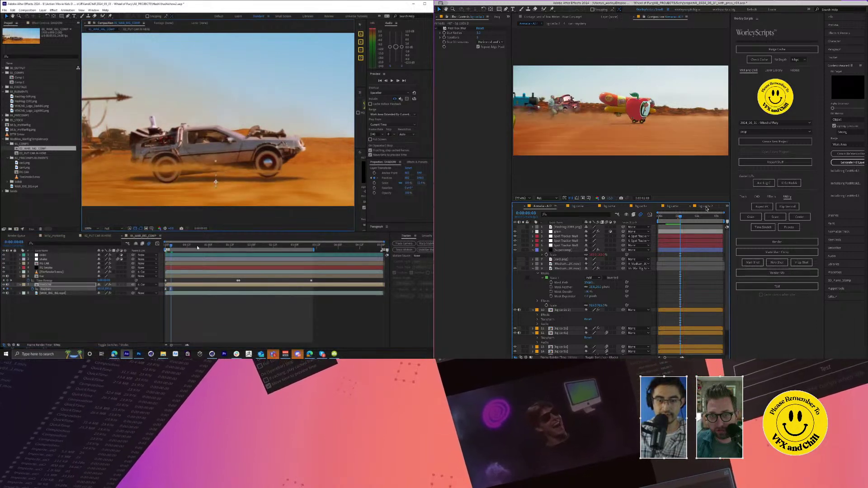
left_click(167, 247)
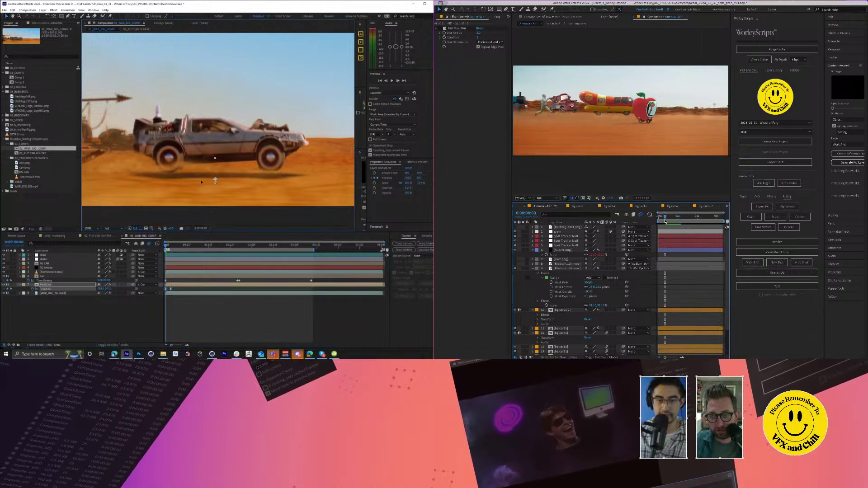
Step: Keyframe the shadow slightly up and back down around the one-second mark to follow the DeLorean's bounce
left_click_drag(167, 246, 203, 252)
left_click_drag(235, 180, 236, 175)
left_click(205, 247)
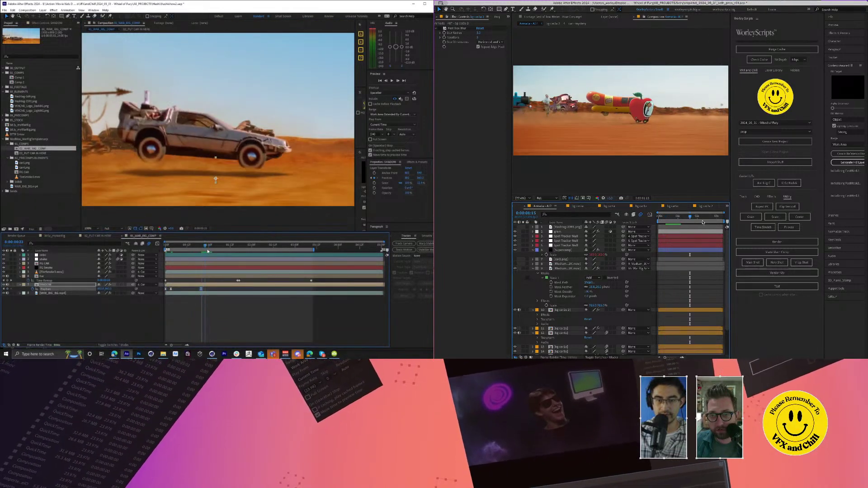
left_click(209, 248)
left_click_drag(239, 175, 241, 180)
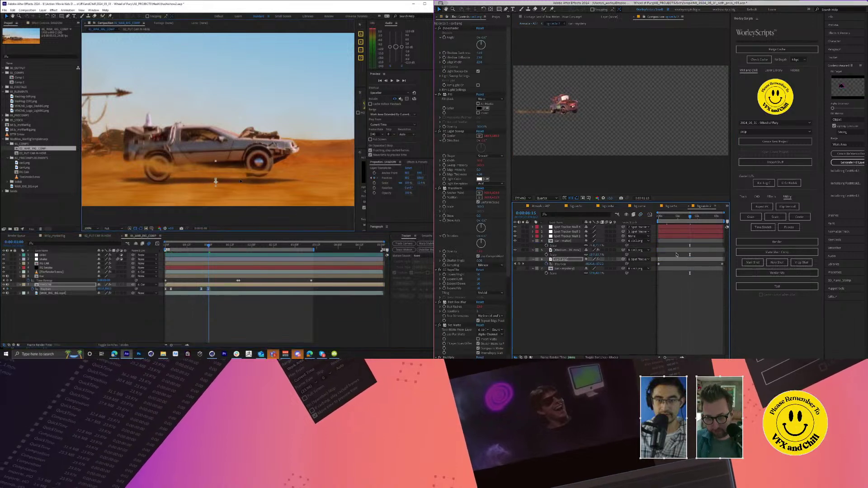
Step: Copy the car's Time Remap keyframes onto the SHADOW layer, starting at the beginning of the composition
left_click_drag(203, 248, 236, 261)
left_click(175, 274)
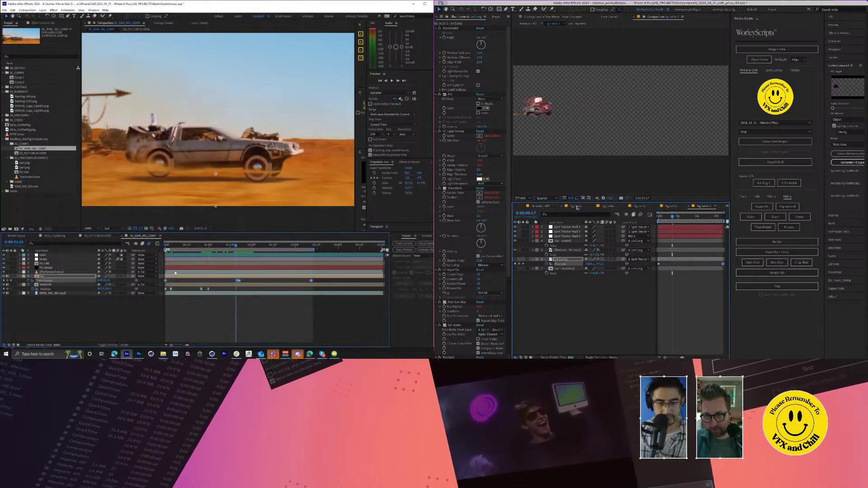
left_click(541, 206)
left_click_drag(169, 248, 152, 252)
key("space")
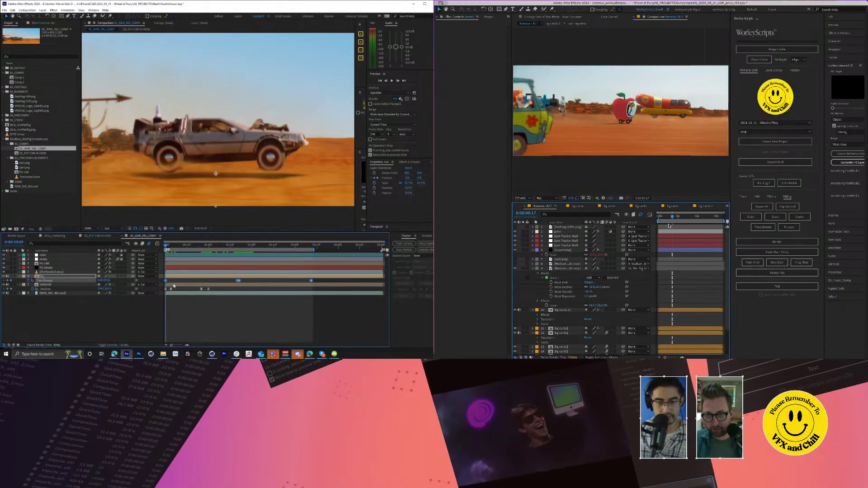
left_click(173, 285)
left_click_drag(699, 217, 678, 218)
Step: Add a shadow position keyframe just before the loop point and move the shadow slightly down just after it
left_click_drag(230, 247, 231, 253)
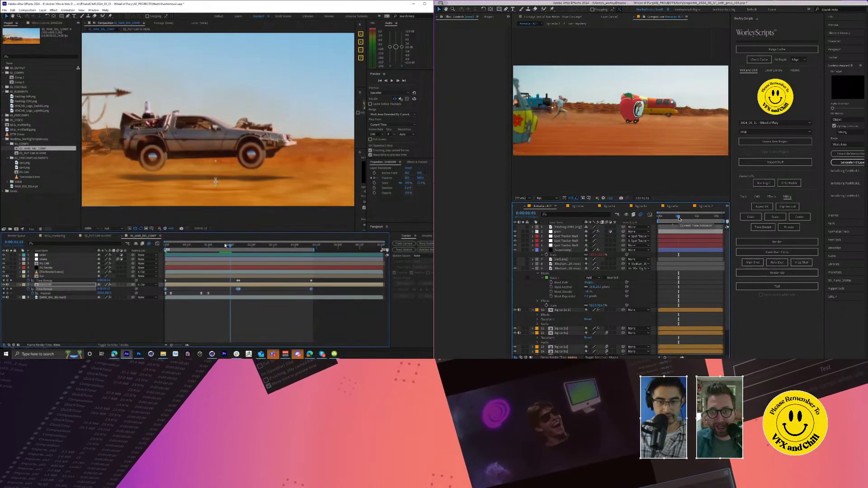
key("alt+shift+p")
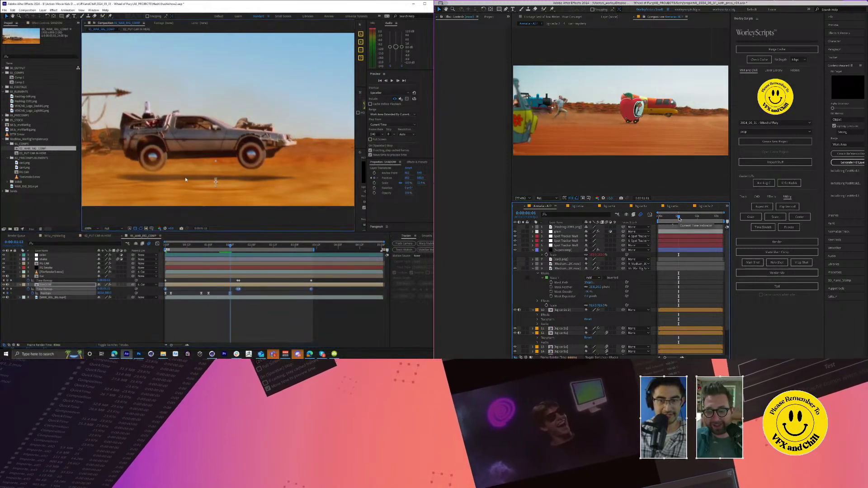
left_click(710, 208)
left_click_drag(234, 246, 246, 249)
left_click(496, 17)
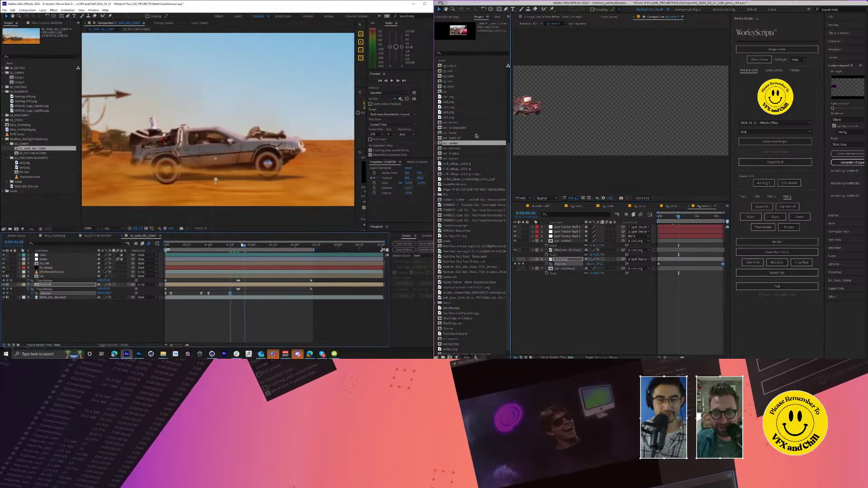
left_click_drag(191, 178, 192, 182)
Step: Reposition the shadow at three more times up to the work area's end, and show the race composition's Supercomp layers
left_click(497, 18)
left_click_drag(245, 248, 269, 249)
left_click(542, 206)
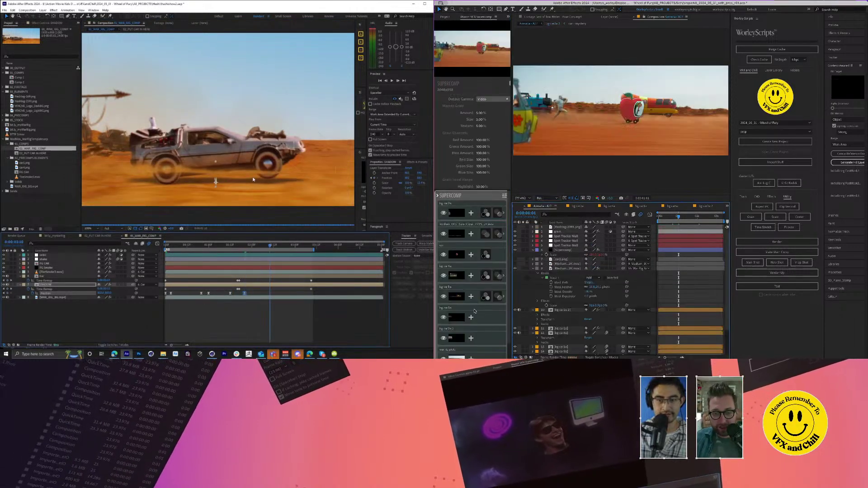
scroll(474, 311, "down", 1)
left_click_drag(258, 181, 262, 191)
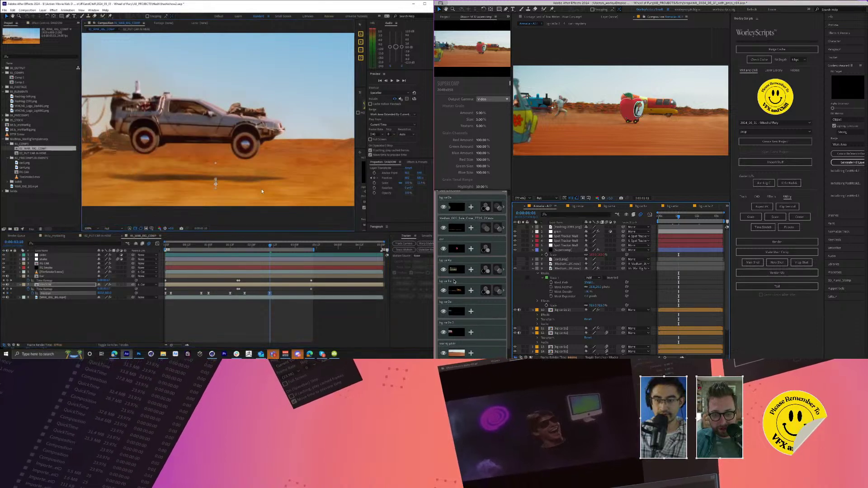
left_click(293, 248)
left_click(468, 281)
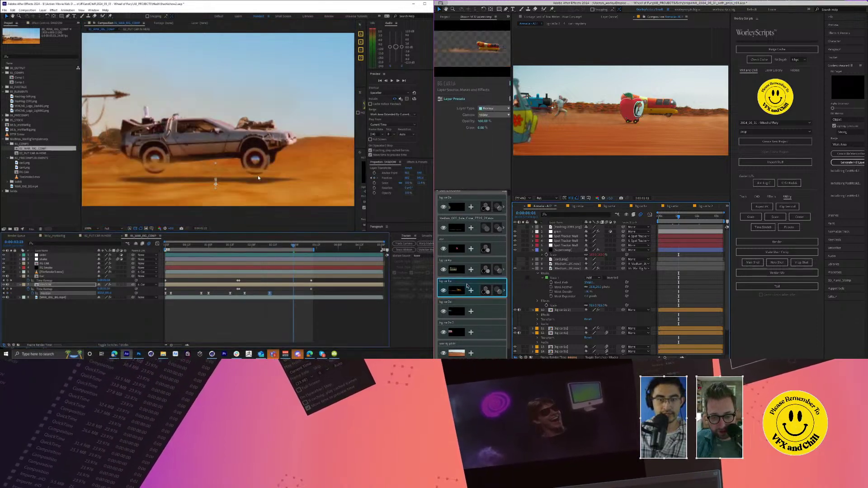
left_click(453, 324)
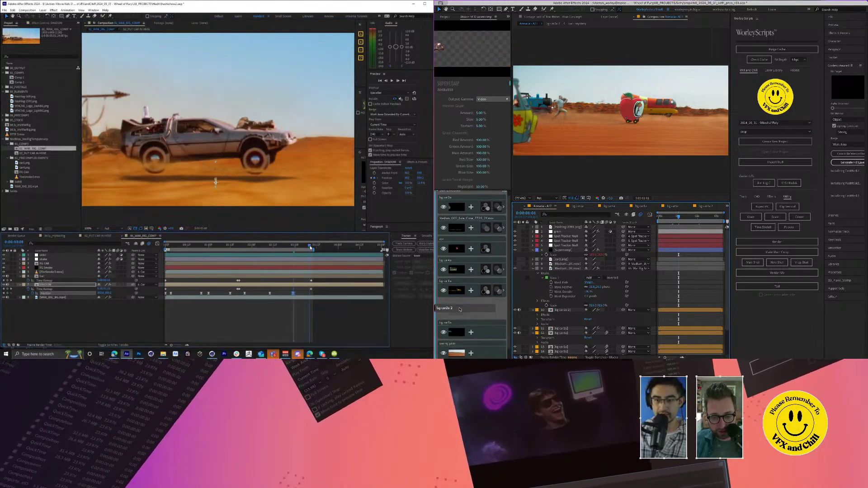
left_click(311, 248)
left_click_drag(254, 178, 254, 178)
Step: Return WAR_RIG_COMP to its first frame, and check the tow truck composition against the race composition
left_click(705, 206)
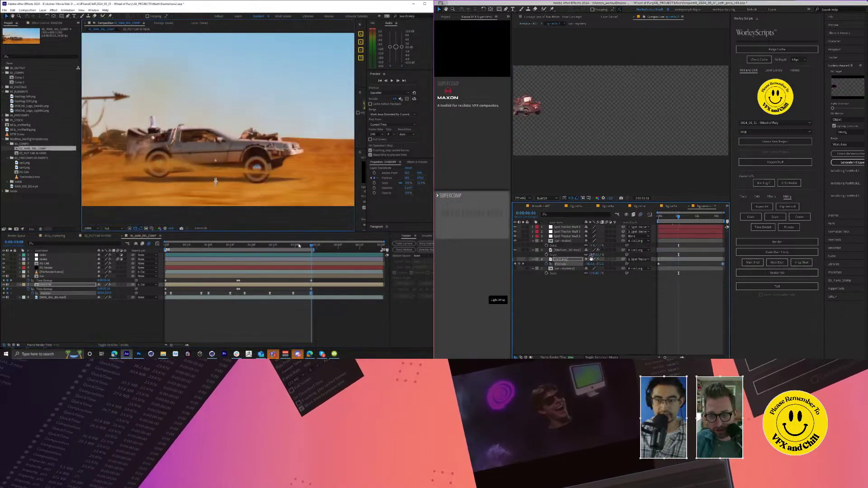
key("Home")
left_click(60, 273)
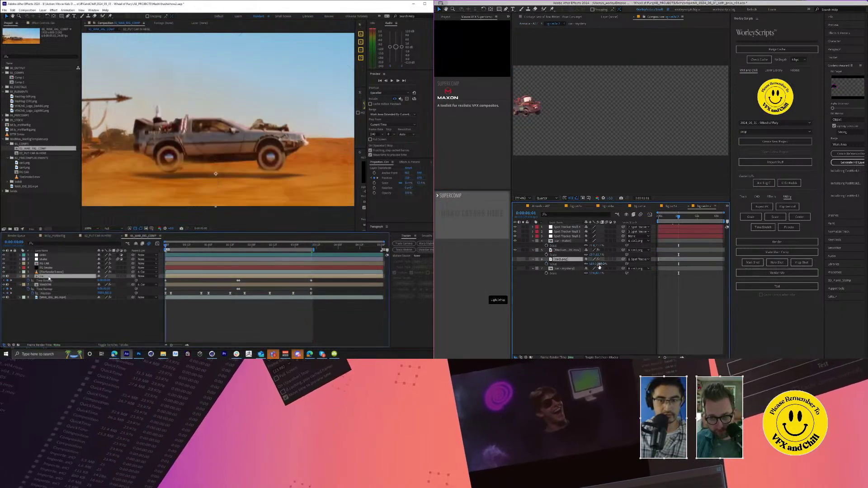
left_click(60, 269)
left_click(542, 206)
Step: Add a rectangular mask to the tire smoke layer around the rear of the DeLorean and feather its edges
left_click(54, 272)
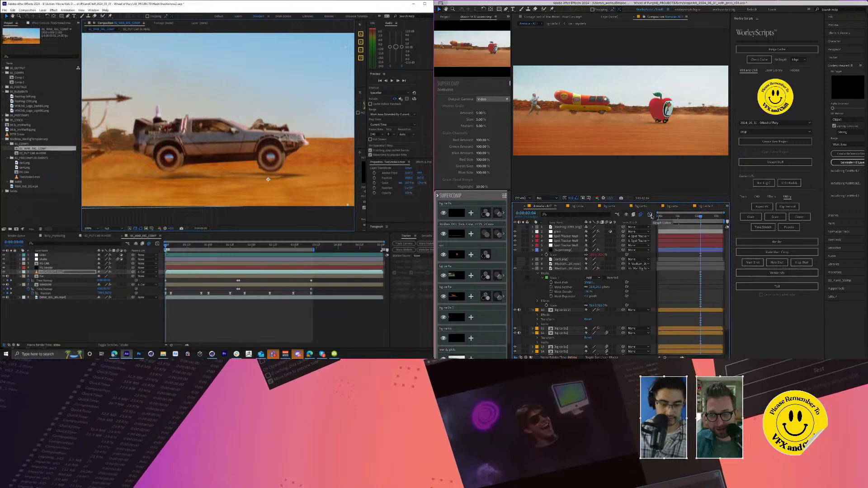
key("p")
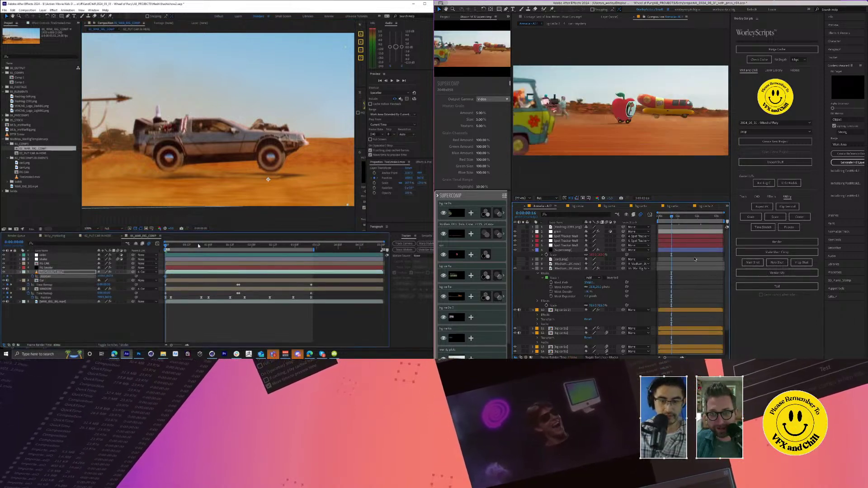
left_click_drag(205, 246, 179, 258)
scroll(181, 141, "down", 3)
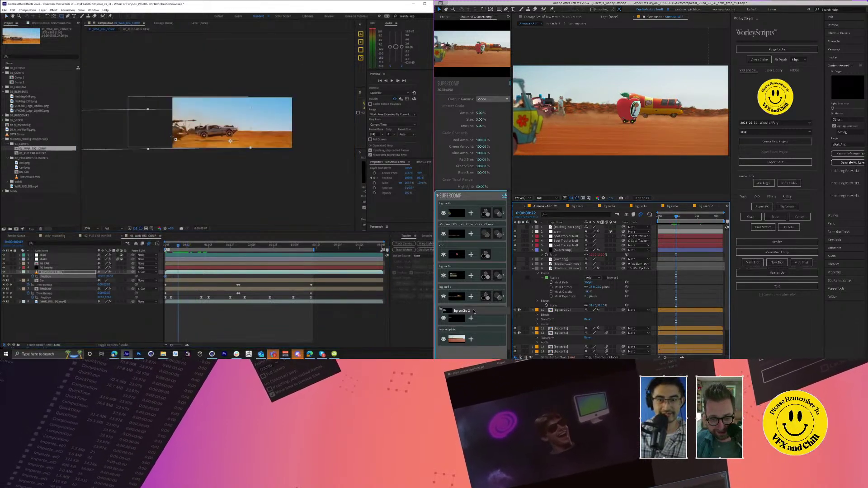
key("ctrl+shift+n")
key("f")
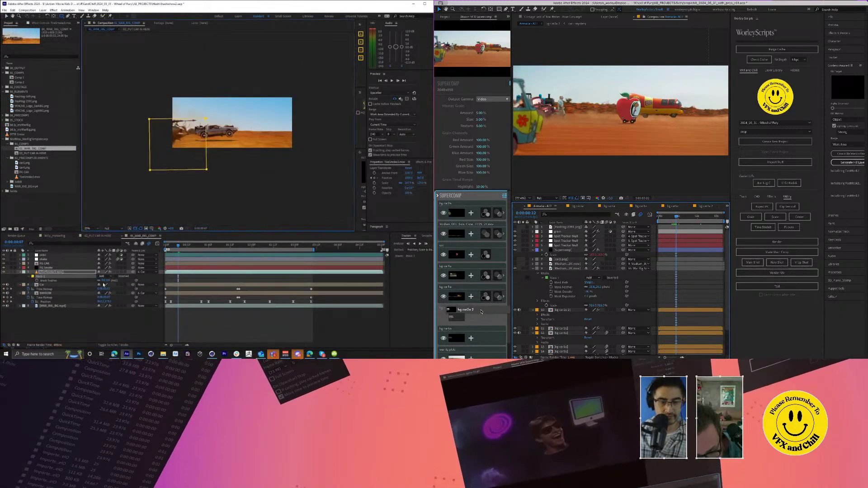
Step: Move the tow truck layer higher in the Supercomp stack and preview WAR_RIG_COMP from the start
left_click_drag(482, 290, 480, 271)
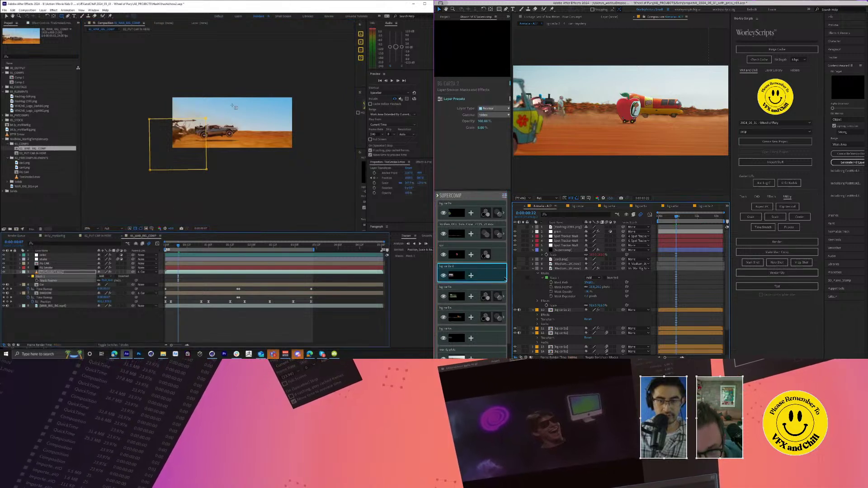
scroll(222, 135, "up", 4)
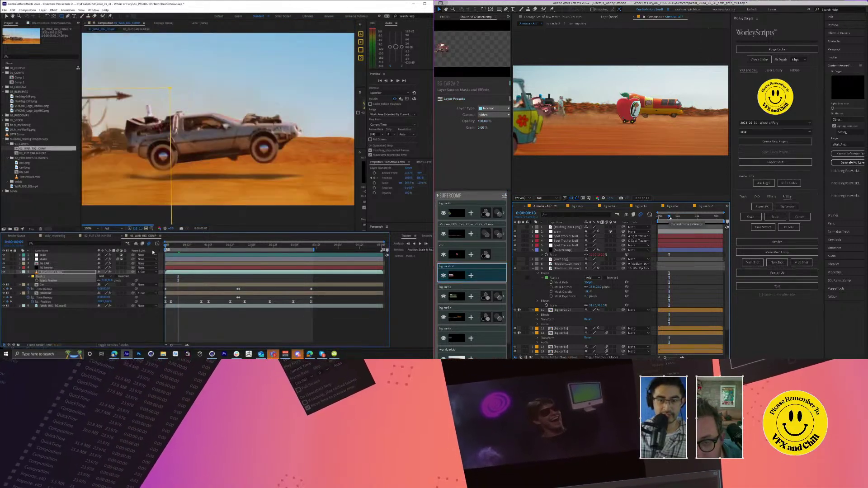
key("Home")
key("space")
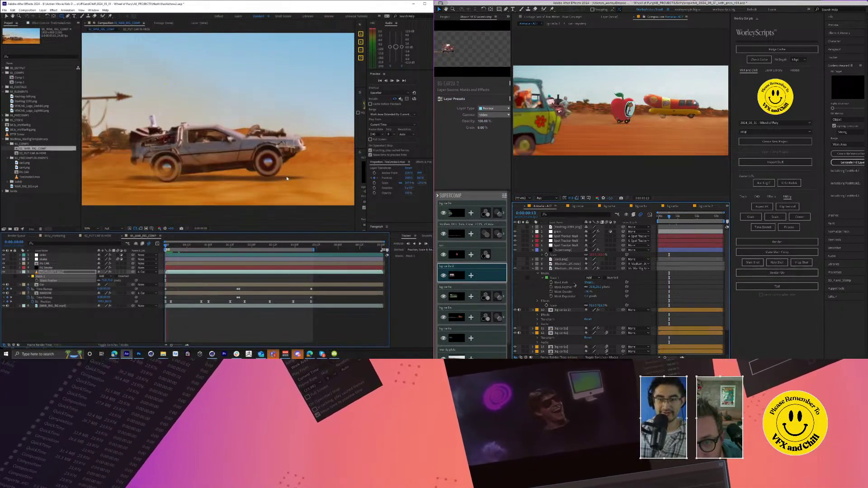
scroll(287, 181, "down", 2)
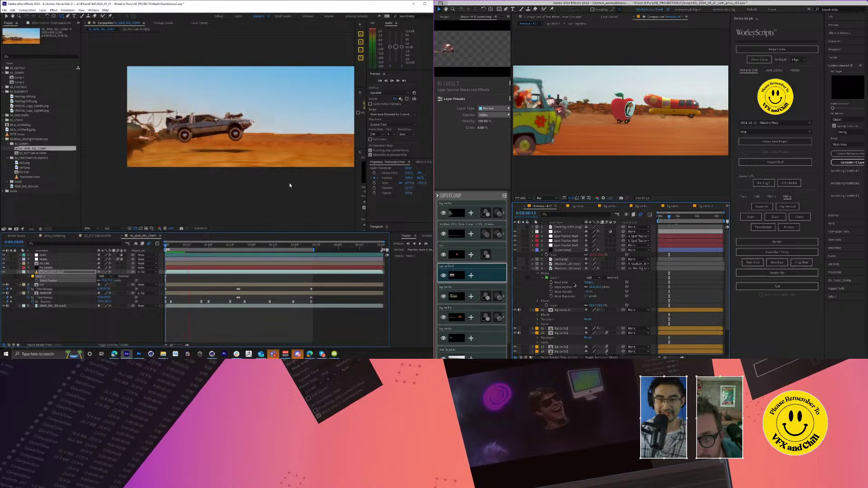
Step: Add Color Correction to the tow truck layer in Supercomp and hide the background vehicle layers below it
left_click(470, 275)
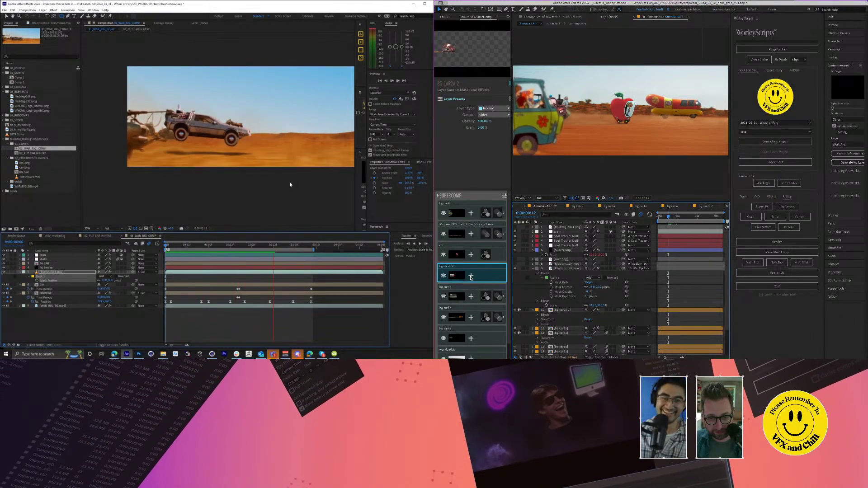
left_click(444, 261)
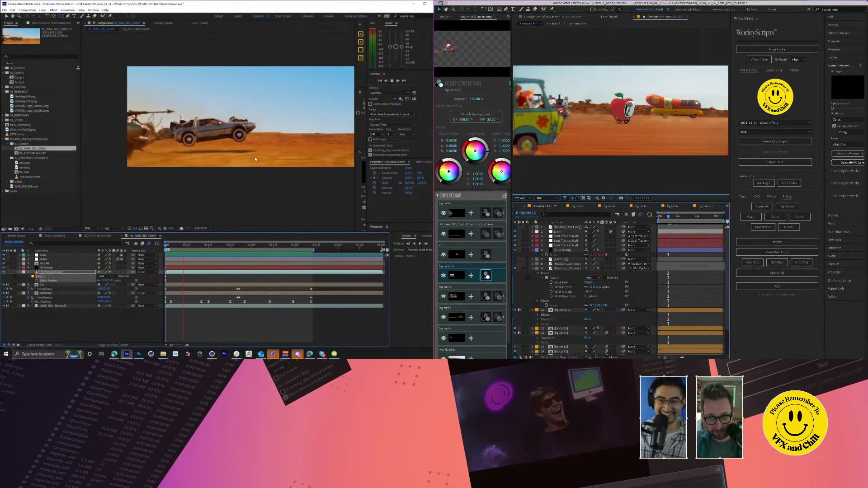
left_click(97, 236)
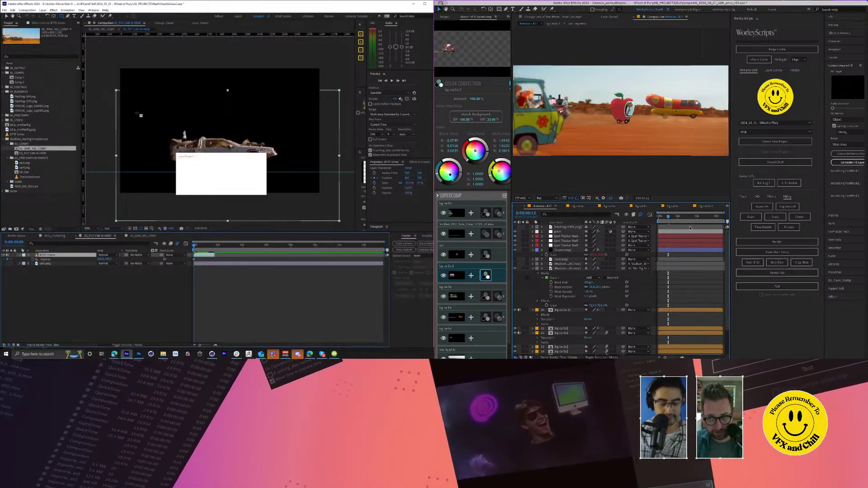
left_click(443, 297)
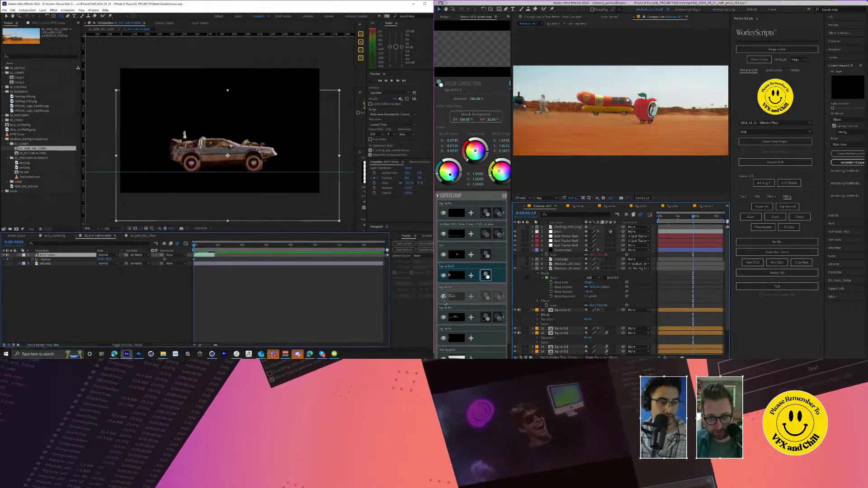
left_click(444, 317)
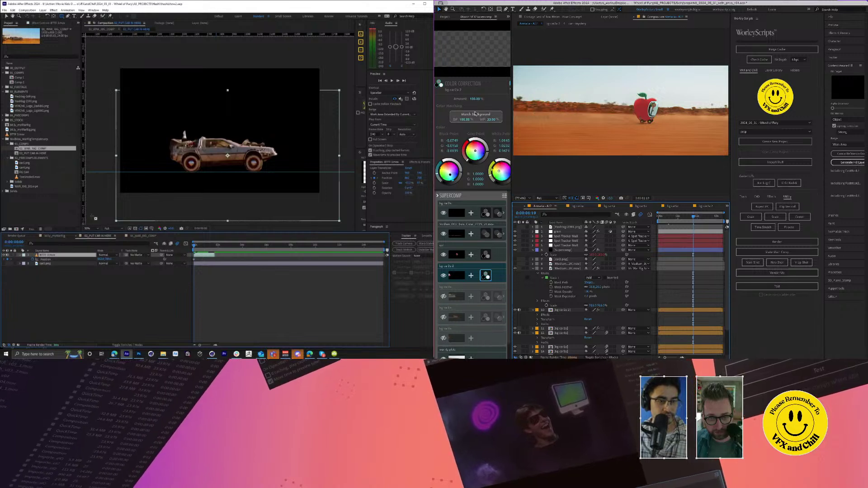
Step: Import both SHOW_RENDERS clips into the project's output folder, and match the tow truck's color correction to its background in Supercomp
key("ctrl+i")
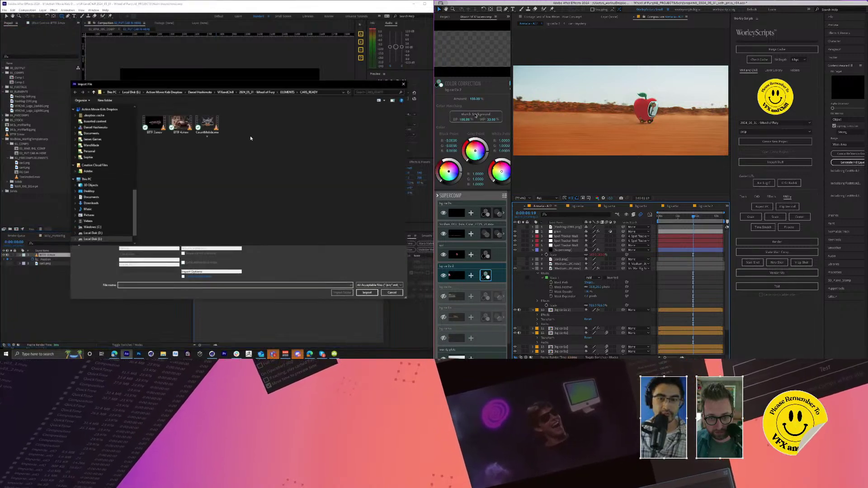
left_click(288, 92)
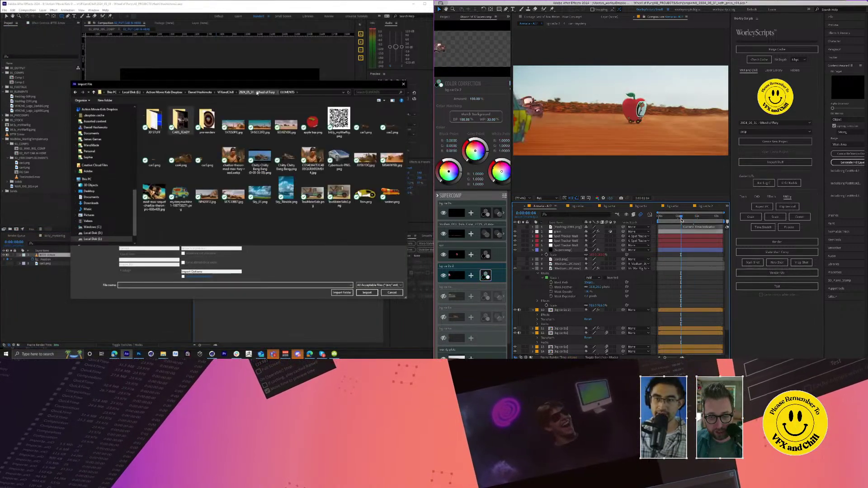
left_click(258, 92)
double_click(156, 131)
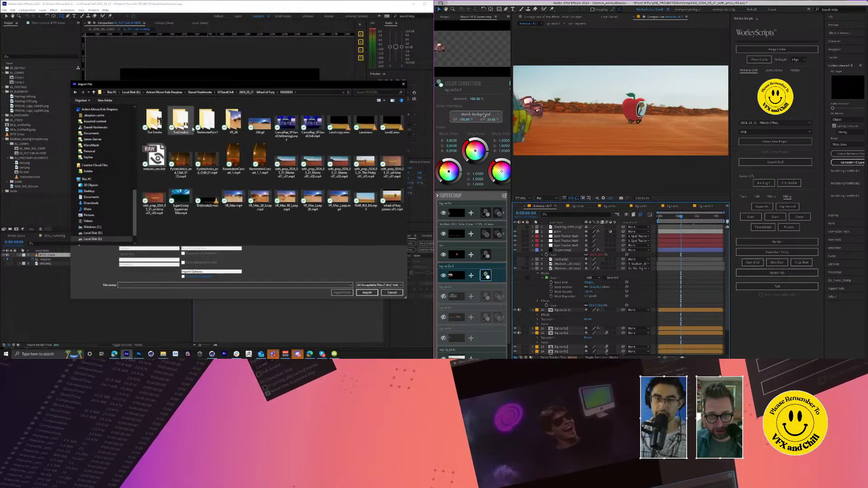
left_click(487, 114)
key("BackSpace")
double_click(154, 136)
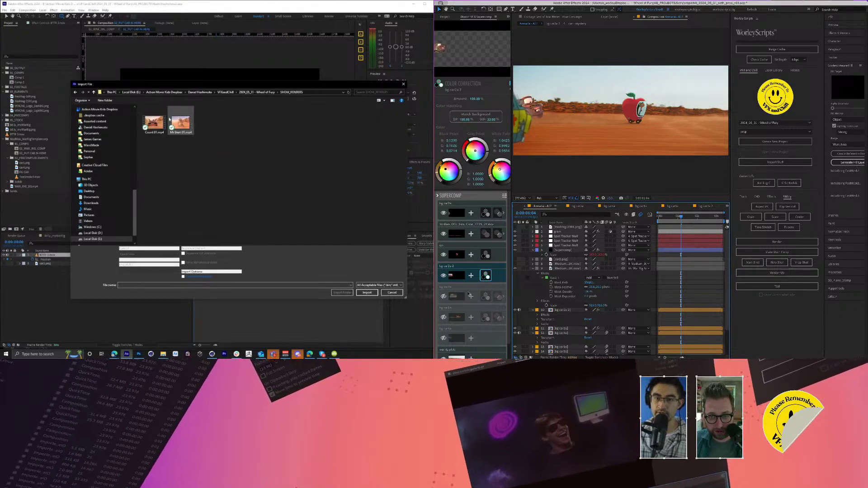
key("ctrl+a")
left_click(368, 293)
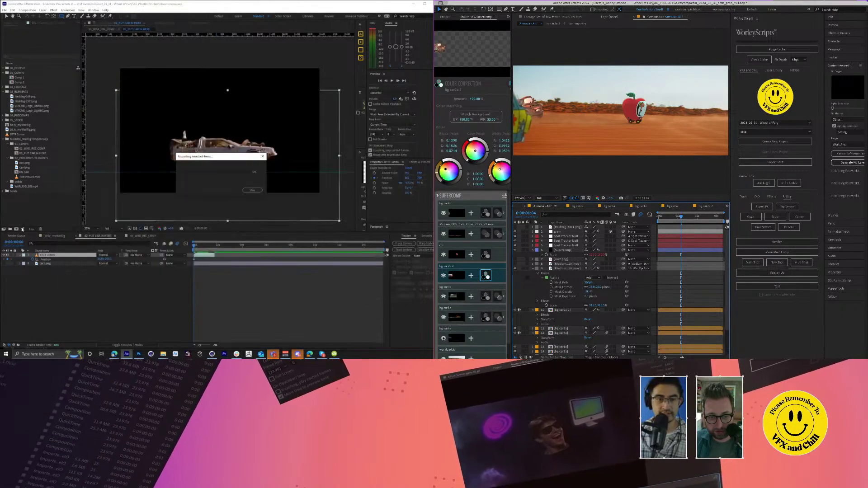
left_click_drag(23, 126, 15, 72)
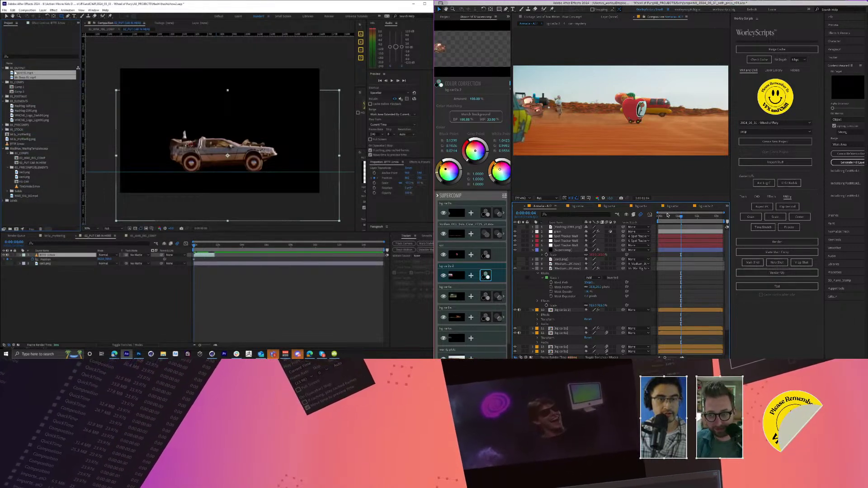
Step: Open the Count car render for playback, and add another effect to the tow truck layer in Supercomp
double_click(23, 72)
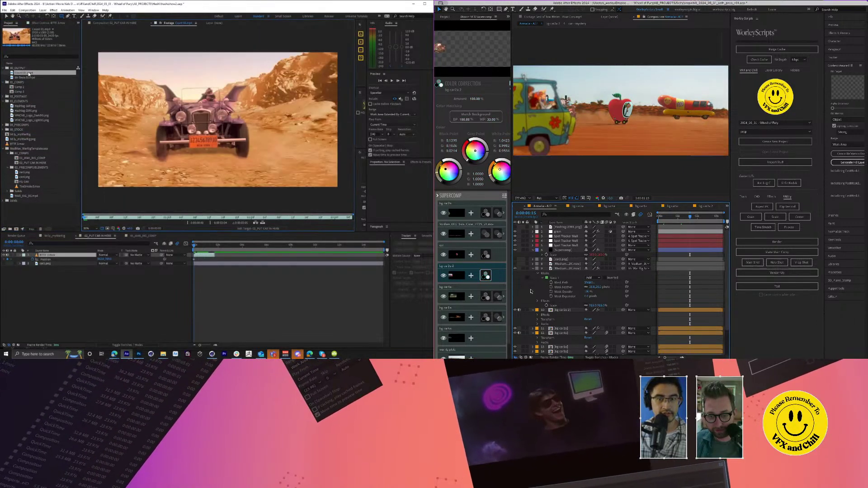
key("period")
left_click(470, 275)
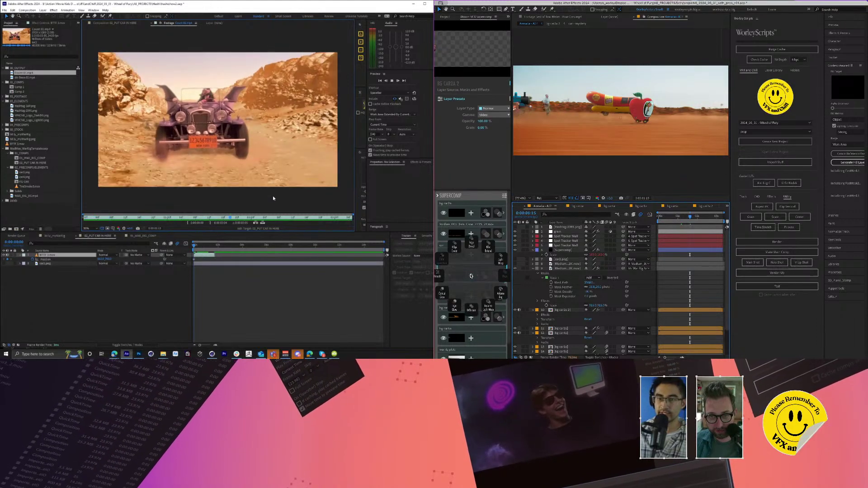
left_click(445, 291)
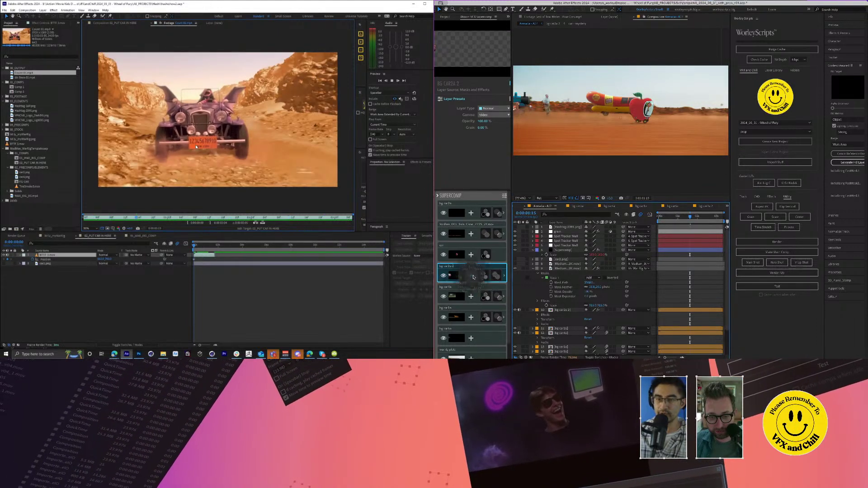
Step: Adjust the tow truck's exposure and color balance in its Color Correction, and scrub through the Count car render
scroll(475, 174, "down", 2)
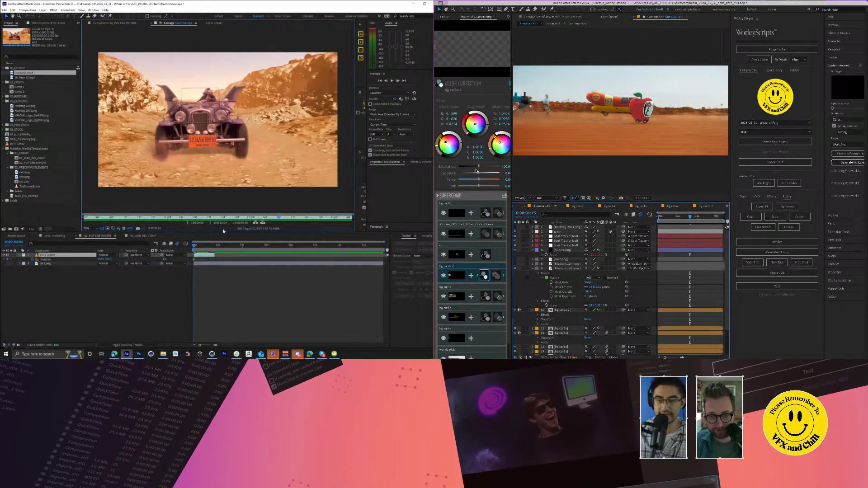
left_click_drag(230, 218, 190, 218)
left_click_drag(479, 174, 474, 174)
left_click_drag(191, 218, 191, 243)
left_click_drag(463, 144, 461, 145)
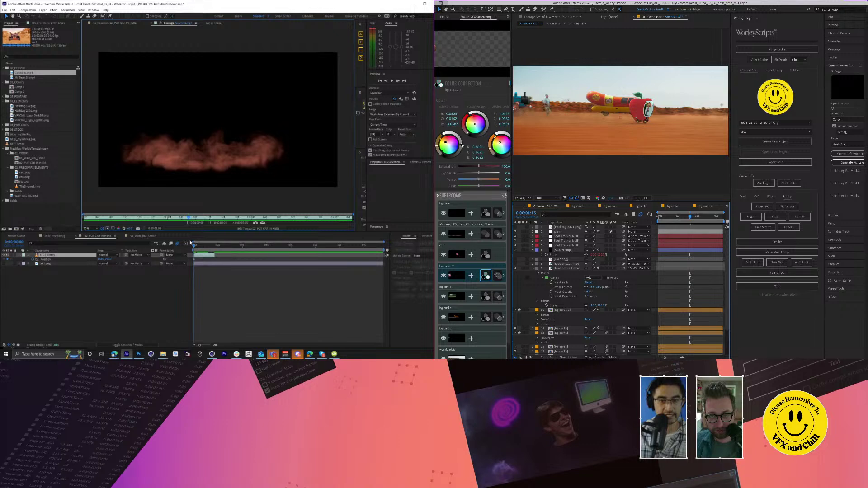
Step: Review the Mr Bean render, the race composition and the Count car render, and save the War Rig project
double_click(20, 77)
left_click(680, 218)
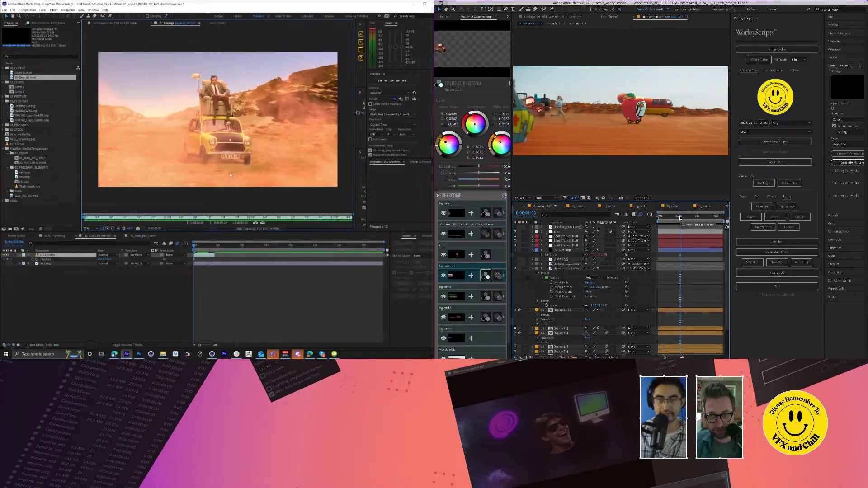
key("space")
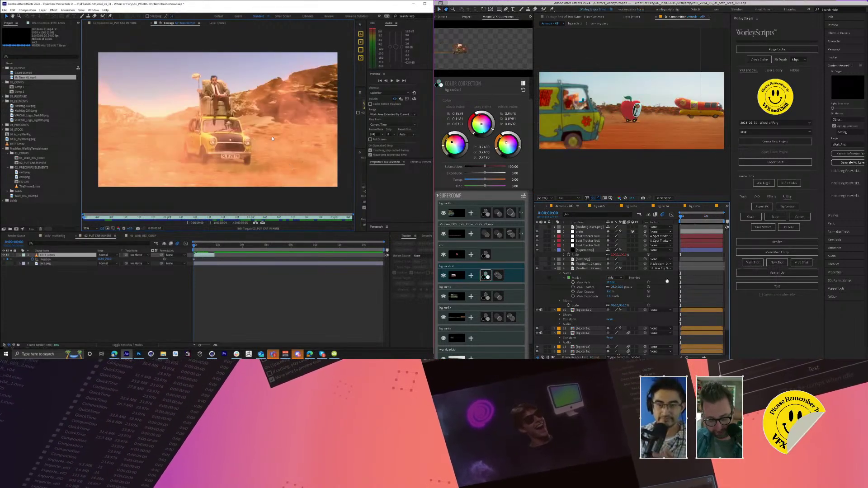
double_click(34, 74)
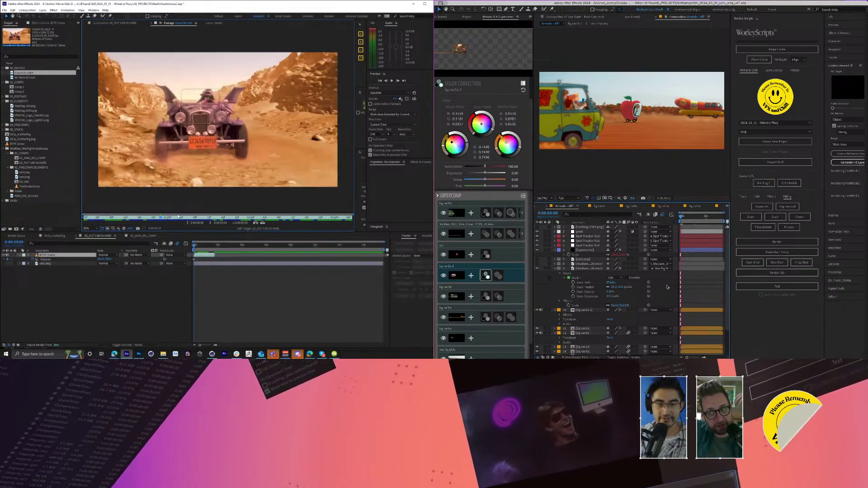
key("ctrl+s")
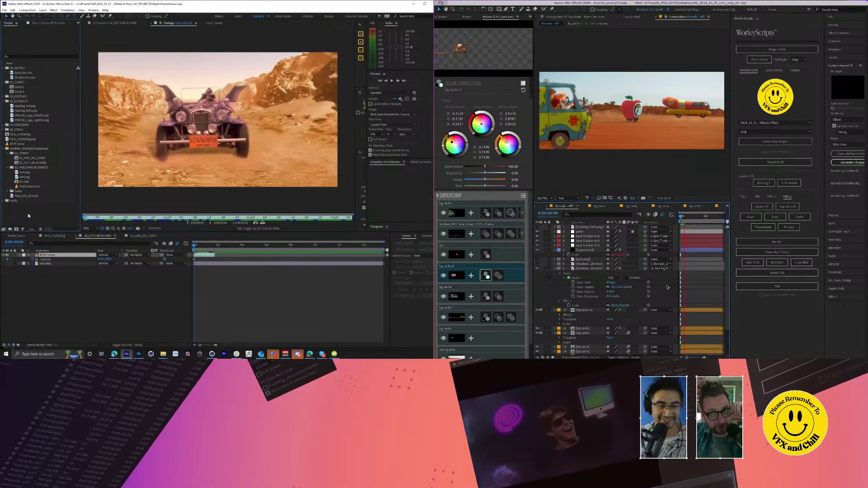
Step: Browse the project, render, footage and MovieClips folders for another vehicle, and enlarge the race composition viewer to full size
double_click(40, 213)
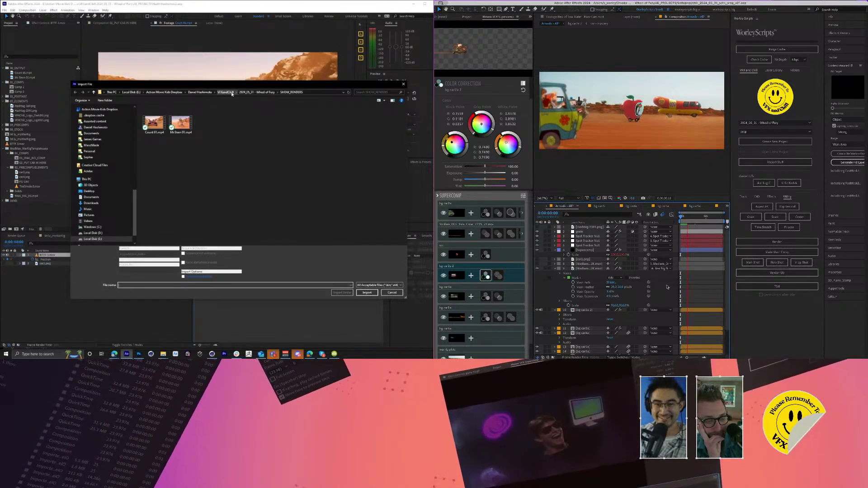
left_click(251, 92)
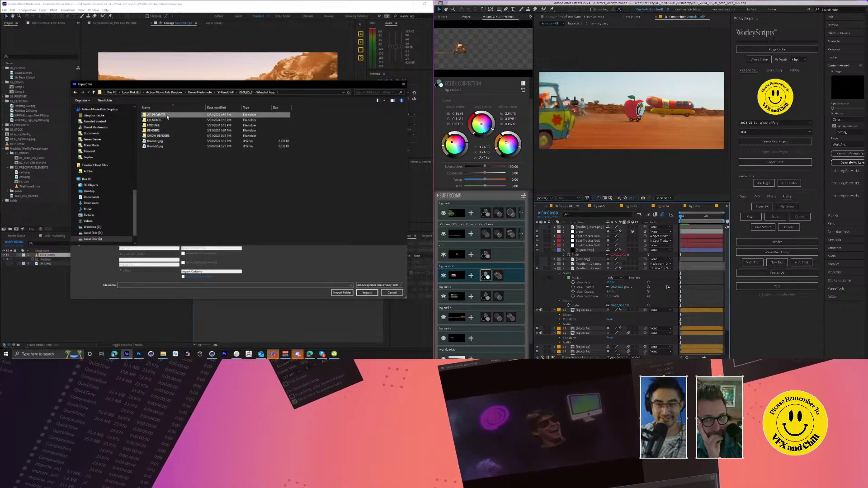
double_click(166, 115)
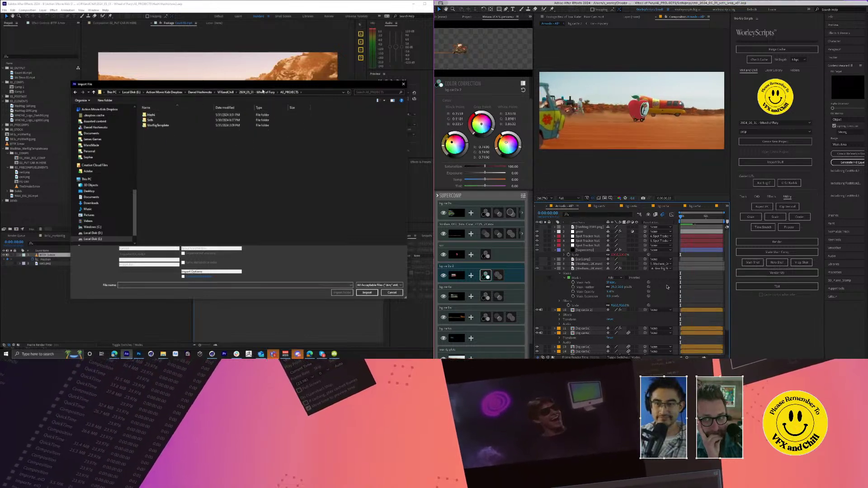
left_click(265, 93)
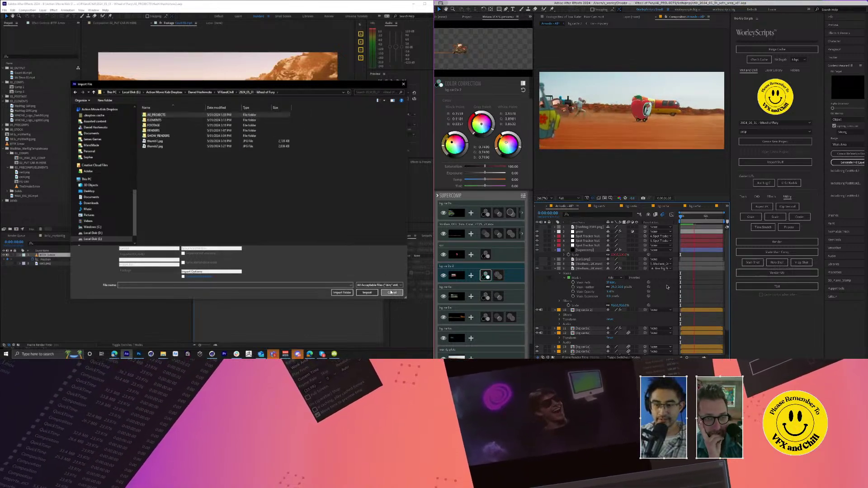
double_click(158, 136)
left_click(256, 92)
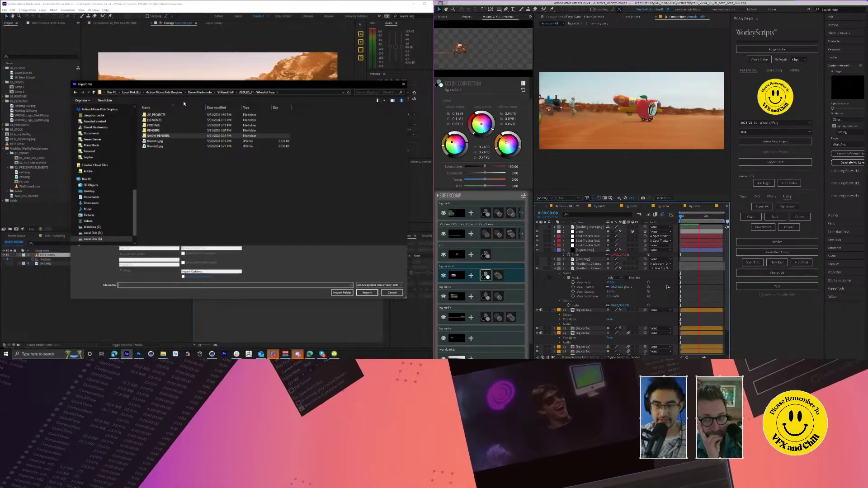
double_click(154, 125)
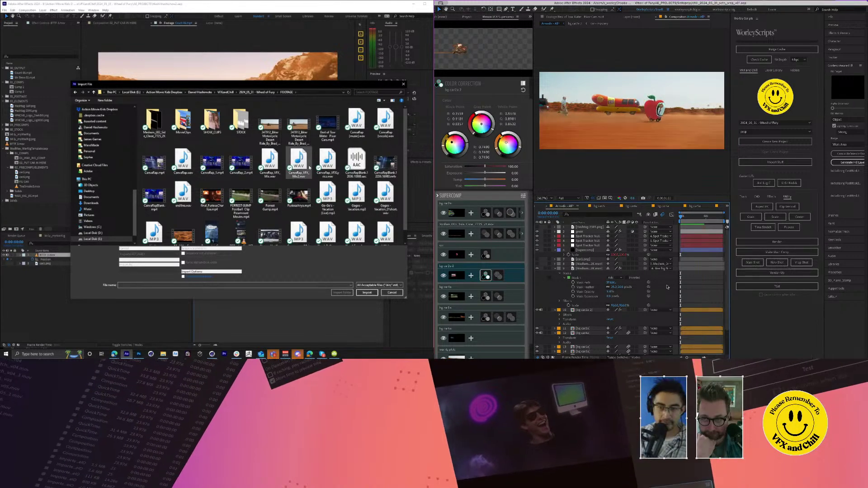
scroll(309, 160, "down", 1)
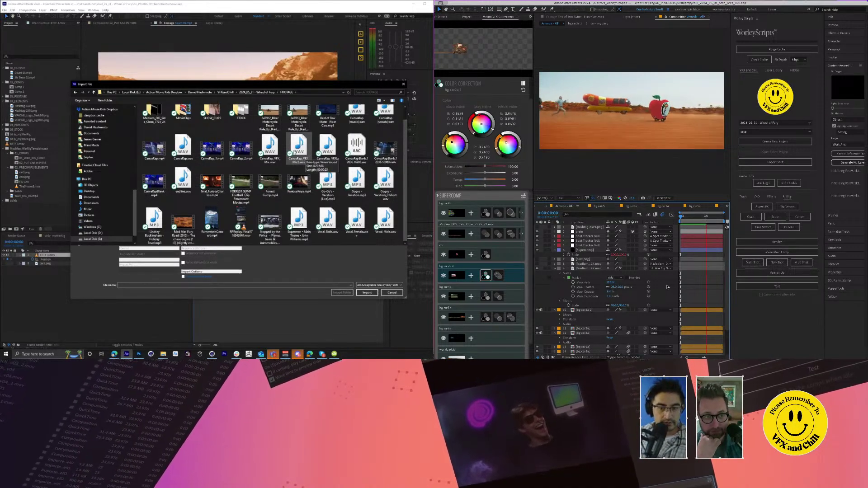
scroll(305, 157, "up", 1)
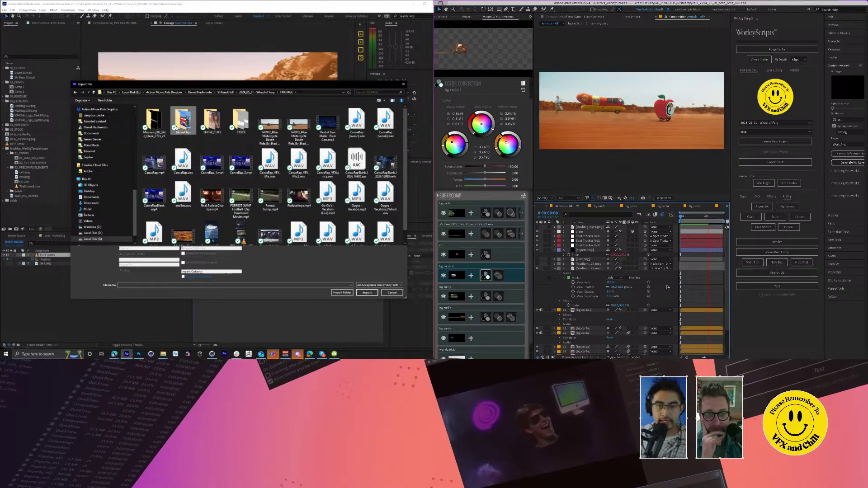
double_click(183, 120)
left_click_drag(322, 84, 331, 96)
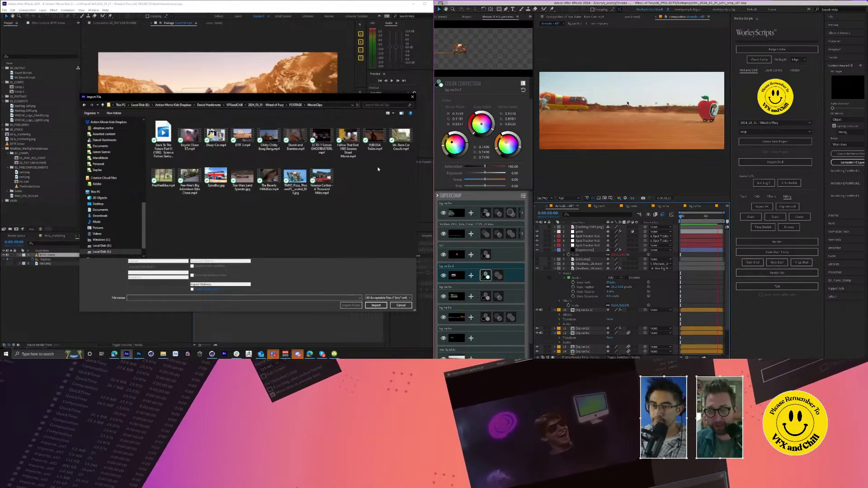
key("grave")
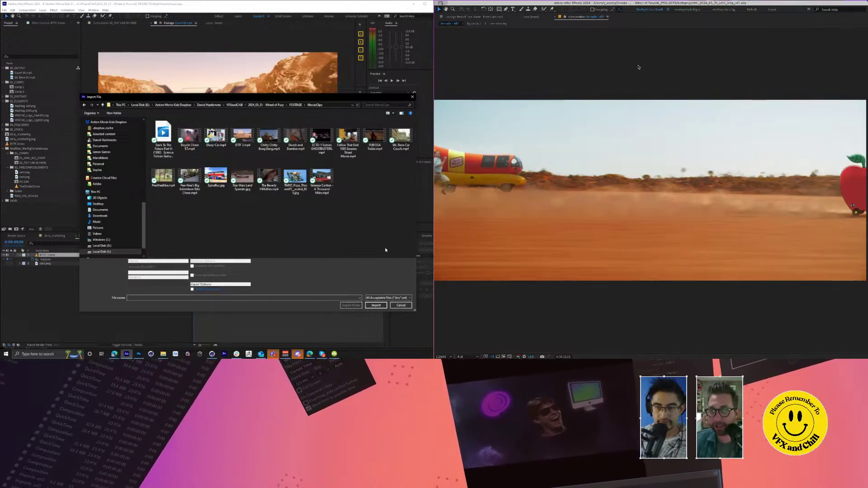
left_click(405, 306)
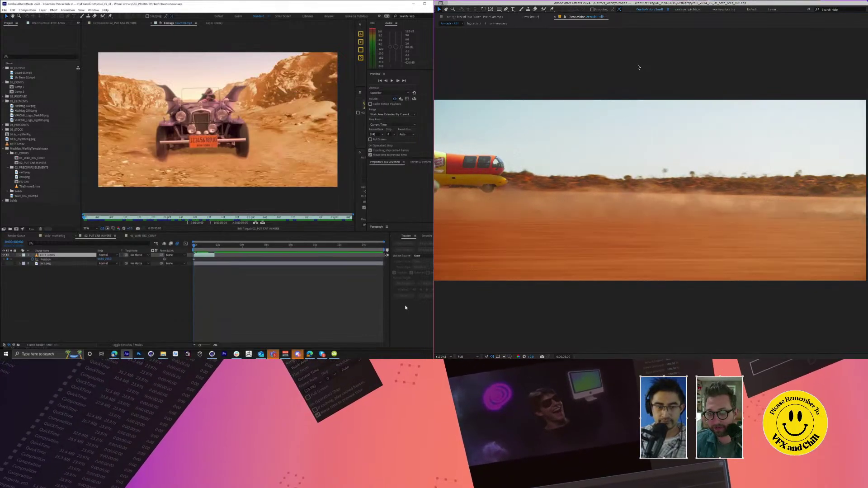
Step: Import Chitty Chitty Bang Bang.png from the ELEMENTS folder into the project
double_click(51, 220)
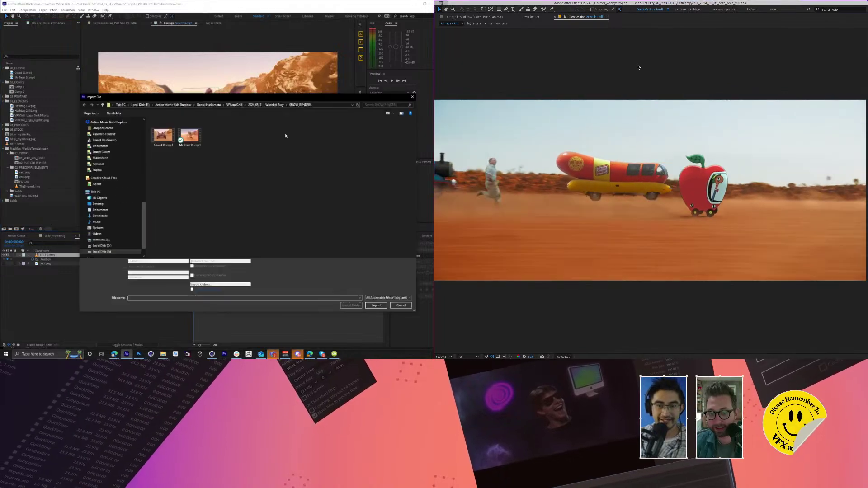
left_click(273, 104)
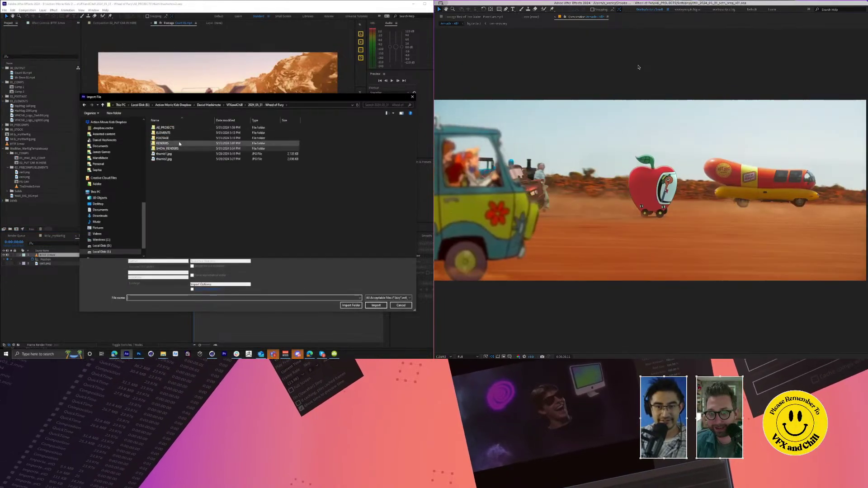
double_click(243, 143)
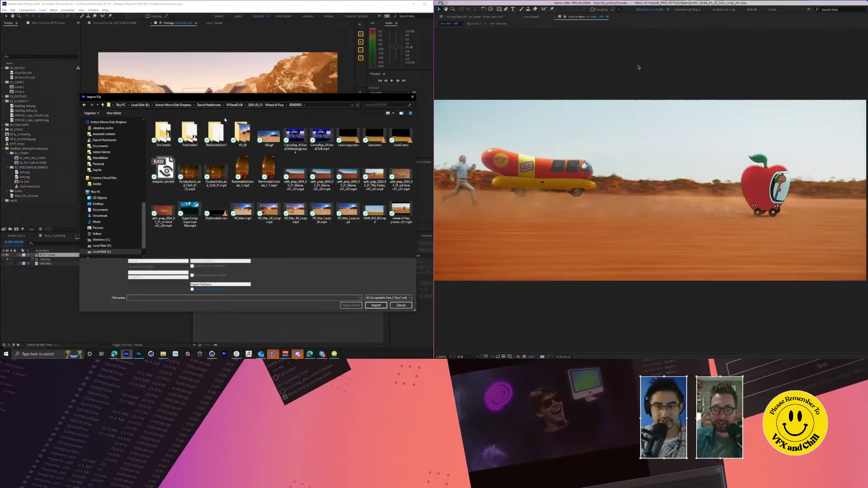
left_click(267, 105)
left_click(178, 134)
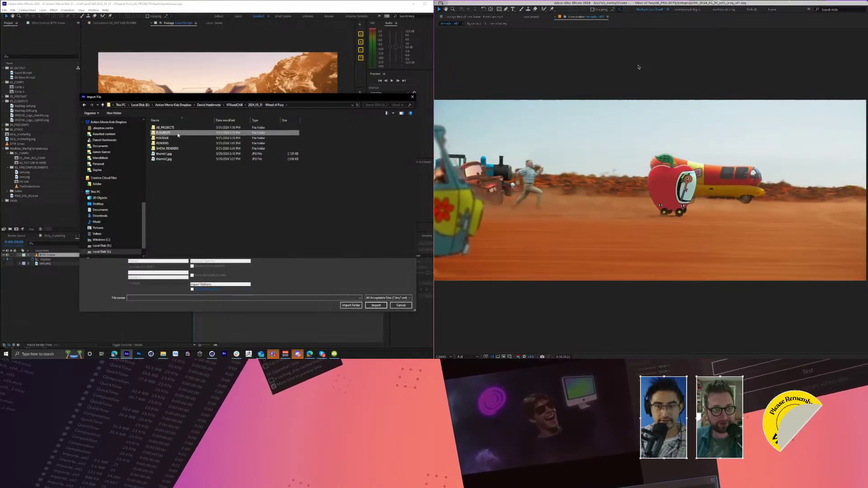
double_click(178, 134)
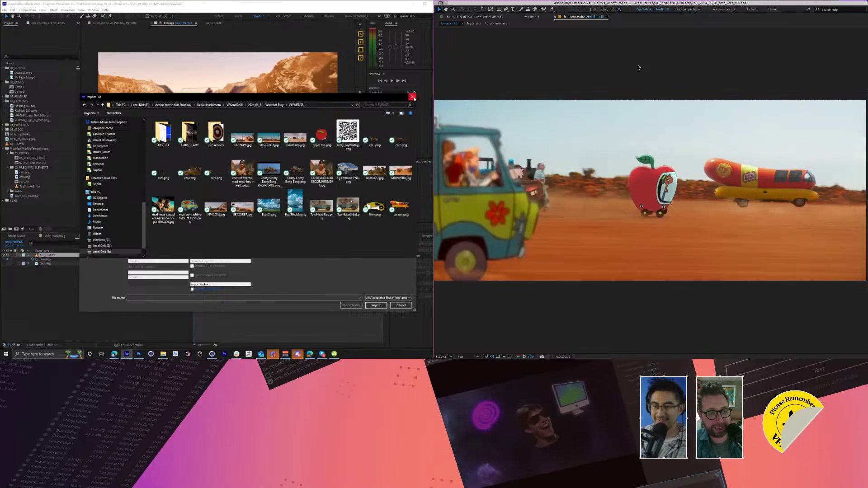
left_click(299, 172)
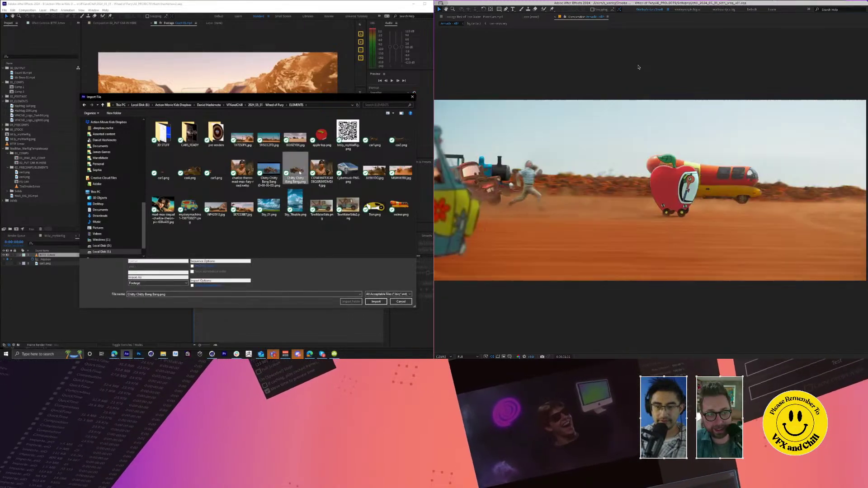
double_click(301, 173)
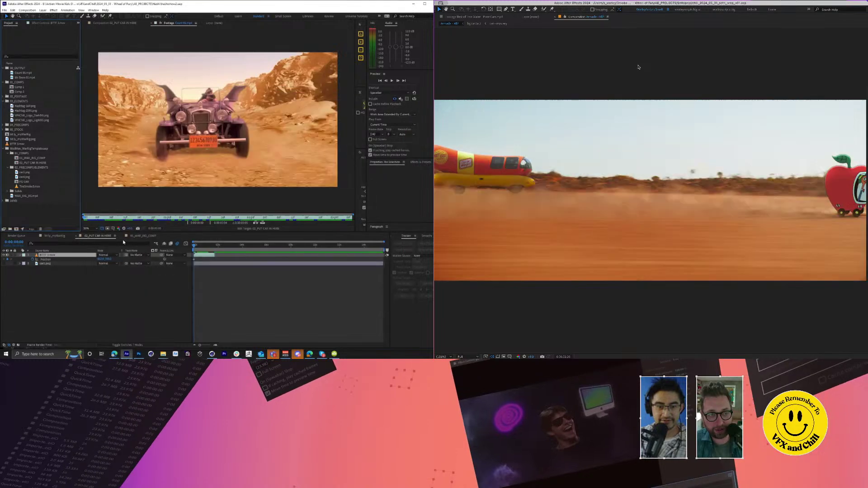
Step: Duplicate the imported War Rig template folder in the project
left_click(31, 158)
left_click(31, 149)
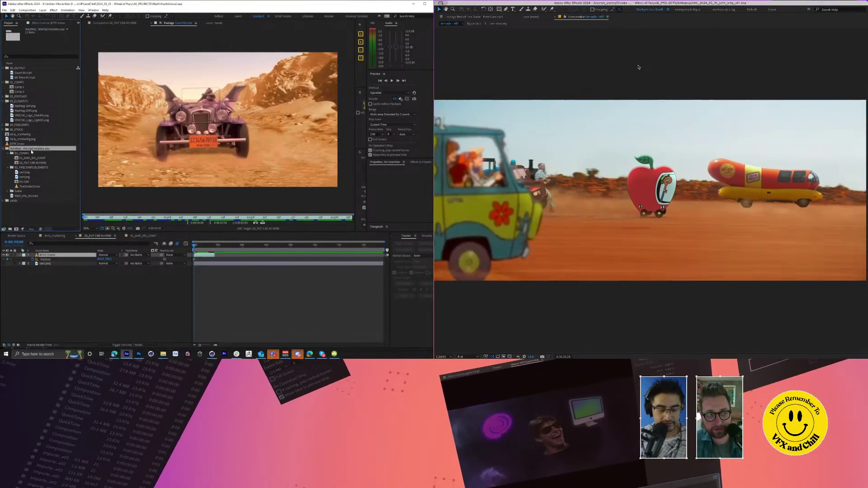
key("ctrl+d")
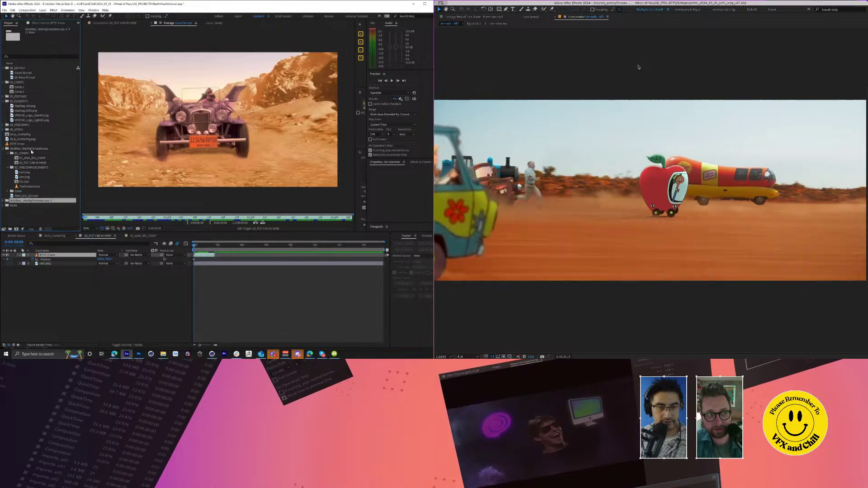
Step: Expand the duplicated War Rig template folder and open its 01_WAR_RIG_COMP and 02_PUT CAR IN HERE comps
left_click(3, 200)
left_click(22, 205)
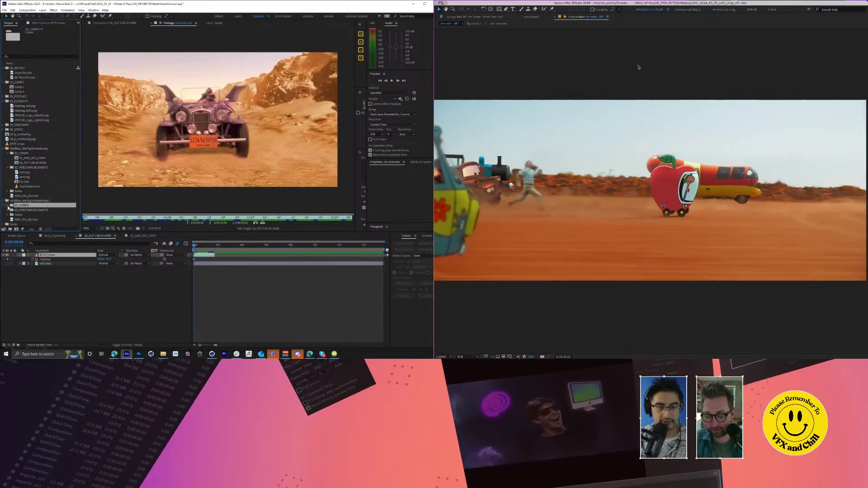
left_click(8, 206)
double_click(32, 210)
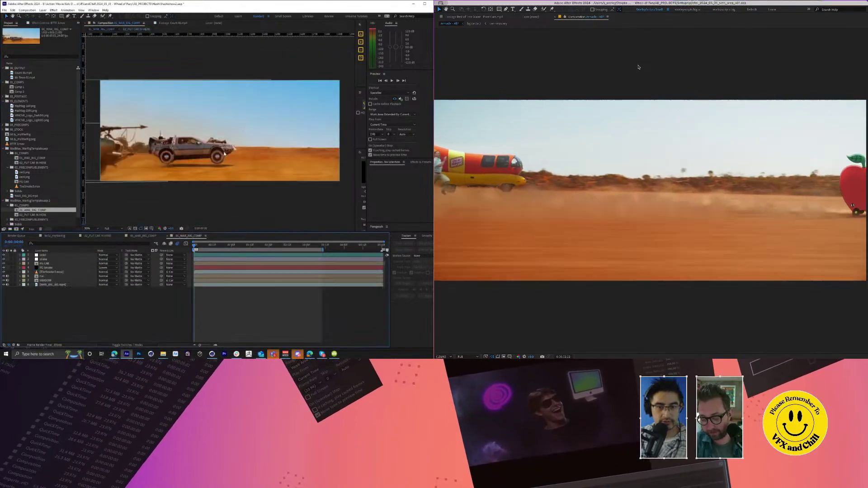
left_click(223, 156)
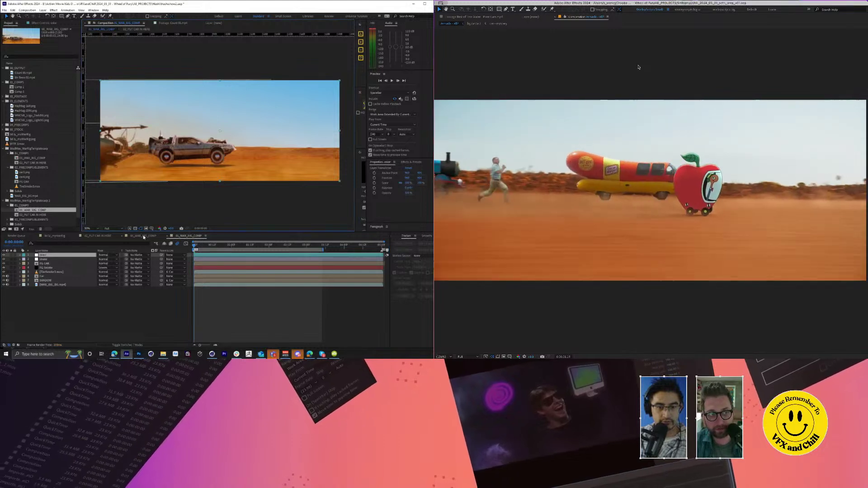
double_click(33, 214)
left_click(217, 144)
Step: Import the Chitty Chitty Bang Bang image from the ELEMENTS folder alongside the project's other element images
left_click(28, 120)
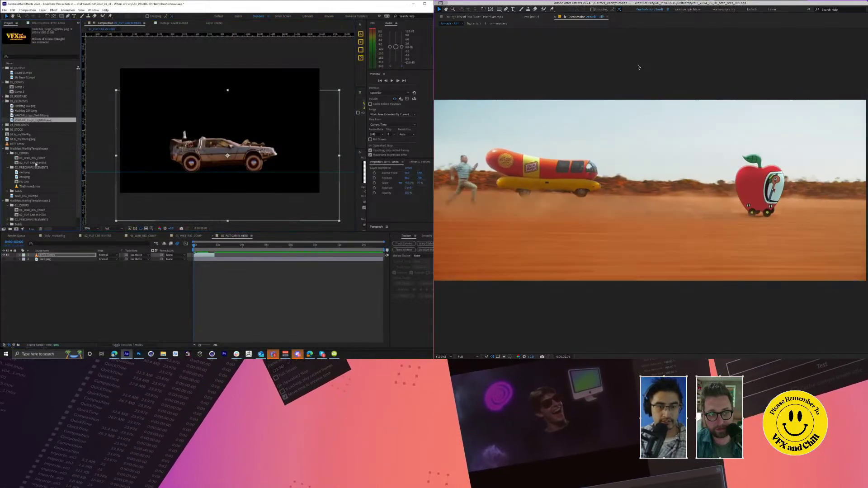
key("ctrl+i")
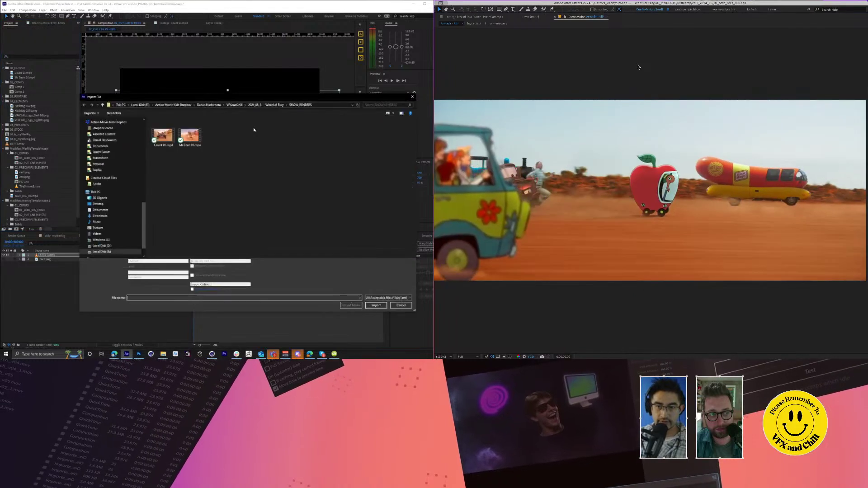
left_click(269, 107)
left_click(234, 105)
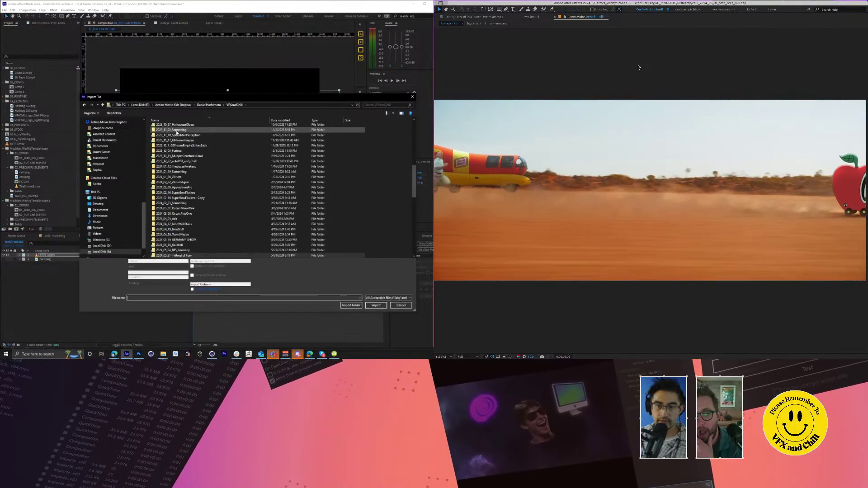
scroll(113, 138, "up", 5)
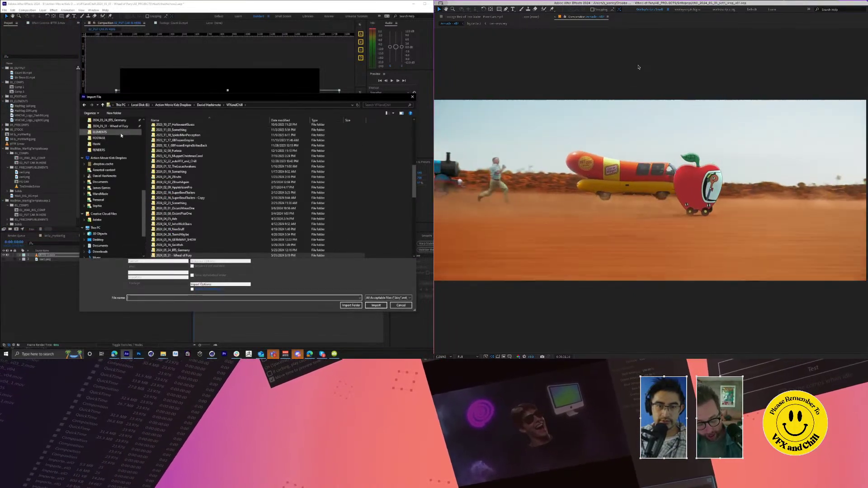
left_click(99, 131)
double_click(295, 170)
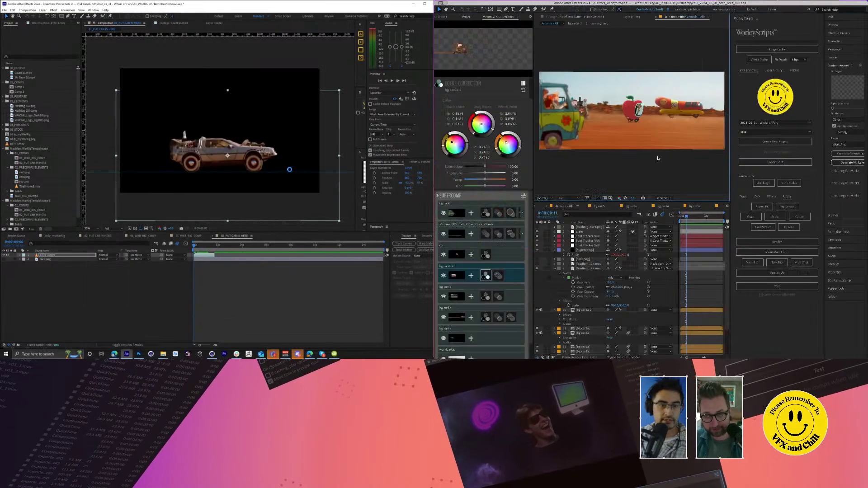
Step: Add the Chitty Chitty Bang Bang image to the 02_PUT CAR IN HERE comp, scaled down and rotated, and hide the DeLorean layer
left_click_drag(48, 108, 48, 256)
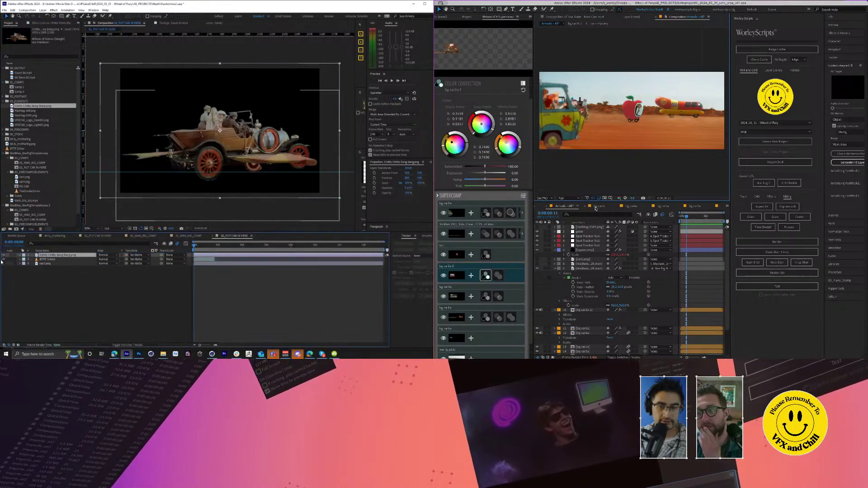
left_click(334, 75)
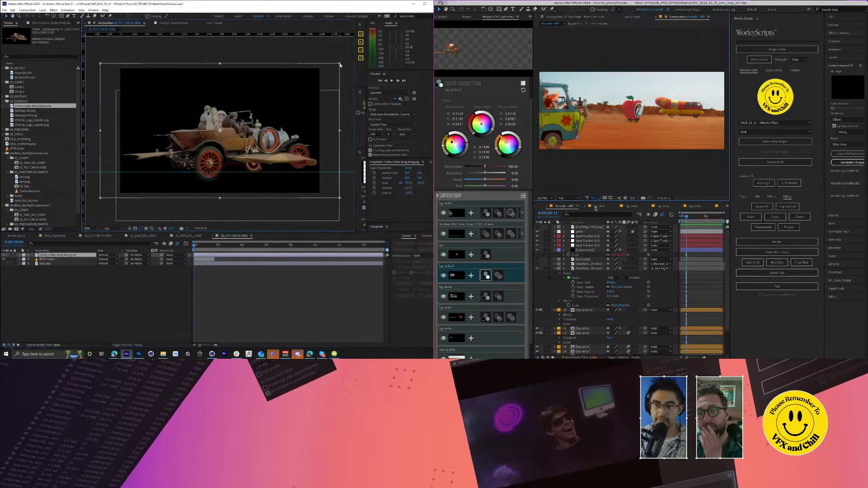
left_click_drag(337, 65, 315, 80)
left_click_drag(275, 121, 256, 128)
key("ctrl+alt+0")
key("w")
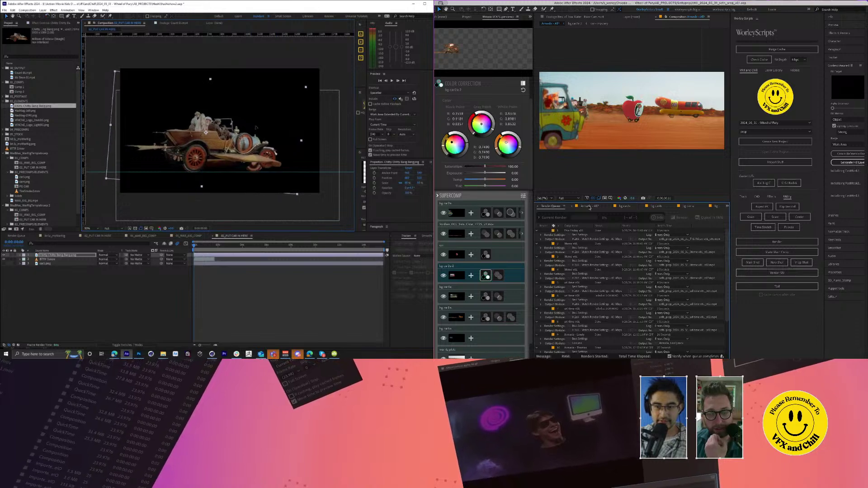
left_click(4, 259)
Step: Close the extra comps in the race project's timeline and bring up the duplicated War Rig comp
left_click(610, 206)
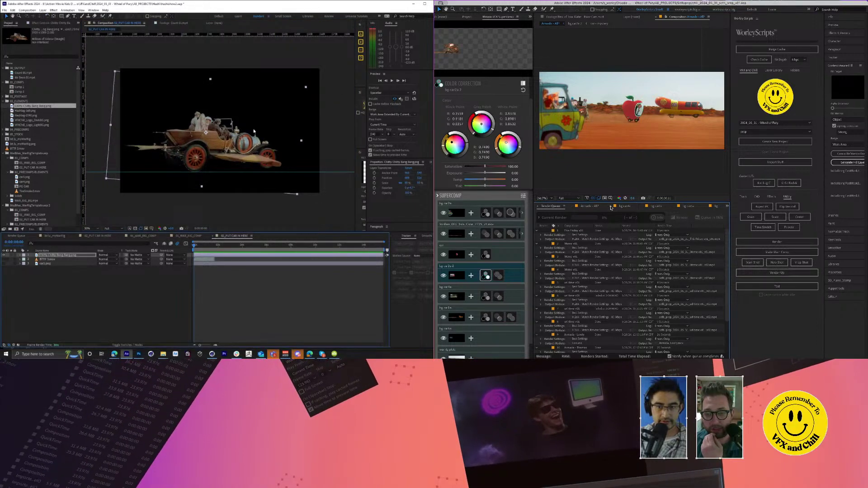
left_click(52, 237)
left_click(610, 206)
left_click(611, 207)
left_click(593, 207)
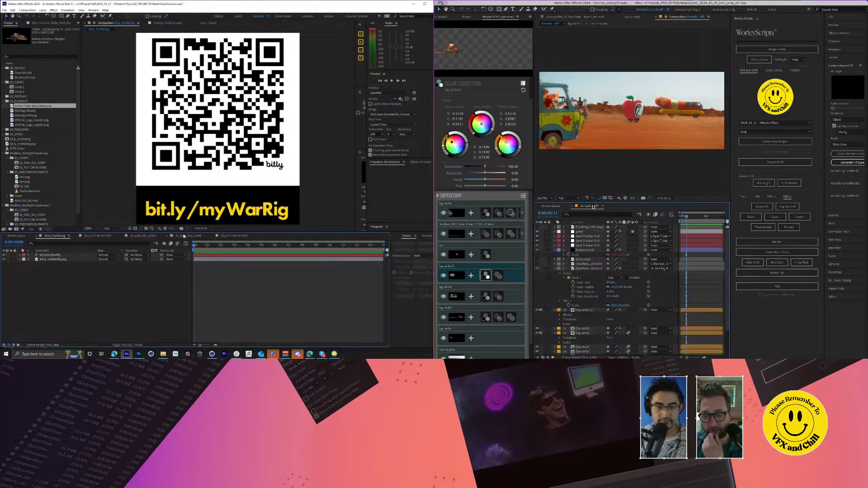
left_click(184, 237)
Step: Look through the race project's items for the Armada vehicle comps and inspect the War Rig comp's layers
left_click(466, 17)
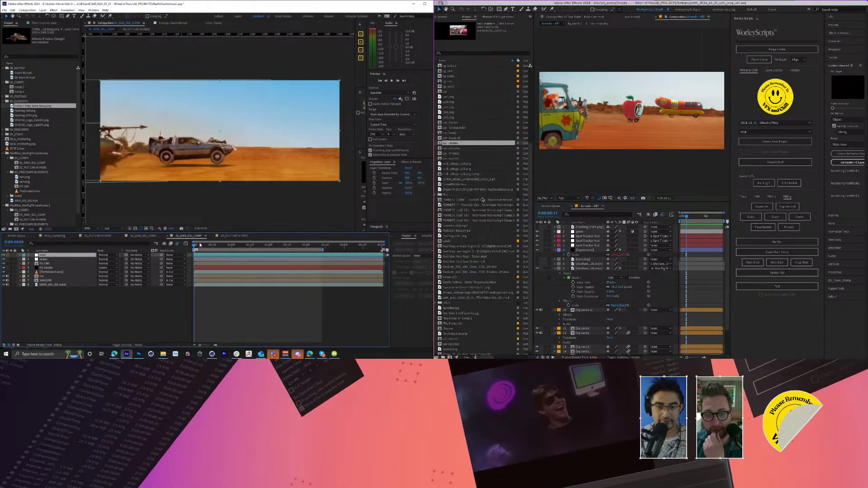
scroll(482, 199, "up", 1)
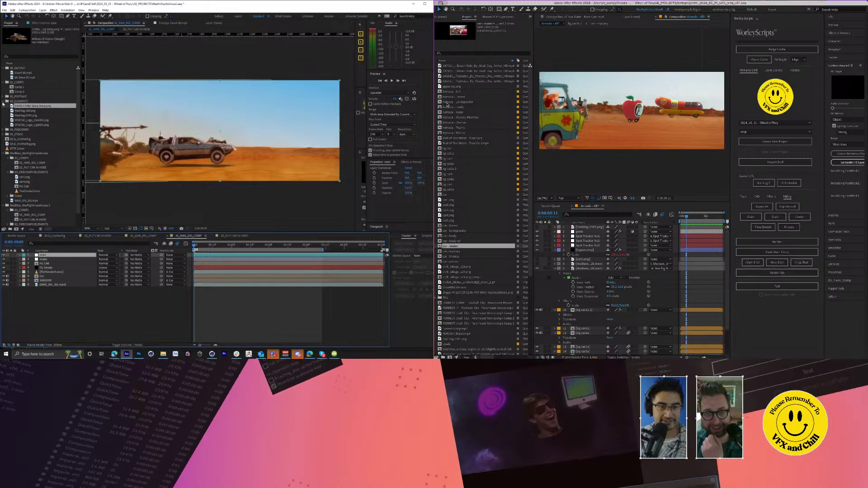
left_click(101, 263)
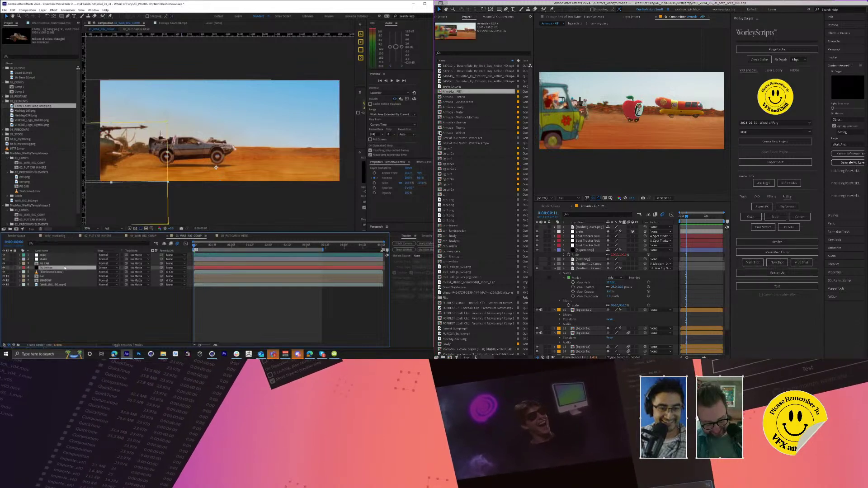
left_click(452, 92)
left_click(454, 133, "shift")
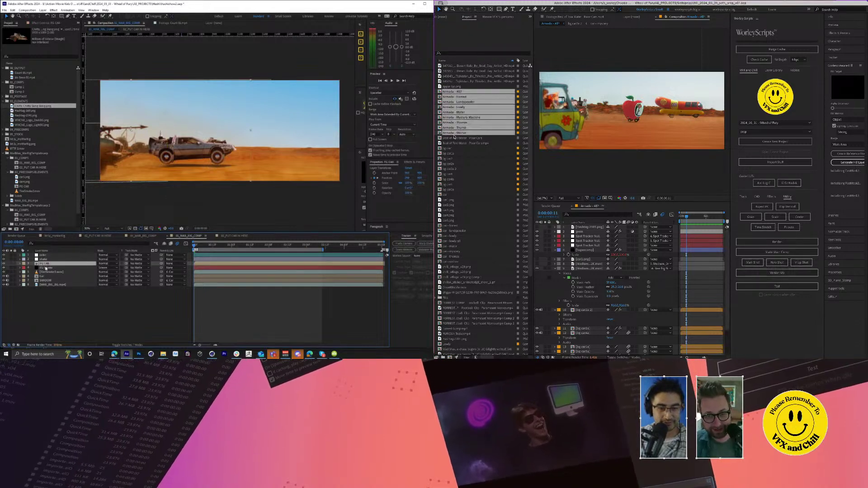
left_click(454, 138)
Step: Replace the car and shadow layers in the duplicated War Rig comp with the new 02_PUT CAR IN HERE comp
left_click(45, 276)
left_click(34, 214)
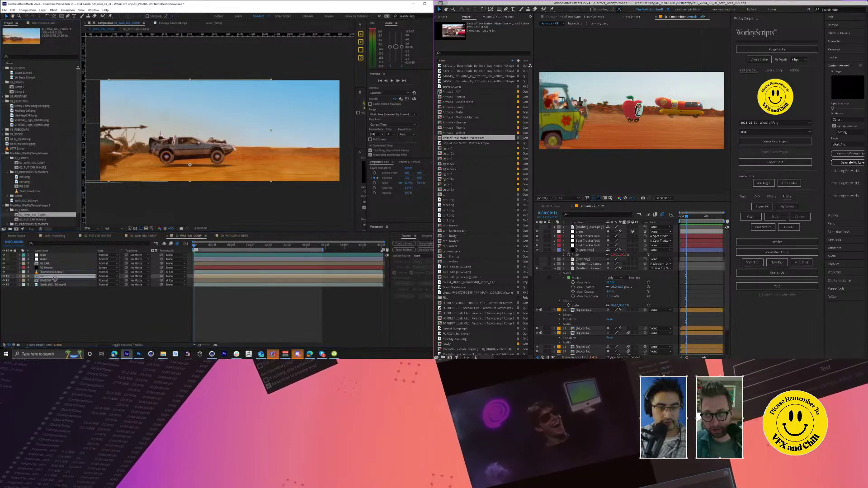
left_click(45, 219)
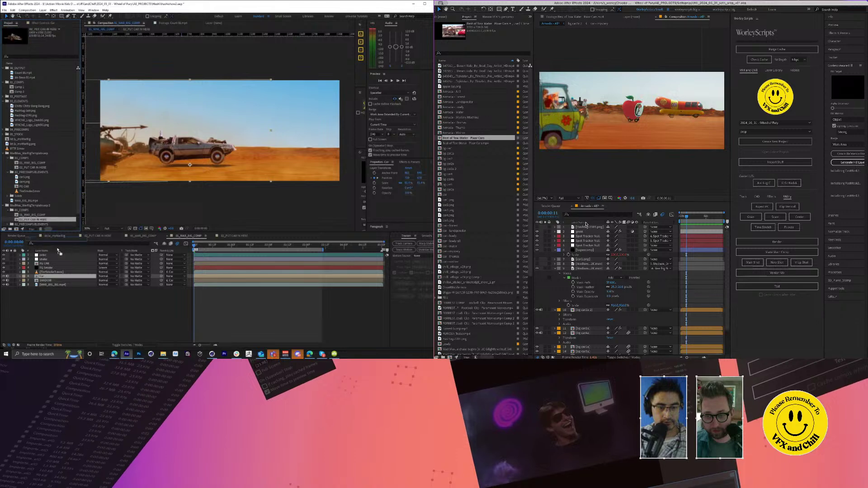
left_click(45, 281)
double_click(447, 102)
left_click(441, 107)
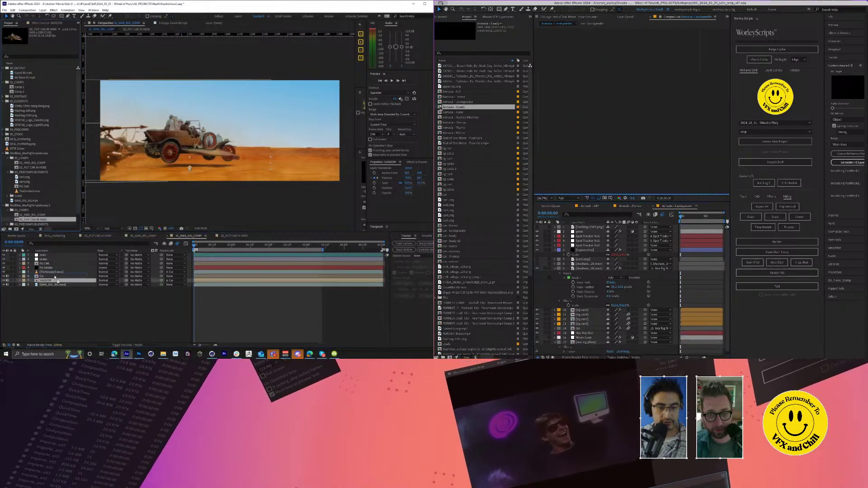
left_click(45, 275)
Step: Open the remaining Armada vehicle comps in the race project and scale down the Chitty car in the War Rig comp
double_click(447, 107)
double_click(448, 112)
double_click(447, 117)
double_click(447, 123)
left_click(441, 127)
double_click(447, 127)
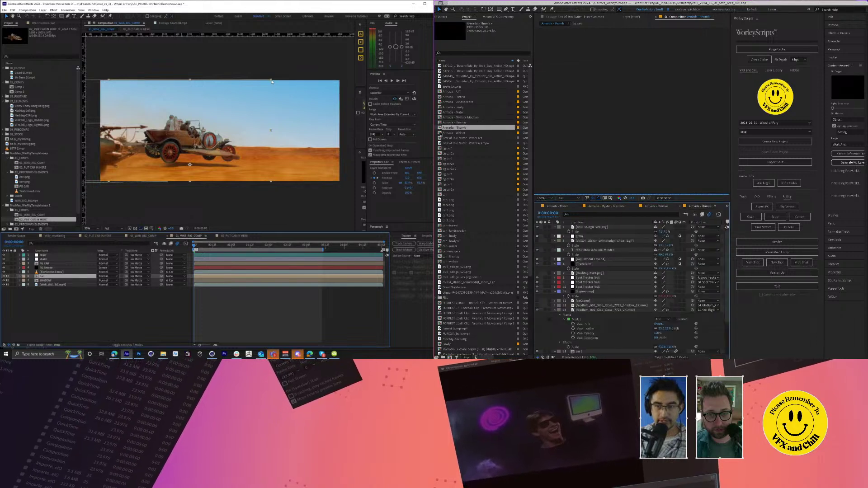
double_click(447, 133)
scroll(624, 206, "up", 3)
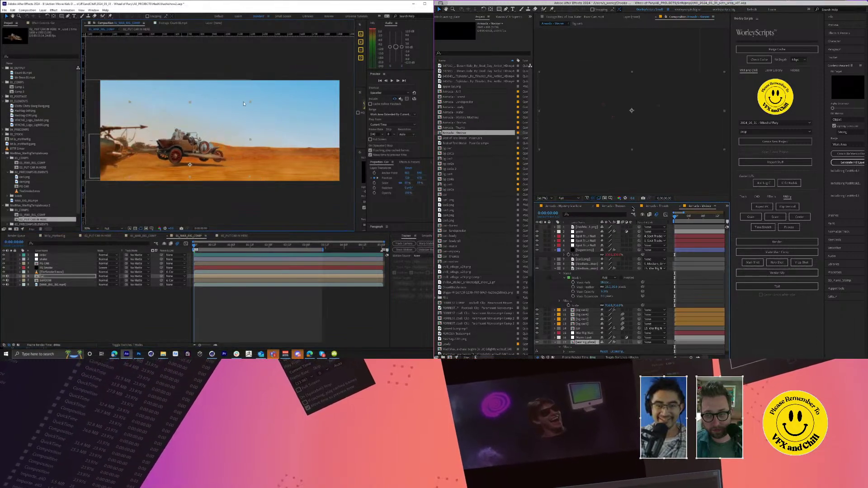
left_click(588, 206)
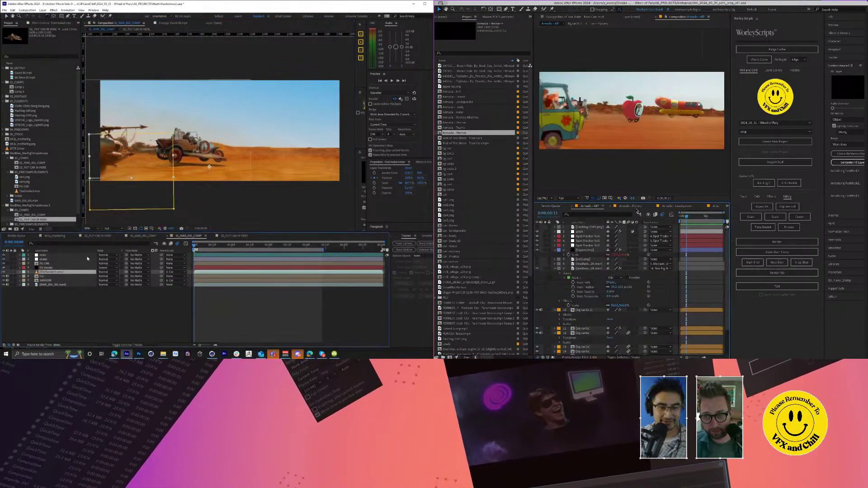
Step: Open the car comp and rotate and reposition the Chitty image so its front end tilts upward
double_click(45, 275)
left_click(263, 119)
left_click_drag(263, 119, 259, 108)
key("v")
left_click_drag(222, 143, 221, 137)
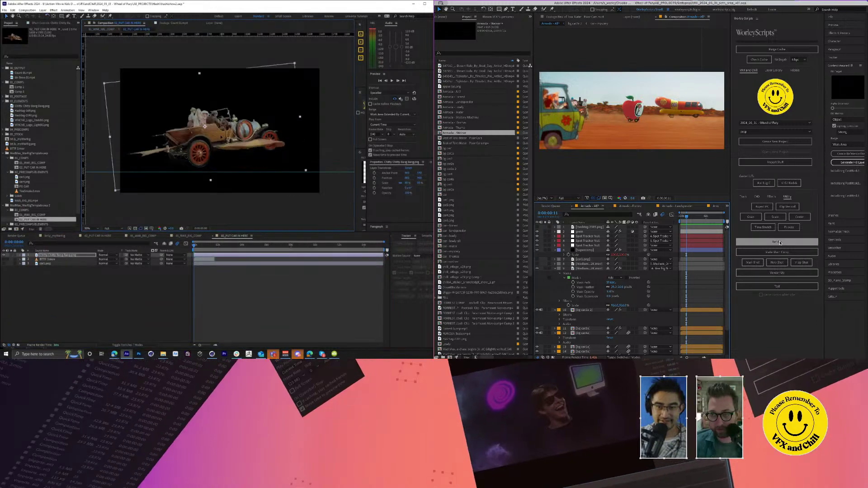
Step: Send the full race comp to the render queue and reveal the Chitty layer's position and rotation properties
left_click(779, 243)
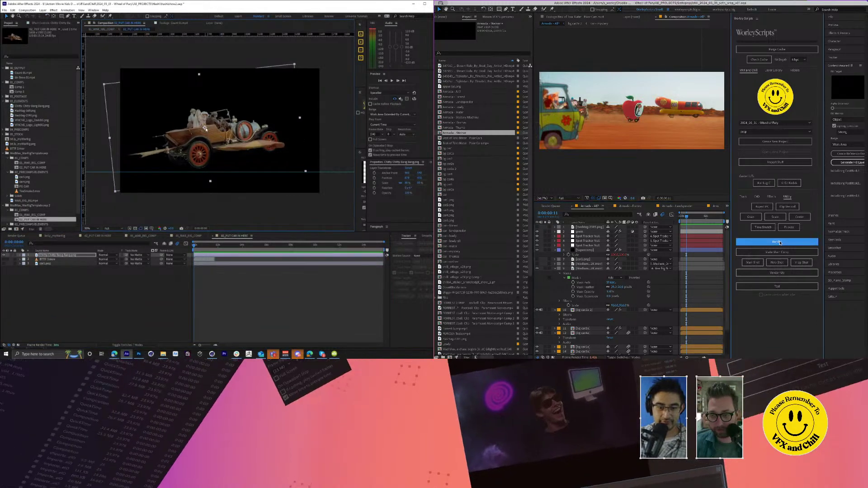
left_click(556, 207)
left_click(589, 206)
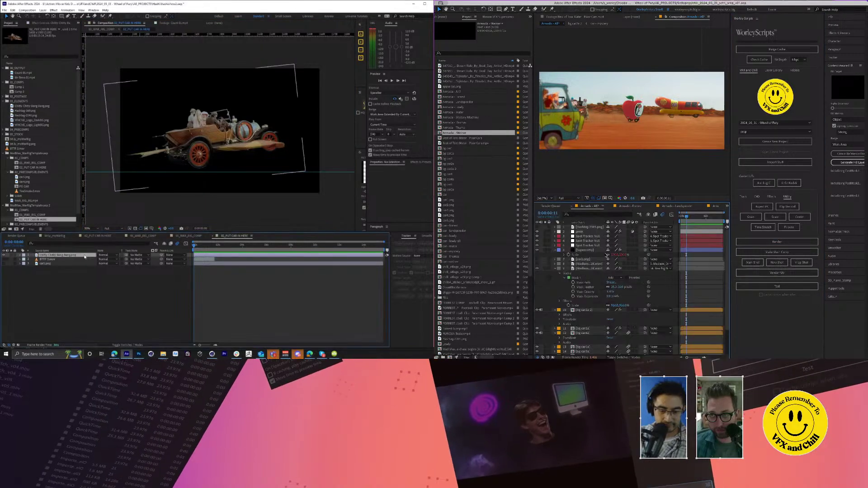
key("p")
key("shift+r")
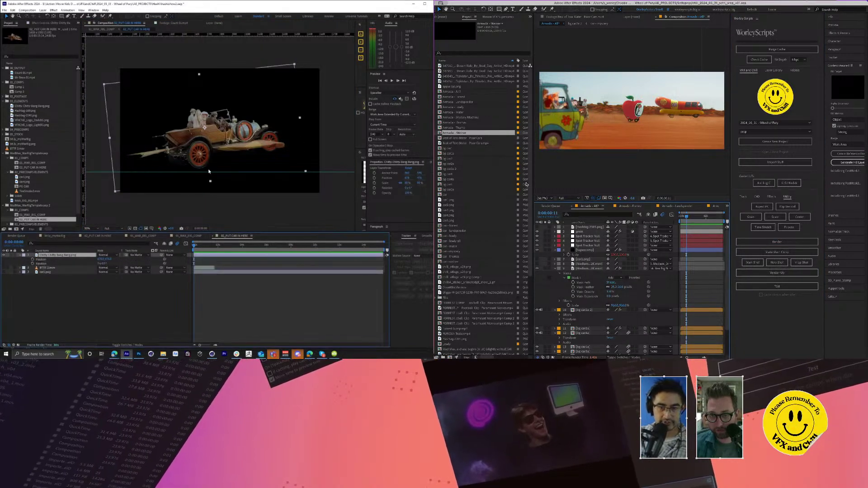
Step: Rename and queue the race comp as Armada - All, and move the Chitty layer's anchor point to the car's lower middle
left_click(450, 91)
key("Return")
left_click_drag(204, 128, 218, 149)
key("Return")
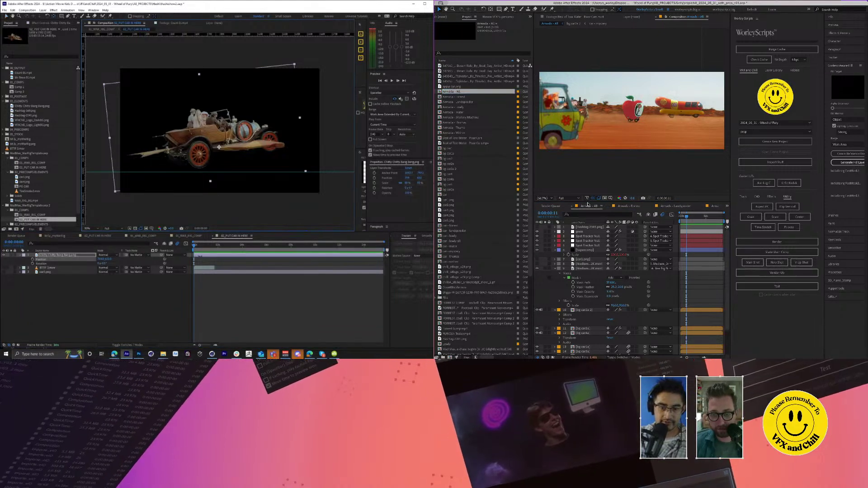
left_click(776, 242)
Step: Add the expression wiggle(.6,4) to the Chitty layer's rotation
left_click(28, 263, "alt")
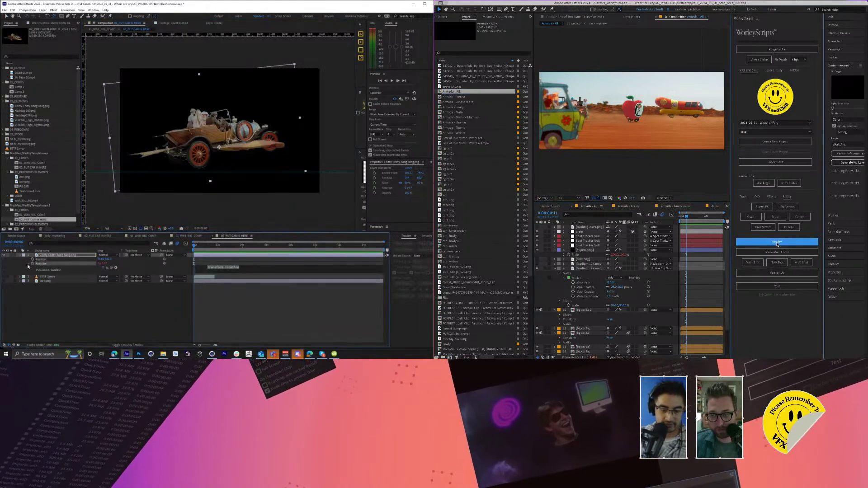
type("wiggle(")
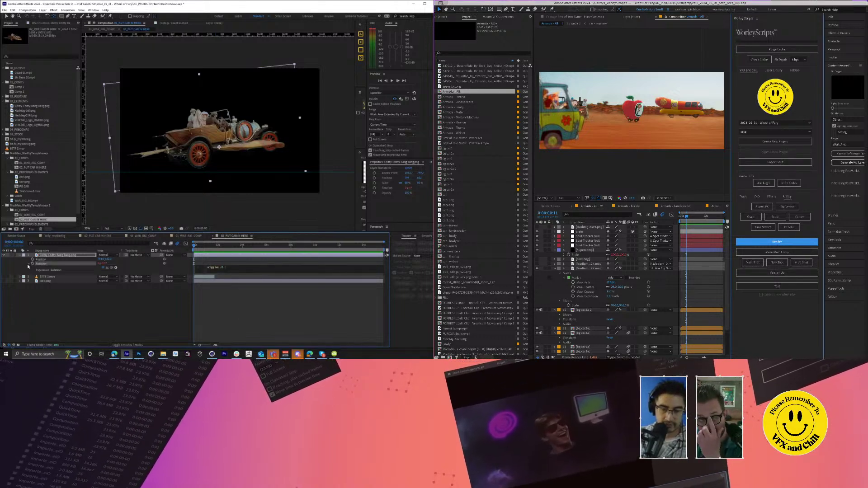
type(".6,")
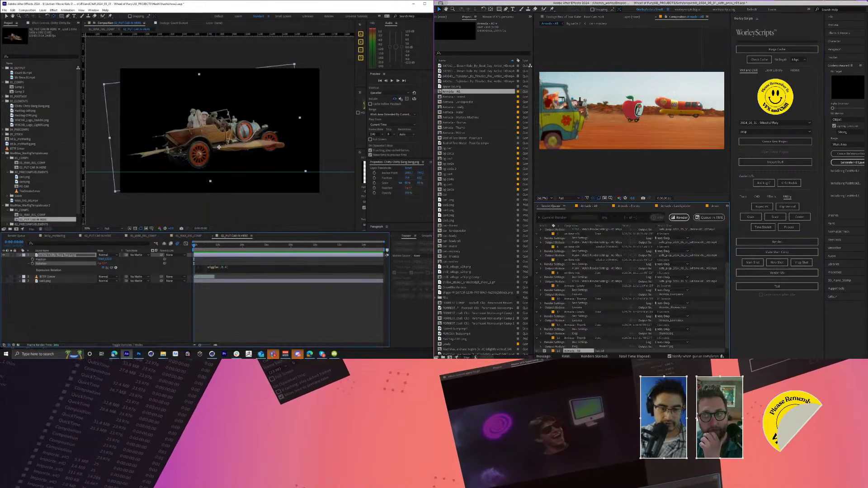
type("4")
left_click(41, 264)
Step: Add wiggle(.2,15) to the Chitty layer's position, and set the Armada - All output to H.264 - Match Render Settings - 15 Mbps
left_click(33, 259, "alt")
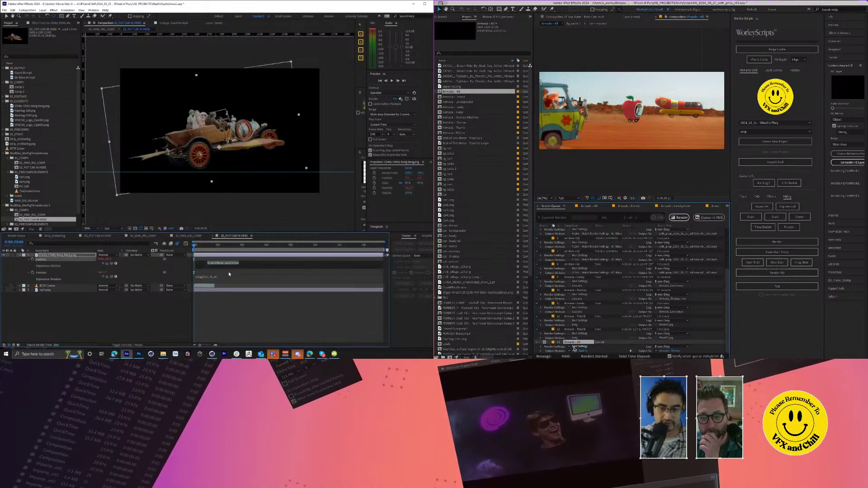
left_click(568, 351)
type("wiggle(")
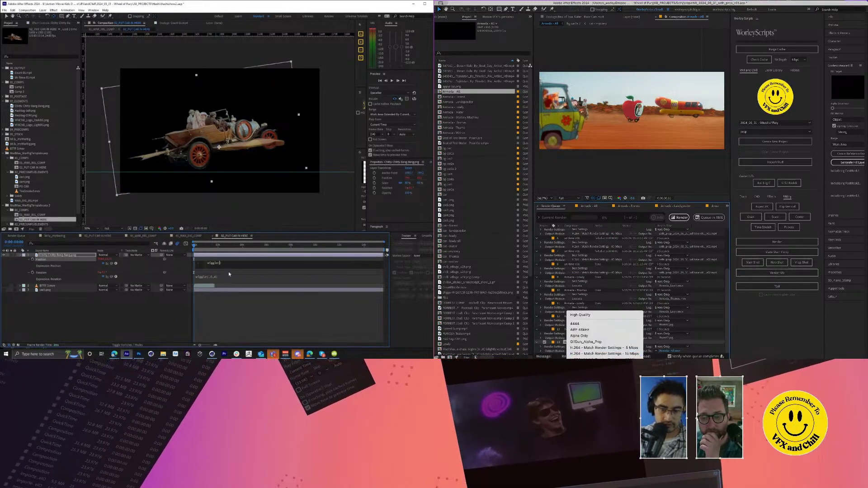
left_click(596, 353)
type(".2")
left_click(672, 352)
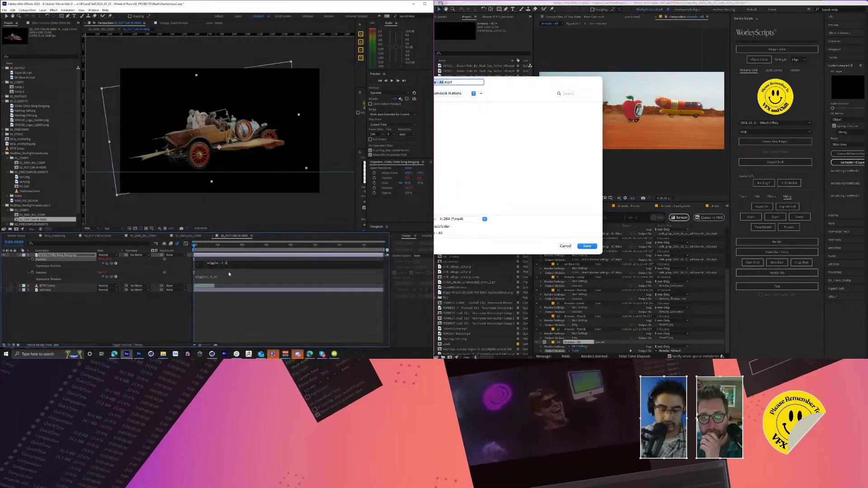
type(",15")
left_click(49, 243)
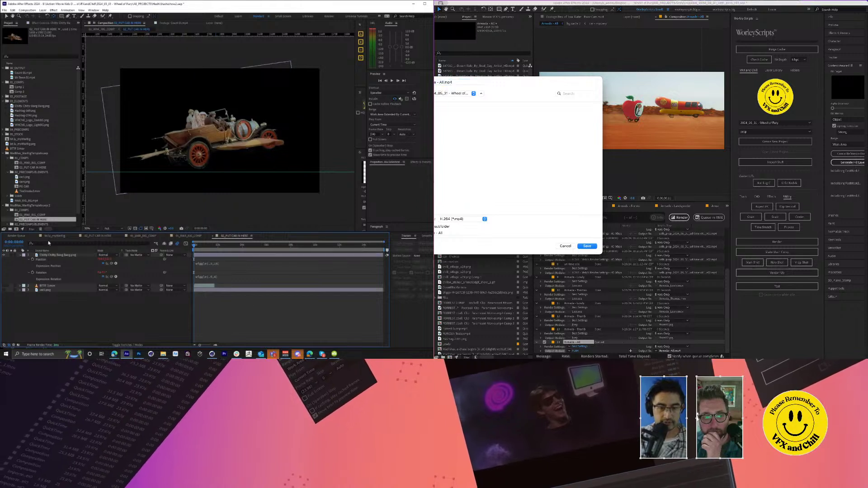
Step: Preview the wiggle motion of the Chitty car in both the War Rig comp and the car comp
left_click(195, 236)
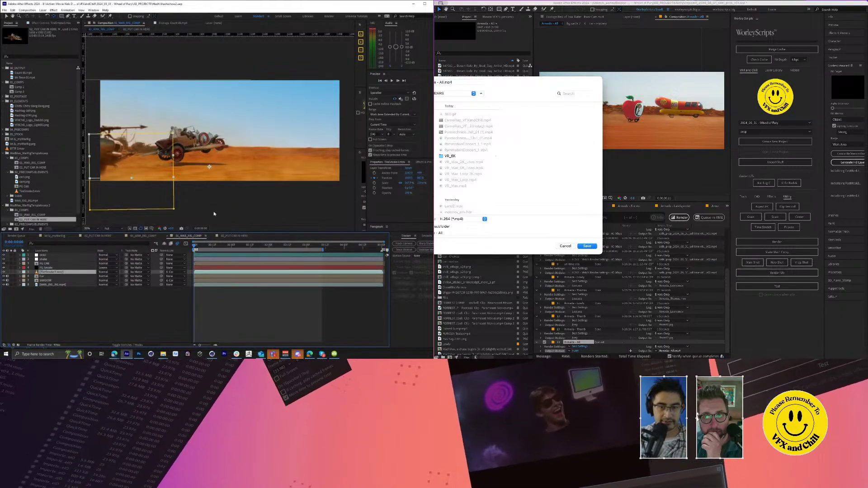
left_click(230, 212)
key("space")
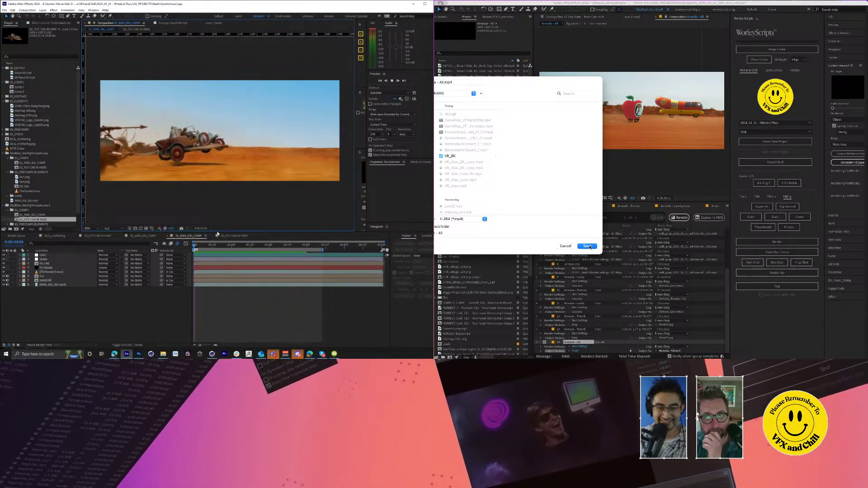
left_click(235, 236)
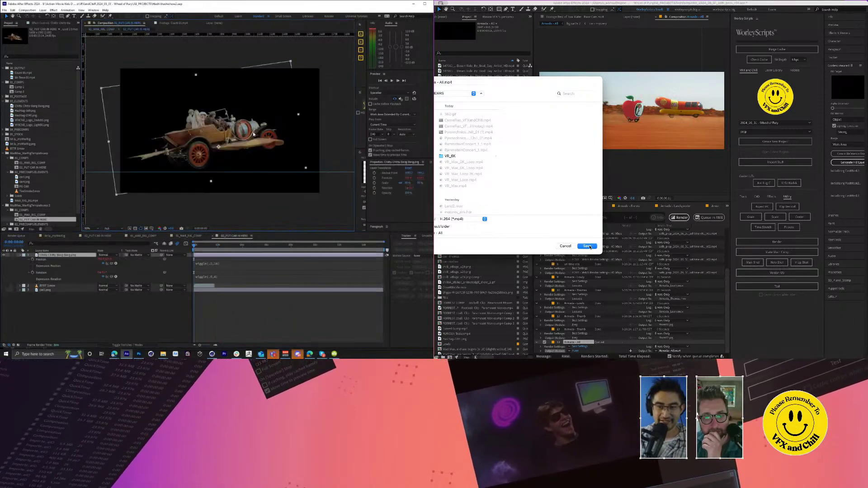
left_click(219, 148)
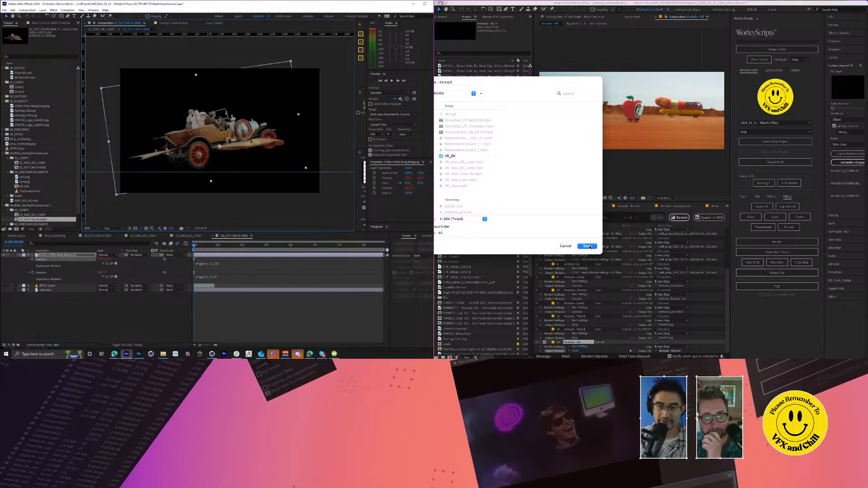
key("space")
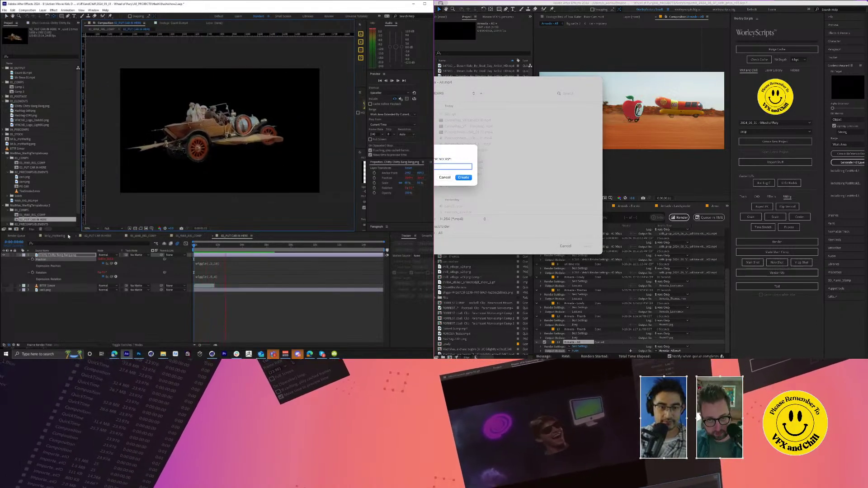
left_click(186, 237)
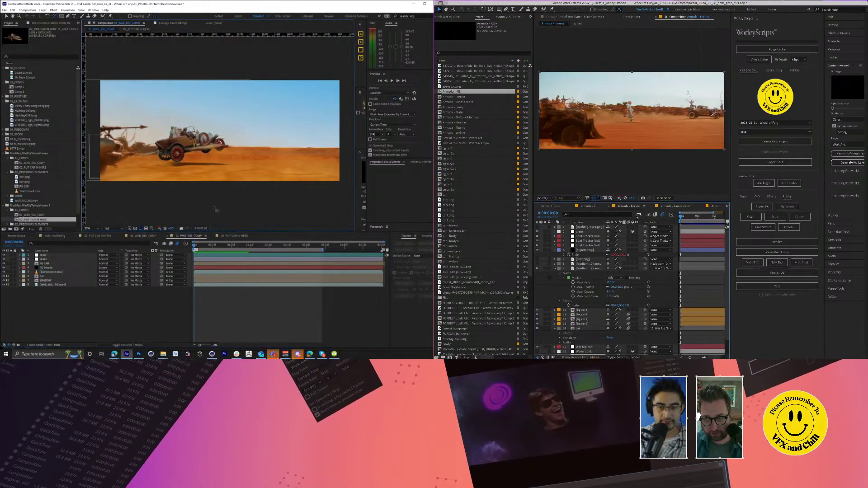
Step: Reveal the shadow layer's position in the War Rig comp and delete its keyframes after the first frame
left_click(52, 271)
left_click(49, 281)
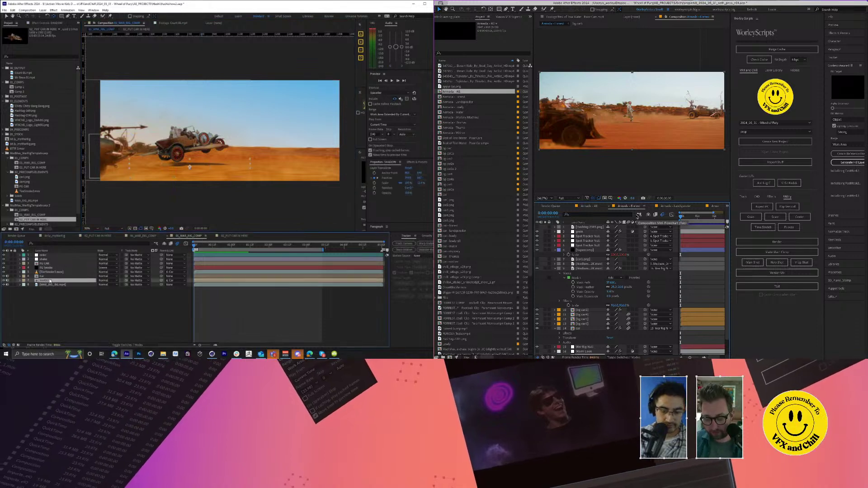
key("p")
left_click_drag(333, 282, 199, 318)
key("Delete")
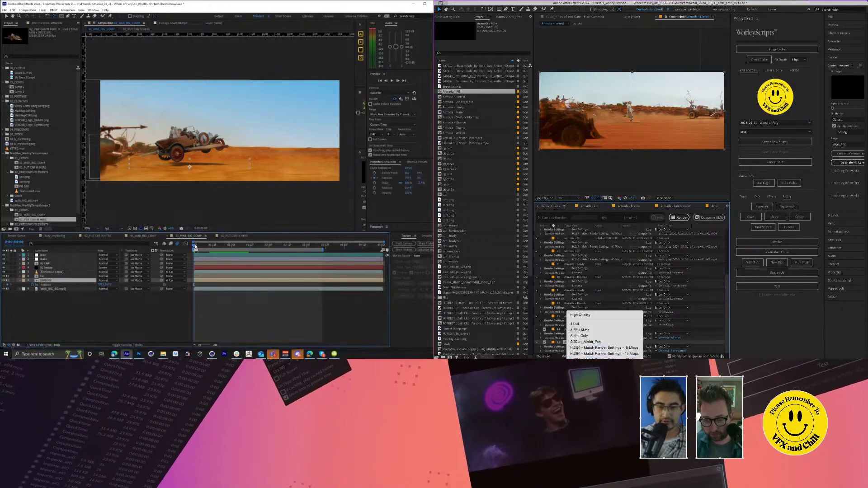
Step: Keyframe the shadow farther left beneath the car partway through the shot, and add the next Armada comp to the render queue
left_click(236, 246)
mouse_move(240, 246)
left_mouse_down()
mouse_move(252, 246)
mouse_move(240, 246)
left_mouse_up()
left_click_drag(222, 166, 205, 166)
left_click(571, 207)
key("space")
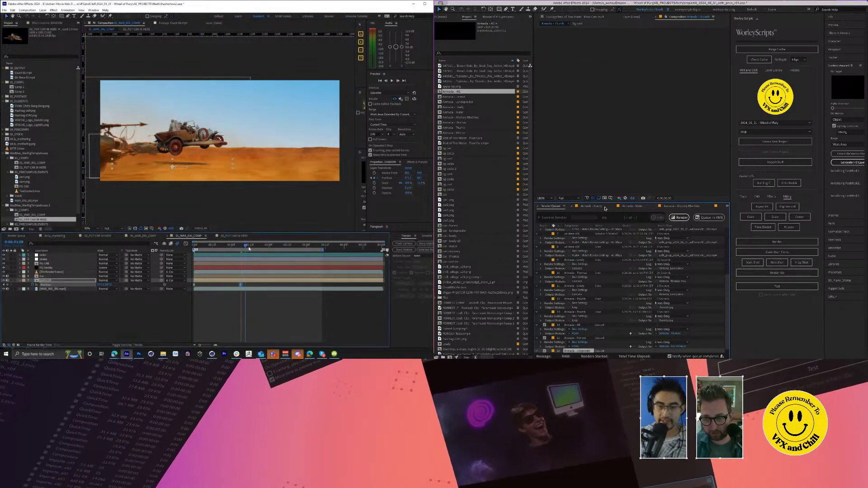
key("ctrl+m")
Step: Add two more shadow position keyframes, one to the right and one back left, and queue the Armada - Mystery Machine comp
left_click_drag(197, 165, 214, 166)
left_click(571, 208)
left_click(571, 207)
left_click(298, 246)
left_click(300, 249)
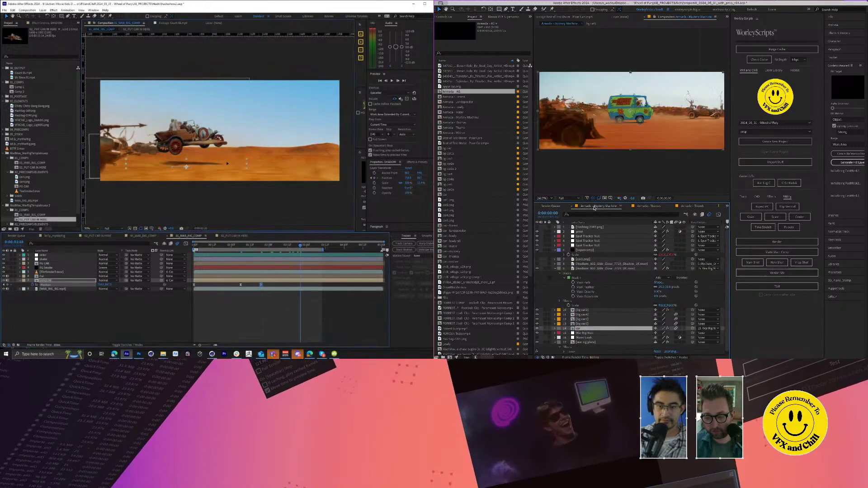
left_click_drag(229, 161, 215, 164)
key("ctrl+m")
left_click(572, 207)
left_click(321, 246)
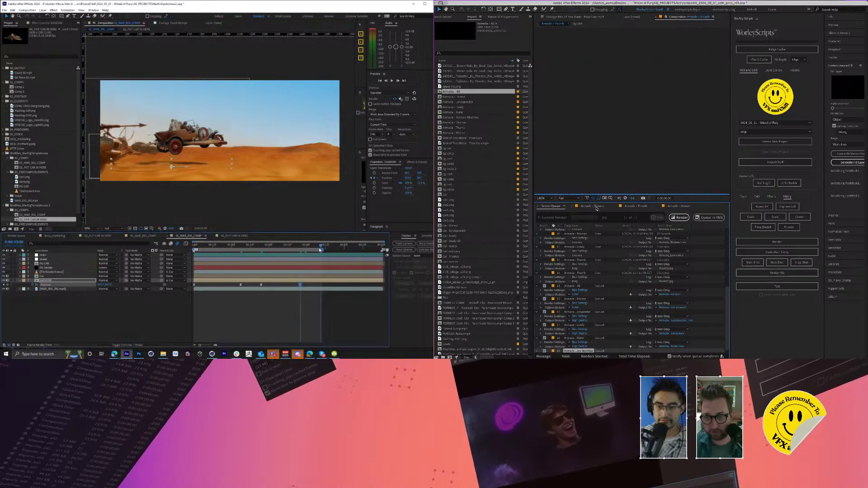
Step: Set the queued Armada comps' output modules to H.264 - Match Render Settings - 15 Mbps, and enlarge the tire smoke layer
left_click(571, 207)
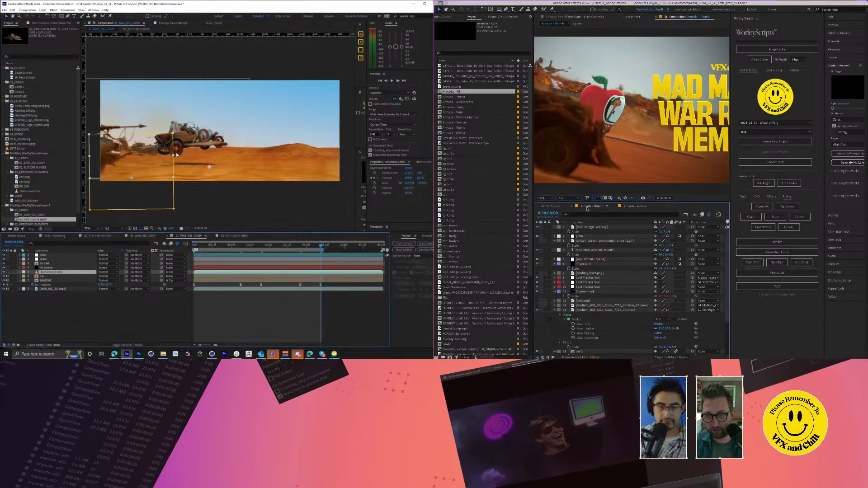
left_click(571, 207)
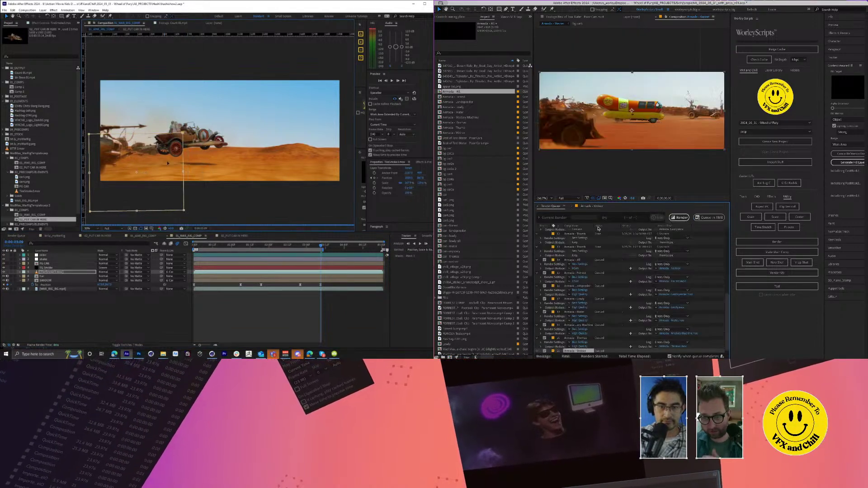
scroll(574, 292, "down", 1)
left_click(57, 272)
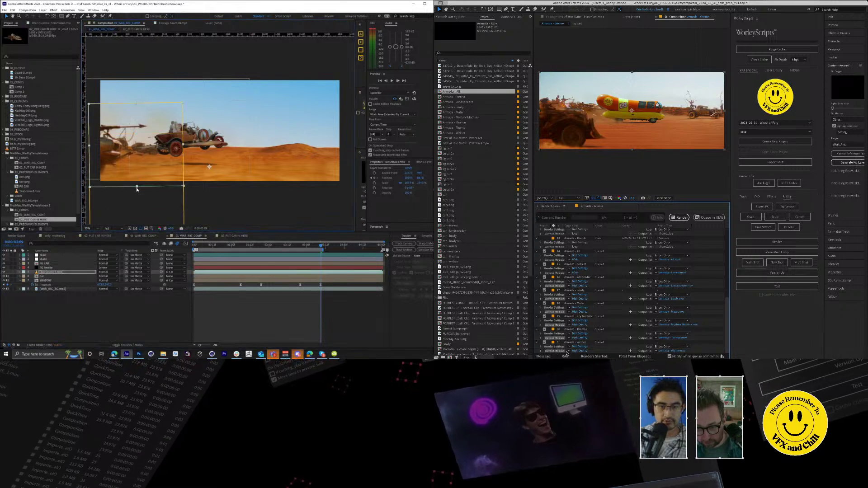
left_click(570, 351)
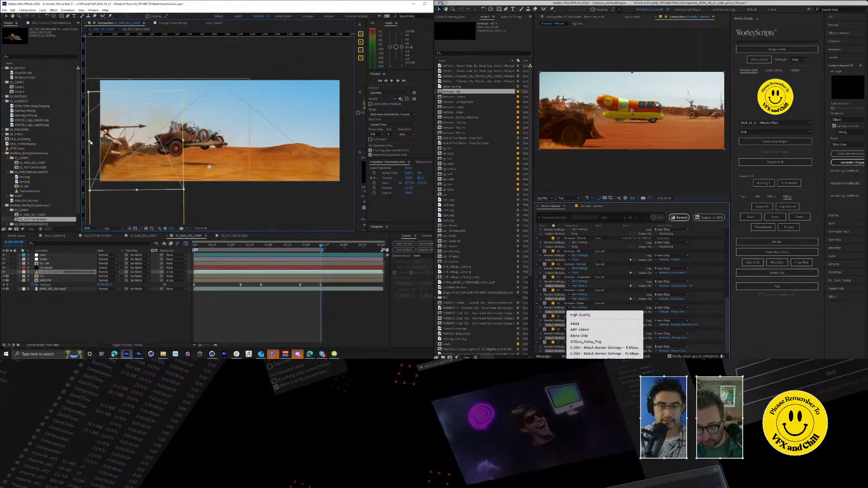
left_click_drag(91, 142, 20, 143)
left_click(581, 357)
Step: Reposition the tire smoke farther right behind the car, and save and start rendering the Armada queue
left_click_drag(145, 170, 170, 165)
key("super+s")
left_click(680, 219)
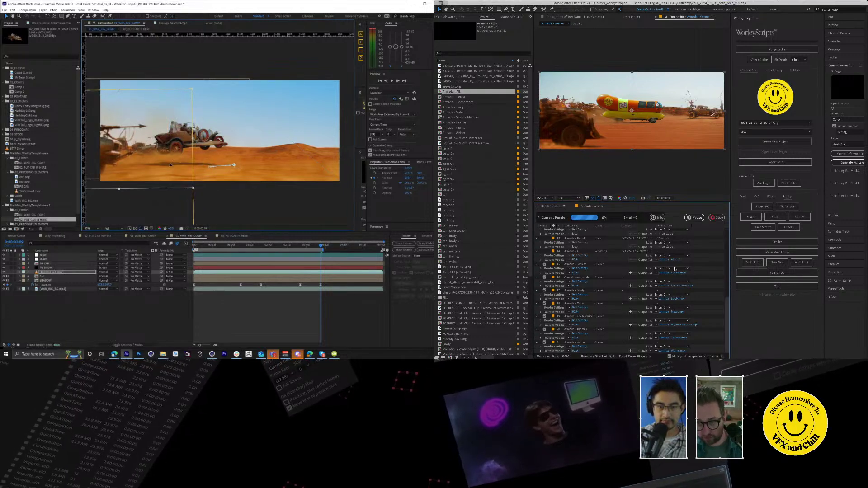
Step: Remove the tire smoke layer's position keyframes and preview the War Rig comp, with the render queue maximized
key("alt+shift+p")
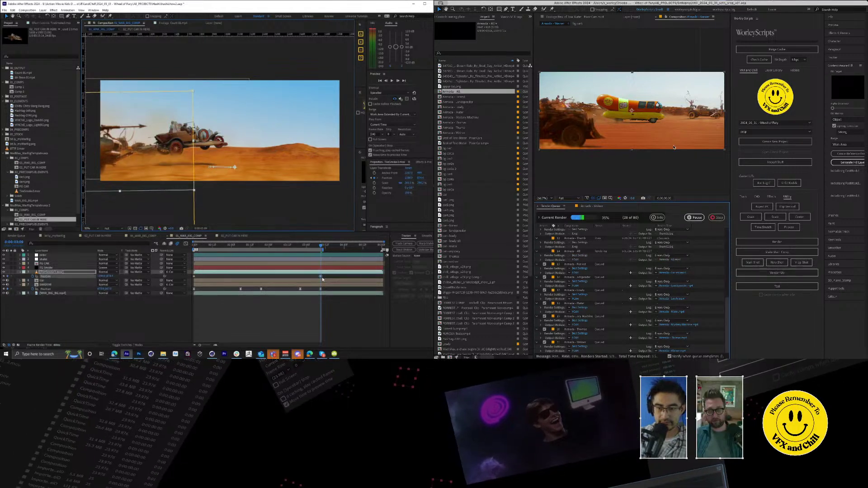
left_click(195, 277)
key("grave")
left_click(320, 272)
key("space")
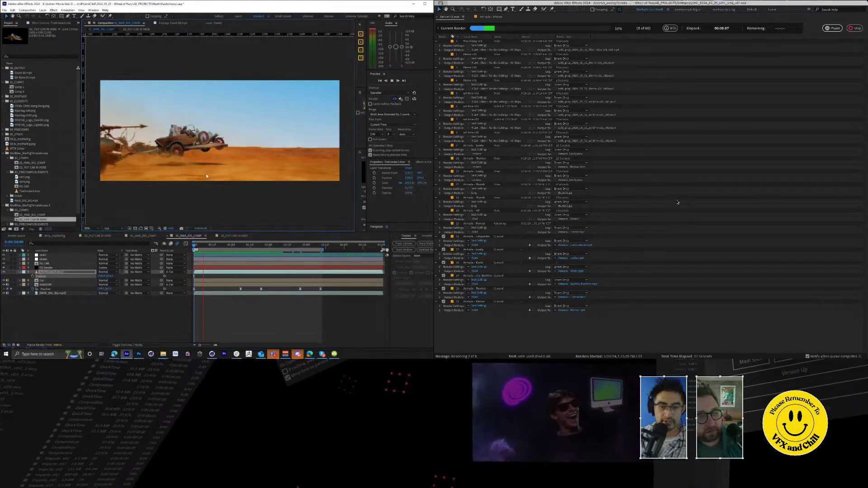
Step: Keyframe the Chitty layer's anchor point, position and rotation at the start, and move and tilt the car at a second keyframe
left_click(230, 235)
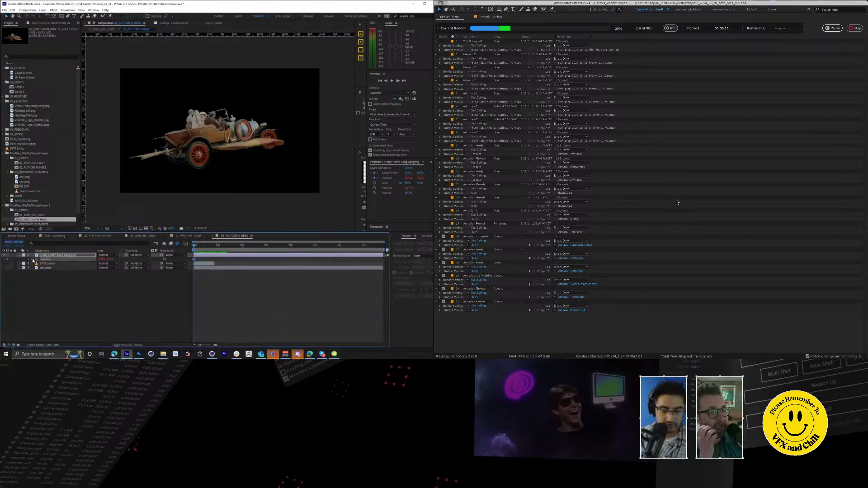
left_click(34, 261)
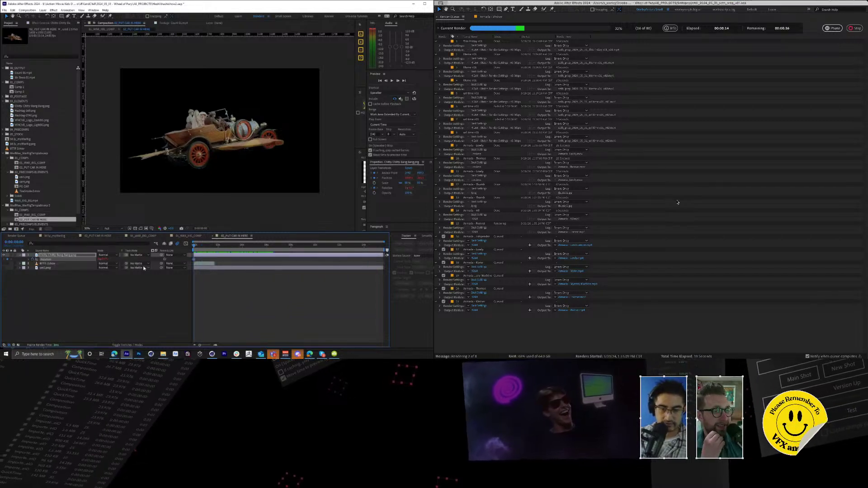
key("u")
key("space")
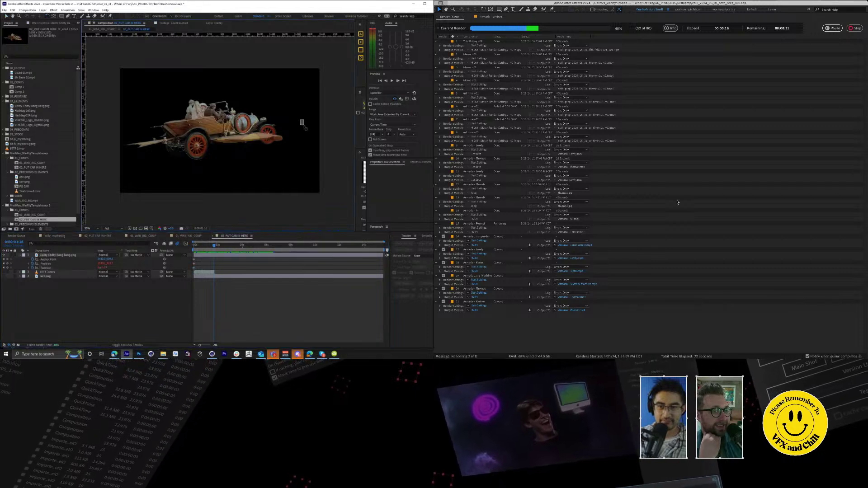
key("v")
left_click_drag(194, 109, 207, 127)
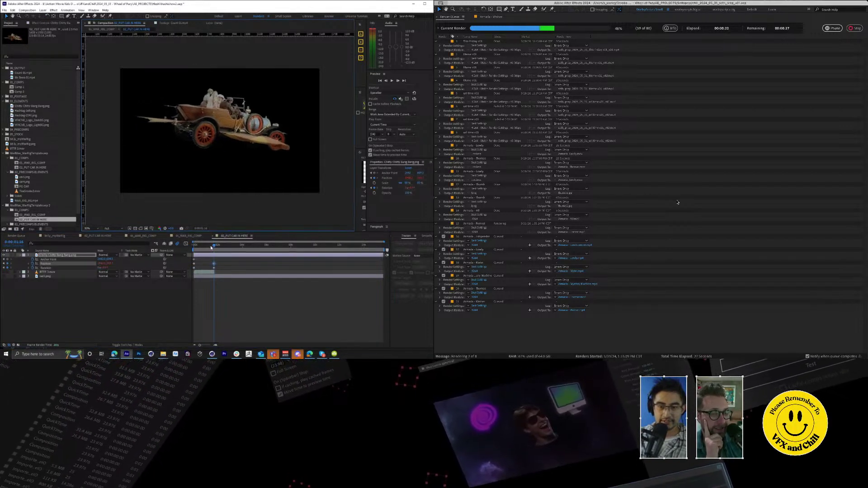
Step: Check the Chitty layer's keyframed motion in the car comp and in the War Rig comp
key("space")
key("space")
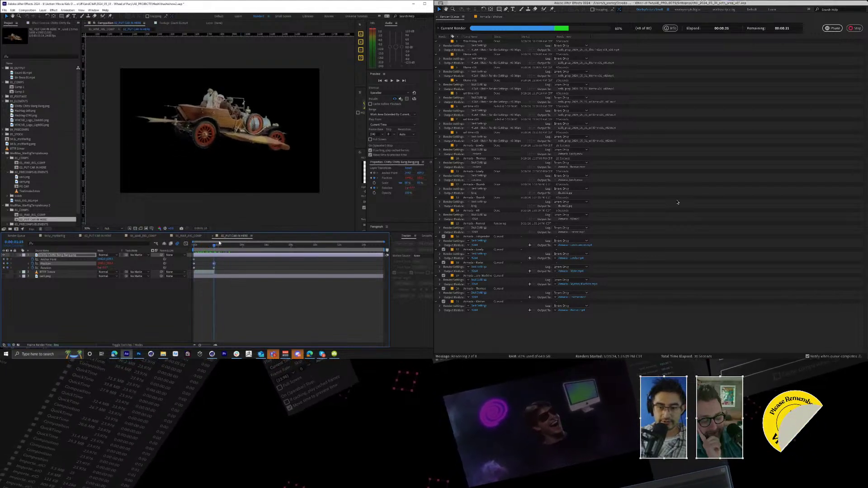
left_click_drag(225, 265, 210, 271)
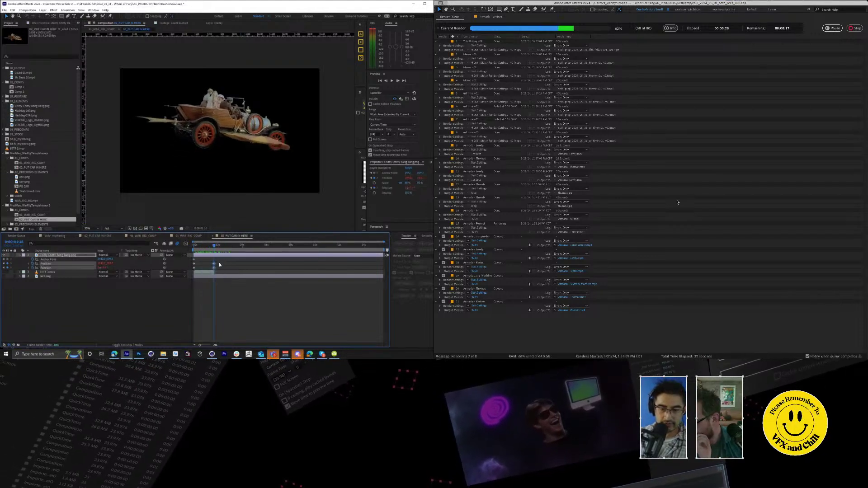
key("space")
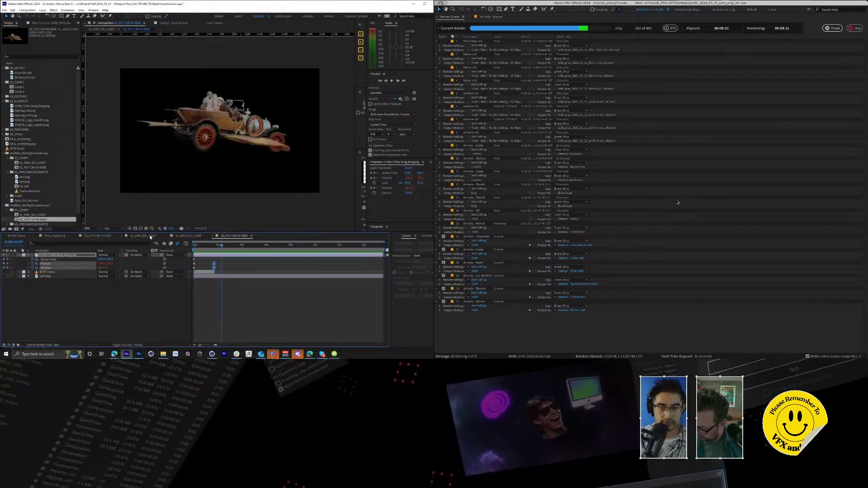
left_click(189, 236)
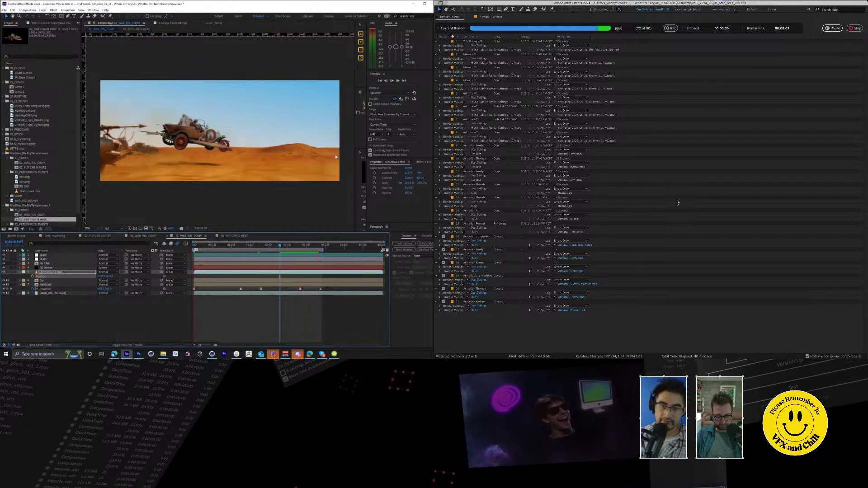
key("space")
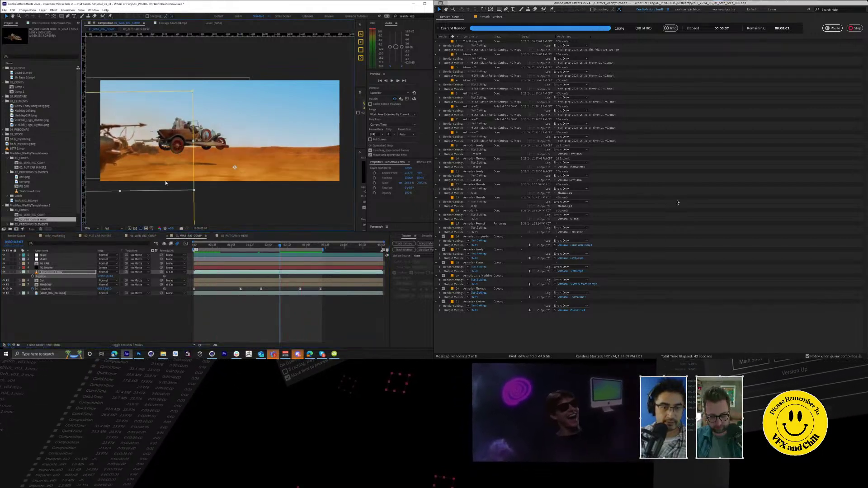
Step: Enlarge the car layer in the War Rig comp until it fills much of the frame, and lower it slightly
left_click(60, 280)
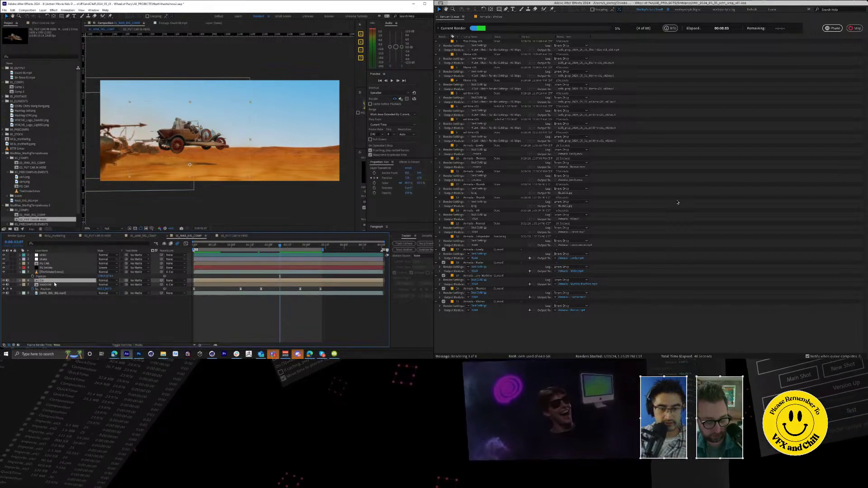
key("s")
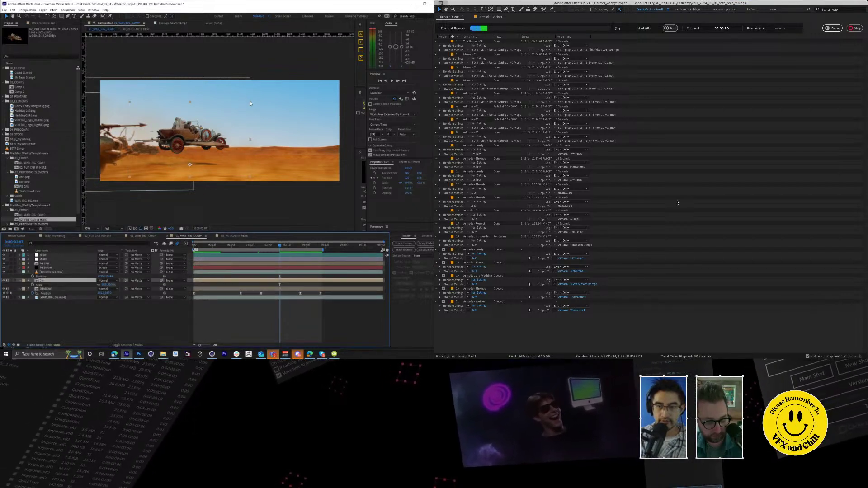
mouse_move(251, 104)
left_mouse_down()
mouse_move(327, 56)
mouse_move(257, 115)
left_mouse_up()
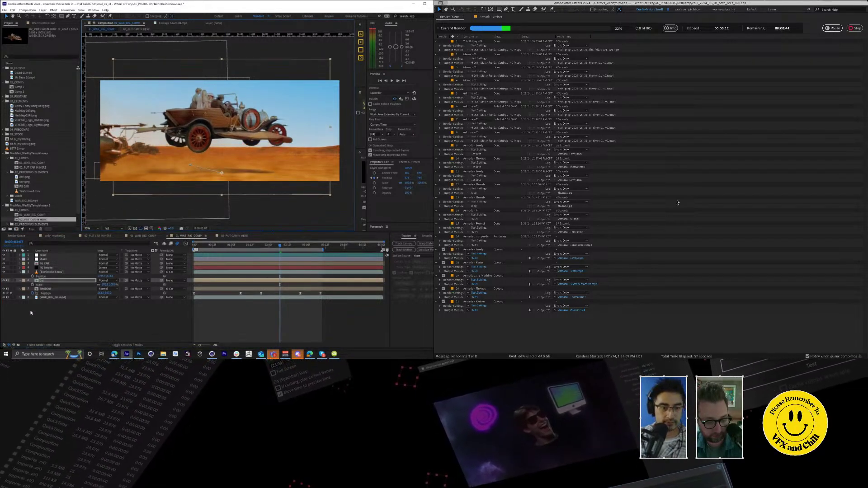
key("space")
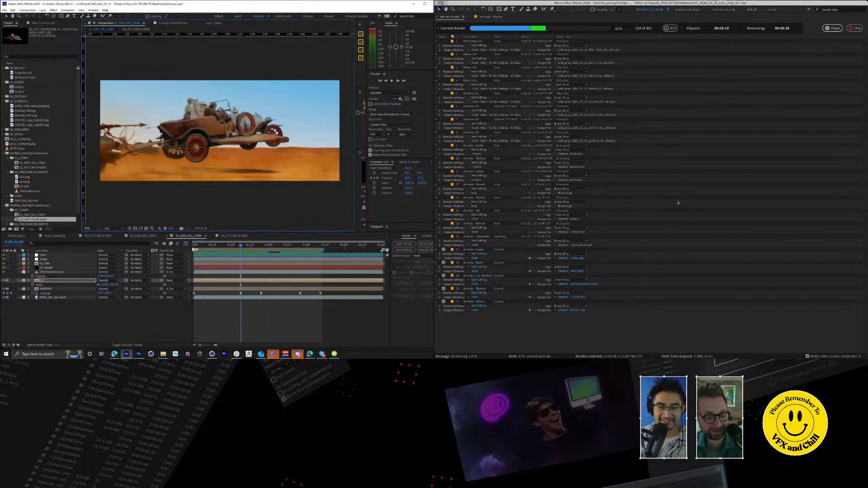
key("space")
left_click_drag(202, 121, 202, 130)
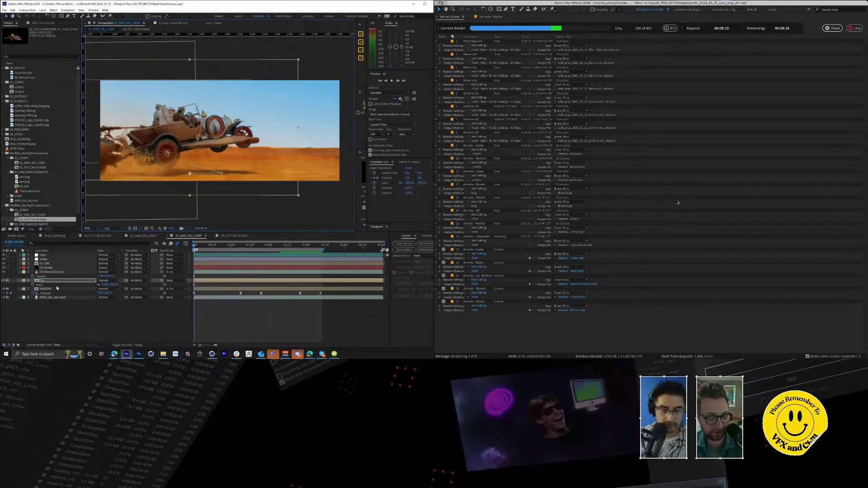
Step: Reveal the car layer's keyframes, remove its position keyframes after the first frame, and preview the War Rig comp
key("u")
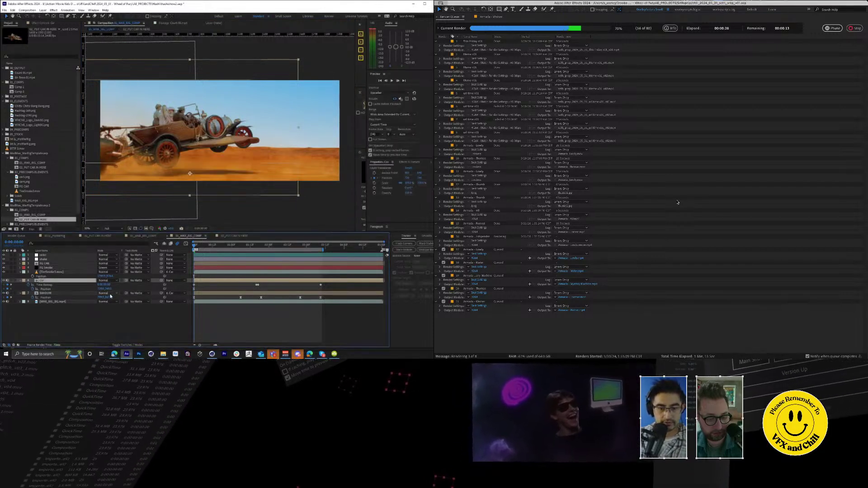
key("space")
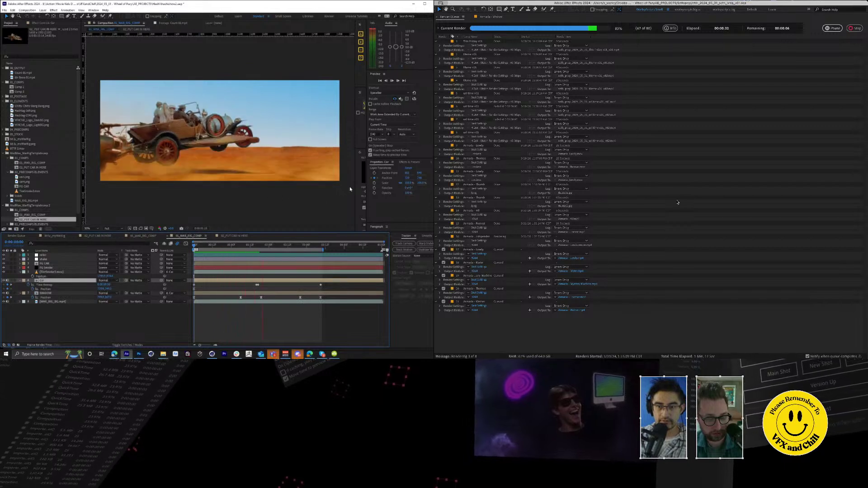
key("space")
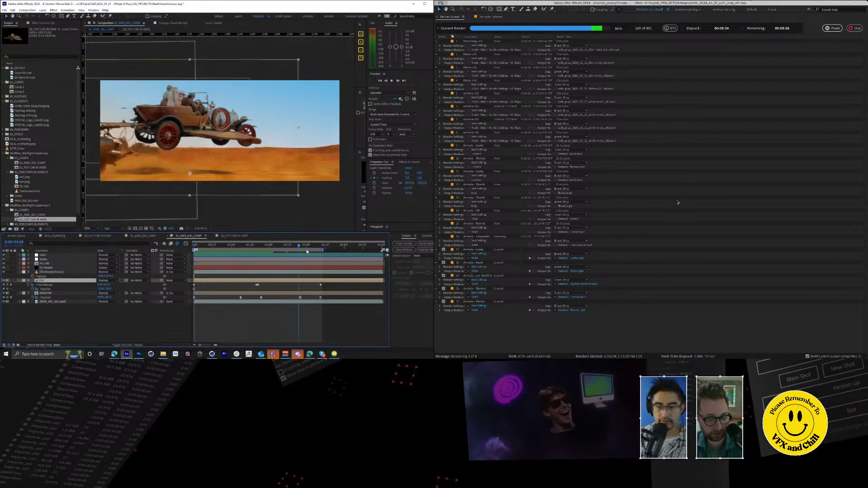
Step: Keyframe the car layer farther right at the end of the War Rig shot, remove its time remapping, and check the motion
left_click_drag(212, 136, 264, 140)
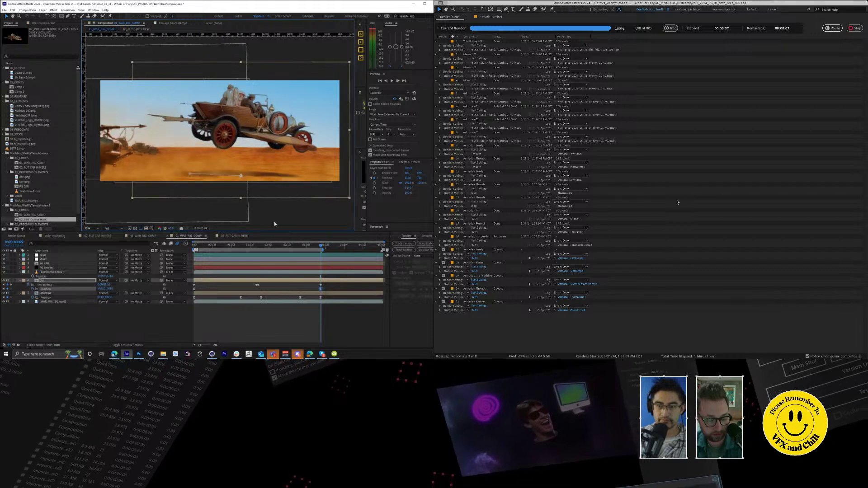
key("space")
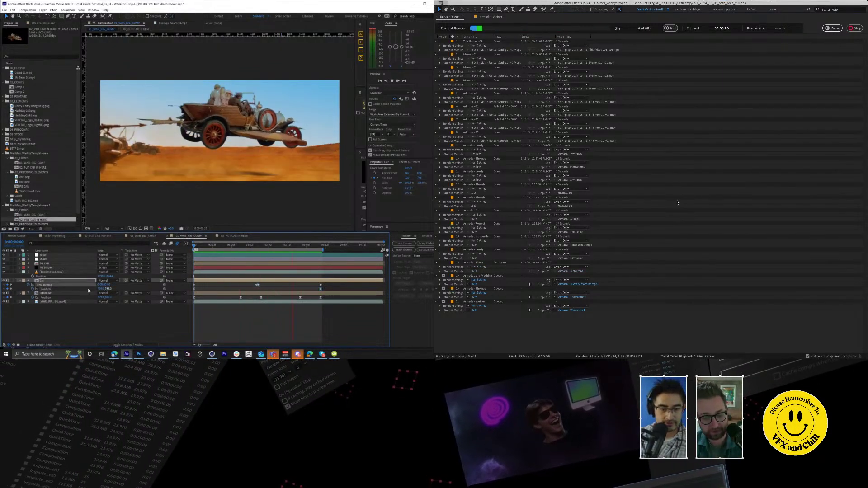
left_click(31, 285)
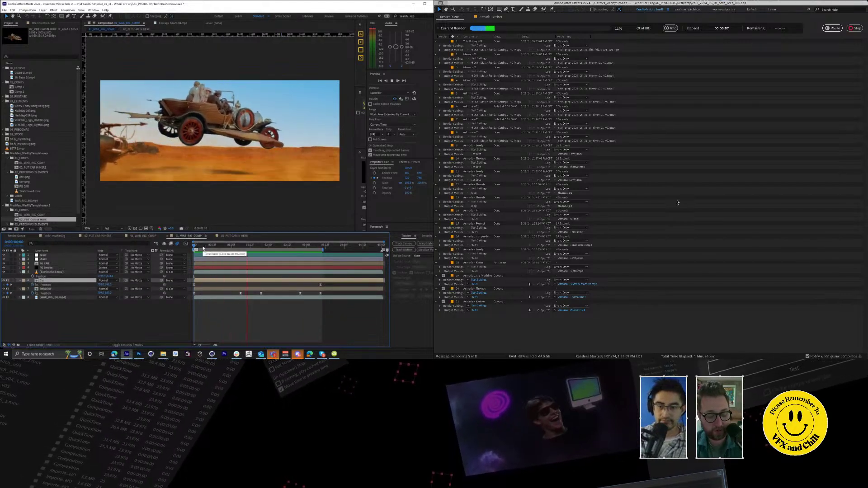
left_click_drag(270, 246, 240, 248)
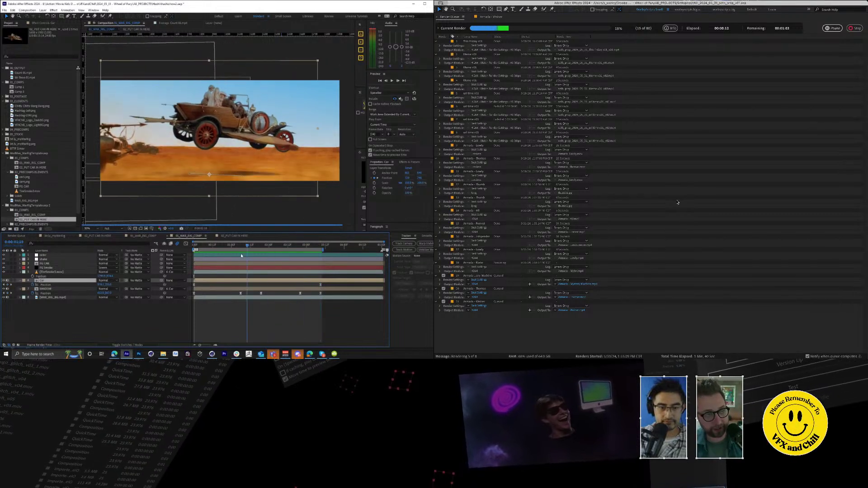
Step: In the Chitty comp, add a position keyframe shortly before the last one and reposition the car at the last keyframe
left_click(232, 236)
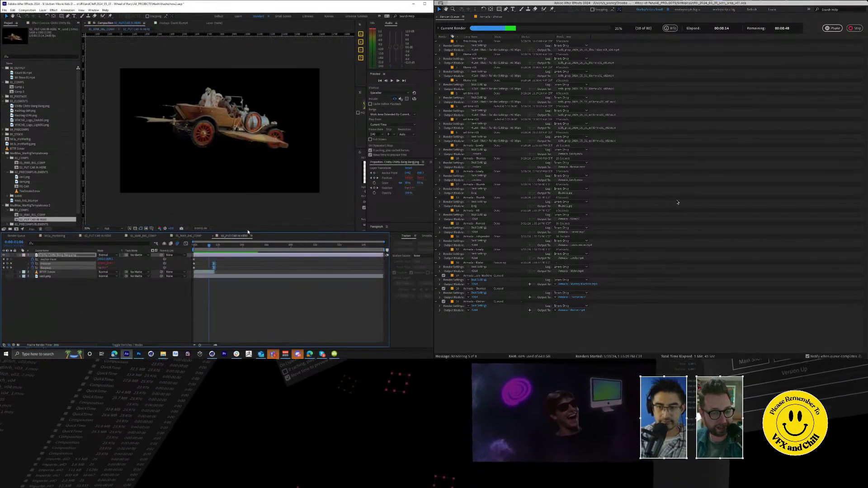
left_click(145, 265)
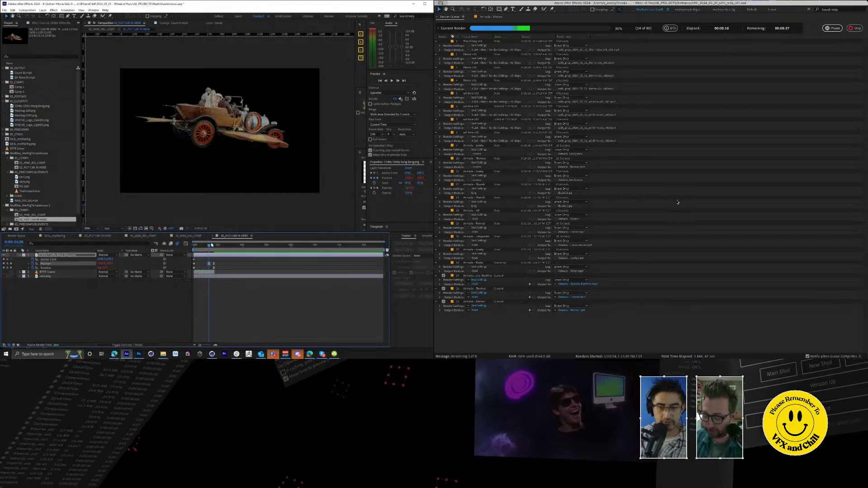
left_click_drag(211, 248, 214, 247)
left_click(230, 119)
left_click_drag(229, 119, 161, 254)
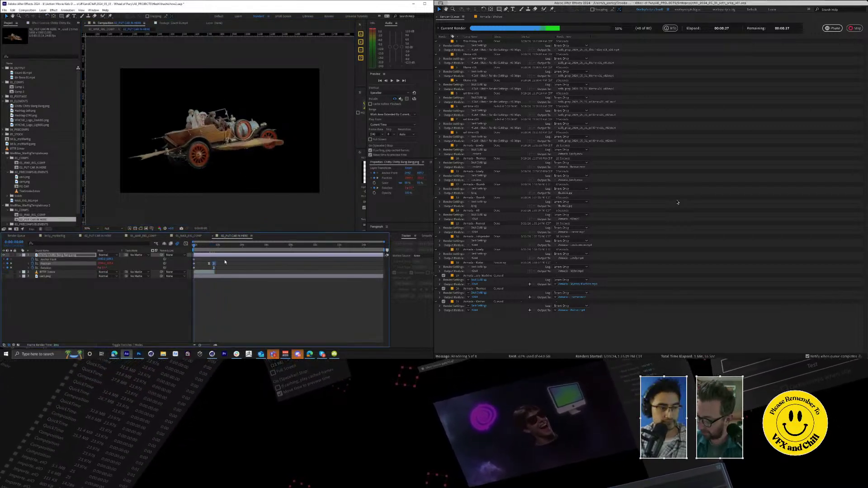
key("alt+Tab")
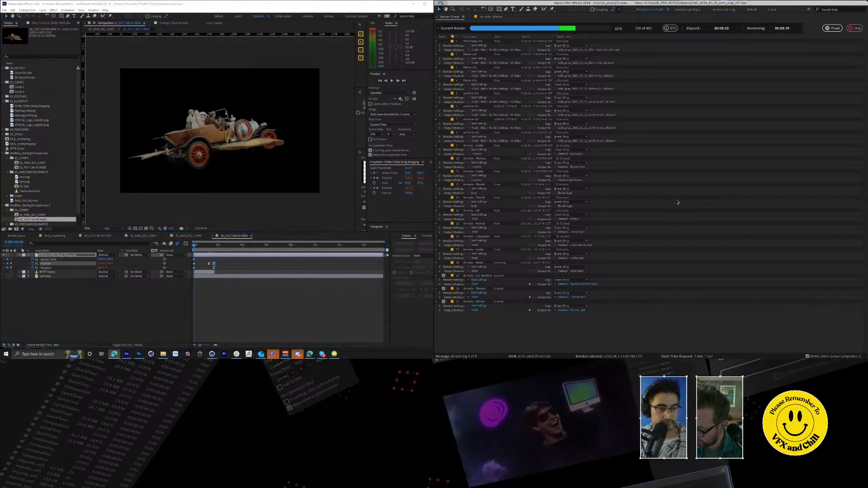
Step: Preview the revised car motion in the War Rig comp
left_click(184, 236)
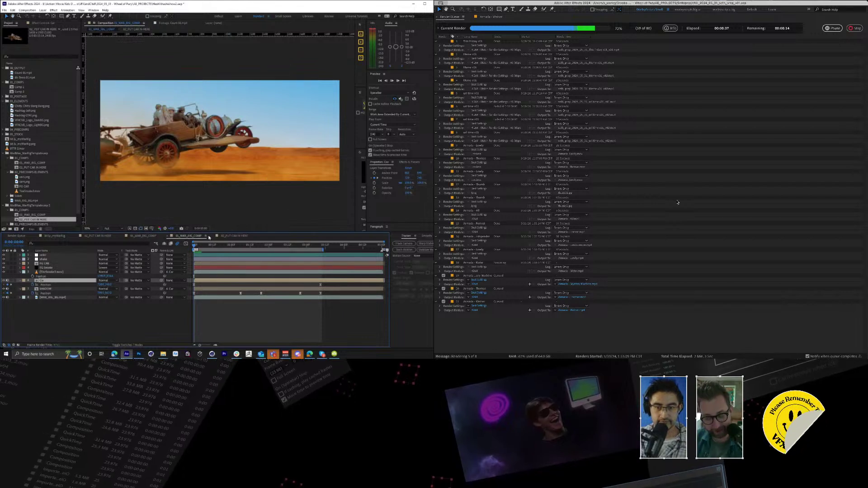
key("space")
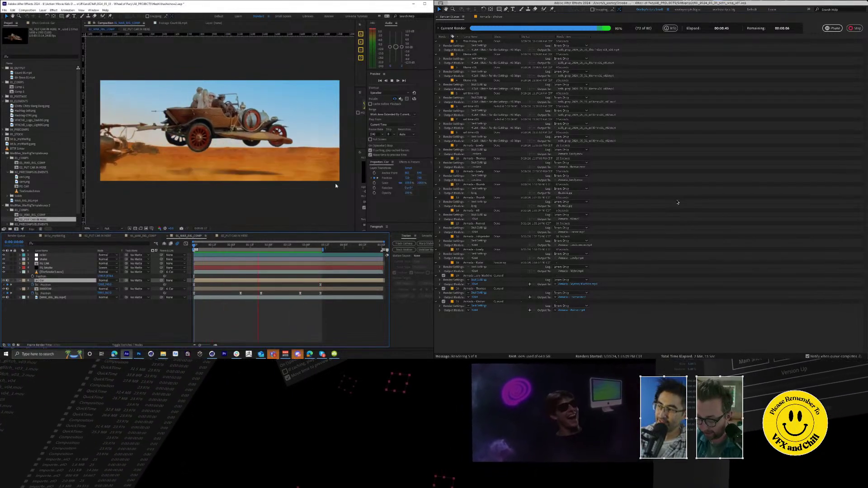
key("space")
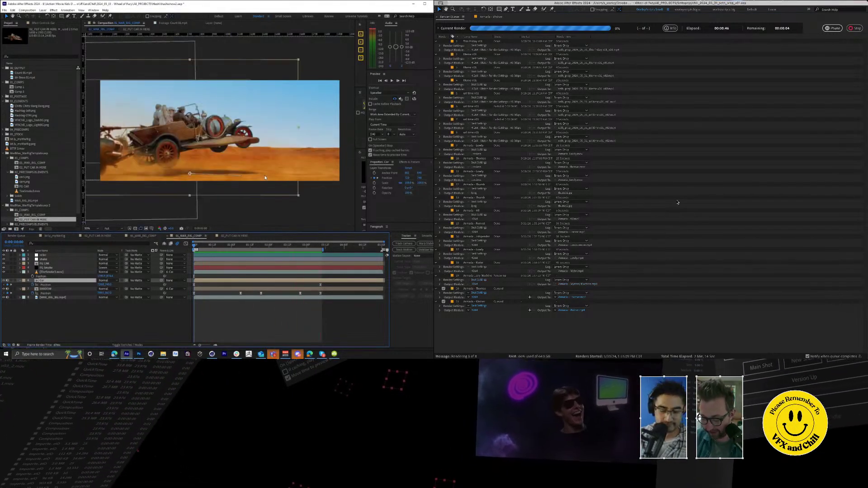
Step: Add the Chitty War Rig comp to the render queue, with output named Chitty Chitty in the SHOW_RENDERS folder
key("ctrl+m")
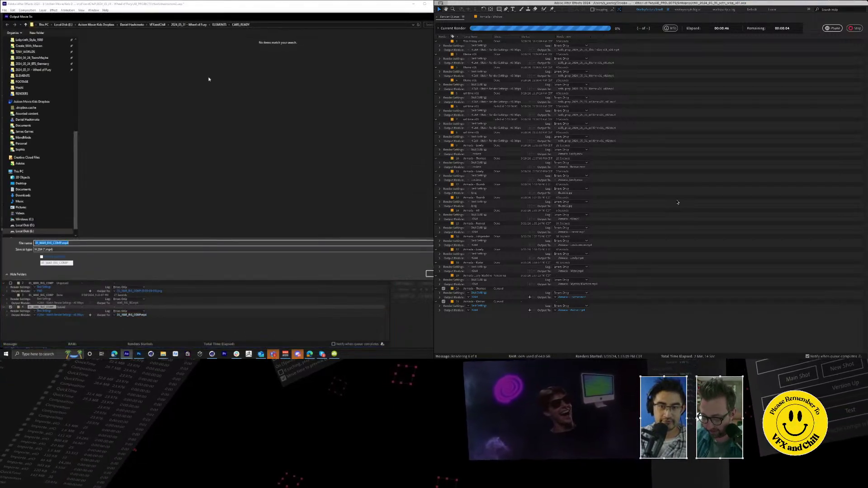
left_click_drag(209, 18, 229, 31)
left_click(222, 39)
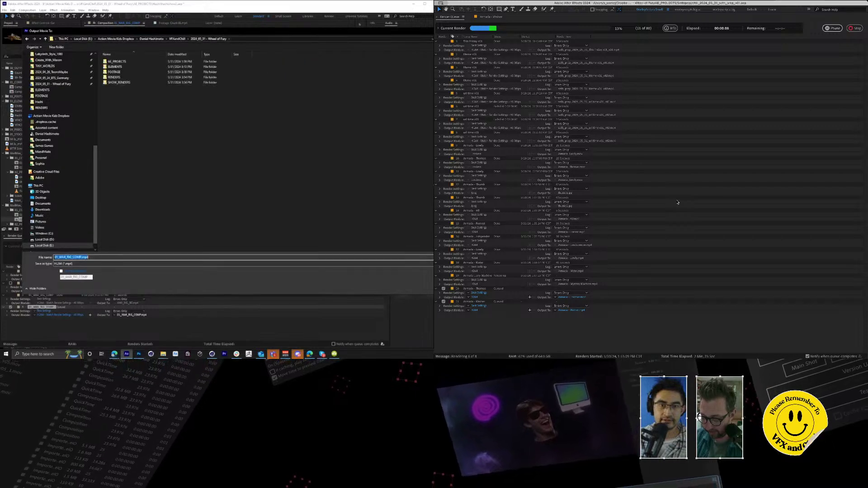
left_click(54, 84)
scroll(67, 181, "up", 6)
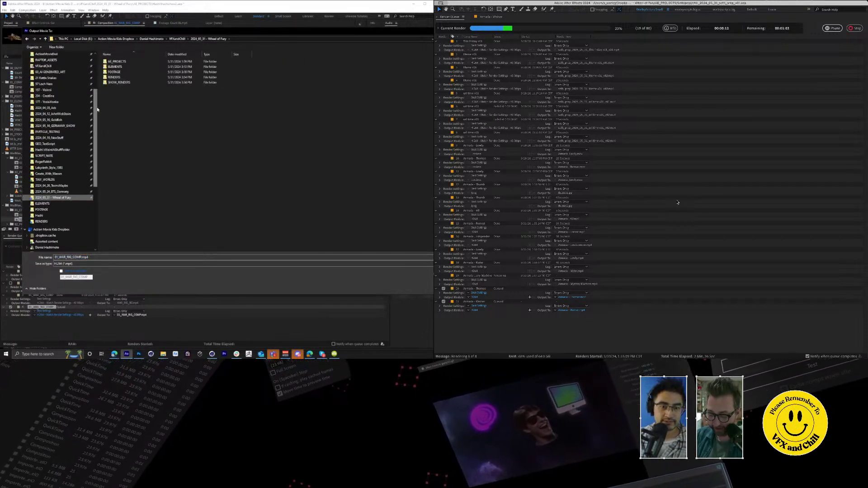
scroll(55, 92, "down", 3)
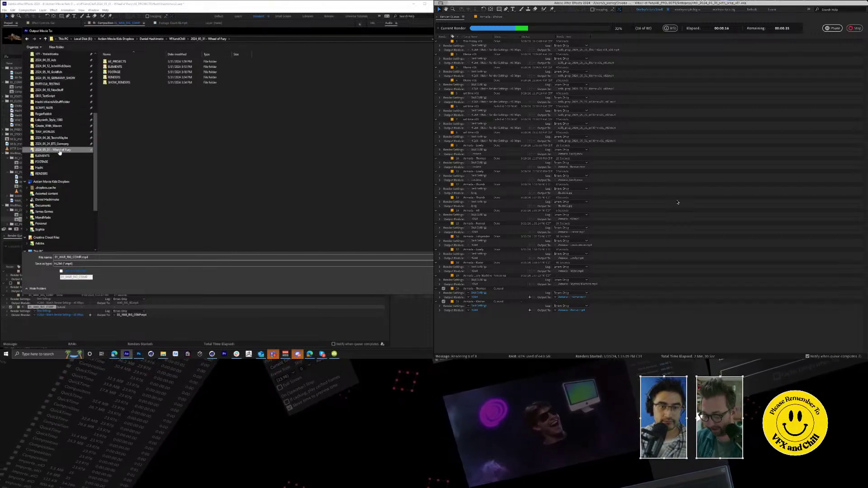
double_click(118, 82)
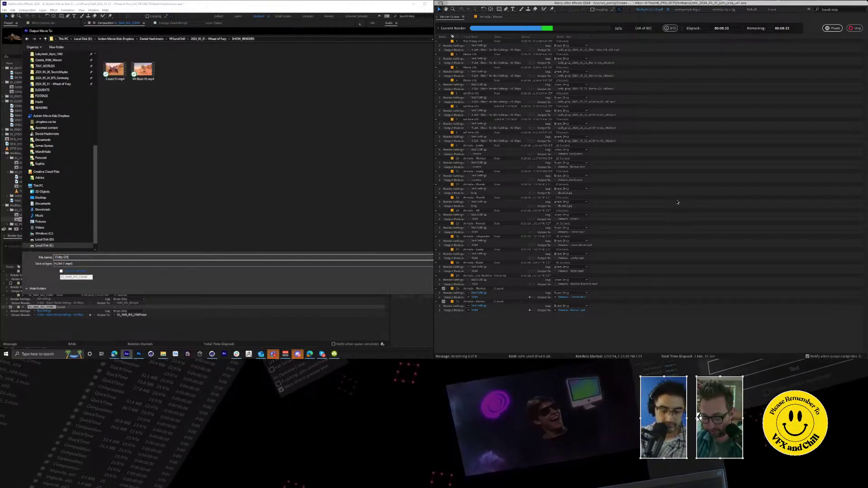
key("Return")
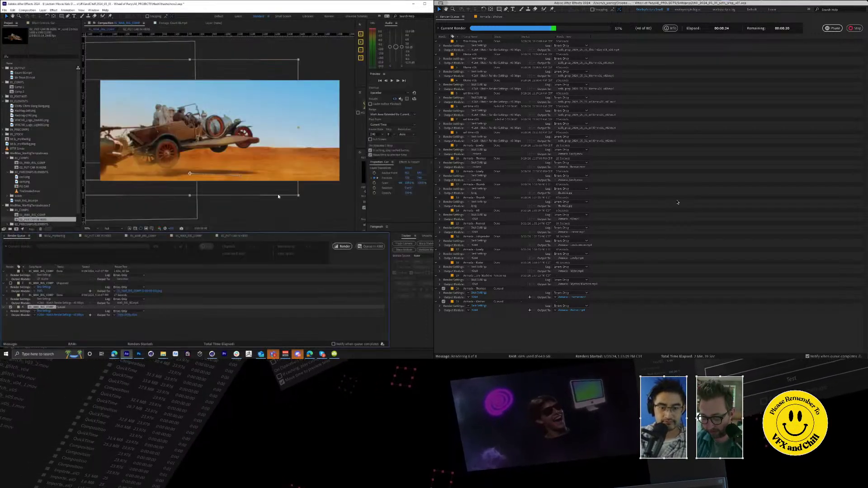
Step: Queue the DeLorean War Rig comp with a BTTF file name in SHOW_RENDERS, render both comps, and dismiss the warnings
left_click(150, 236)
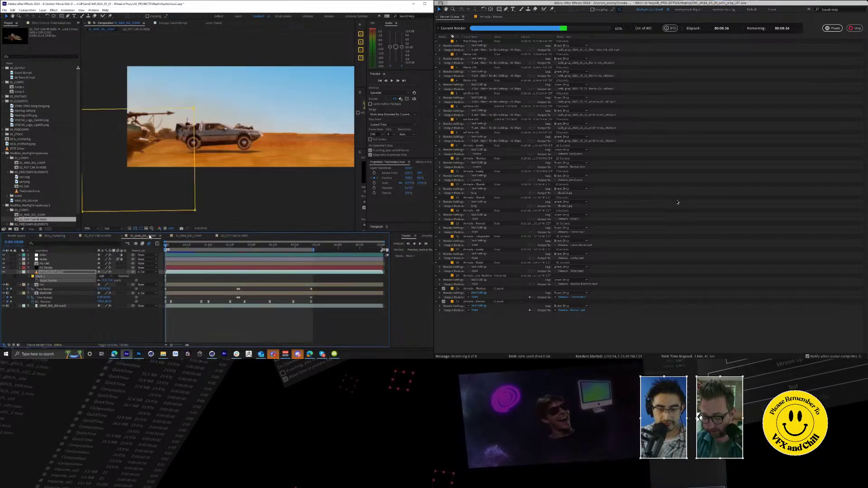
key("ctrl+m")
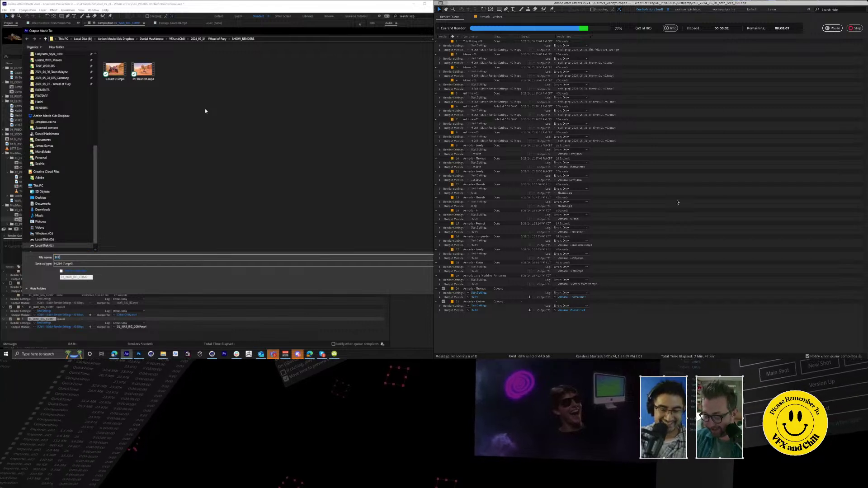
key("Return")
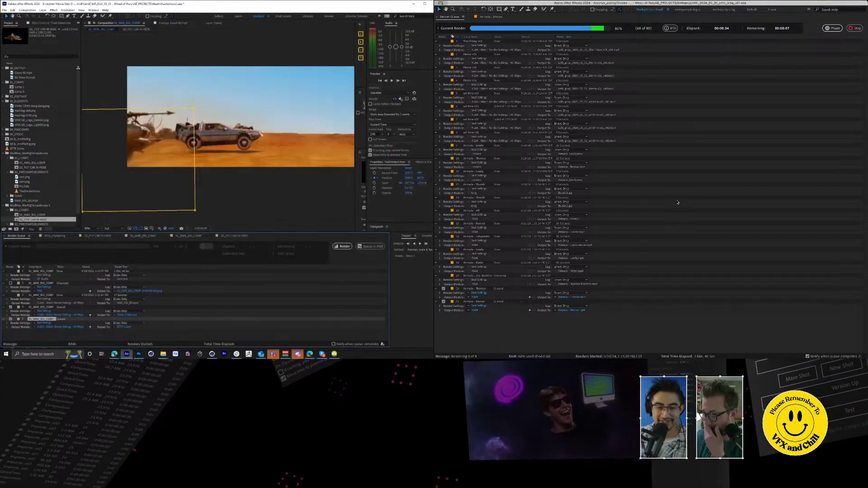
left_click(342, 247)
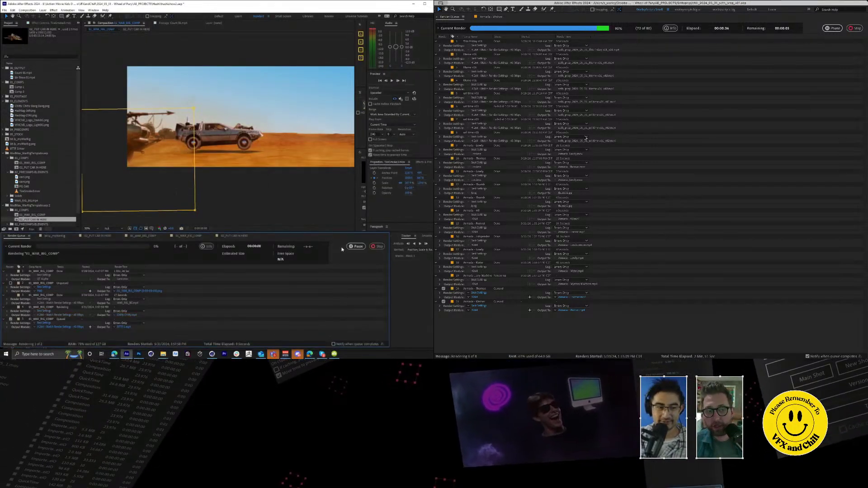
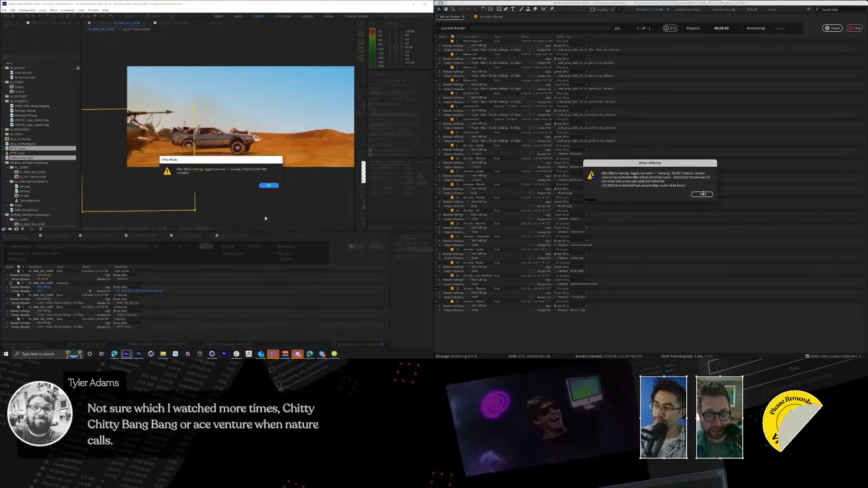
left_click(702, 193)
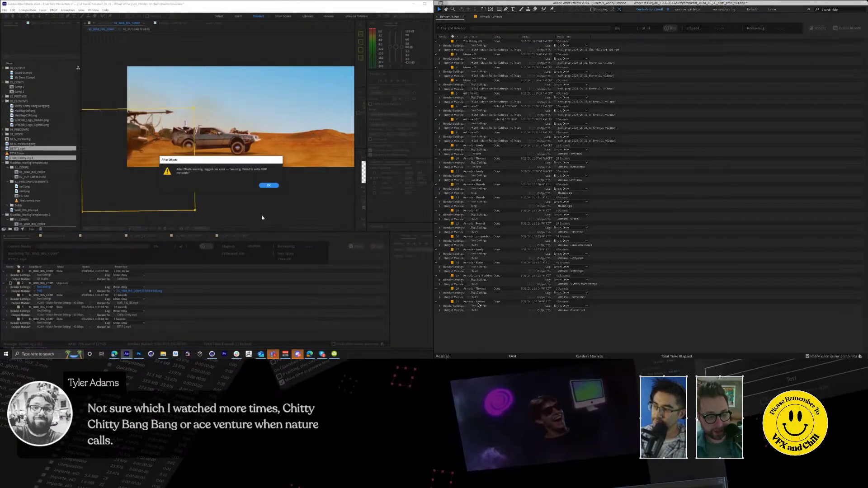
left_click(271, 186)
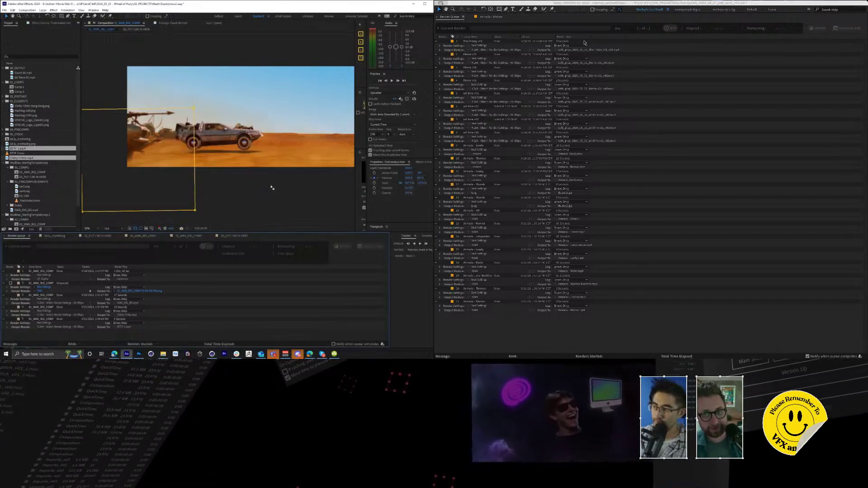
Step: Collapse the elements and template precomp folders in the project and save the project
left_click(32, 120)
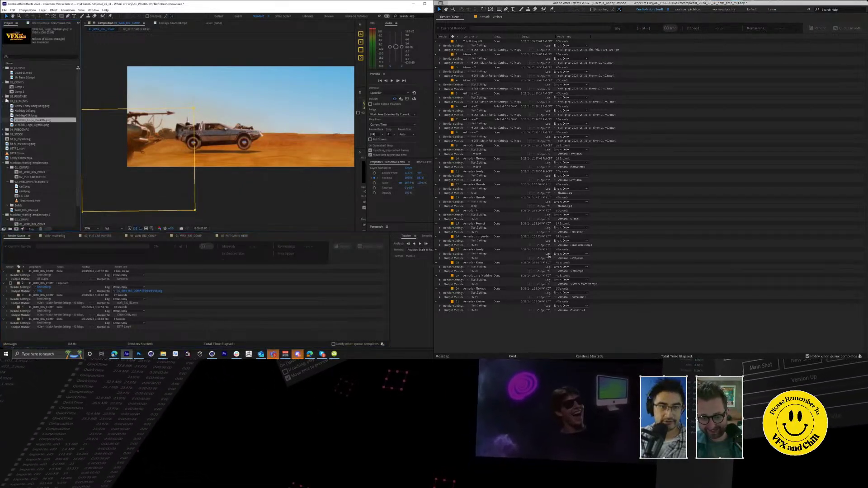
left_click(3, 101)
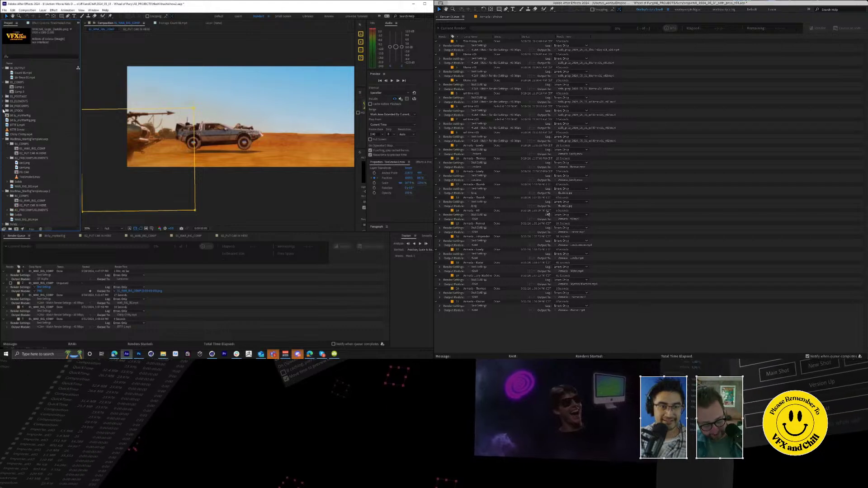
left_click(4, 140)
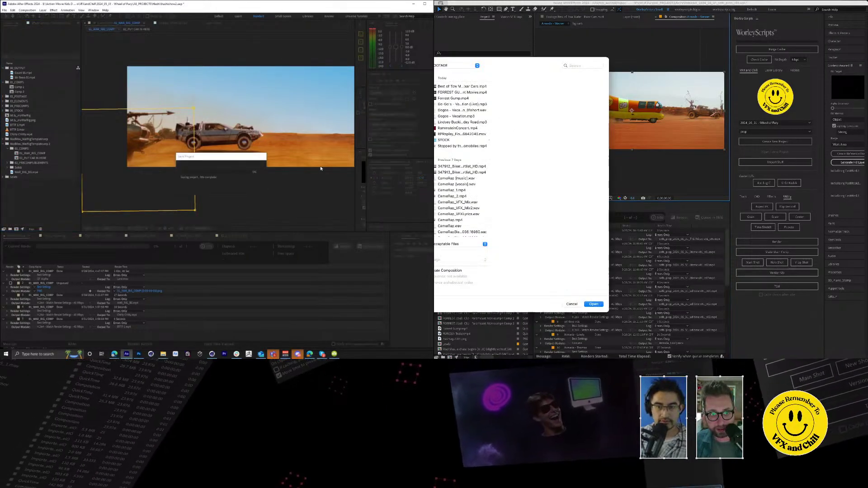
double_click(61, 199)
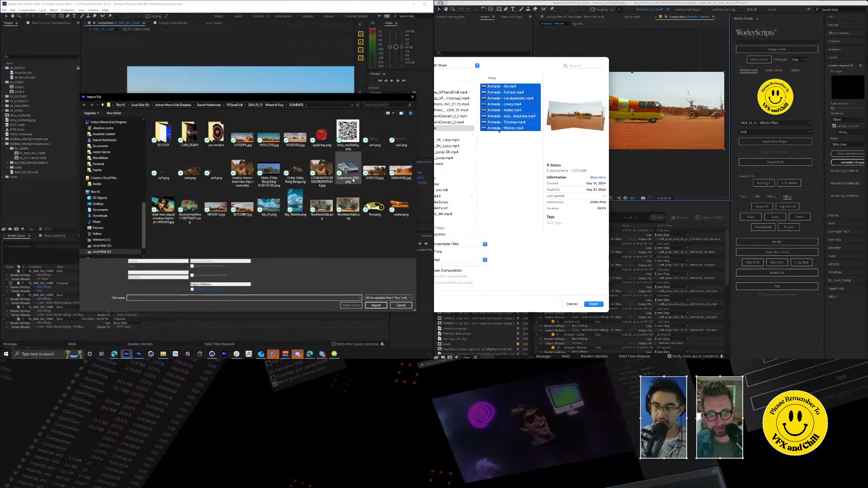
left_click(400, 305)
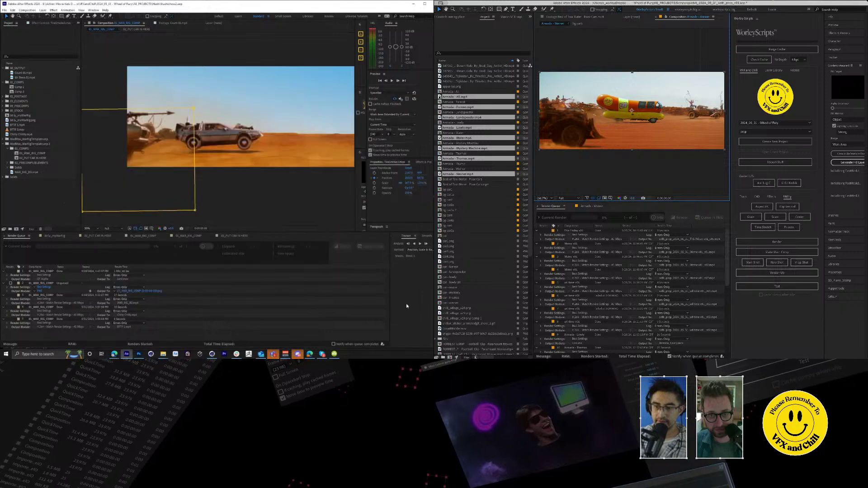
Step: Switch to Cinema 4D and create a new empty scene
left_click(212, 355)
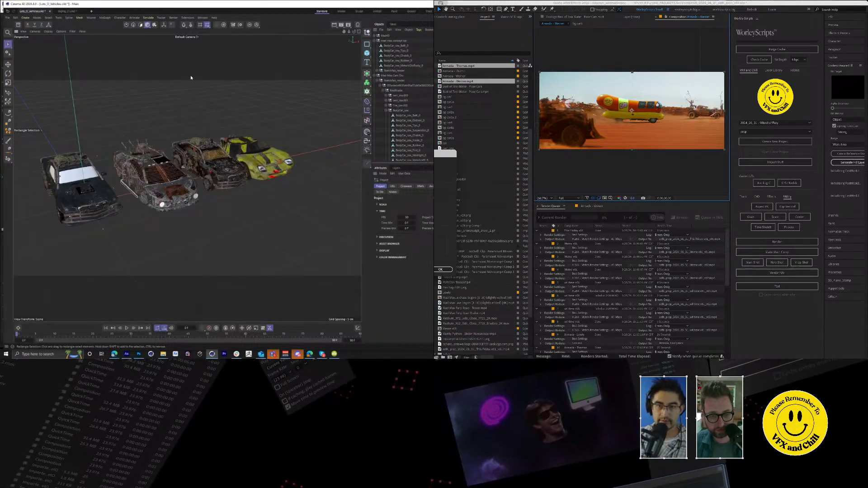
left_click(92, 12)
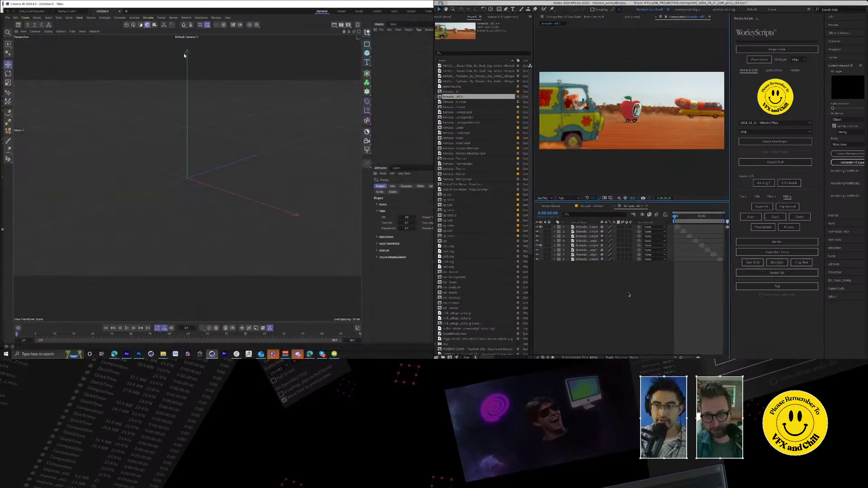
left_click(367, 53)
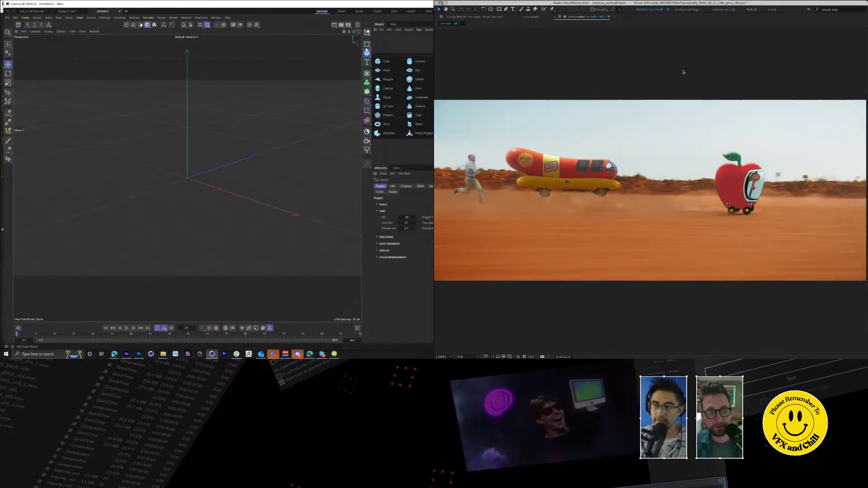
Step: Show the Material Manager, create a new default material, and delete it
left_click(354, 24)
left_click(290, 39)
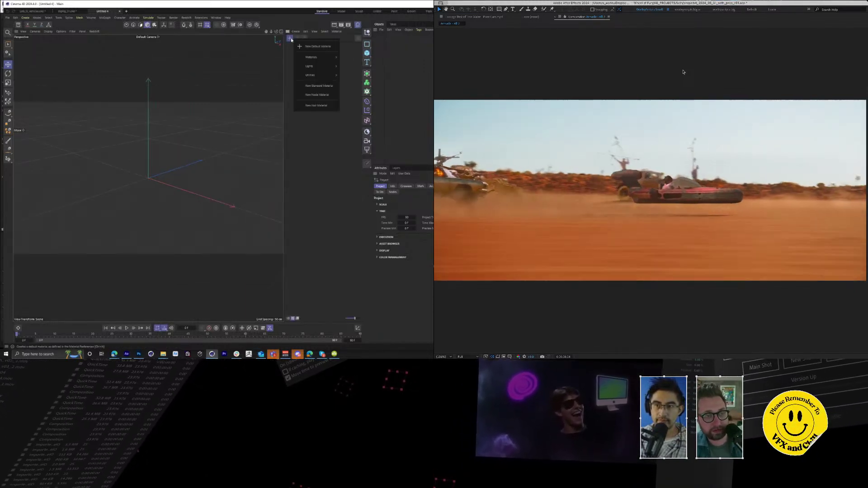
left_click(316, 47)
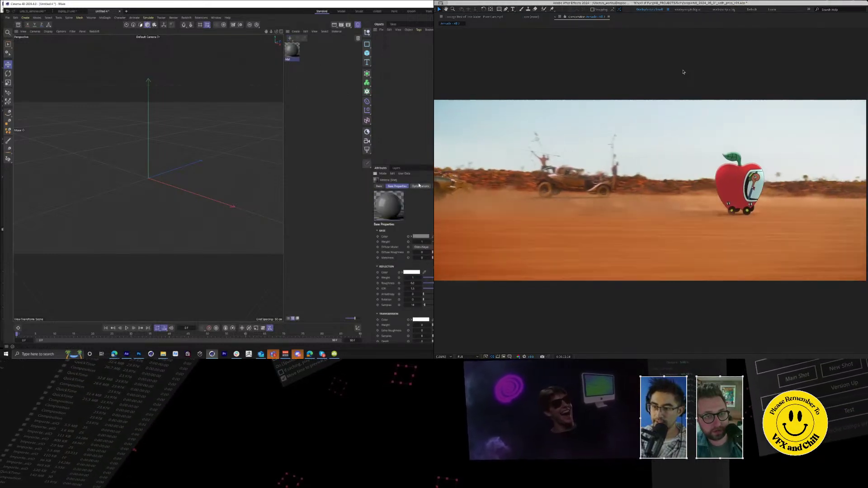
key("Delete")
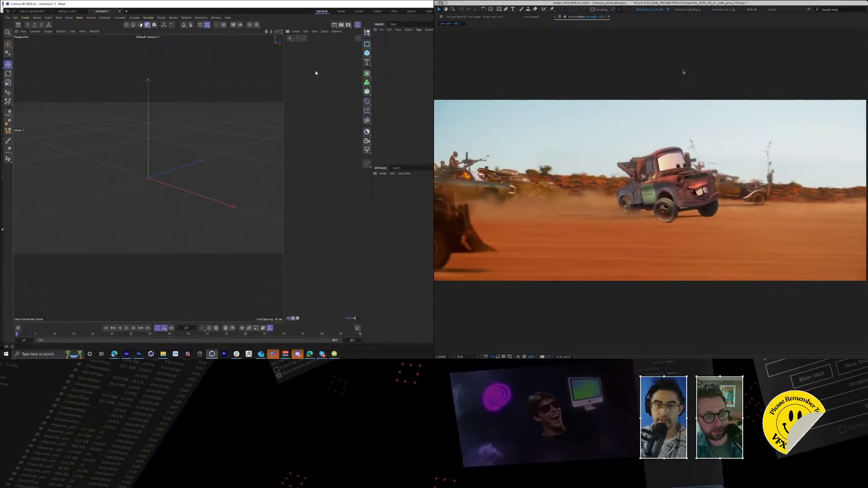
Step: Add a dome light to the Cinema 4D scene and load a VR_Max loop video from the RENDERS folder as its texture
left_click(367, 150)
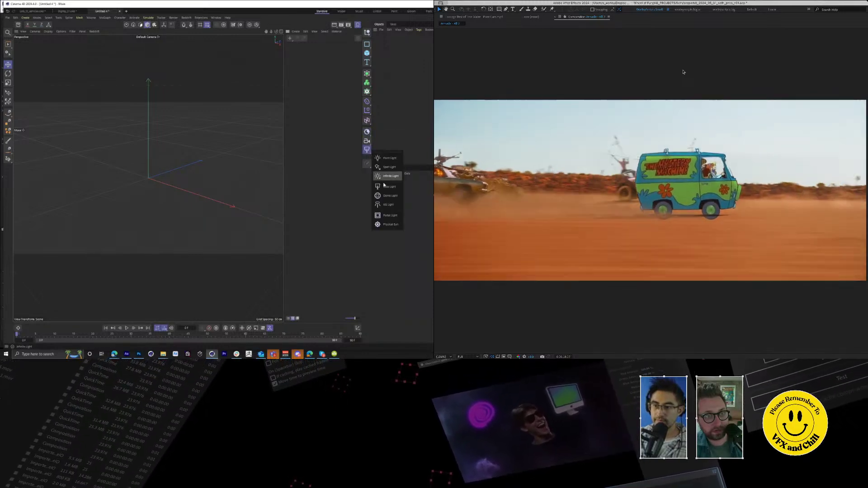
left_click(389, 197)
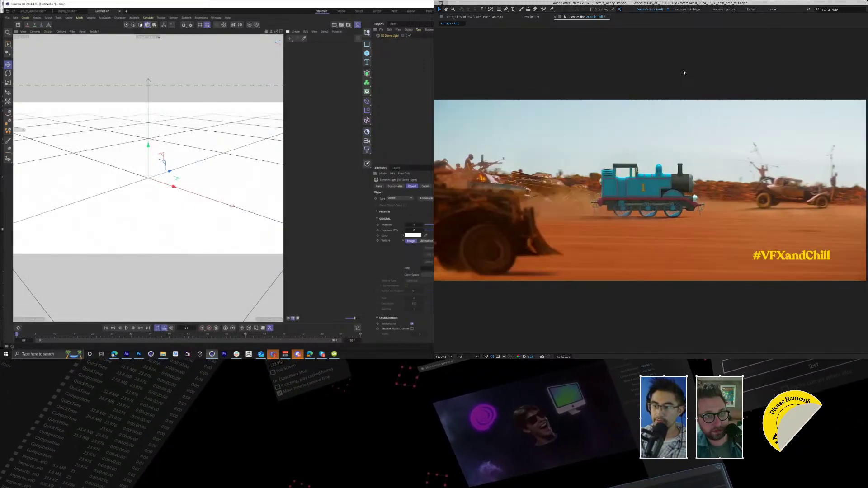
left_click(432, 268)
left_click(108, 48)
key("grave")
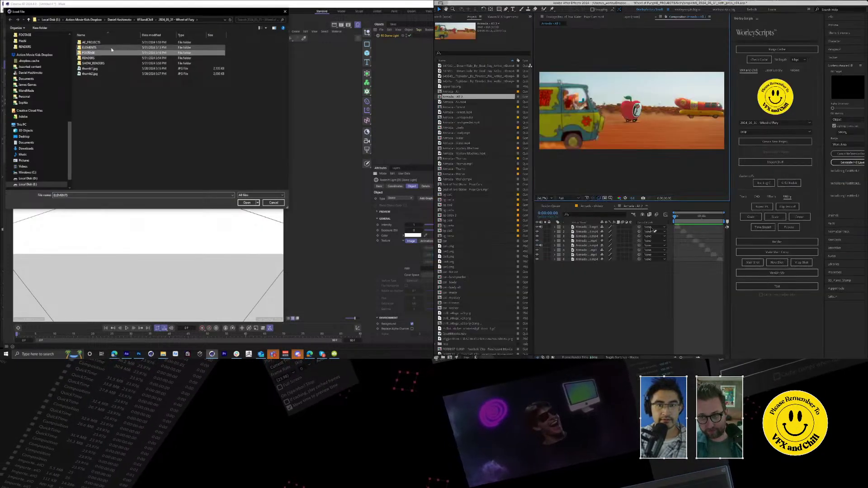
double_click(108, 58)
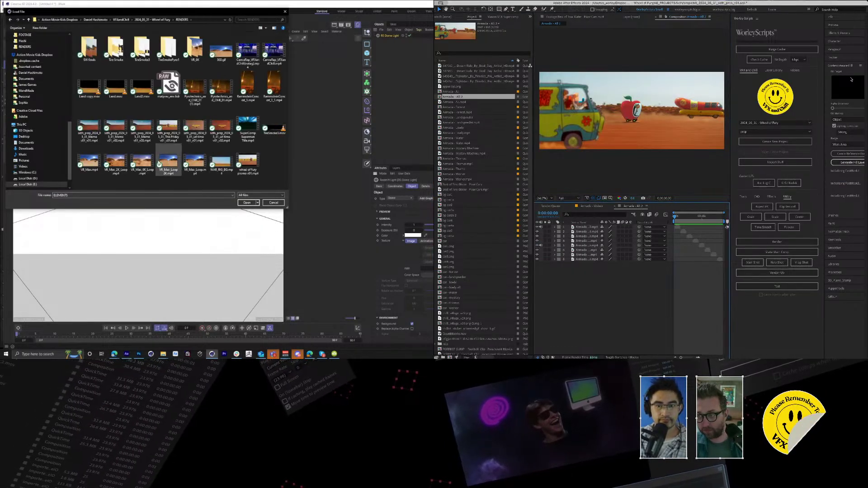
left_click(774, 70)
double_click(137, 160)
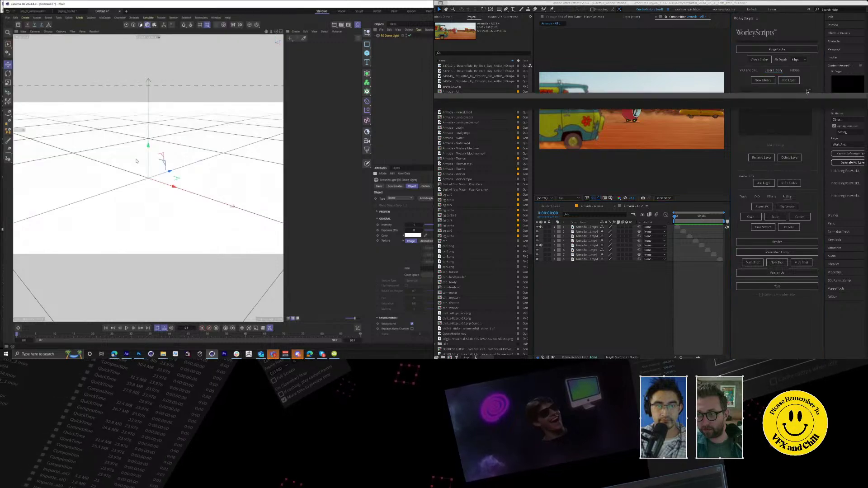
Step: Switch to After Effects, add the hashtag layer from the VFX and Chill library to the Armada - All 2 comp, and check the final shot
left_click(807, 91)
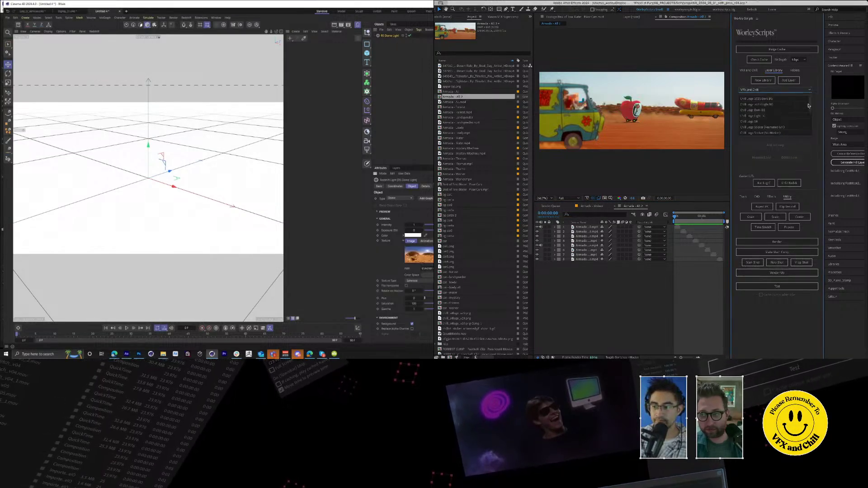
scroll(771, 110, "down", 5)
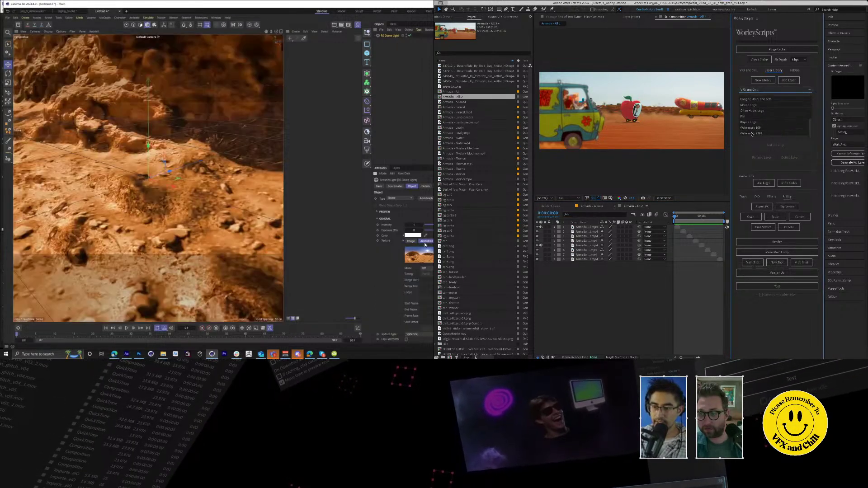
left_click(752, 134)
left_click(774, 145)
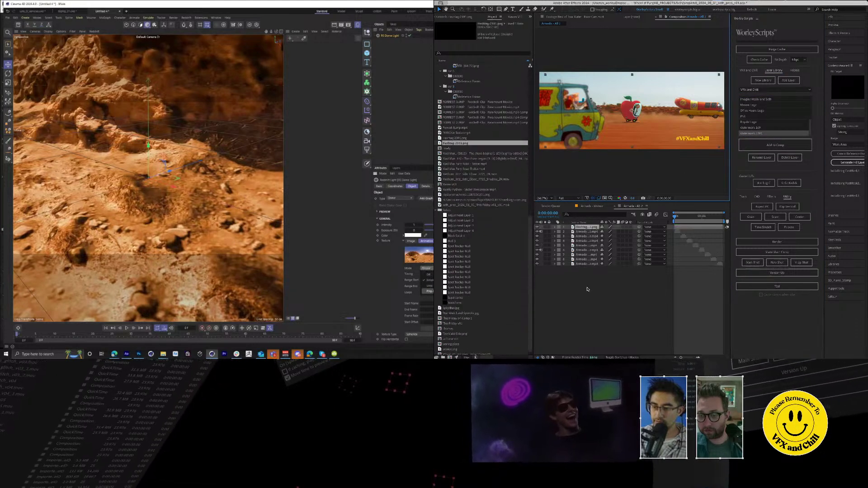
left_click_drag(700, 216, 716, 219)
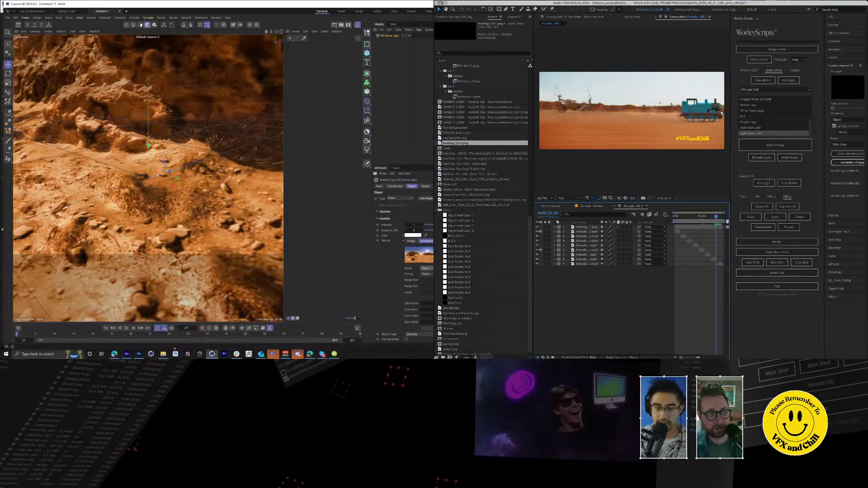
Step: Queue the Armada - All 2 comp with an H.264 output module and rename its output file in the finals folder
key("ctrl+m")
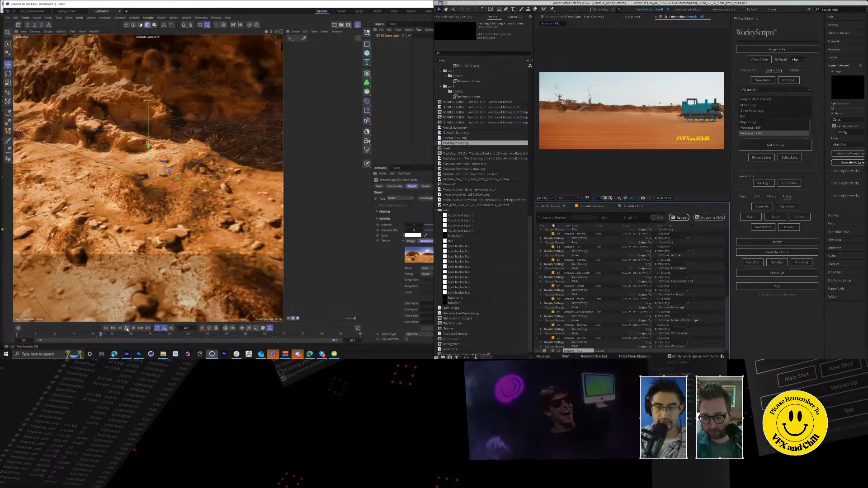
scroll(569, 347, "down", 1)
left_click(570, 351)
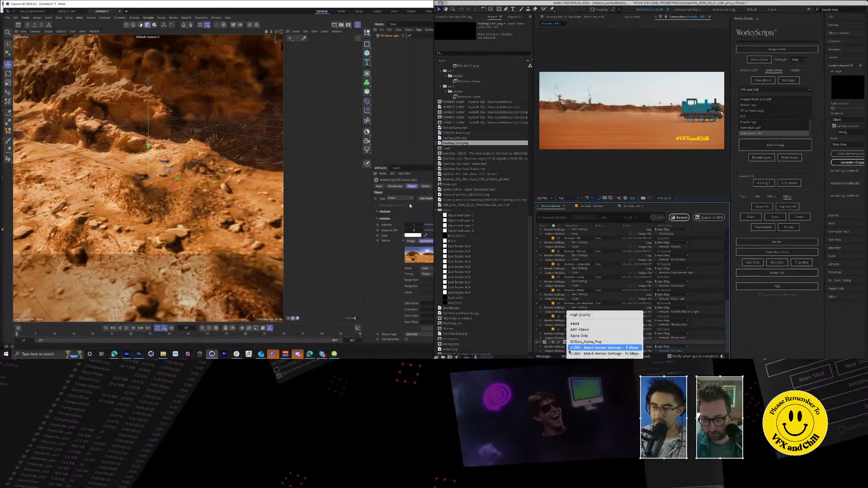
left_click(565, 342)
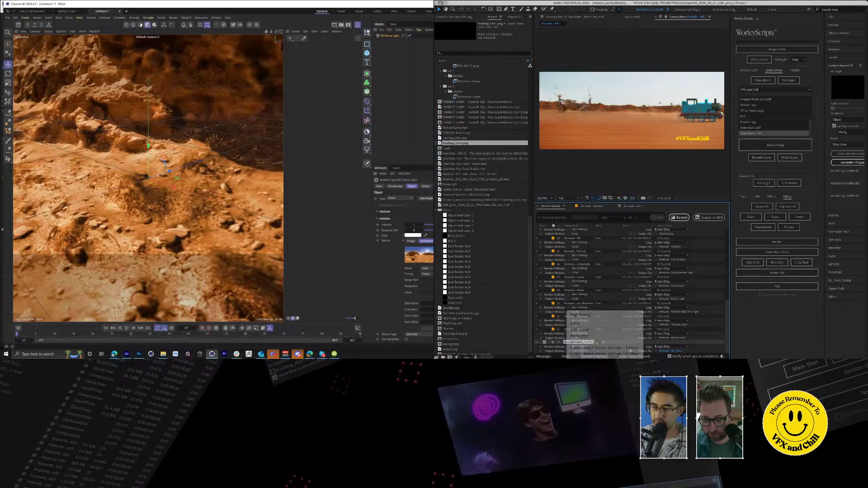
left_click(673, 351)
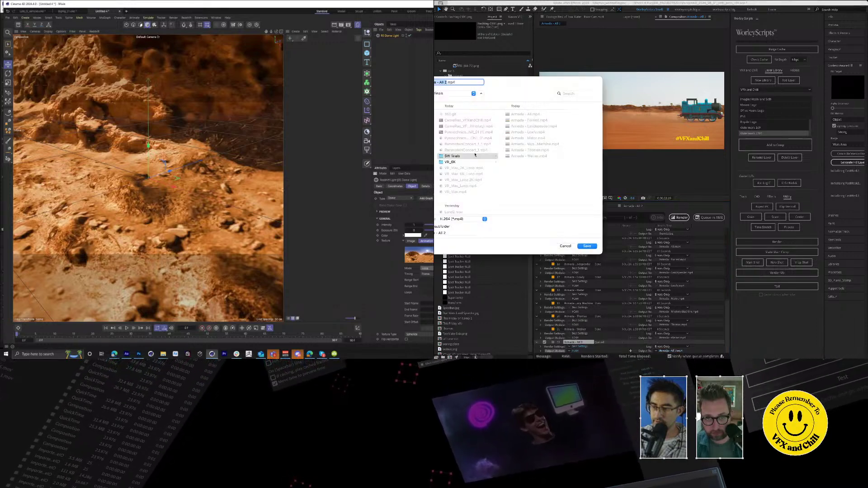
left_click(486, 158)
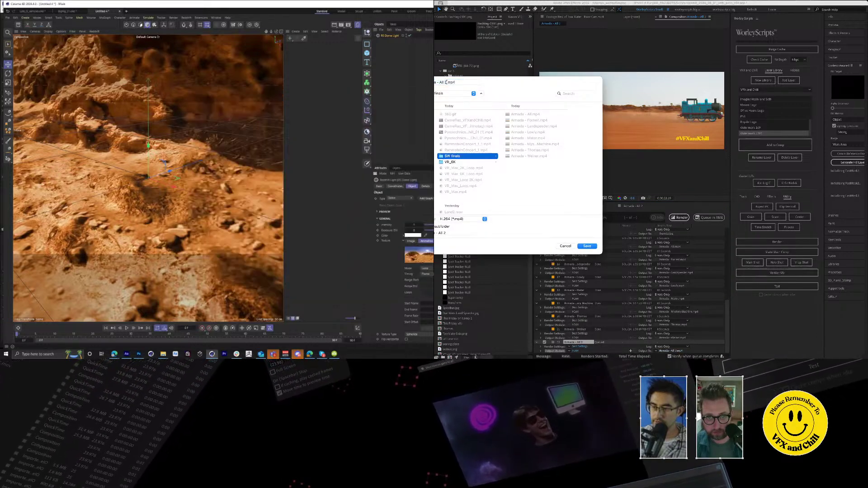
left_click_drag(446, 82, 423, 83)
type("Arma")
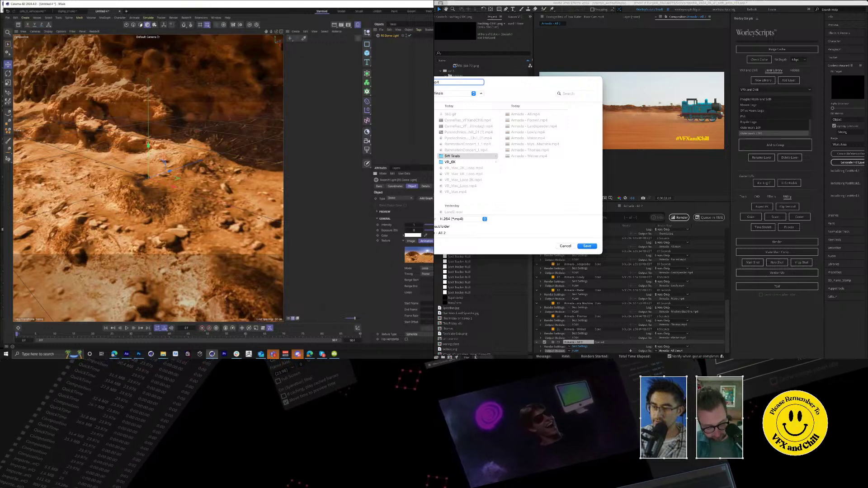
key("Return")
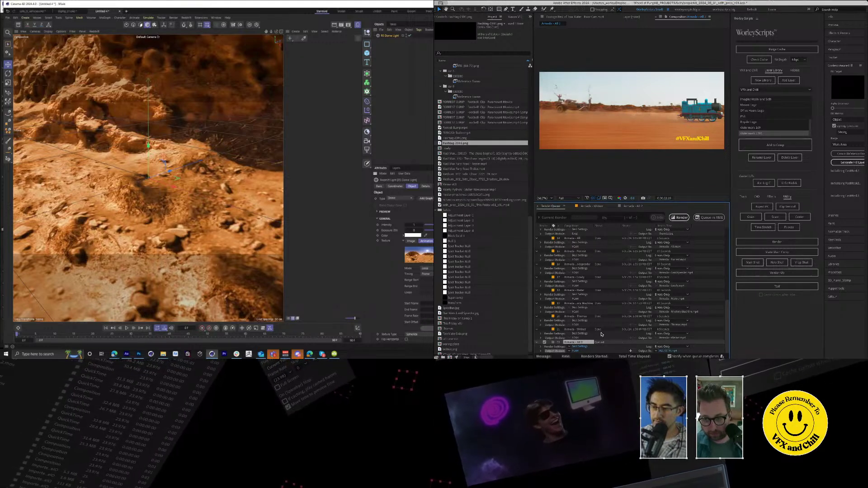
Step: Open the dome light texture's animation timing options in Cinema 4D and start rendering the queued Armada - All 2 comp in After Effects
scroll(402, 253, "down", 2)
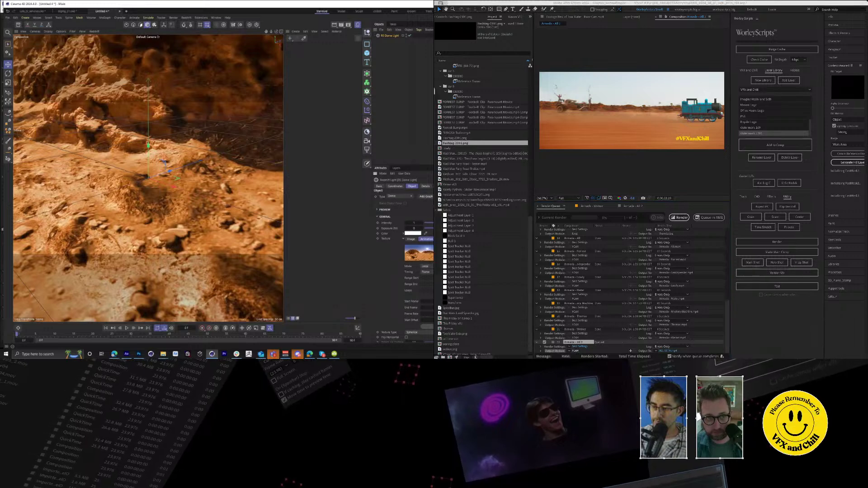
left_click(424, 247)
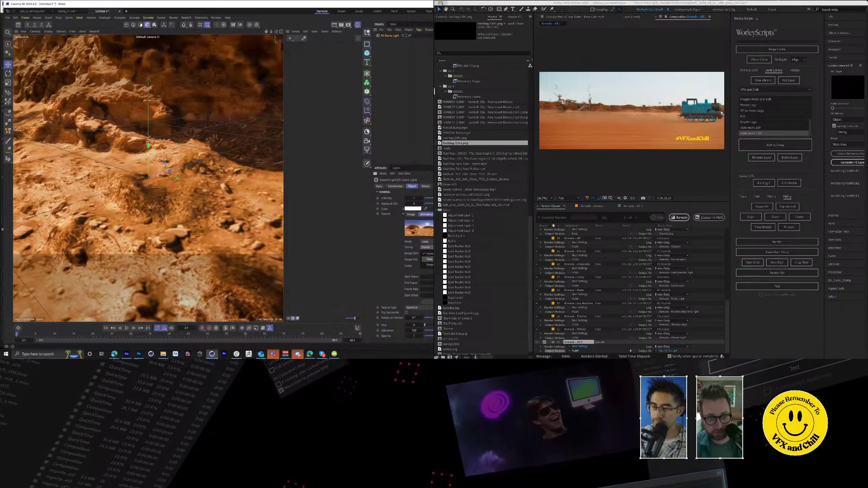
left_click(665, 236)
left_click(681, 218)
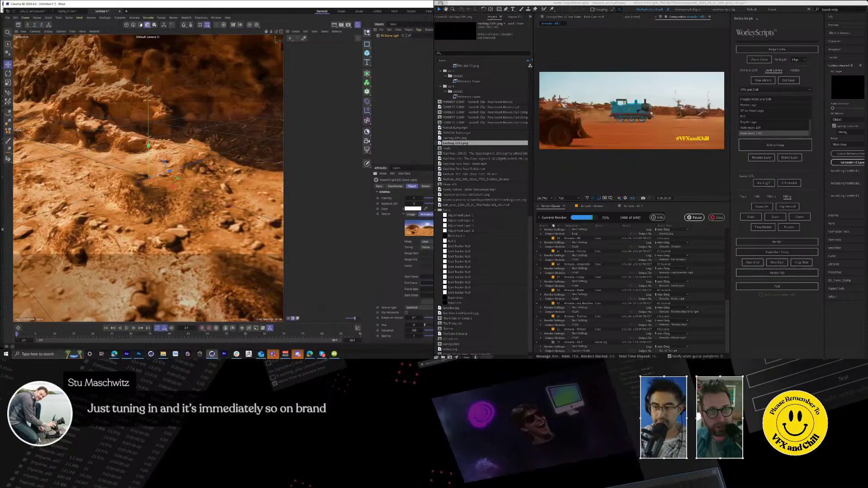
Step: Show the dome light's texture animation settings and play the animated desert backdrop with the view facing down the canyon
left_click(193, 206)
mouse_move(193, 207)
left_mouse_down()
mouse_move(135, 185)
mouse_move(190, 195)
left_mouse_up()
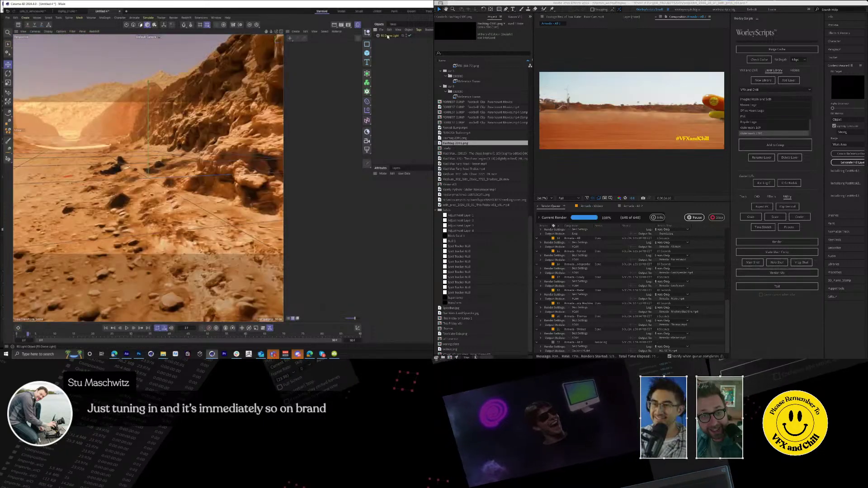
left_click(389, 35)
left_click_drag(17, 334, 28, 334)
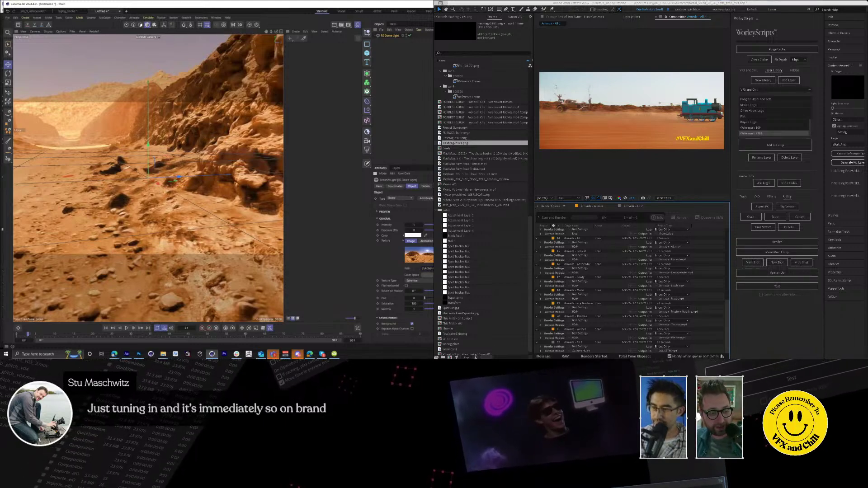
left_click(426, 241)
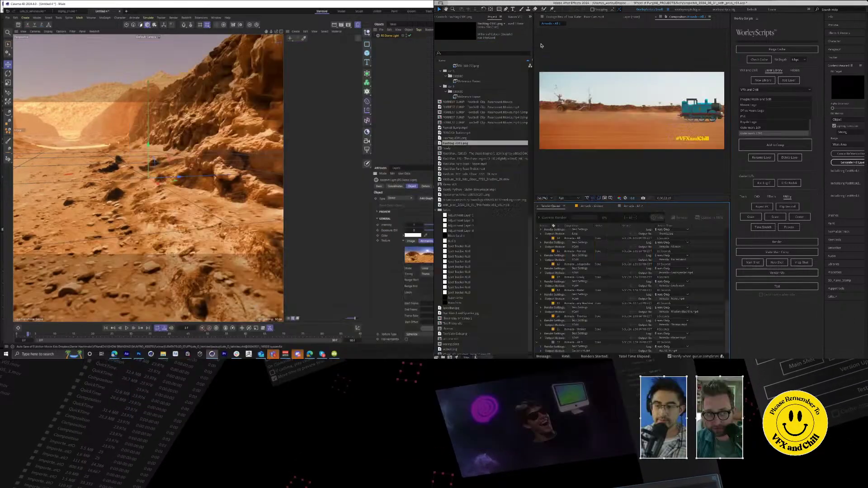
left_click(127, 329)
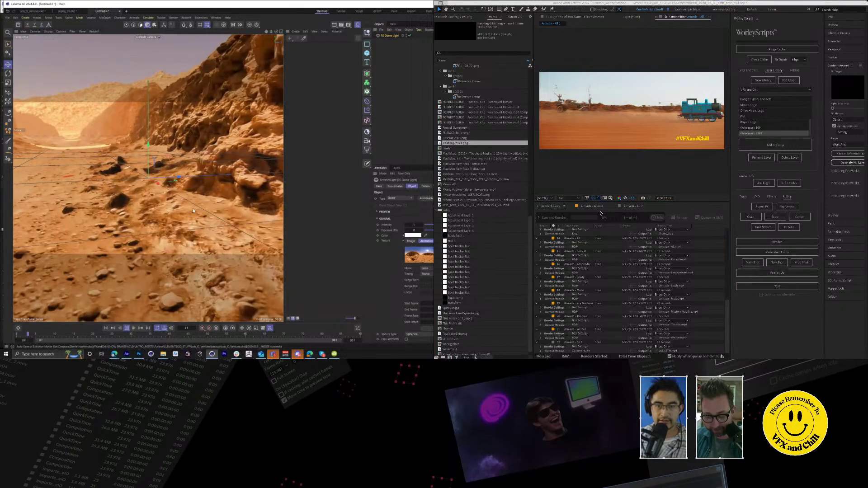
left_click(181, 206)
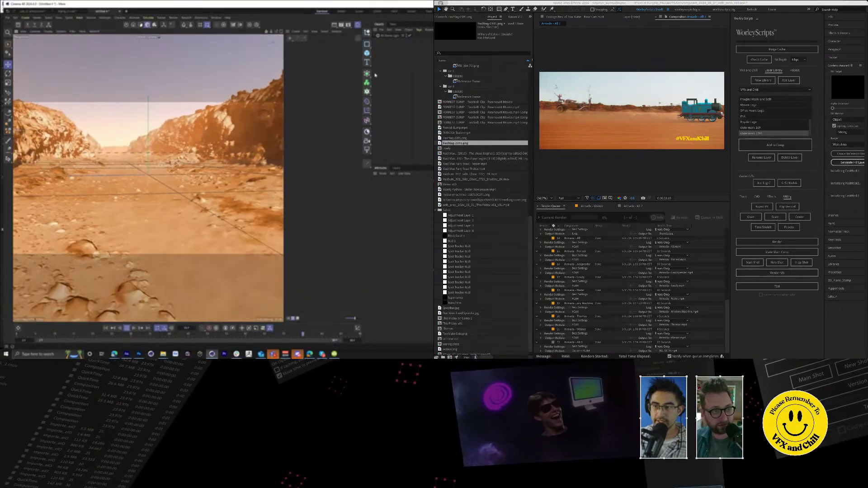
Step: Add a sphere in front of the canyon, apply a new material to it, and adjust the material's reflection properties for a glossy finish
left_click(370, 53)
left_click(387, 77)
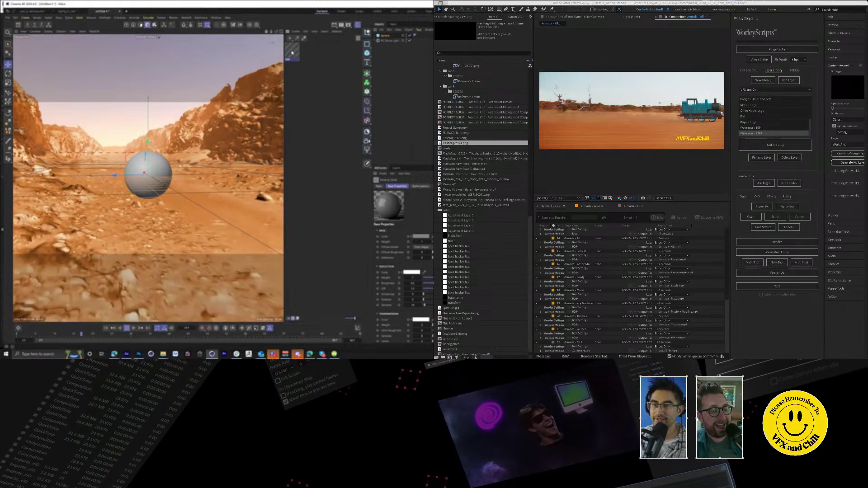
left_click(383, 36)
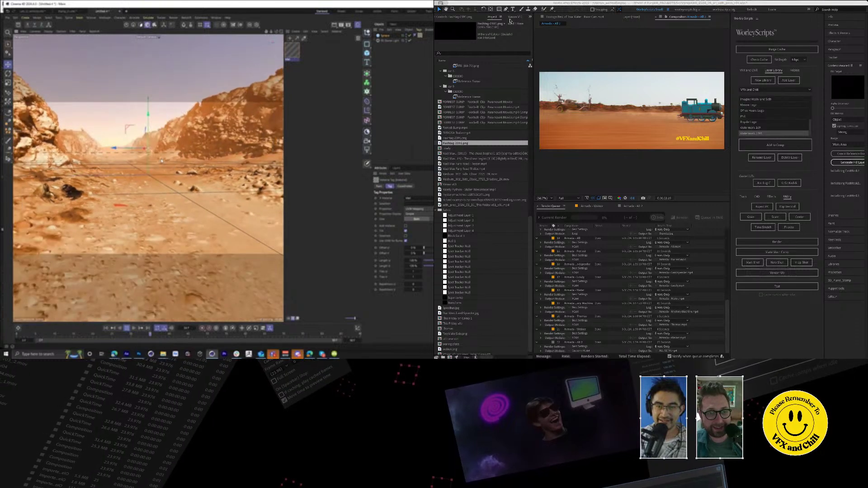
mouse_move(142, 152)
left_mouse_down()
mouse_move(130, 153)
mouse_move(148, 155)
left_mouse_up()
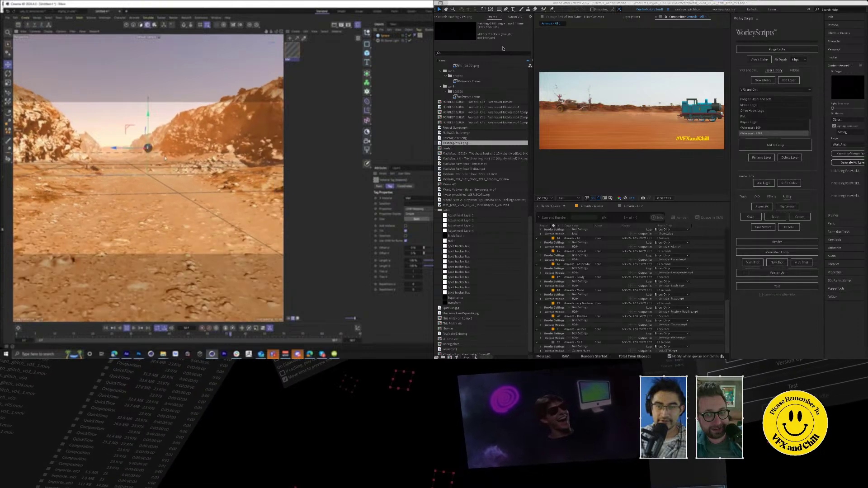
left_click(293, 51)
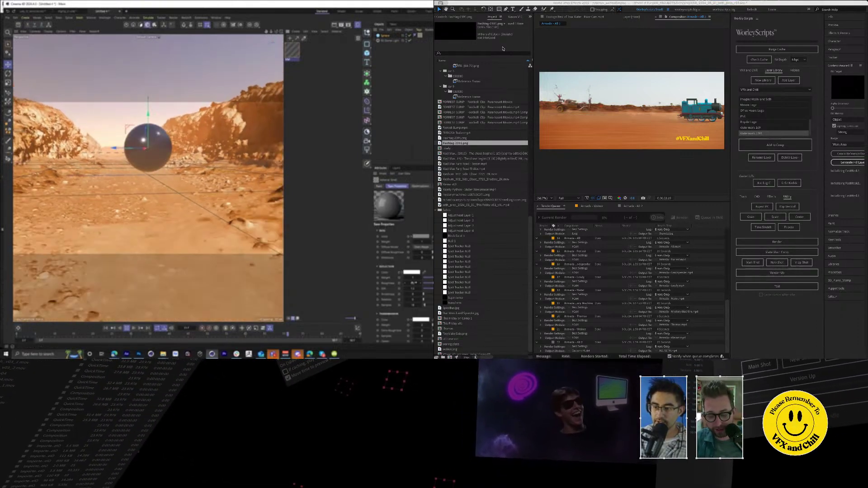
scroll(424, 320, "down", 2)
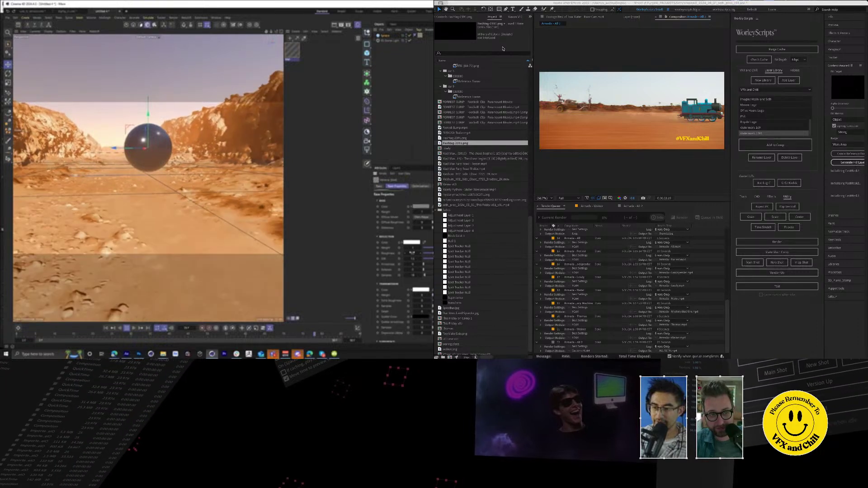